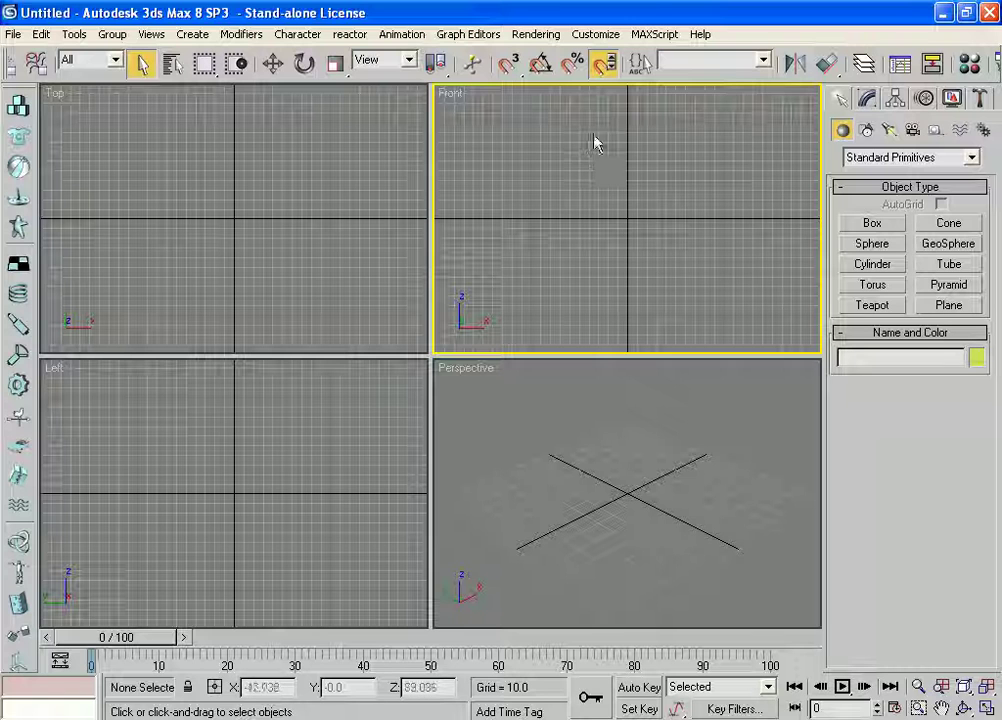
- Maximize and pan the Front viewport, then activate the Line tool under Shapes > Splines
key(alt+w)
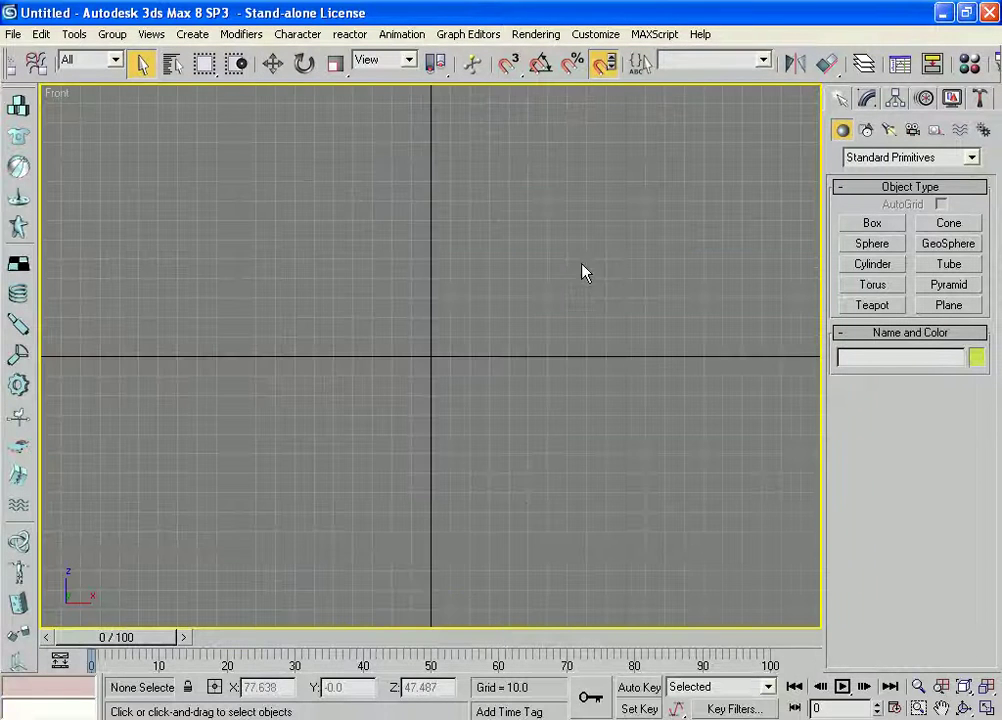
middle_drag(572, 206, 552, 291)
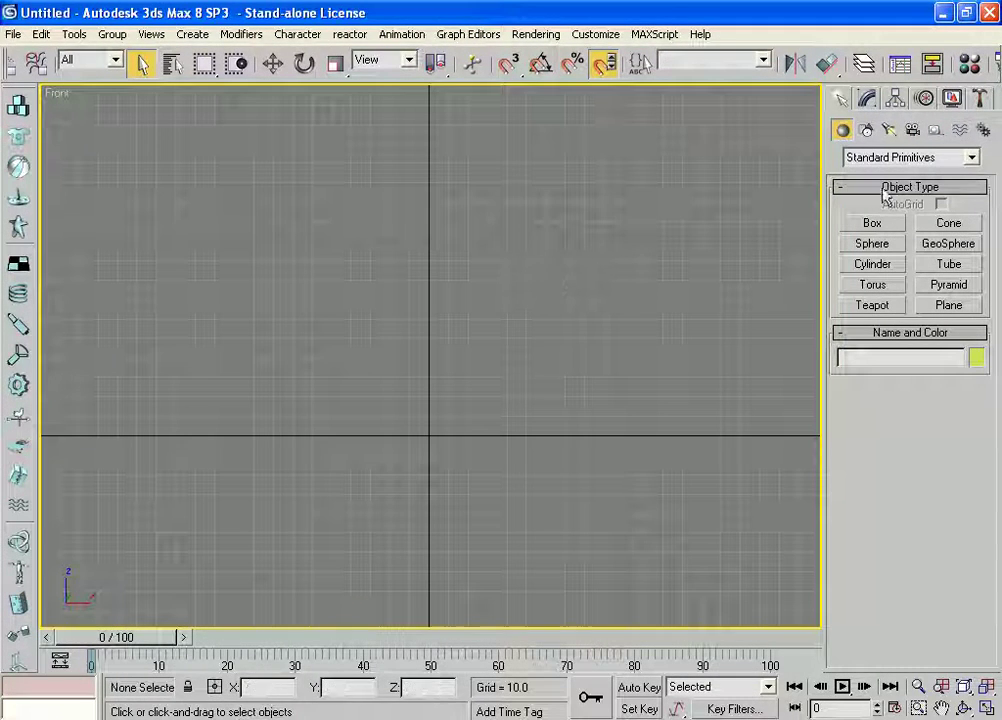
click(866, 130)
click(859, 241)
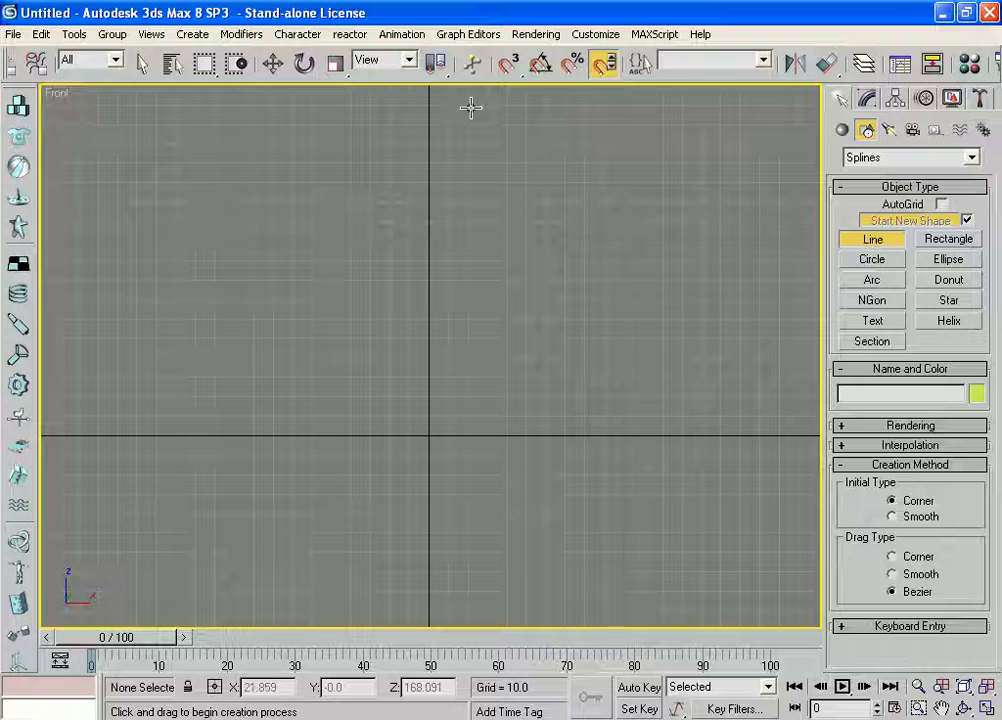
click(468, 108)
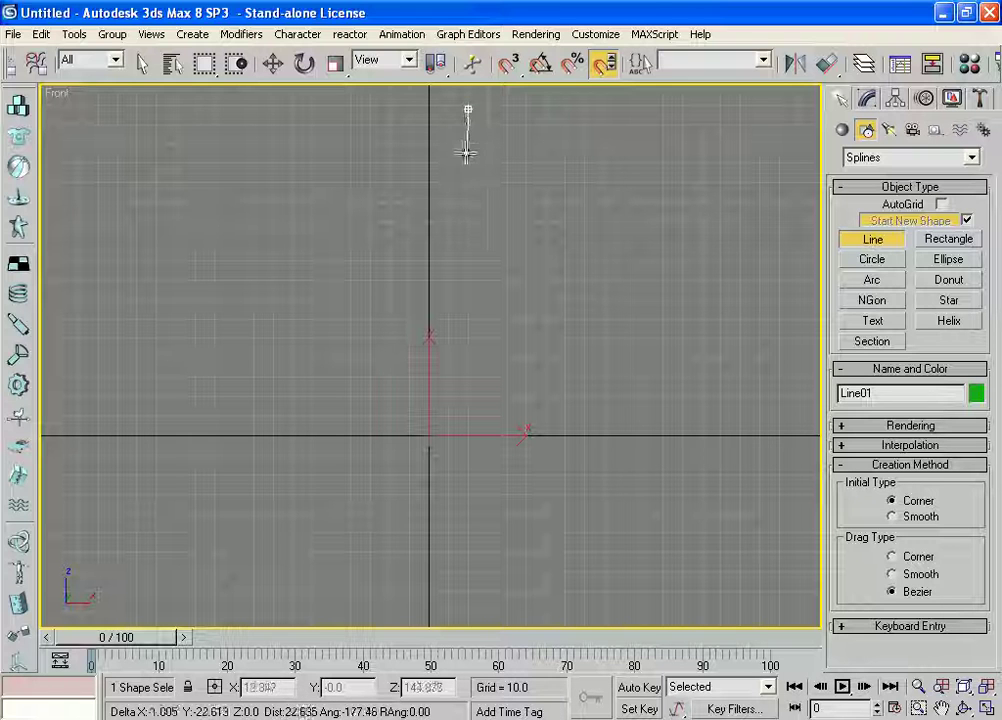
drag(465, 152, 451, 160)
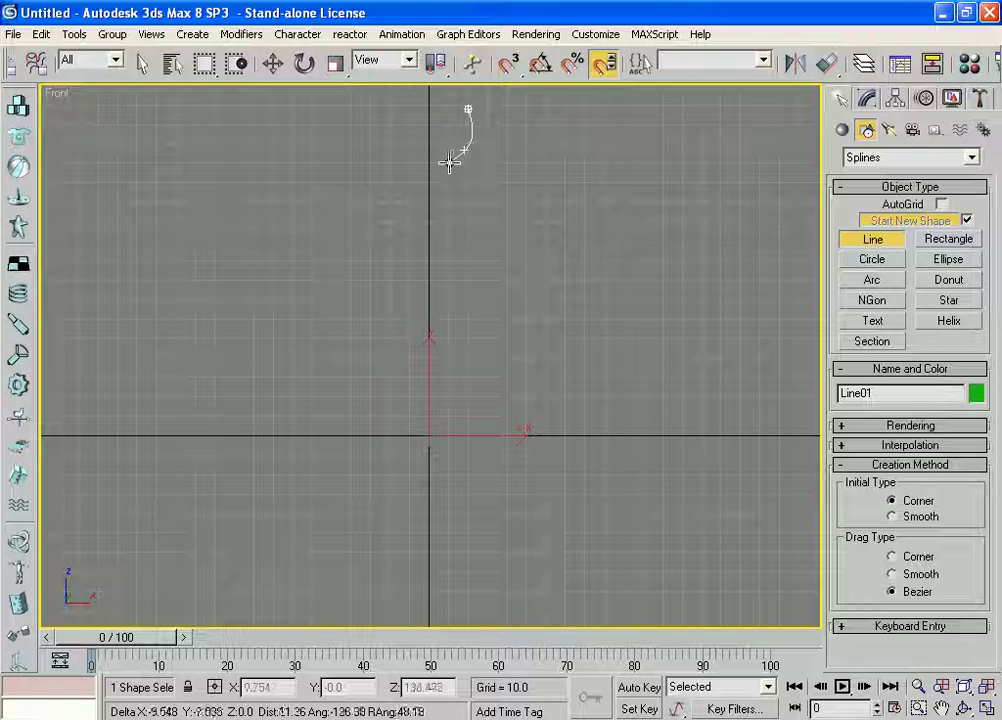
click(429, 178)
right_click(510, 238)
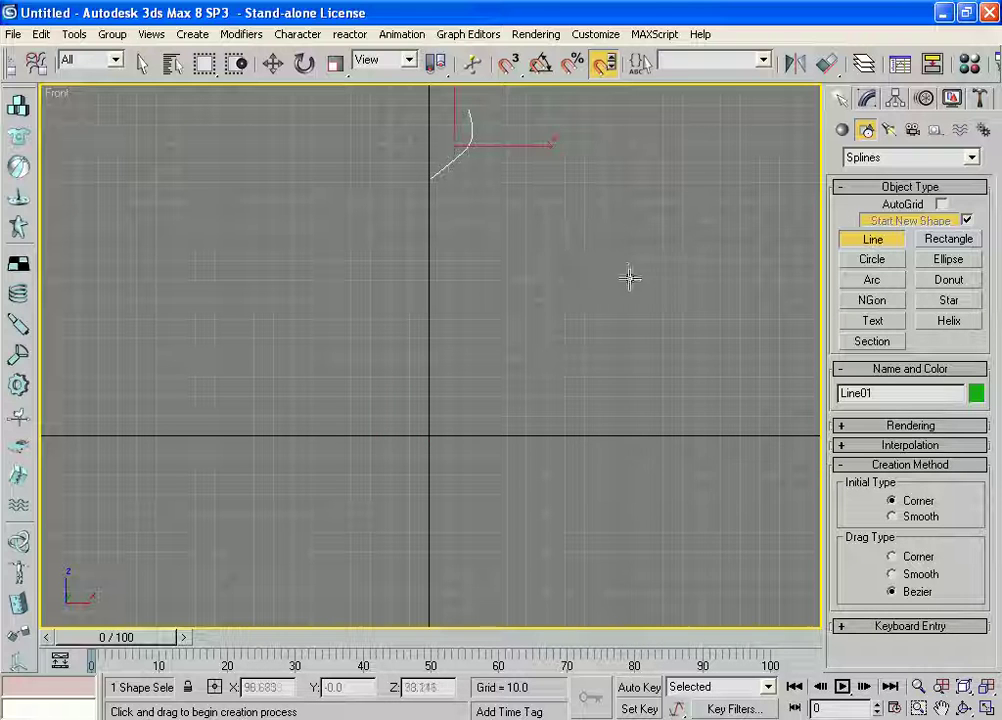
key(Delete)
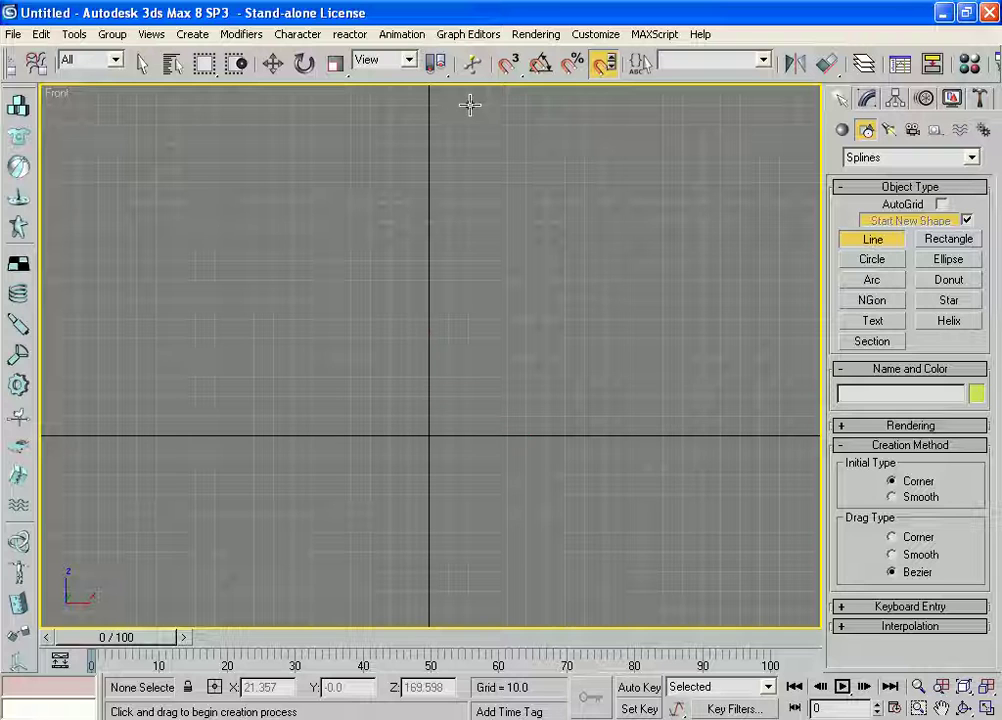
- Draw the half-profile line: a dragged curved top, a straight stem, flared base points, then back to the axis
key(ctrl+z)
drag(471, 145, 441, 163)
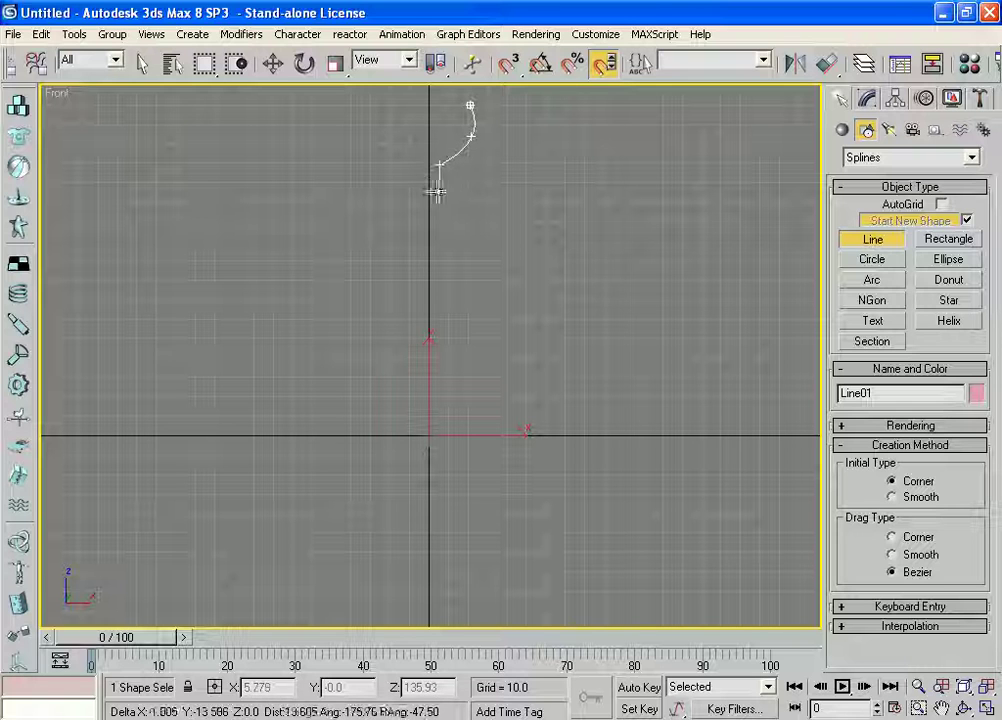
click(439, 360)
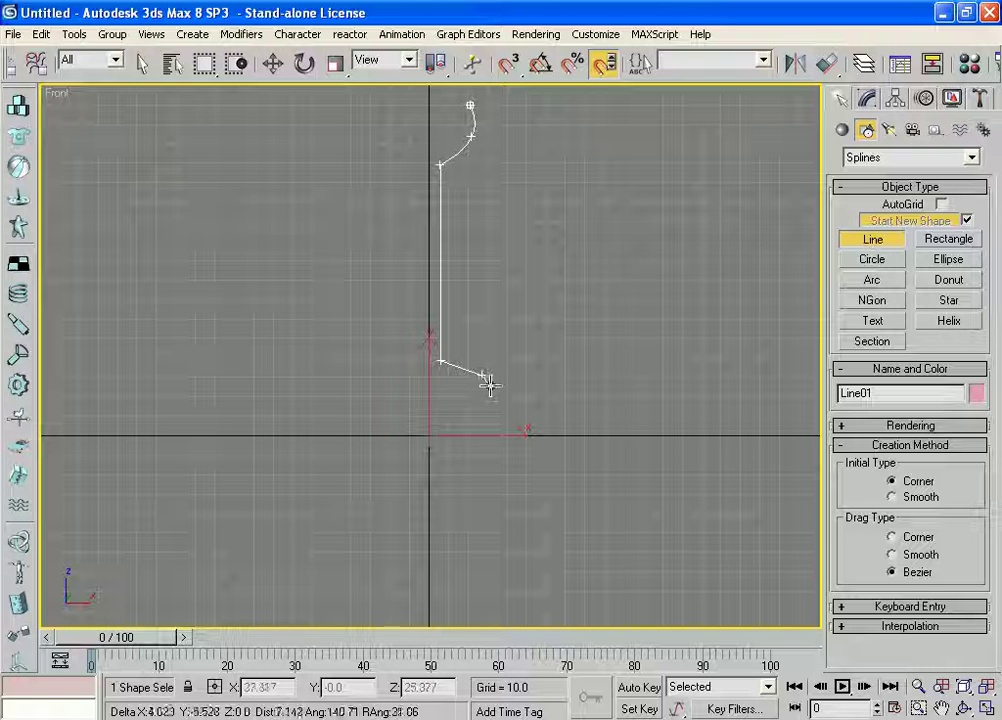
click(495, 386)
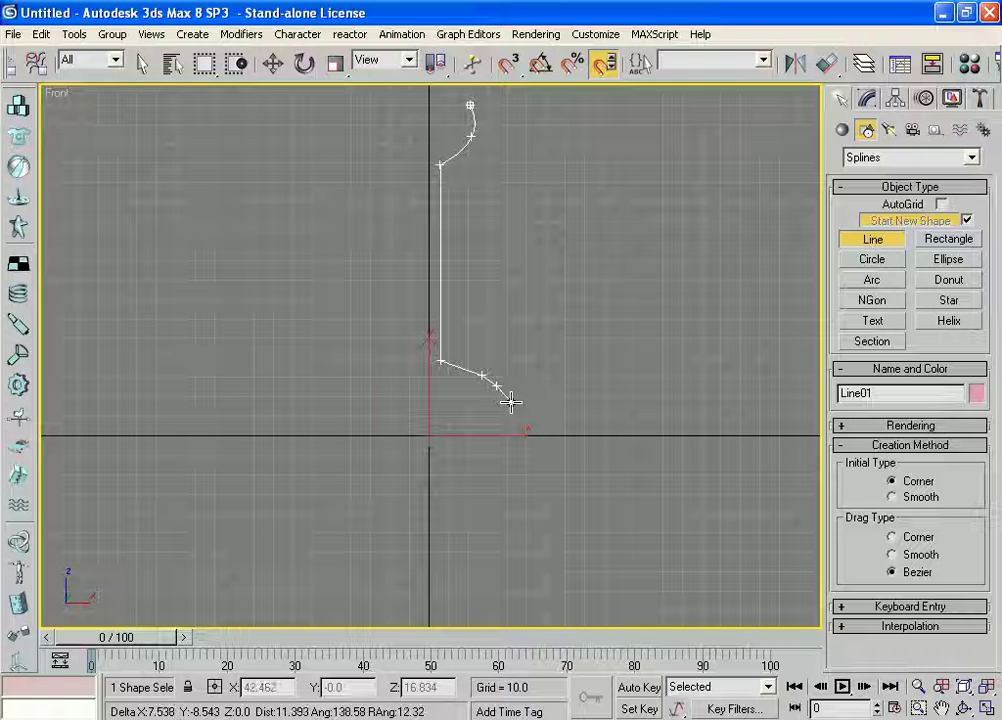
click(512, 401)
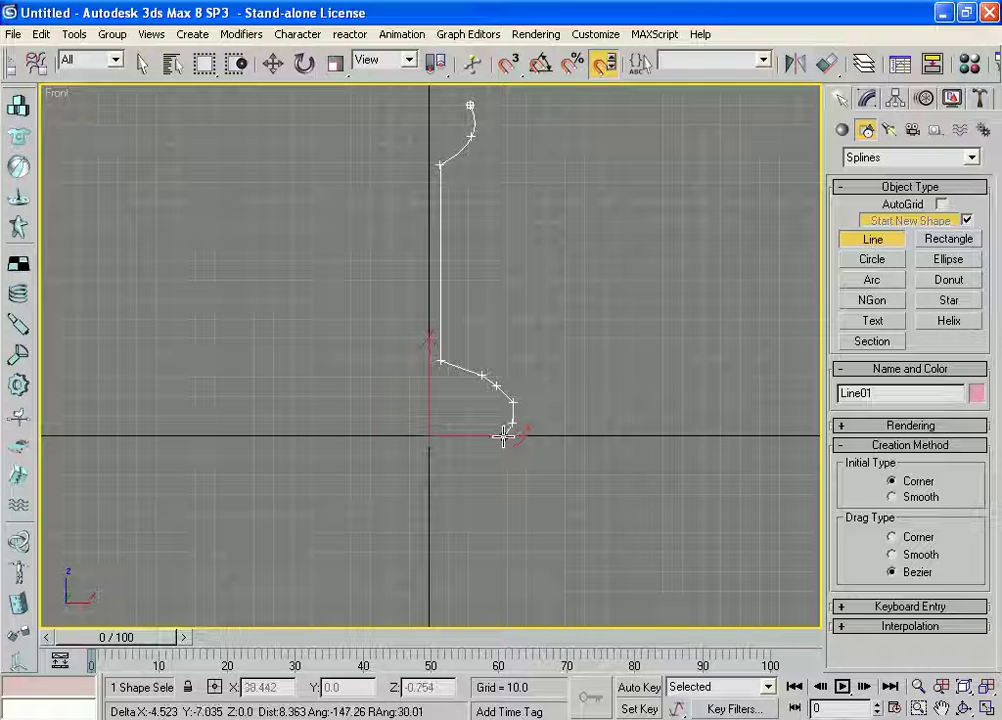
click(501, 436)
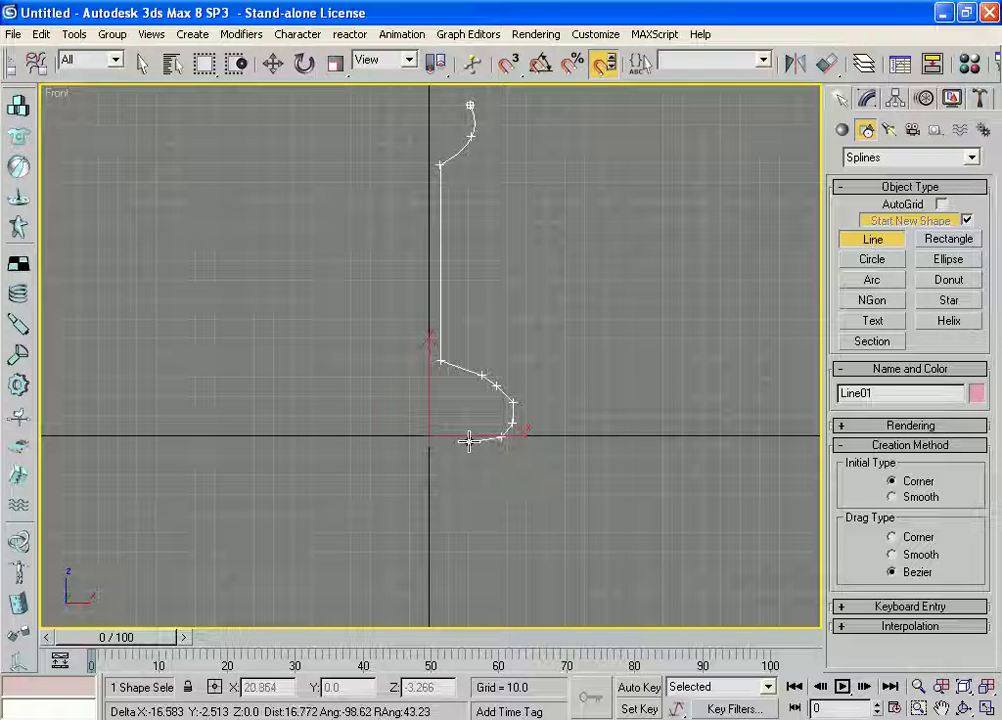
click(443, 445)
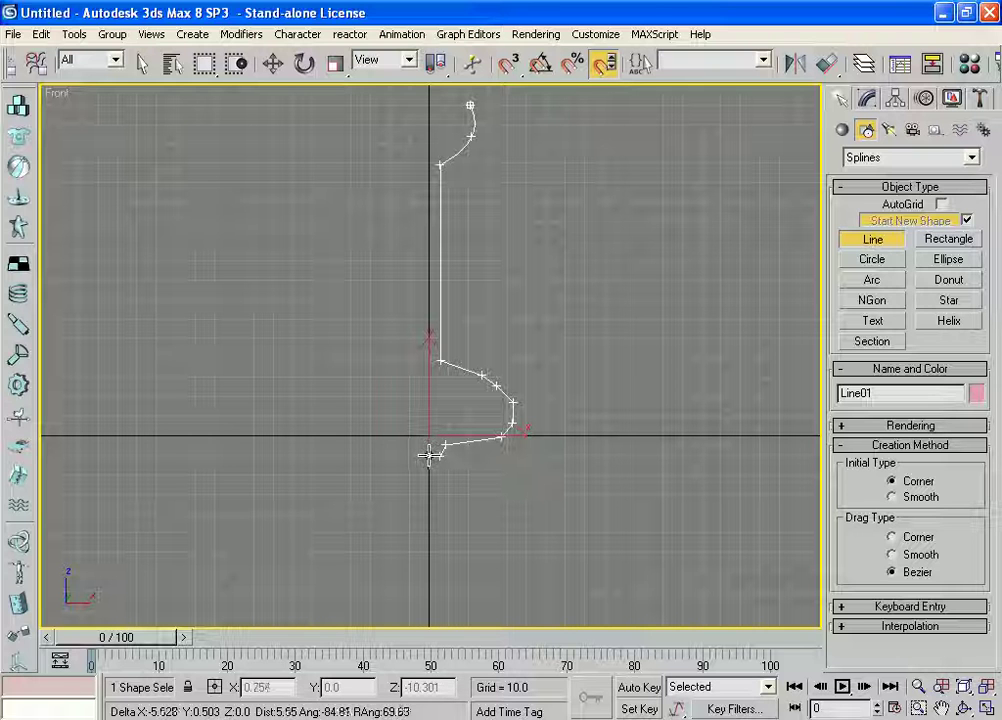
right_click(425, 456)
mouse_move(600, 207)
middle_down()
mouse_move(452, 314)
mouse_move(565, 224)
middle_up()
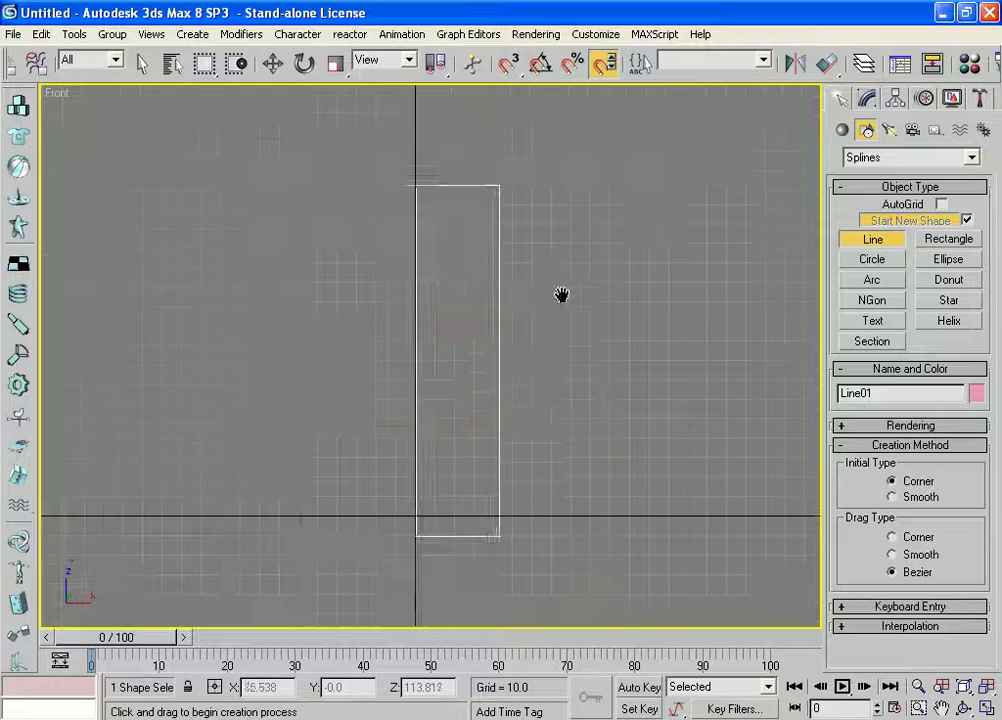
right_click(572, 240)
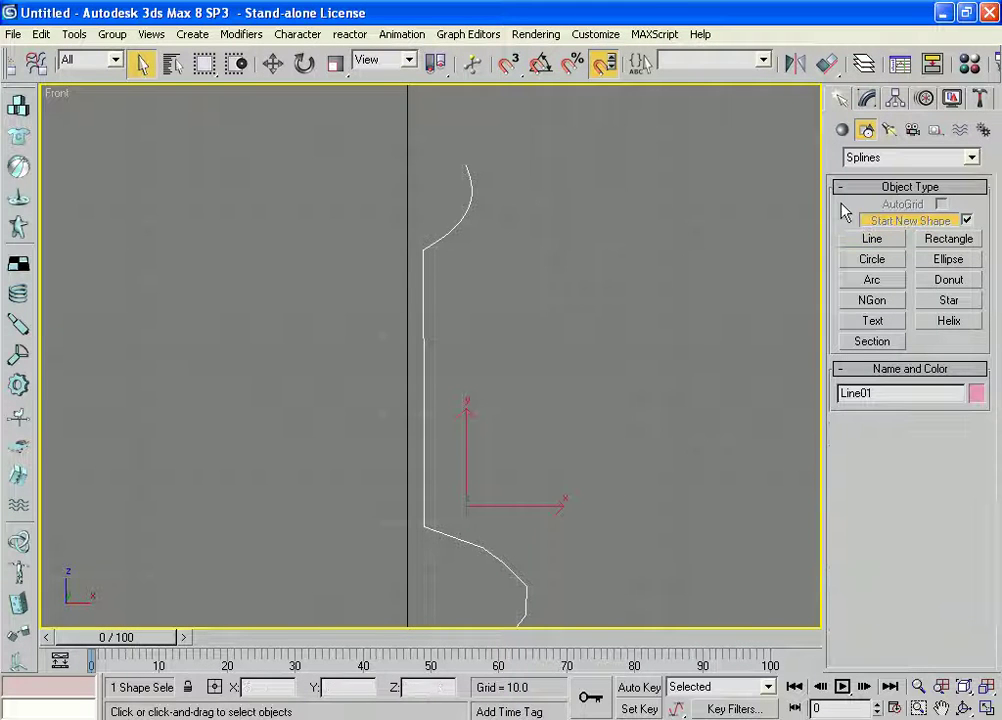
- Switch Line01 to Vertex sub-object level in the Modify panel and frame the profile's top
click(866, 98)
click(843, 177)
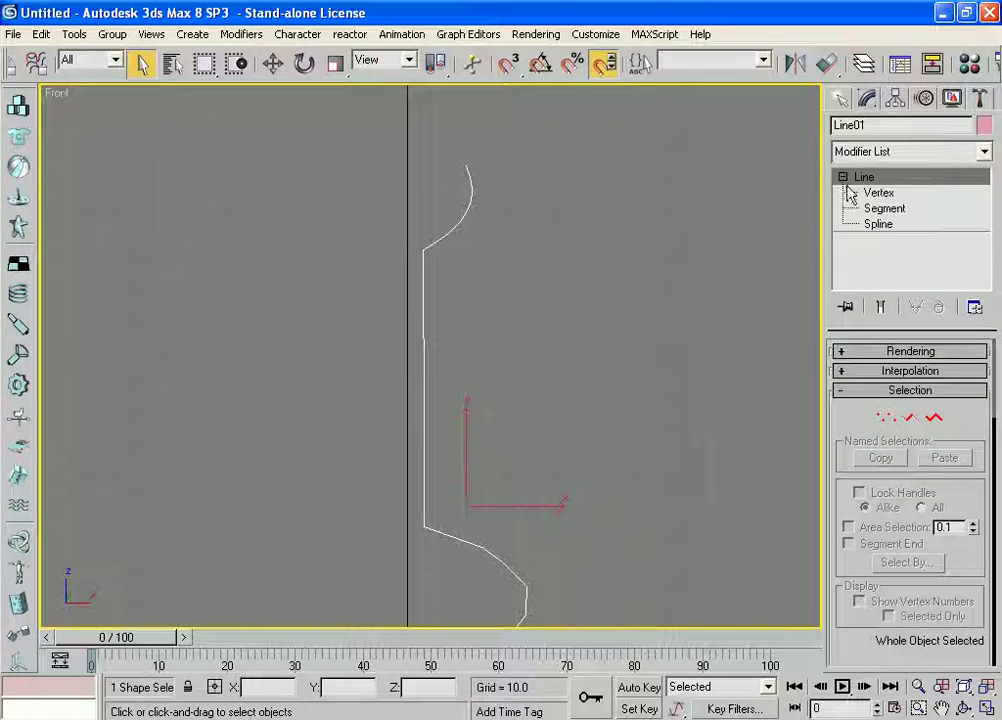
click(870, 193)
scroll(600, 268, down, 2)
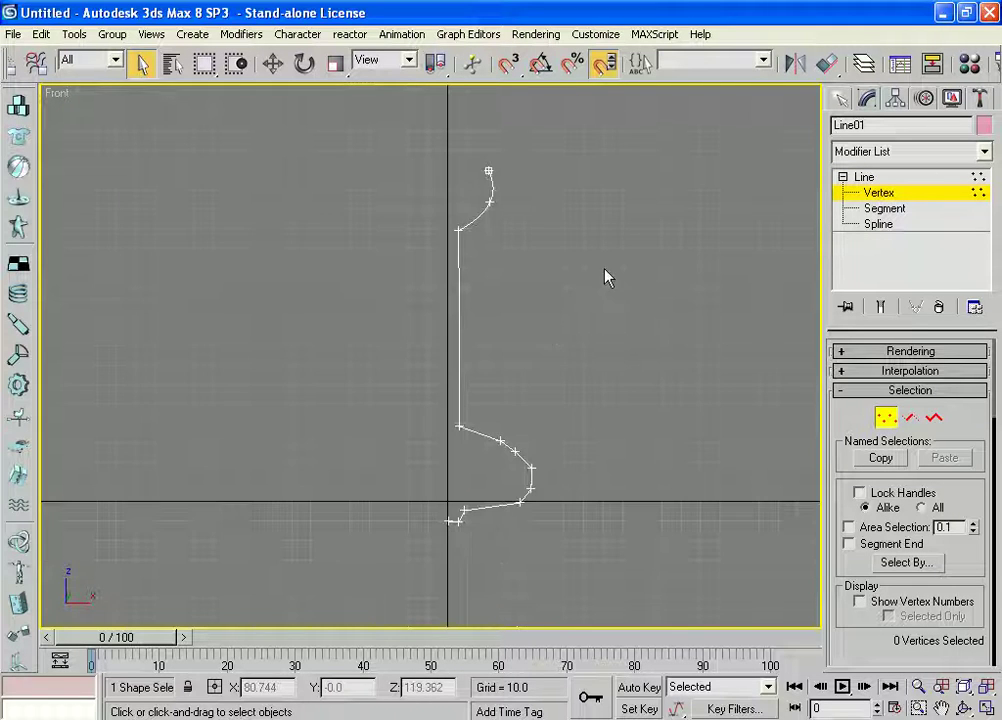
scroll(586, 306, up, 3)
scroll(600, 331, up, 2)
middle_drag(600, 331, 573, 348)
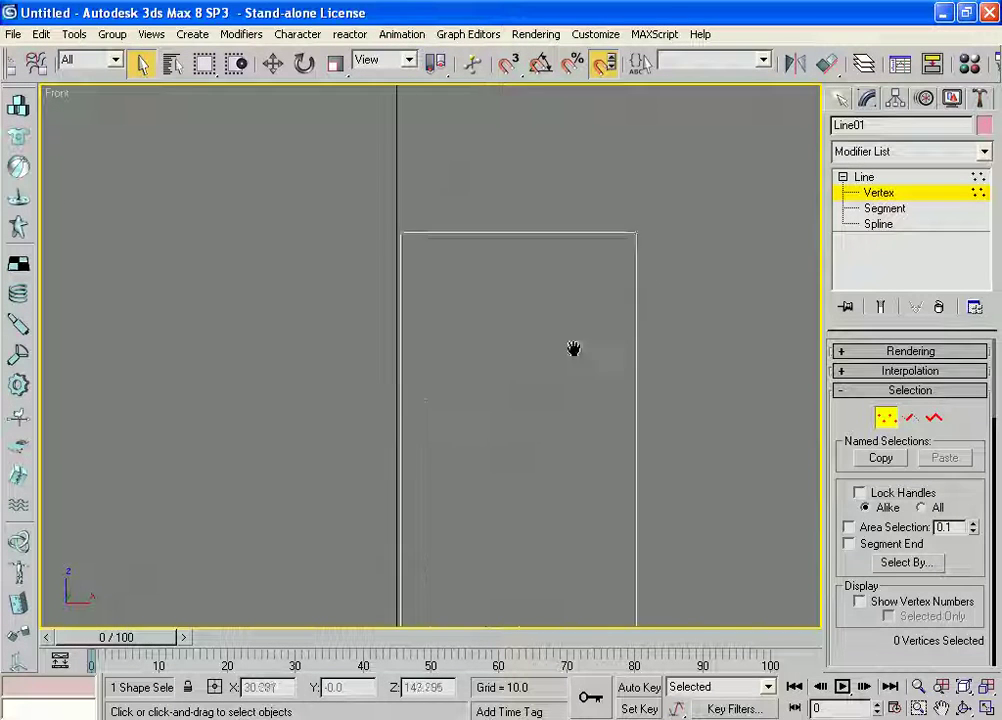
- Move the top vertex up and outward and push the second vertex outward to widen the cup
click(516, 226)
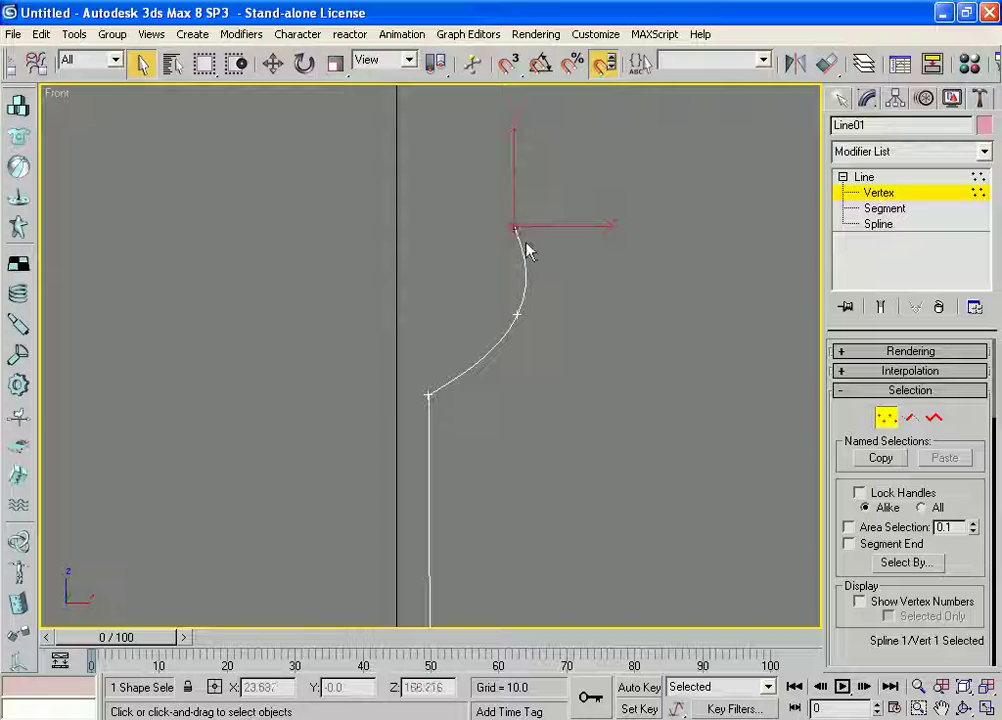
key(w)
drag(538, 200, 557, 150)
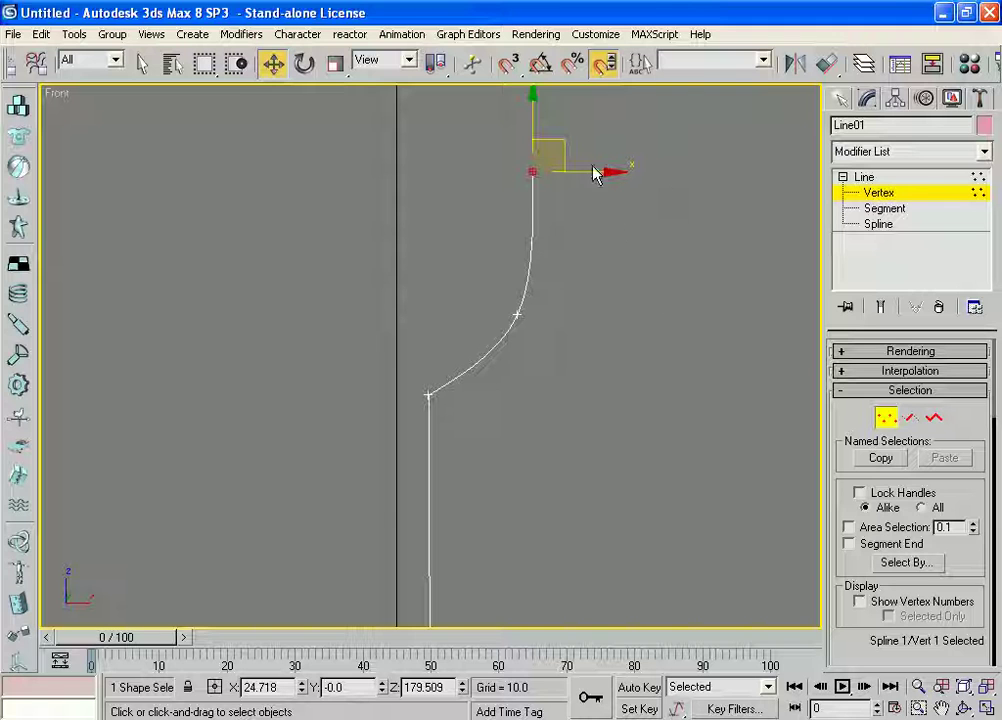
click(512, 349)
click(517, 315)
drag(575, 315, 600, 331)
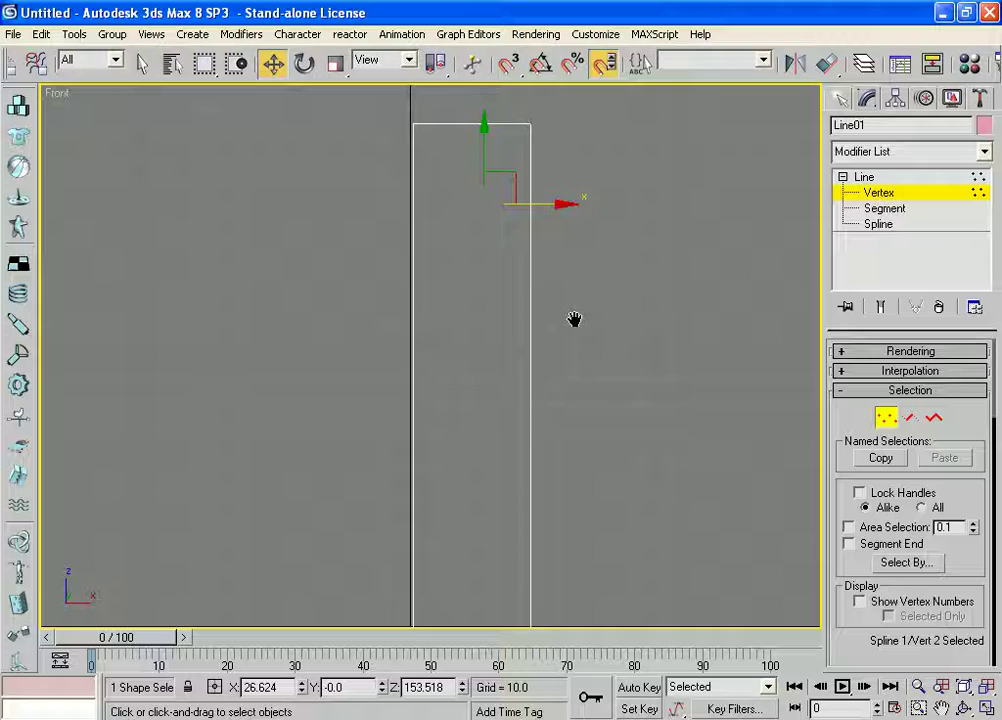
- Frame the base and pull the stem-bottom vertex slightly inward
scroll(575, 320, down, 3)
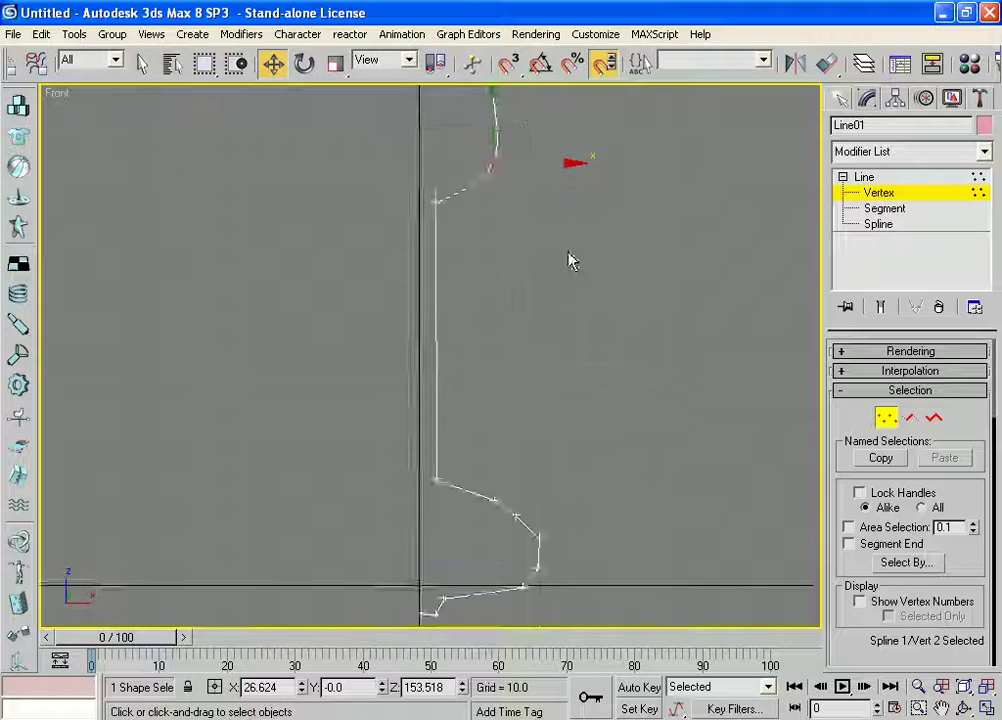
scroll(550, 282, up, 5)
scroll(555, 330, down, 2)
scroll(558, 350, down, 2)
scroll(558, 360, up, 3)
scroll(562, 382, down, 3)
scroll(564, 380, up, 2)
scroll(590, 420, down, 3)
middle_drag(577, 461, 574, 345)
scroll(574, 345, down, 3)
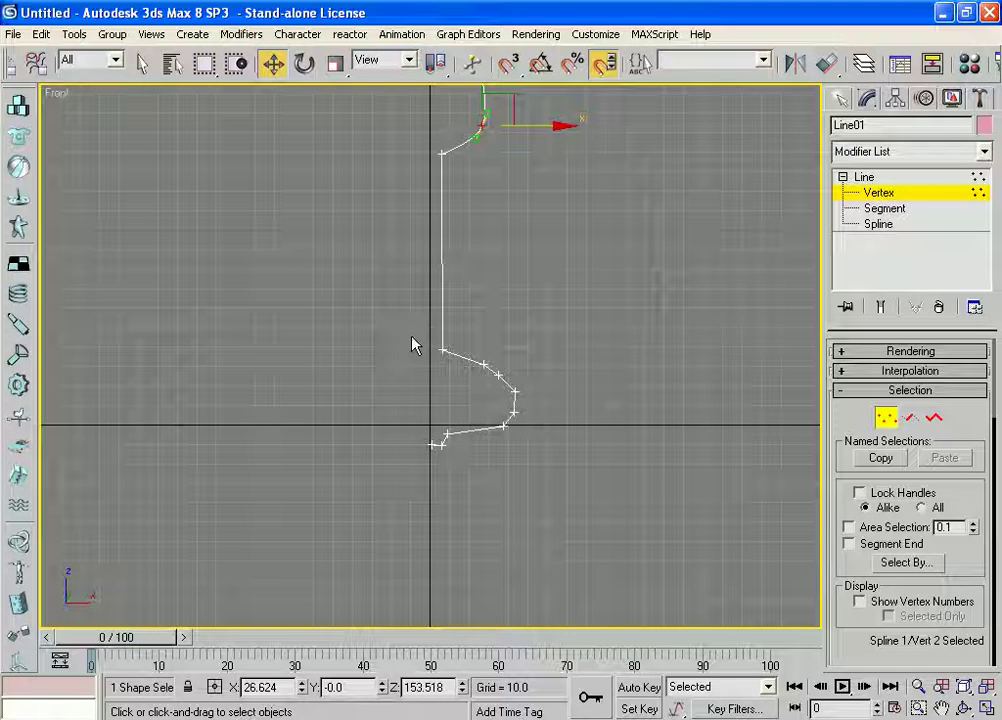
click(443, 349)
scroll(544, 331, up, 2)
scroll(600, 246, up, 2)
scroll(622, 242, up, 2)
scroll(622, 242, down, 2)
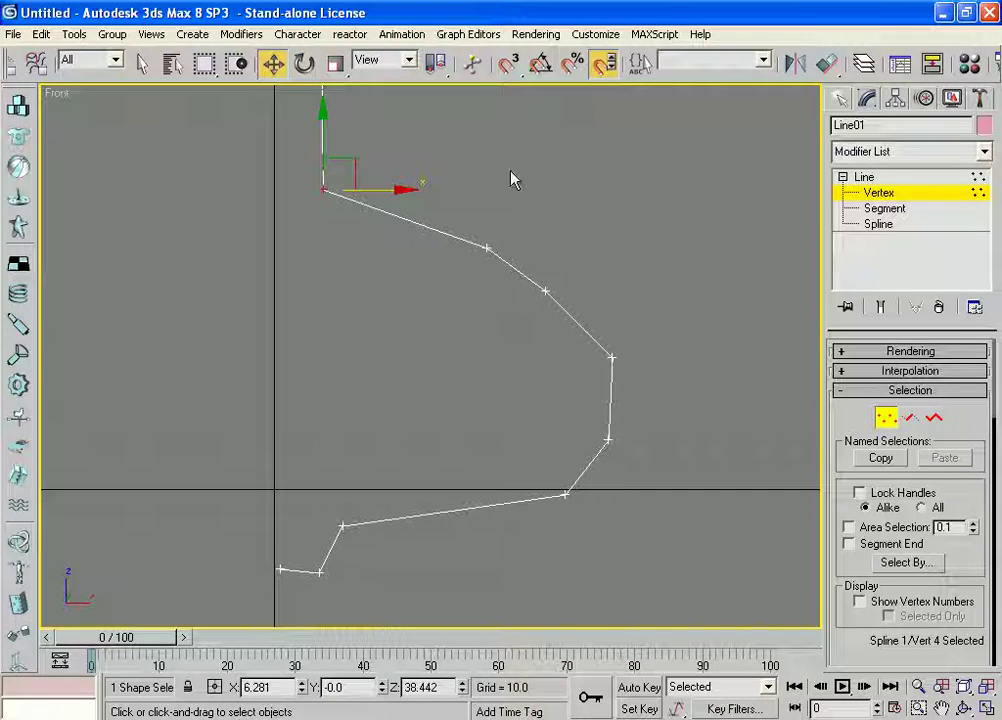
middle_drag(511, 180, 508, 213)
mouse_move(276, 196)
mouse_down()
mouse_move(318, 228)
mouse_move(315, 238)
mouse_up()
drag(387, 223, 381, 223)
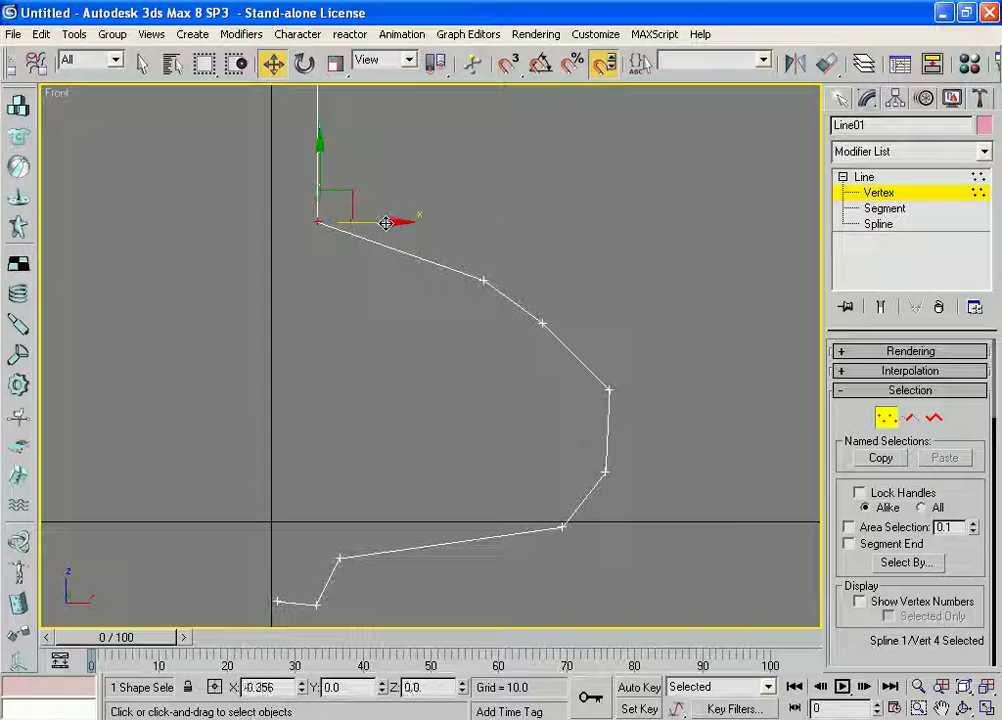
- Move the next base vertex slightly up and outward
click(476, 263)
mouse_move(470, 254)
mouse_down()
mouse_move(497, 291)
mouse_move(488, 239)
mouse_up()
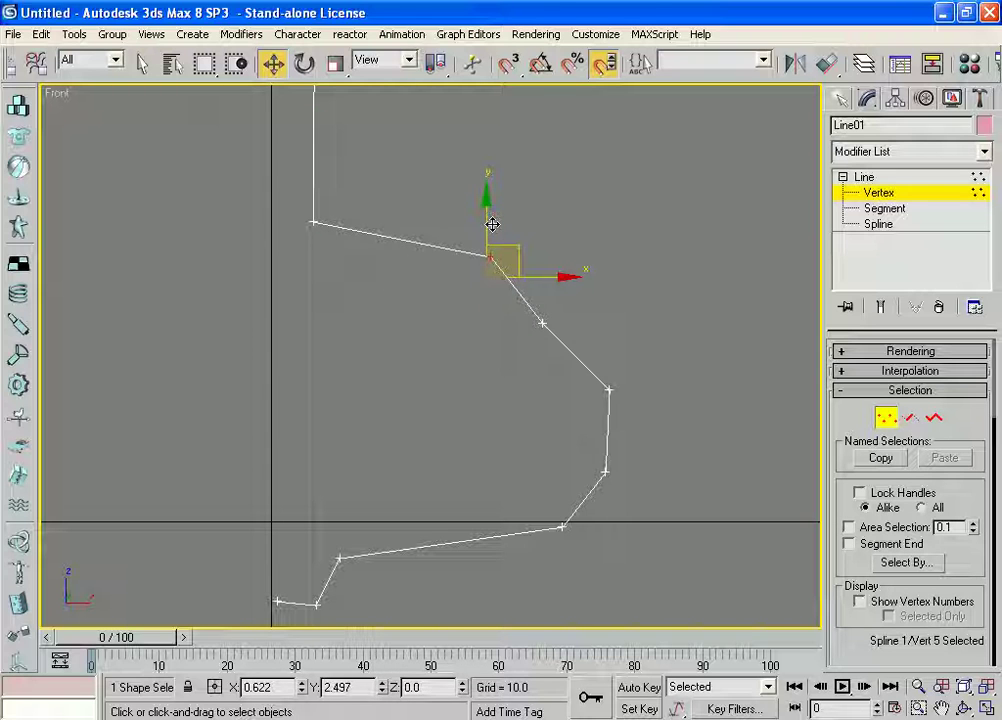
drag(488, 239, 495, 226)
click(541, 318)
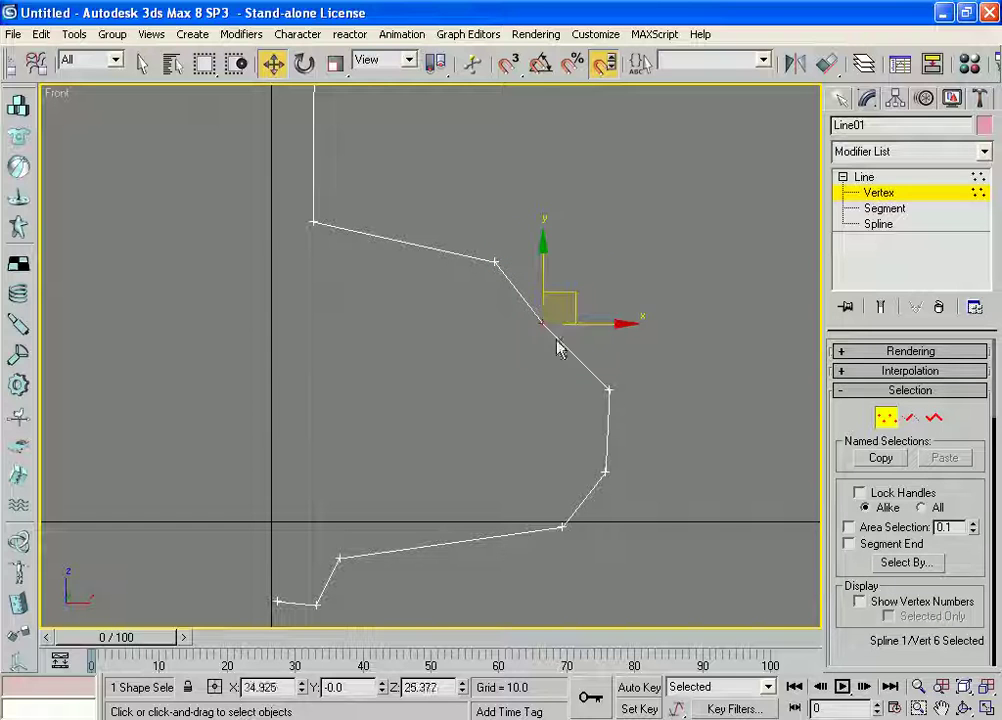
click(560, 347)
mouse_move(508, 305)
mouse_down()
mouse_move(537, 329)
mouse_move(557, 330)
mouse_up()
- Nudge the outermost base vertex sideways
middle_drag(670, 418, 643, 388)
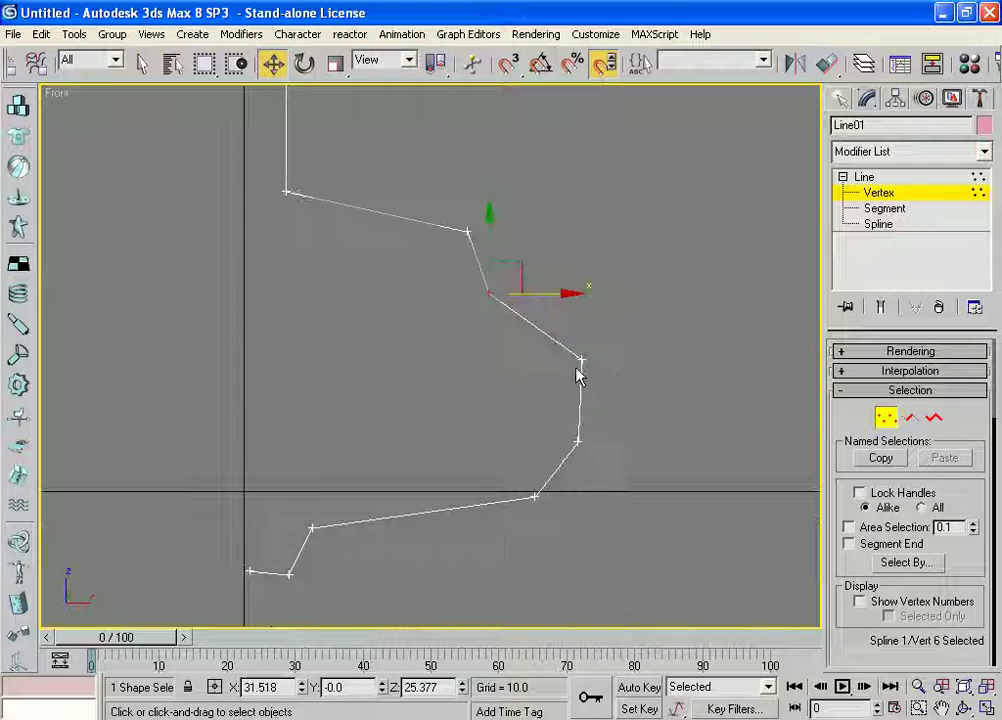
click(582, 359)
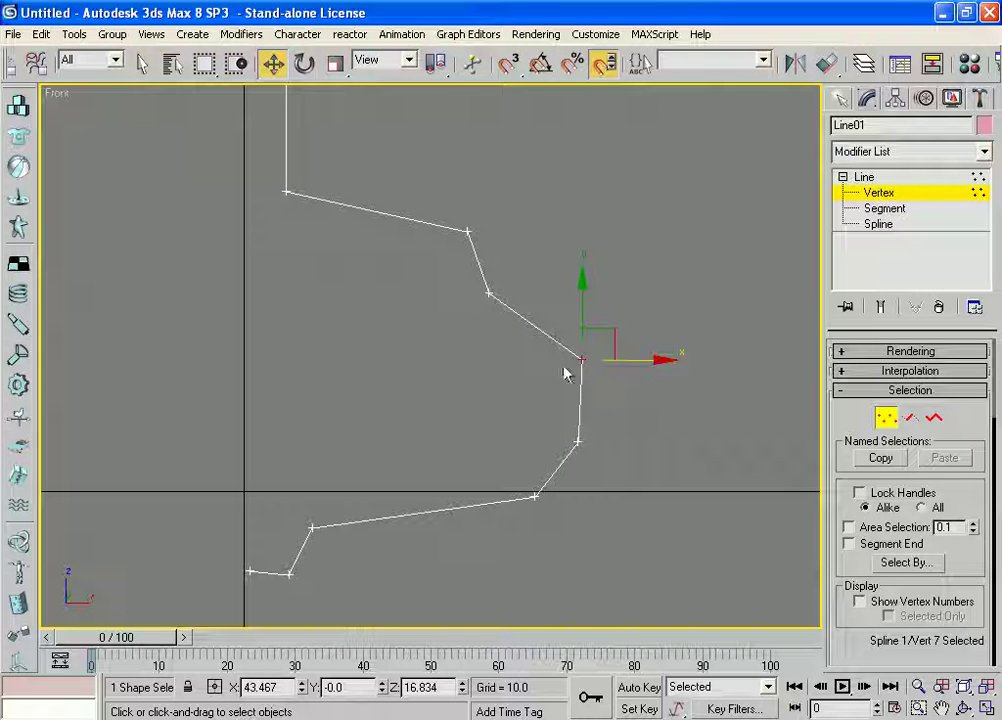
mouse_move(537, 352)
mouse_down()
mouse_move(600, 380)
mouse_move(637, 359)
mouse_up()
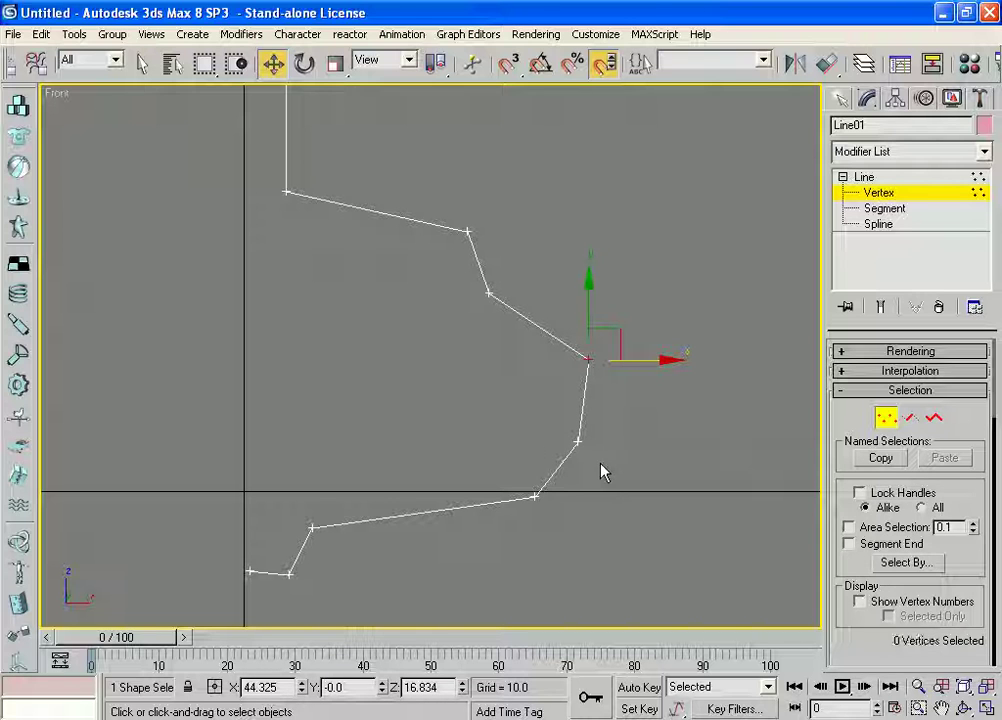
click(530, 434)
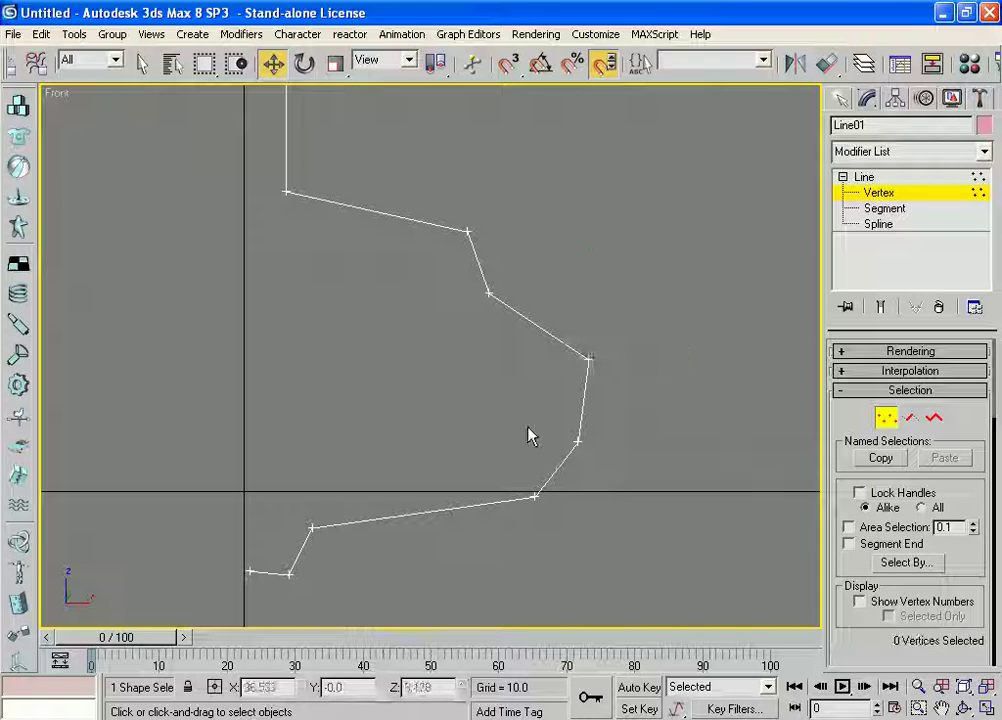
- Nudge the vertex at the profile's lower bend slightly outward
click(577, 441)
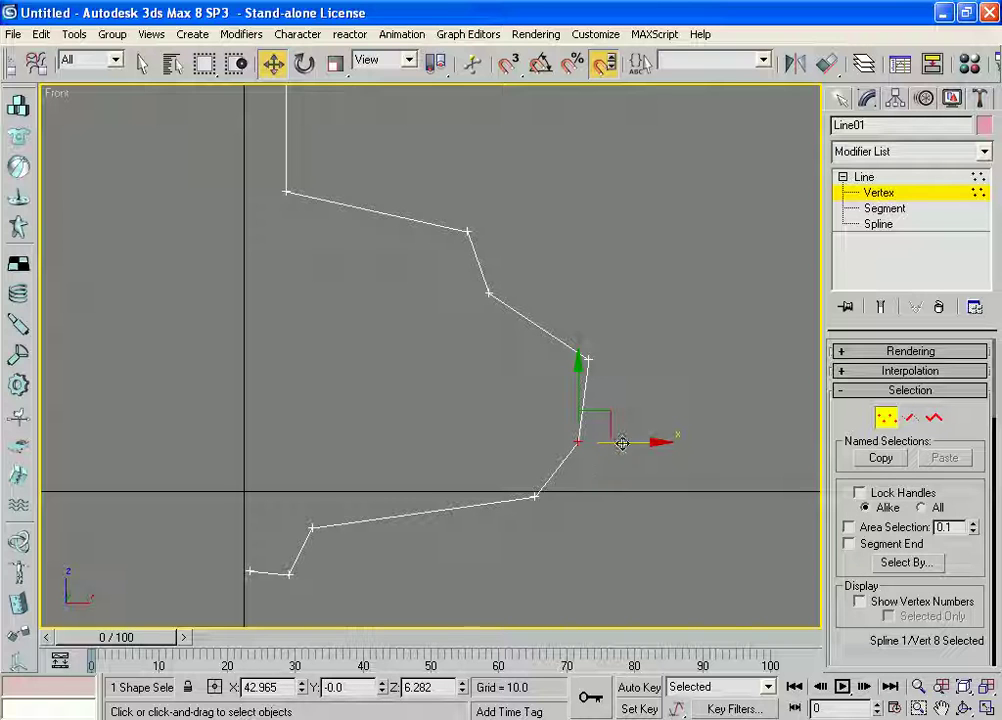
drag(620, 443, 631, 443)
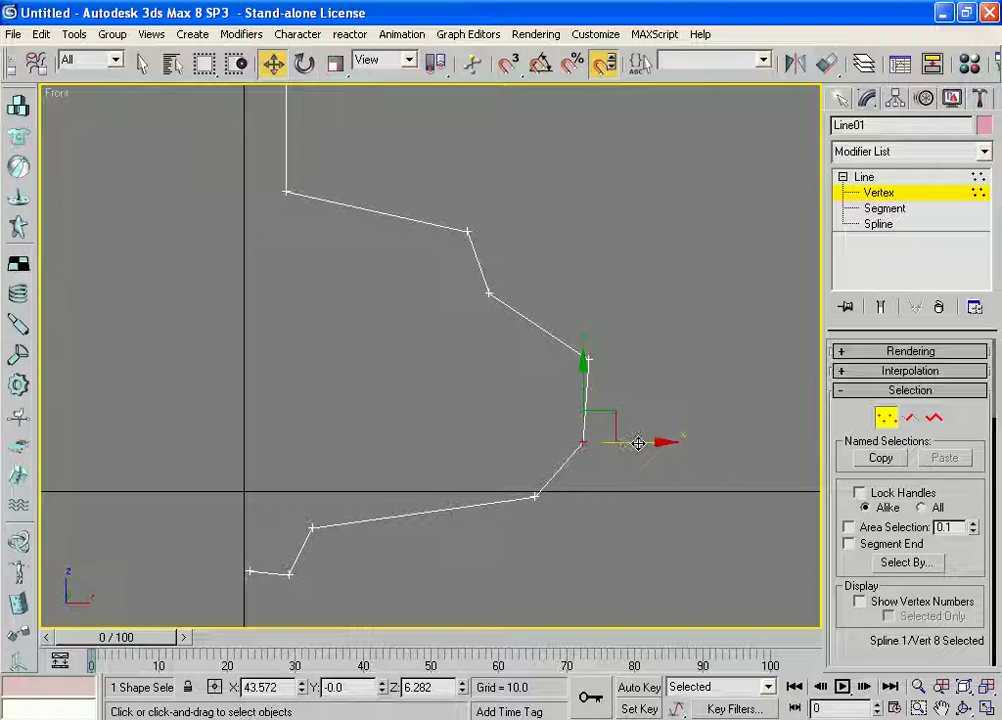
drag(645, 442, 654, 442)
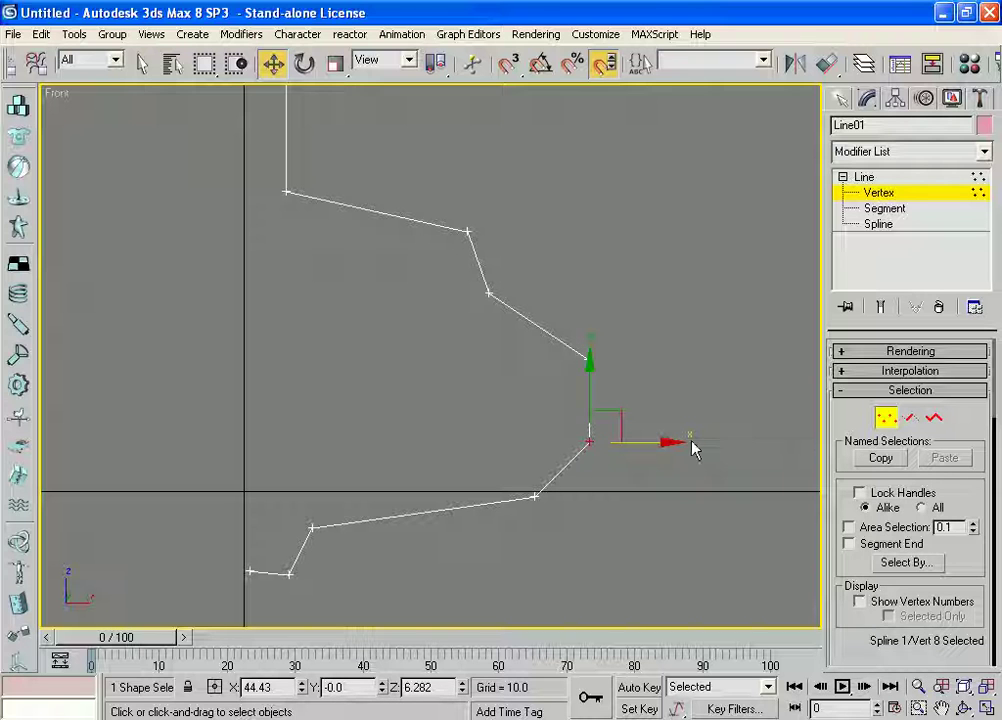
click(642, 525)
- Move the inner corner of the base step up and outward
mouse_move(684, 478)
middle_down()
mouse_move(735, 345)
mouse_move(718, 353)
mouse_move(700, 397)
middle_up()
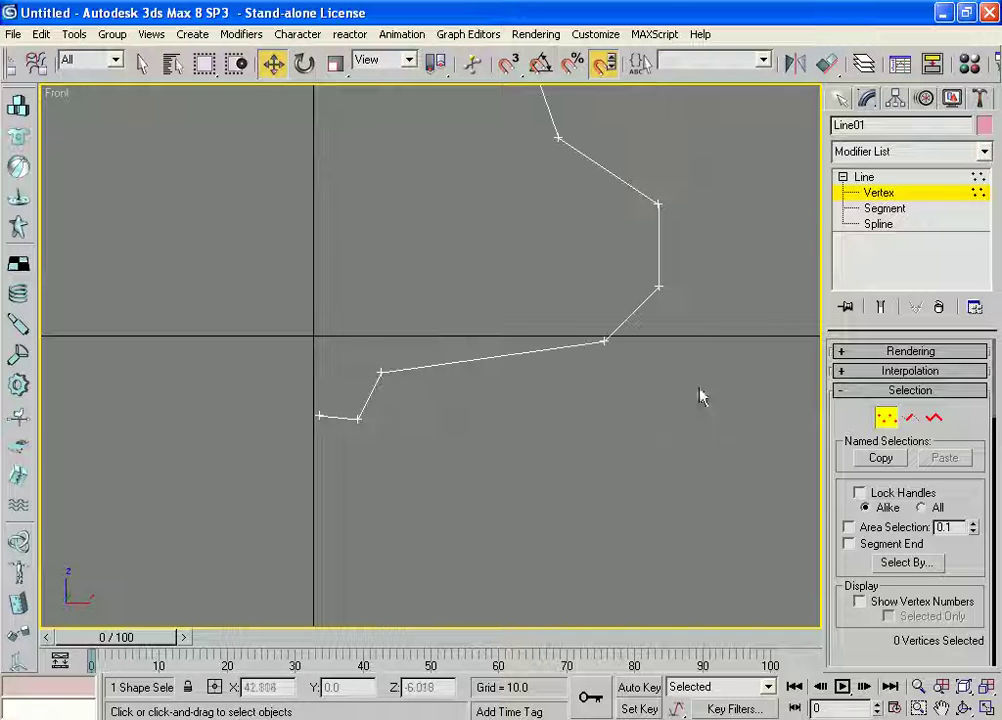
click(603, 341)
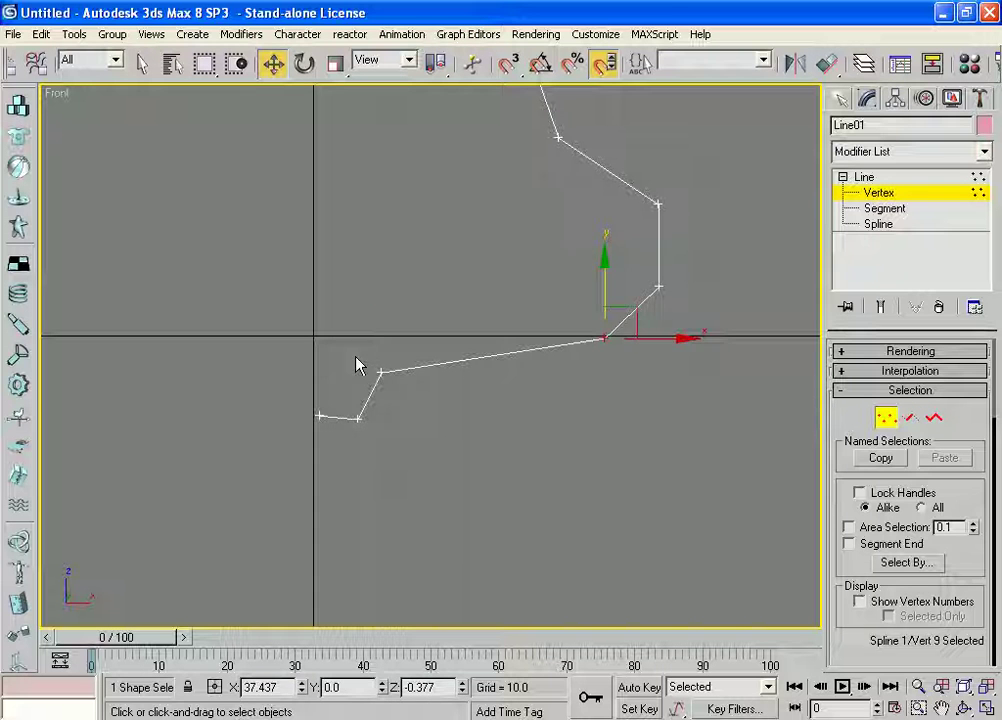
click(380, 372)
drag(398, 353, 386, 314)
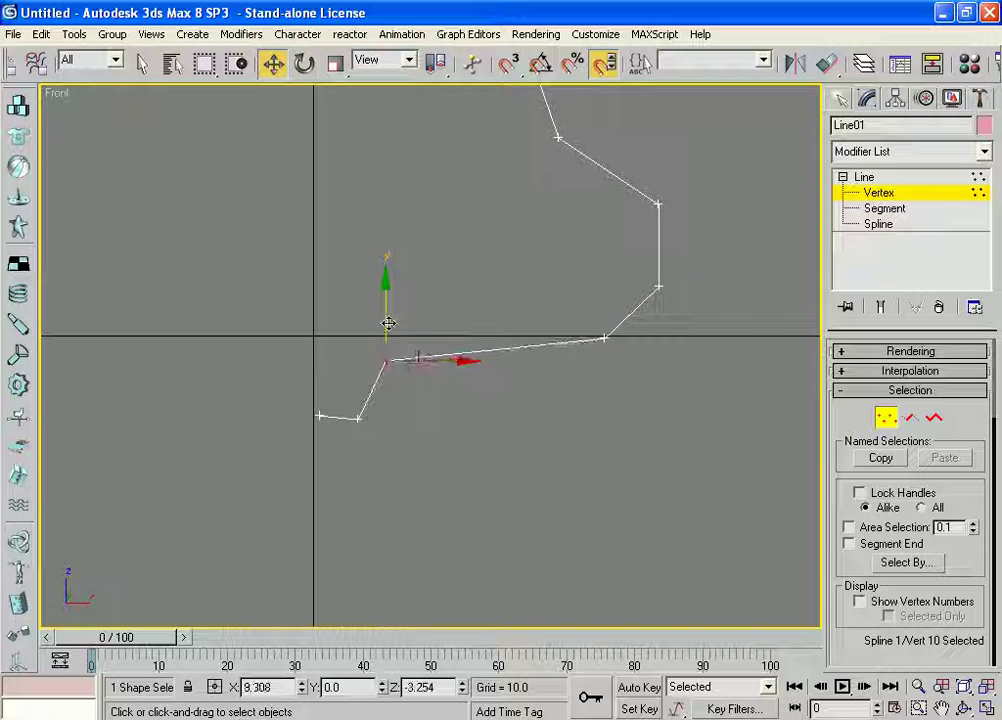
drag(385, 300, 386, 294)
click(488, 449)
- Raise the inner base corner further and lift the lower base vertex
mouse_move(500, 427)
middle_down()
mouse_move(517, 432)
mouse_move(510, 442)
middle_up()
scroll(510, 442, up, 2)
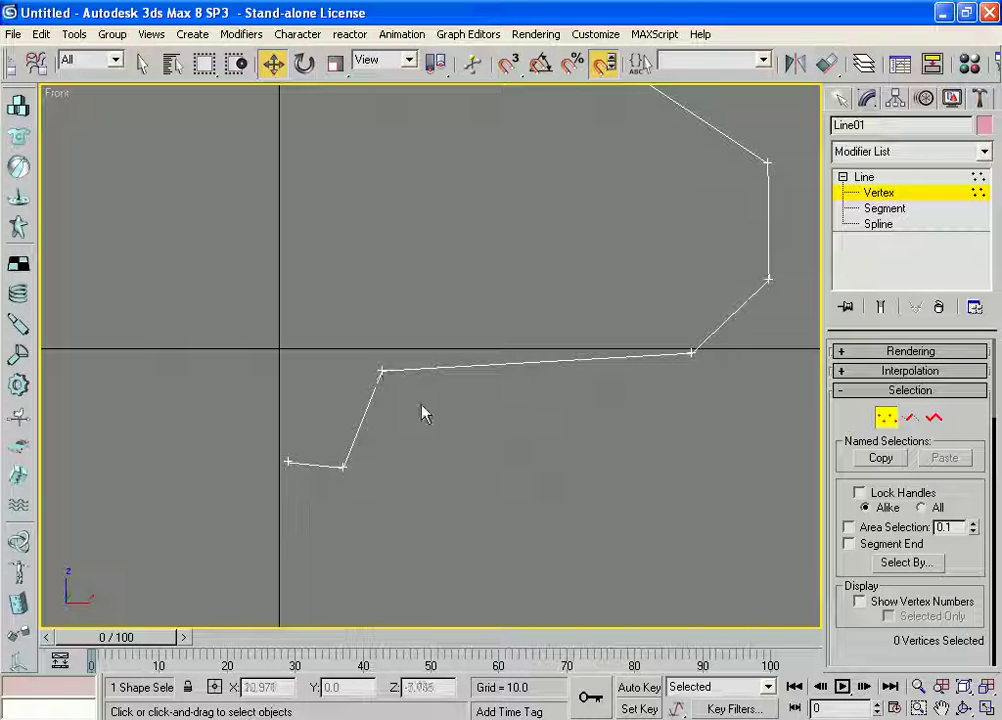
drag(344, 349, 425, 403)
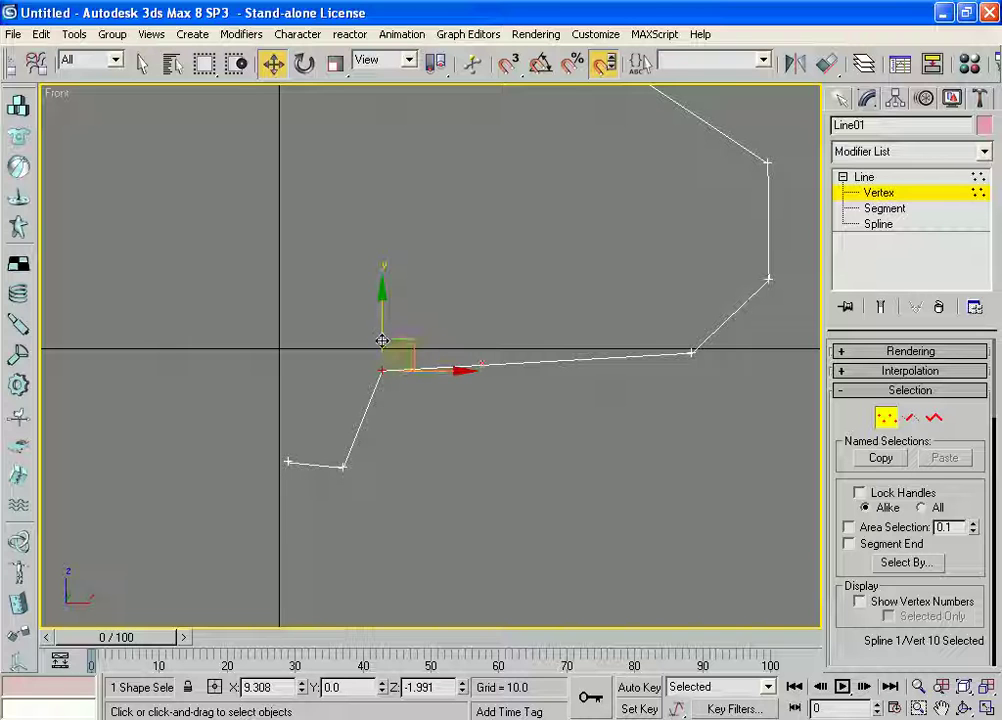
drag(382, 334, 384, 335)
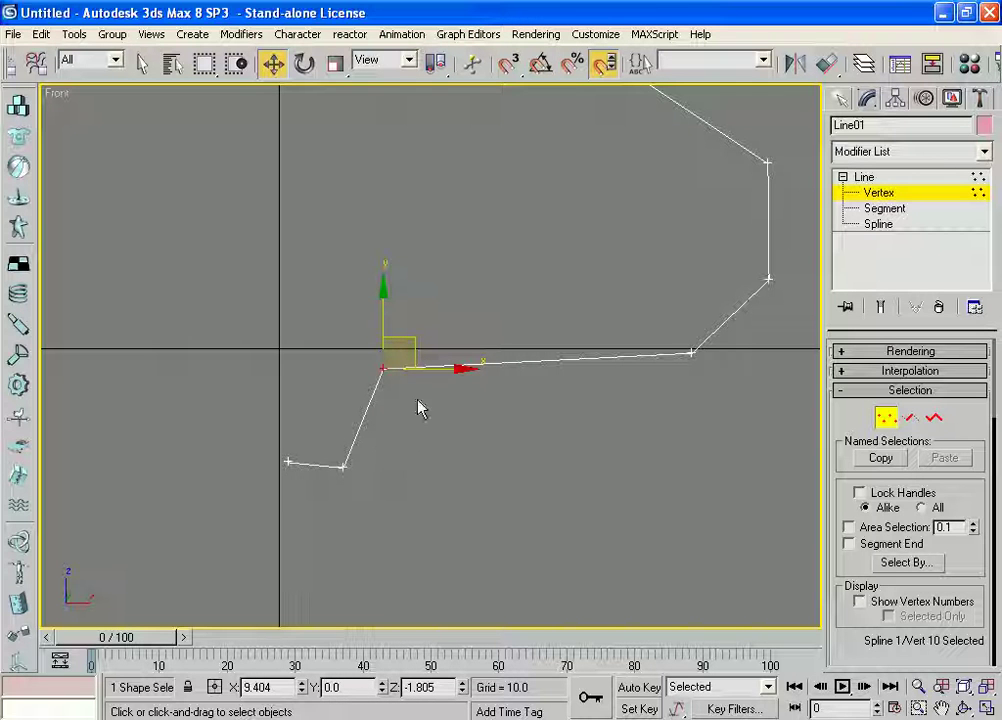
drag(381, 317, 384, 309)
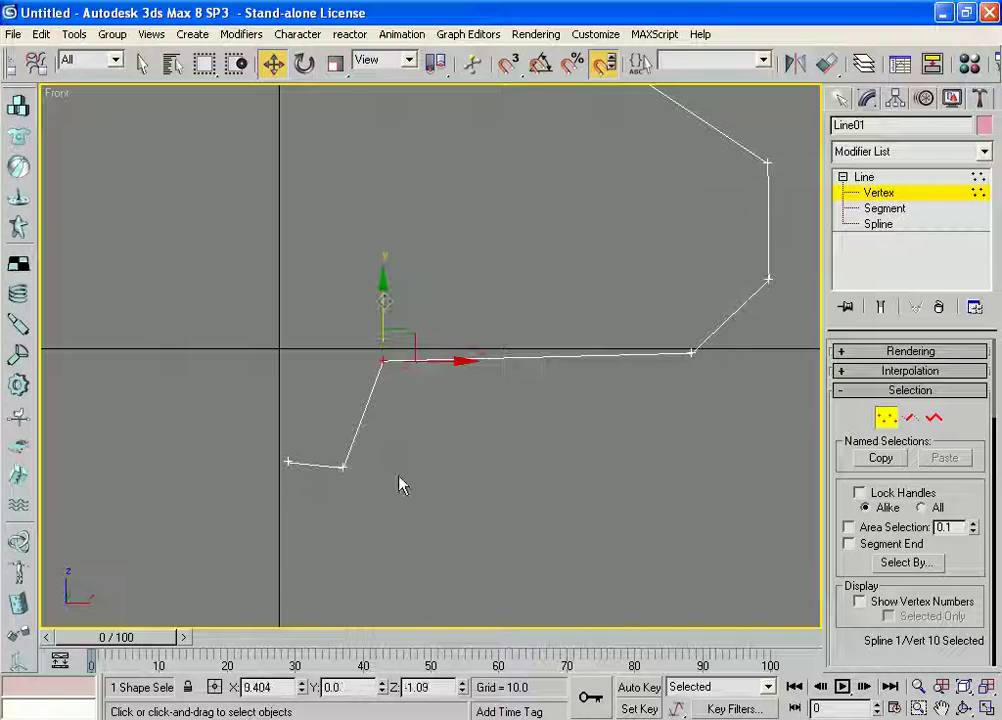
click(360, 490)
click(343, 466)
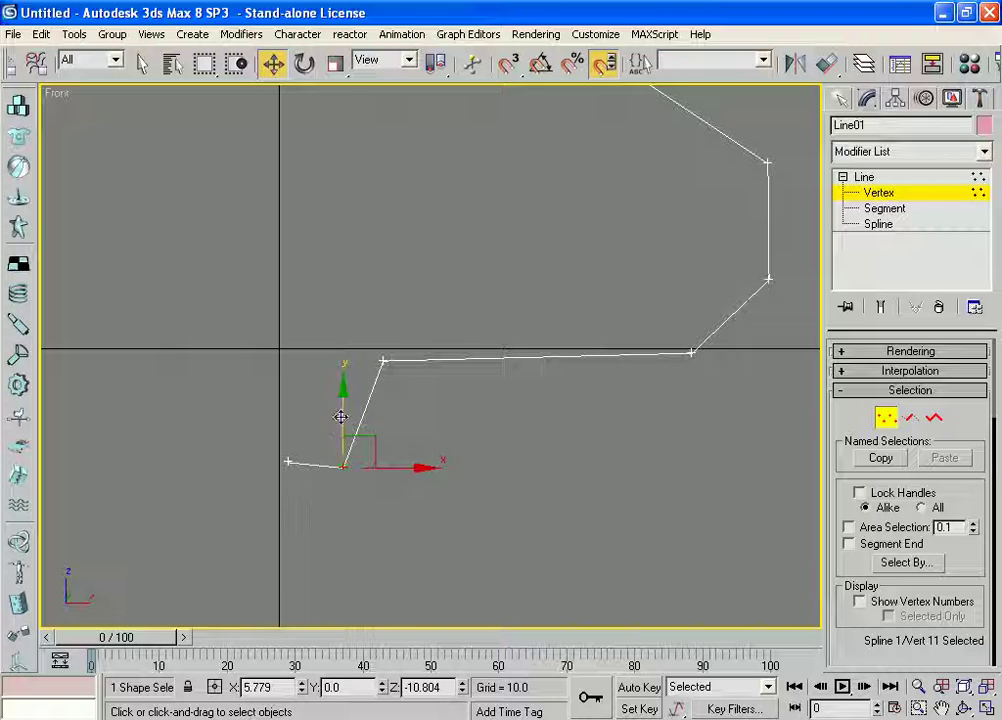
drag(341, 417, 371, 403)
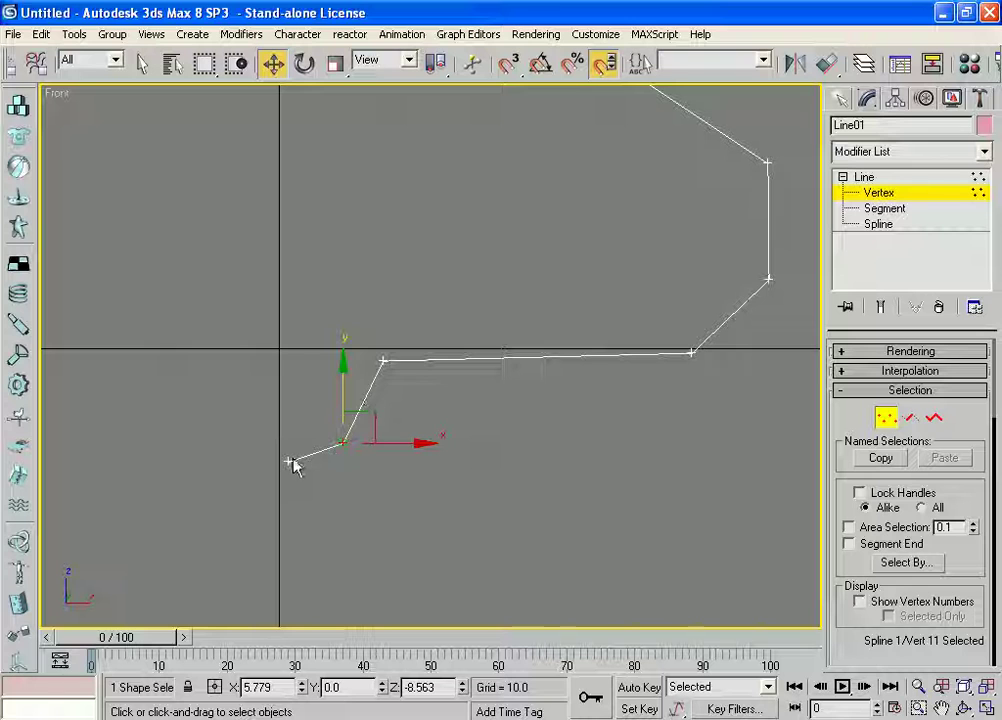
click(365, 389)
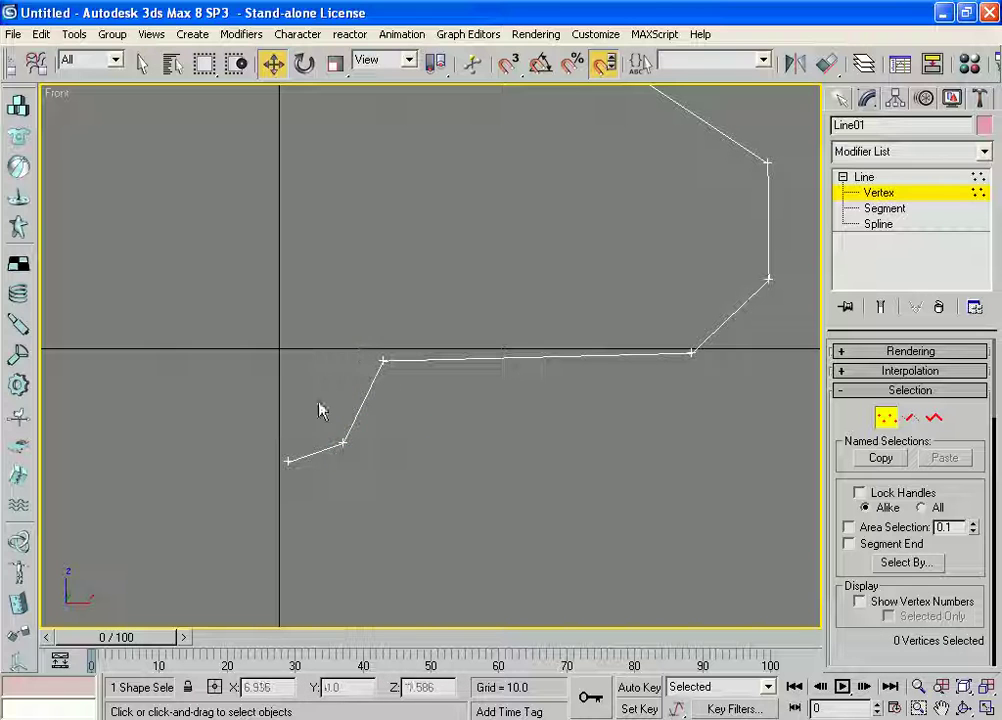
- Fine-tune the lower base vertex and inner base corner, raising each slightly
mouse_move(360, 468)
mouse_down()
mouse_move(331, 418)
mouse_move(342, 394)
mouse_up()
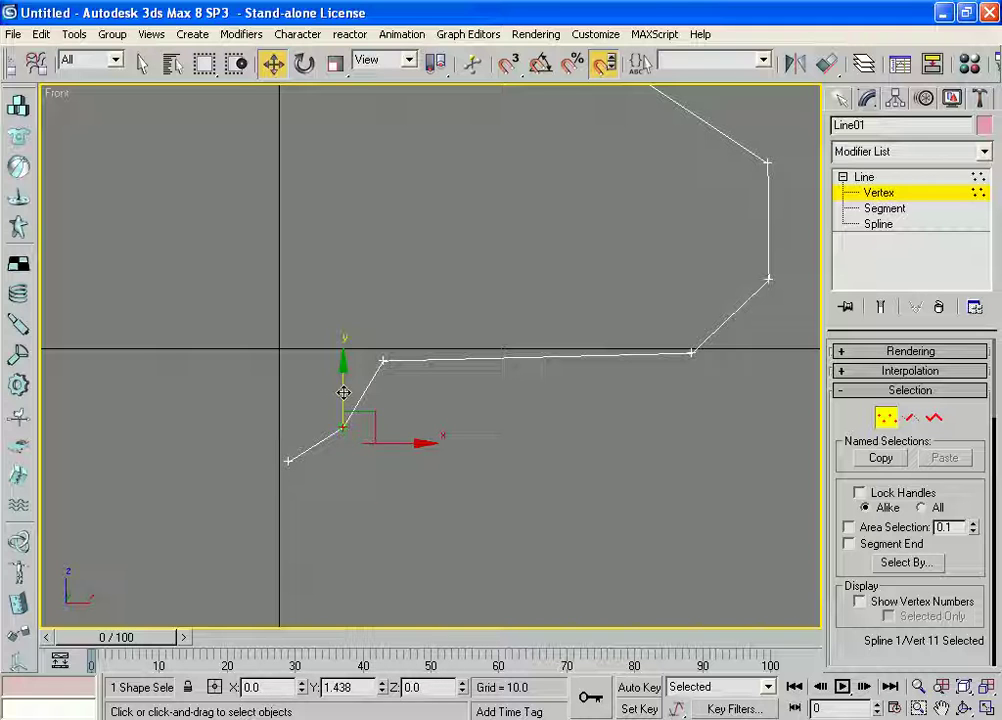
mouse_move(266, 445)
mouse_down()
mouse_move(286, 479)
mouse_move(307, 410)
mouse_up()
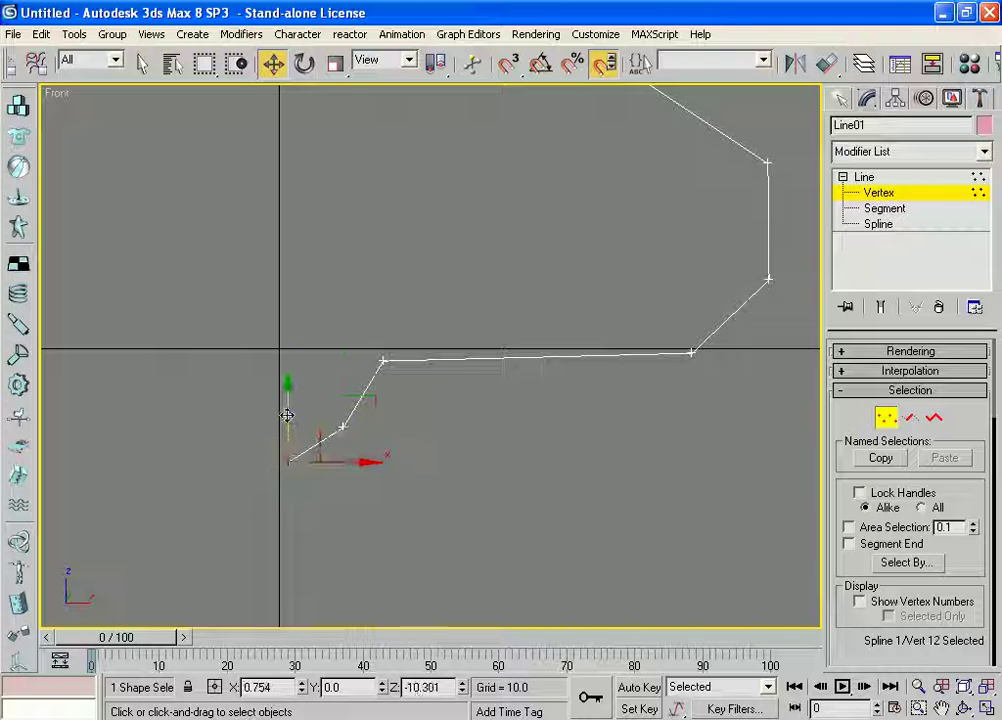
drag(367, 342, 391, 405)
drag(385, 313, 391, 321)
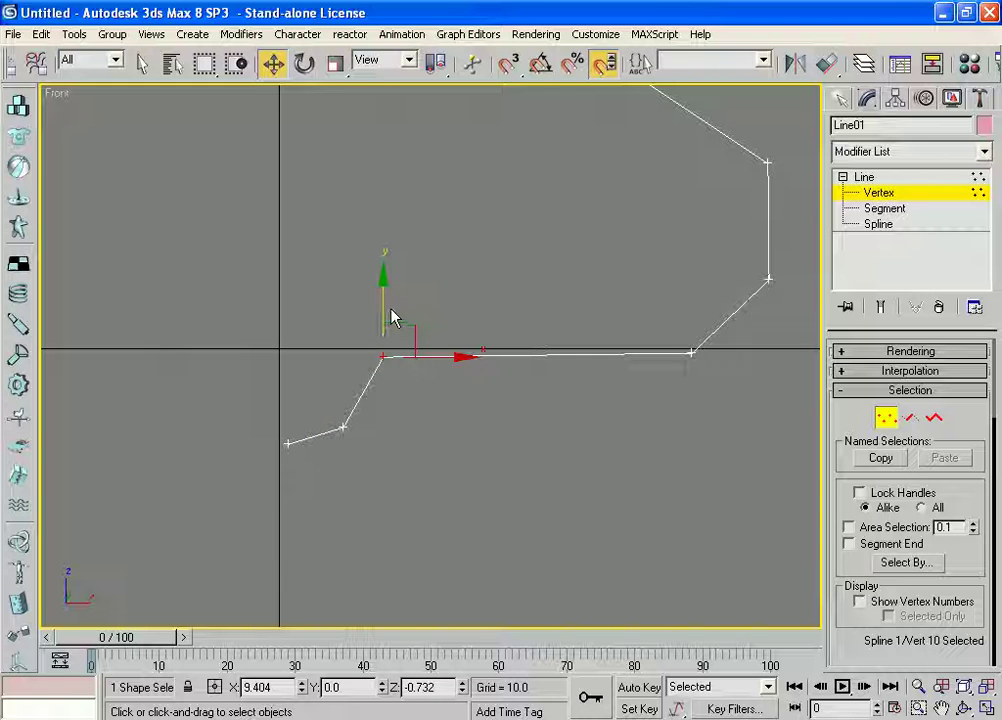
click(391, 316)
drag(365, 343, 391, 373)
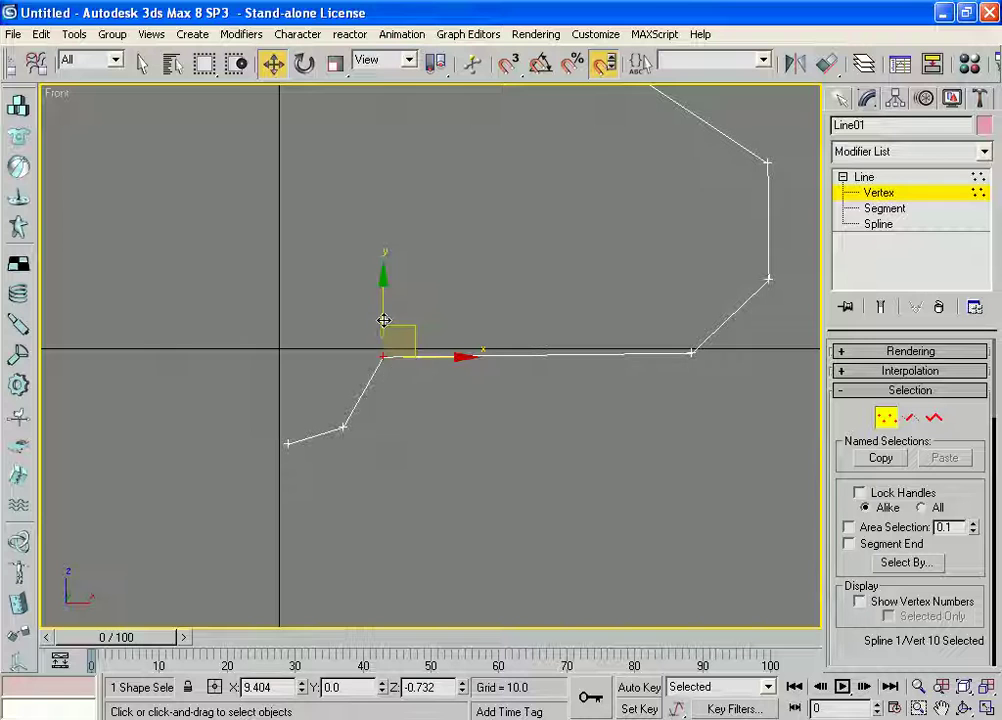
drag(385, 320, 389, 320)
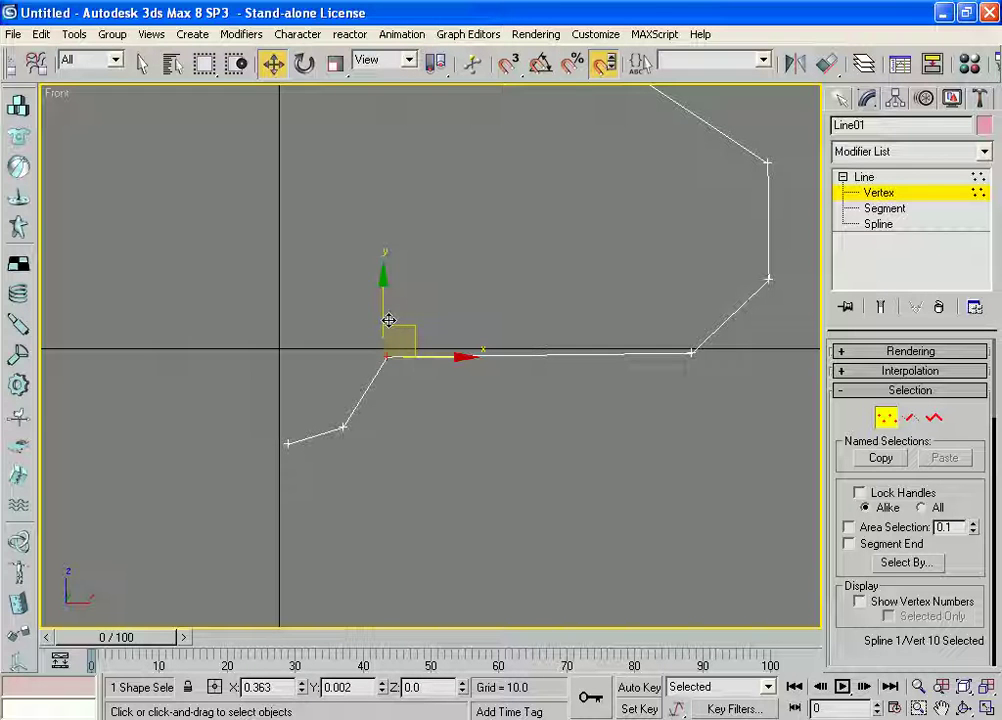
click(329, 420)
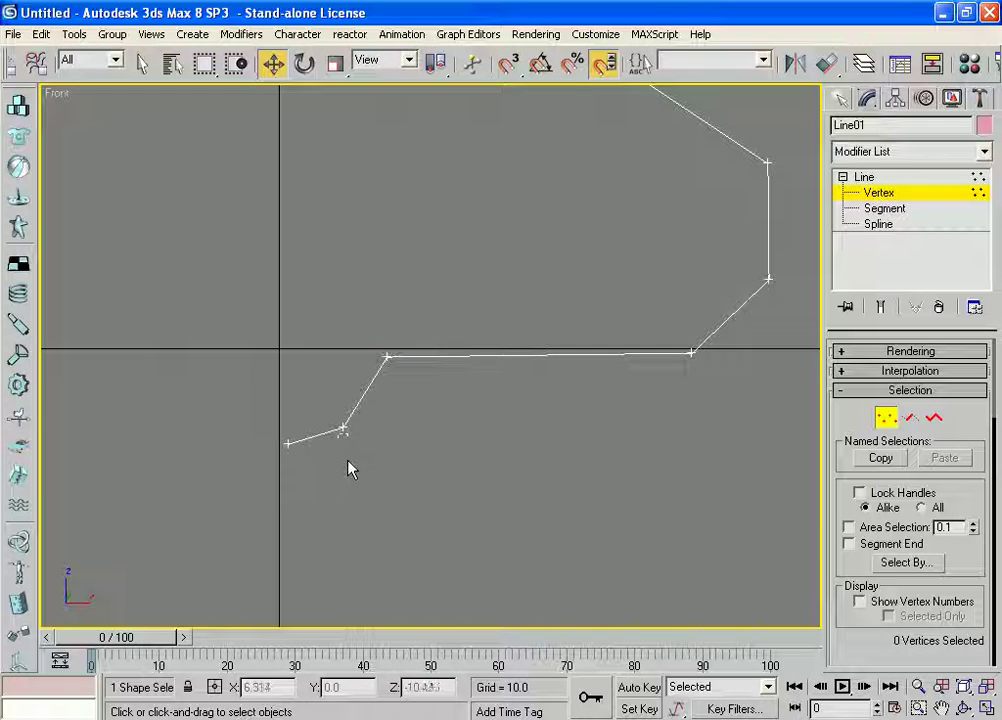
drag(330, 407, 372, 459)
drag(347, 374, 344, 359)
drag(280, 455, 327, 501)
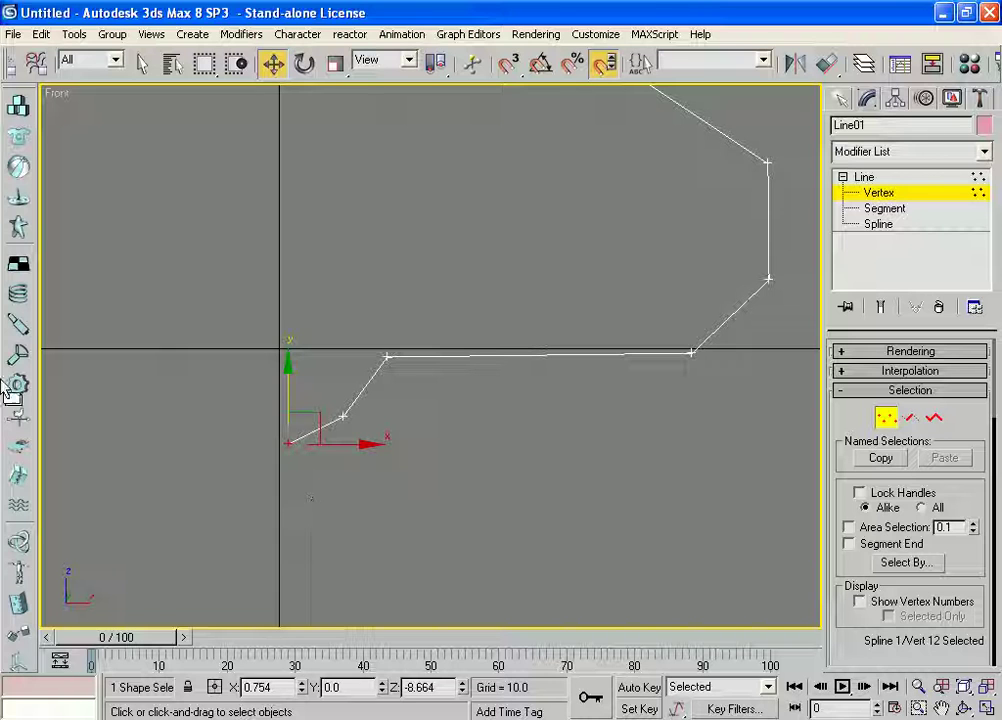
- Raise the end vertex, then lift the inner base corner and lower base vertex a bit more
drag(286, 385, 287, 355)
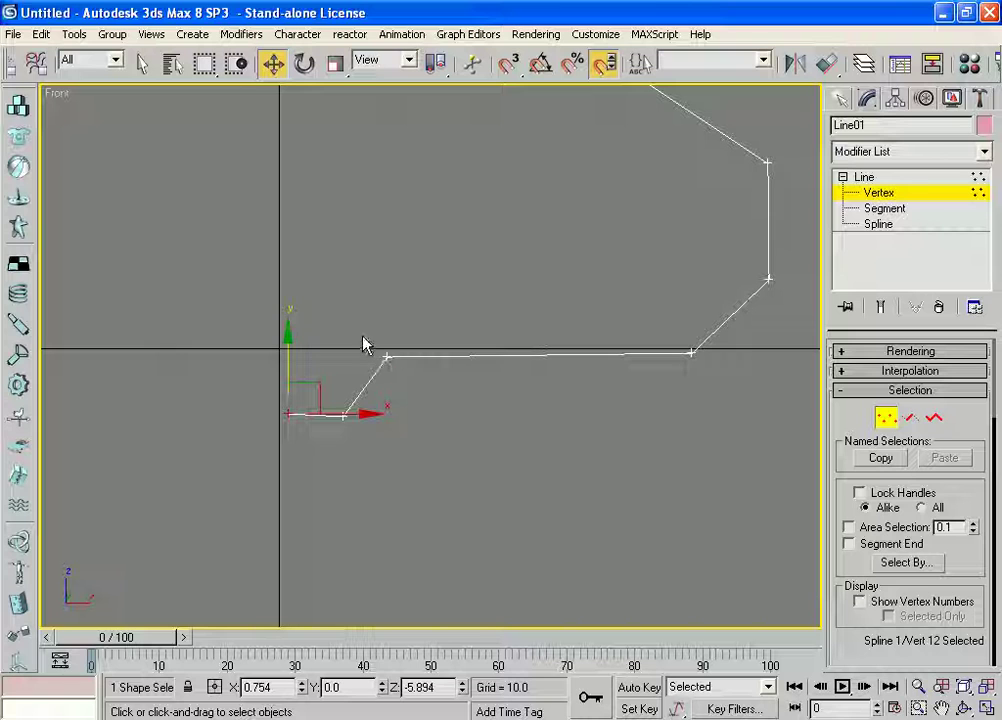
drag(363, 343, 409, 387)
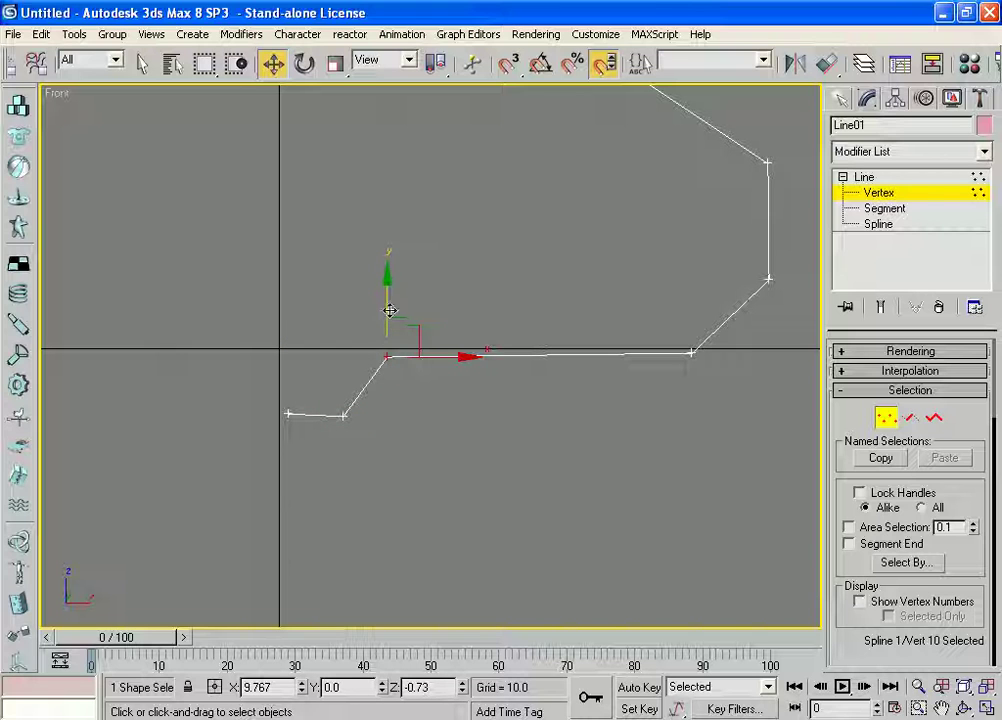
drag(386, 310, 386, 305)
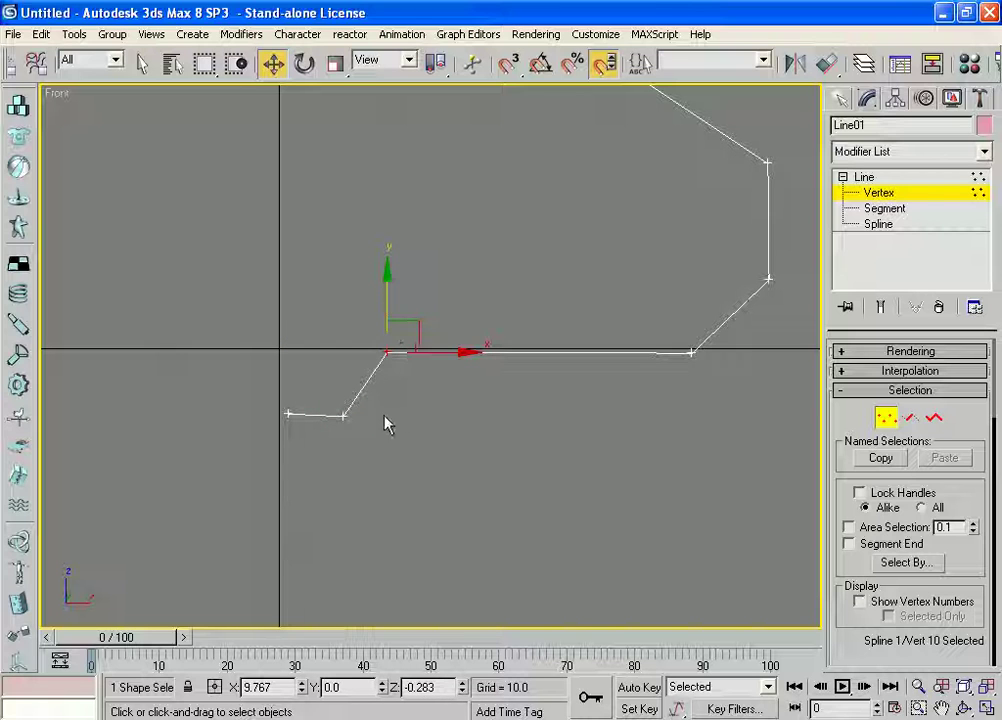
drag(325, 402, 358, 450)
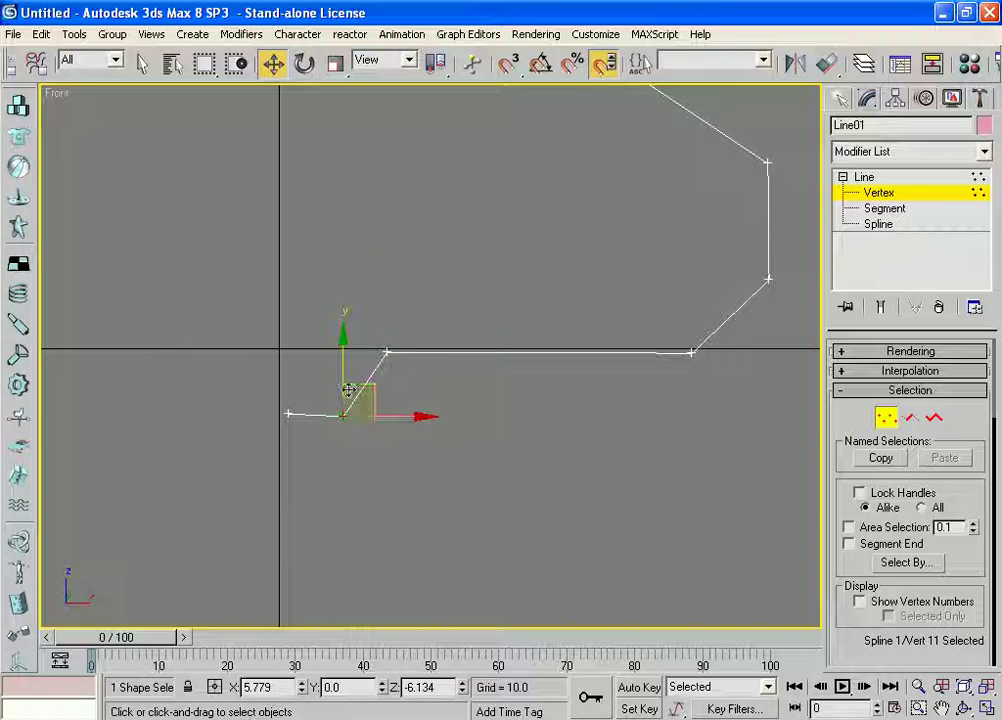
drag(342, 366, 343, 342)
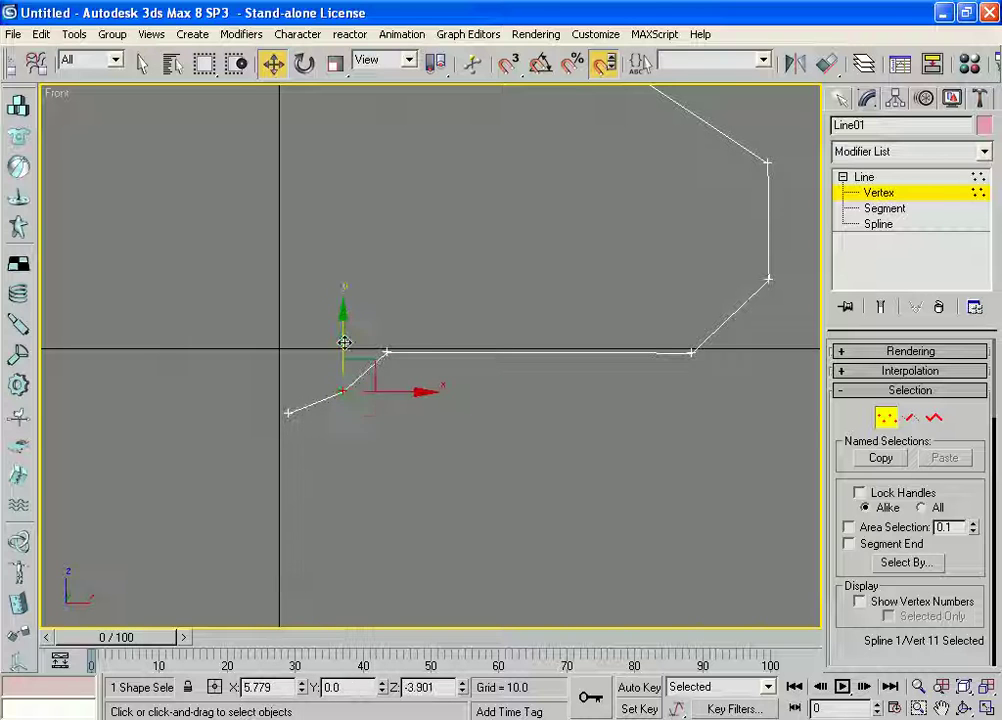
click(303, 456)
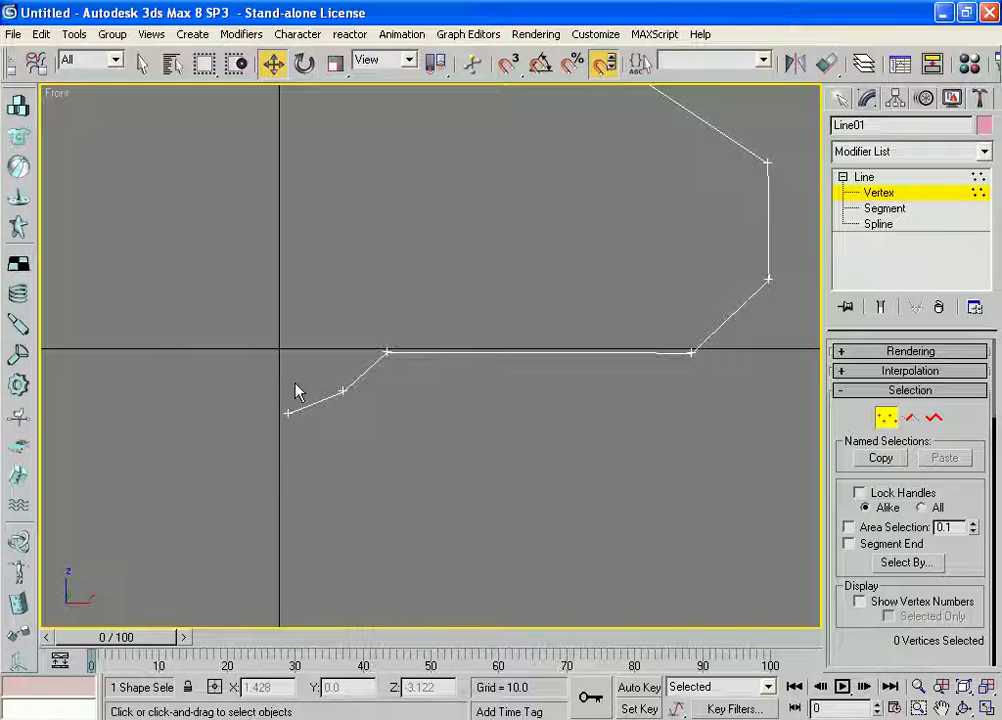
- Raise the profile's end vertex and pull it onto the centre axis
click(288, 412)
drag(286, 361, 288, 344)
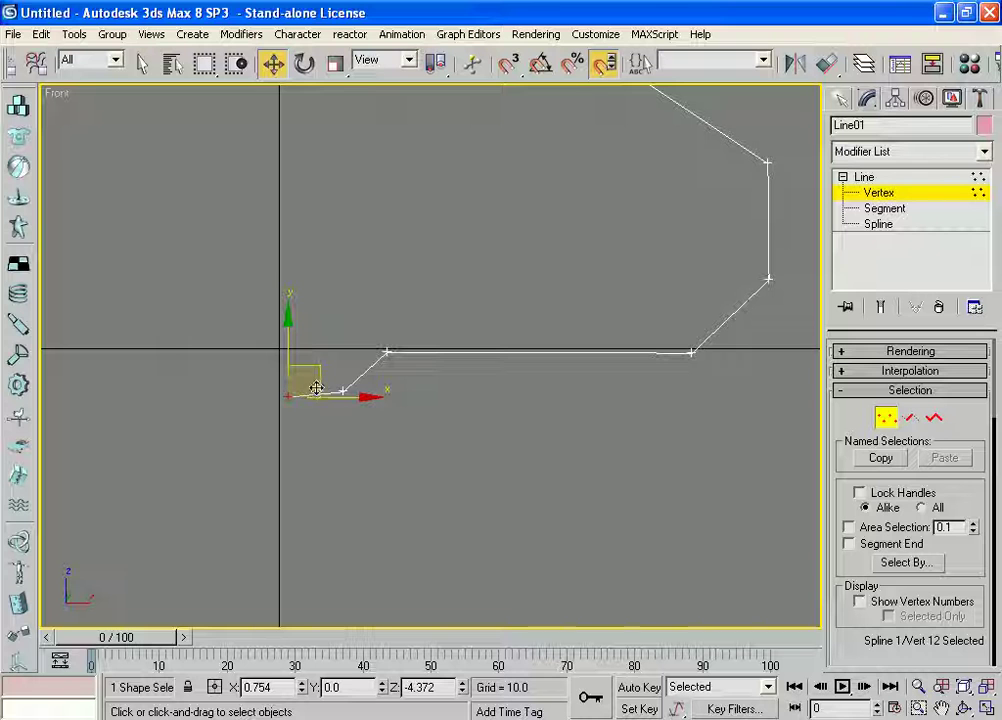
drag(316, 388, 306, 392)
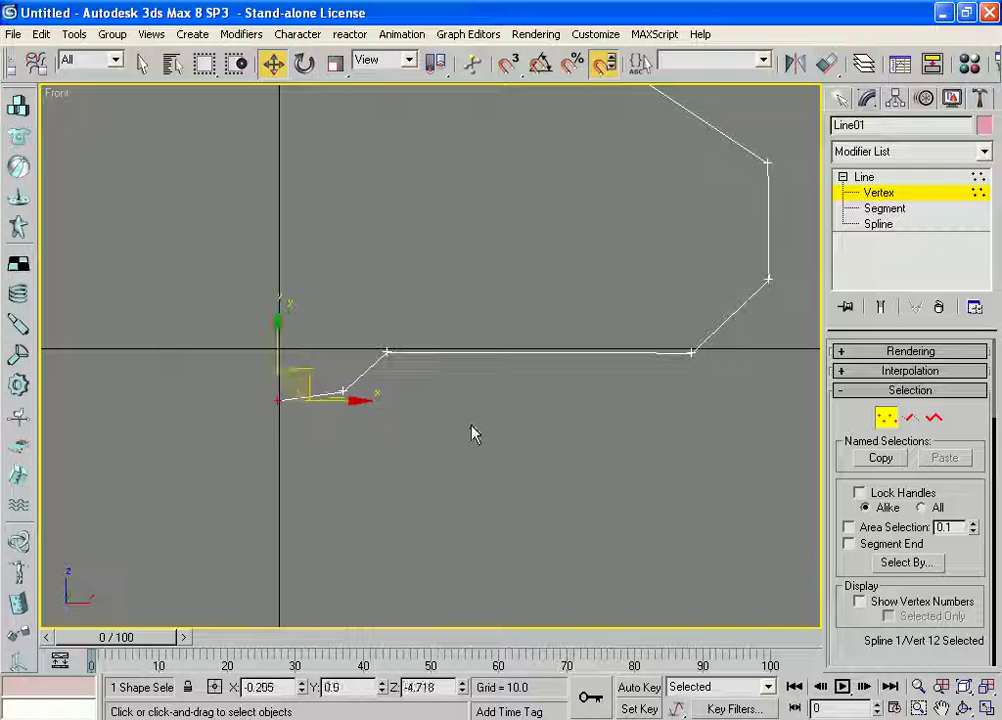
click(604, 483)
- Frame the profile and select the corner vertex at the top of the long vertical edge
scroll(476, 373, down, 3)
scroll(489, 372, down, 2)
scroll(489, 372, down, 3)
middle_drag(584, 277, 608, 501)
mouse_move(535, 294)
middle_down()
mouse_move(548, 436)
mouse_move(600, 350)
middle_up()
scroll(628, 429, up, 3)
scroll(558, 461, down, 3)
scroll(625, 433, up, 1)
scroll(650, 390, up, 2)
scroll(537, 253, up, 3)
scroll(543, 320, down, 3)
scroll(535, 320, down, 4)
scroll(521, 293, up, 1)
scroll(537, 309, up, 2)
scroll(564, 367, up, 2)
scroll(606, 369, up, 1)
scroll(545, 400, up, 2)
scroll(480, 370, down, 2)
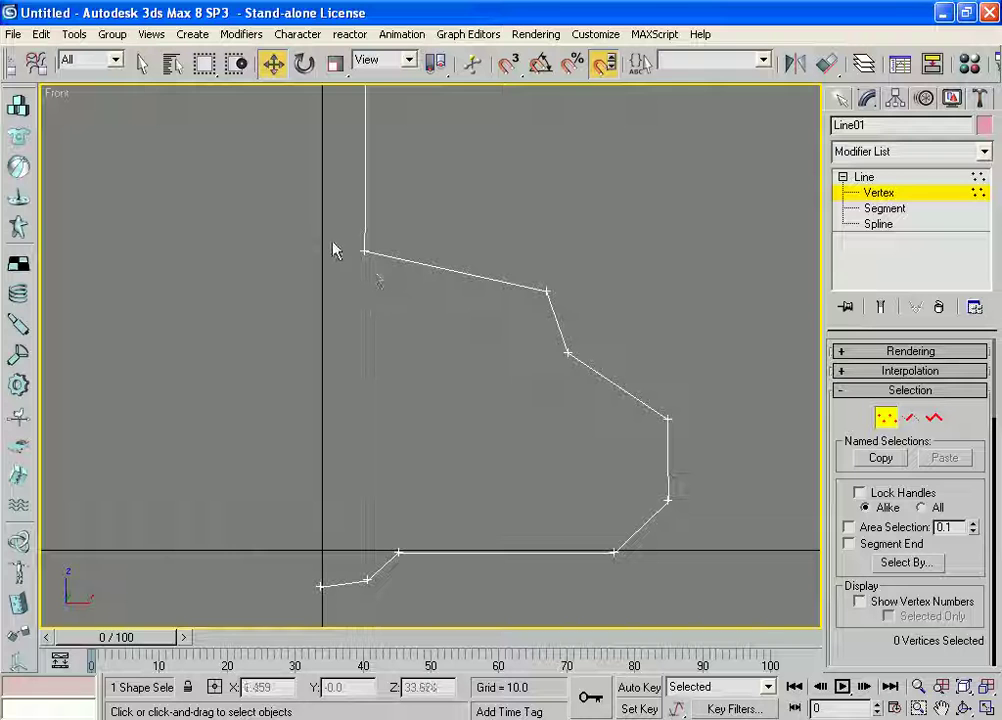
drag(332, 237, 381, 281)
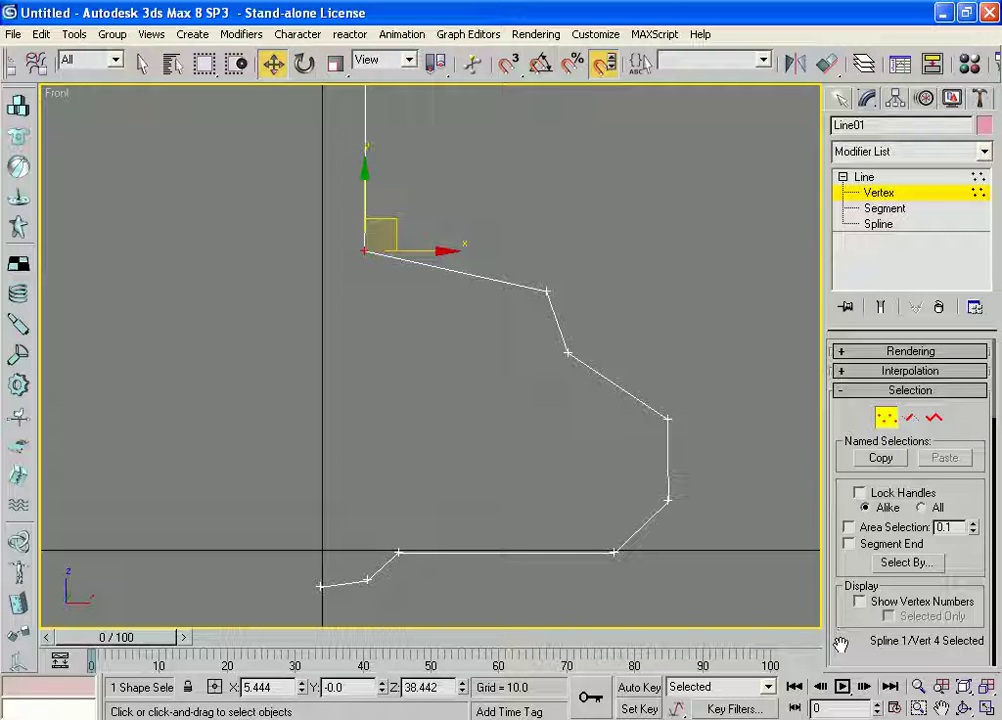
- Round that corner with the Fillet spinner into a small bend
drag(830, 600, 849, 497)
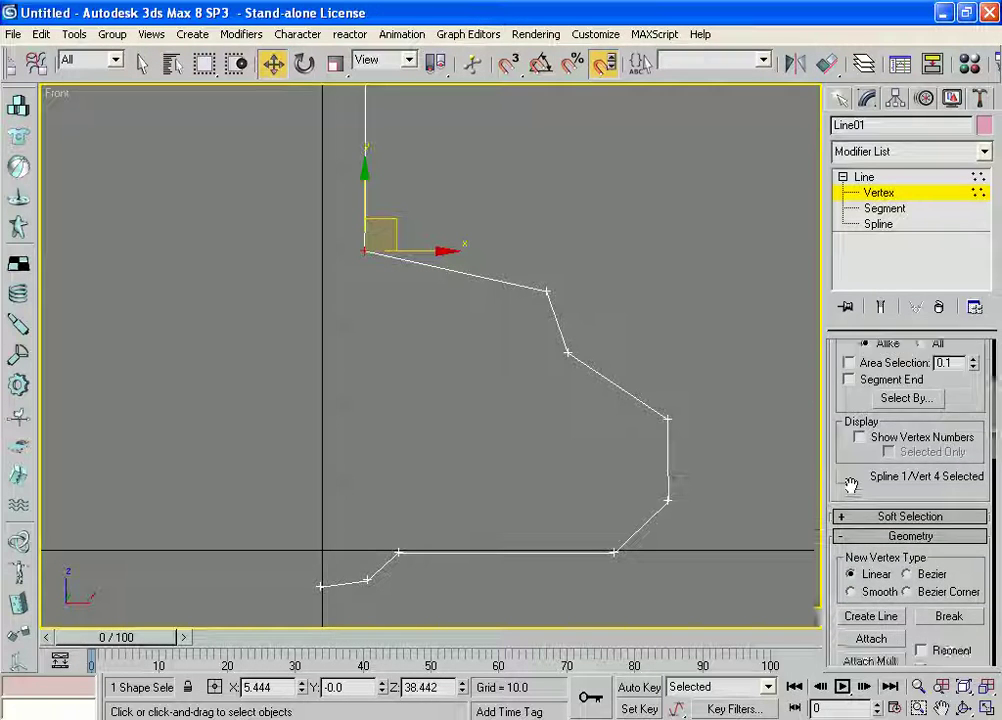
scroll(850, 510, down, 3)
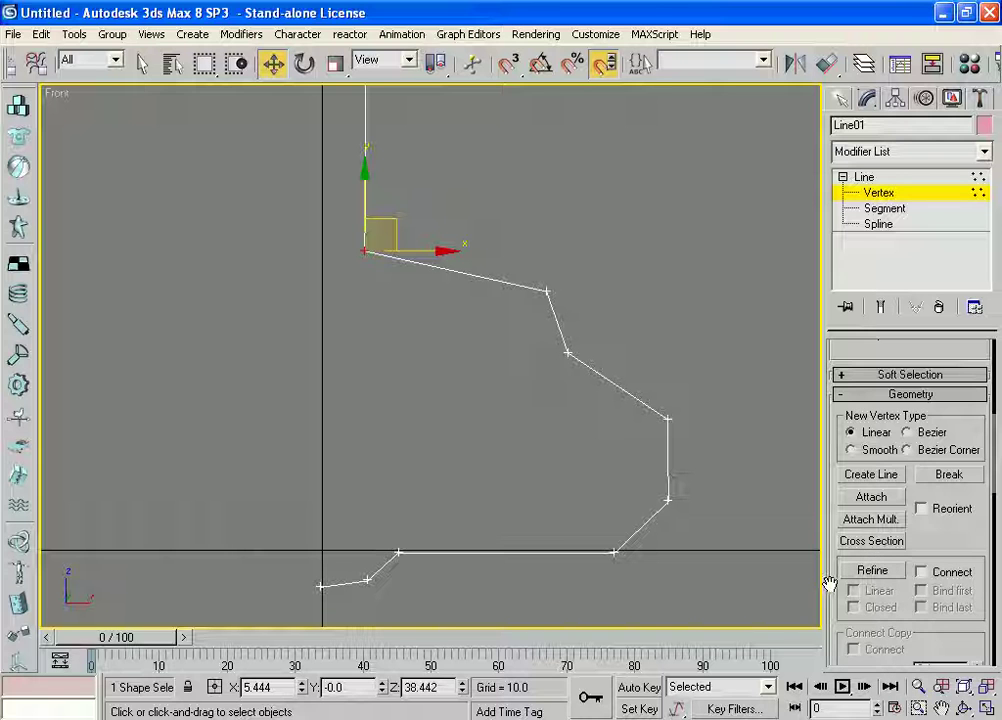
drag(839, 595, 840, 382)
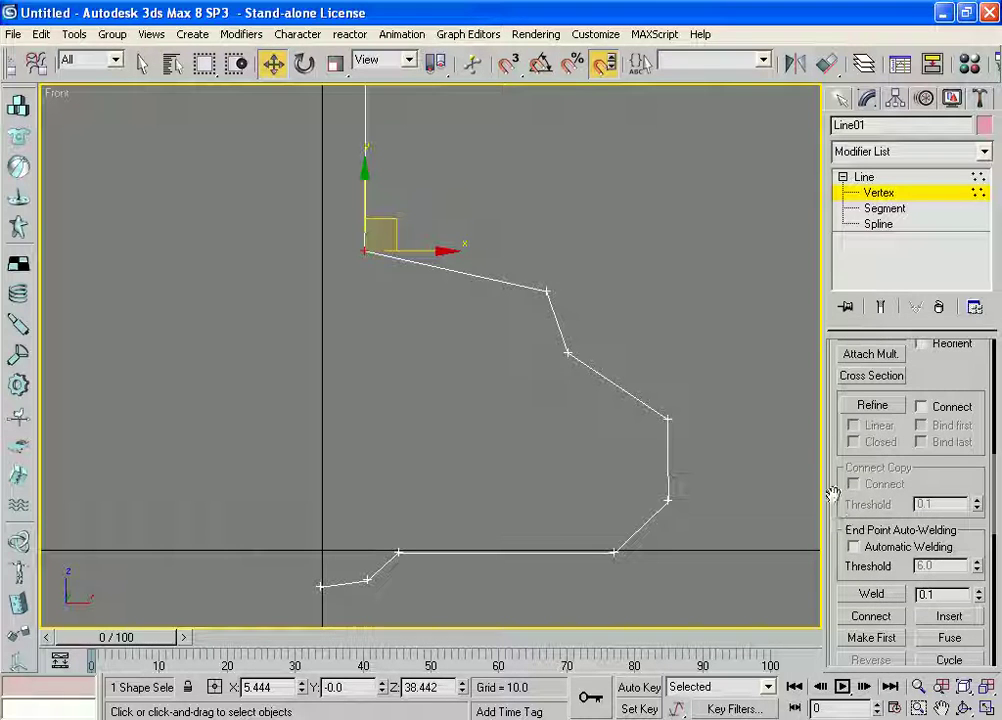
drag(832, 494, 833, 358)
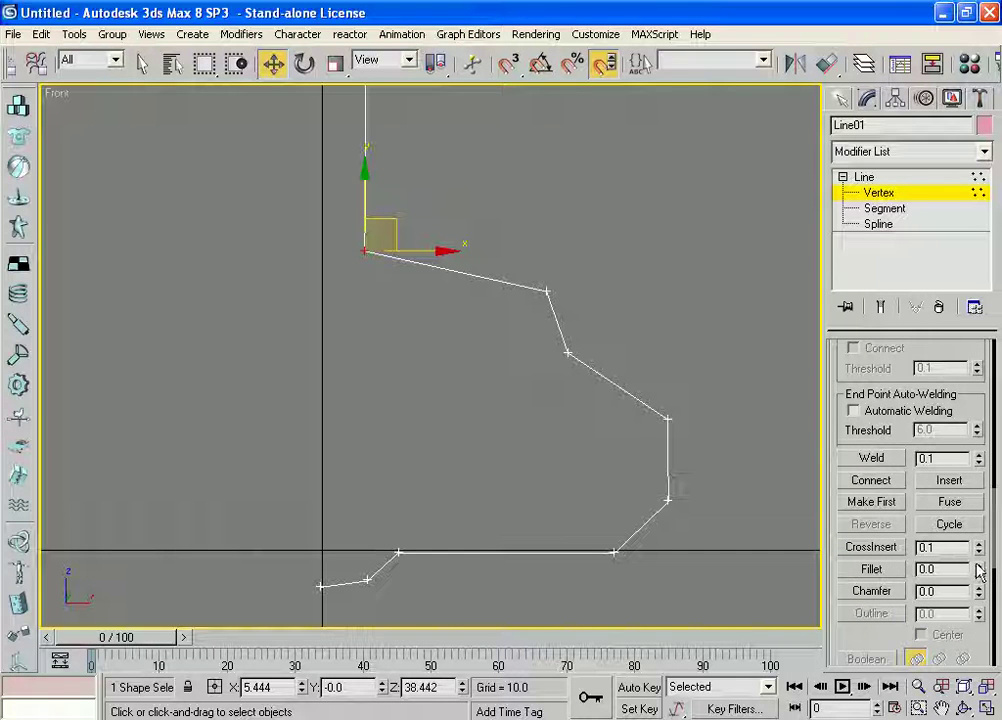
drag(979, 570, 980, 566)
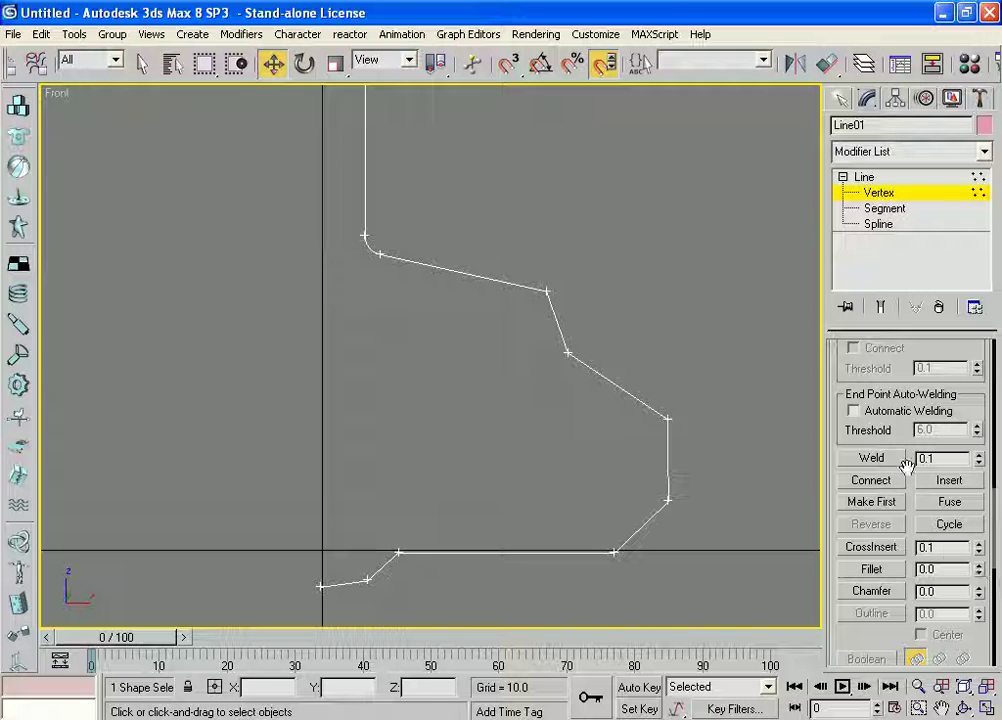
- Fillet the sloping-edge bend, the outermost corner (enlarged), the lower right corner and the base's outer corner
click(546, 291)
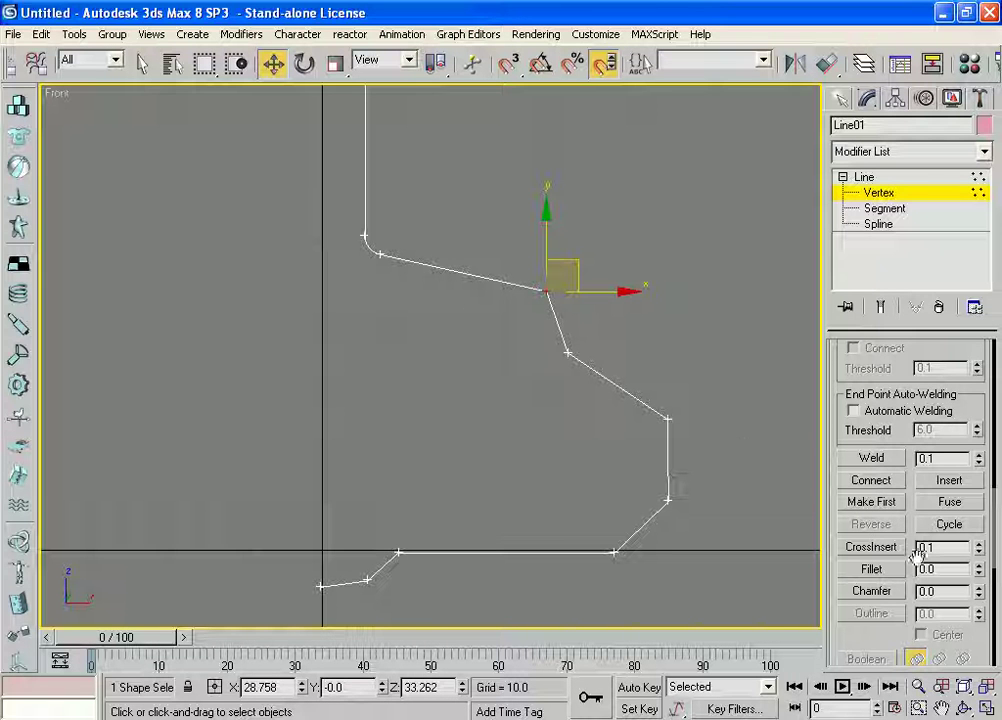
drag(978, 571, 978, 560)
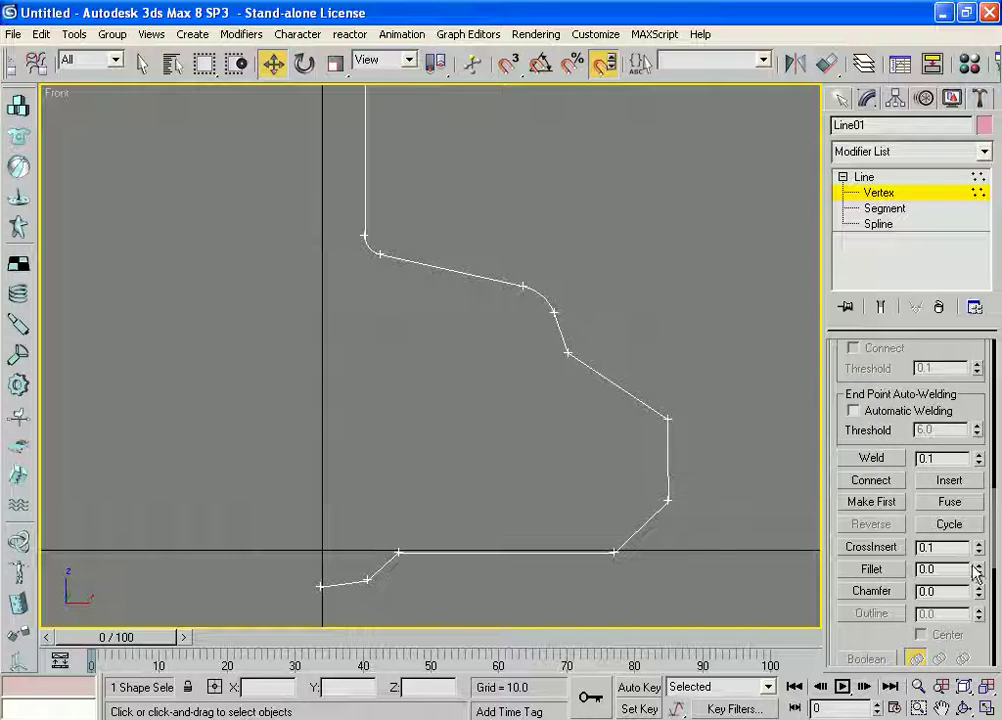
click(666, 416)
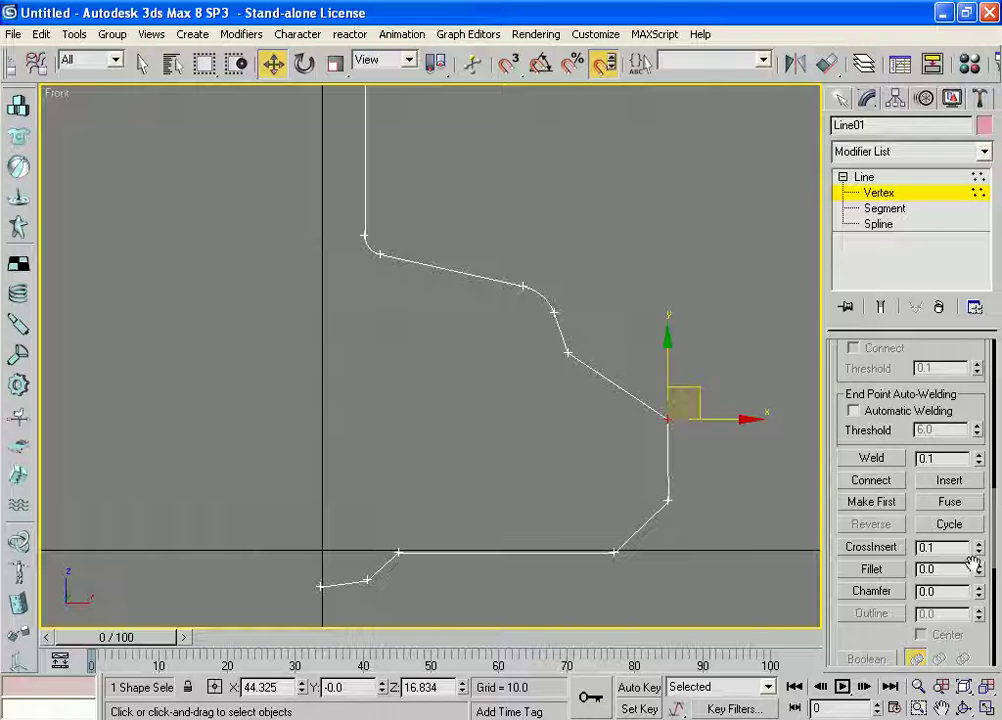
drag(979, 568, 979, 562)
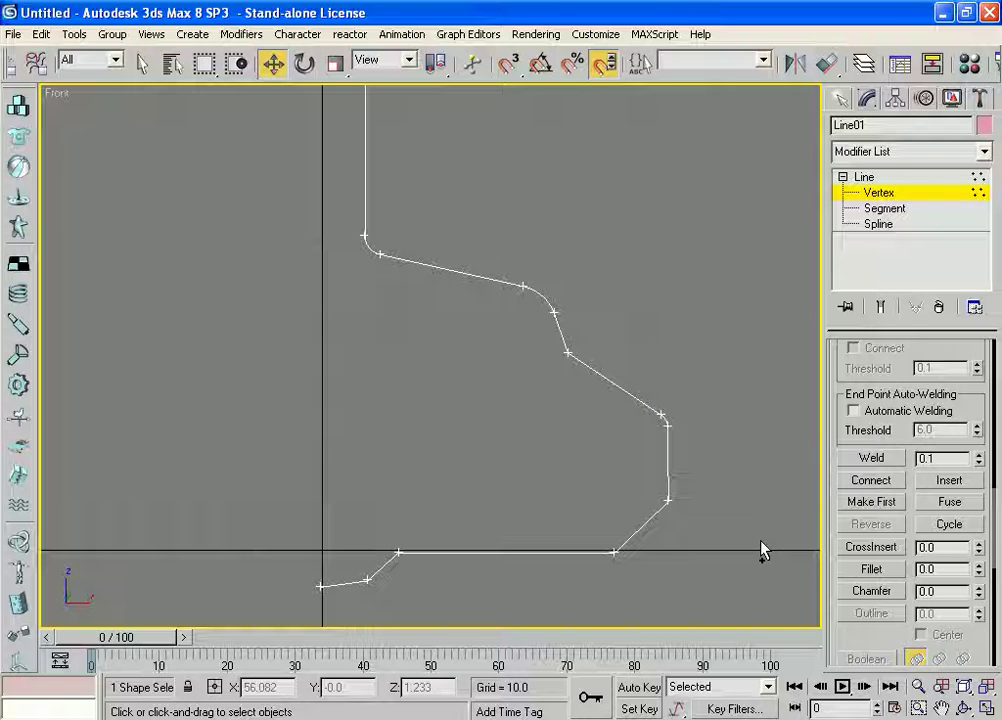
click(667, 417)
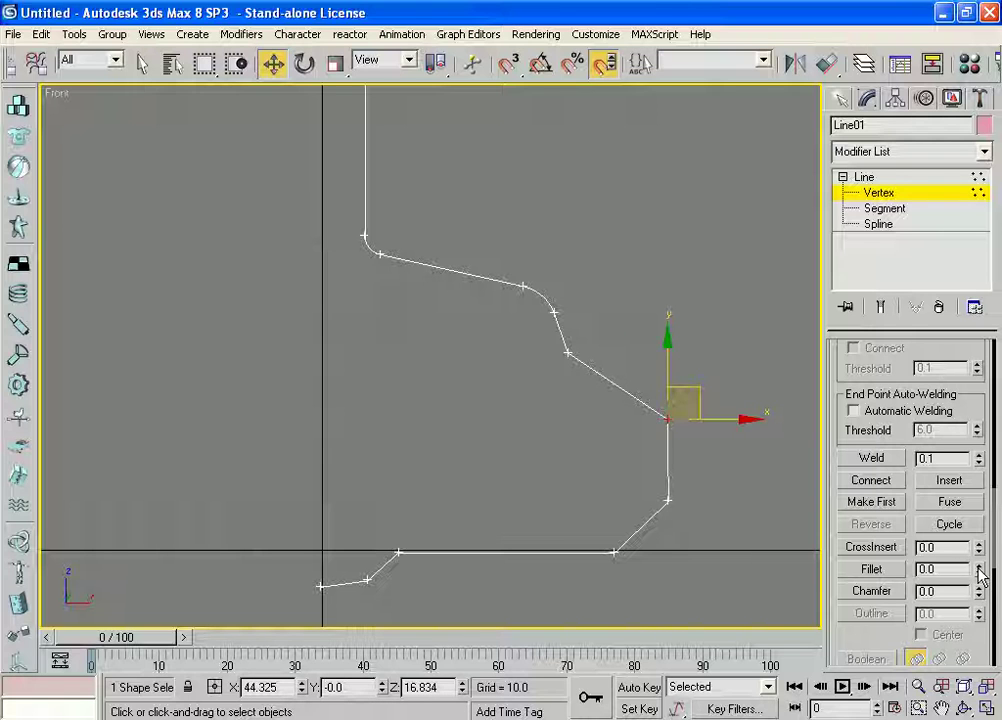
drag(981, 573, 981, 563)
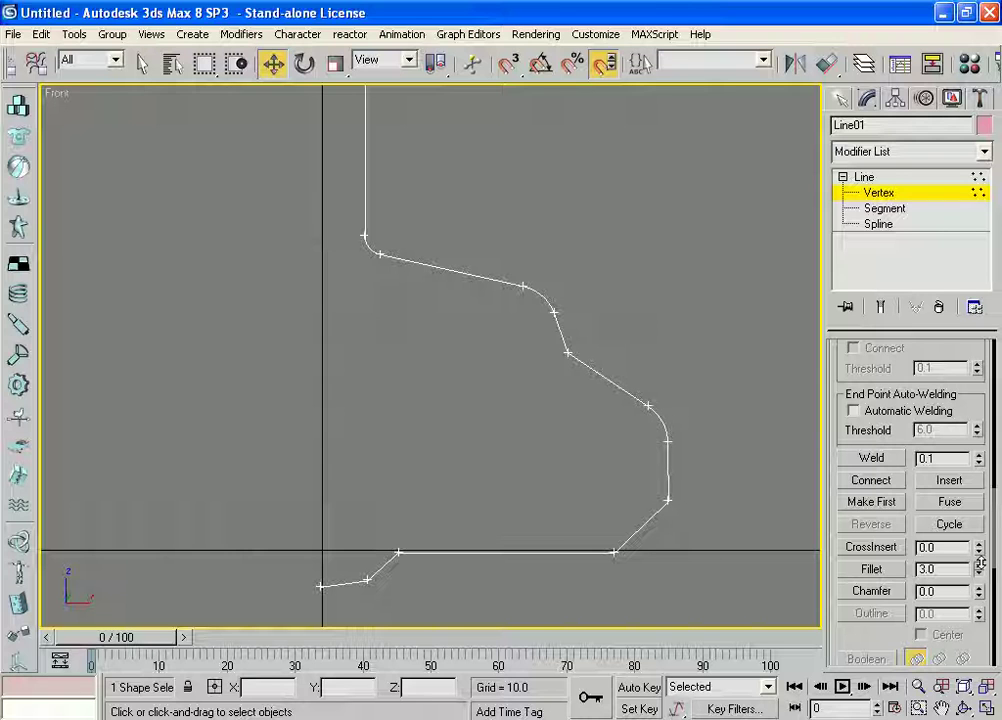
click(669, 504)
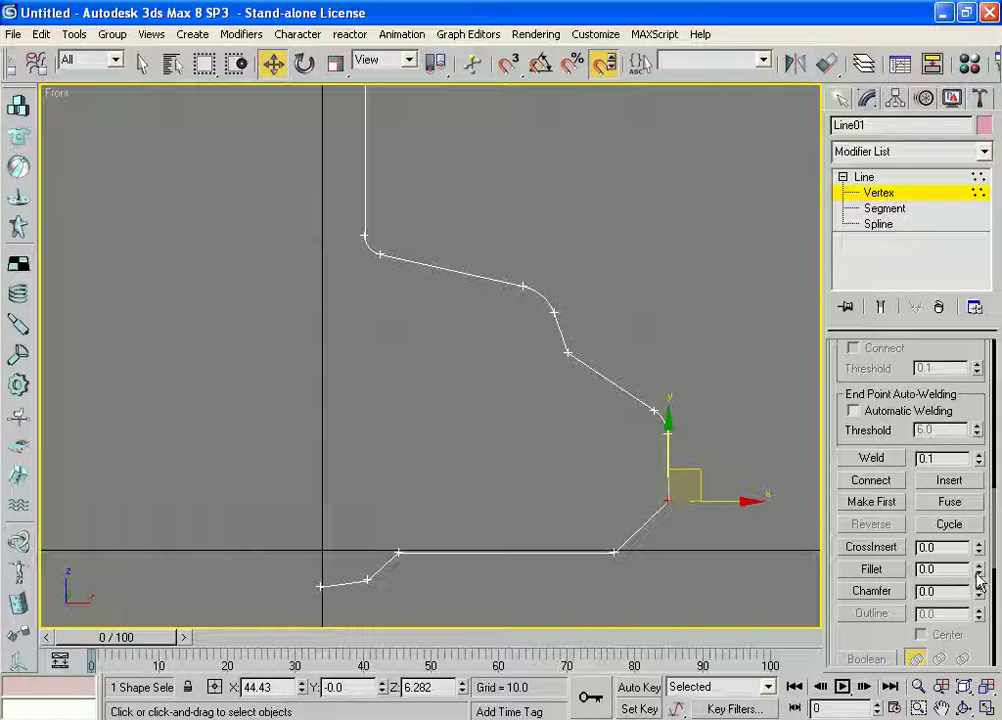
drag(981, 574, 981, 560)
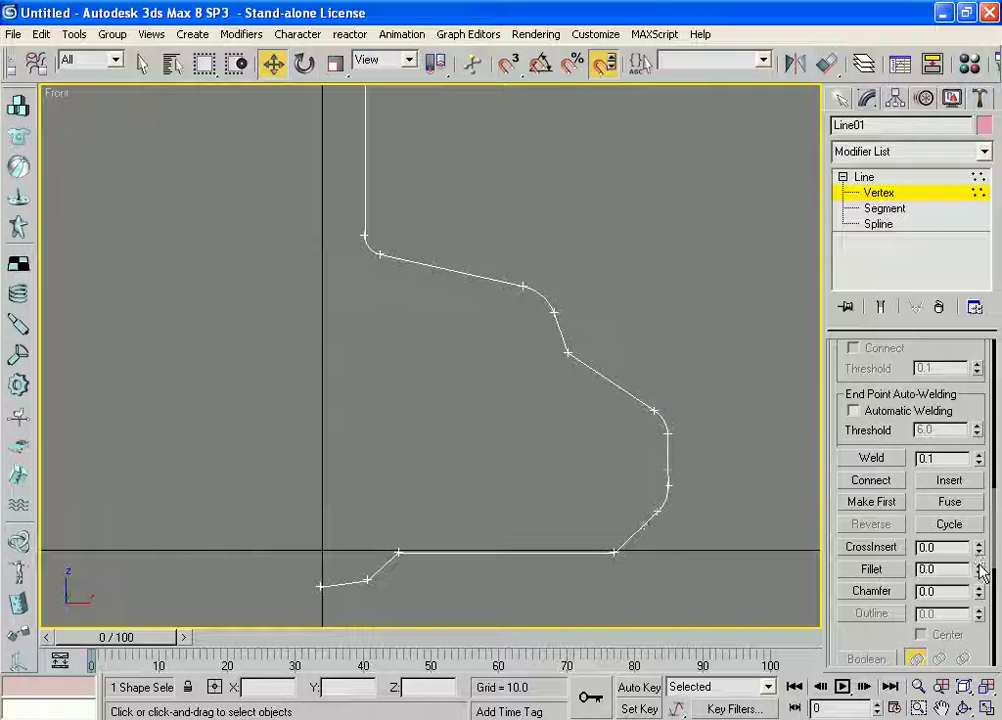
mouse_move(628, 570)
mouse_down()
mouse_move(606, 543)
mouse_move(608, 563)
mouse_up()
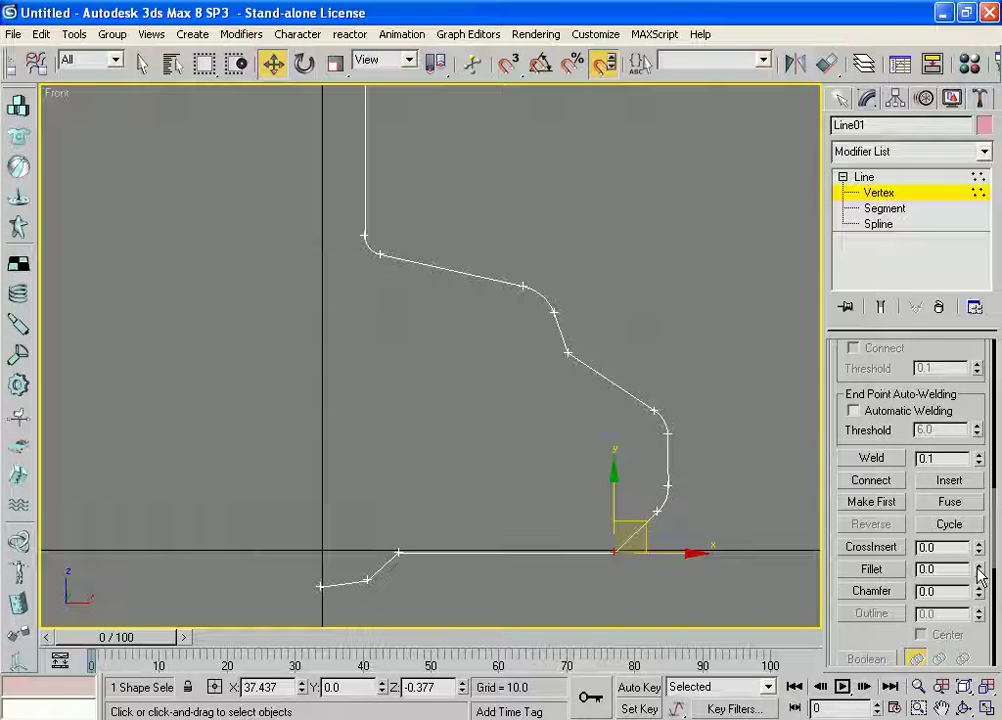
drag(978, 575, 979, 569)
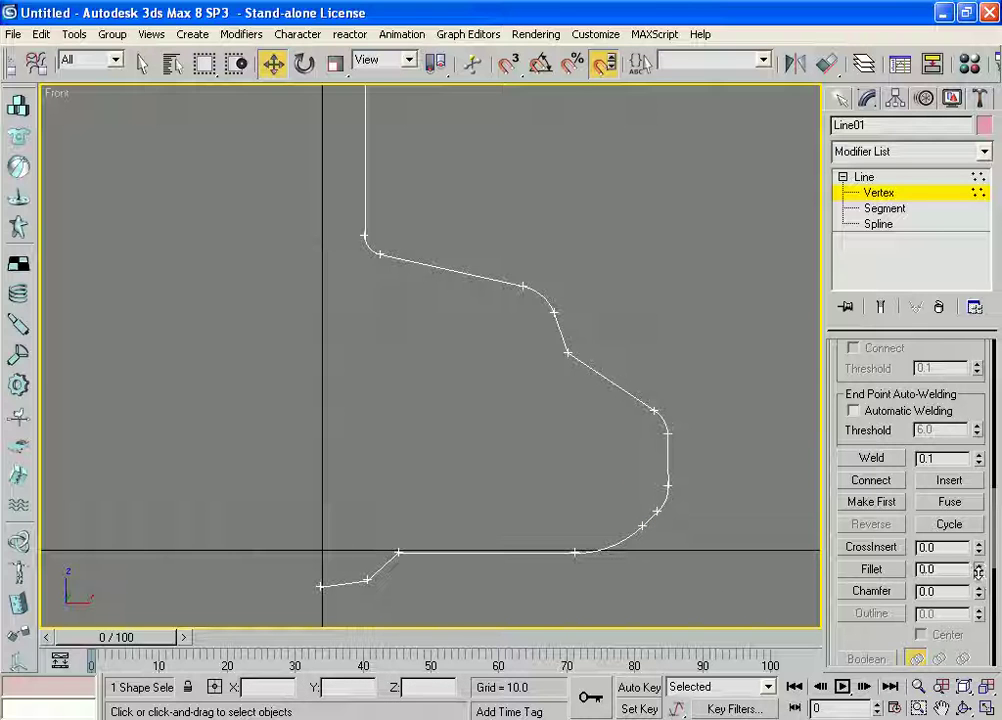
mouse_move(459, 512)
middle_down()
mouse_move(480, 386)
mouse_move(534, 347)
middle_up()
- Fillet the bend on the horizontal axis at the base's inner end
scroll(494, 403, up, 2)
scroll(499, 416, up, 2)
drag(436, 383, 470, 411)
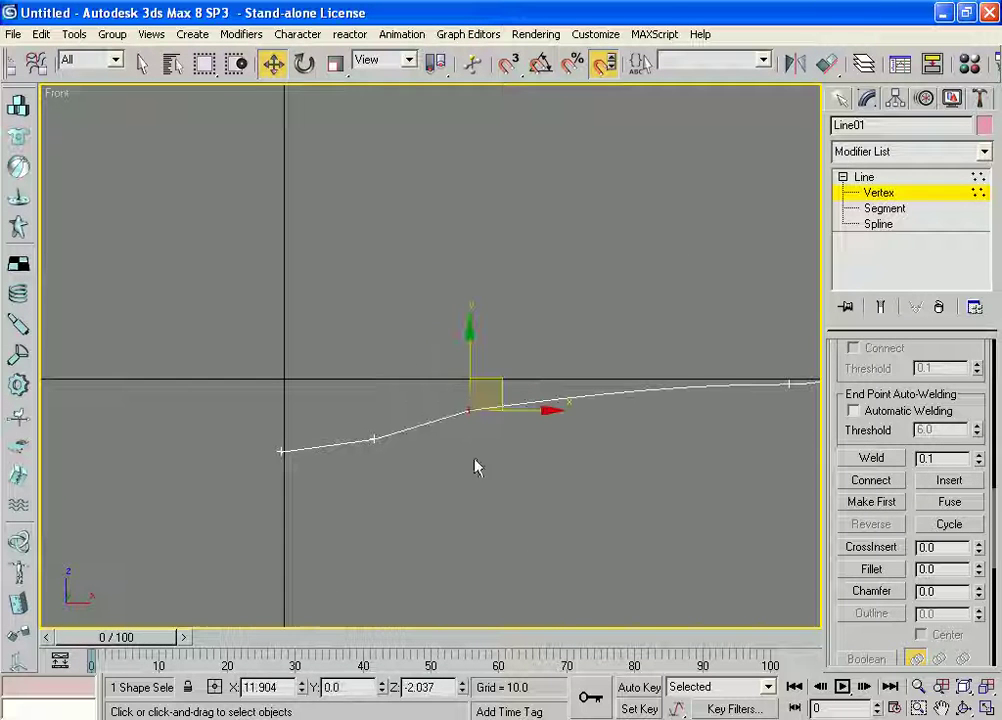
key(ctrl+z)
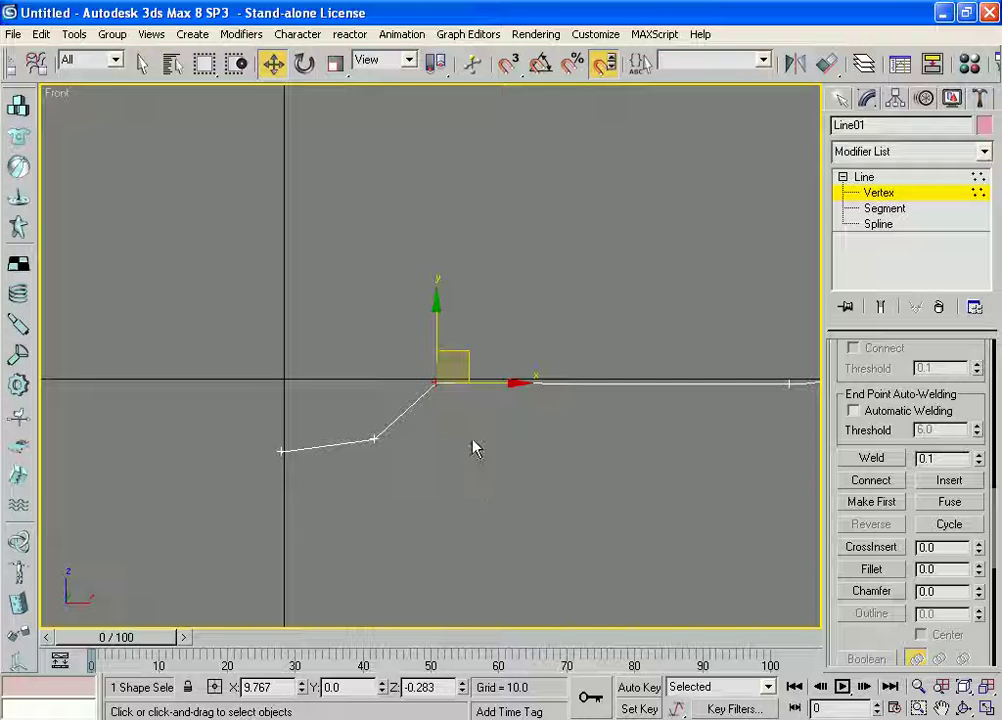
click(456, 434)
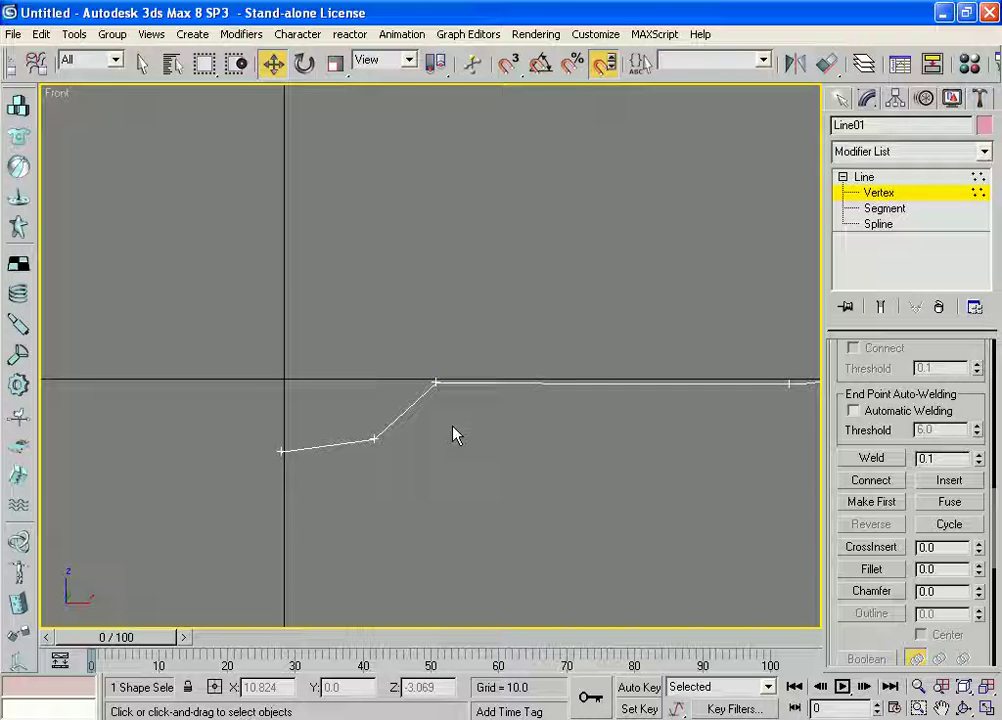
click(423, 373)
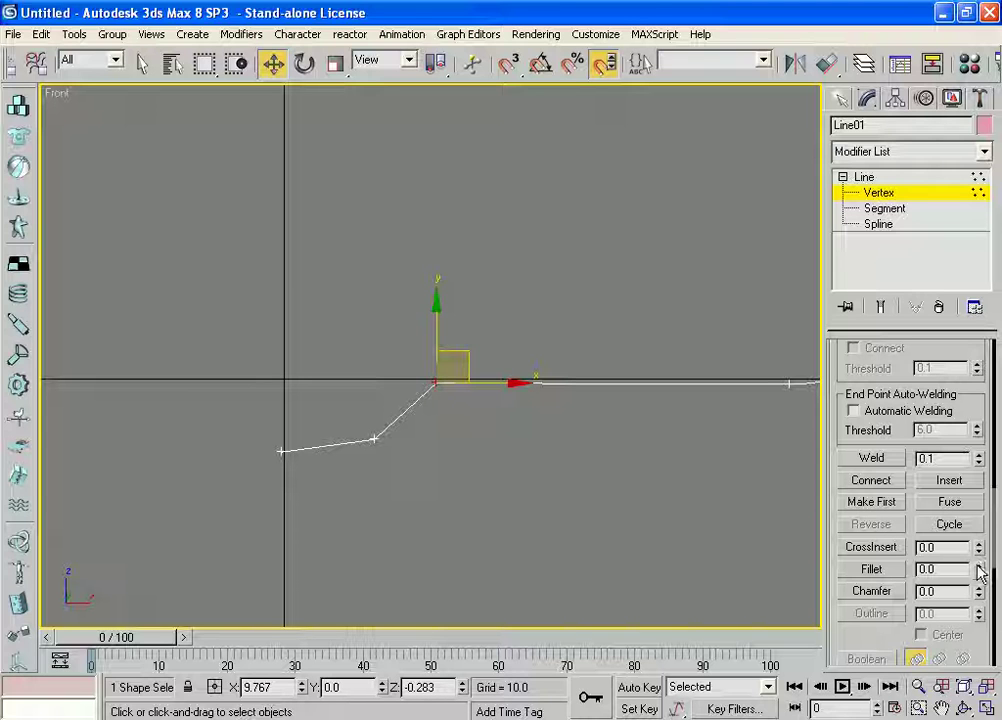
drag(979, 572, 978, 556)
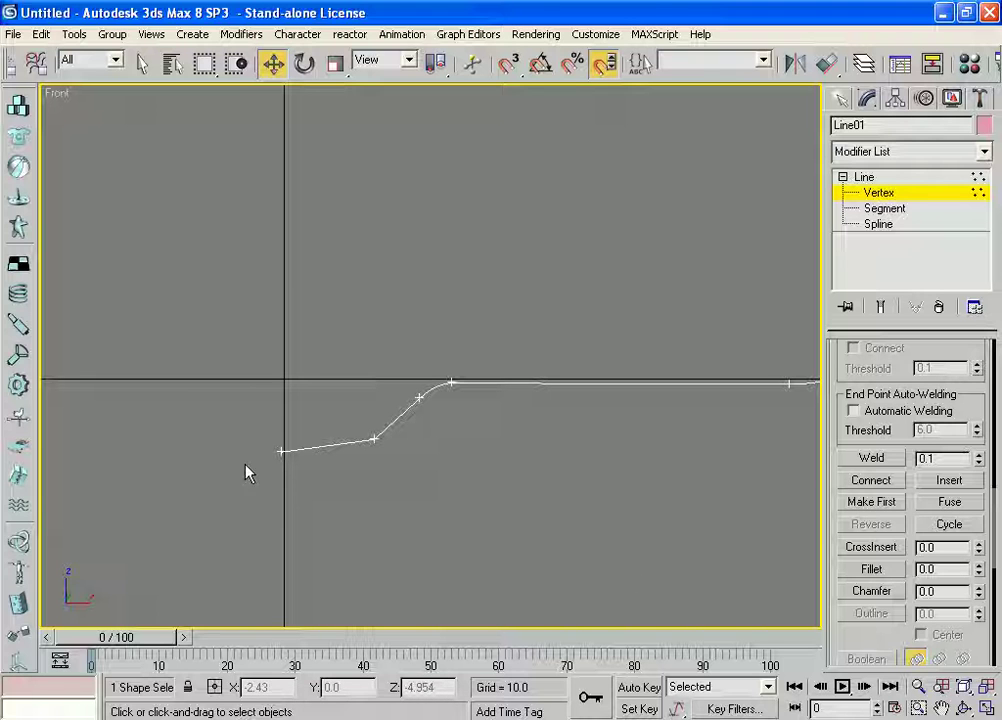
- Nudge the lower inner bend slightly upward and fillet it into a smooth curve
drag(373, 493, 375, 495)
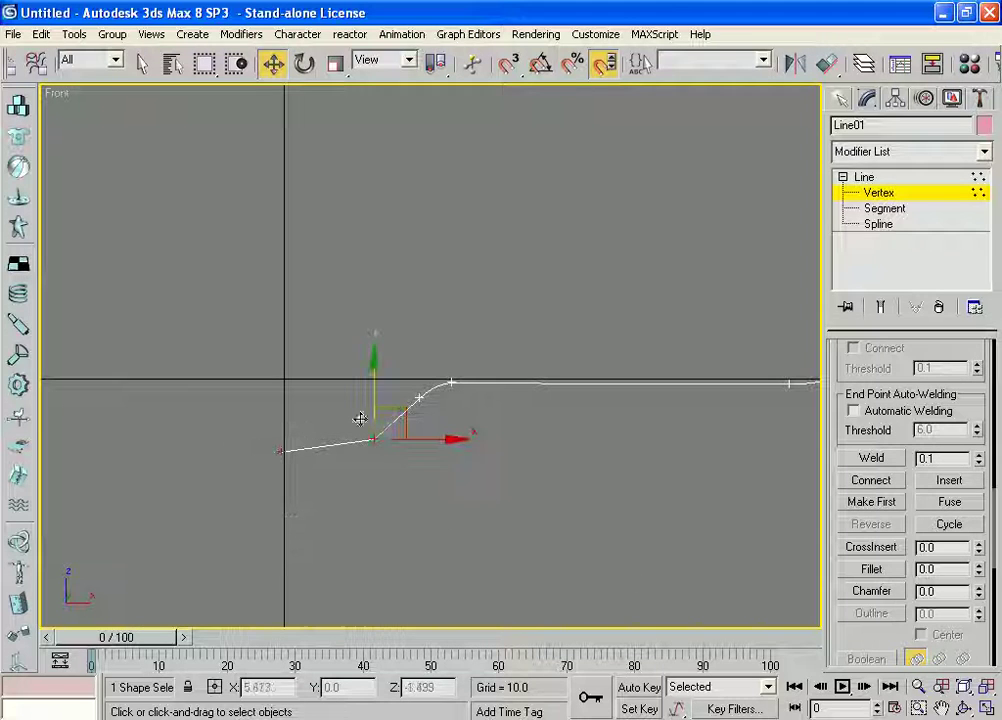
drag(373, 387, 374, 375)
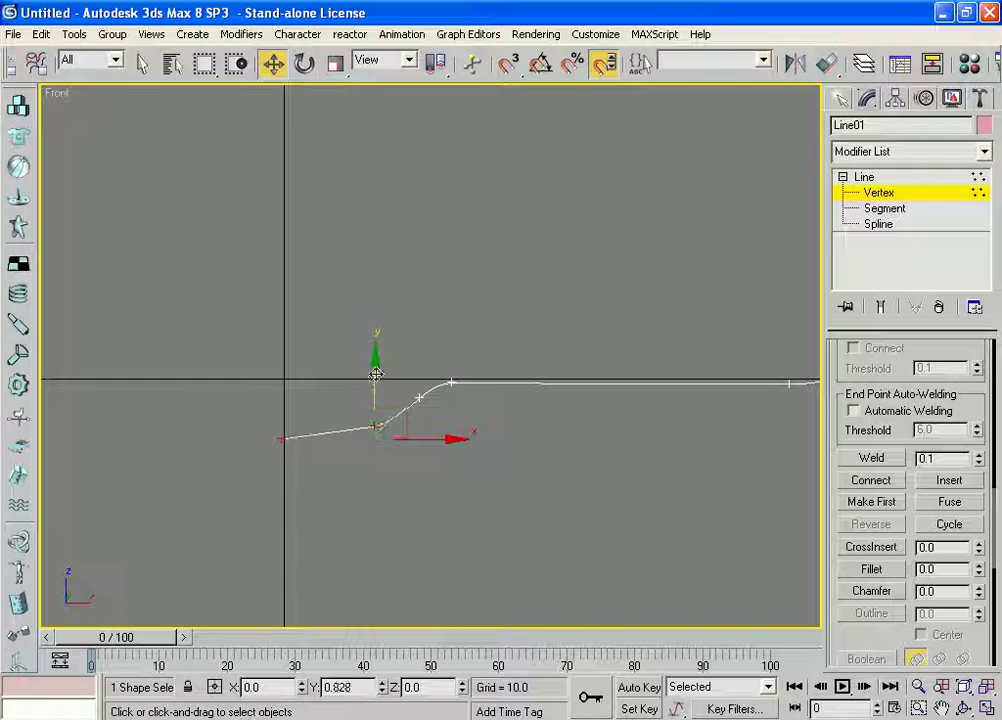
click(436, 474)
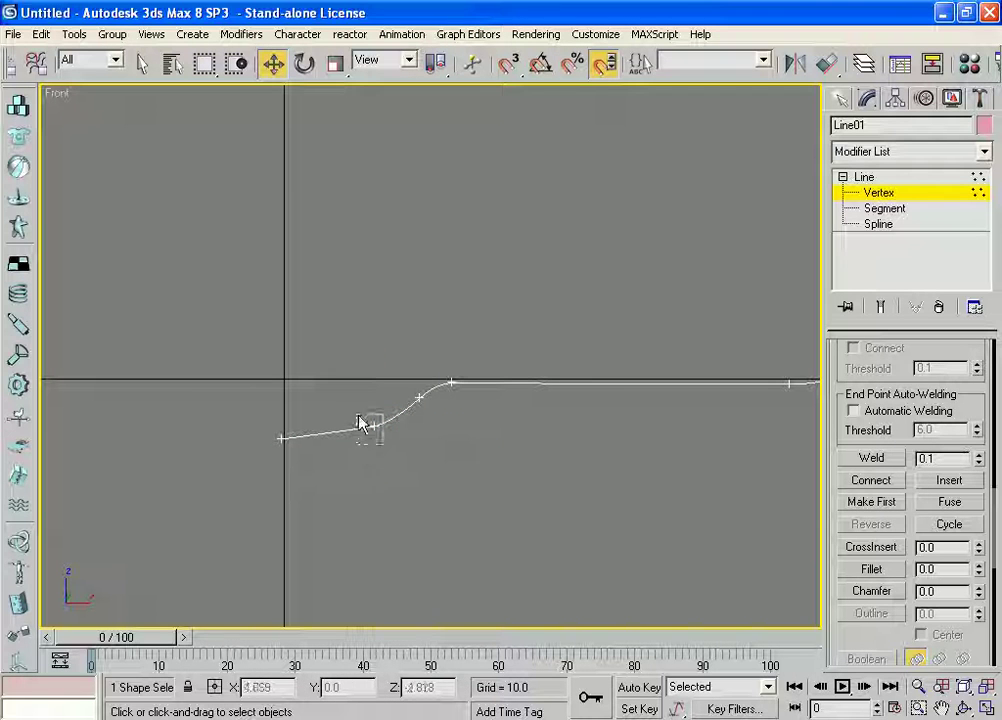
click(372, 427)
drag(372, 388, 373, 394)
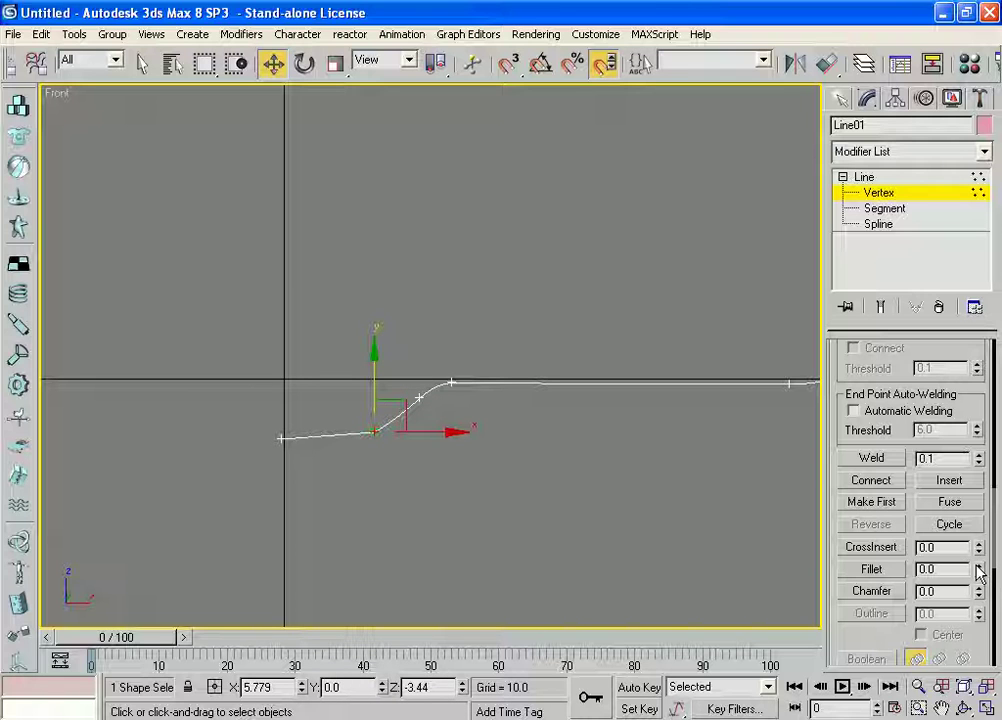
click(977, 566)
drag(982, 570, 980, 572)
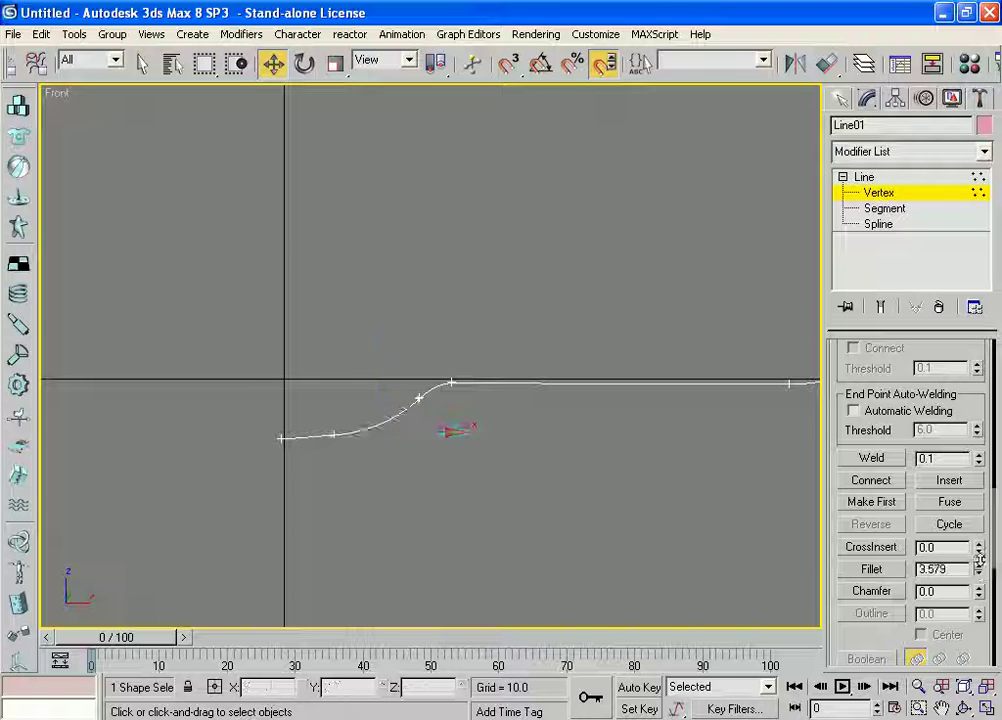
- Zoom out and pan so the entire goblet half-profile is framed
scroll(612, 530, down, 2)
scroll(492, 465, down, 2)
scroll(590, 454, down, 2)
scroll(581, 458, down, 2)
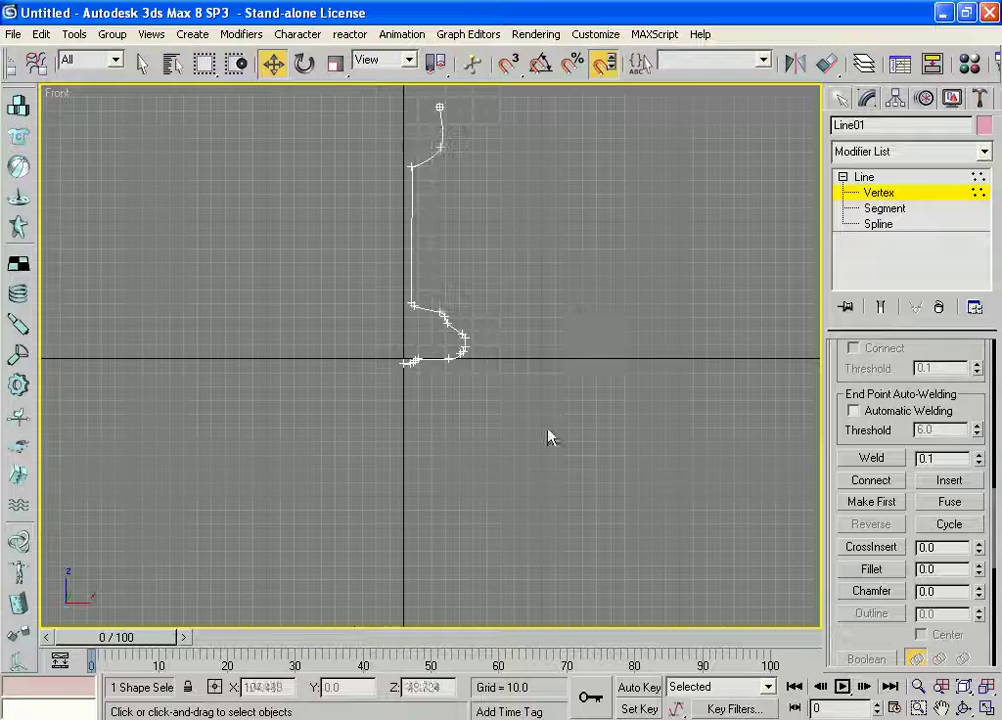
scroll(582, 398, up, 2)
scroll(586, 403, up, 2)
mouse_move(586, 403)
middle_down()
mouse_move(599, 405)
mouse_move(595, 329)
mouse_move(607, 421)
middle_up()
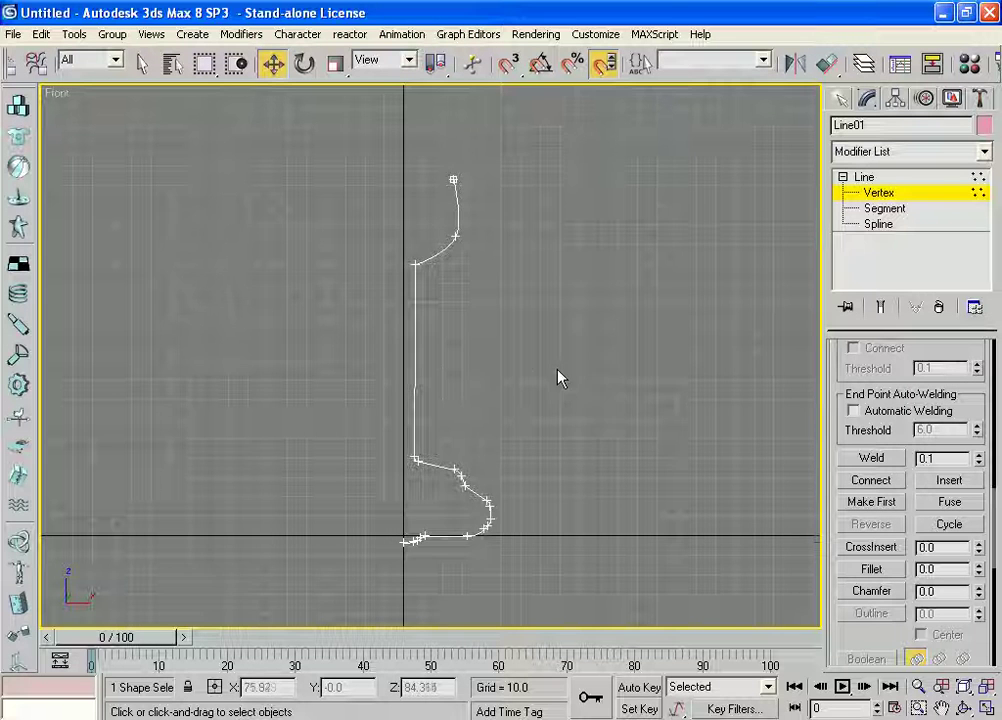
scroll(540, 315, up, 2)
mouse_move(566, 397)
middle_down()
mouse_move(581, 315)
mouse_move(561, 351)
middle_up()
scroll(600, 325, down, 2)
scroll(546, 368, up, 2)
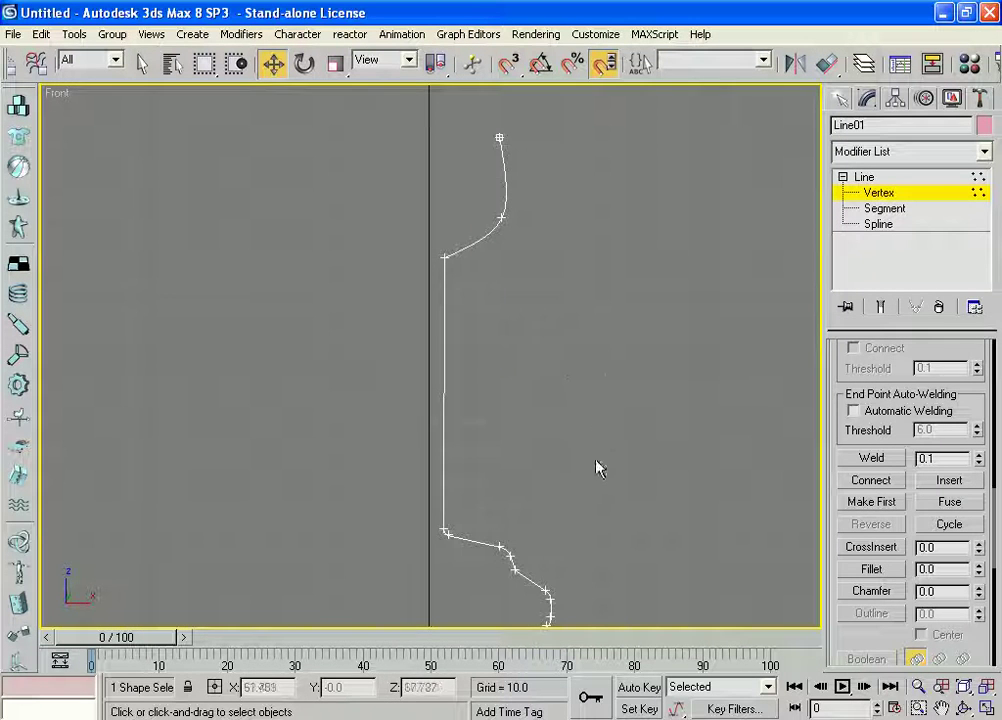
middle_drag(596, 467, 601, 385)
scroll(610, 400, down, 2)
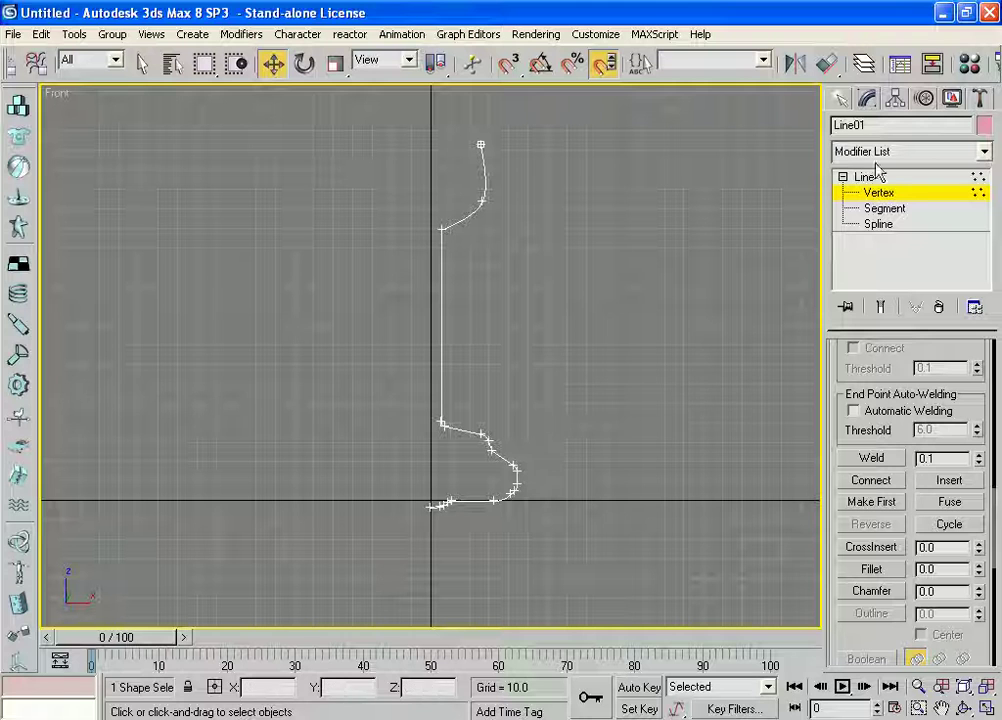
- Leave Vertex level by returning Line01 to the Line level, then recenter the profile
click(845, 180)
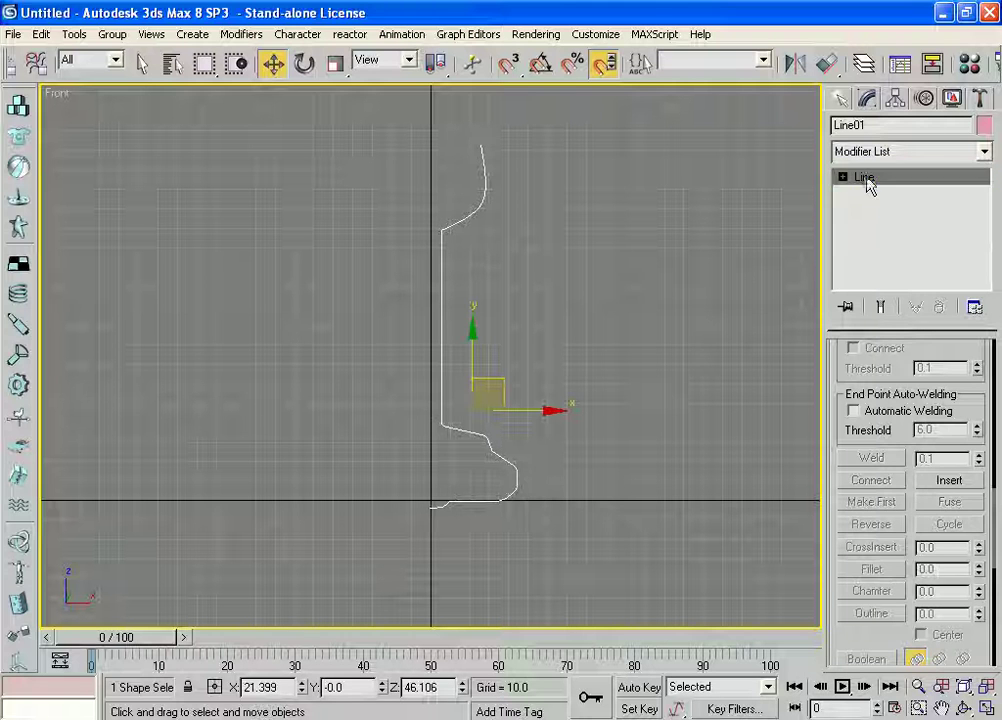
click(698, 310)
mouse_move(340, 302)
mouse_down()
mouse_move(494, 433)
mouse_move(567, 435)
mouse_up()
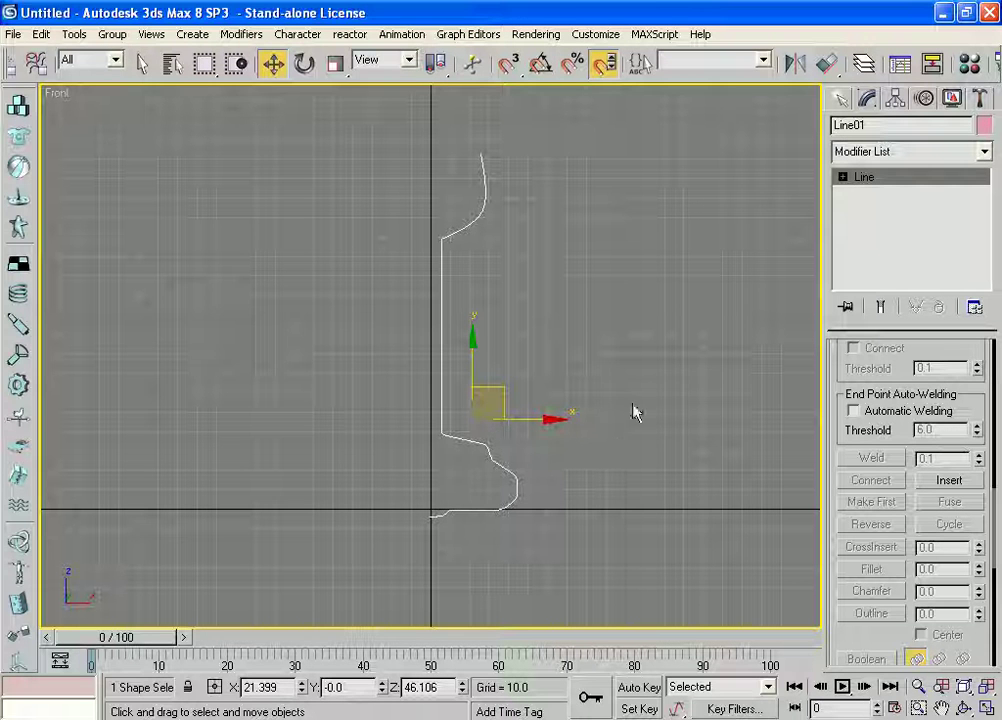
middle_drag(619, 305, 631, 320)
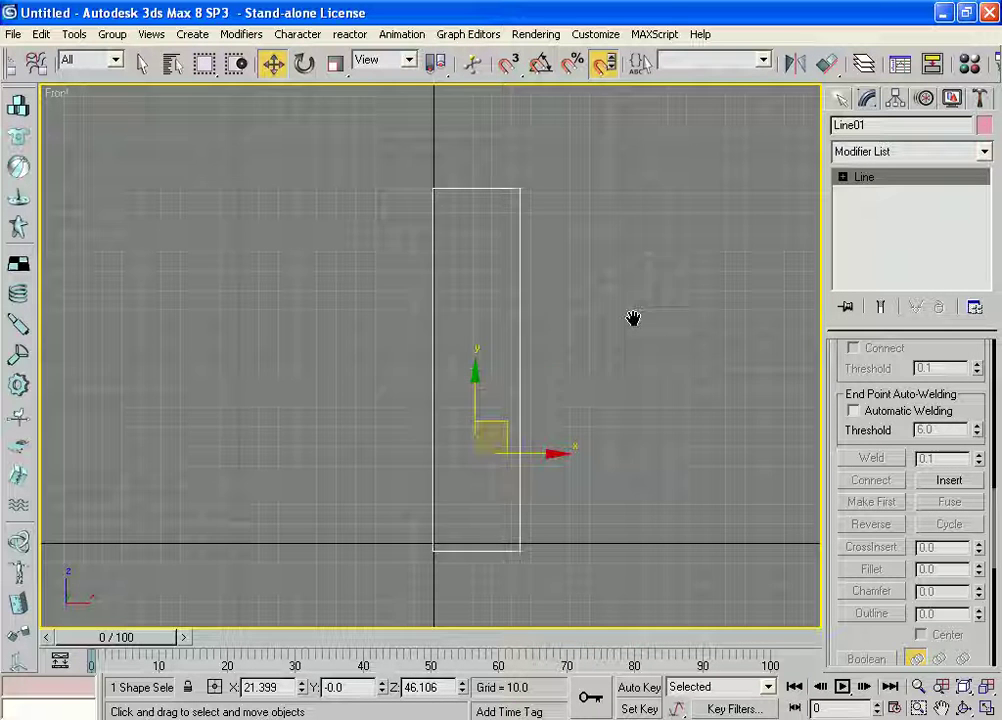
middle_drag(600, 268, 634, 273)
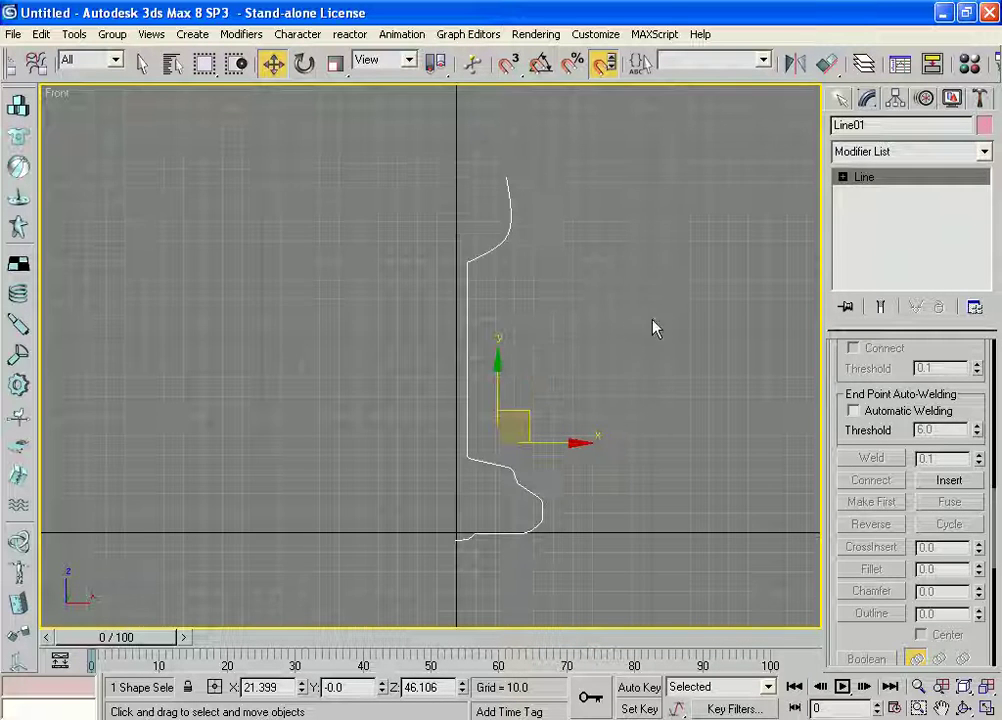
middle_drag(705, 347, 686, 312)
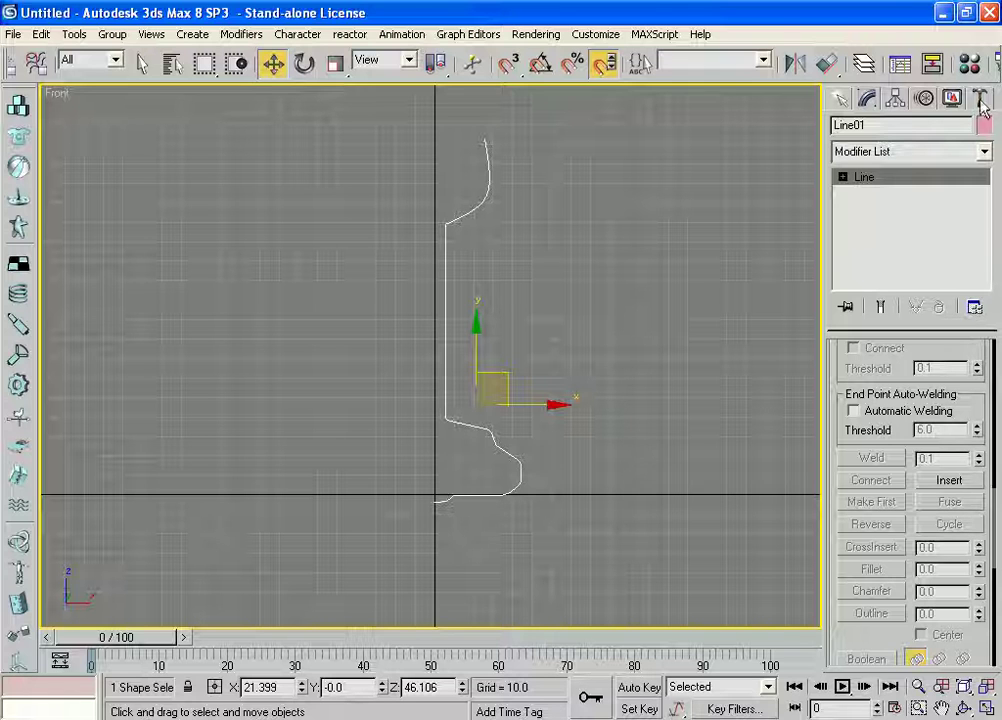
- Apply a Lathe modifier to Line01 from the Modifier List
click(985, 151)
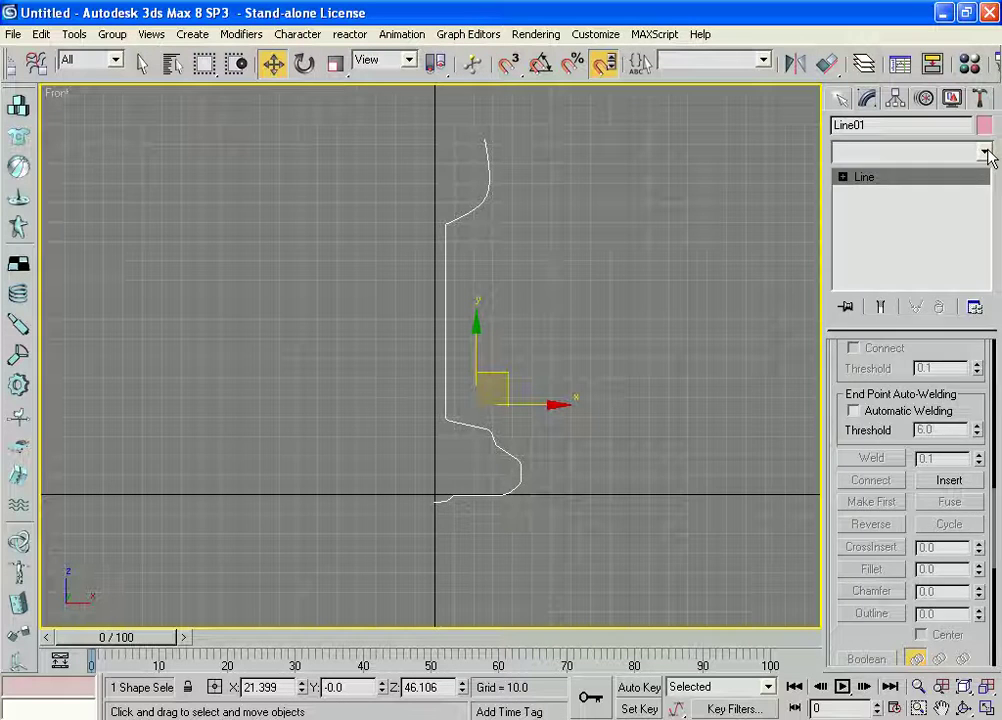
scroll(950, 262, down, 5)
scroll(920, 230, down, 10)
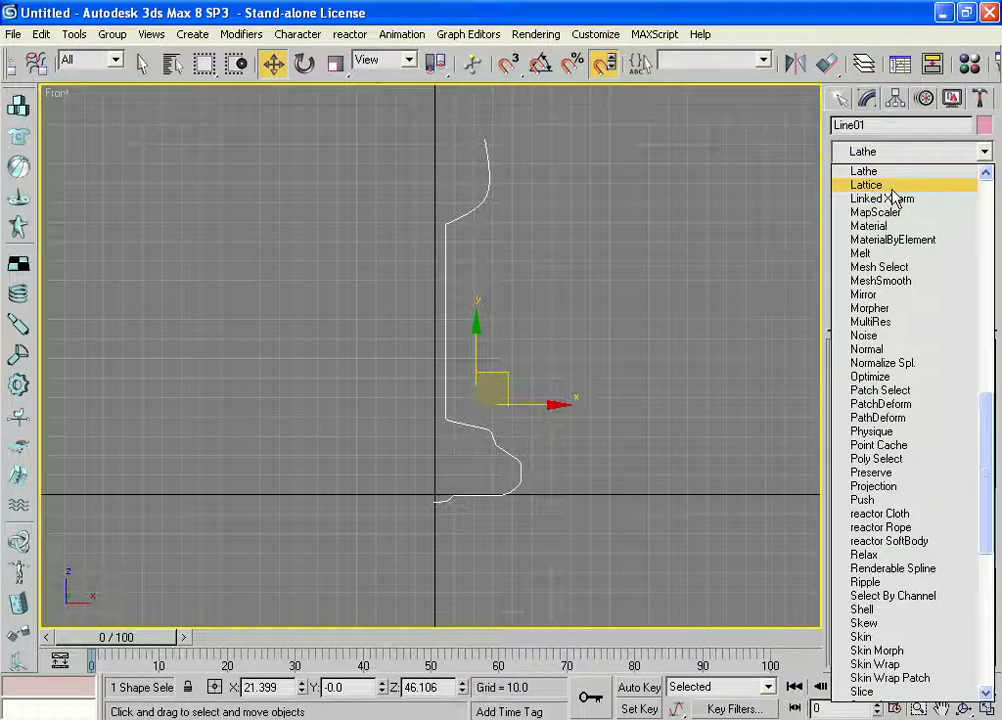
click(886, 172)
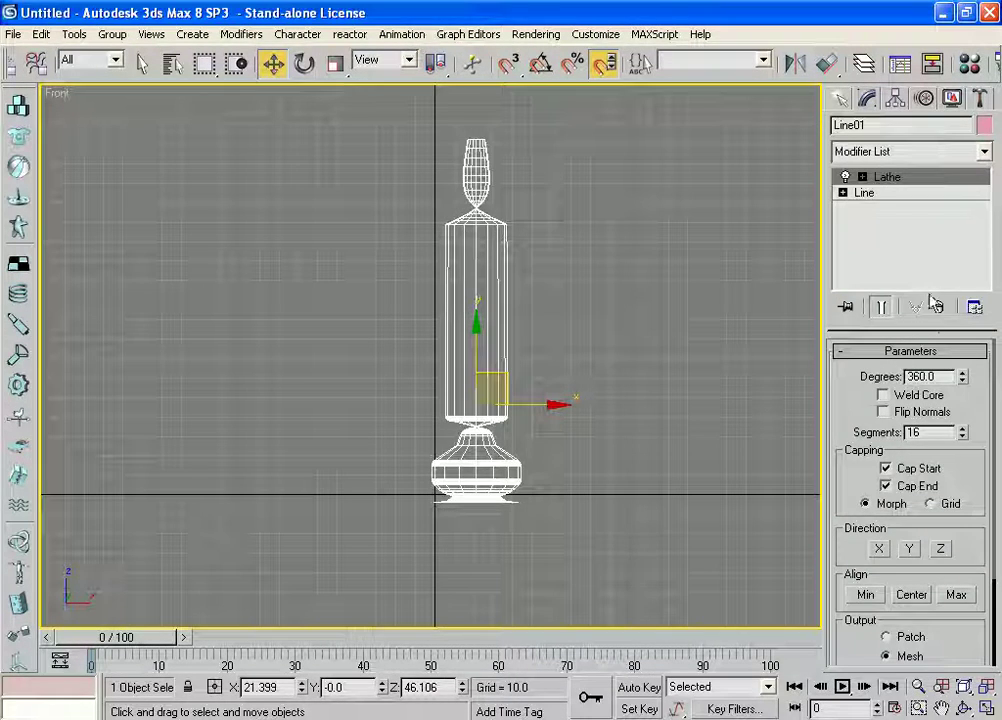
- Turn on Weld Core, align the lathe to Min, and raise Segments from 16 to 32
click(884, 396)
click(953, 596)
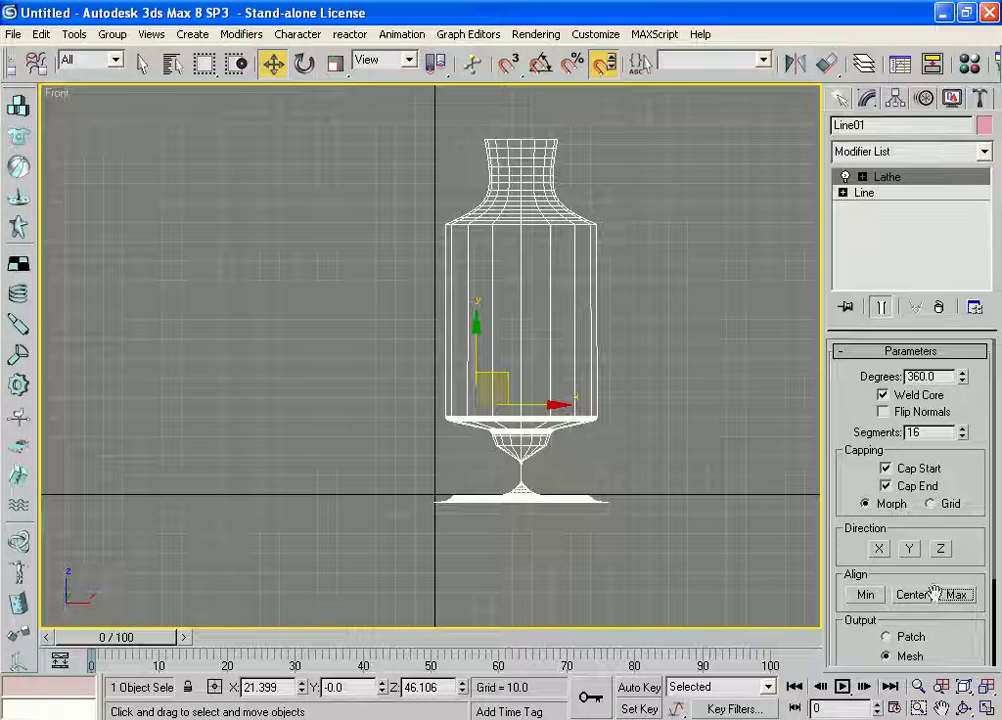
click(864, 595)
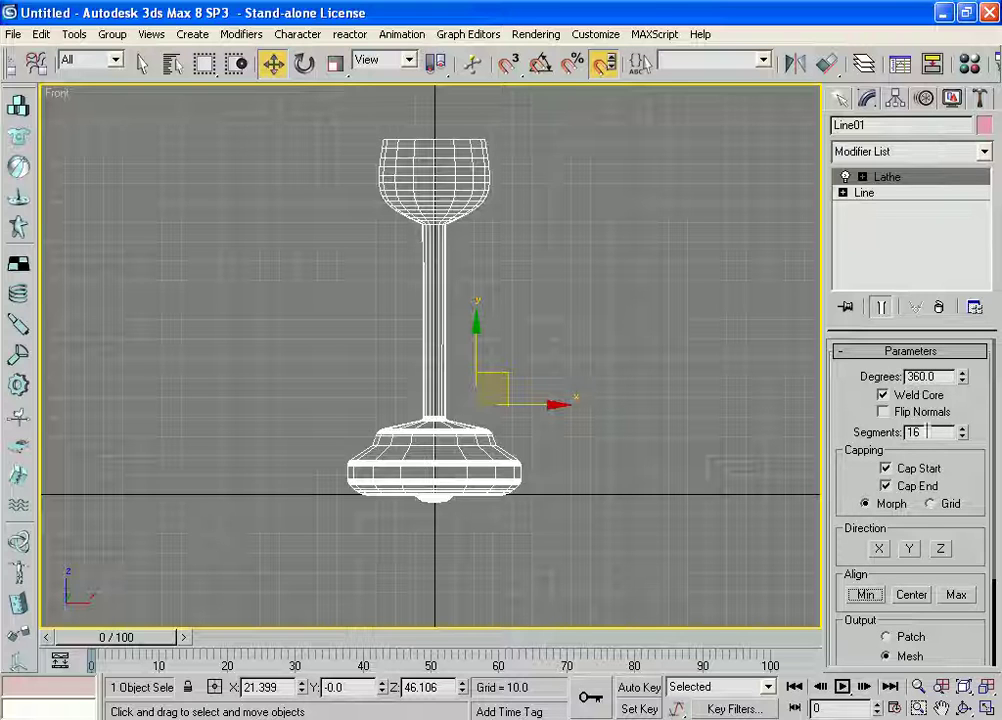
double_click(946, 432)
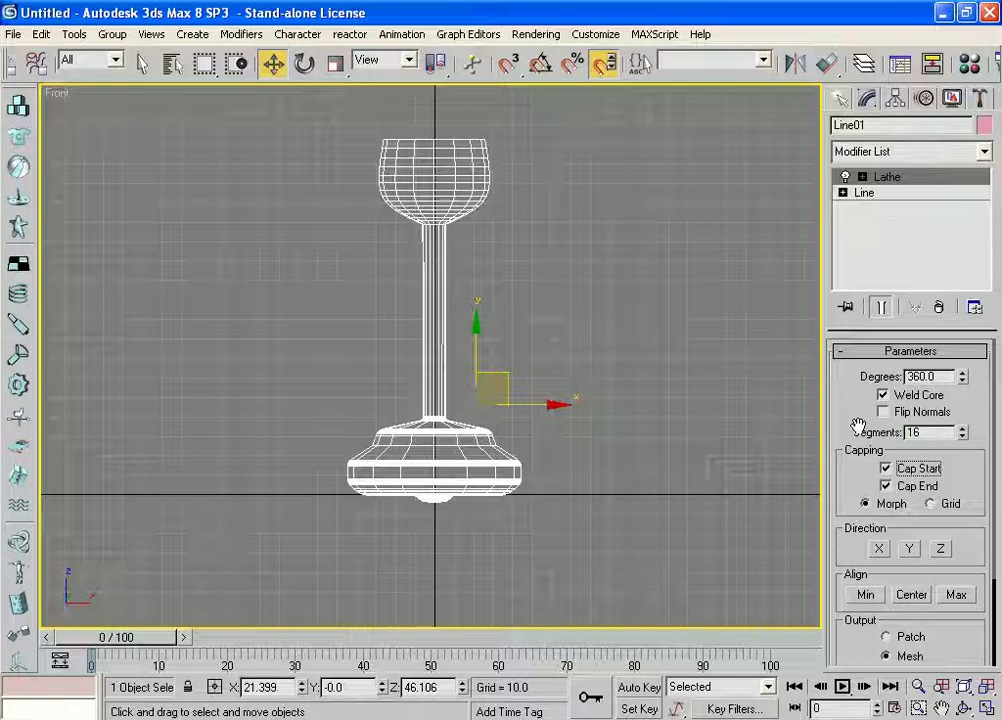
click(945, 431)
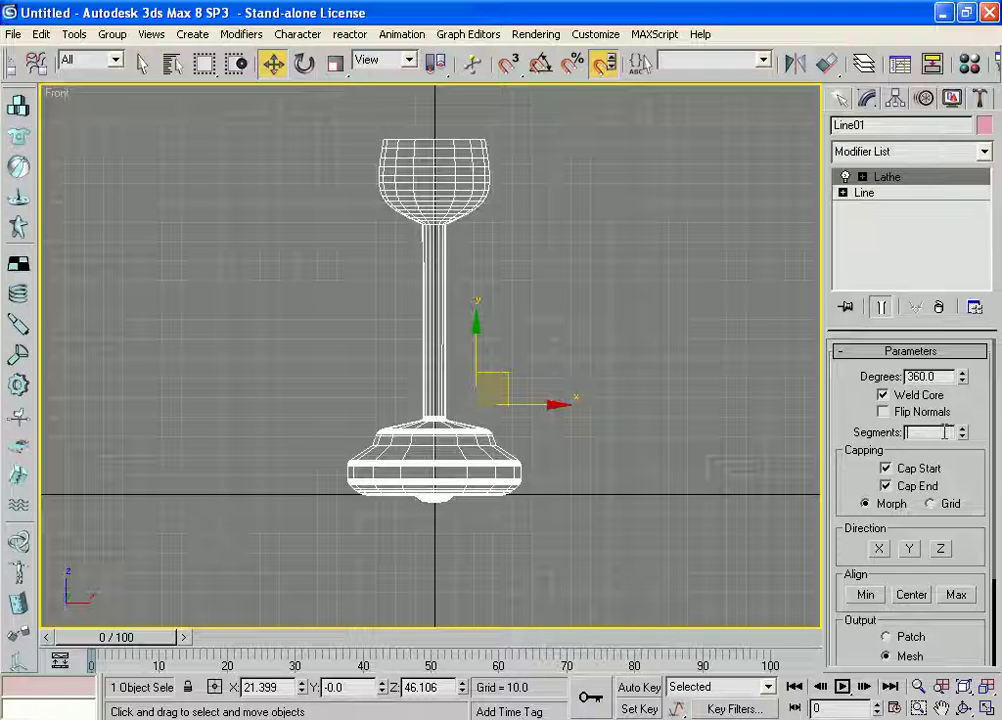
text(32)
double_click(944, 432)
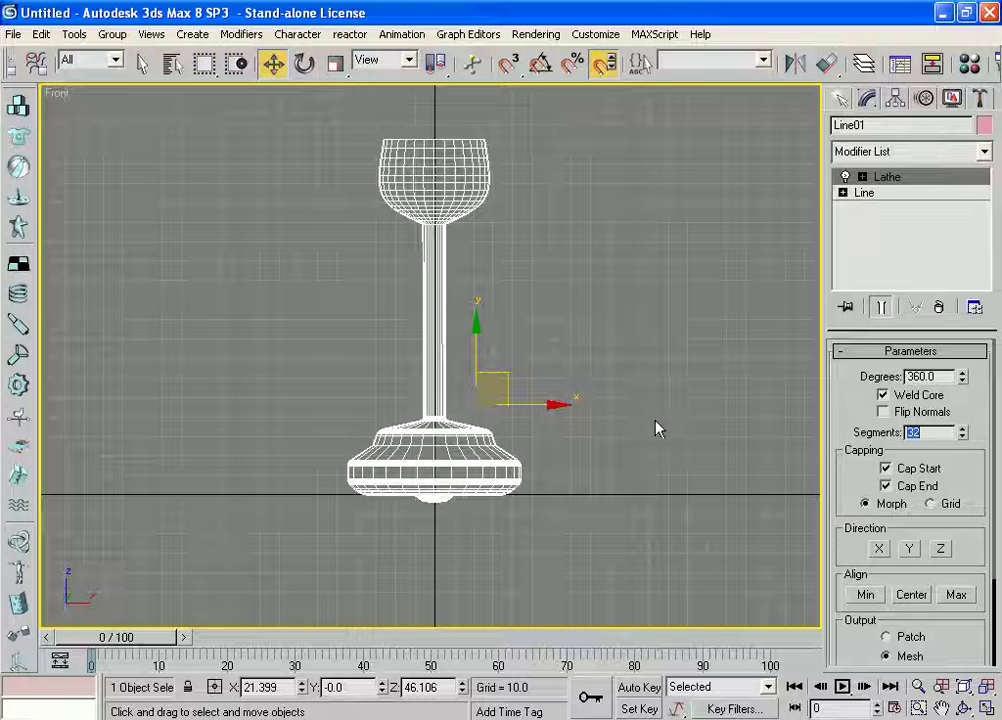
- Switch to the Perspective view, zoom to fit the goblet and orbit to a higher angle
click(655, 373)
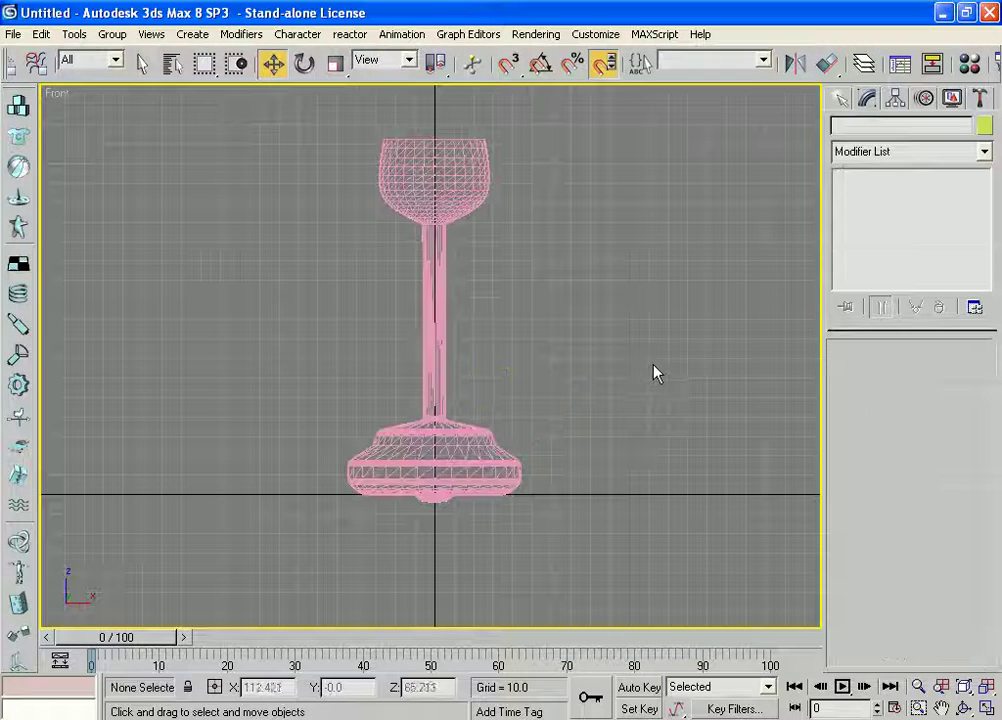
key(p)
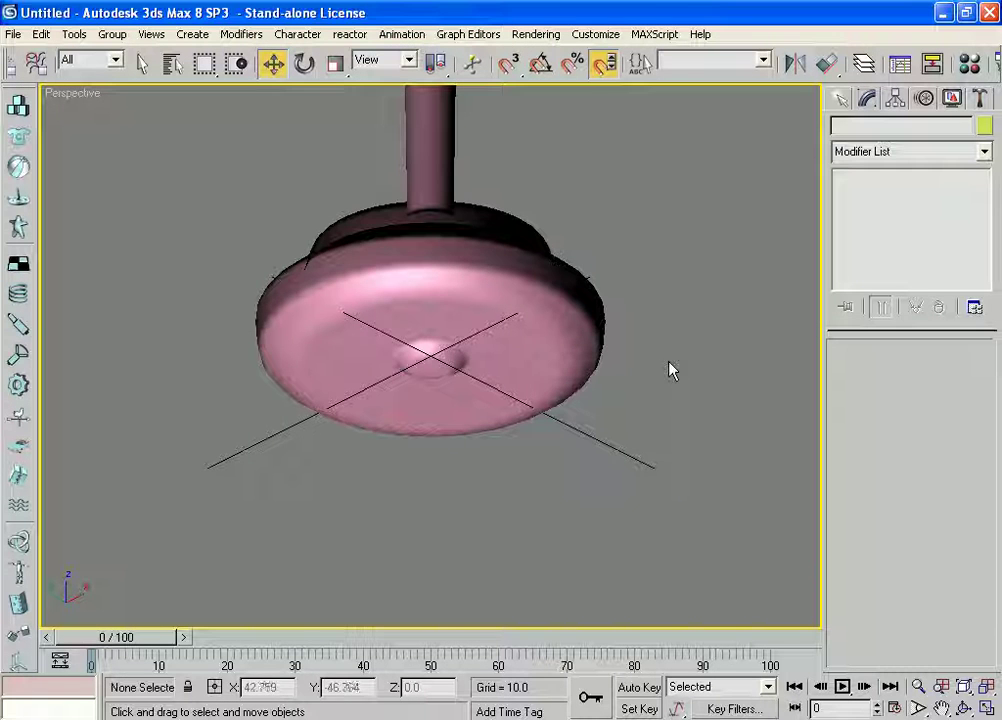
key(z)
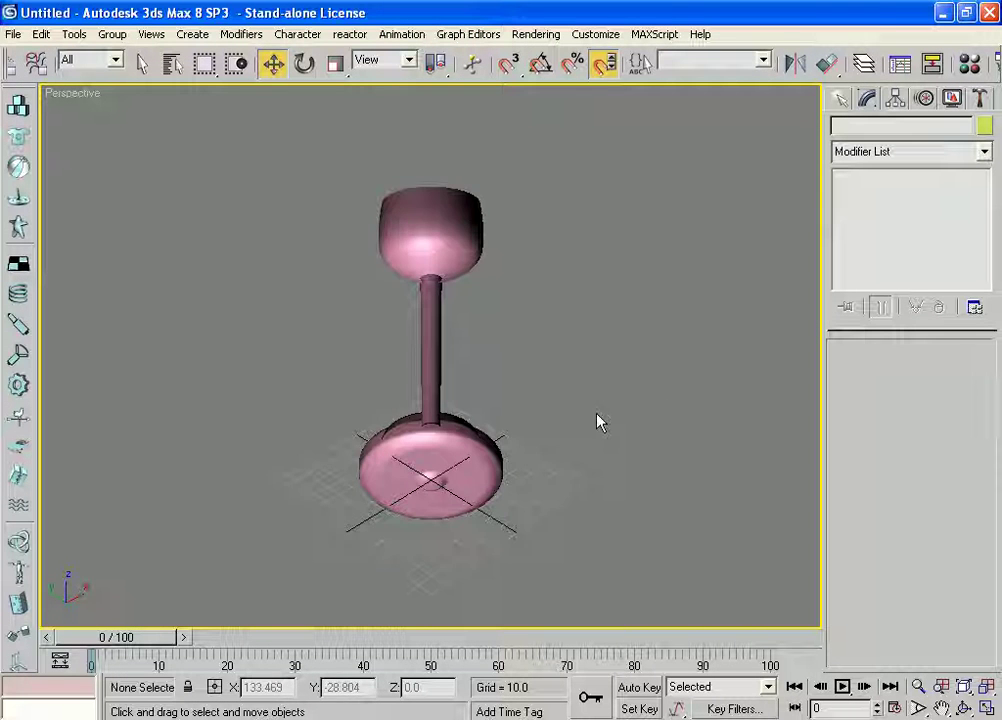
mouse_move(483, 432)
alt+middle_down()
mouse_move(502, 450)
mouse_move(512, 347)
alt+middle_up()
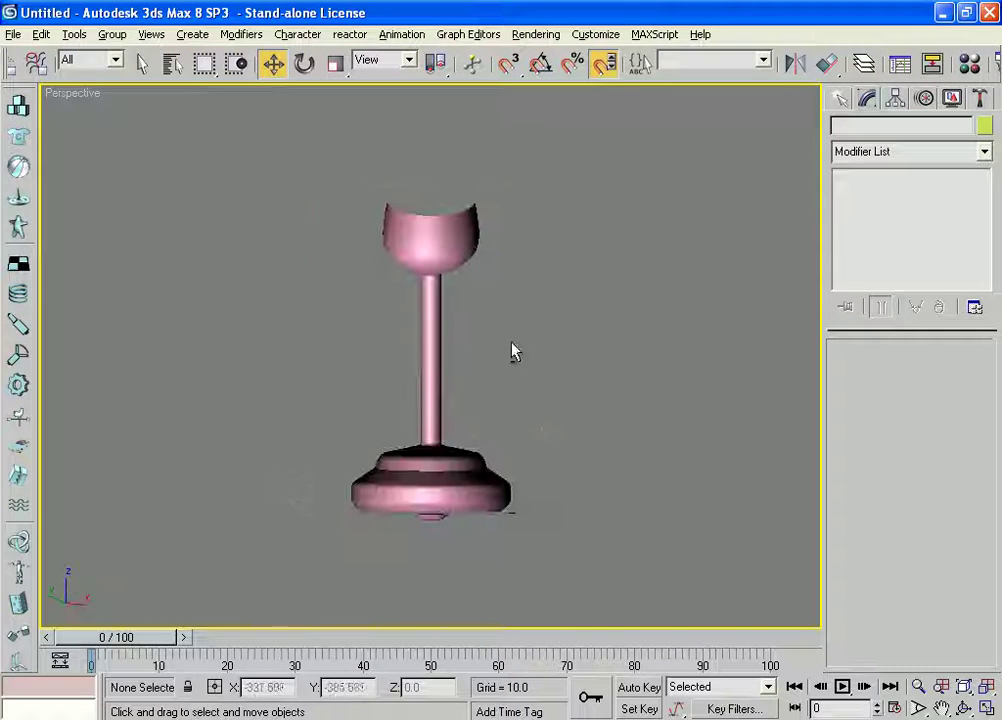
alt+middle_drag(532, 443, 544, 416)
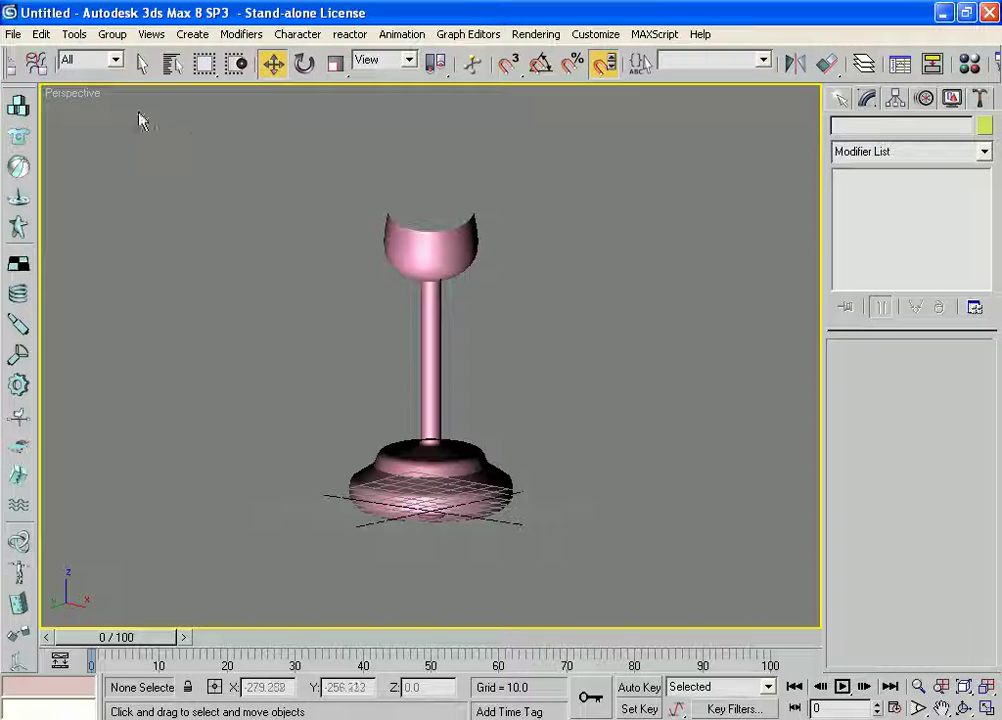
- Enable Force 2-Sided in the Perspective viewport configuration
right_click(249, 159)
click(77, 92)
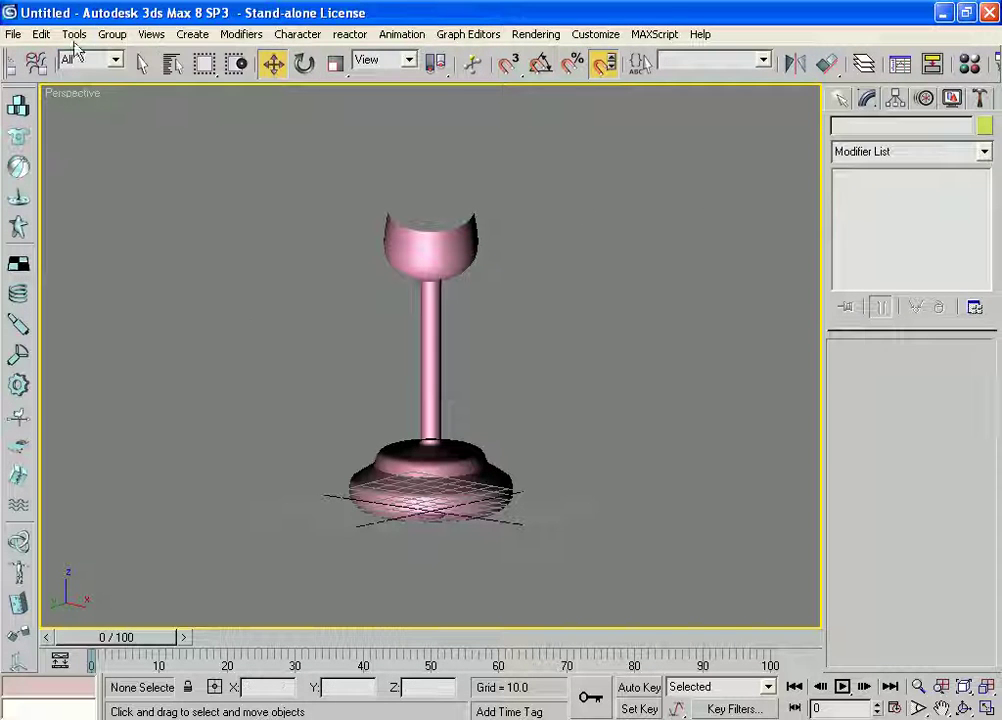
right_click(65, 97)
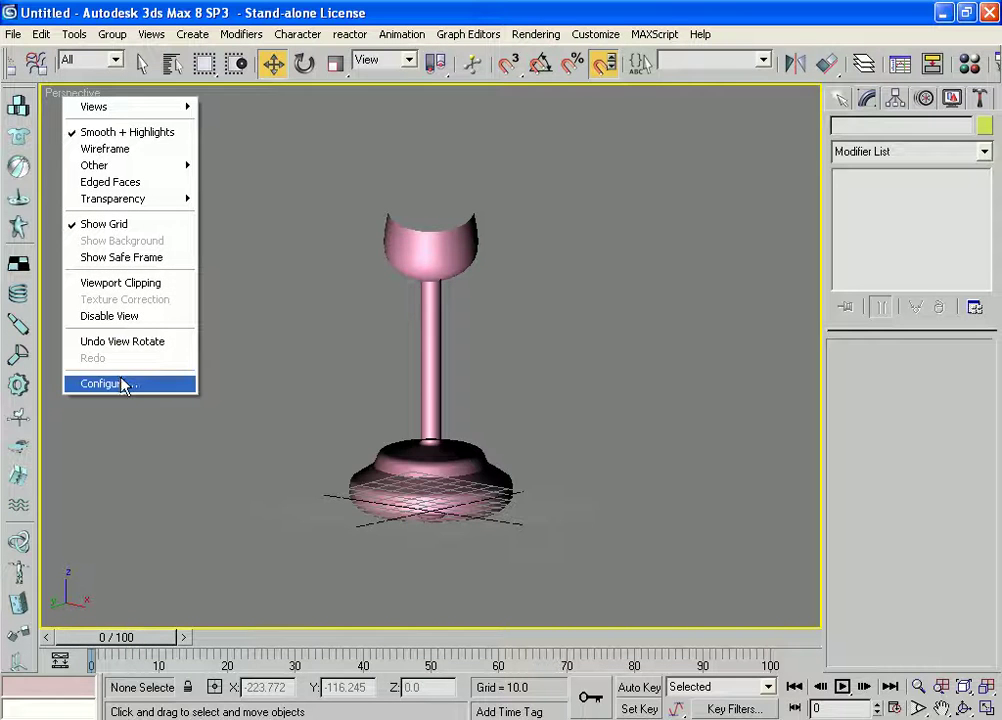
click(123, 383)
click(509, 307)
click(645, 555)
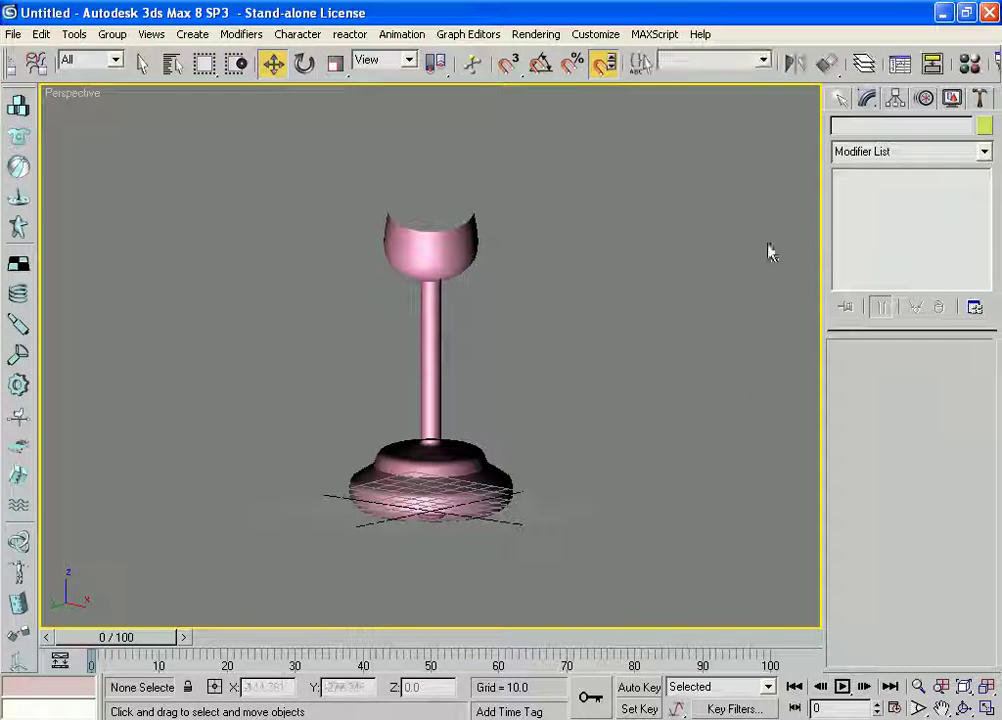
alt+middle_drag(676, 416, 676, 414)
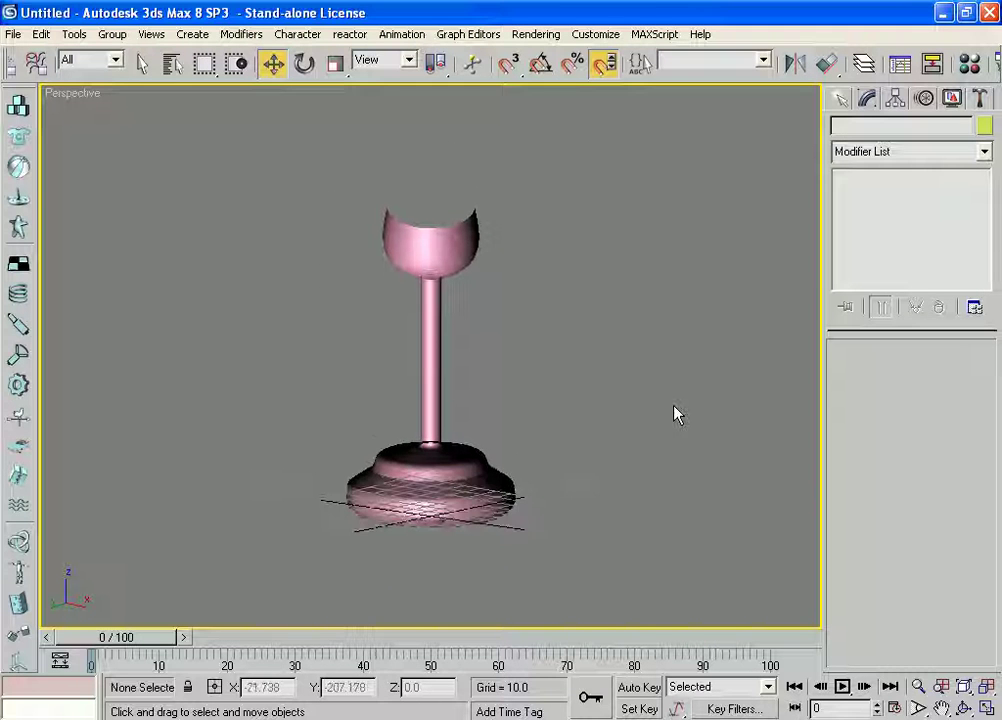
scroll(637, 418, up, 3)
scroll(588, 427, up, 3)
middle_drag(584, 429, 622, 398)
mouse_move(535, 473)
alt+middle_down()
mouse_move(541, 362)
mouse_move(548, 452)
mouse_move(563, 457)
mouse_move(561, 342)
alt+middle_up()
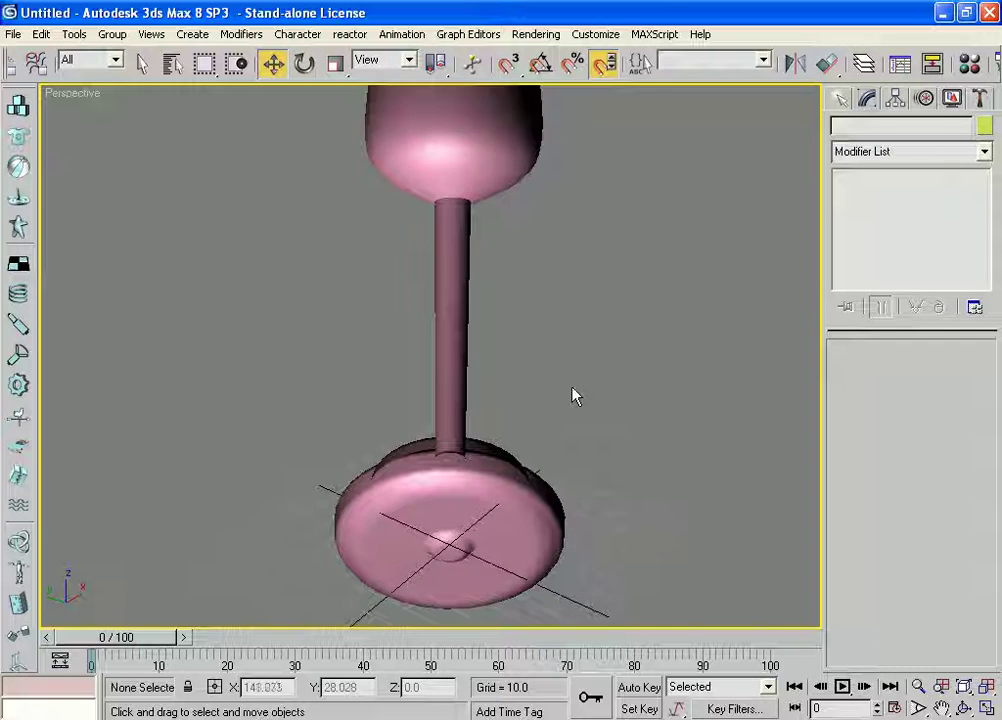
scroll(568, 399, down, 5)
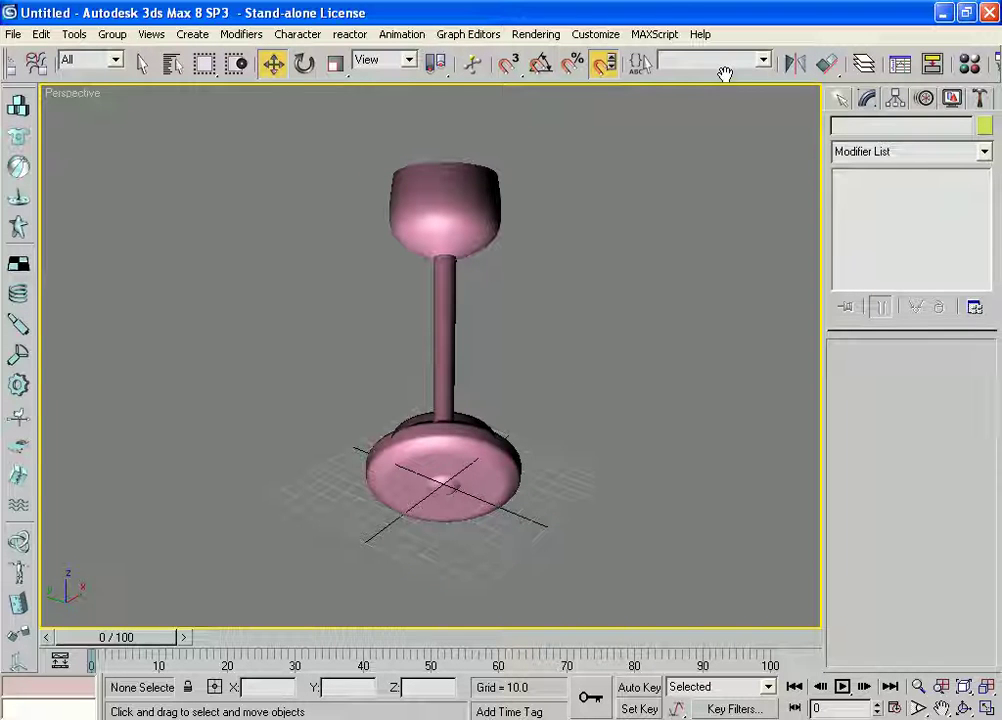
drag(725, 74, 716, 77)
- Select the goblet and turn on Flip Normals in the Lathe parameters
click(445, 230)
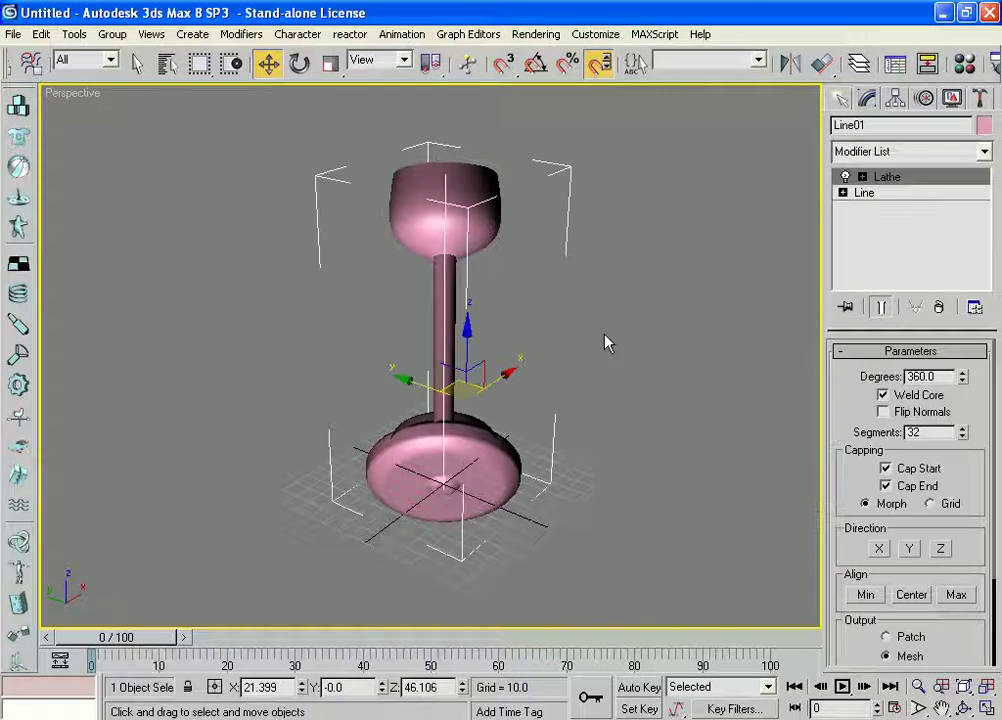
drag(745, 77, 537, 78)
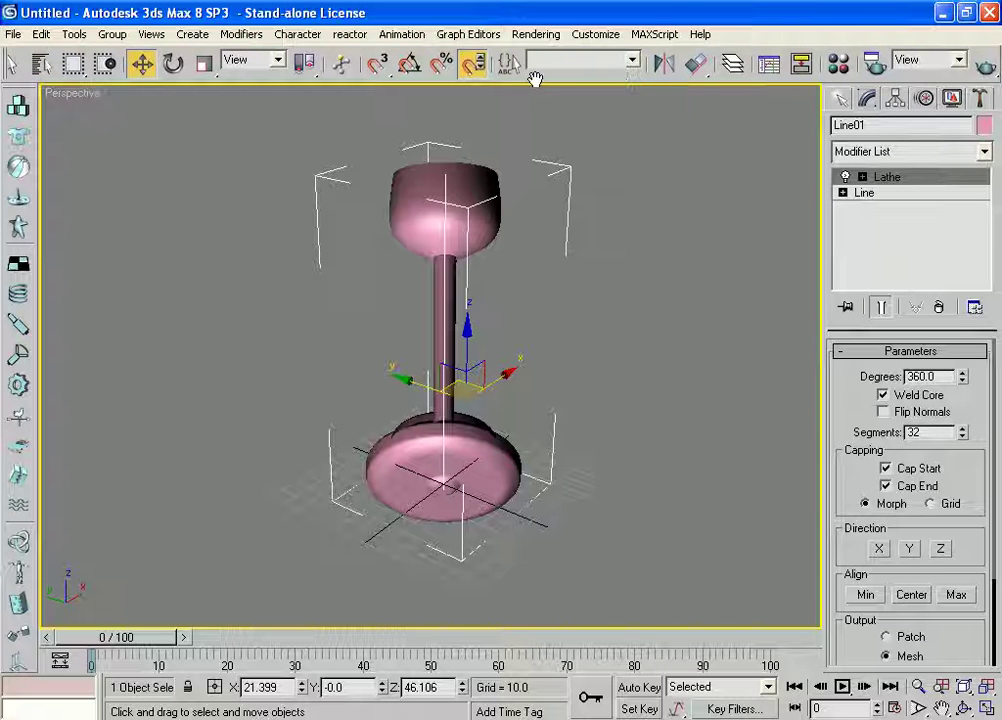
scroll(690, 385, up, 1)
scroll(675, 380, up, 3)
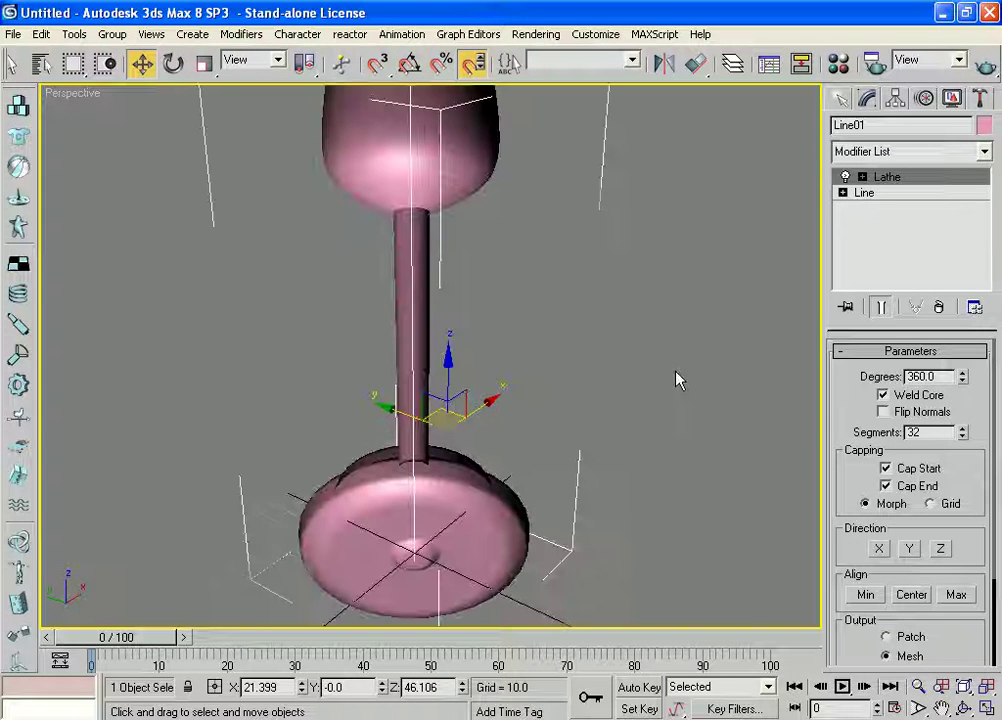
scroll(700, 392, up, 3)
scroll(700, 400, down, 3)
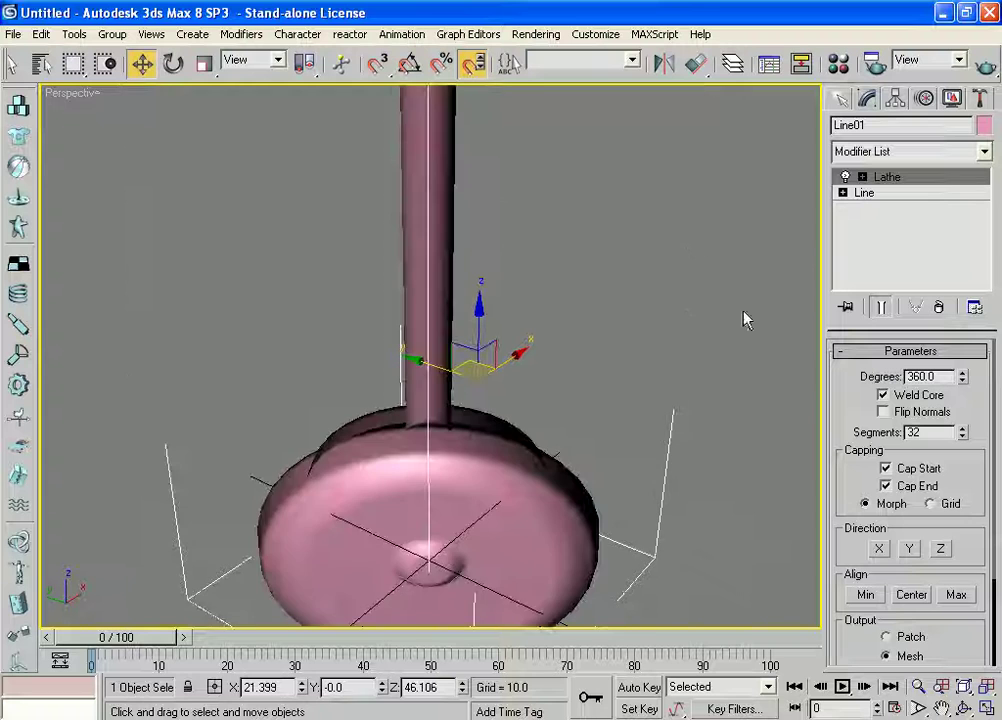
scroll(700, 410, down, 1)
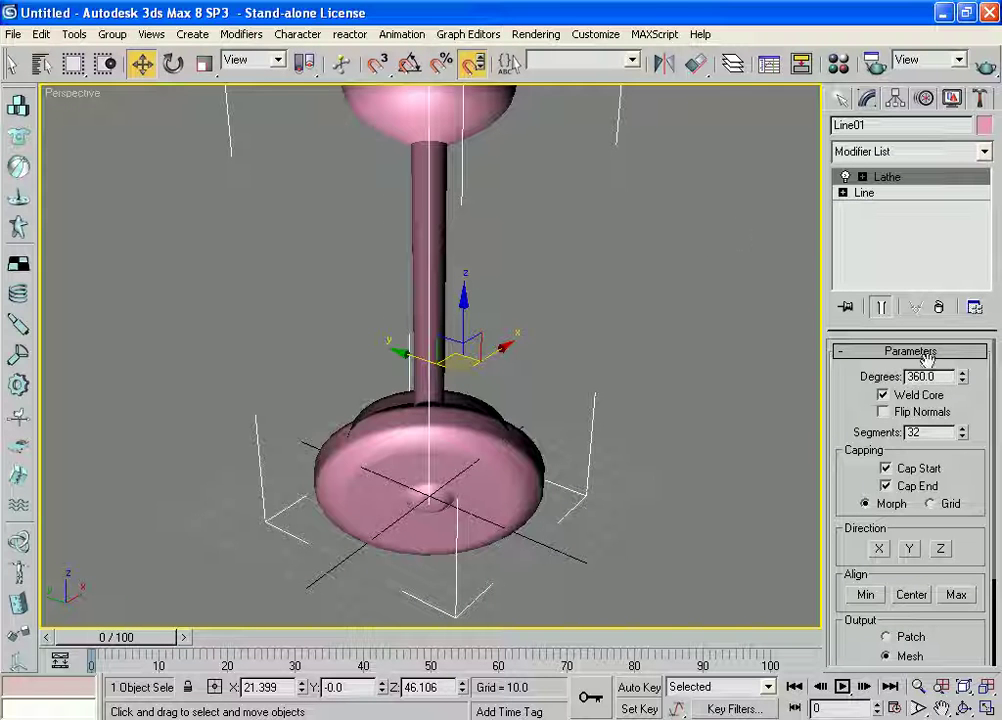
click(883, 412)
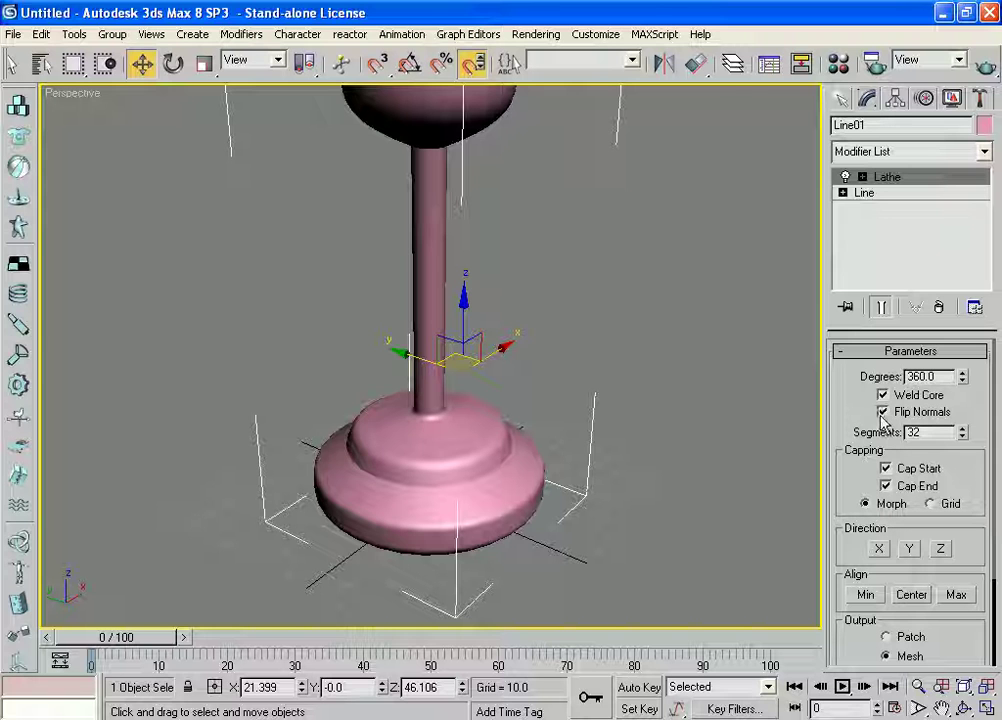
click(885, 414)
click(884, 412)
- Deselect the goblet and reframe the Perspective view to check the shading
alt+middle_drag(738, 463, 708, 392)
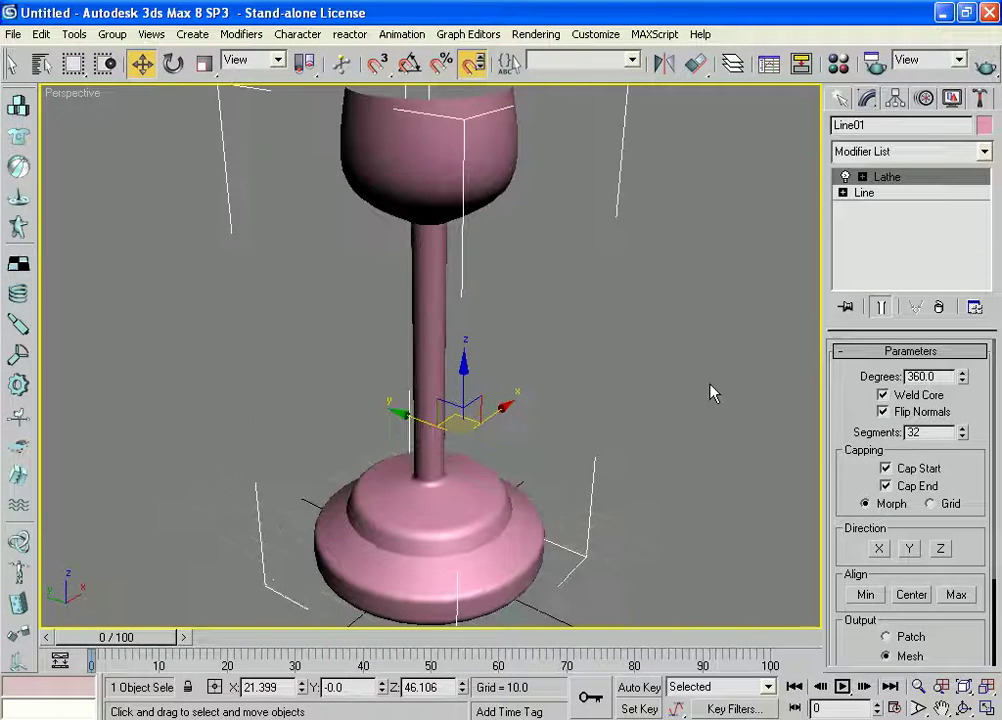
click(720, 410)
scroll(725, 394, down, 2)
scroll(696, 459, down, 2)
mouse_move(634, 457)
alt+middle_down()
mouse_move(631, 420)
mouse_move(638, 471)
alt+middle_up()
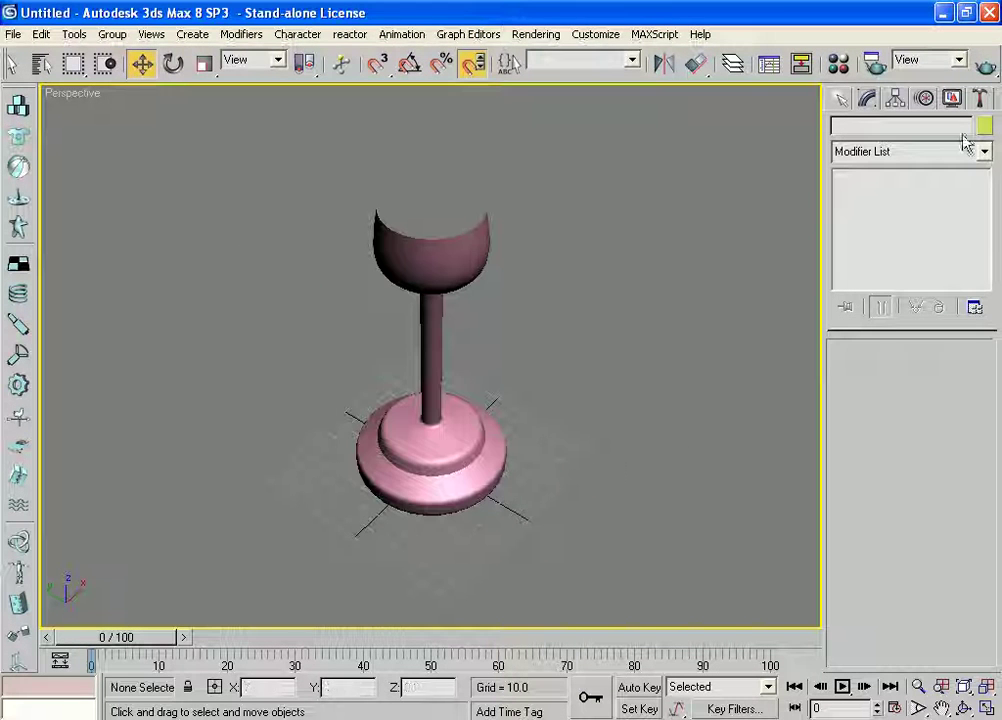
- Test-render the Perspective view, close the render frame, and pan the goblet into place
click(985, 66)
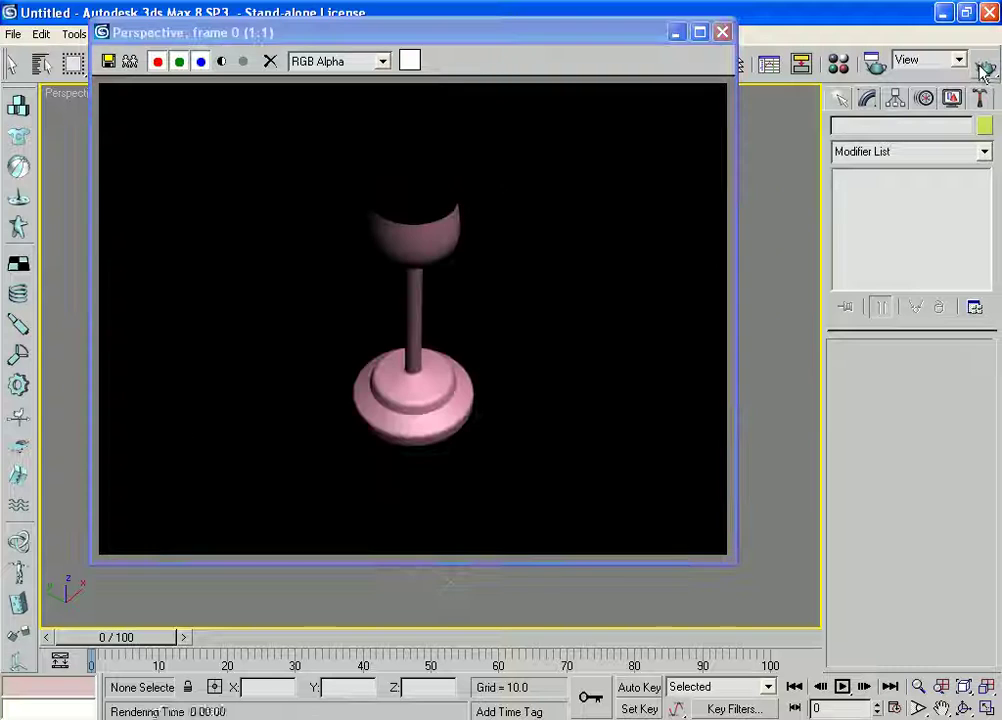
click(722, 32)
mouse_move(647, 322)
middle_down()
mouse_move(660, 362)
mouse_move(637, 453)
middle_up()
scroll(608, 495, up, 2)
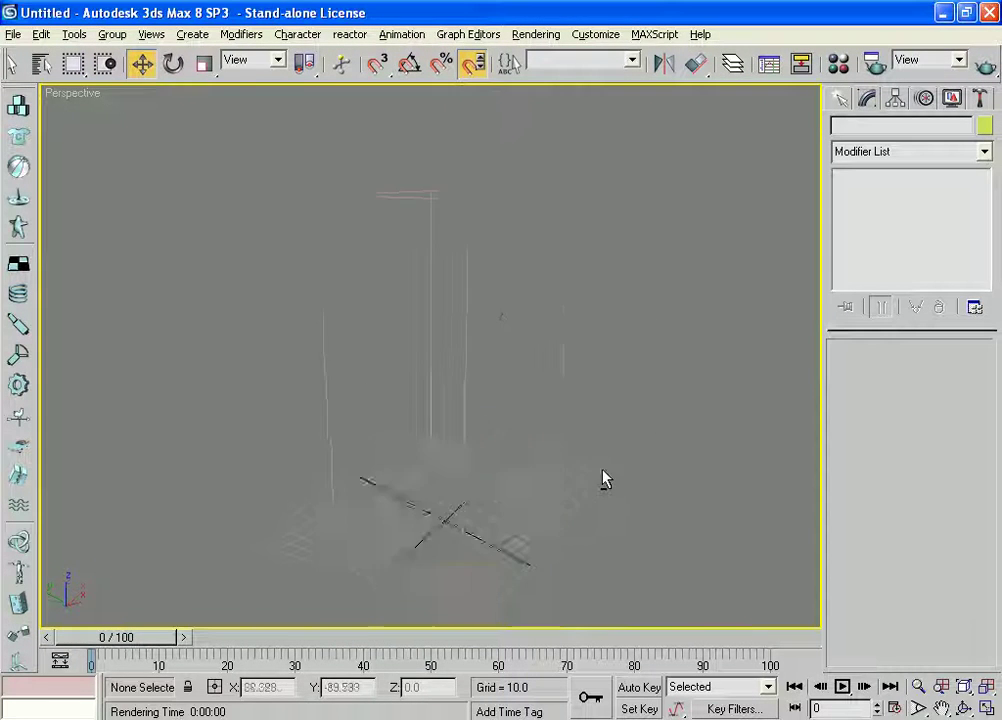
scroll(635, 445, up, 2)
scroll(652, 415, up, 2)
scroll(645, 348, down, 2)
middle_drag(644, 340, 626, 366)
- Orbit around the goblet to inspect its stem and base from the side
mouse_move(593, 403)
alt+middle_down()
mouse_move(617, 399)
mouse_move(593, 403)
mouse_move(582, 286)
alt+middle_up()
scroll(582, 286, up, 2)
scroll(593, 304, up, 2)
scroll(600, 318, up, 3)
scroll(596, 316, up, 2)
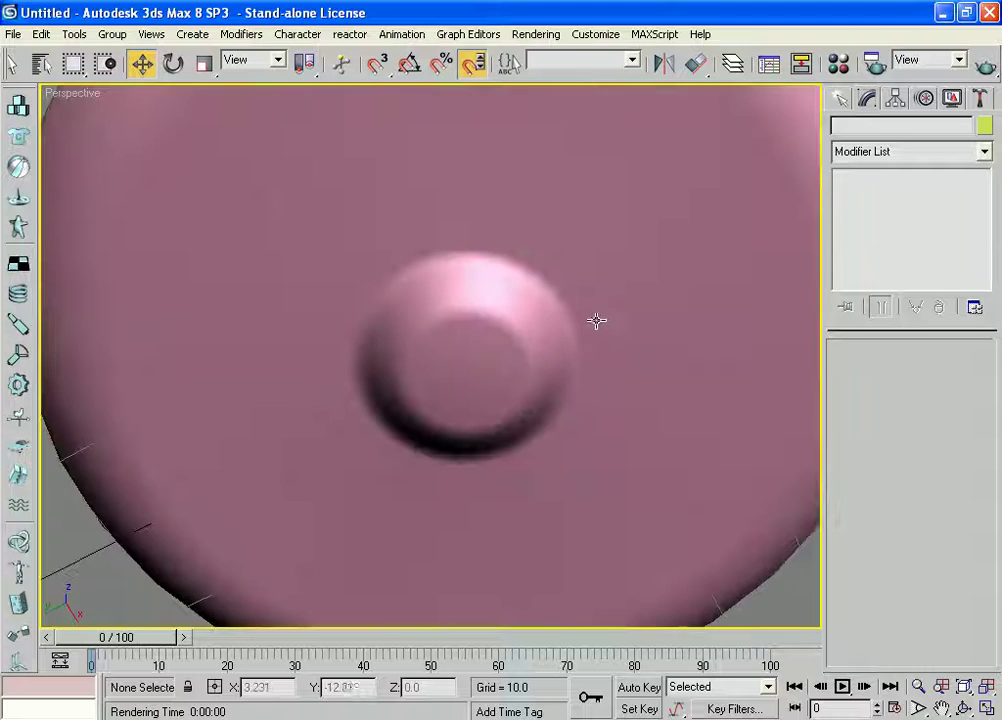
alt+middle_drag(635, 355, 617, 369)
scroll(617, 369, down, 3)
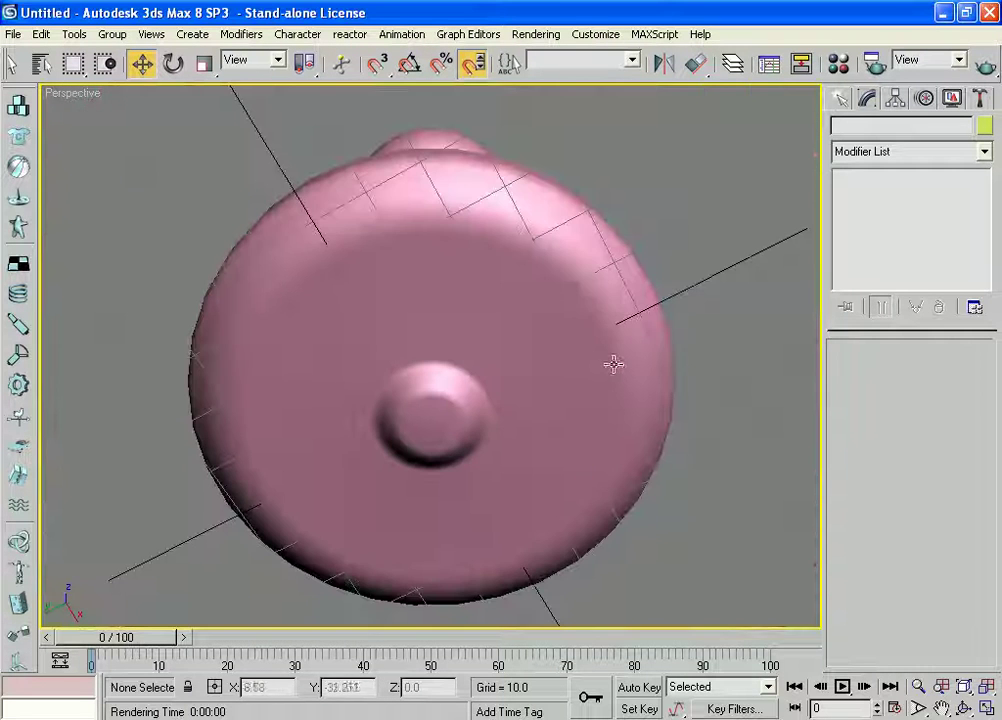
mouse_move(497, 253)
alt+middle_down()
mouse_move(505, 333)
mouse_move(528, 348)
mouse_move(492, 369)
alt+middle_up()
scroll(528, 348, down, 3)
mouse_move(481, 289)
alt+middle_down()
mouse_move(475, 330)
mouse_move(514, 286)
mouse_move(605, 376)
alt+middle_up()
alt+middle_drag(645, 412, 606, 365)
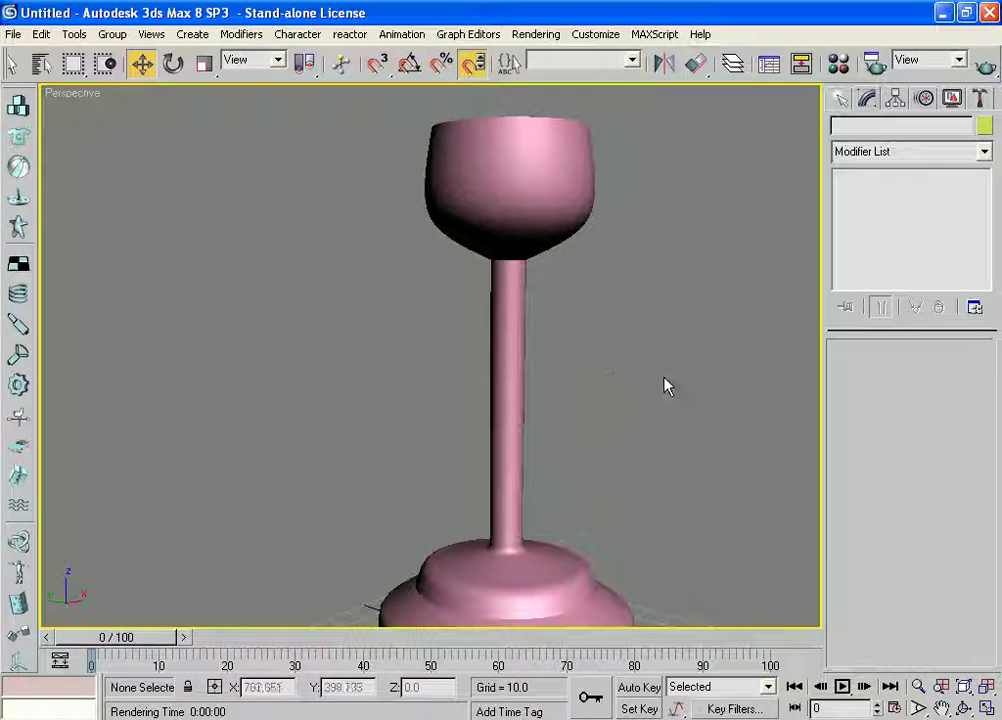
mouse_move(662, 376)
alt+middle_down()
mouse_move(633, 351)
mouse_move(566, 400)
alt+middle_up()
scroll(630, 360, down, 2)
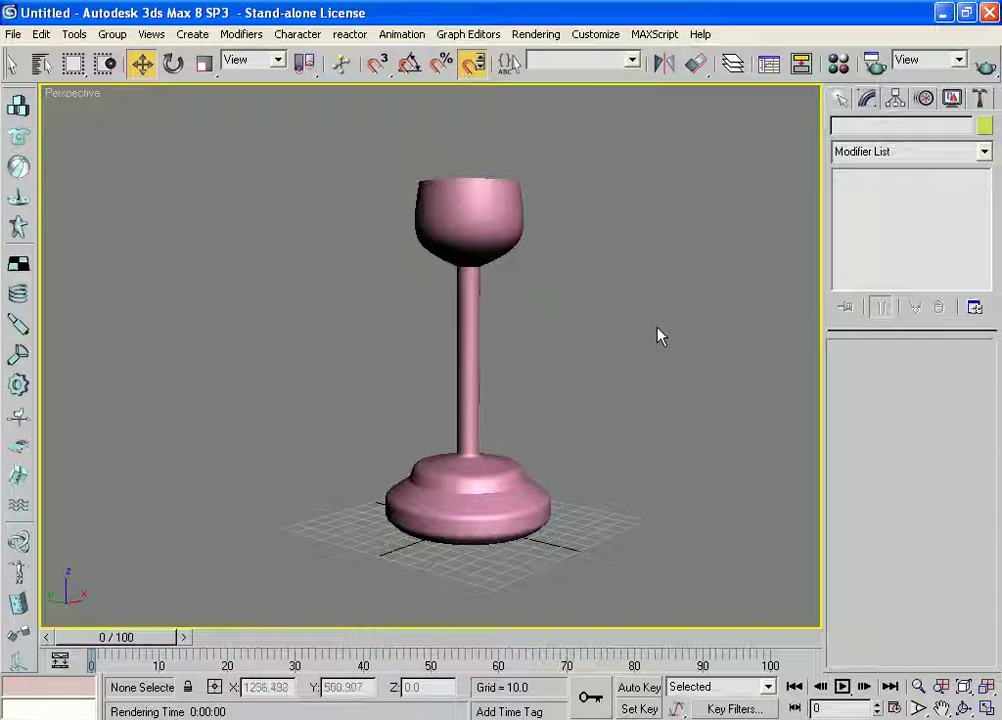
- Maximize the Perspective view with Alt+W, reframe the goblet and select it
key(alt+w)
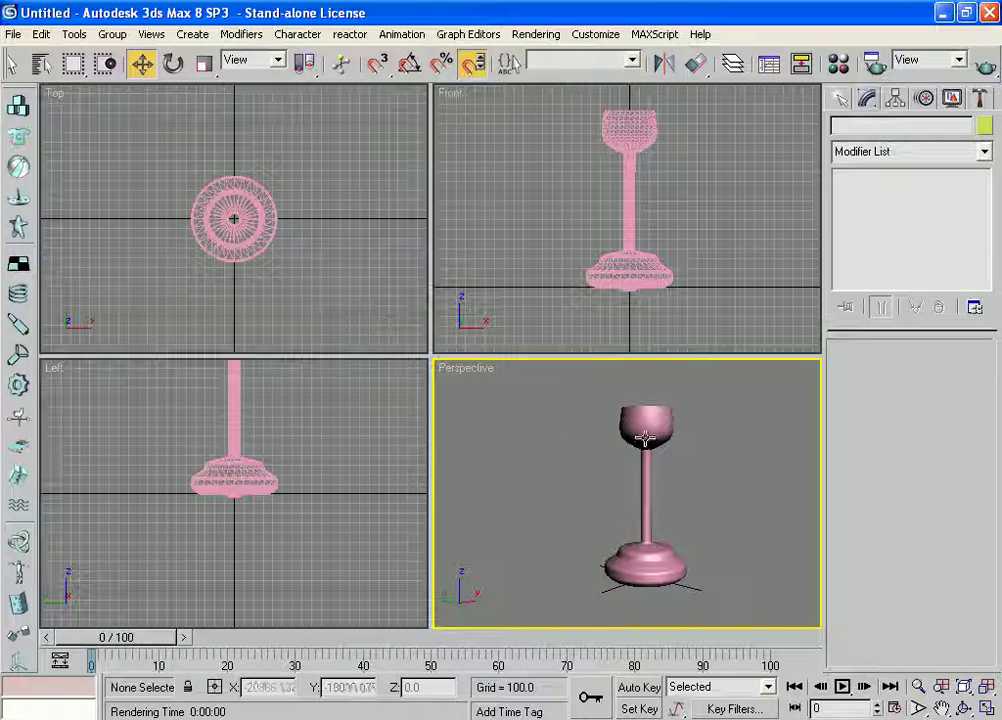
middle_drag(738, 458, 724, 452)
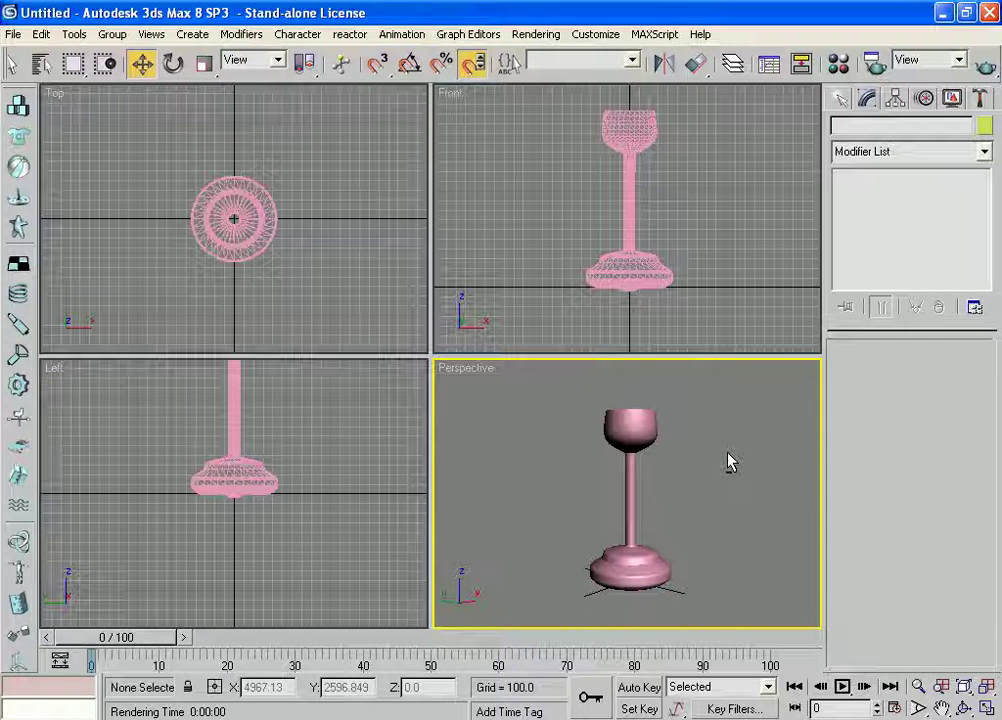
middle_drag(727, 463, 720, 458)
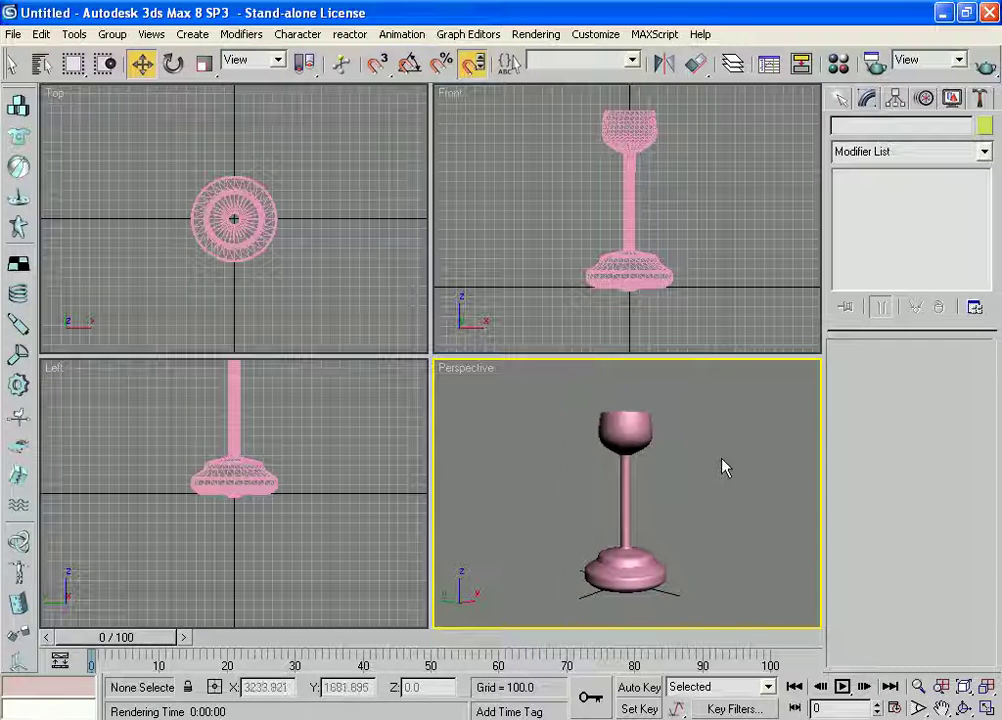
key(alt+w)
middle_drag(649, 420, 648, 374)
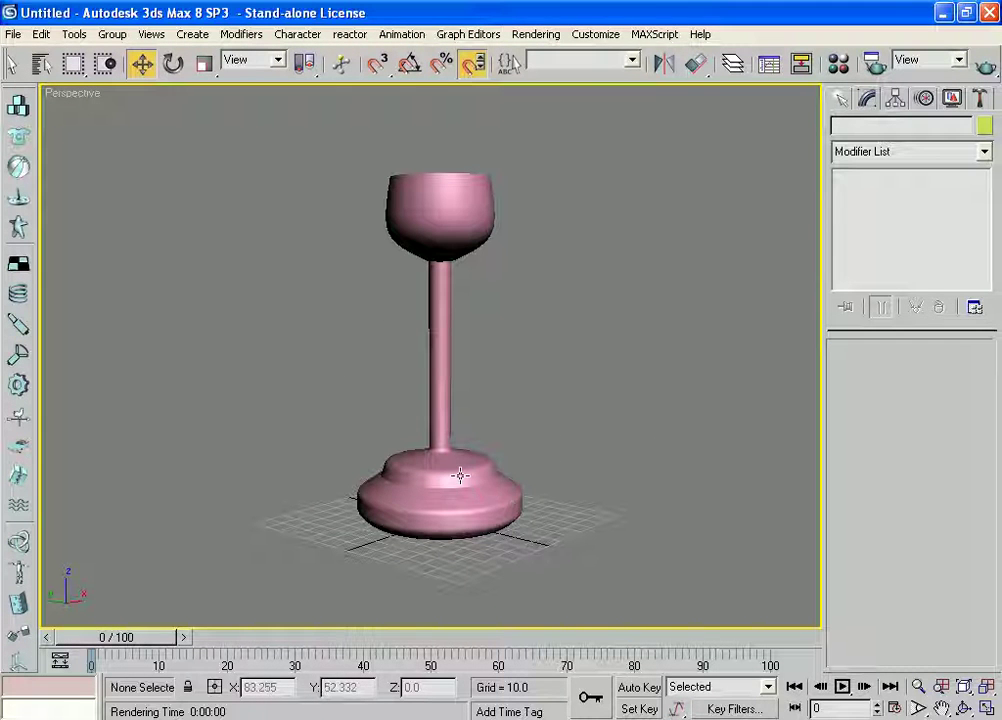
click(460, 476)
- Convert the goblet to Editable Poly, then switch to the Front view centred on the bowl
right_click(460, 476)
mouse_move(495, 636)
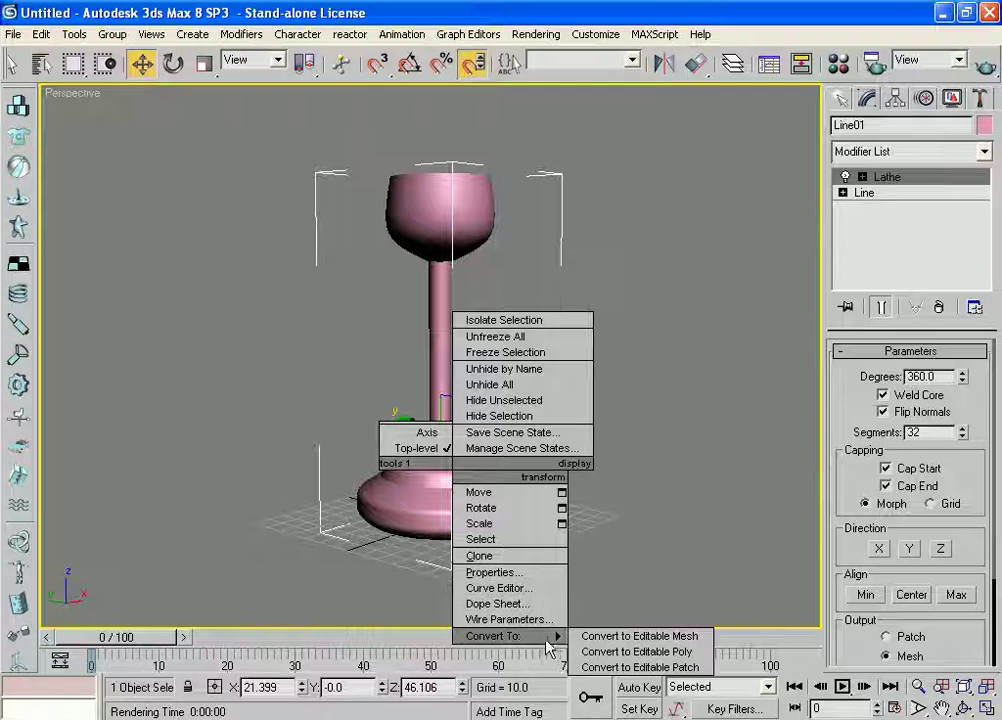
click(605, 652)
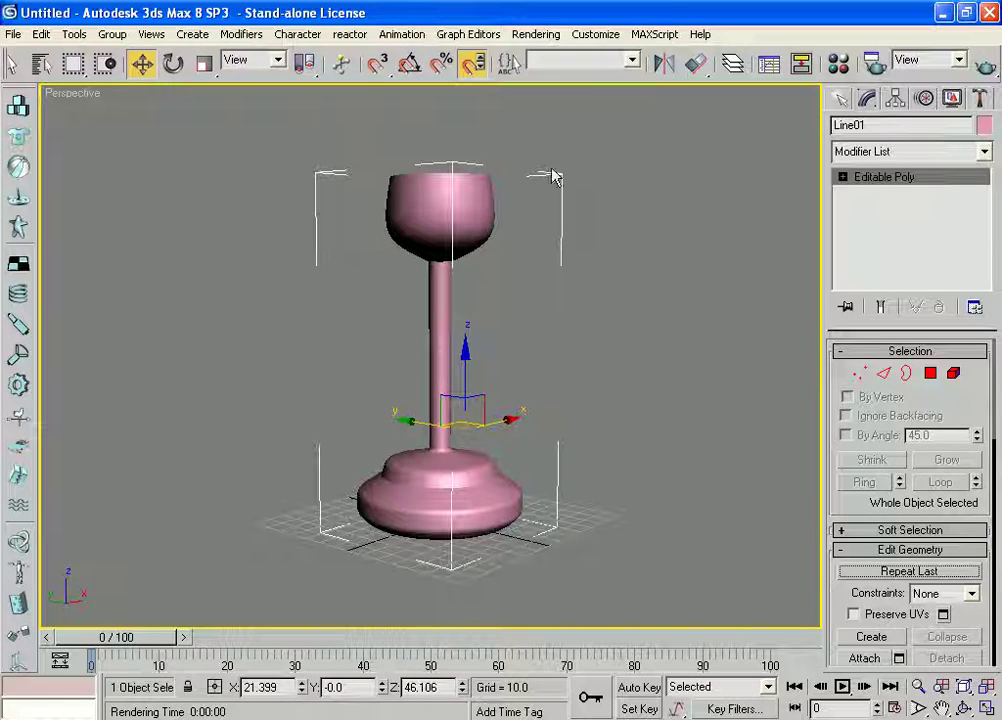
click(598, 182)
key(f)
scroll(592, 225, up, 5)
scroll(590, 255, down, 3)
scroll(588, 266, up, 4)
mouse_move(588, 266)
middle_down()
mouse_move(633, 165)
mouse_move(653, 342)
middle_up()
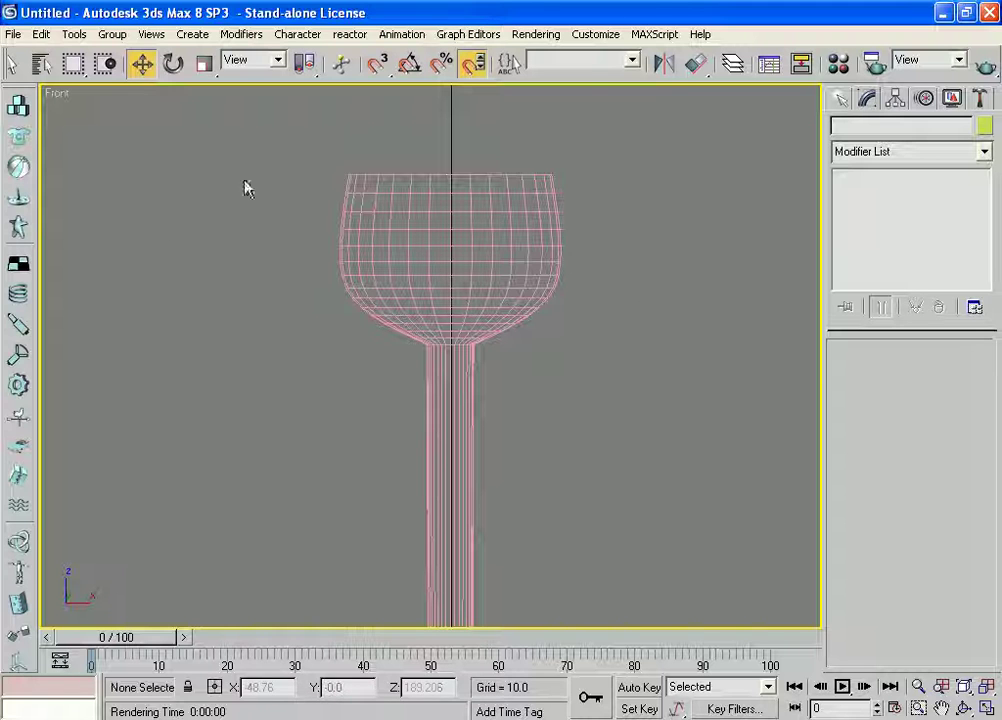
- Select the goblet and enter its Editable Poly Polygon sub-object level
drag(272, 121, 661, 341)
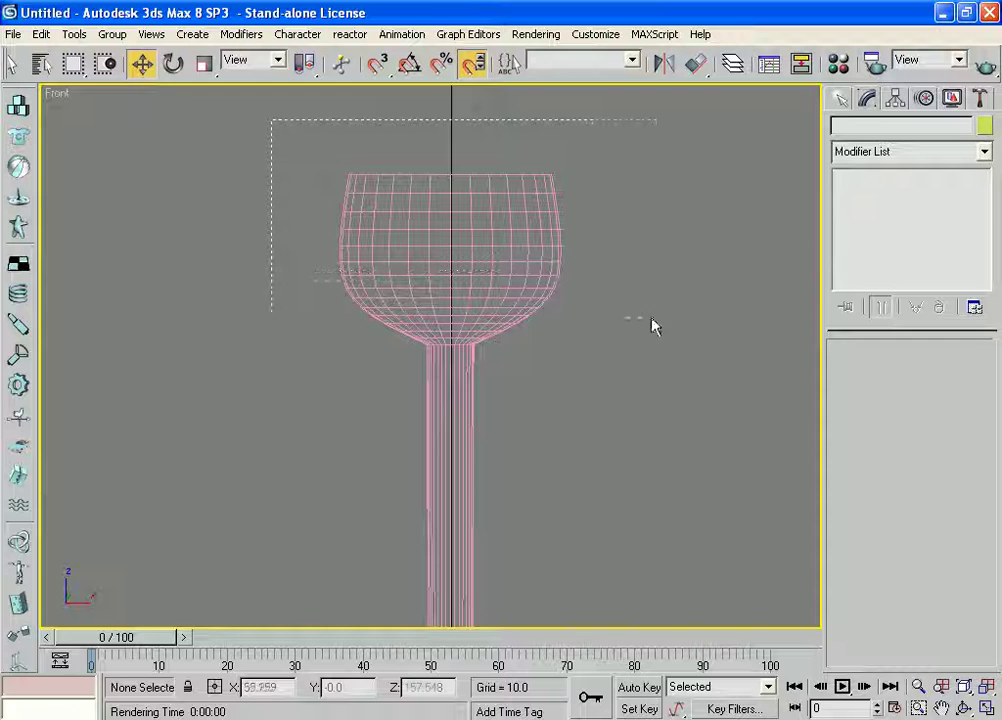
drag(661, 340, 659, 343)
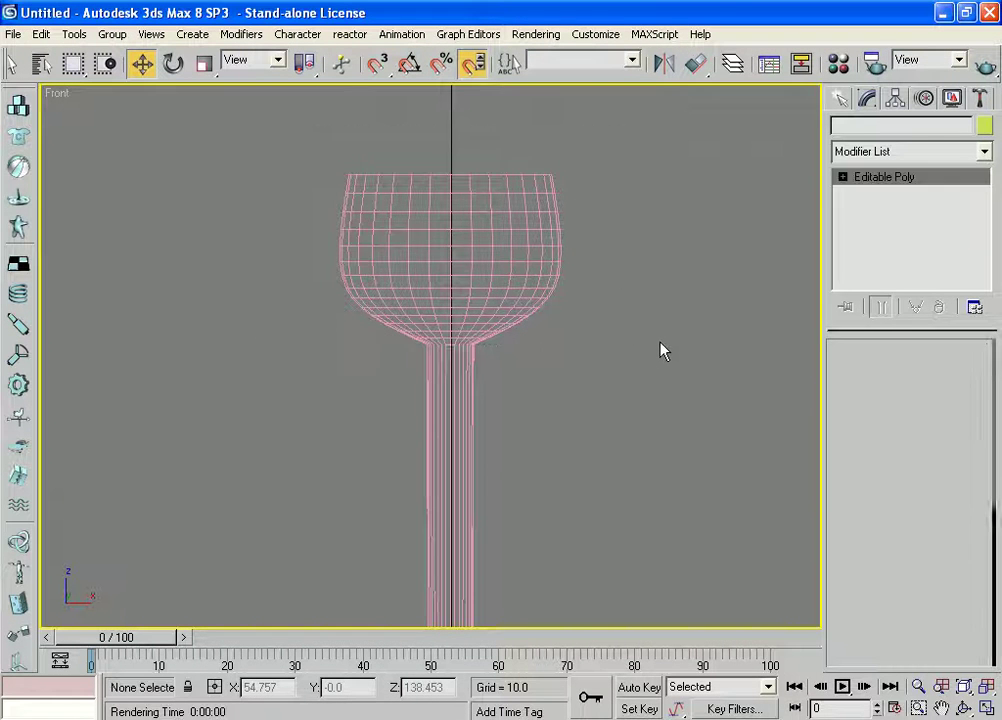
click(843, 177)
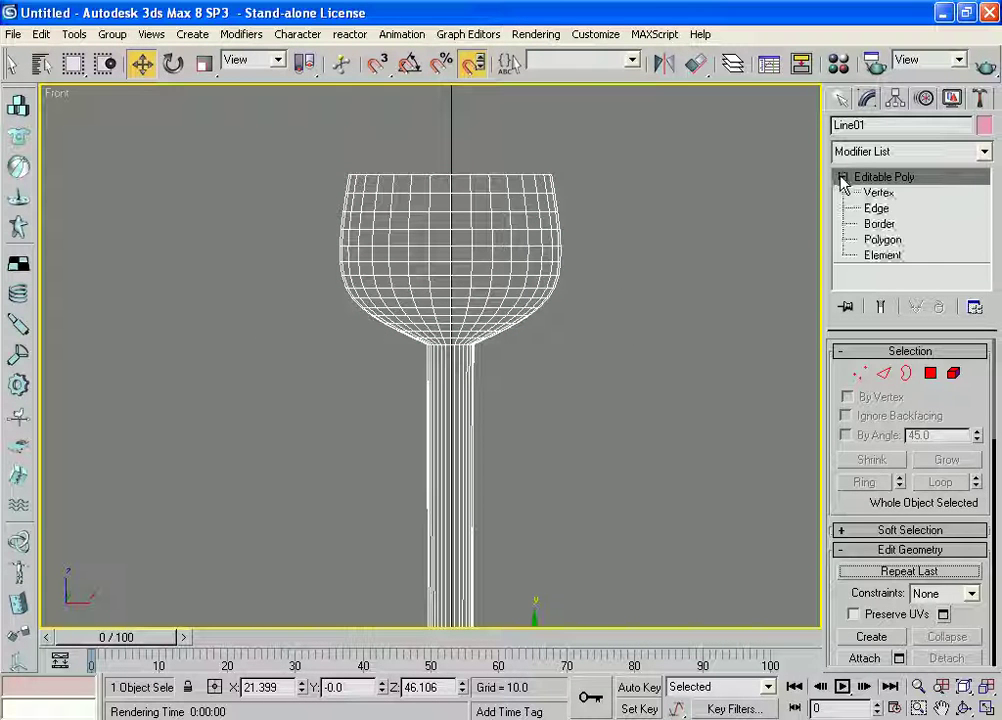
click(880, 241)
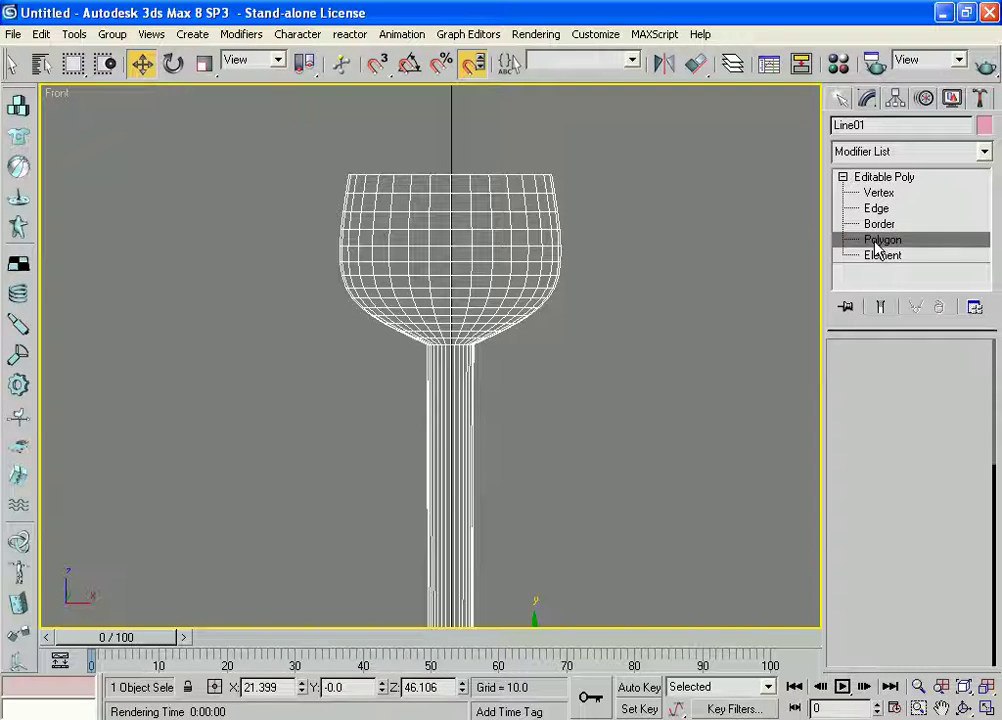
mouse_move(277, 135)
mouse_down()
mouse_move(401, 231)
mouse_move(640, 347)
mouse_up()
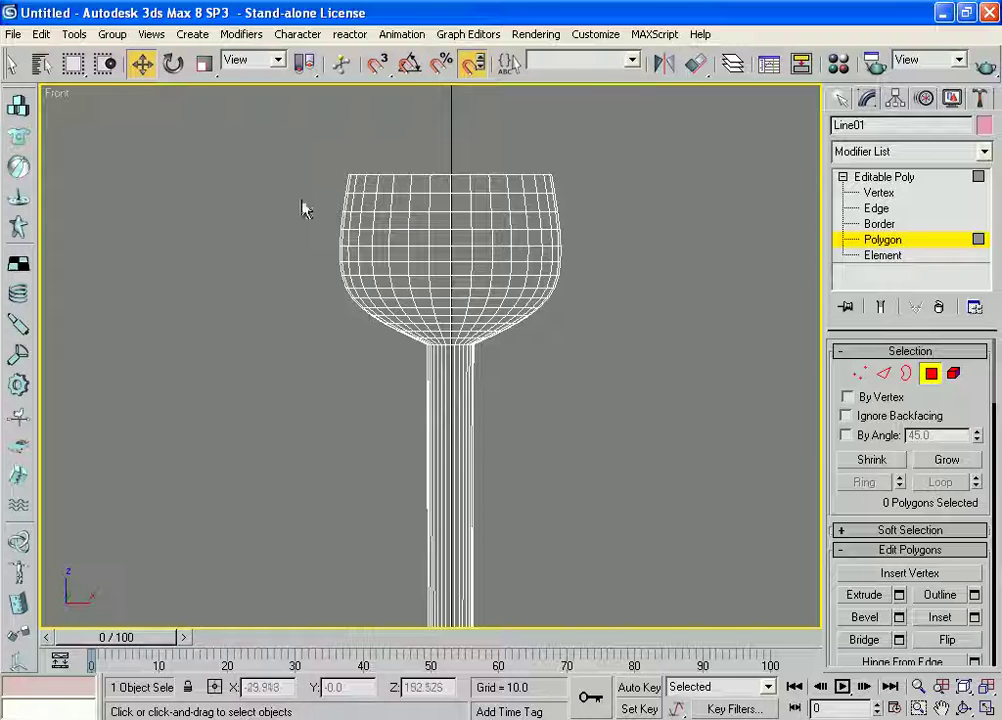
click(900, 244)
click(895, 244)
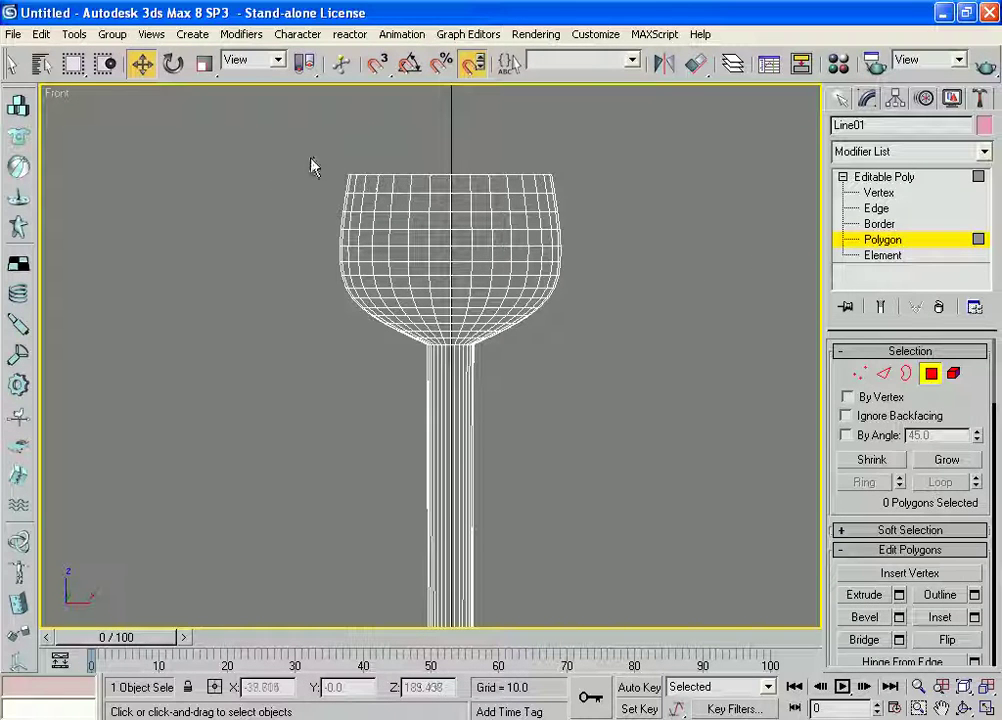
- Reselect the goblet in the Modify panel and re-enter Polygon level with no faces selected
right_click(668, 322)
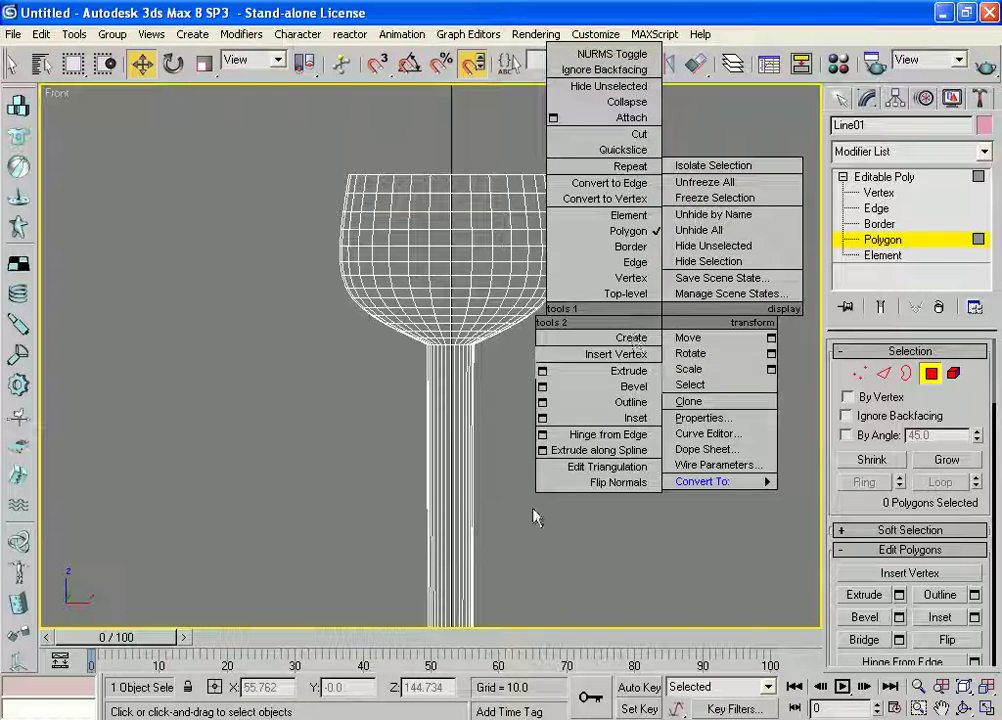
click(885, 240)
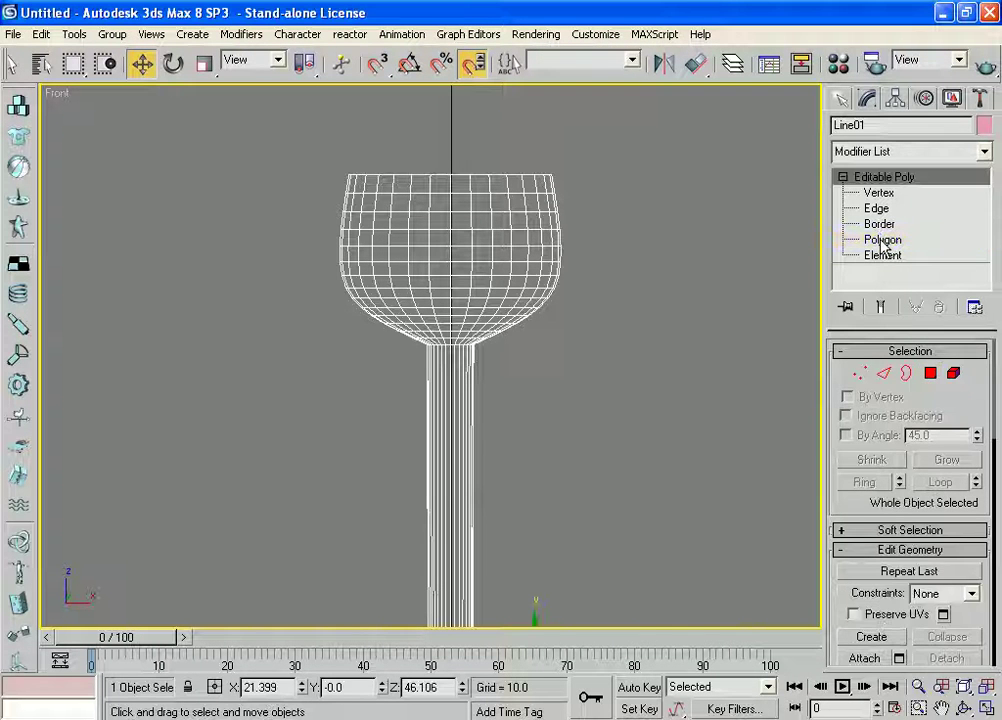
click(692, 287)
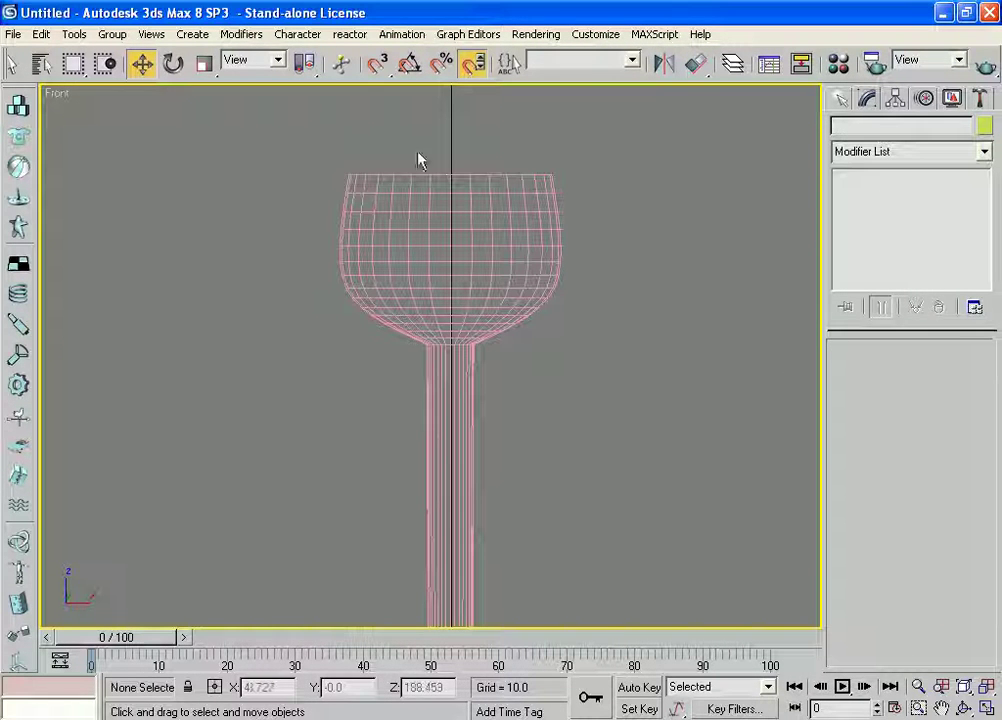
click(396, 204)
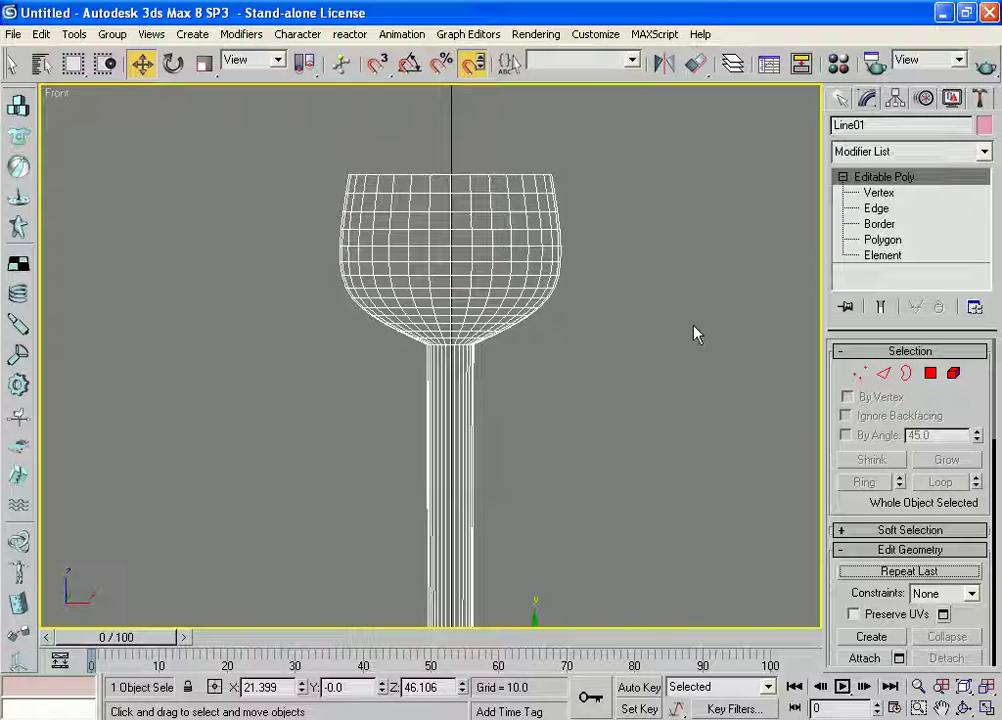
click(882, 241)
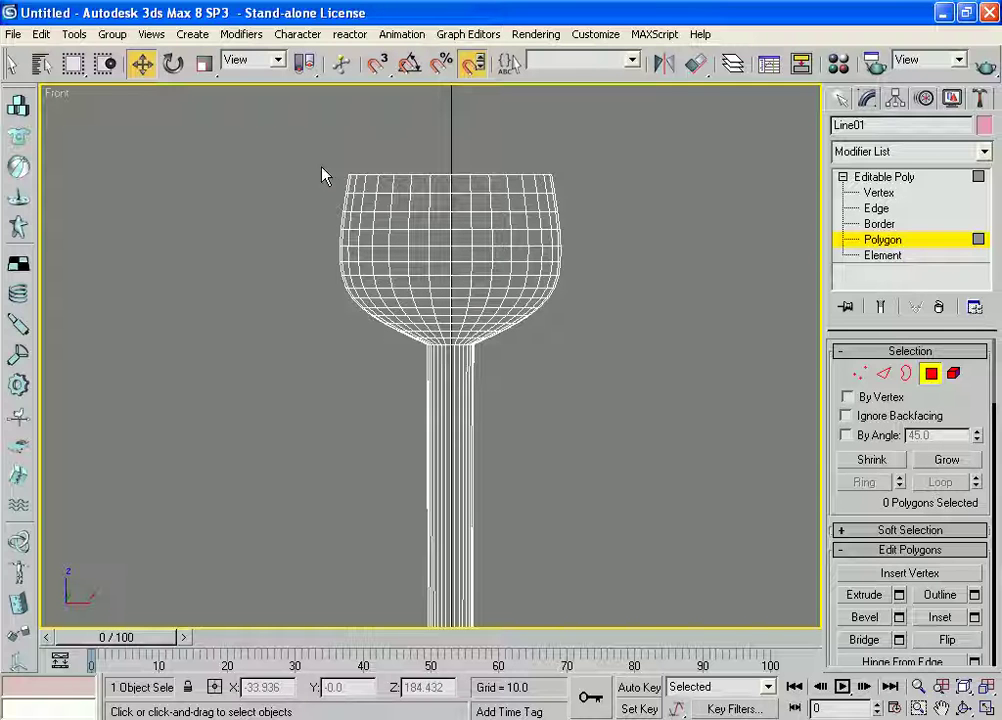
click(851, 241)
right_click(660, 250)
click(596, 366)
click(604, 366)
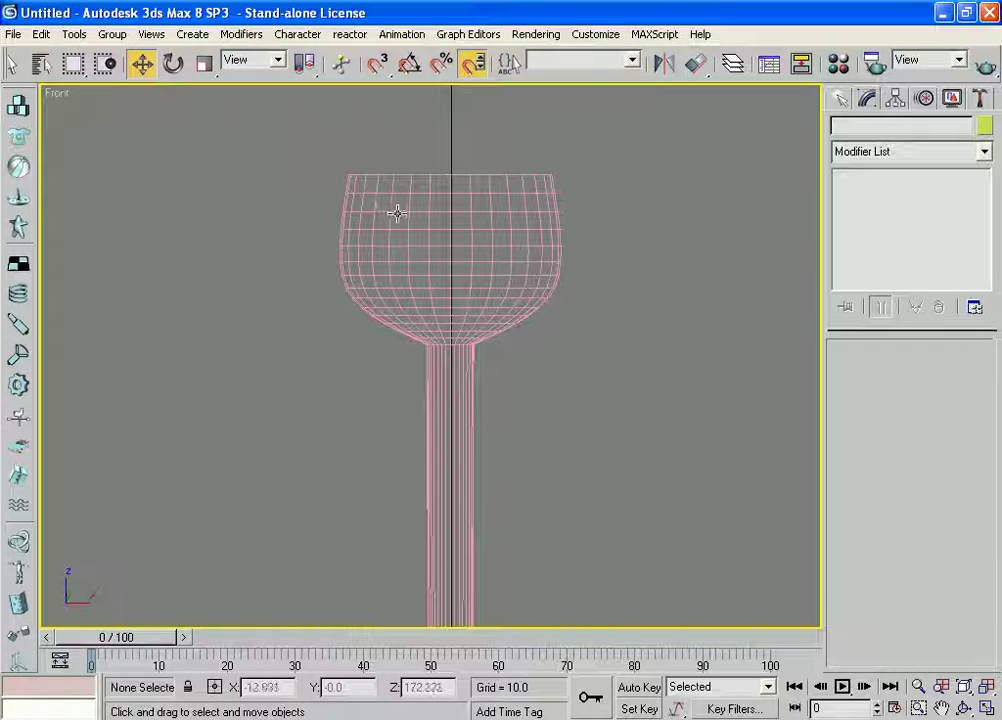
click(840, 98)
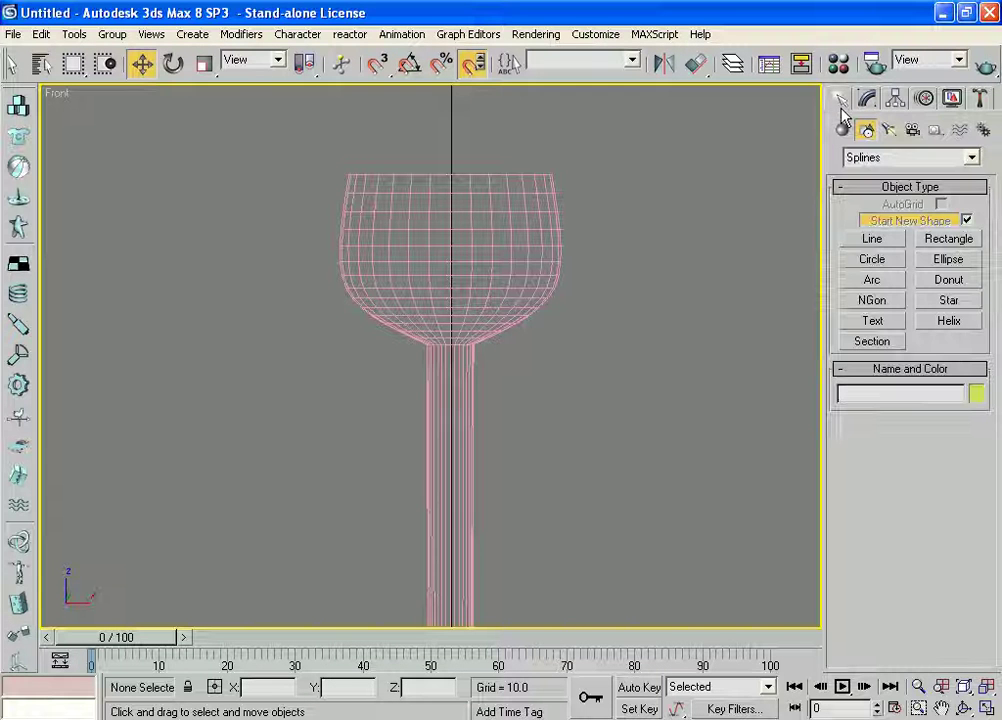
click(463, 387)
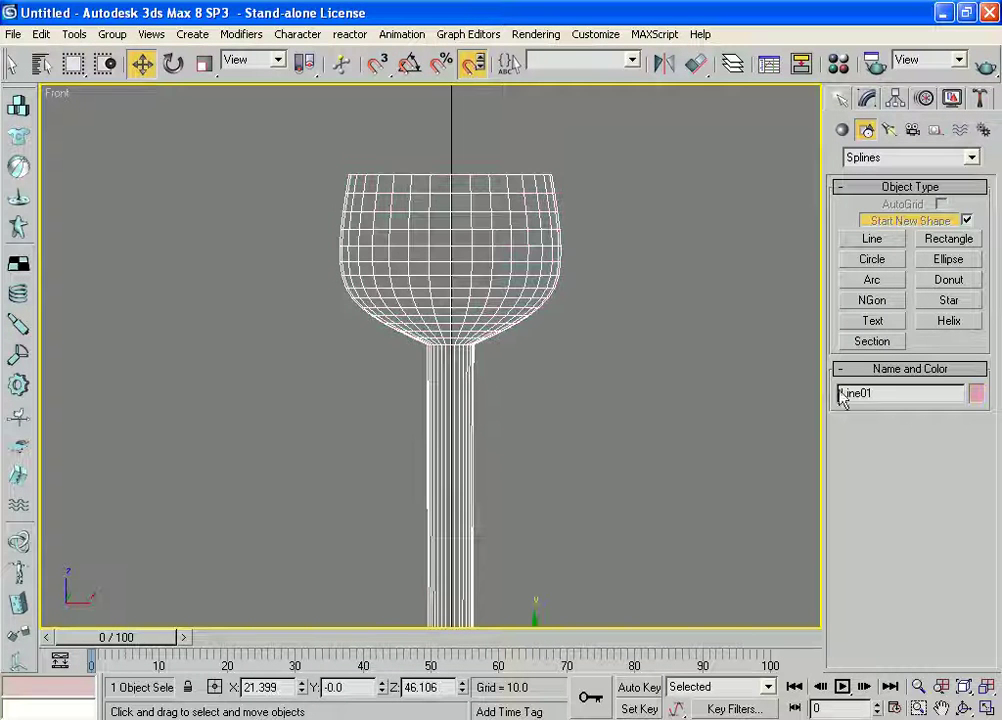
click(867, 98)
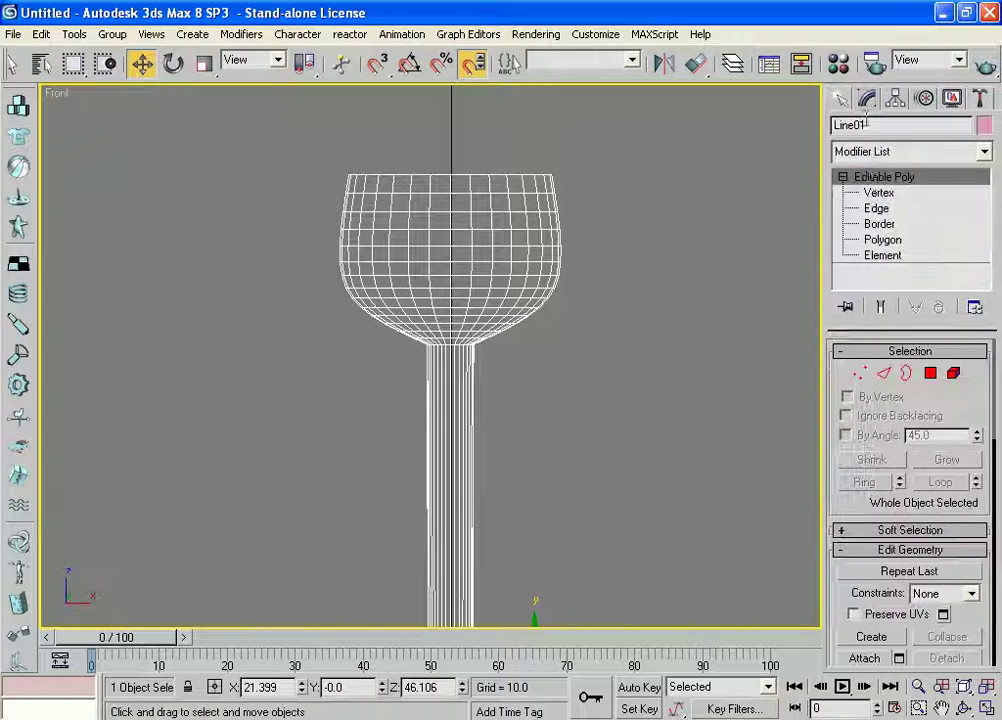
click(884, 240)
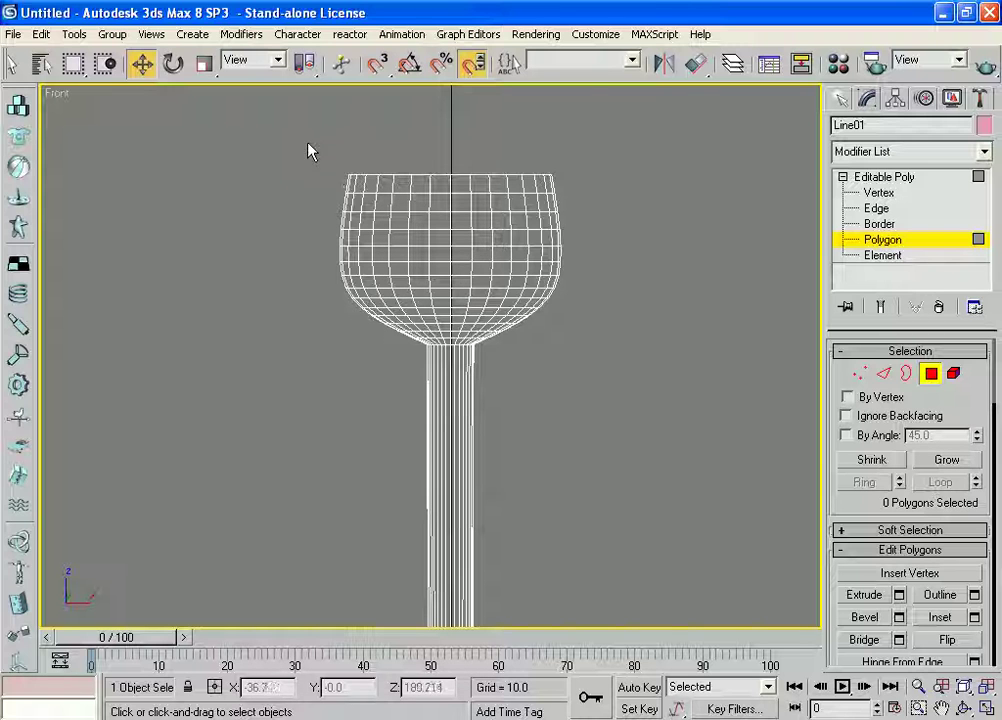
- Box-select all 448 polygons of the goblet's bowl
drag(311, 155, 362, 192)
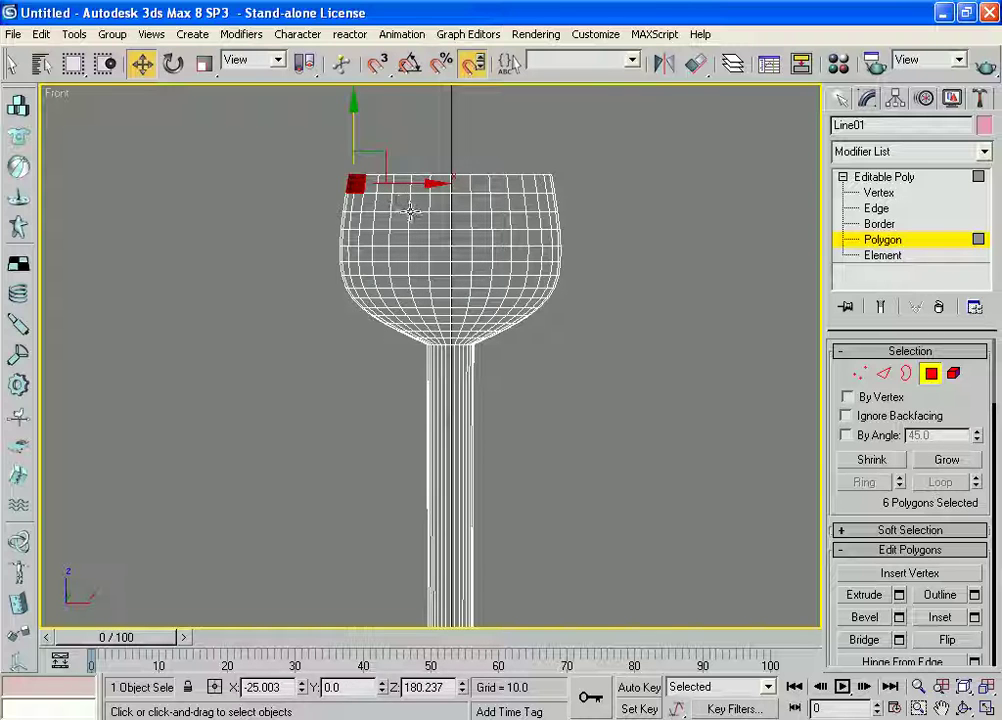
click(306, 172)
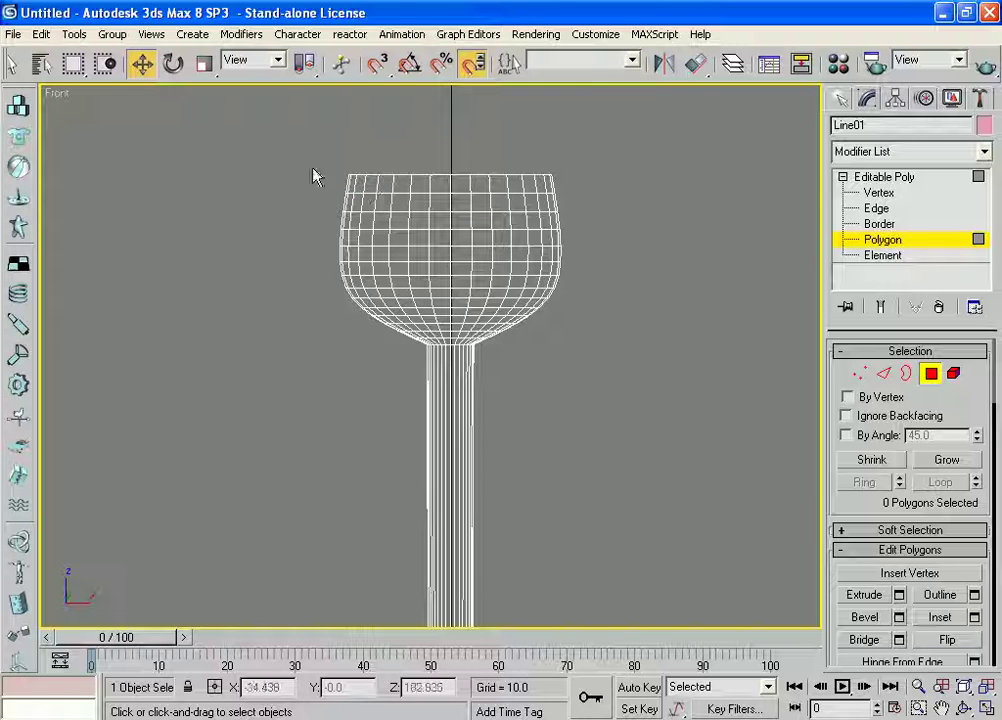
drag(315, 147, 618, 340)
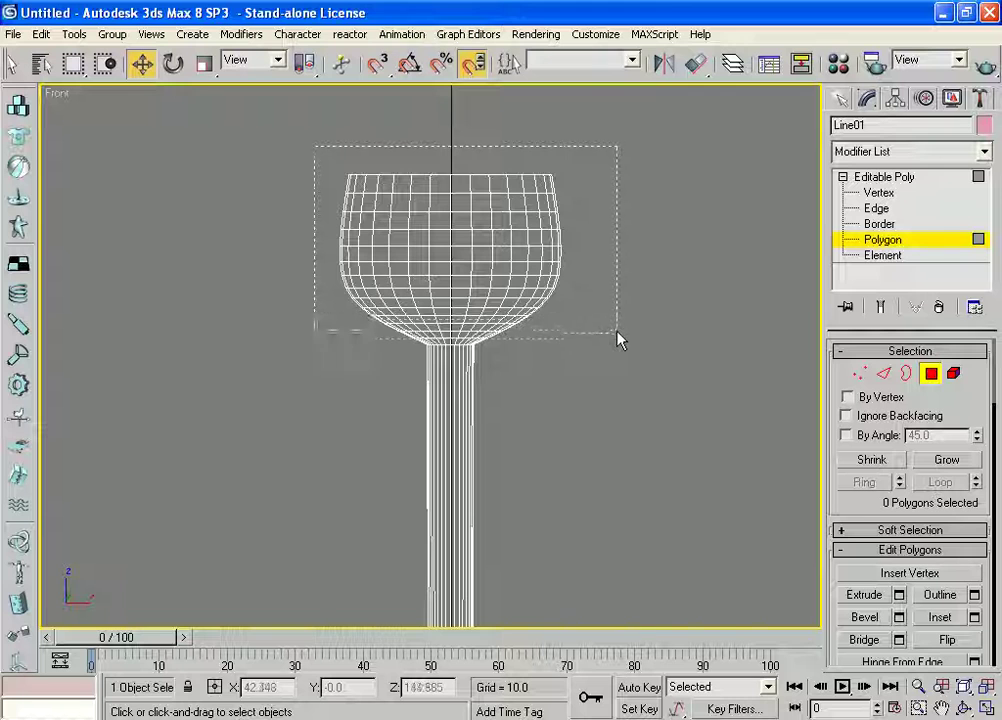
drag(618, 340, 622, 350)
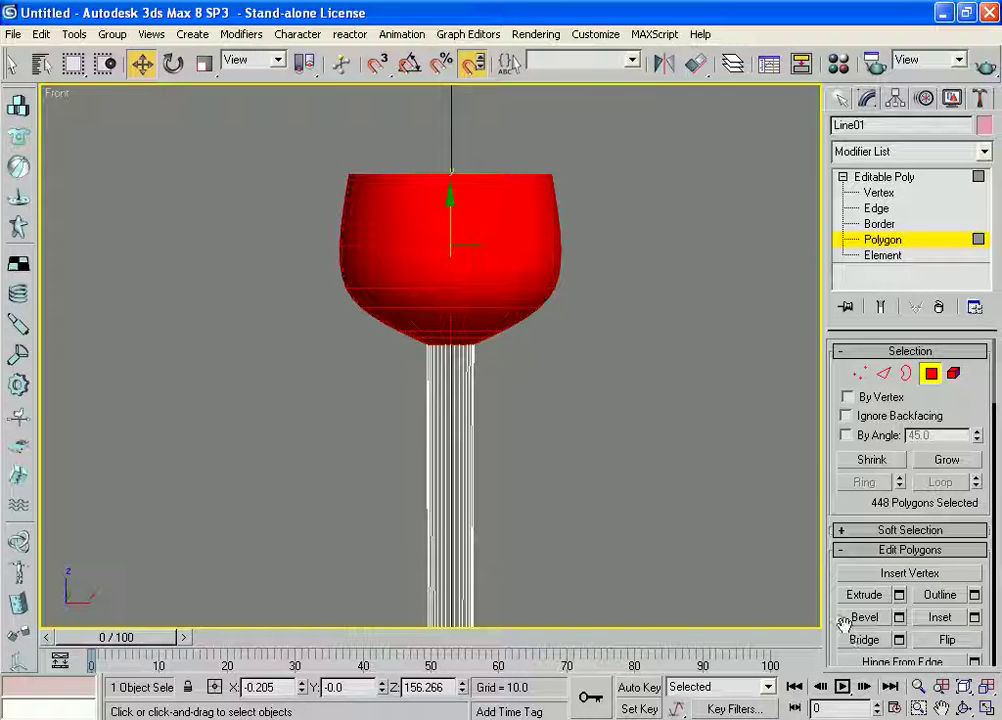
- Set the selected bowl polygons' material ID from 3 to 1
drag(832, 637, 842, 339)
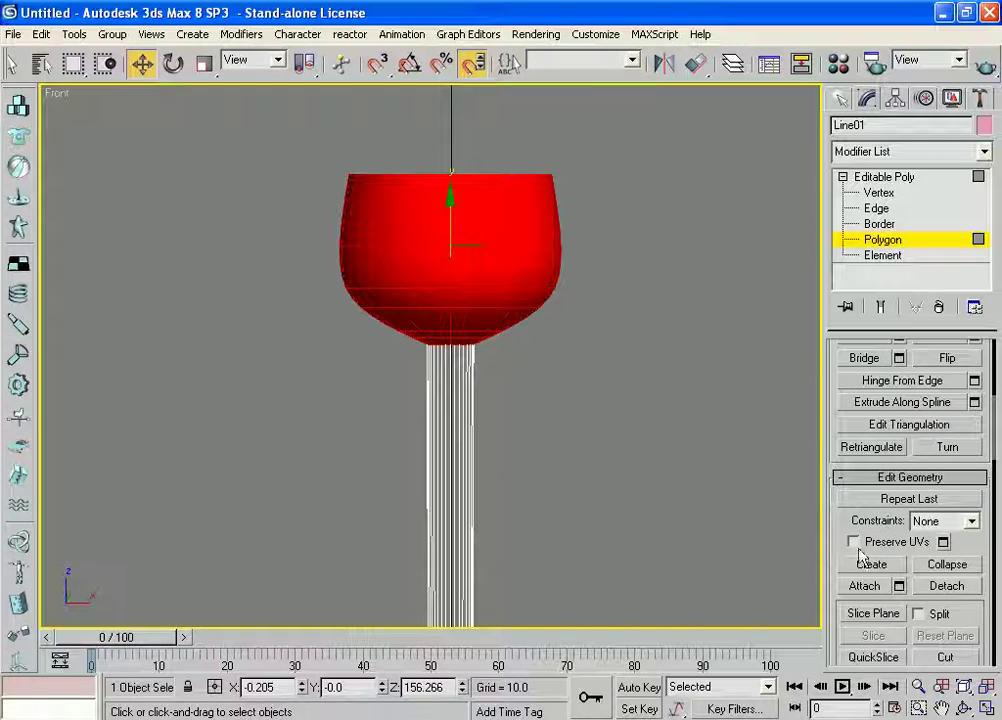
scroll(841, 494, down, 2)
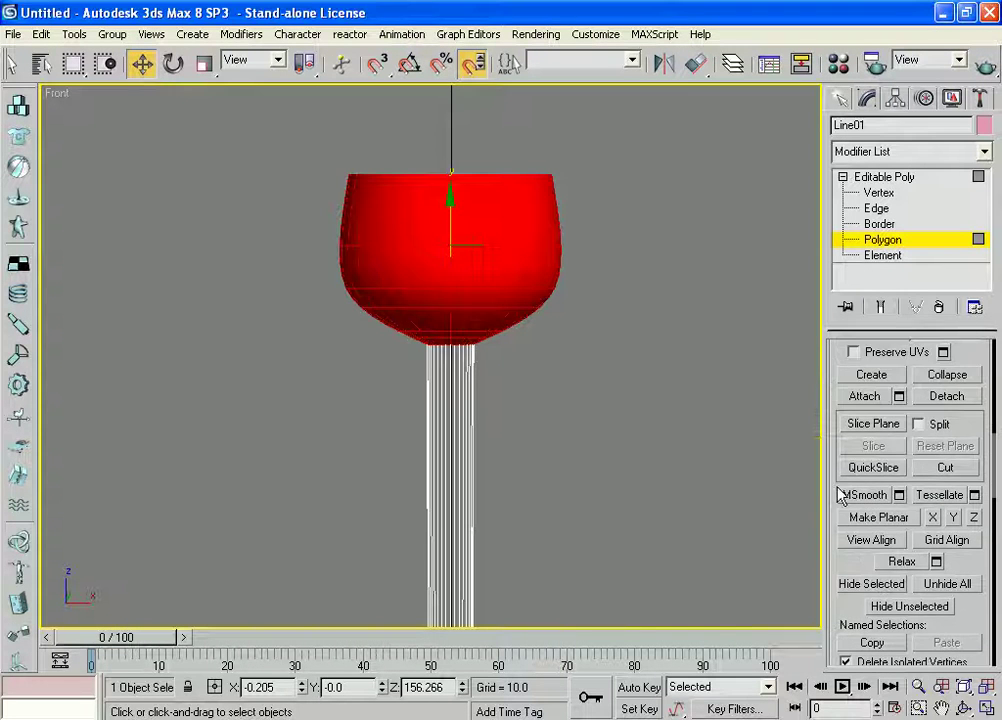
drag(839, 566, 844, 420)
scroll(843, 420, down, 2)
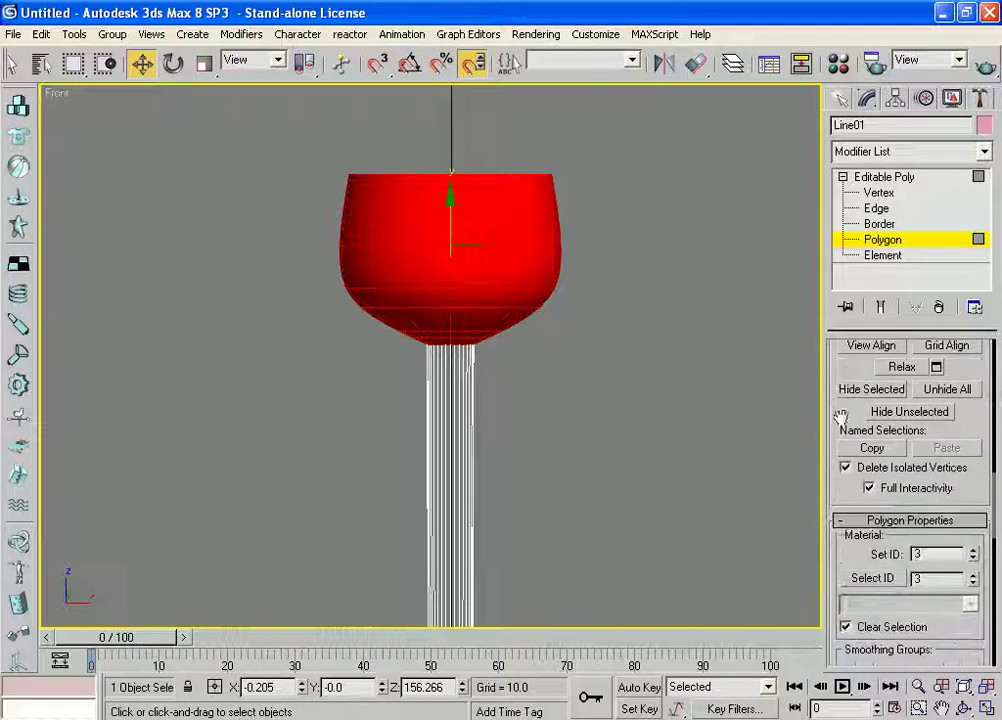
scroll(833, 490, down, 2)
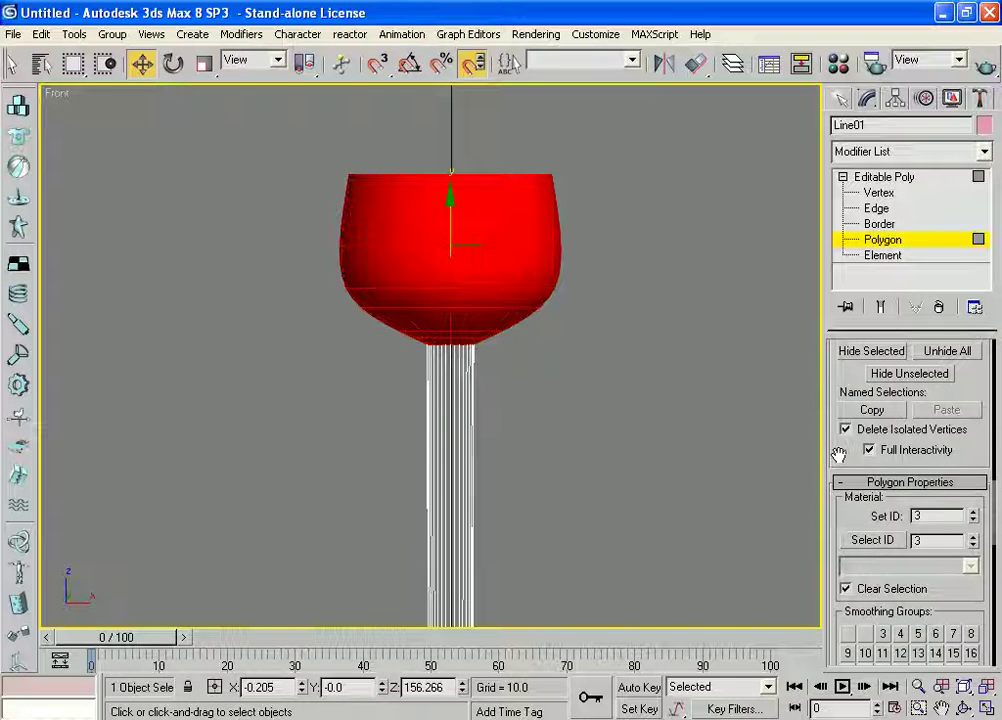
drag(839, 456, 843, 378)
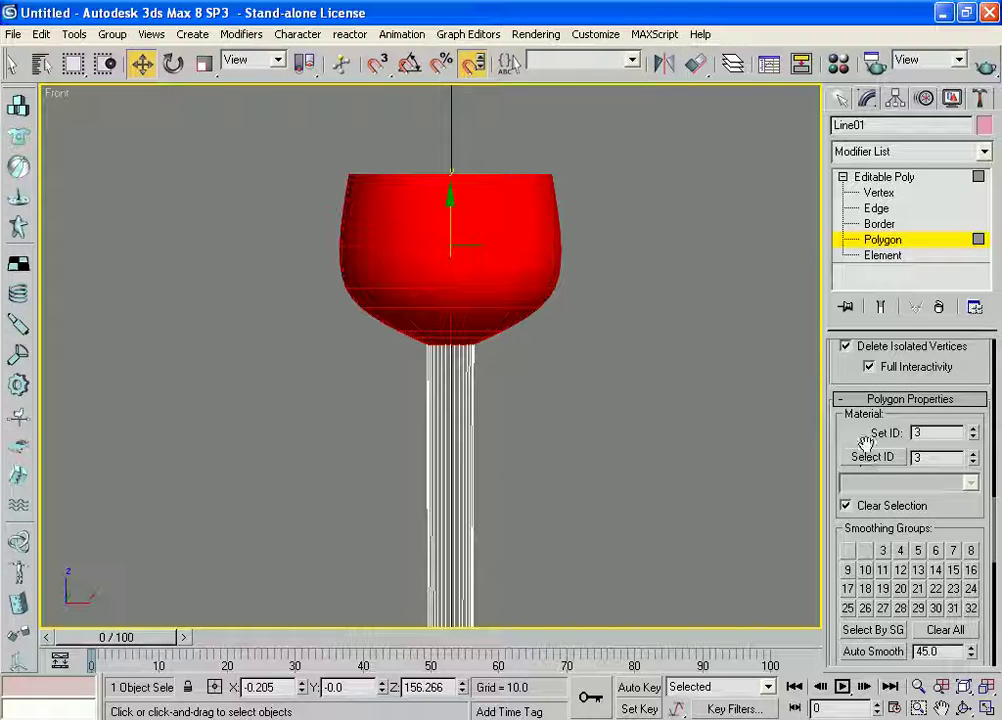
double_click(933, 430)
middle_drag(736, 428, 734, 335)
- Marquee-select the stem polygons in the Front view and set their material ID to 2
click(697, 359)
scroll(696, 350, down, 1)
scroll(660, 348, down, 2)
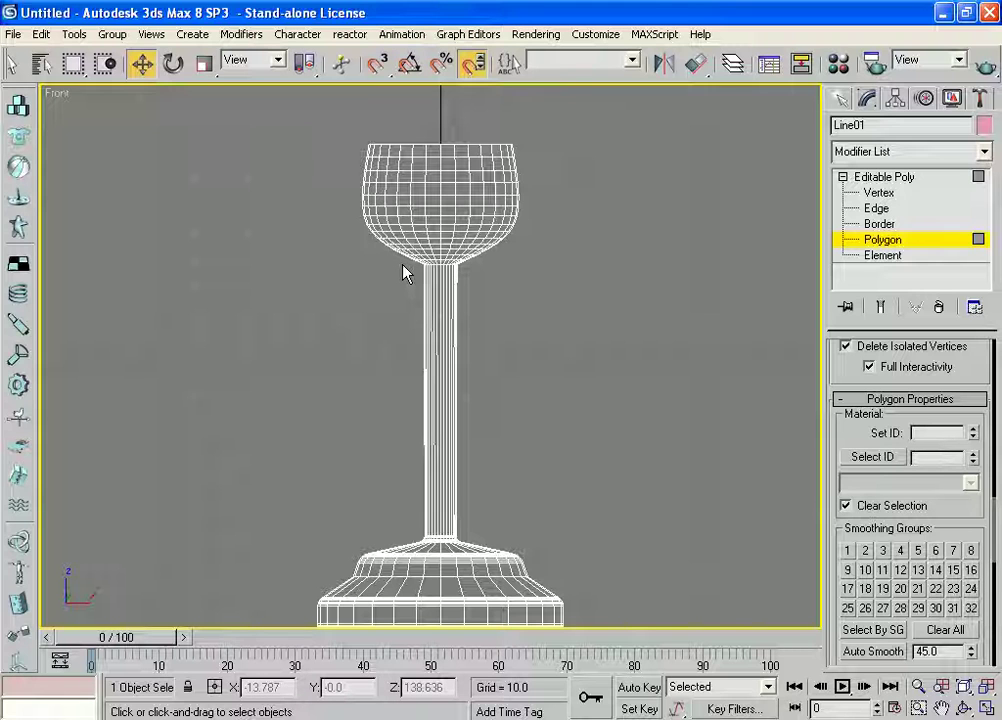
drag(403, 266, 543, 533)
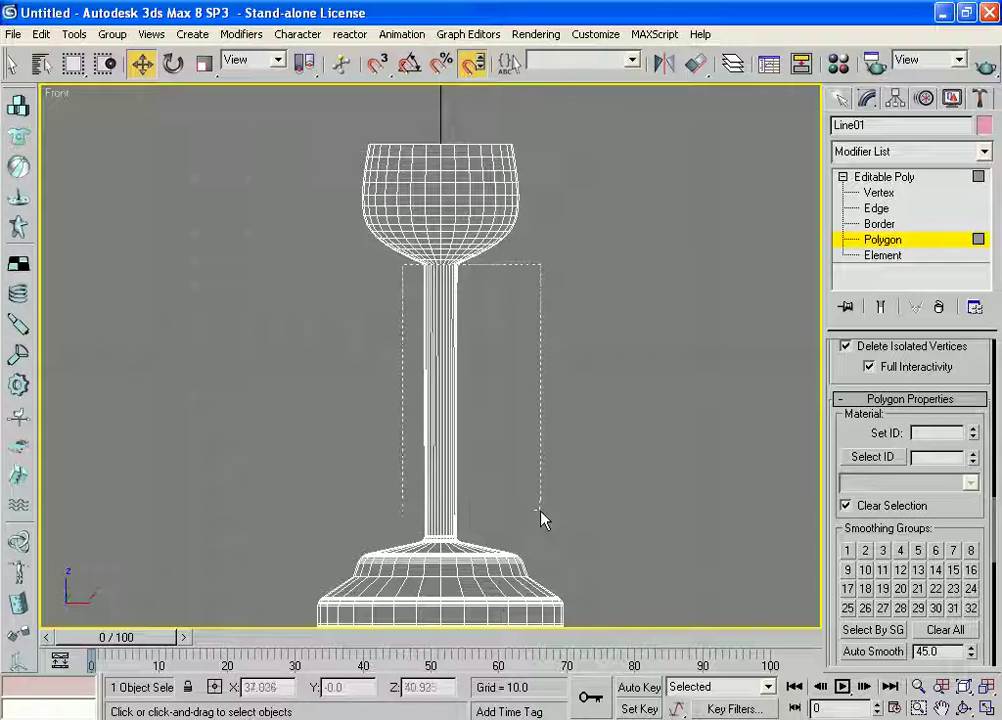
drag(543, 535, 543, 536)
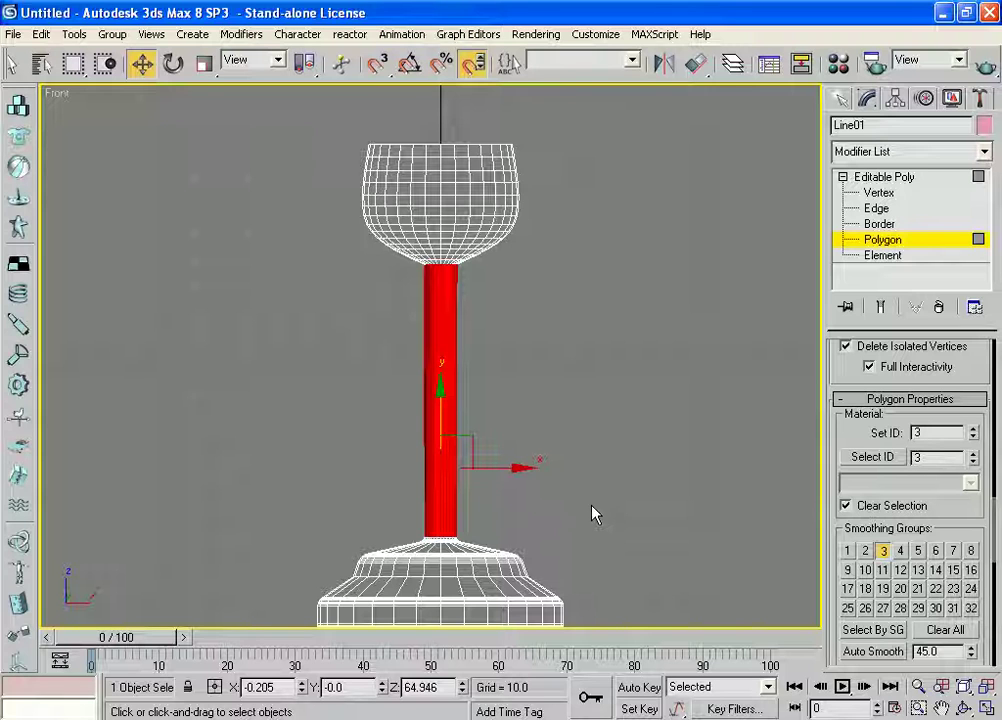
double_click(914, 432)
text(2)
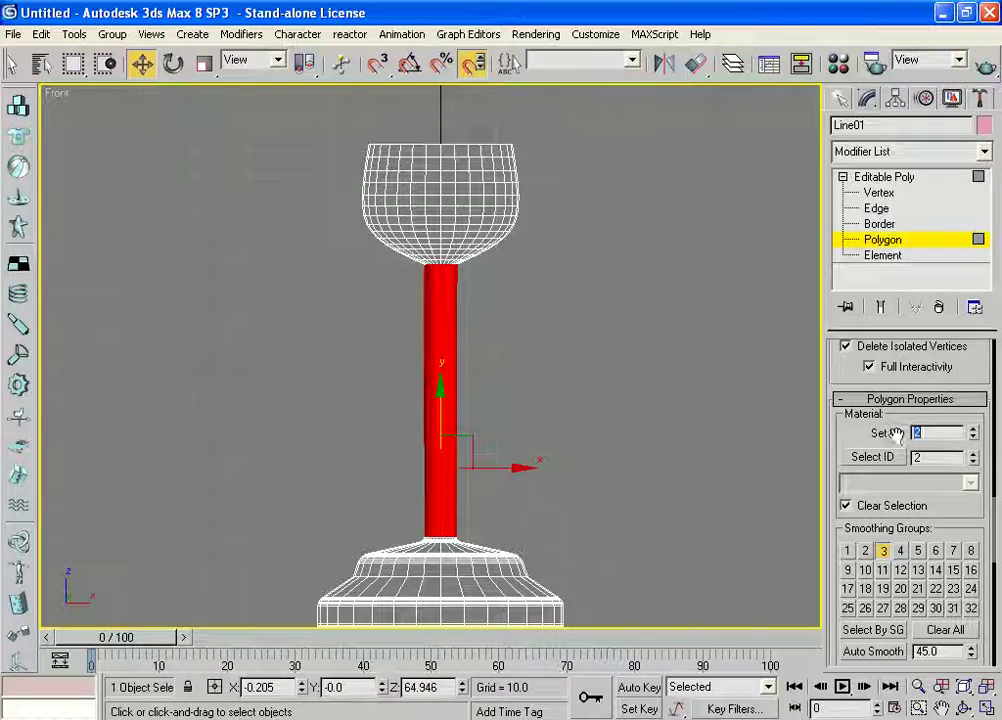
middle_drag(689, 517, 683, 388)
scroll(681, 388, up, 1)
scroll(708, 395, up, 1)
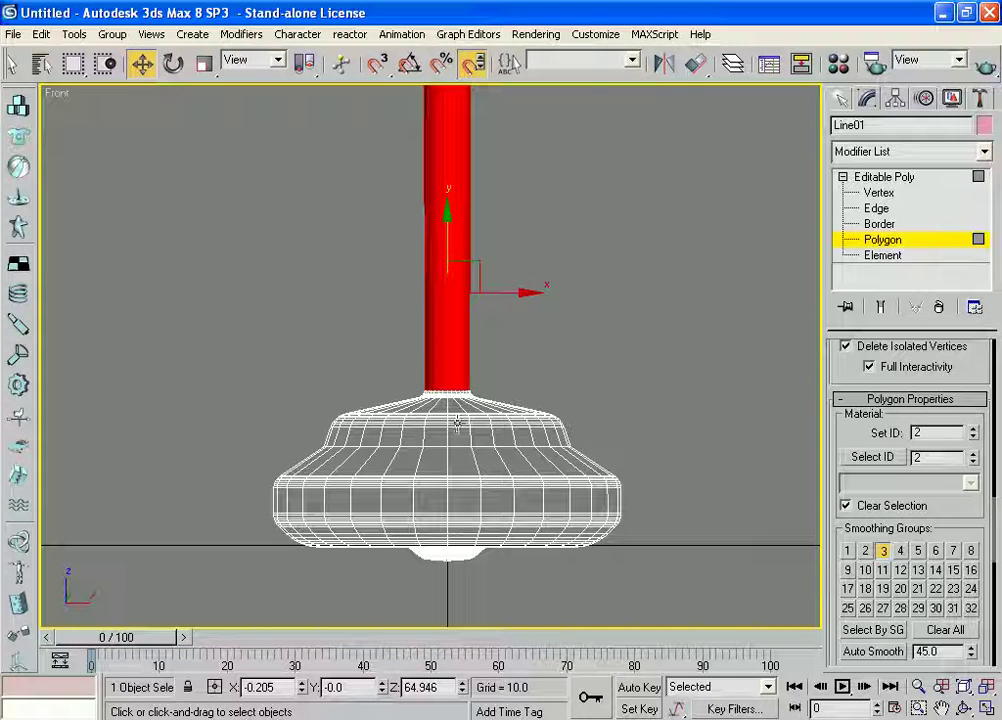
- Select the base's upper tier polygons, set their material ID to 3, then deselect
click(294, 387)
drag(265, 395, 651, 488)
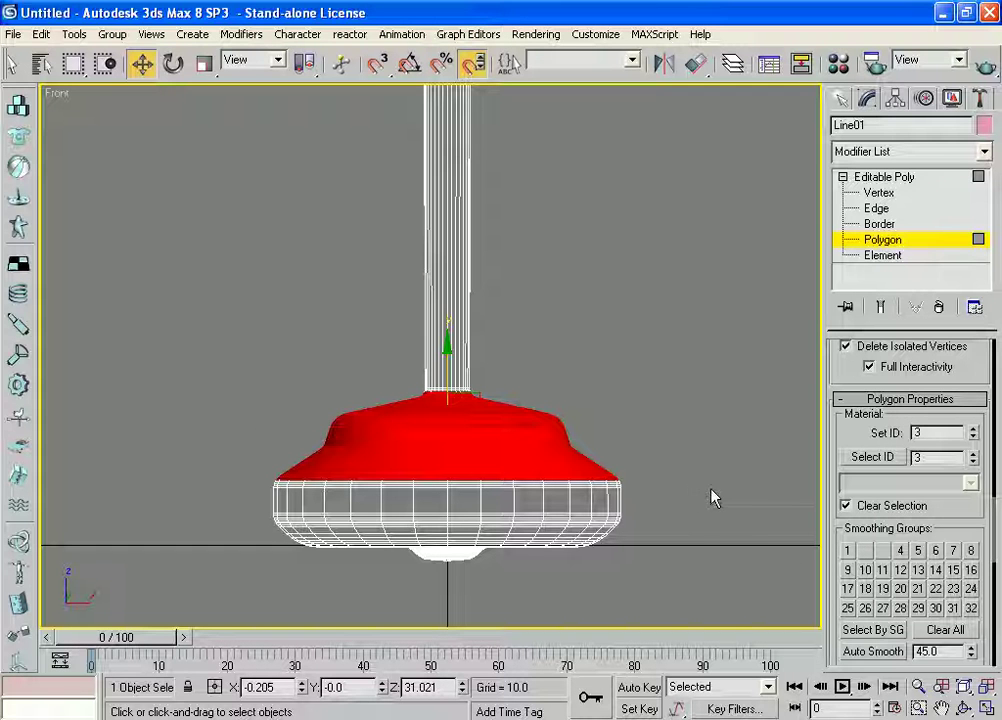
double_click(930, 433)
key(BackSpace)
text(3)
key(Return)
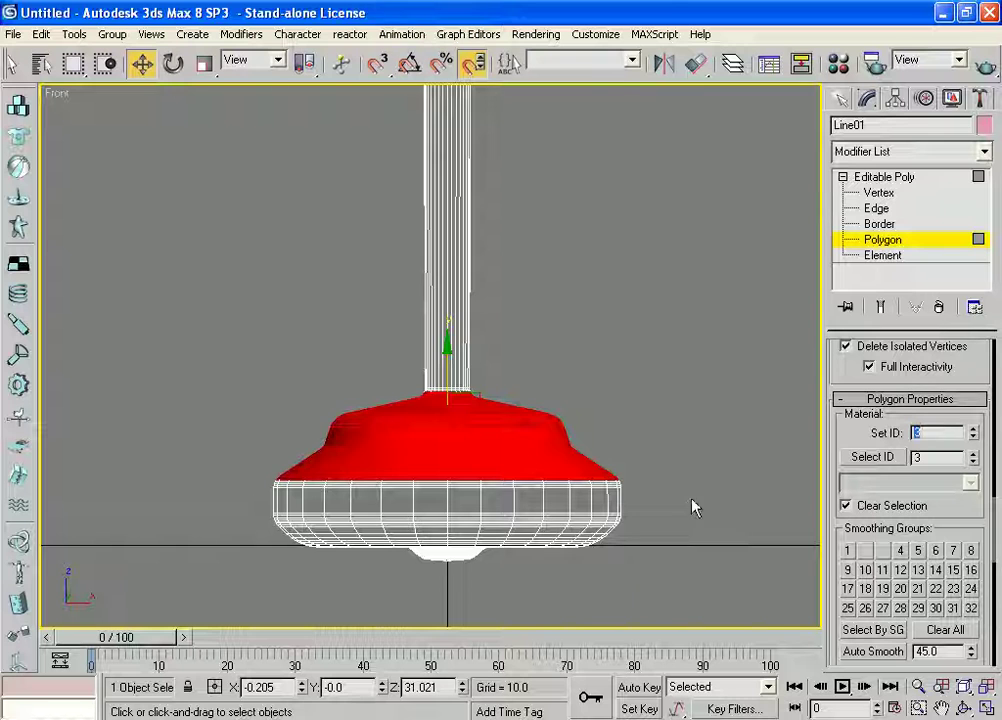
middle_drag(691, 505, 685, 412)
scroll(745, 393, up, 5)
scroll(745, 393, down, 3)
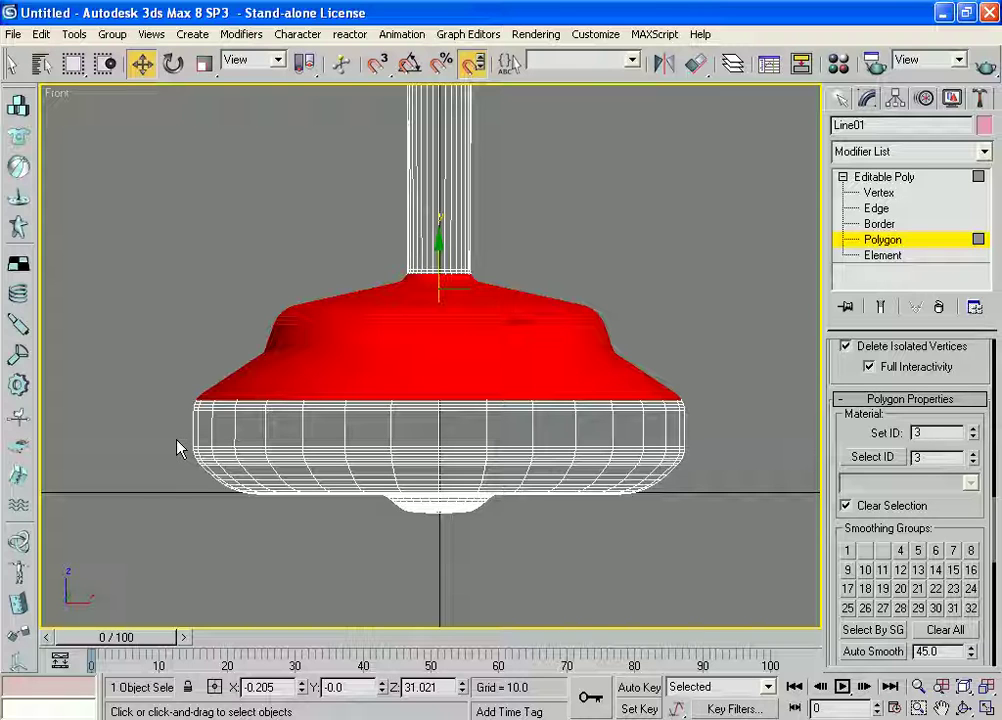
click(164, 418)
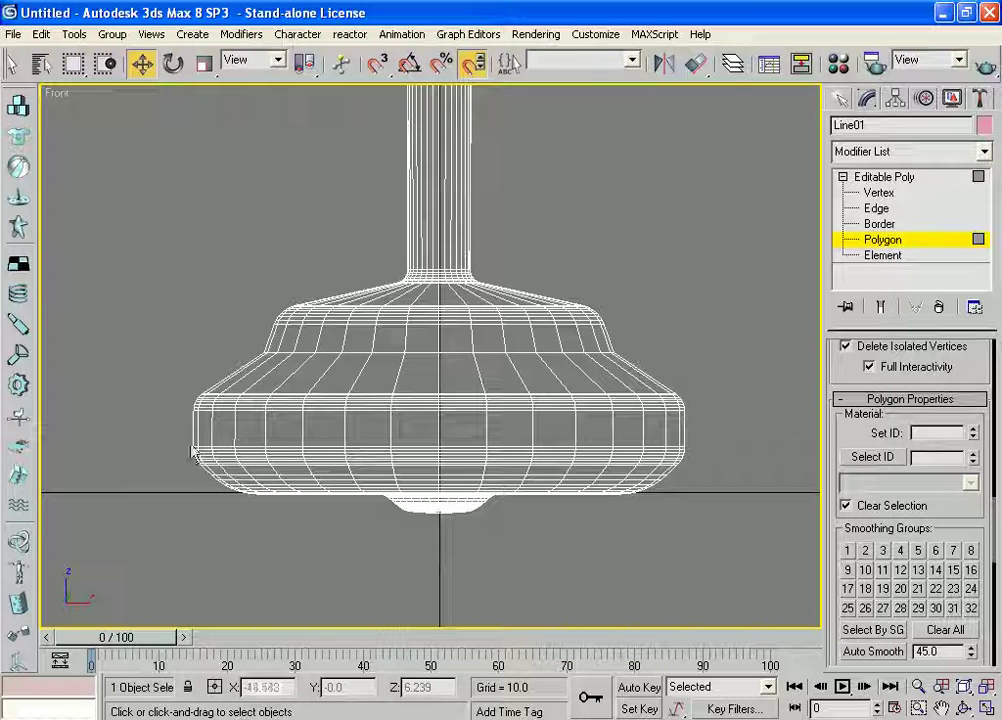
- Select the base's middle band polygons and give them material ID 4
drag(172, 402, 683, 481)
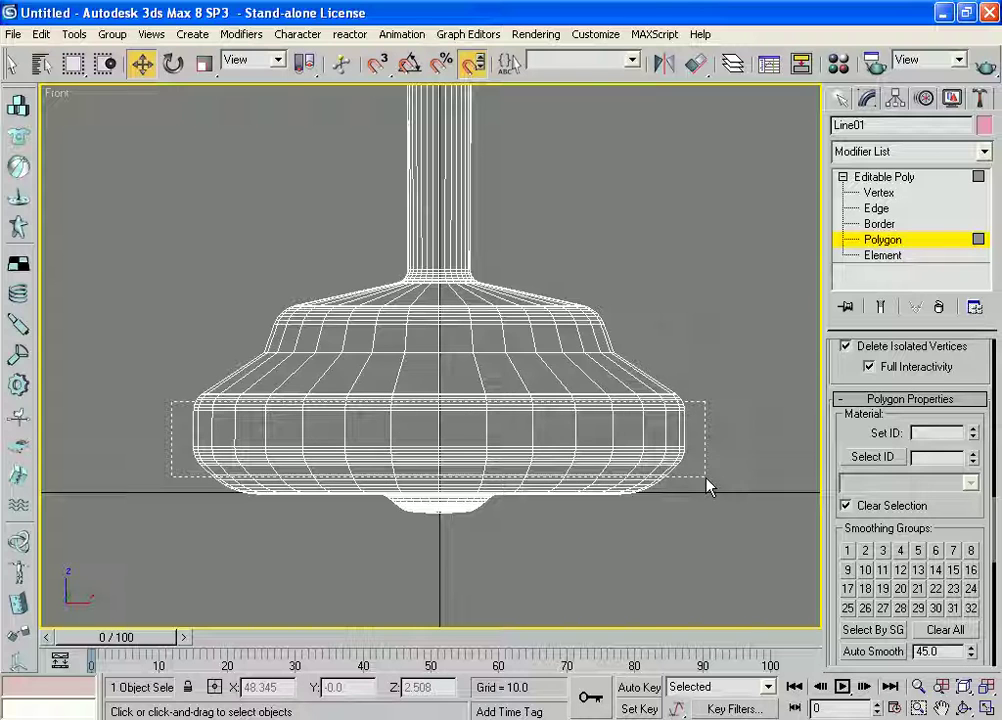
drag(683, 488, 705, 484)
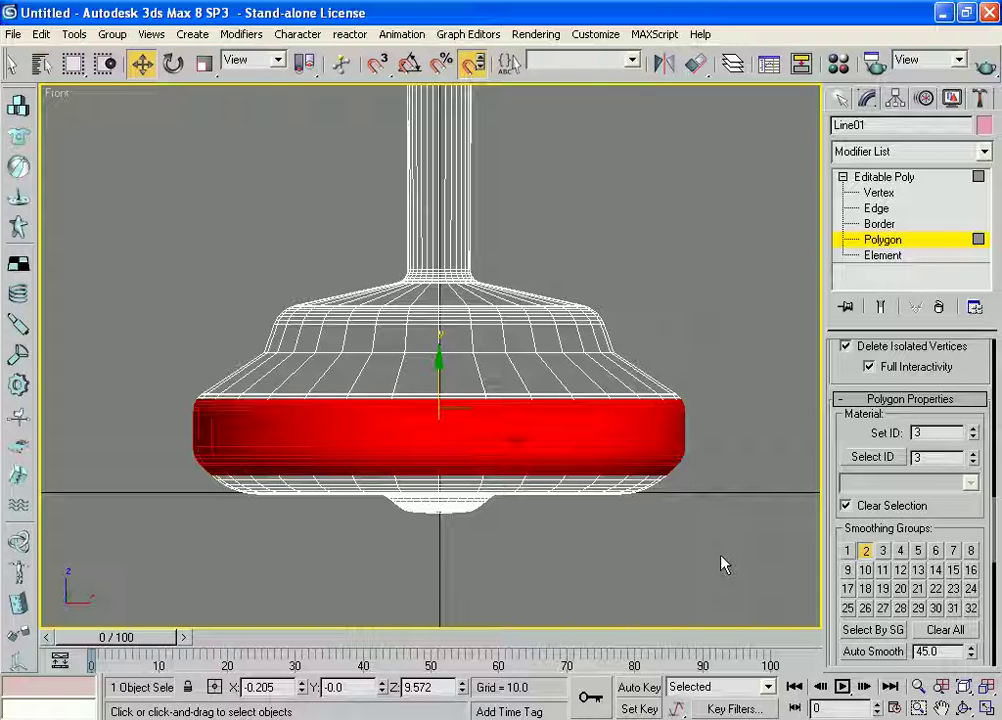
drag(935, 432, 886, 431)
key(Return)
click(611, 561)
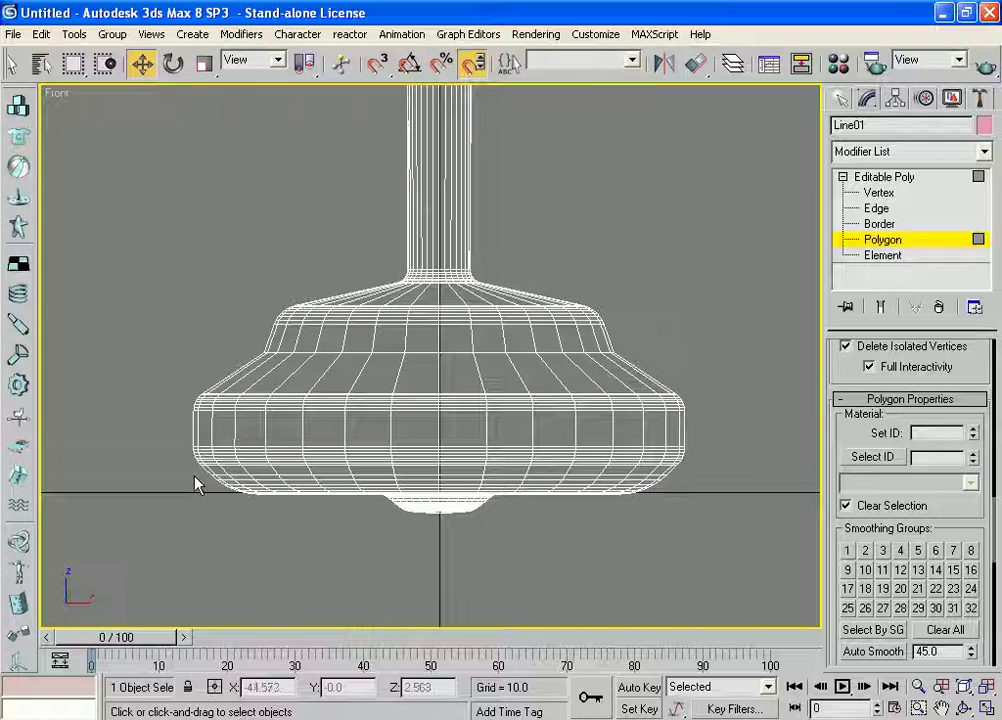
- Select the bottom polygons of the base and give them material ID 5
drag(200, 486, 613, 569)
click(613, 569)
mouse_move(202, 478)
mouse_down()
mouse_move(405, 550)
mouse_move(707, 593)
mouse_up()
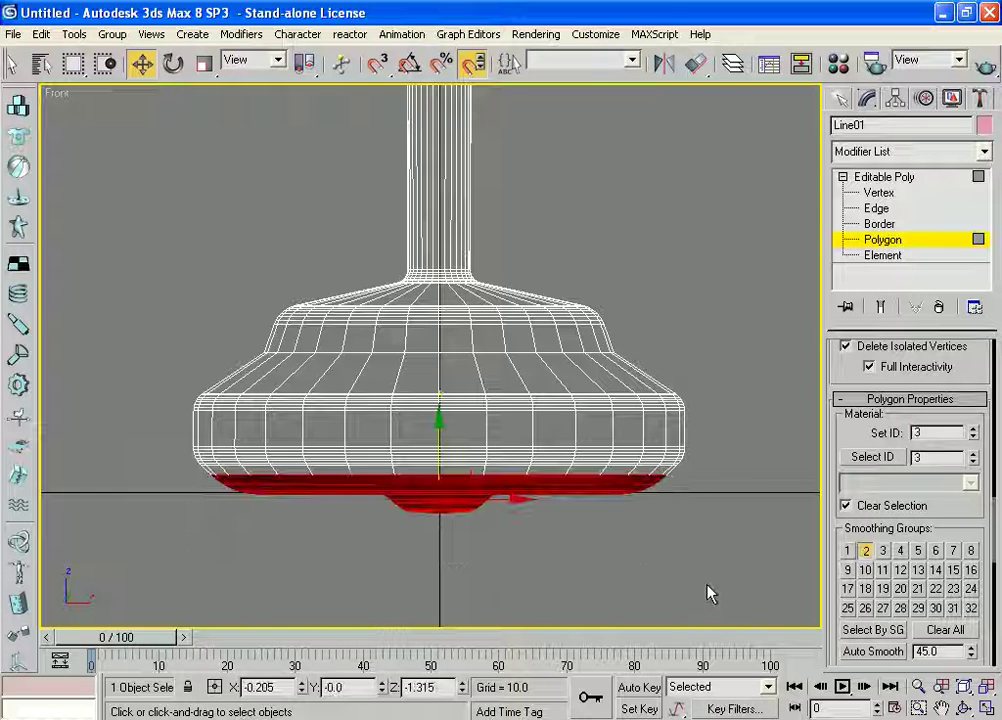
click(183, 480)
mouse_move(194, 470)
mouse_down()
mouse_move(338, 523)
mouse_move(530, 561)
mouse_move(686, 572)
mouse_up()
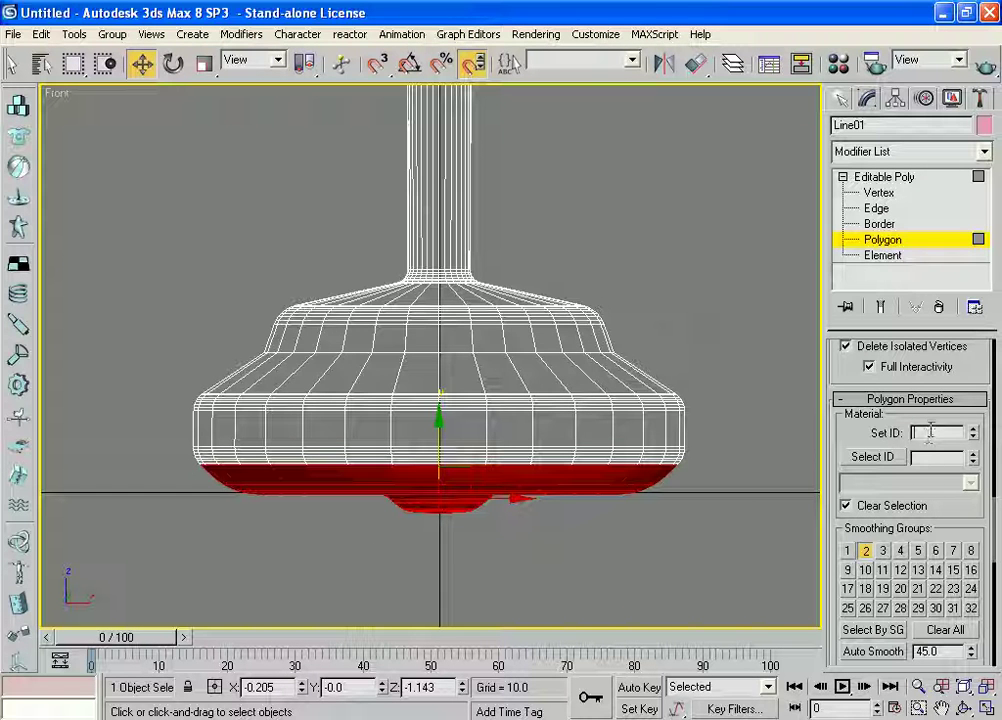
text(5)
key(Return)
click(677, 245)
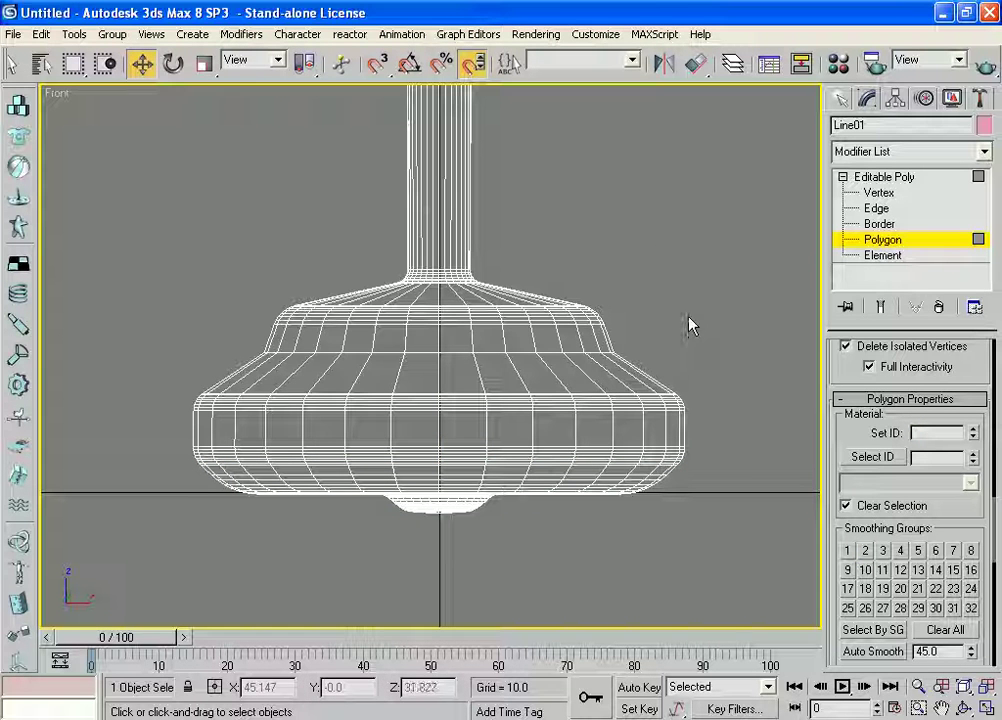
- Exit Polygon sub-object level and switch to the shaded Perspective view
click(882, 178)
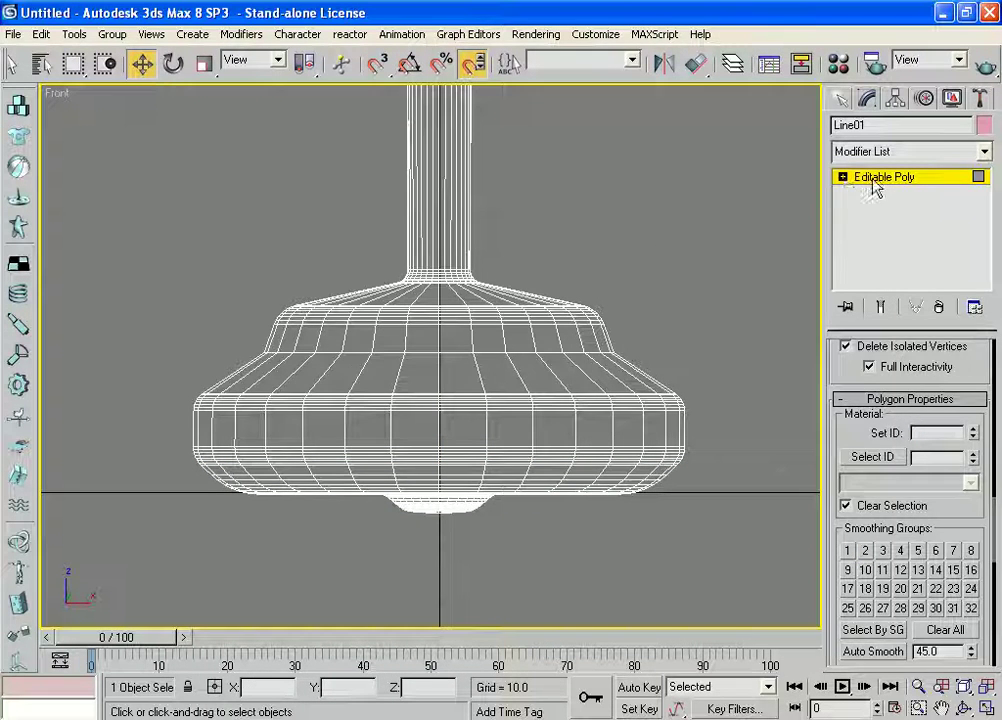
key(p)
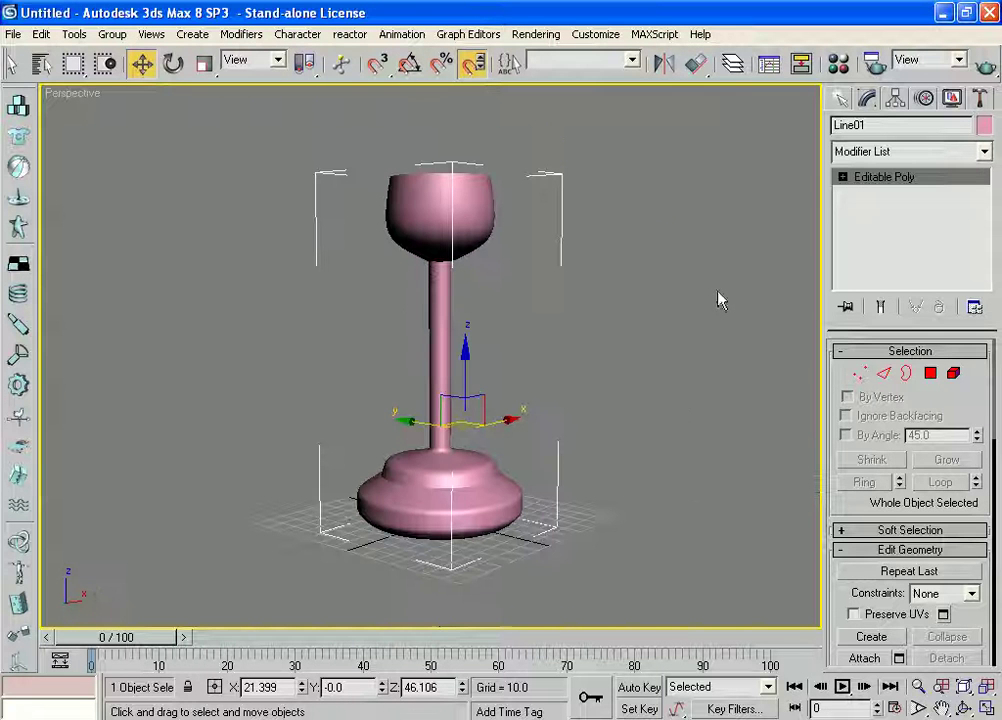
click(664, 479)
scroll(680, 403, up, 5)
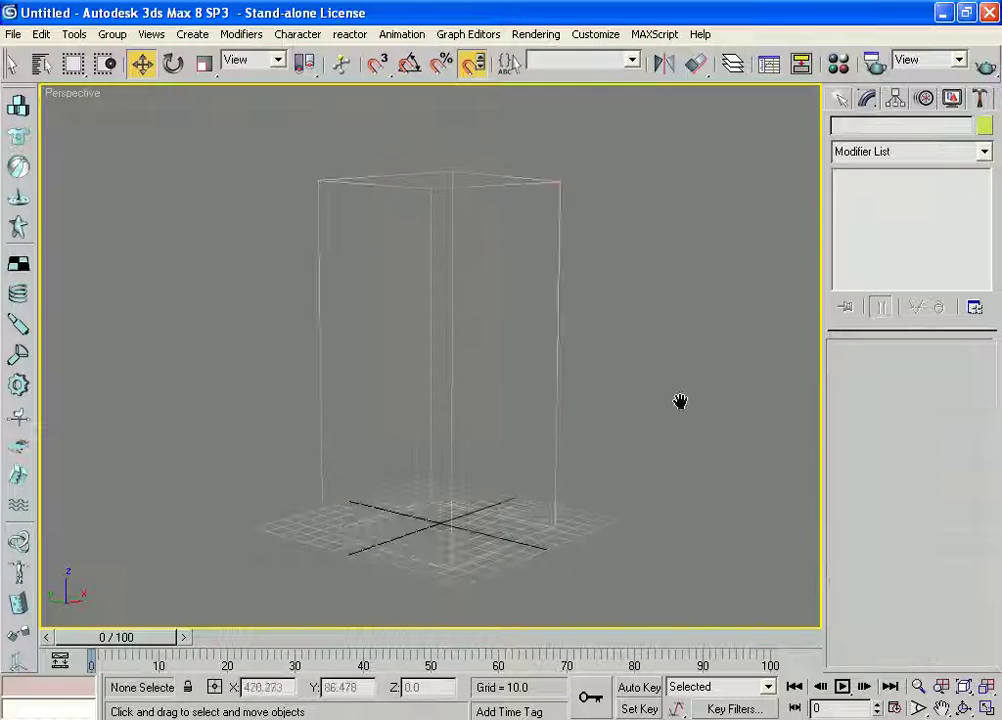
scroll(687, 429, down, 5)
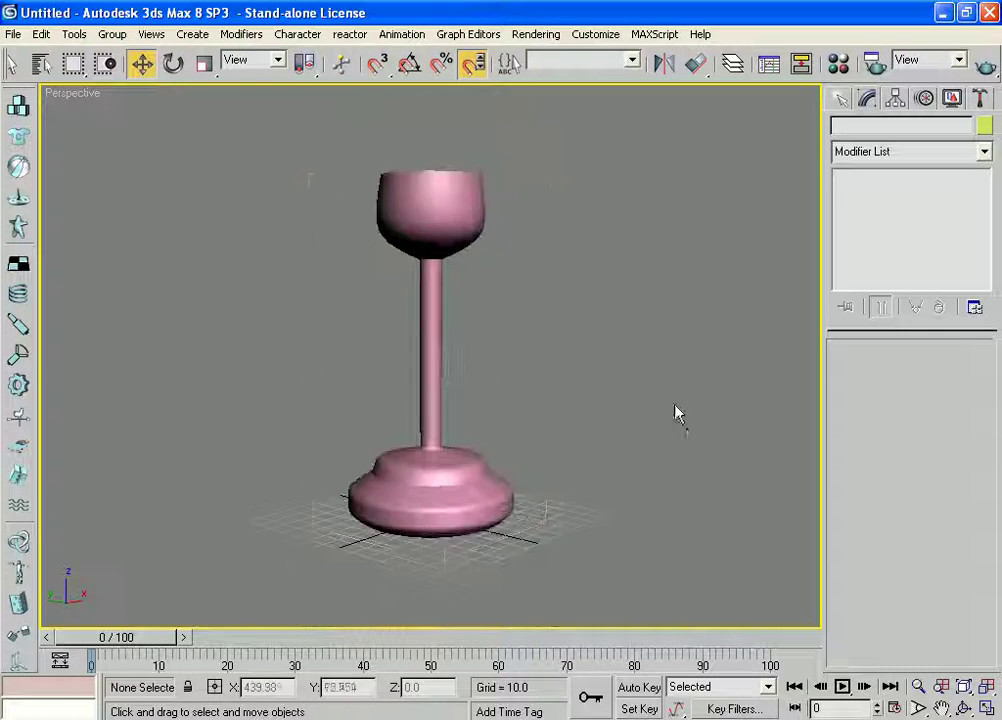
scroll(668, 428, up, 3)
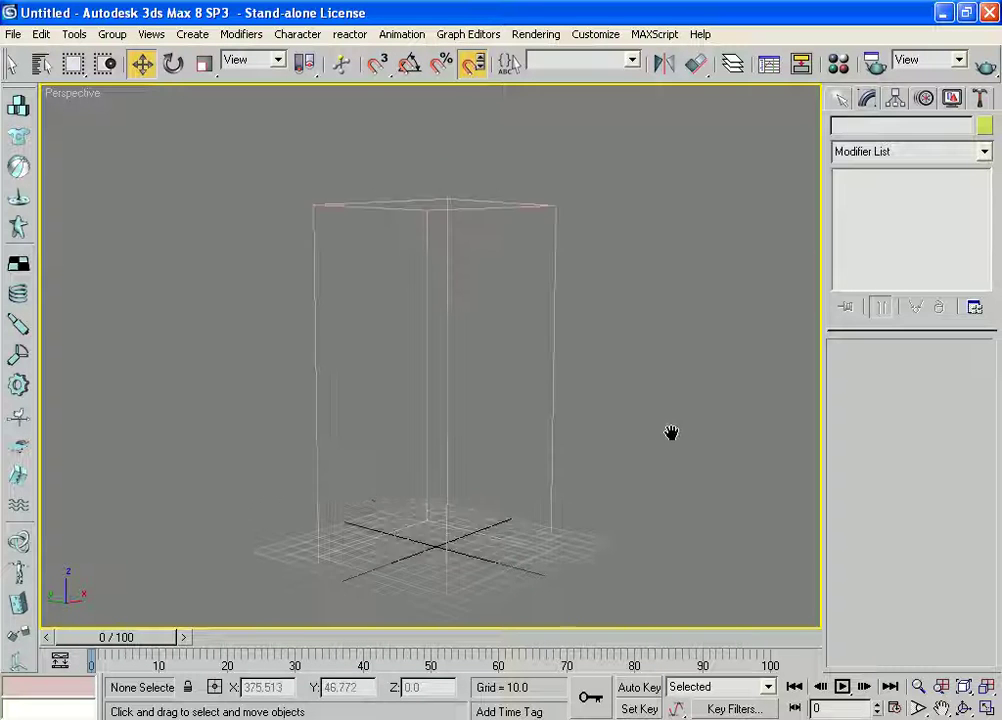
scroll(662, 435, down, 3)
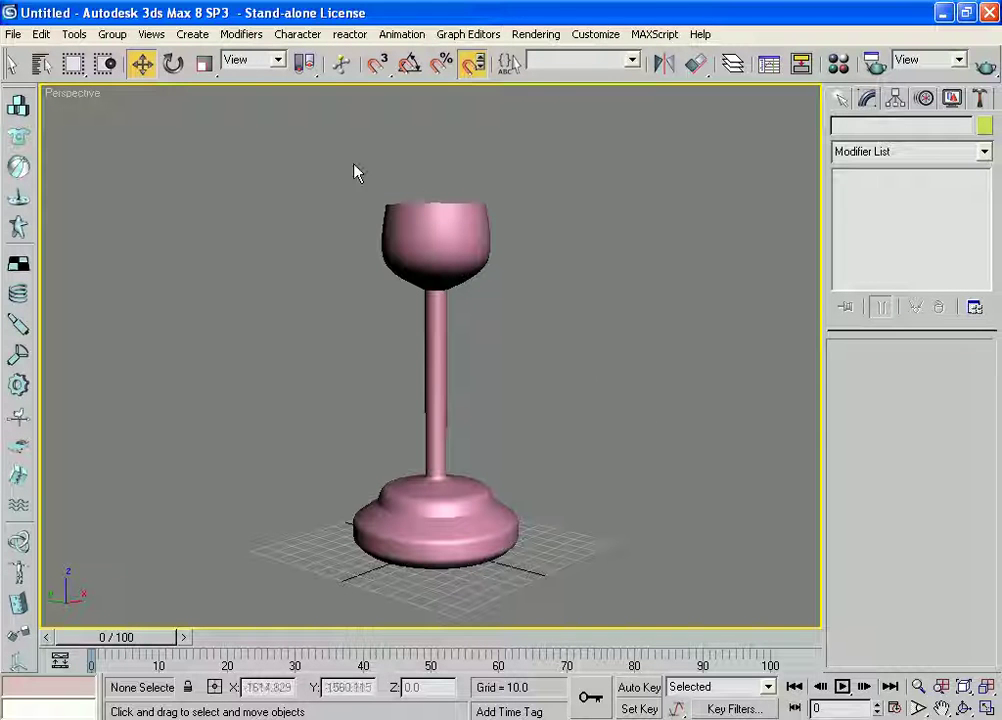
right_click(462, 148)
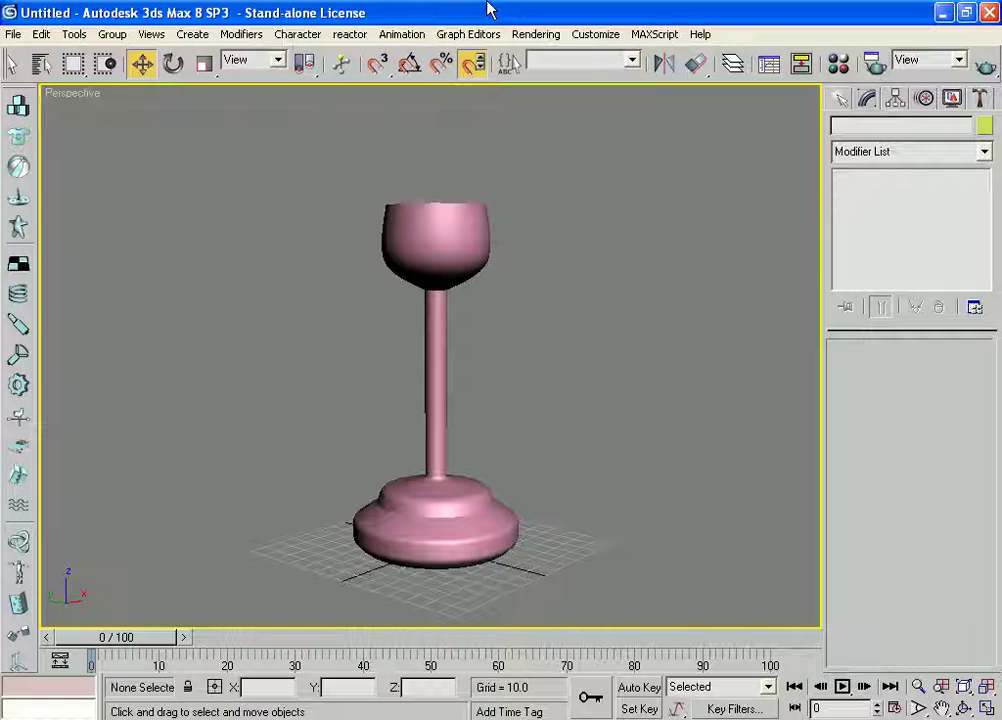
- Orbit around, select the goblet and zoom to frame it
alt+middle_drag(552, 351, 572, 333)
scroll(608, 347, up, 3)
scroll(620, 347, down, 4)
scroll(608, 358, up, 1)
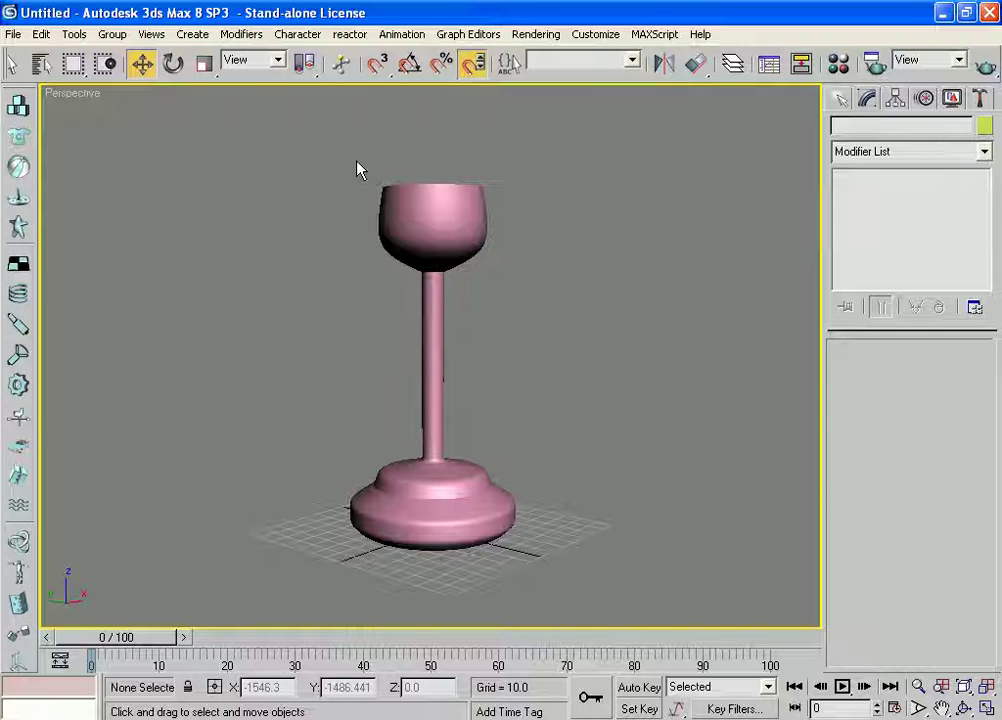
click(455, 250)
scroll(455, 250, up, 2)
key(z)
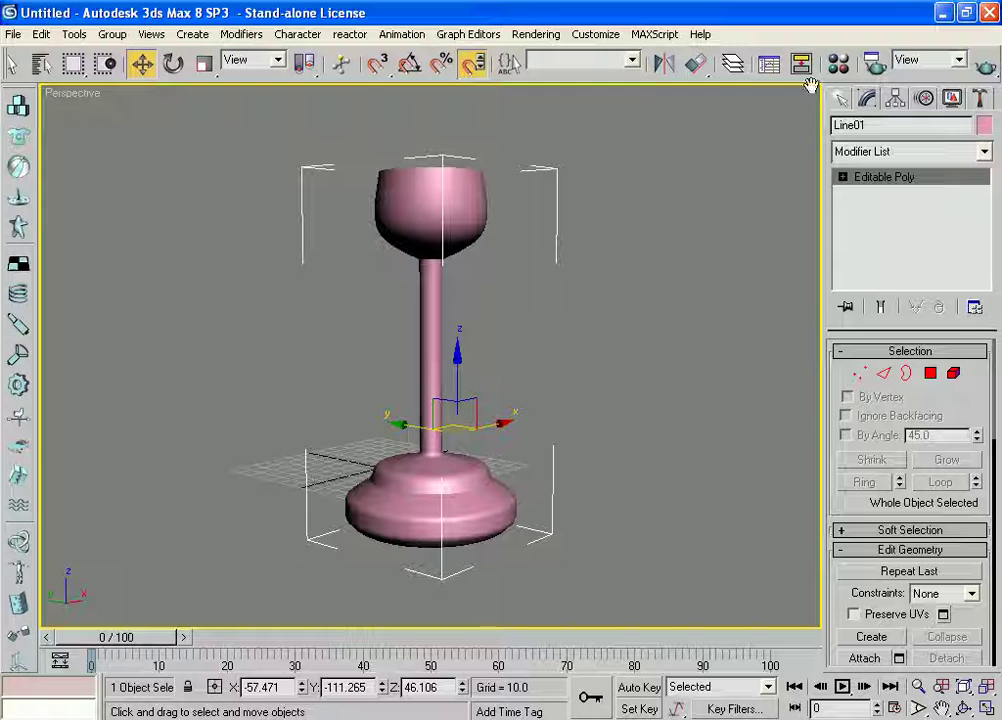
- Change Material Editor slot 01 to Multi/Sub-Object, discarding the old material
click(839, 64)
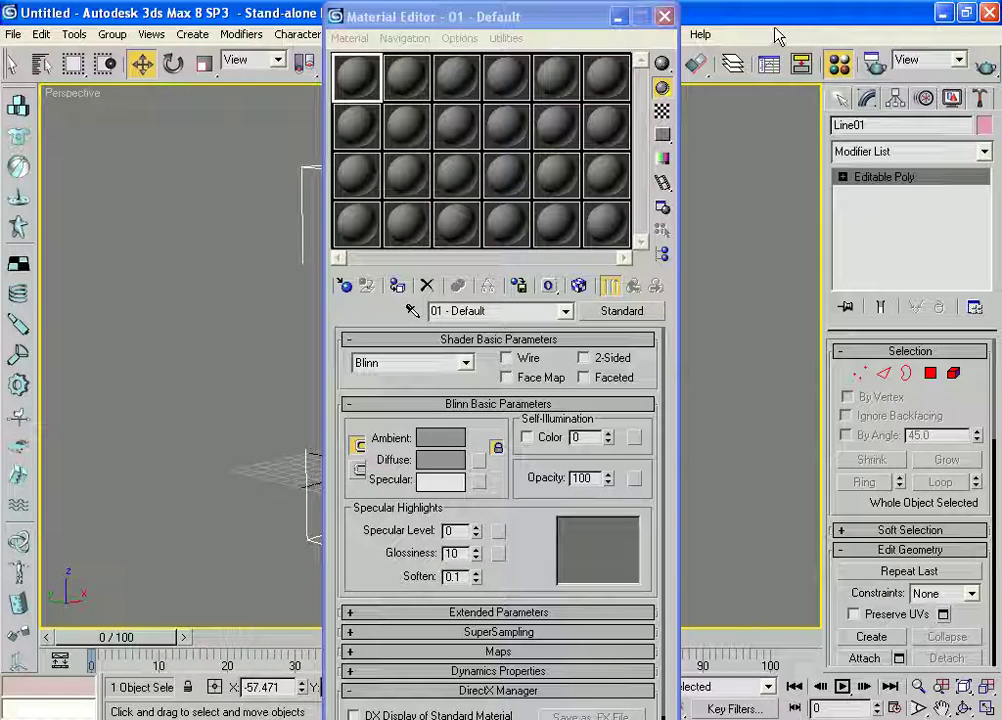
mouse_move(580, 22)
mouse_down()
mouse_move(735, 45)
mouse_move(738, 26)
mouse_up()
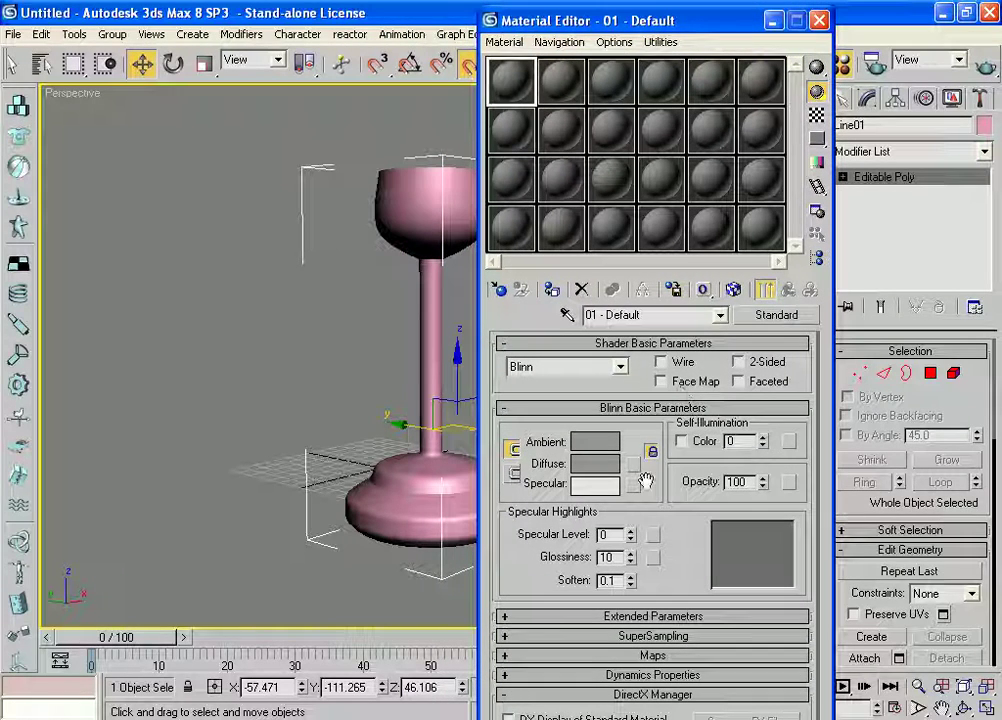
click(782, 314)
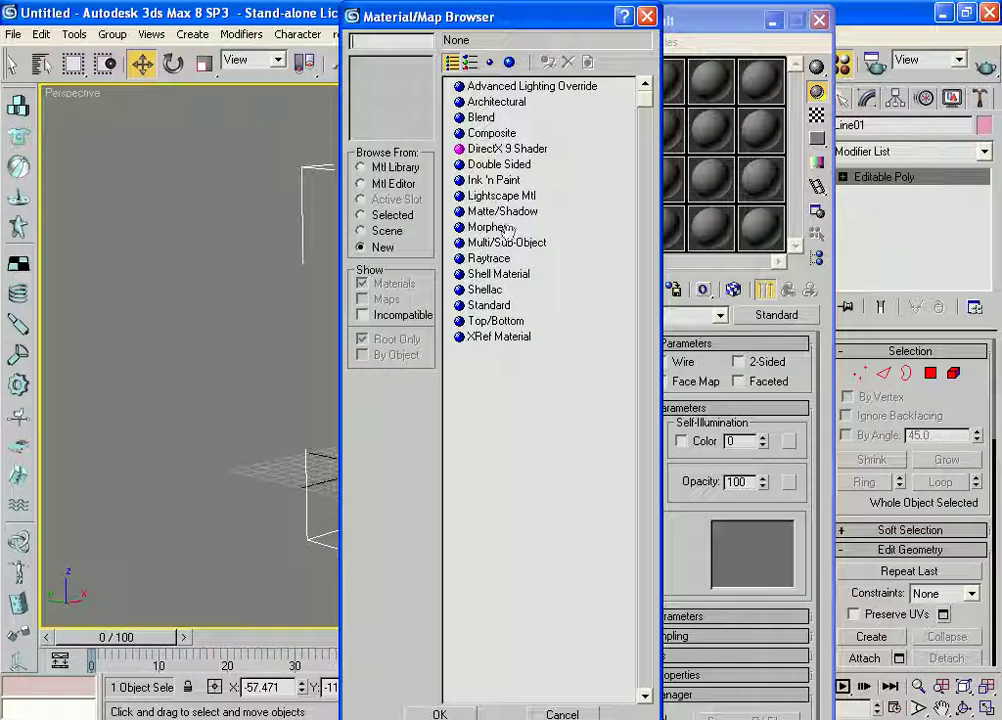
click(505, 245)
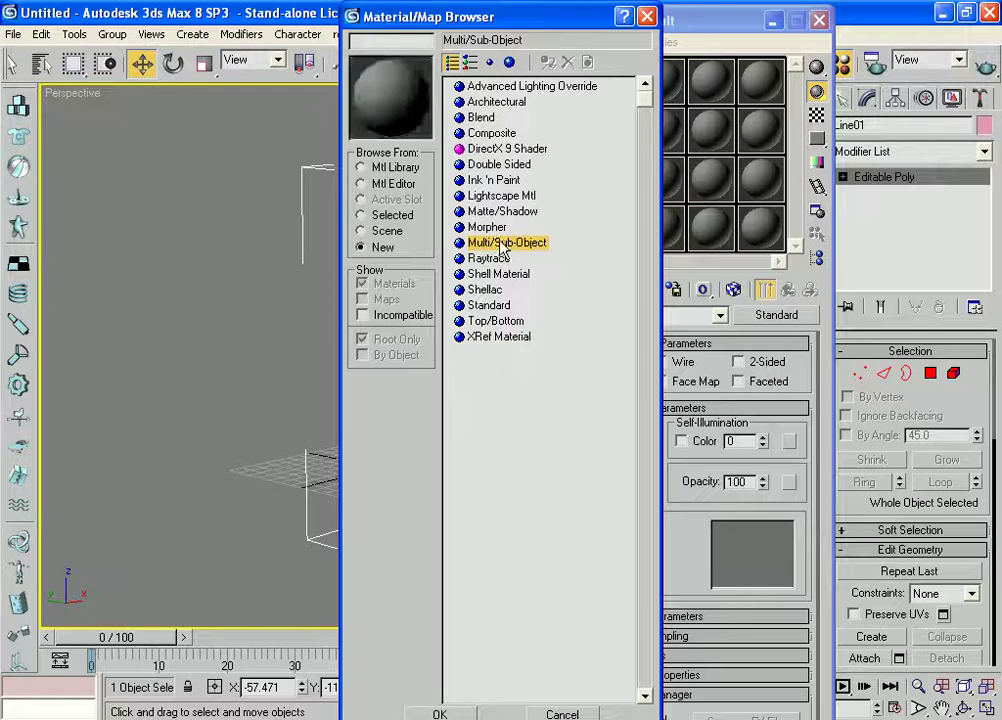
double_click(505, 247)
click(434, 367)
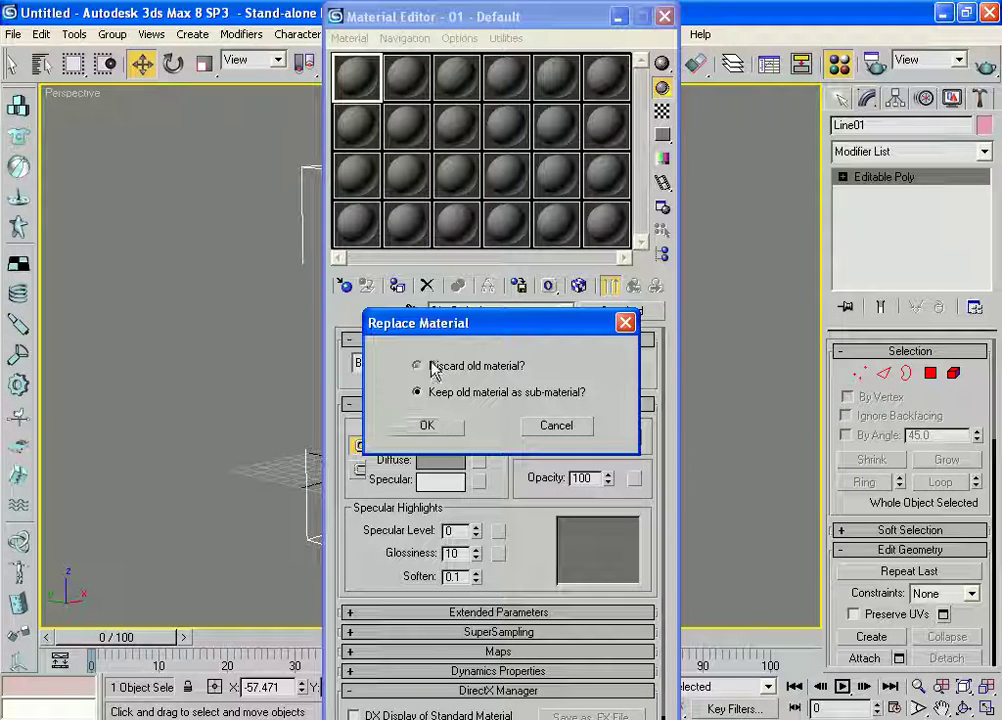
click(443, 438)
mouse_move(582, 18)
mouse_down()
mouse_move(828, 28)
mouse_move(823, 18)
mouse_up()
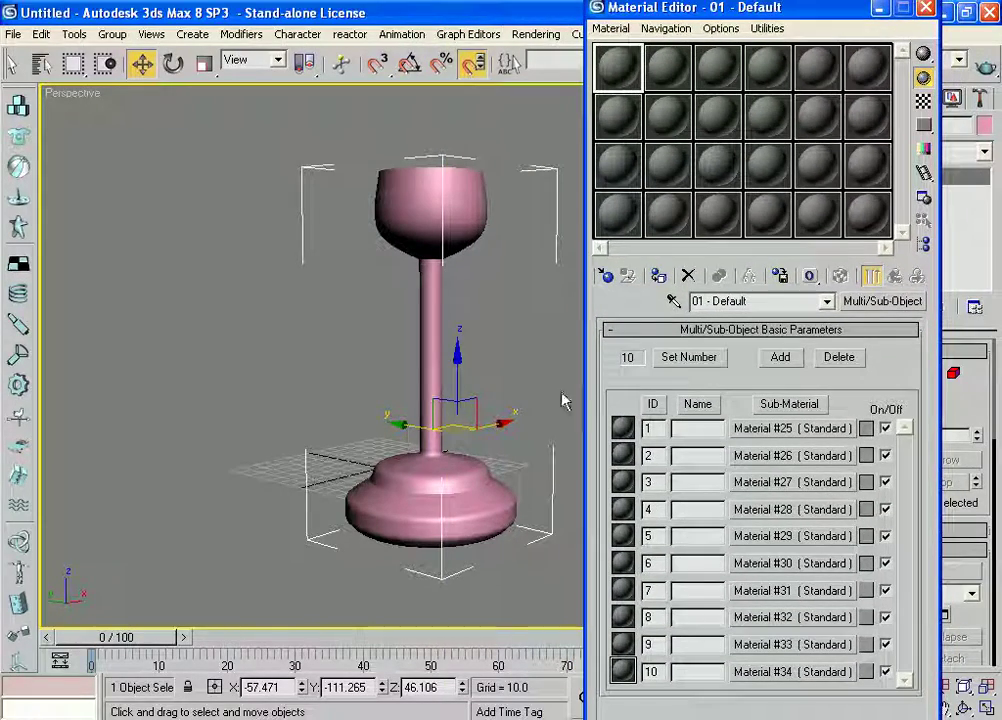
key(F4)
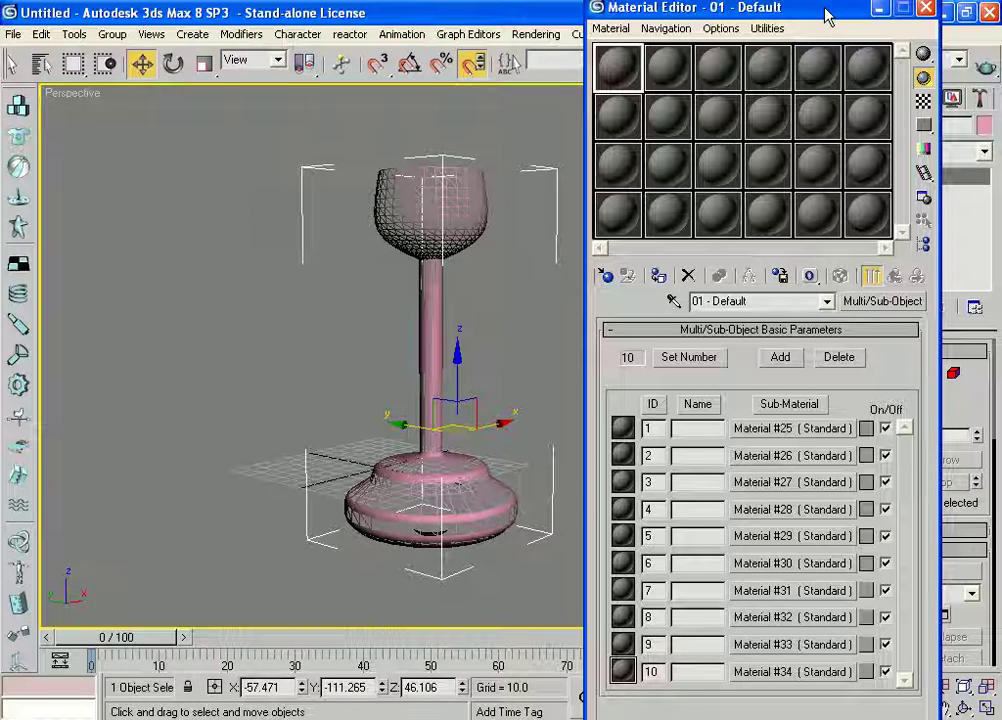
drag(825, 9, 812, 31)
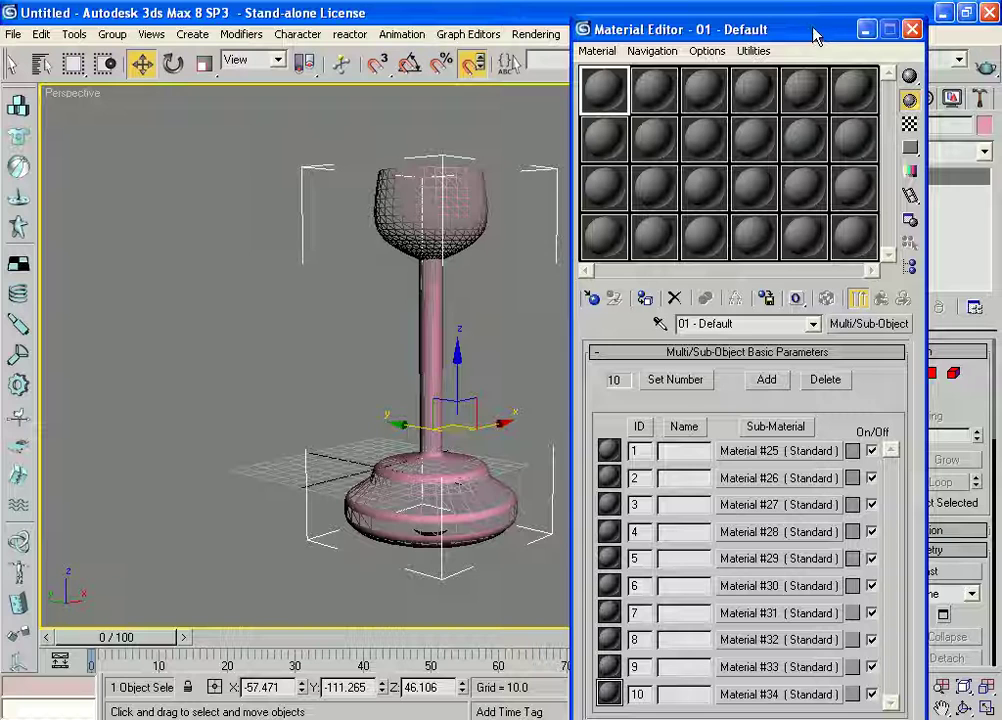
drag(813, 31, 817, 28)
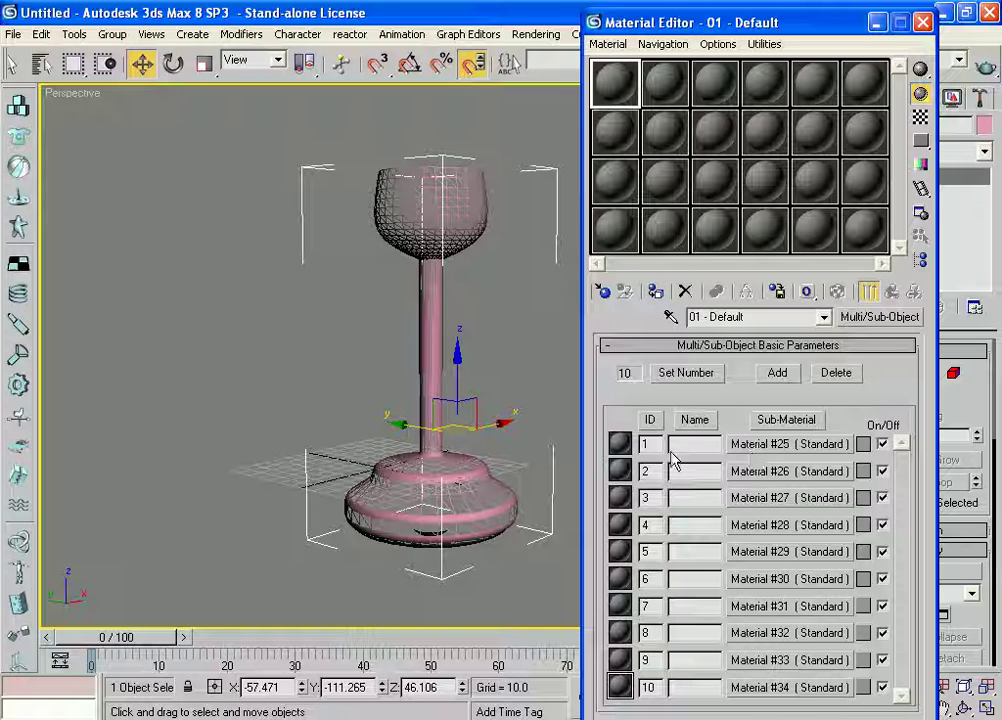
- Set sub-material #25's colour to a dark green
click(862, 445)
mouse_move(405, 200)
mouse_down()
mouse_move(447, 194)
mouse_move(452, 148)
mouse_move(466, 178)
mouse_up()
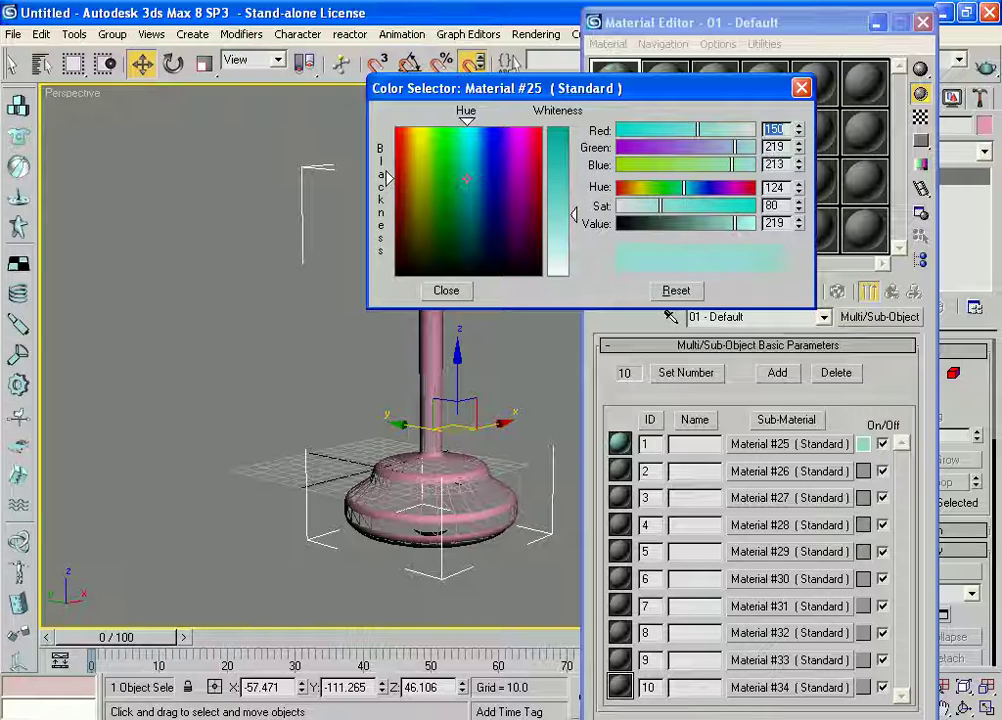
drag(560, 201, 565, 137)
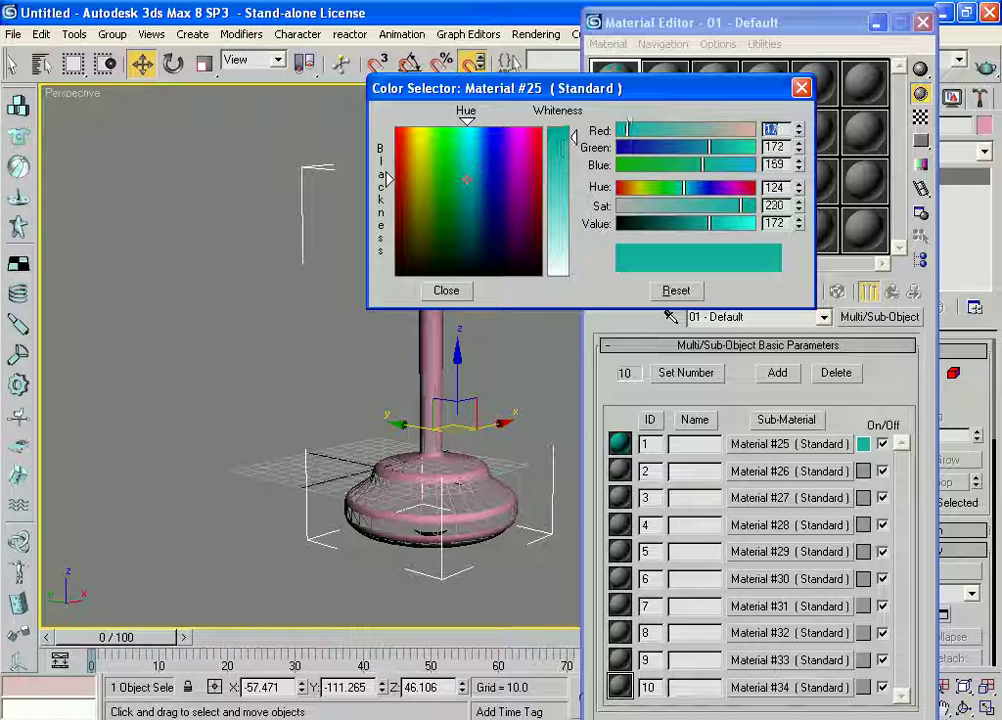
drag(462, 192, 454, 206)
click(446, 290)
drag(700, 22, 442, 16)
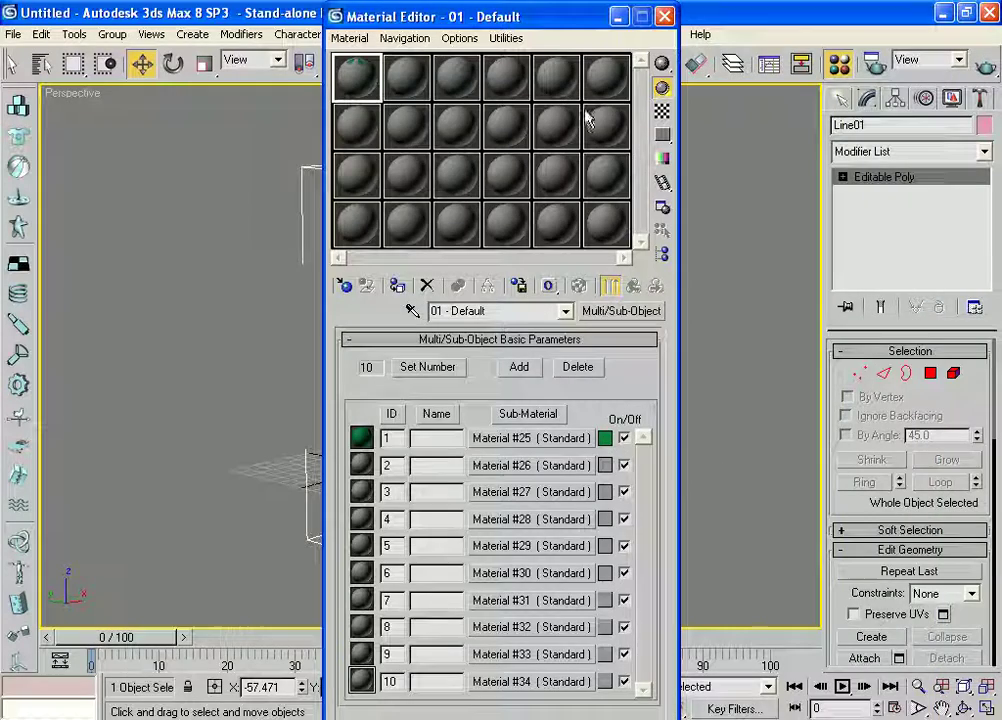
mouse_move(540, 16)
mouse_down()
mouse_move(777, 39)
mouse_move(790, 31)
mouse_up()
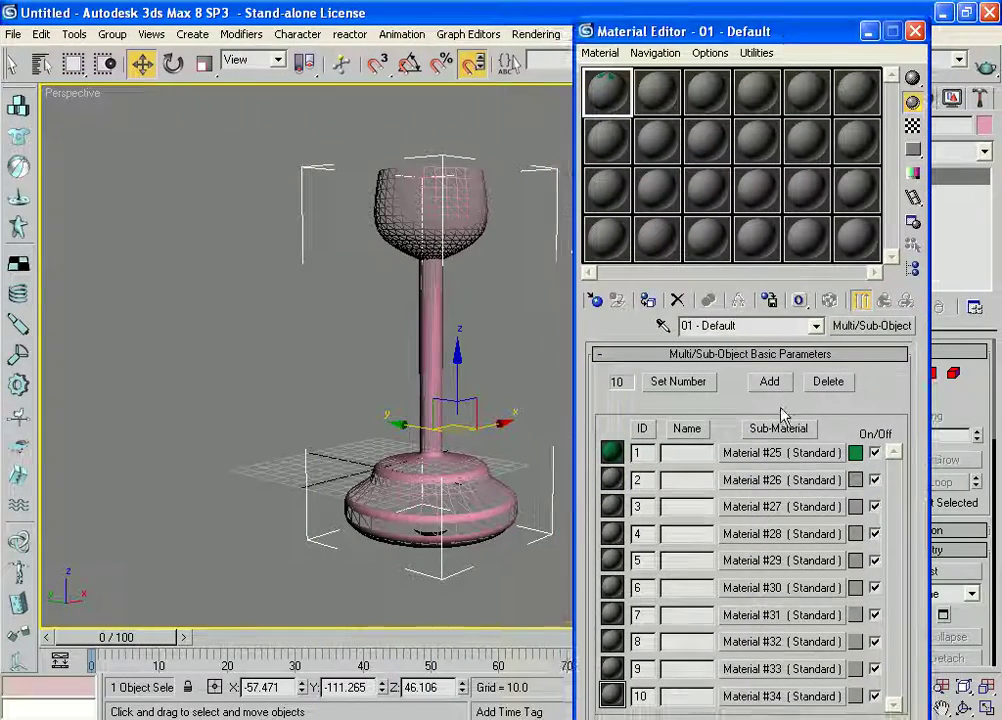
- Give Material #25 specular level 107 and glossiness 44, then return to parent
click(766, 456)
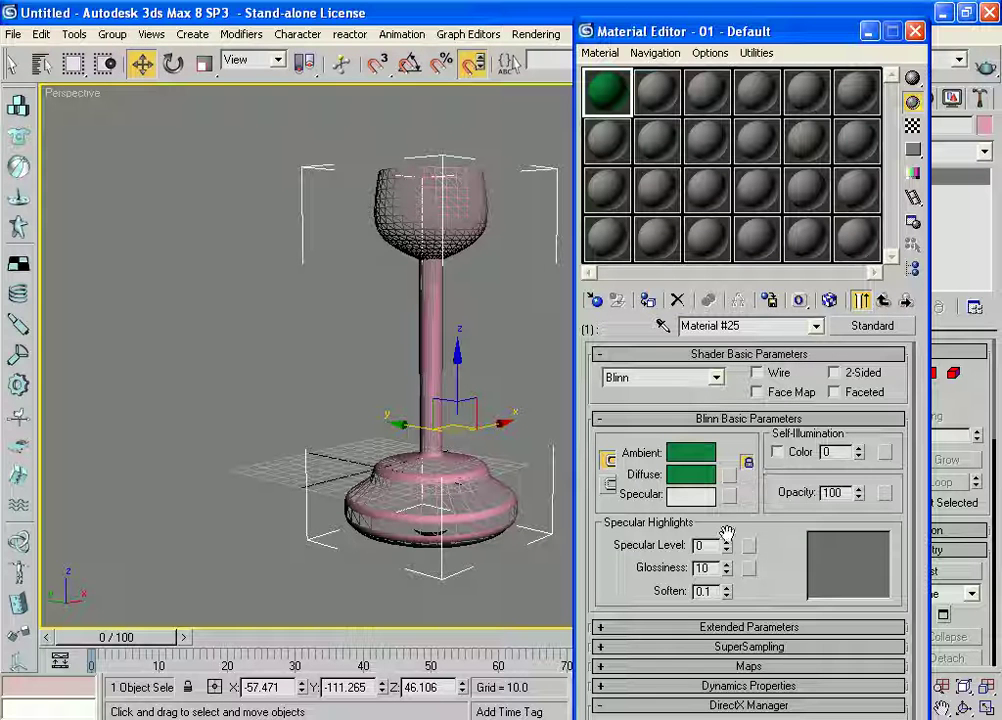
drag(729, 545, 722, 435)
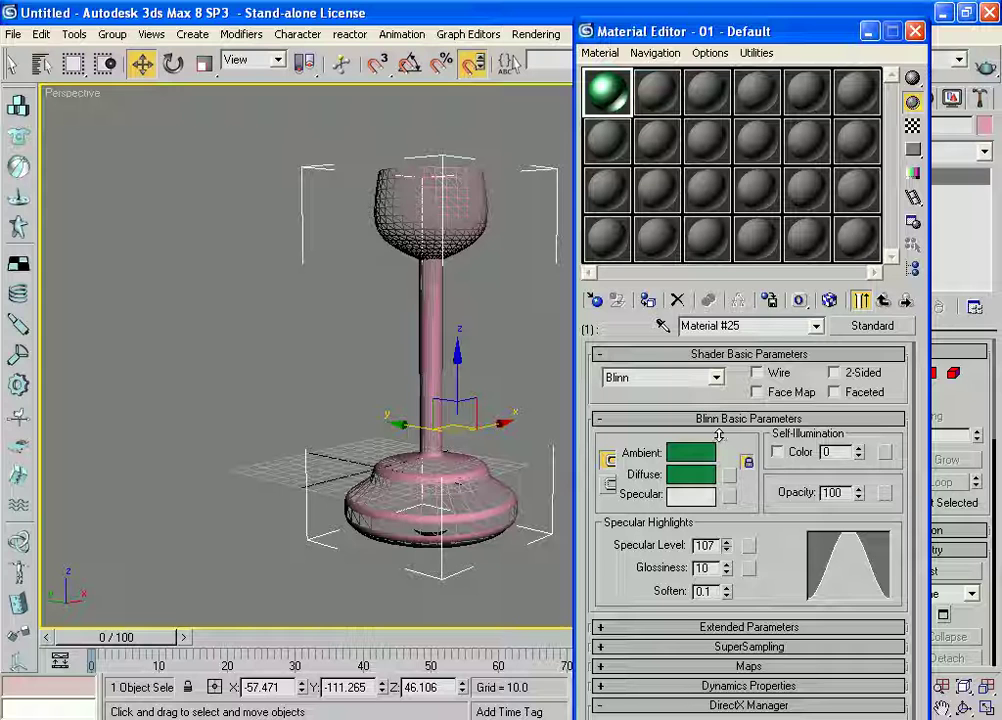
drag(729, 572, 737, 532)
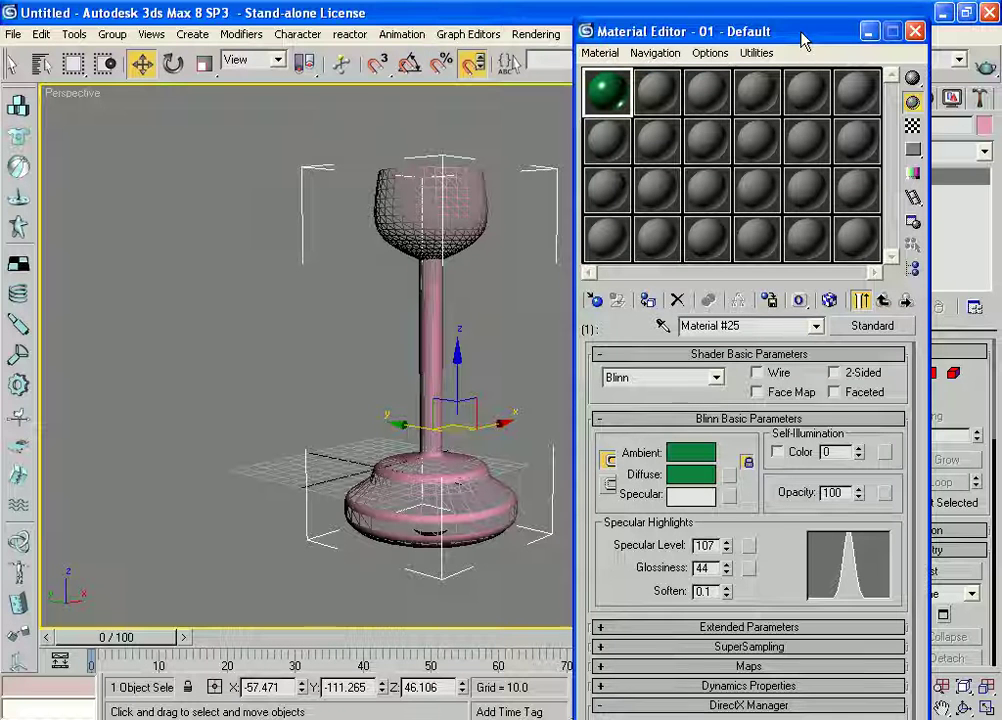
drag(810, 33, 824, 27)
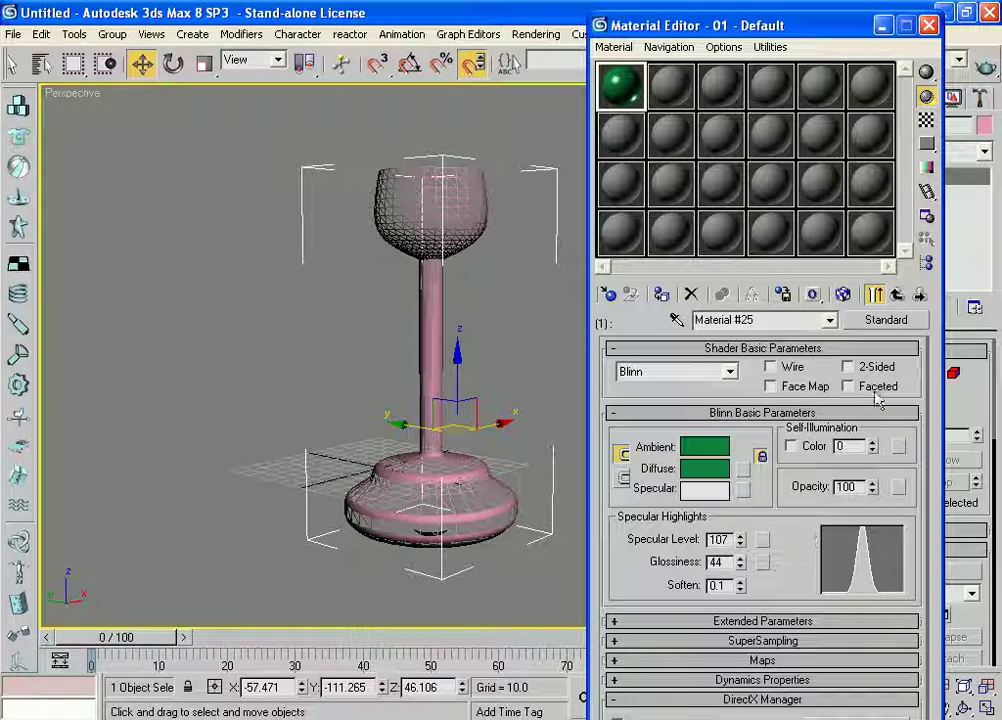
click(896, 295)
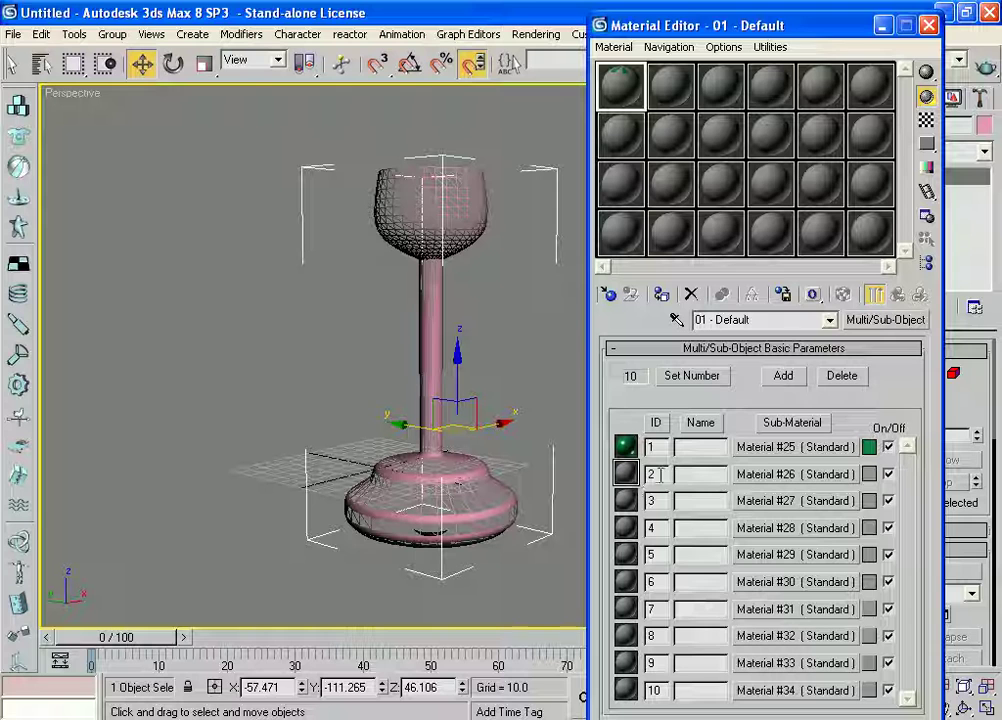
- Set sub-material #26's colour to a gold tan
click(869, 475)
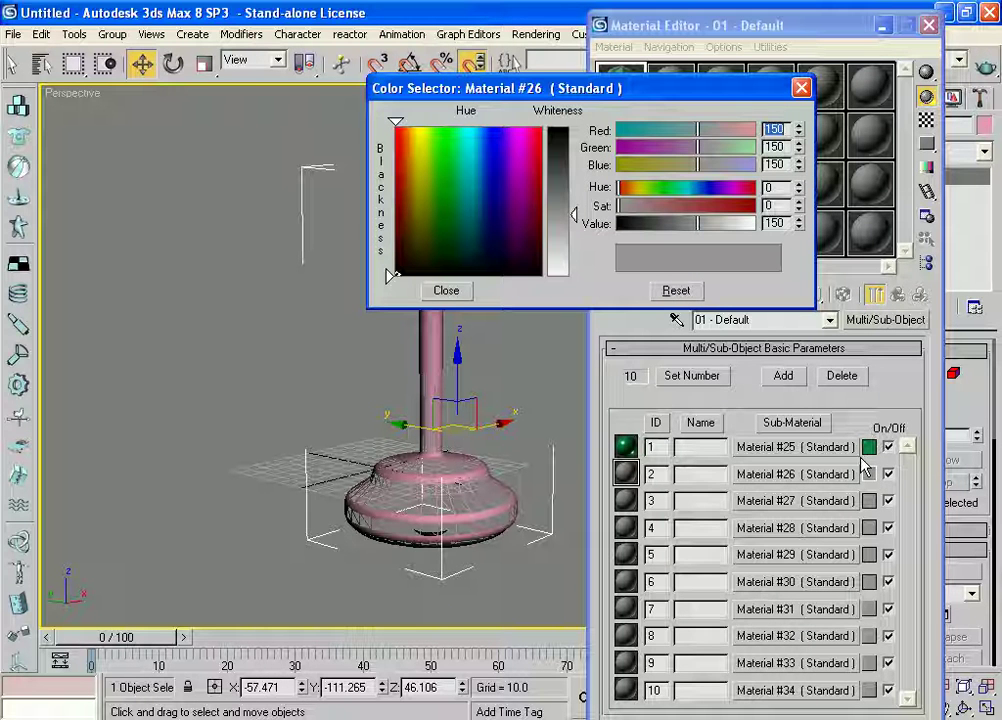
drag(450, 188, 447, 225)
drag(557, 200, 565, 135)
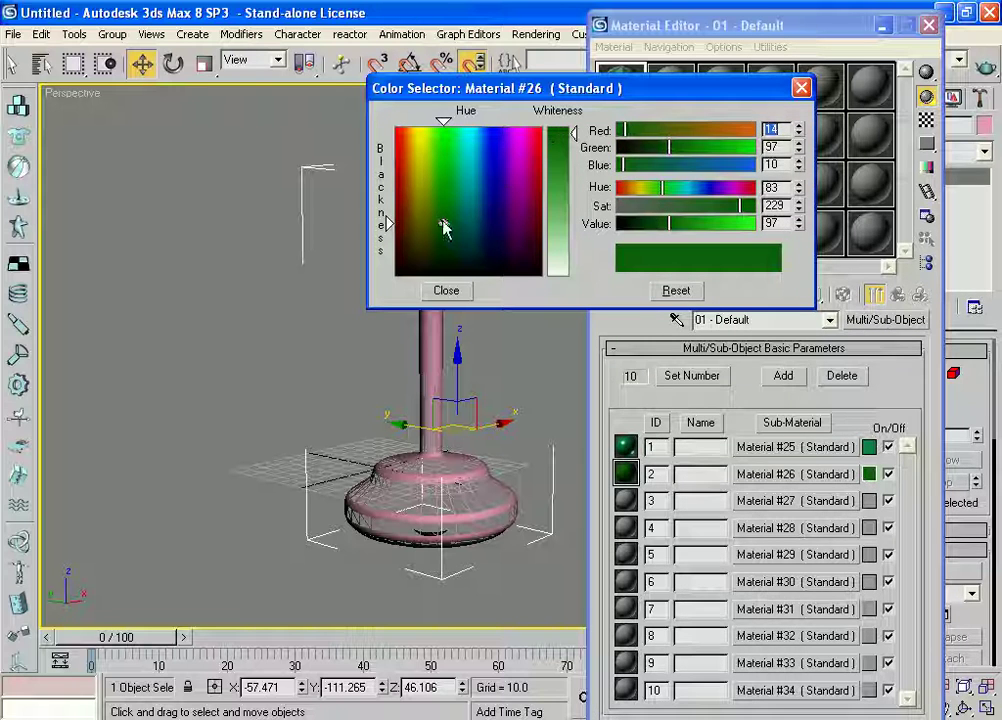
drag(441, 226, 424, 232)
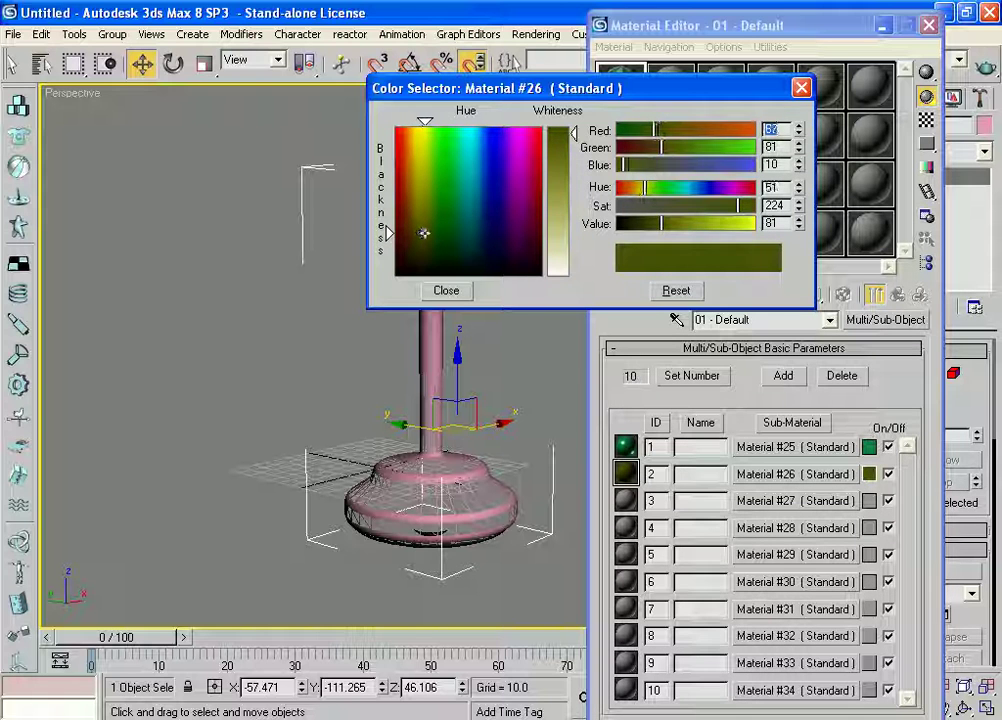
drag(557, 133, 548, 180)
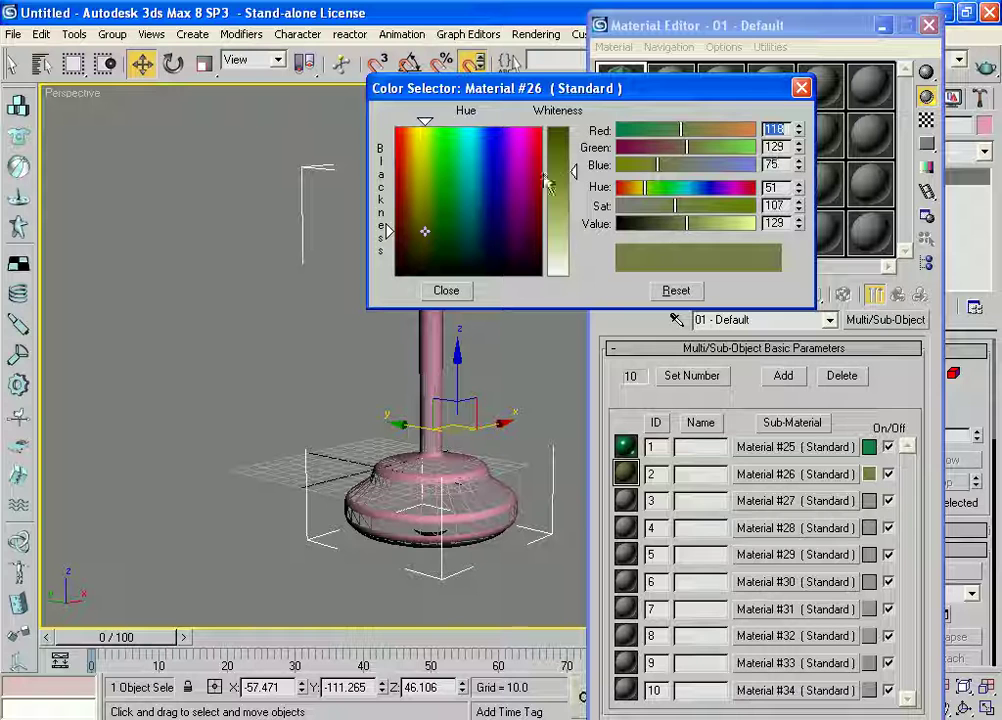
drag(425, 233, 417, 212)
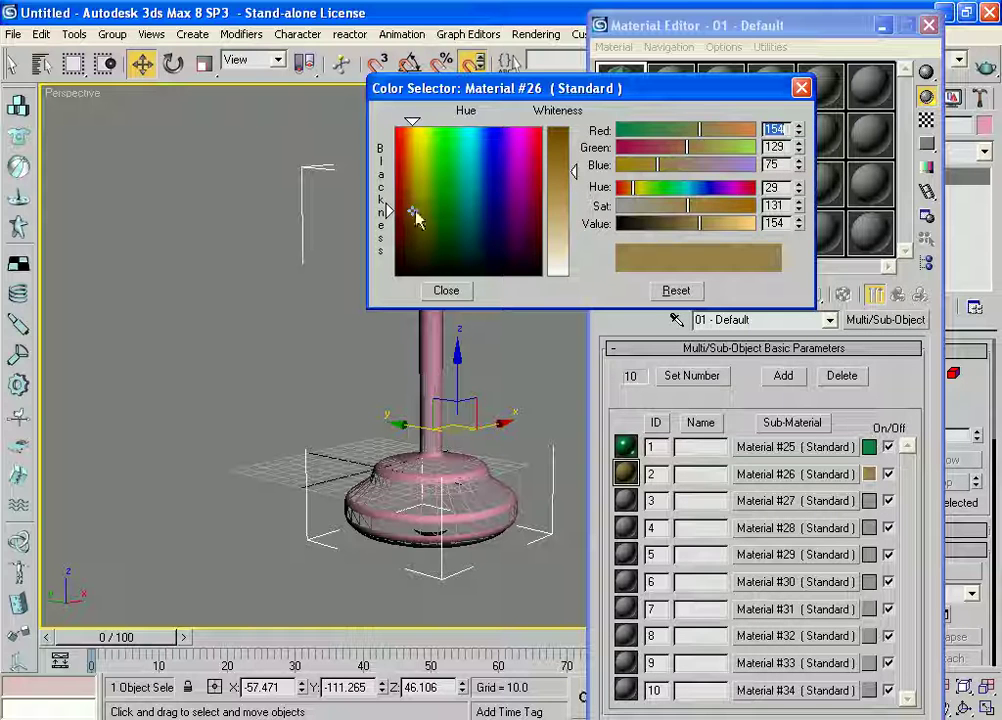
click(445, 289)
drag(565, 20, 808, 24)
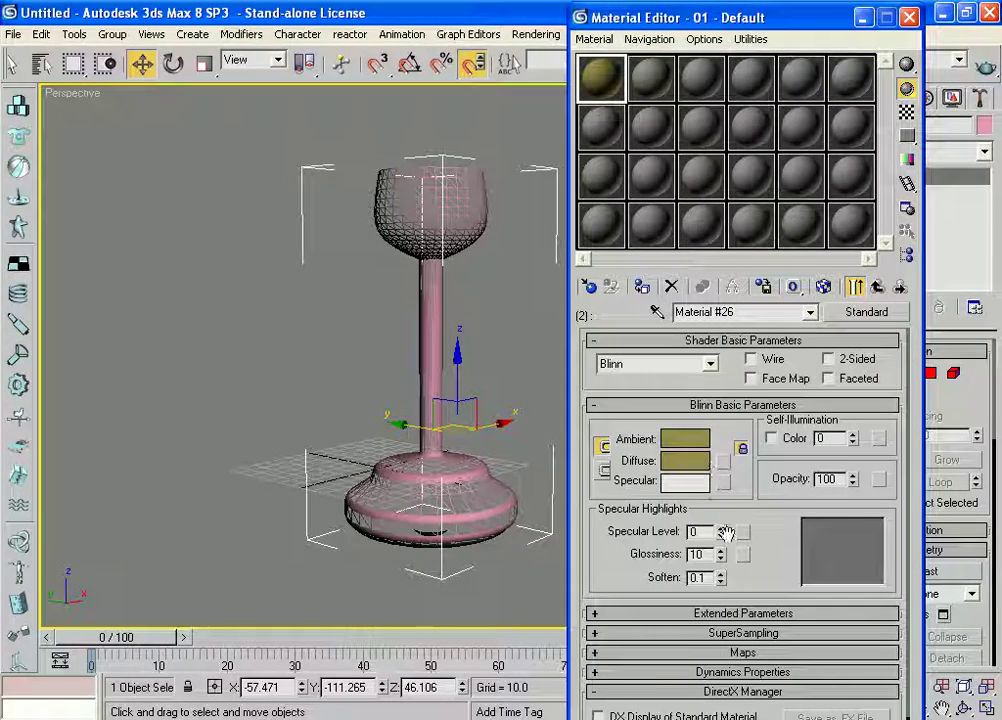
- Give Material #26 specular level 121 and glossiness 44, then return to parent
drag(722, 536, 721, 410)
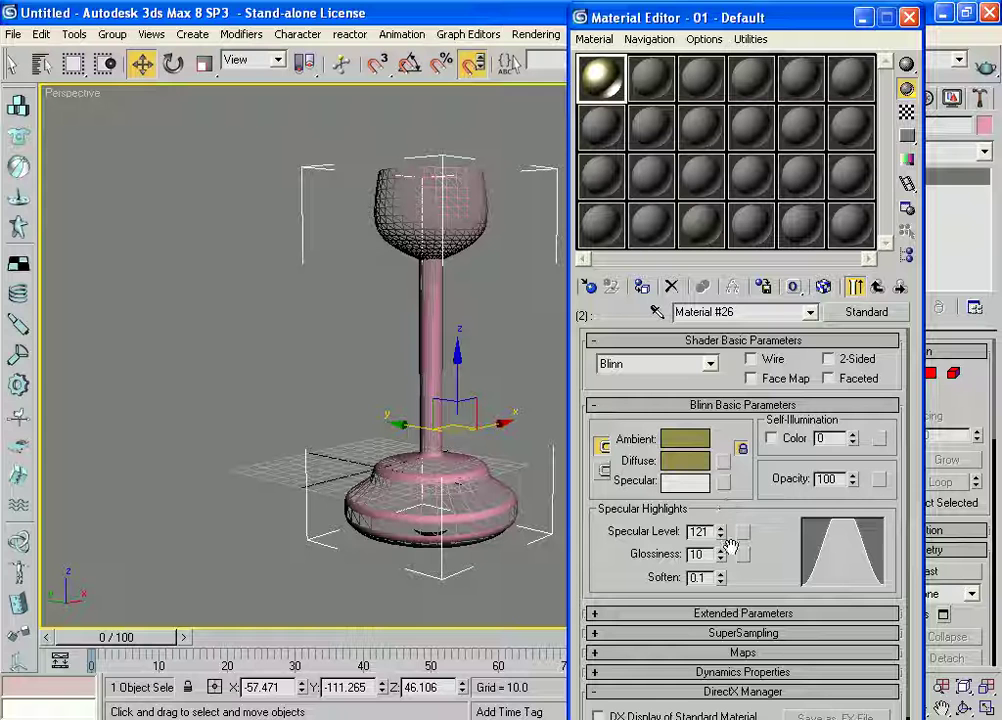
drag(724, 558, 724, 524)
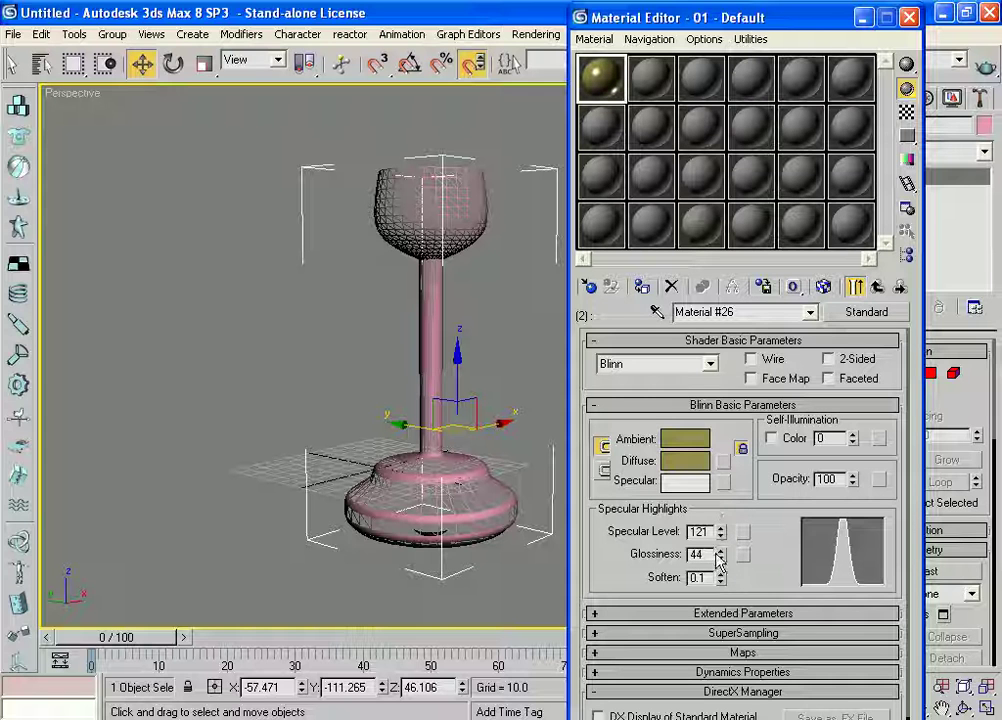
drag(818, 16, 846, 15)
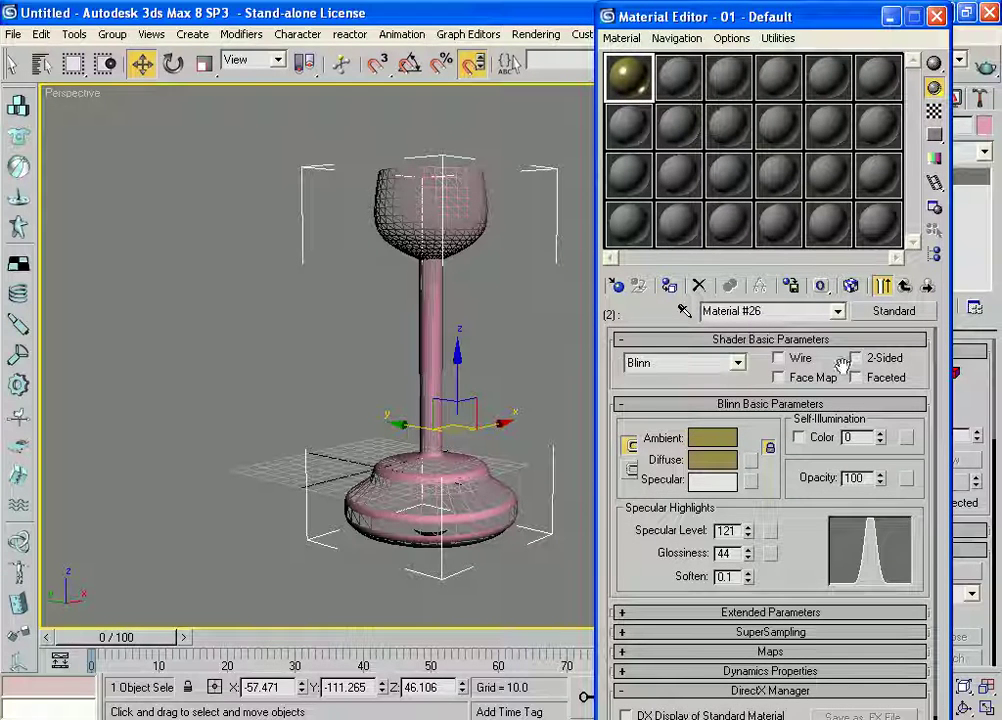
click(906, 288)
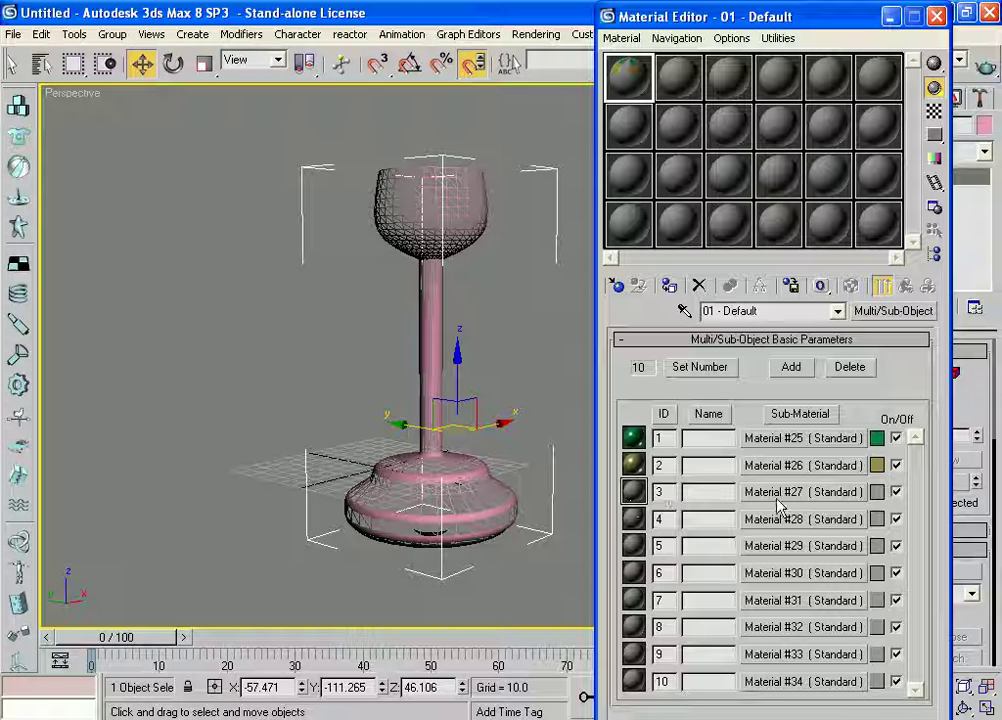
- Pick a bright green (about RGB 20, 196, 41) for sub-material #27
click(877, 491)
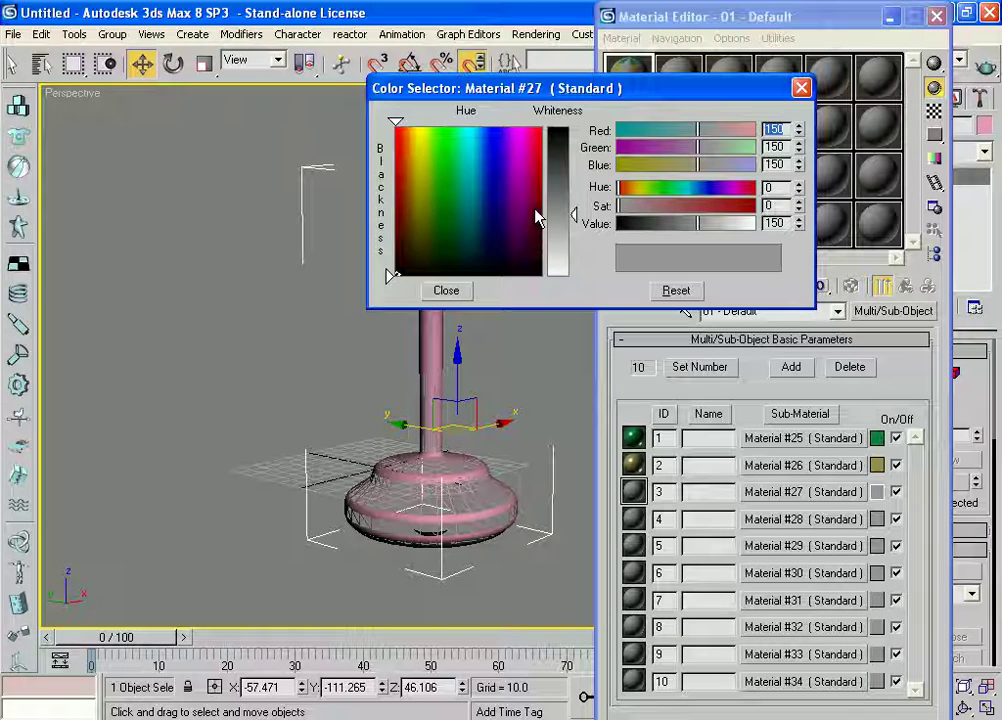
click(443, 150)
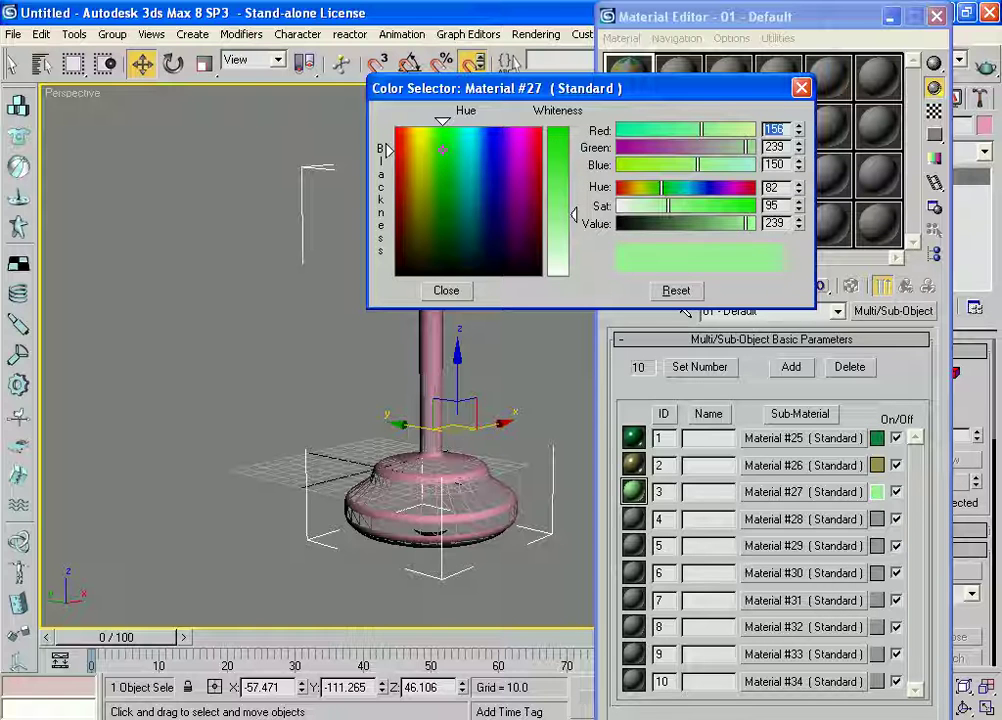
click(445, 148)
drag(573, 215, 573, 140)
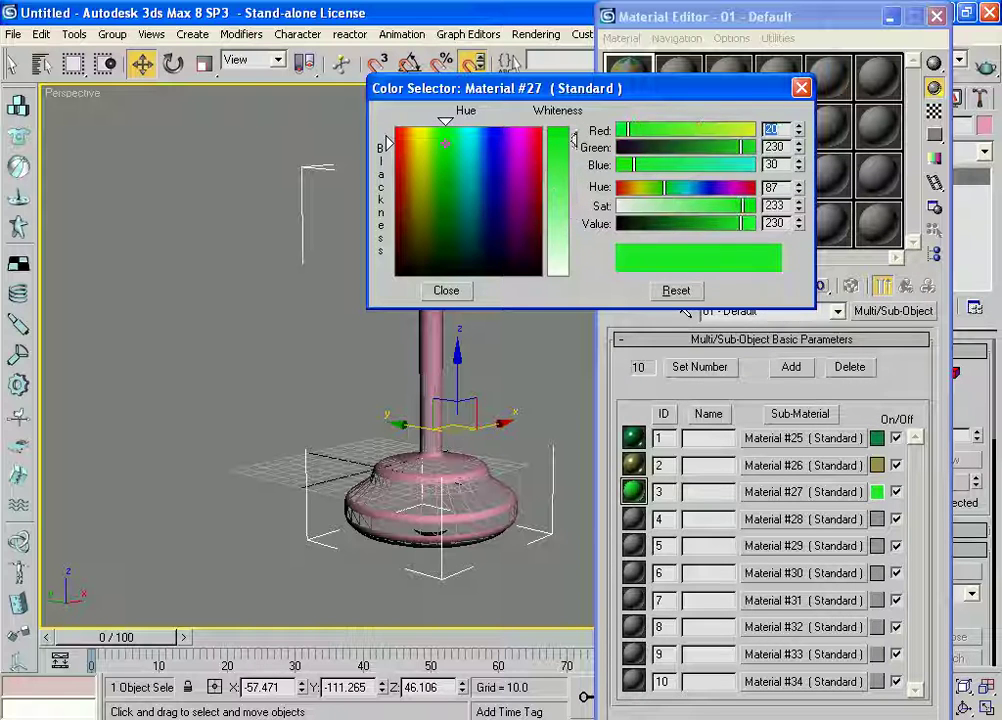
drag(388, 143, 388, 162)
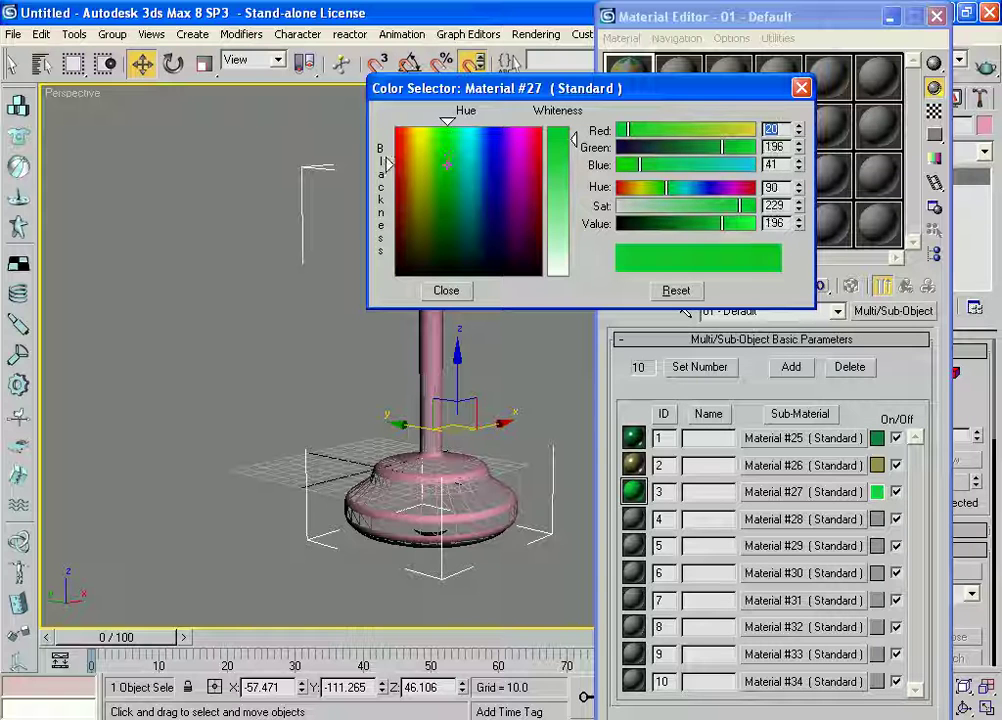
click(447, 290)
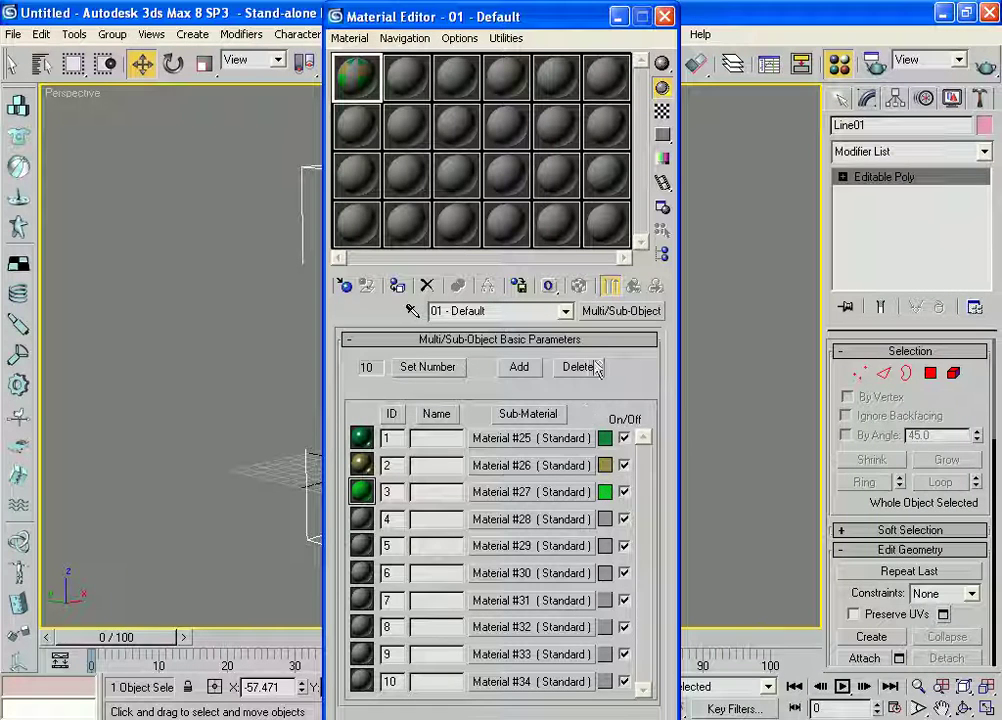
- Give Material #27 specular level 108 and glossiness 41, then return to parent
click(566, 493)
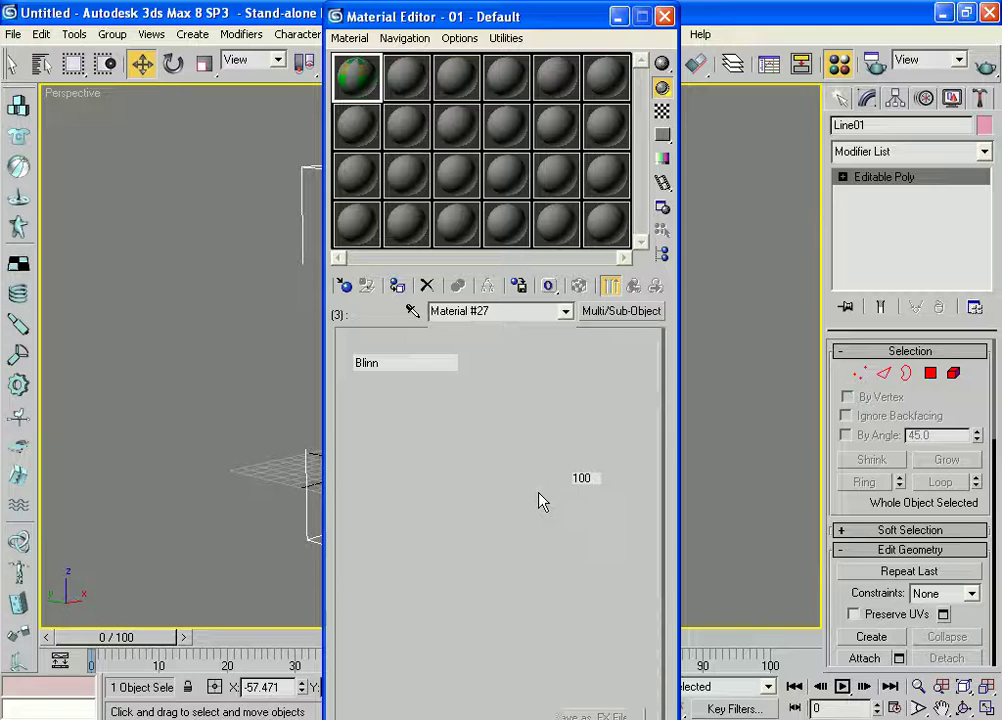
drag(560, 26, 820, 45)
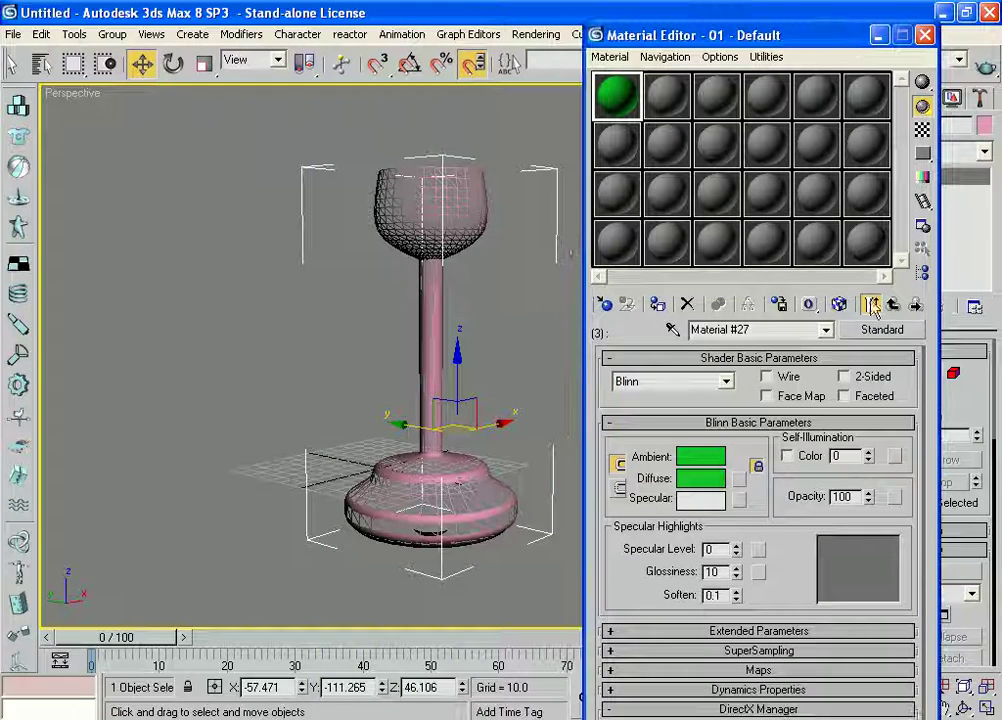
drag(737, 549, 741, 513)
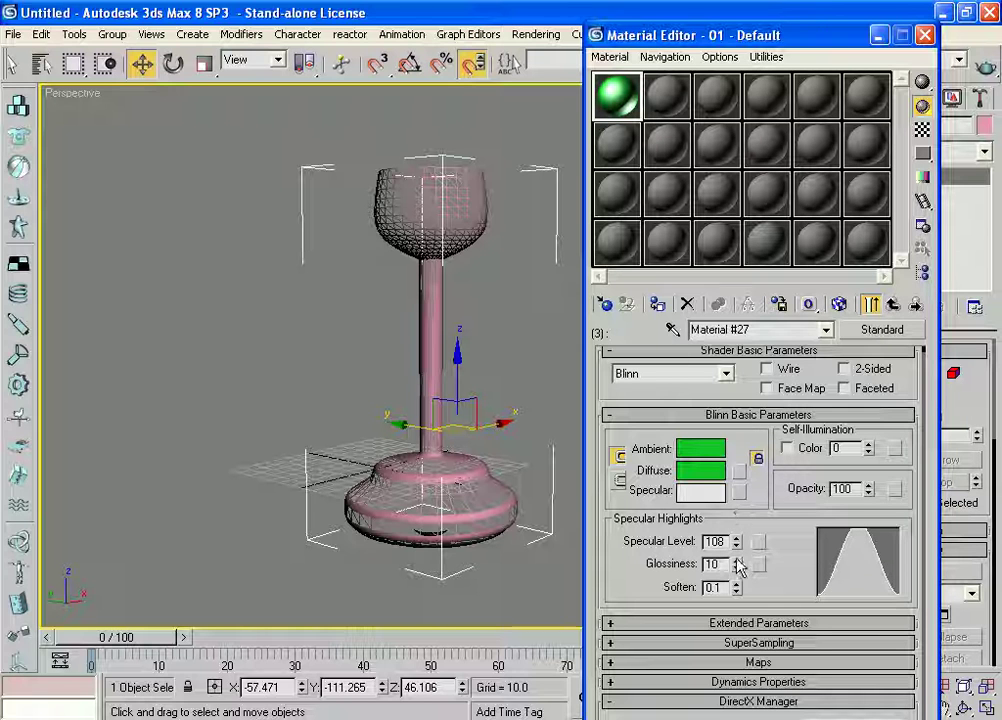
drag(739, 566, 739, 555)
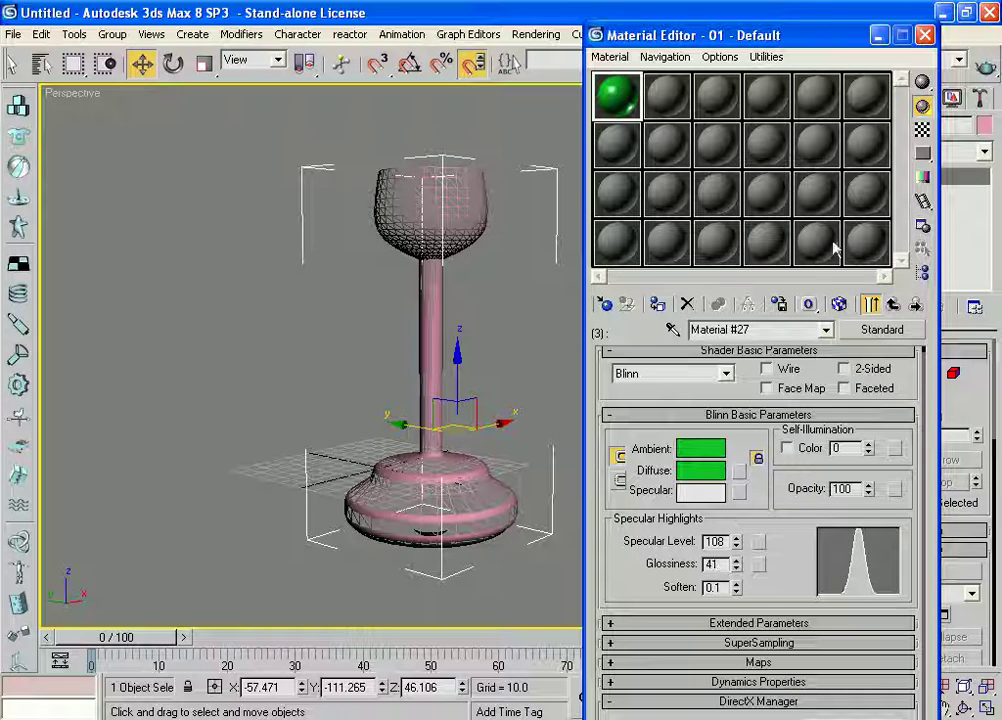
click(894, 304)
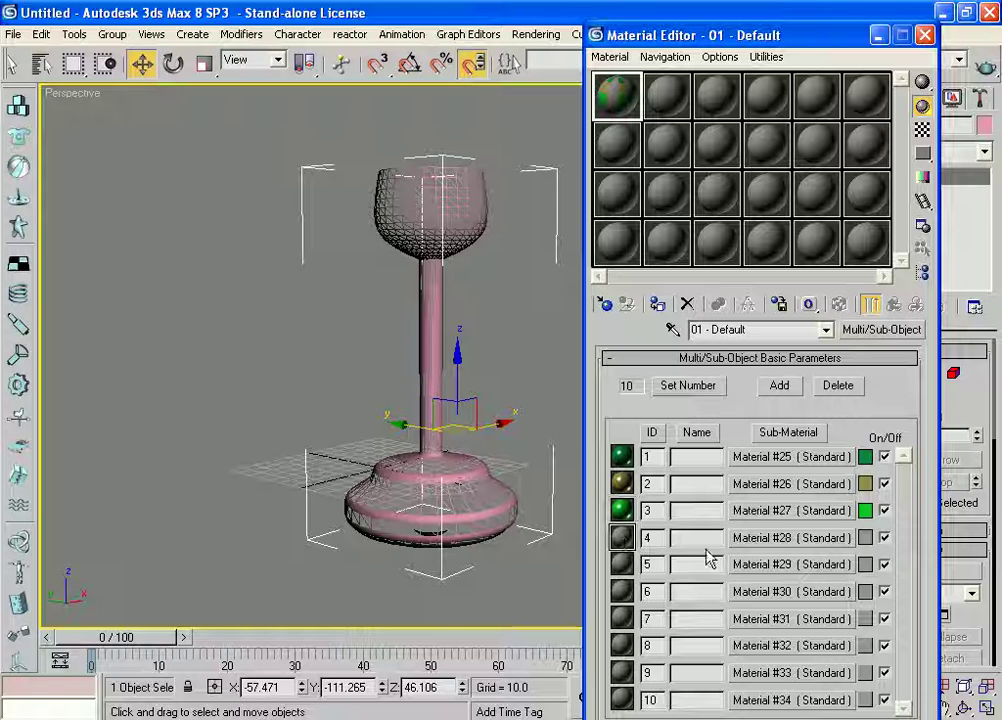
- Change sub-material 4 (Material #28) to a saturated bright lime green
click(864, 538)
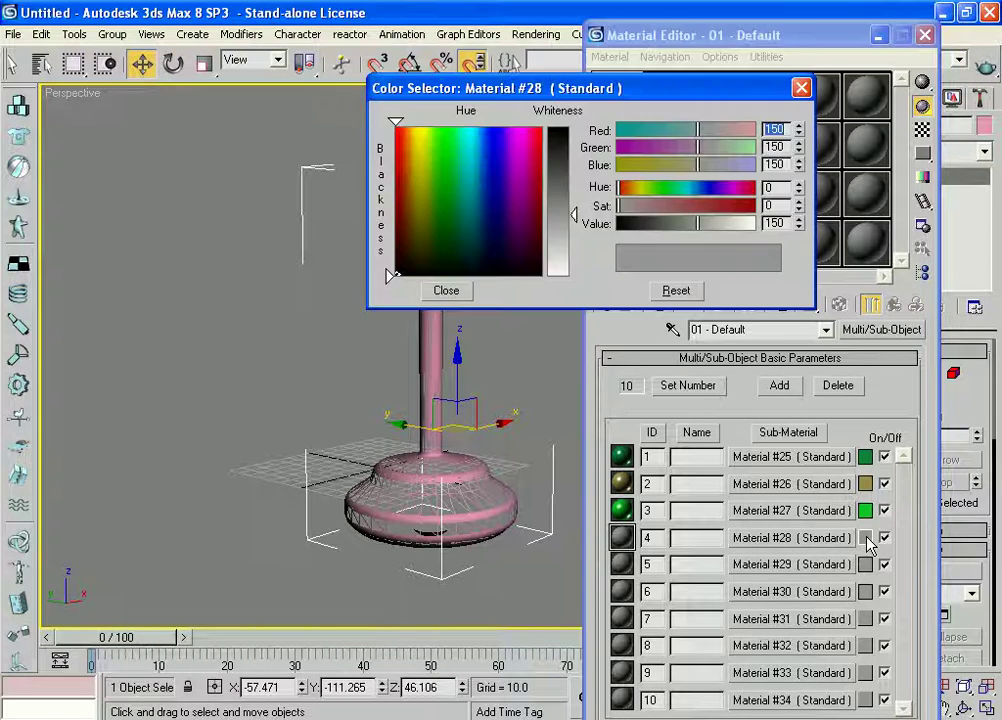
mouse_move(456, 201)
mouse_down()
mouse_move(448, 168)
mouse_move(430, 152)
mouse_up()
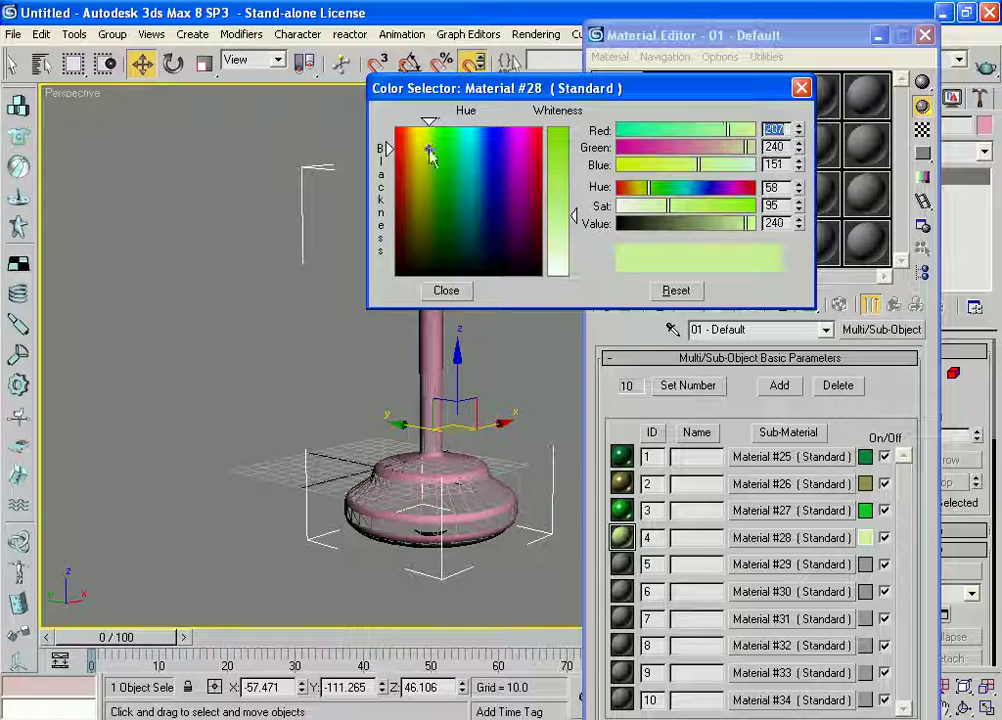
drag(566, 213, 566, 172)
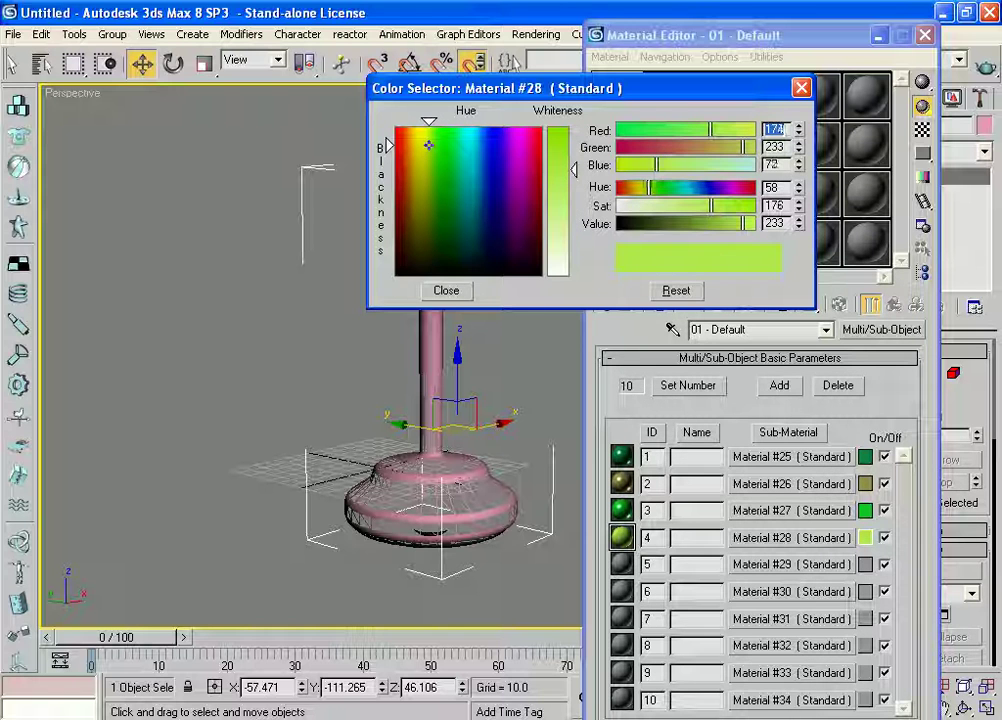
click(446, 290)
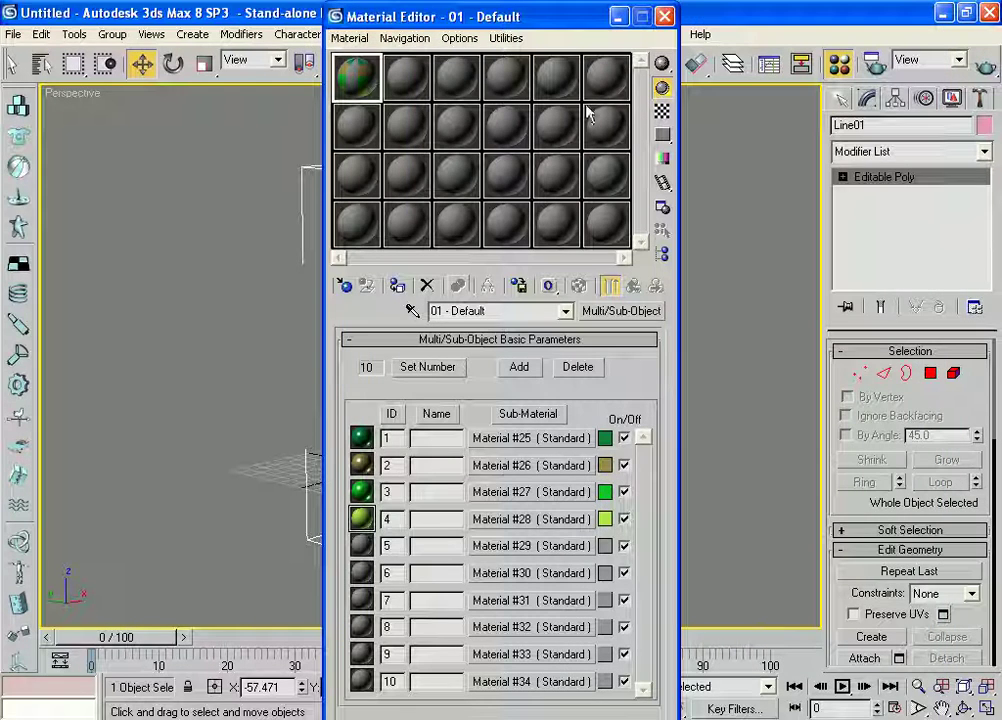
- Give Material #28 Specular Level 110 and Glossiness 48
drag(574, 20, 809, 15)
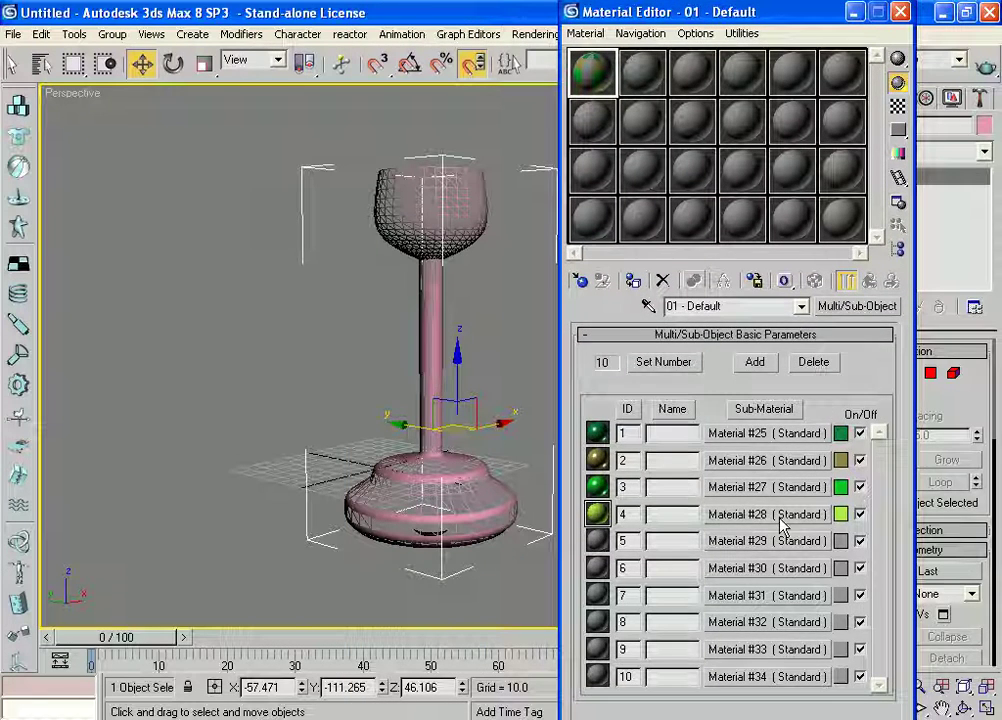
click(763, 518)
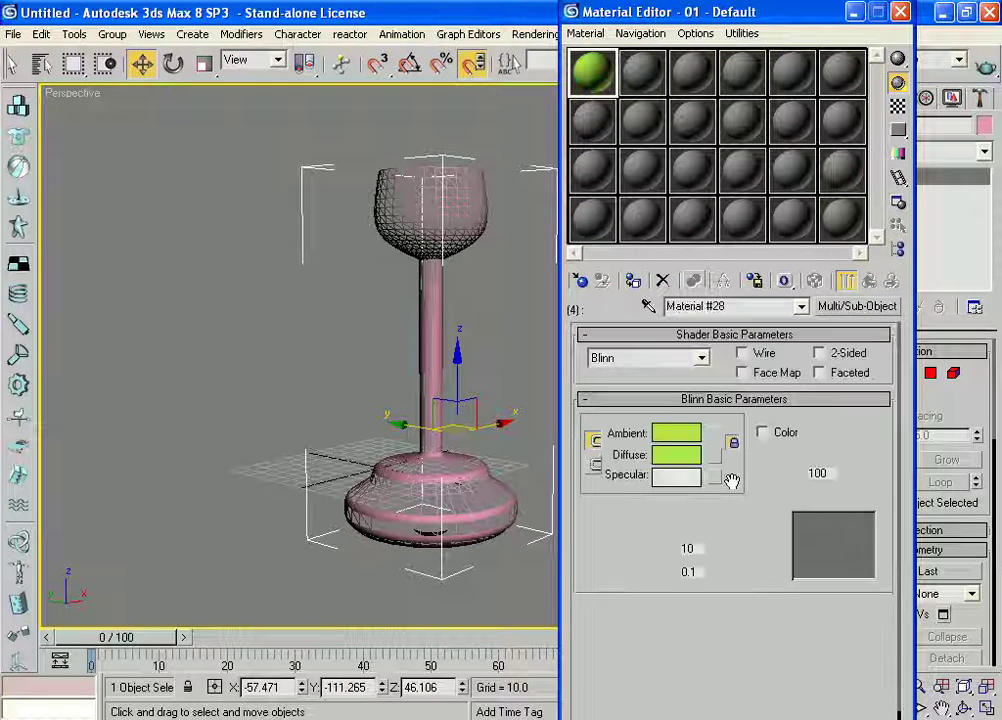
drag(711, 523, 714, 420)
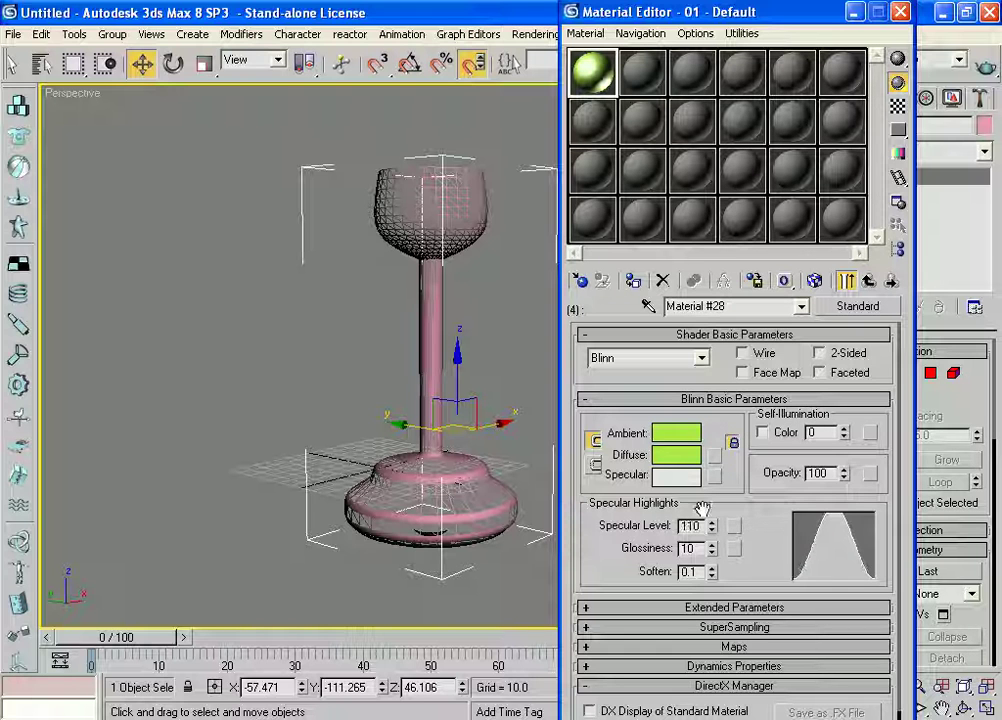
drag(711, 545, 718, 511)
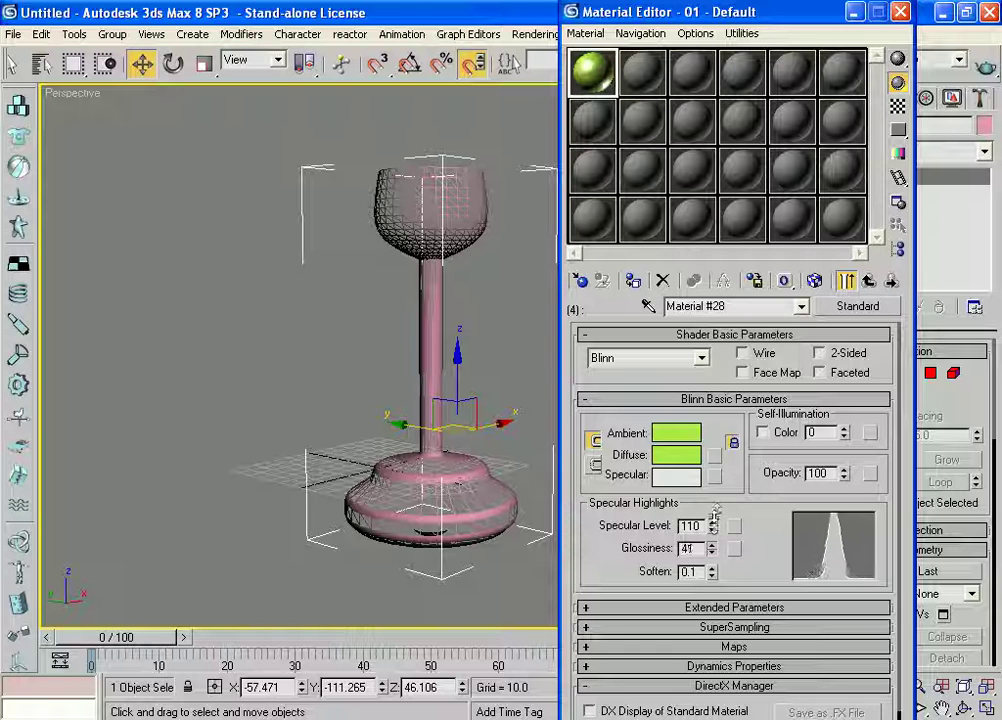
click(890, 283)
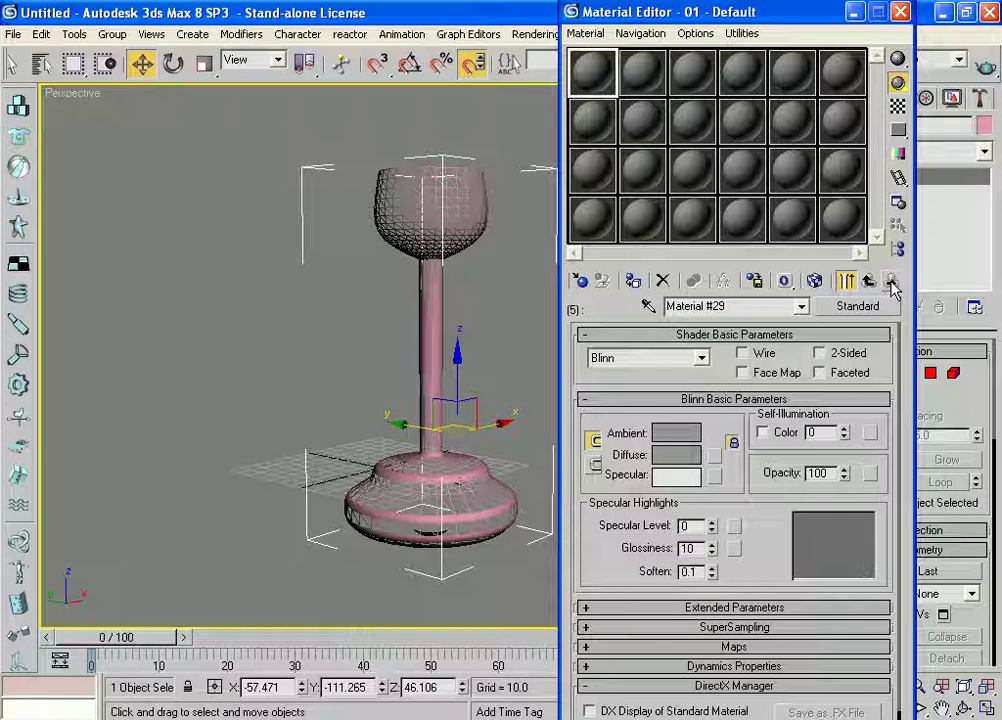
- Set sub-material 5 (Material #29) ambient/diffuse colour to a rich golden yellow
click(890, 283)
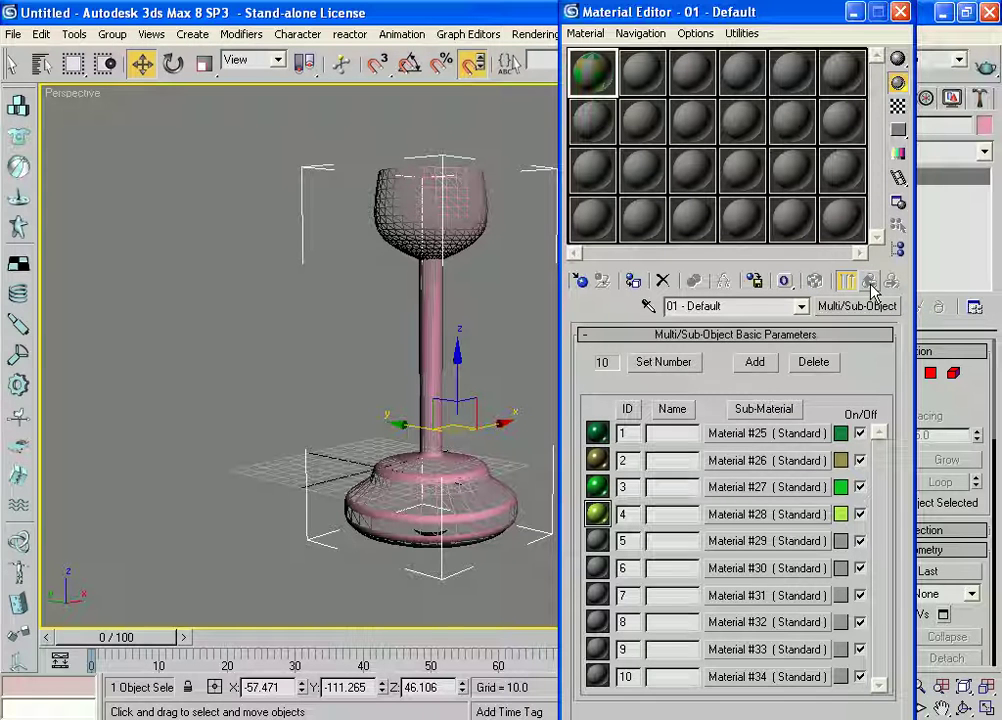
click(598, 541)
click(765, 541)
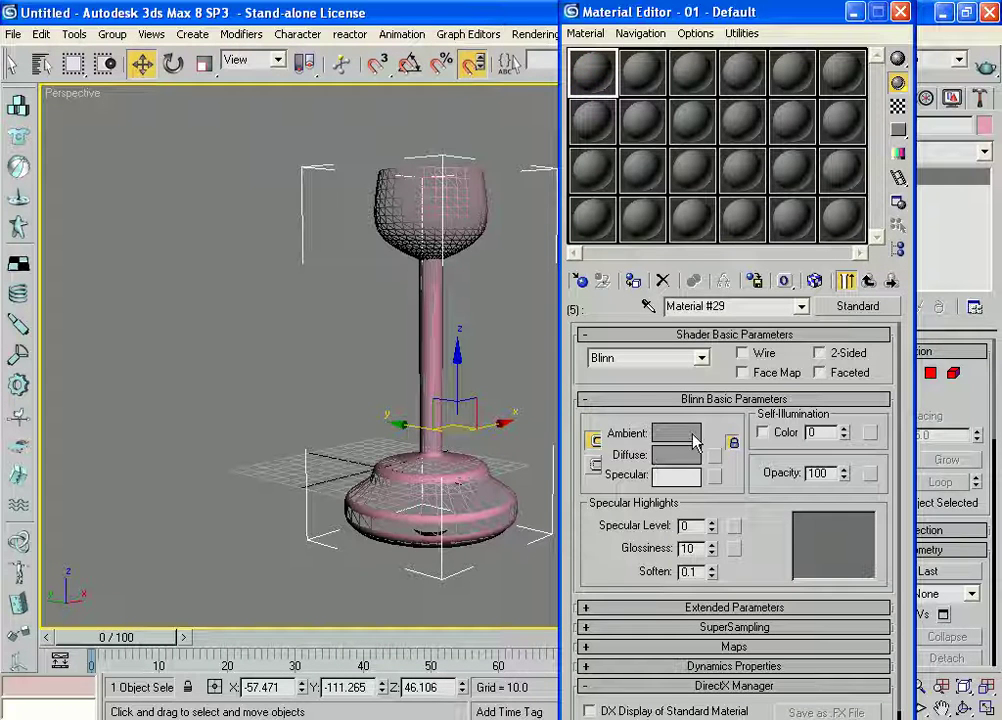
click(690, 436)
mouse_move(430, 190)
mouse_down()
mouse_move(413, 134)
mouse_move(418, 143)
mouse_up()
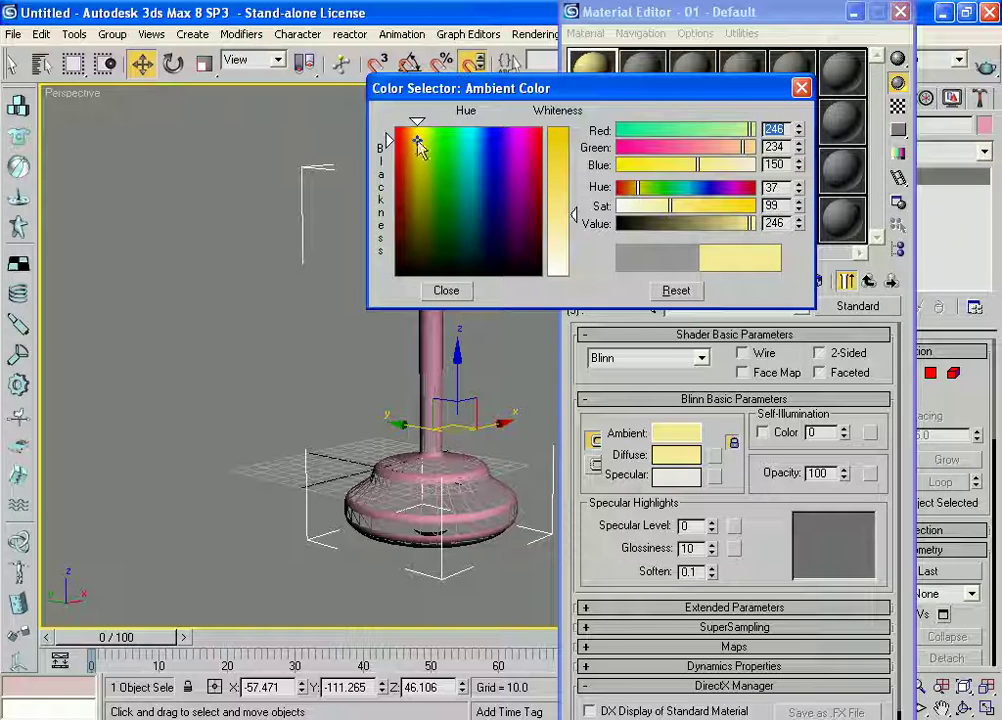
drag(556, 204, 557, 130)
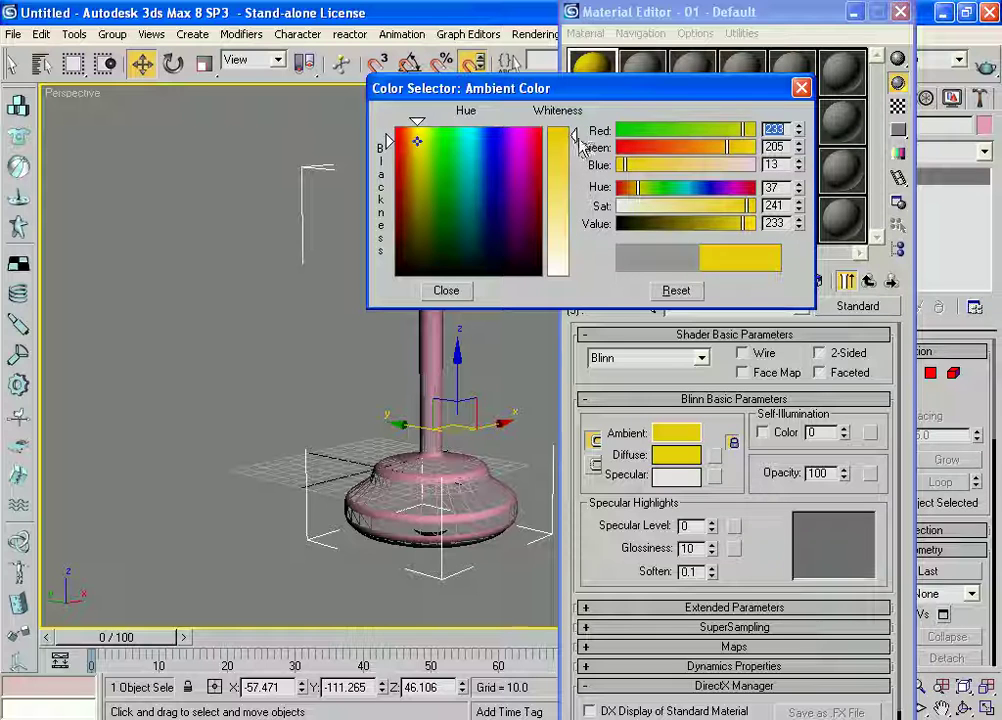
drag(416, 140, 415, 135)
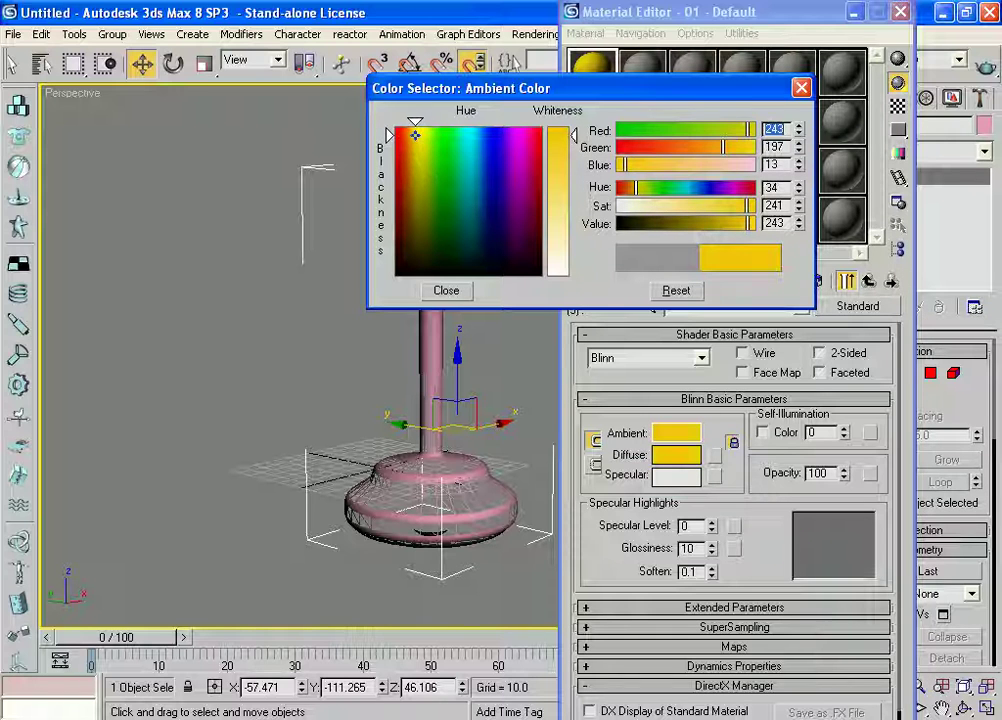
mouse_move(554, 143)
mouse_down()
mouse_move(554, 131)
mouse_move(561, 139)
mouse_up()
drag(410, 130, 410, 133)
drag(558, 146, 558, 151)
drag(410, 134, 414, 136)
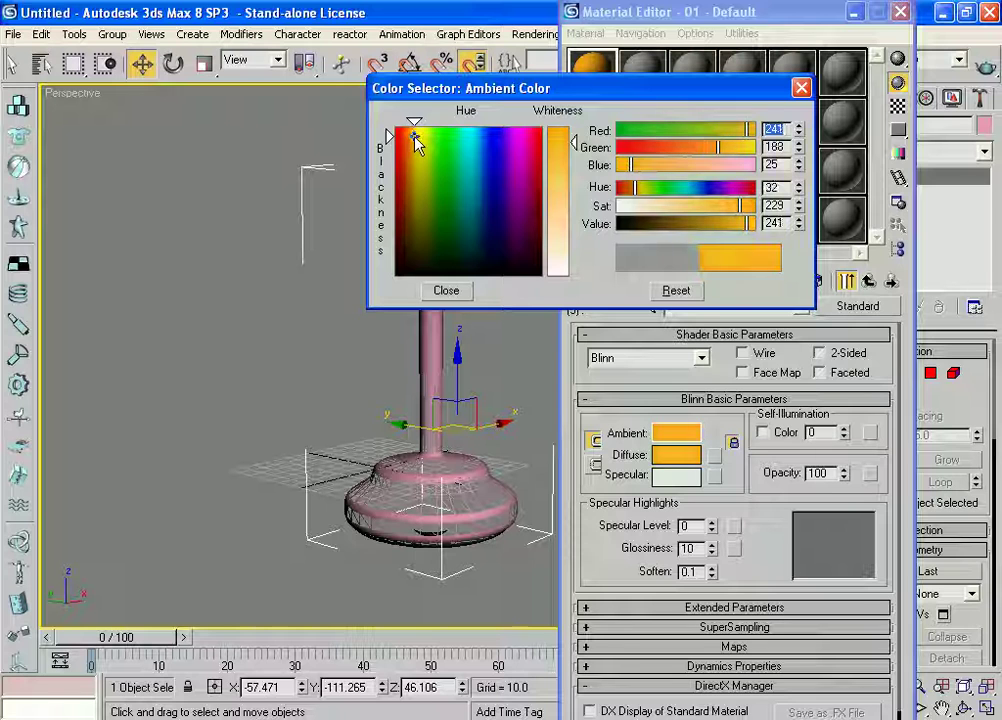
click(455, 290)
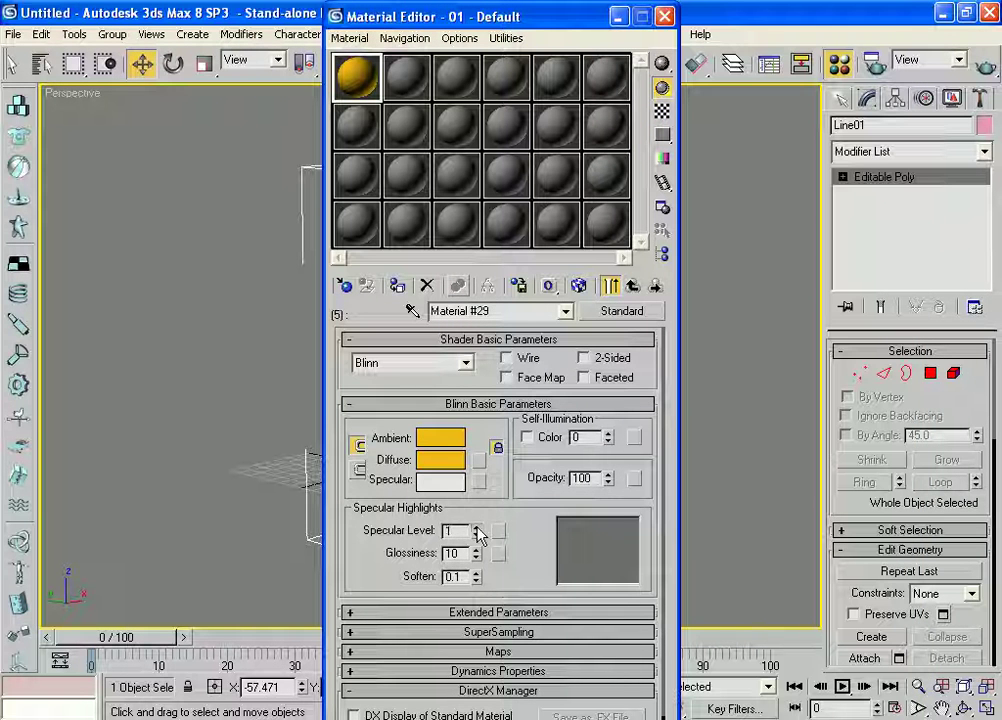
- Give Material #29 Specular Level 161 and Glossiness 27
drag(478, 535, 398, 295)
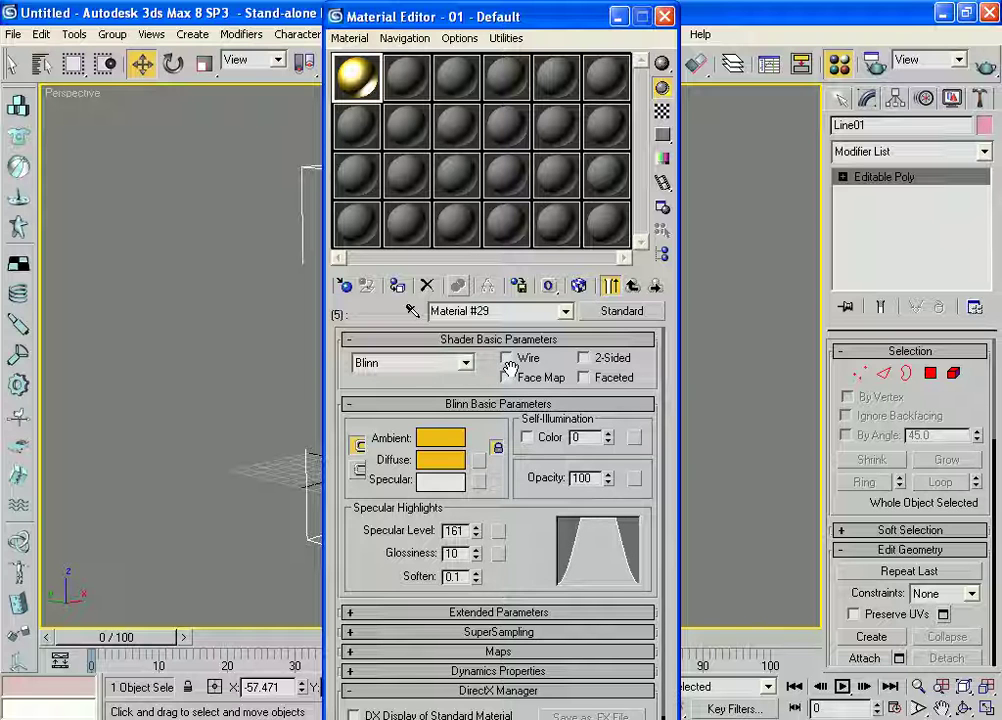
click(476, 549)
drag(476, 552, 477, 510)
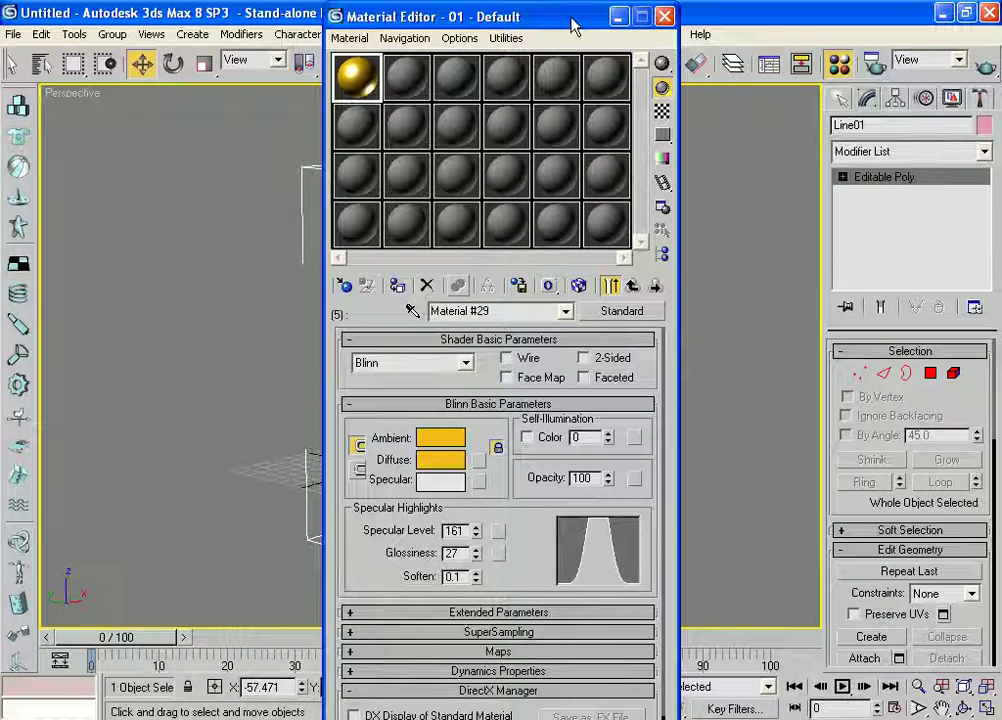
drag(572, 25, 865, 50)
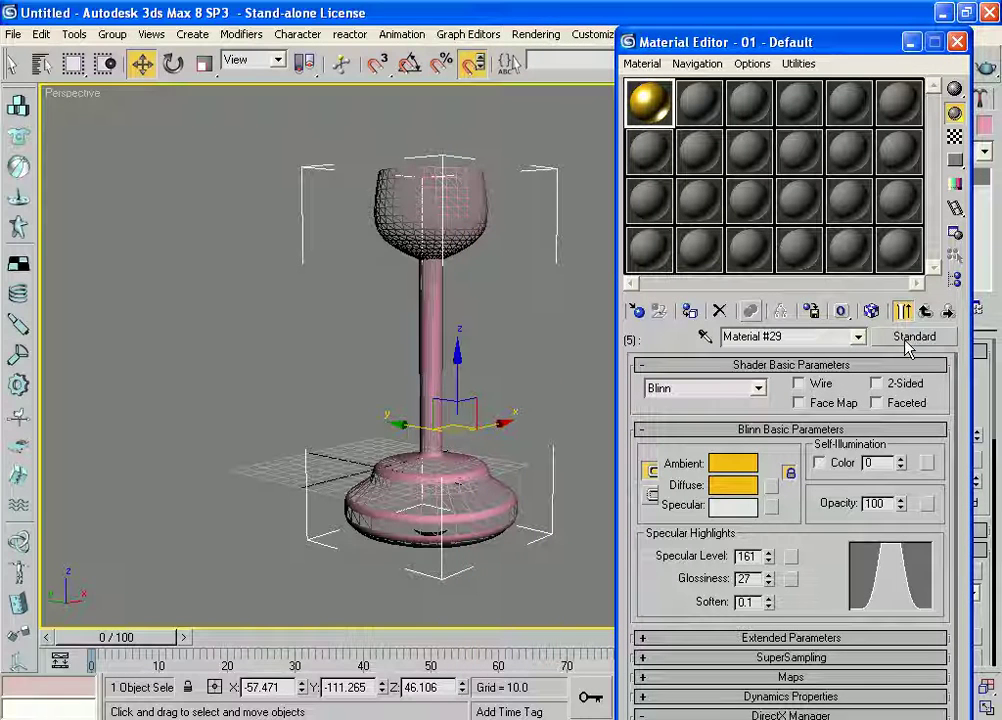
- Assign the Multi/Sub-Object material to the goblet, minimise the Material Editor, and deselect the goblet
click(925, 311)
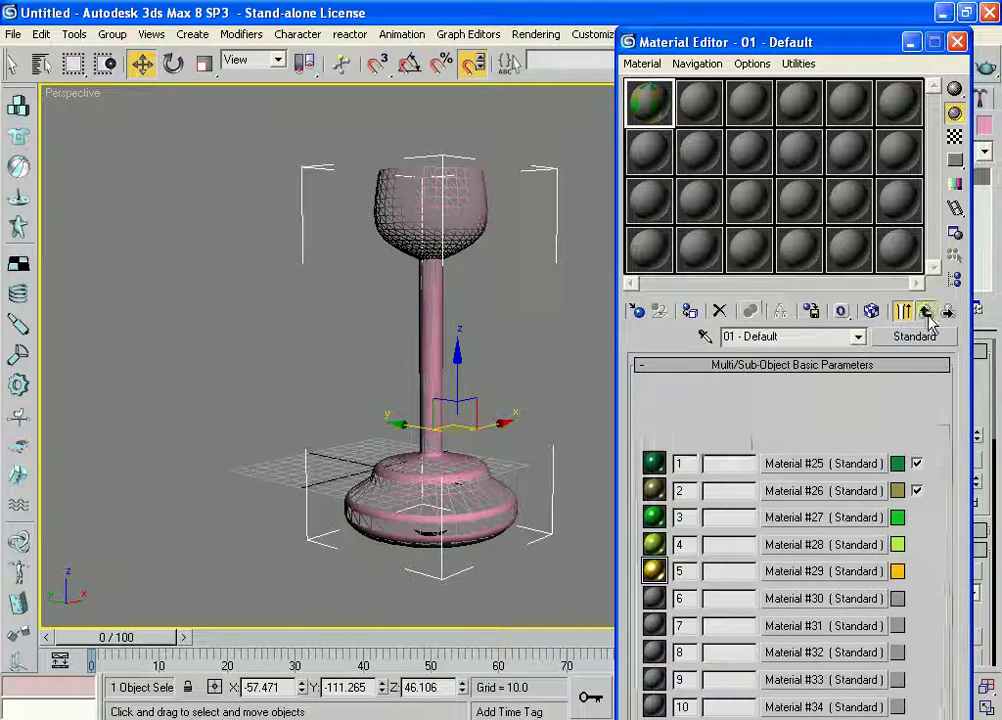
click(690, 312)
click(910, 42)
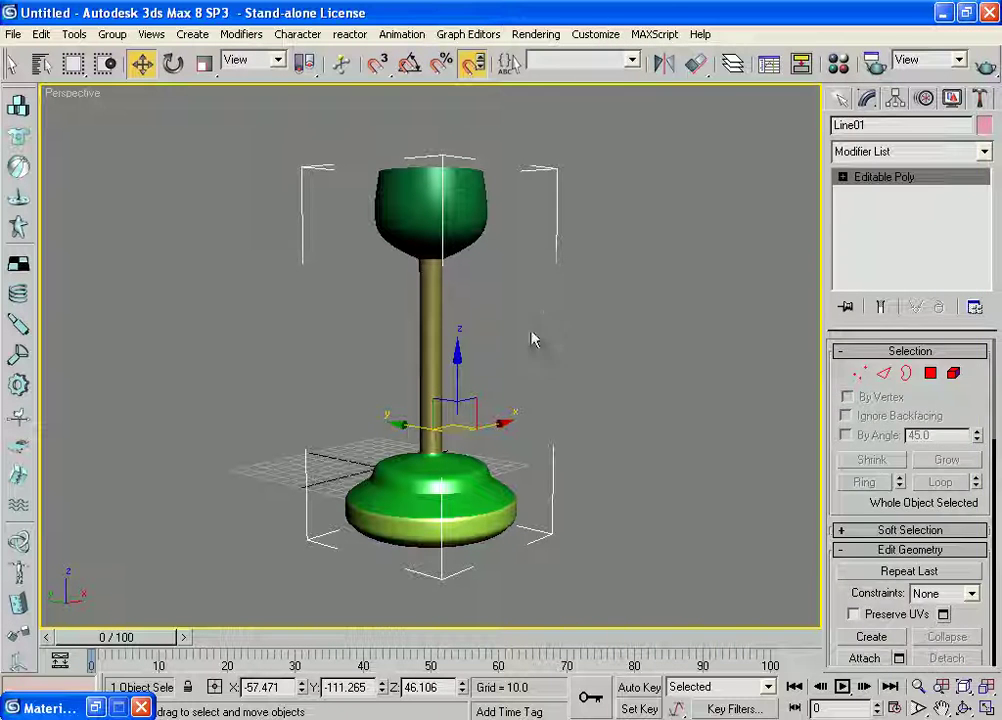
click(645, 510)
mouse_move(566, 496)
alt+middle_down()
mouse_move(602, 465)
mouse_move(615, 374)
mouse_move(548, 432)
mouse_move(634, 481)
alt+middle_up()
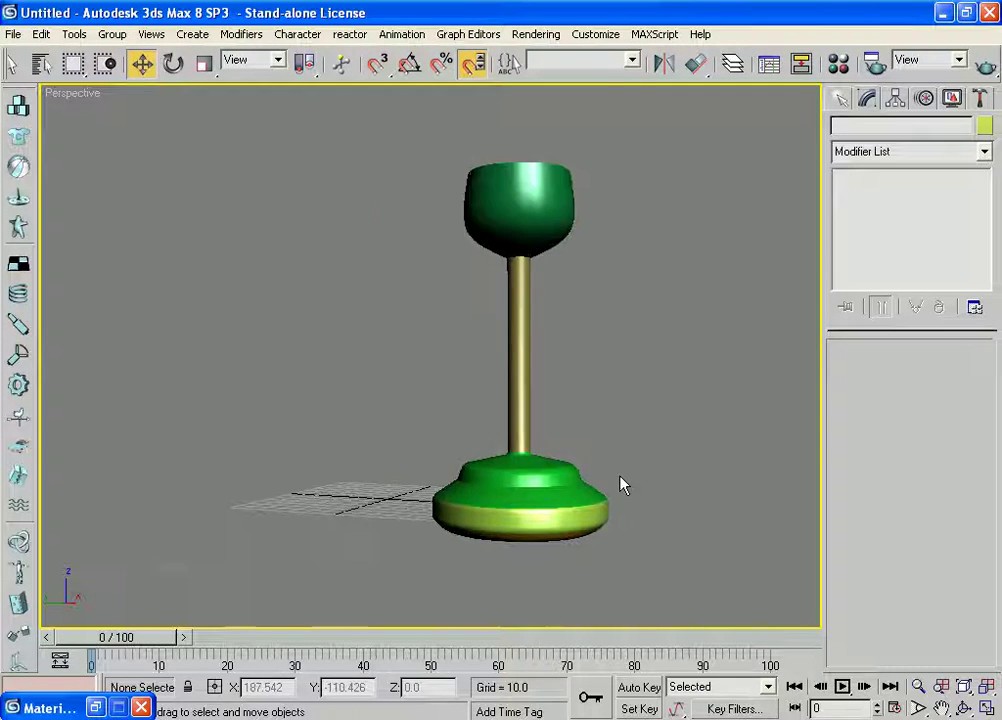
- Zoom and orbit the Perspective view to look down on the coloured goblet
scroll(622, 483, up, 5)
scroll(608, 450, down, 2)
scroll(600, 444, down, 3)
mouse_move(579, 414)
alt+middle_down()
mouse_move(559, 412)
mouse_move(600, 483)
mouse_move(600, 424)
mouse_move(582, 342)
mouse_move(580, 350)
alt+middle_up()
scroll(600, 445, up, 2)
scroll(575, 436, up, 3)
scroll(572, 368, up, 2)
scroll(580, 376, up, 2)
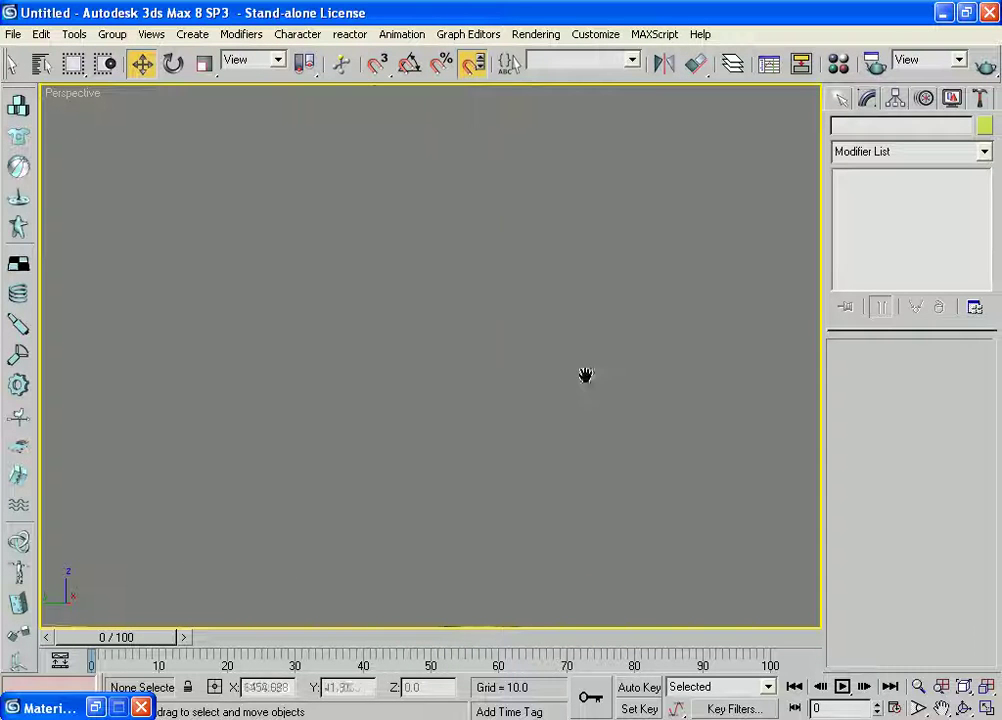
scroll(585, 400, down, 4)
scroll(575, 416, down, 2)
scroll(563, 416, down, 2)
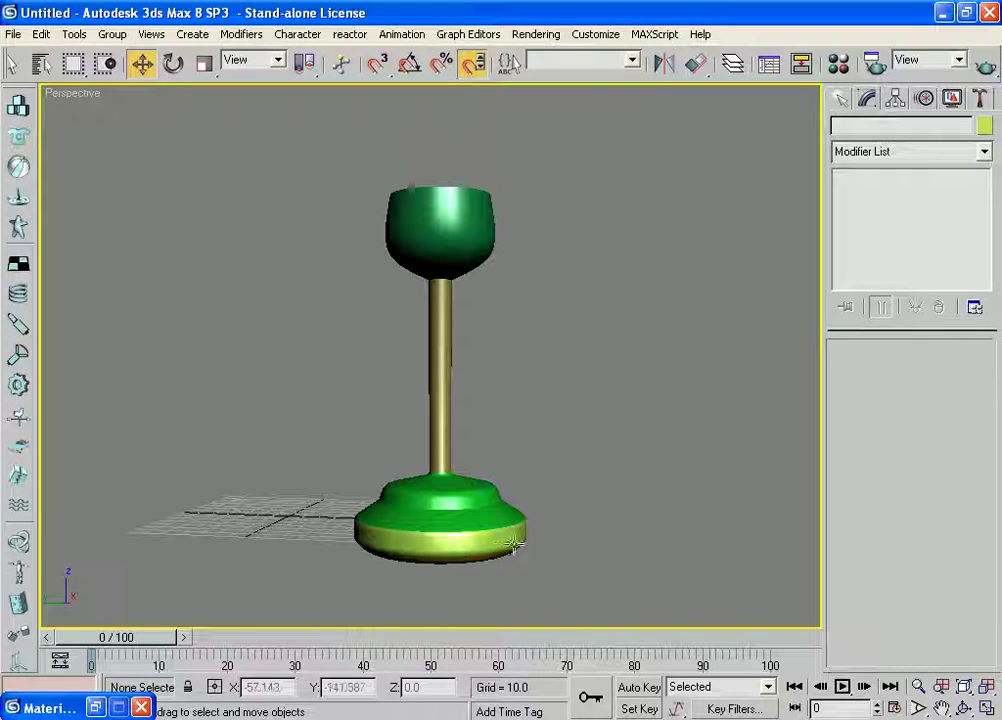
- Frame the goblet close up from a higher angle and render it at 800x600
mouse_move(494, 476)
alt+middle_down()
mouse_move(456, 459)
mouse_move(553, 472)
mouse_move(530, 510)
mouse_move(559, 479)
mouse_move(517, 387)
mouse_move(570, 409)
mouse_move(611, 369)
mouse_move(640, 400)
alt+middle_up()
scroll(575, 416, up, 2)
scroll(608, 375, down, 2)
scroll(604, 365, up, 2)
scroll(605, 366, up, 1)
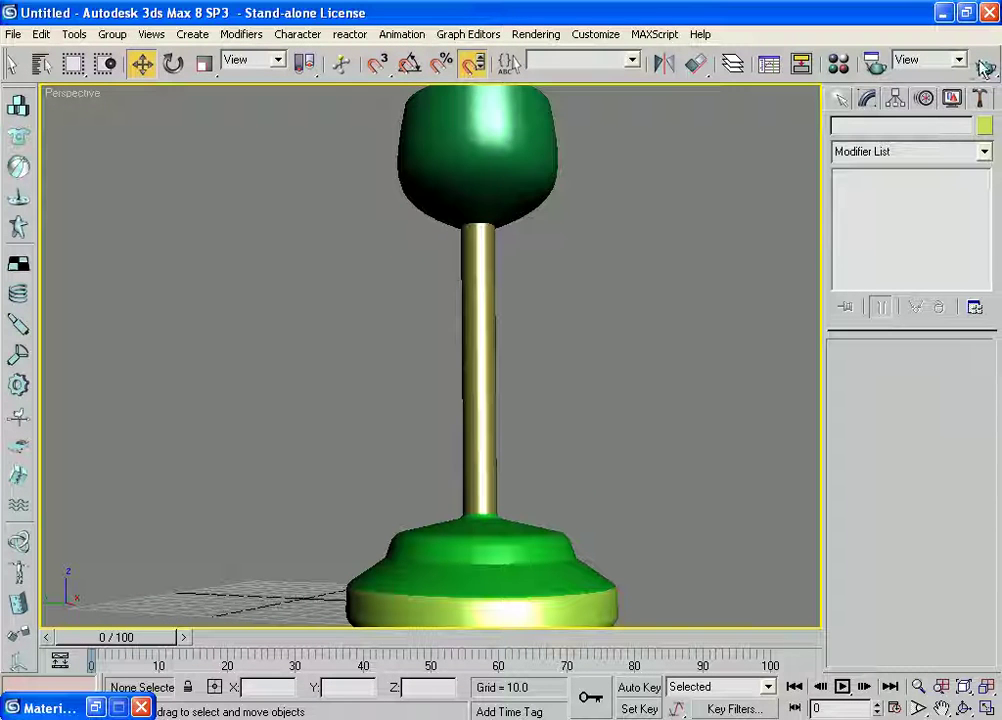
click(611, 377)
click(628, 637)
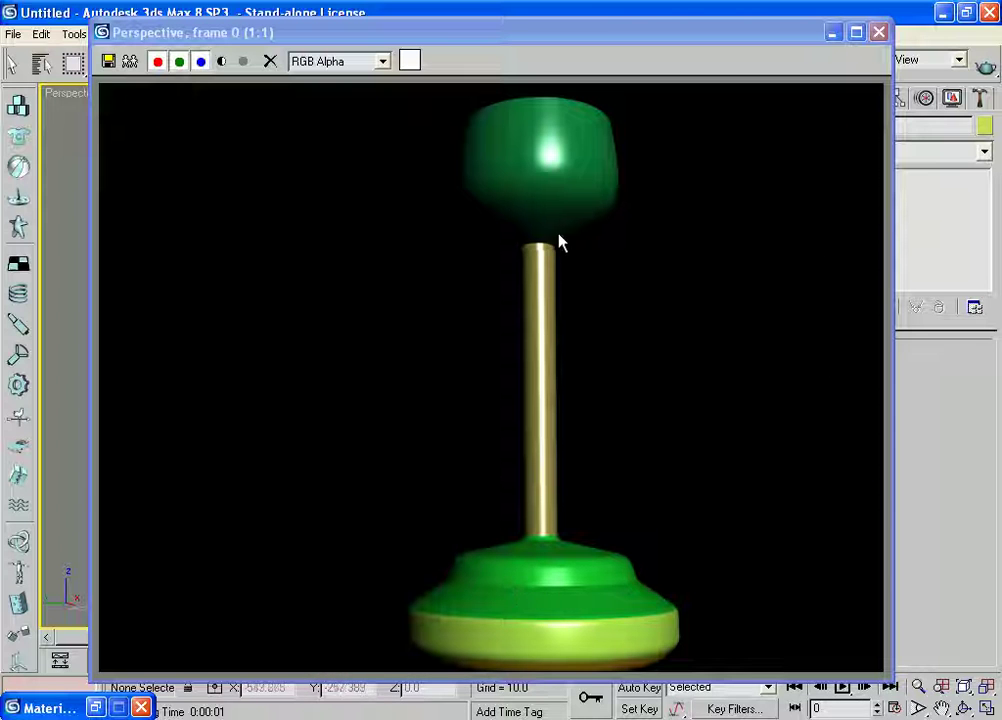
- Close the rendered frame and Render Scene dialog, then zoom out and pan around the goblet
click(879, 32)
click(691, 80)
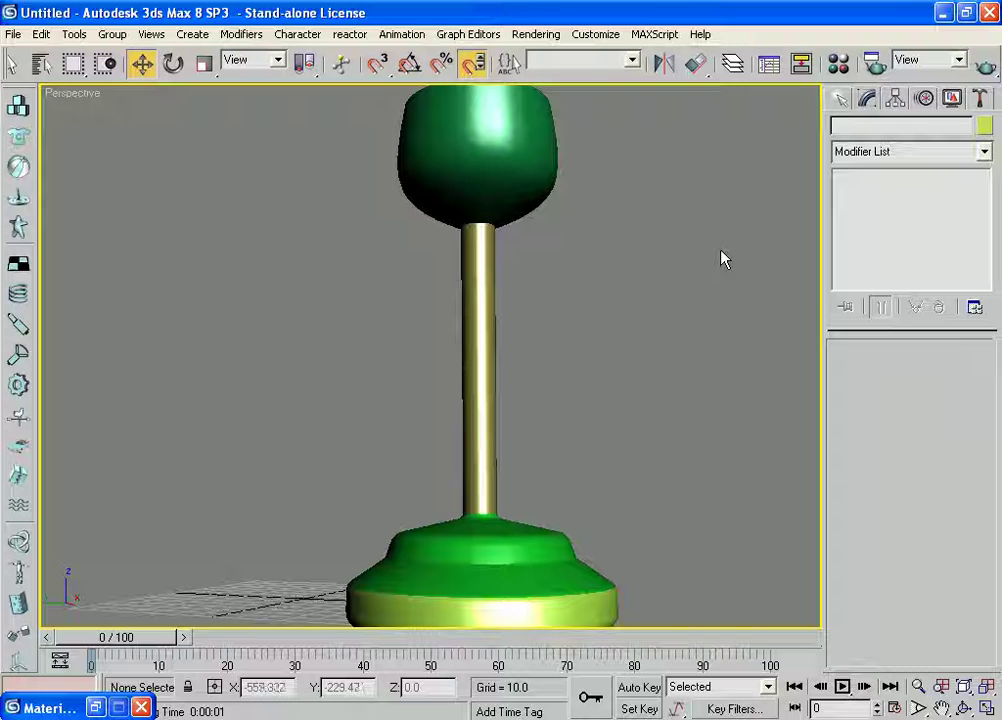
scroll(673, 278, down, 3)
middle_drag(611, 376, 597, 362)
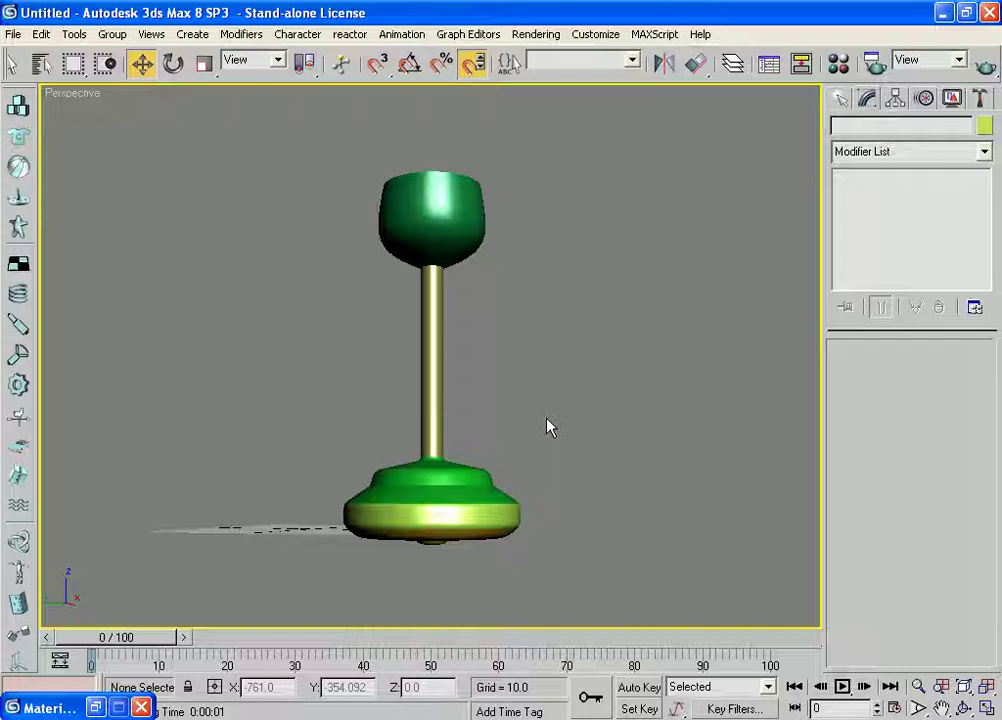
- Maximise and reposition the Top view over the goblet, then show the Splines creation options
key(alt+w)
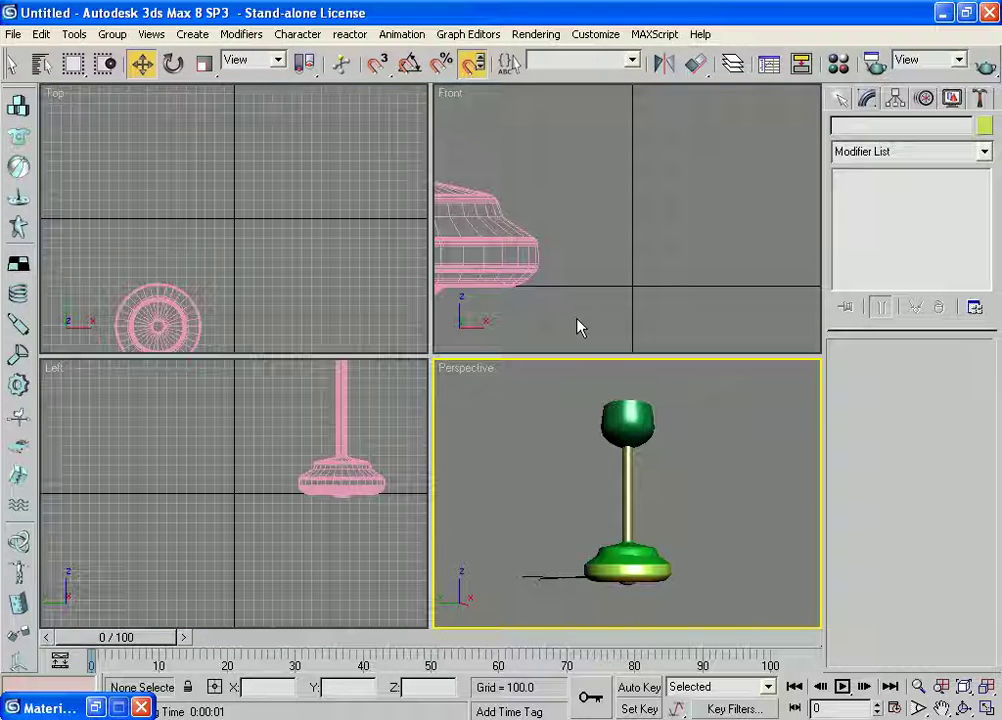
click(305, 255)
scroll(330, 260, up, 3)
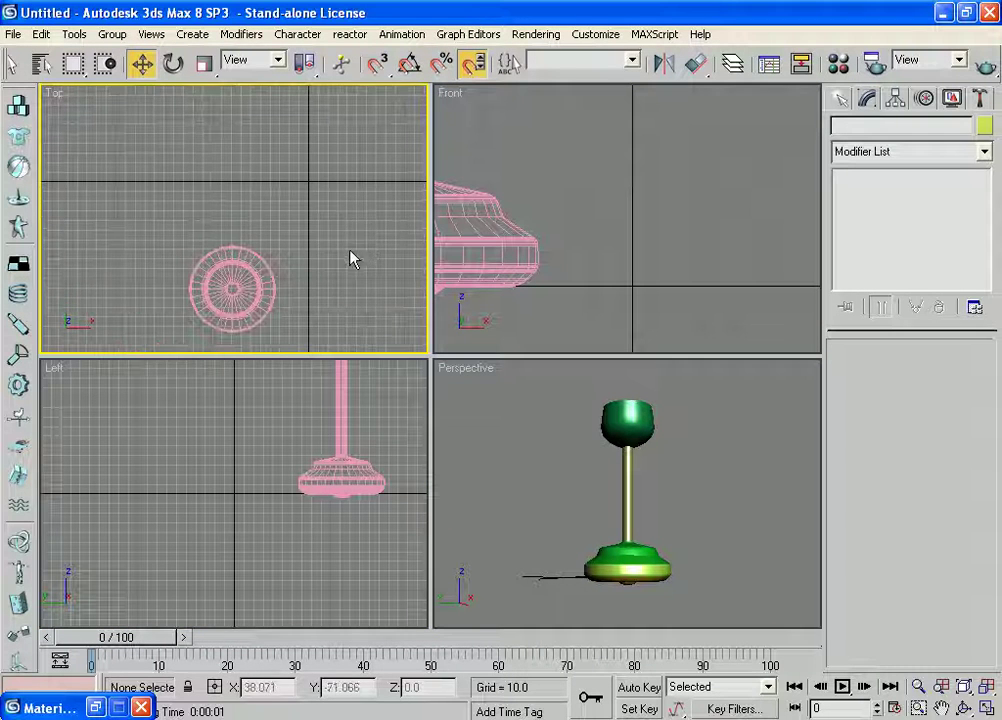
scroll(355, 251, down, 2)
middle_drag(335, 188, 311, 219)
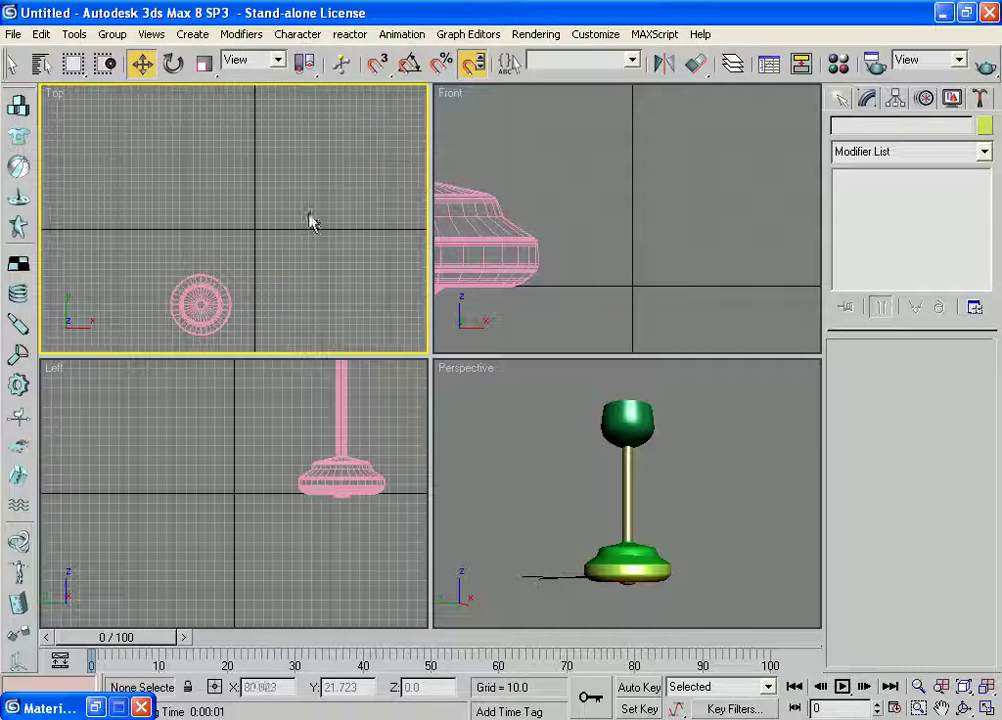
key(alt+w)
mouse_move(597, 331)
middle_down()
mouse_move(564, 324)
mouse_move(557, 311)
middle_up()
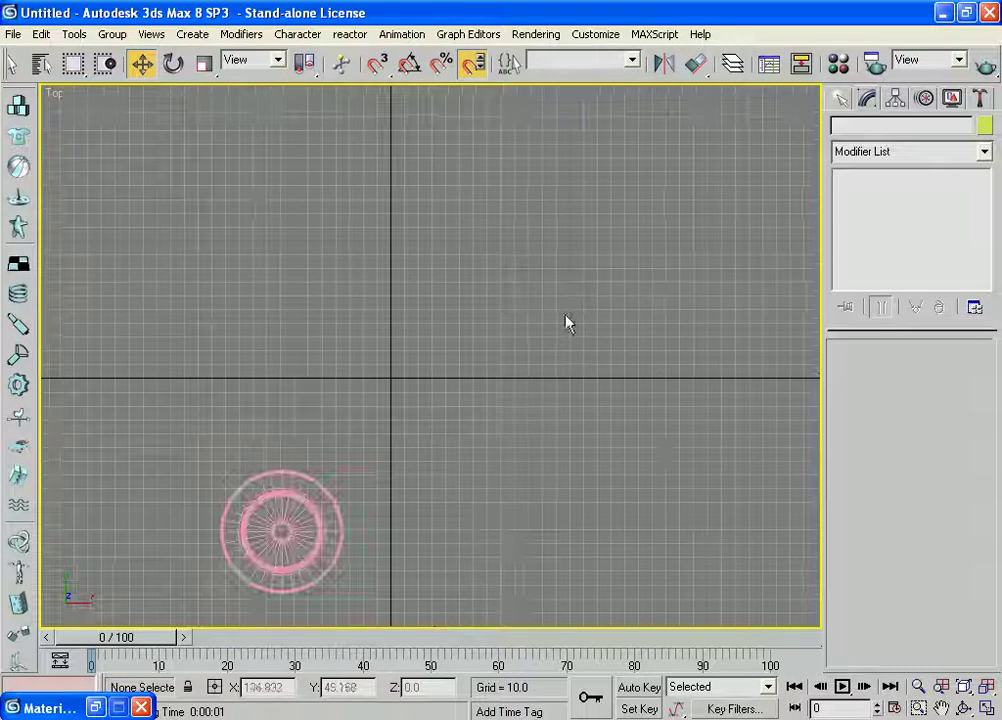
click(839, 98)
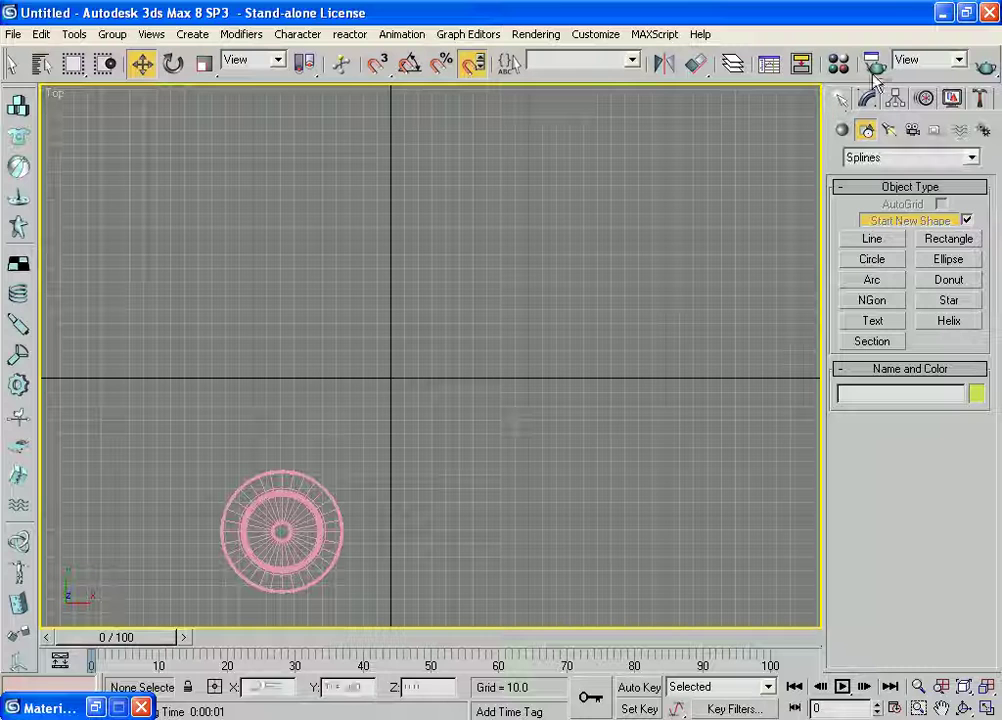
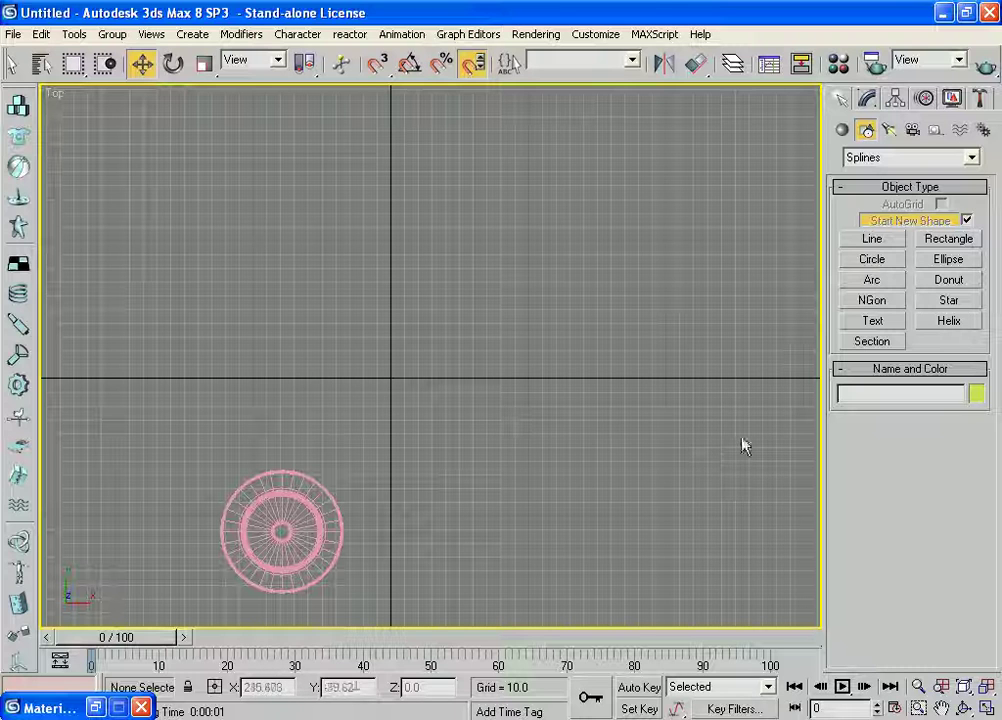
- Start a Line and place the lower-end points, the notch and a curved left-side point
click(874, 241)
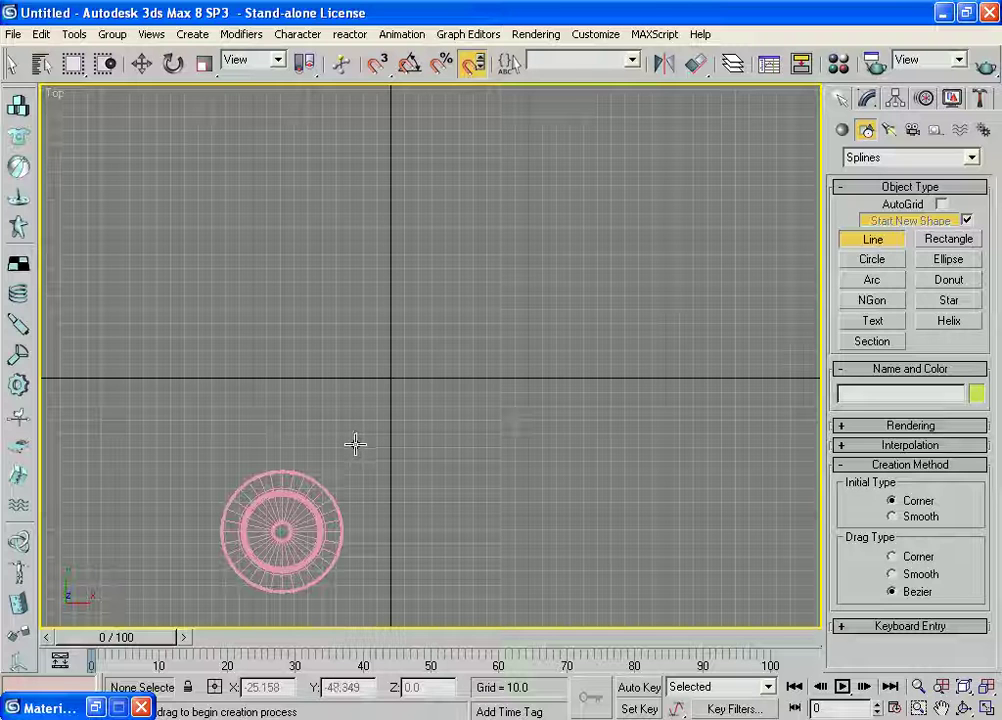
click(355, 443)
click(338, 440)
click(350, 426)
click(375, 421)
drag(345, 365, 356, 351)
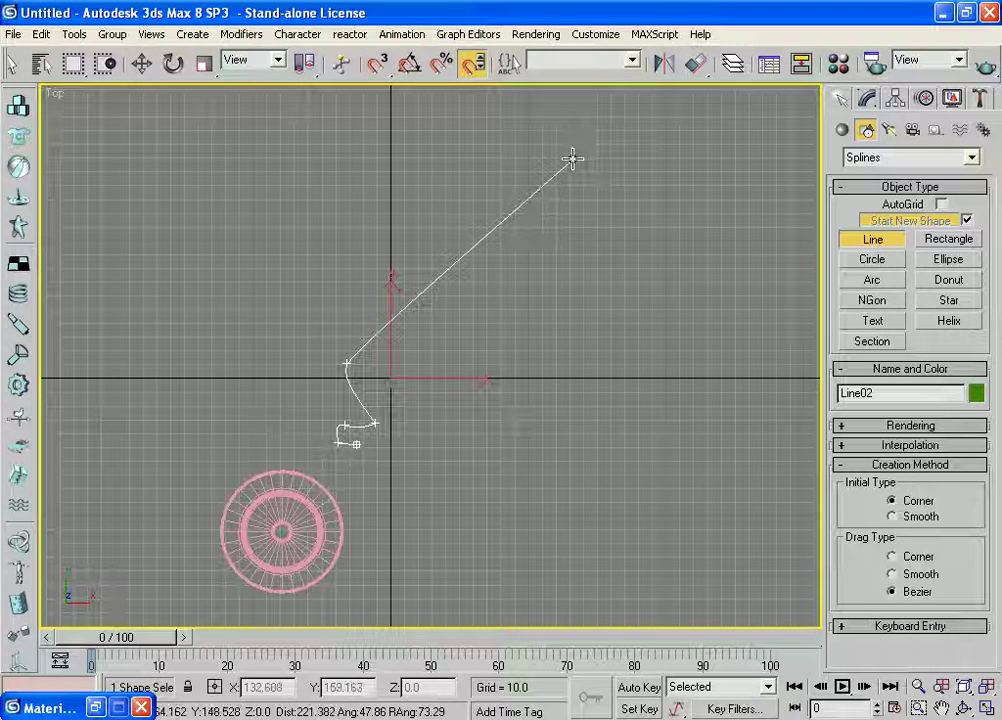
- Add the far upper and right-hand top corners, then trace the lower-end curve back to the first point
click(586, 164)
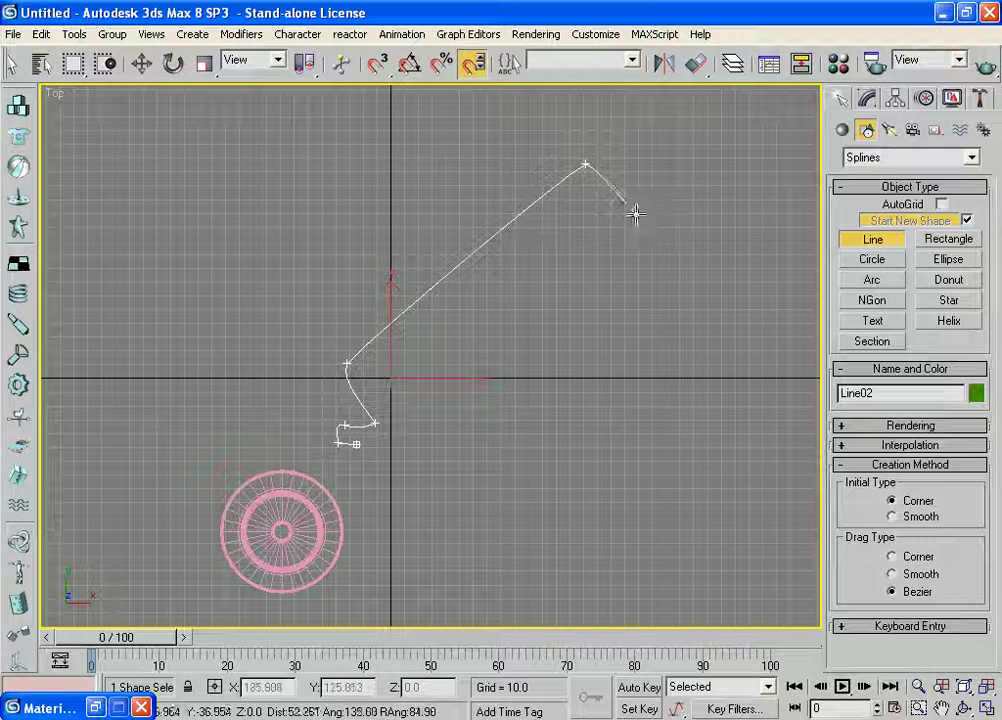
click(626, 207)
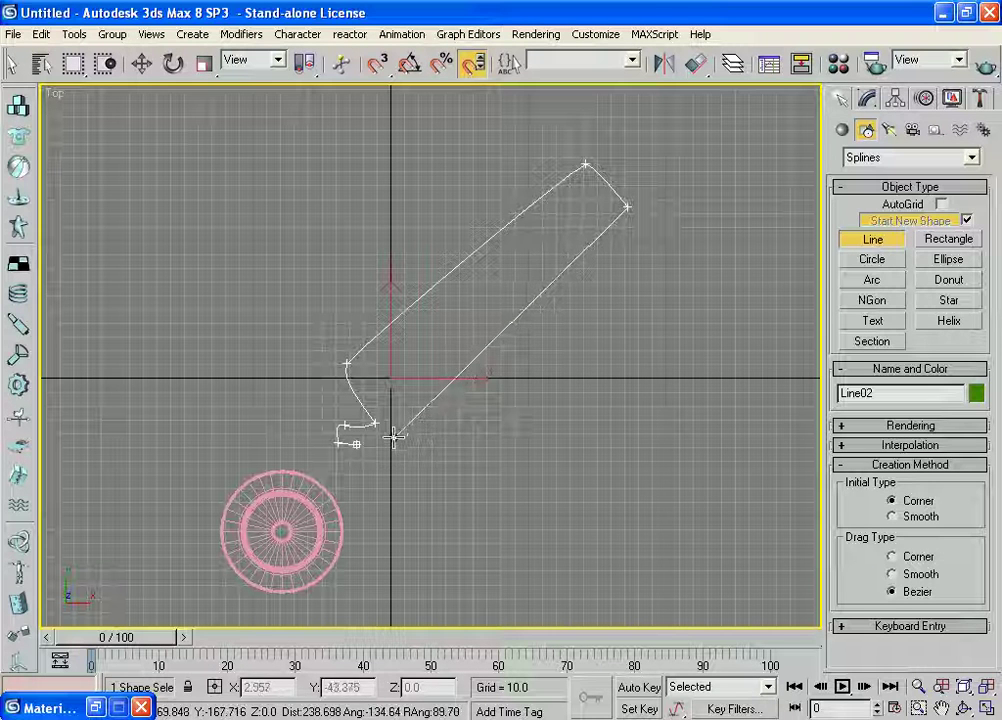
click(394, 437)
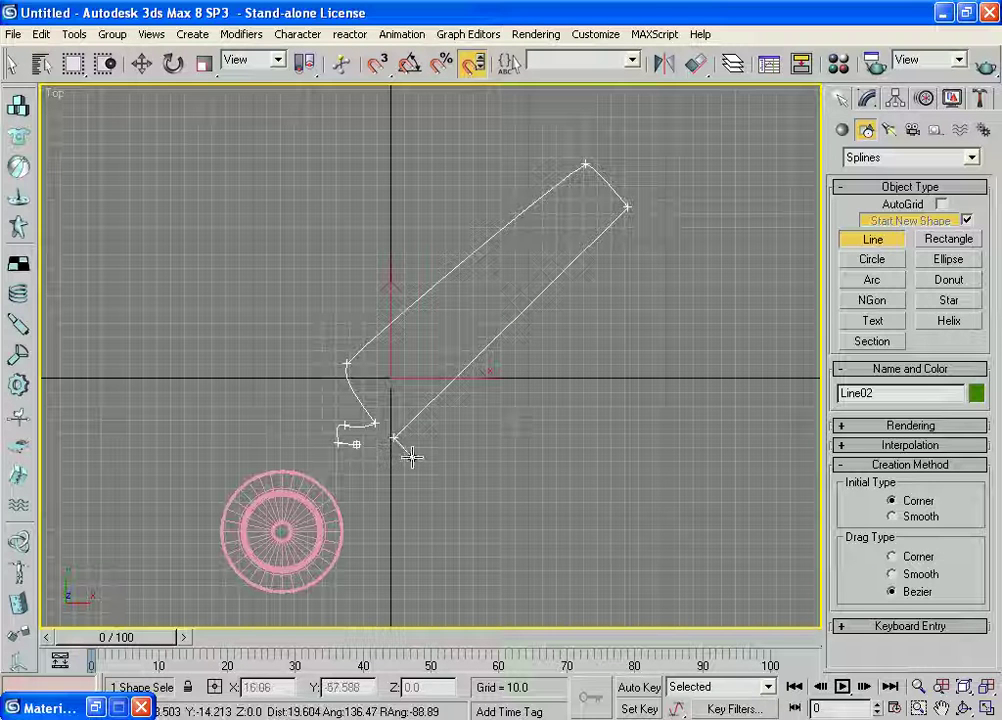
click(409, 458)
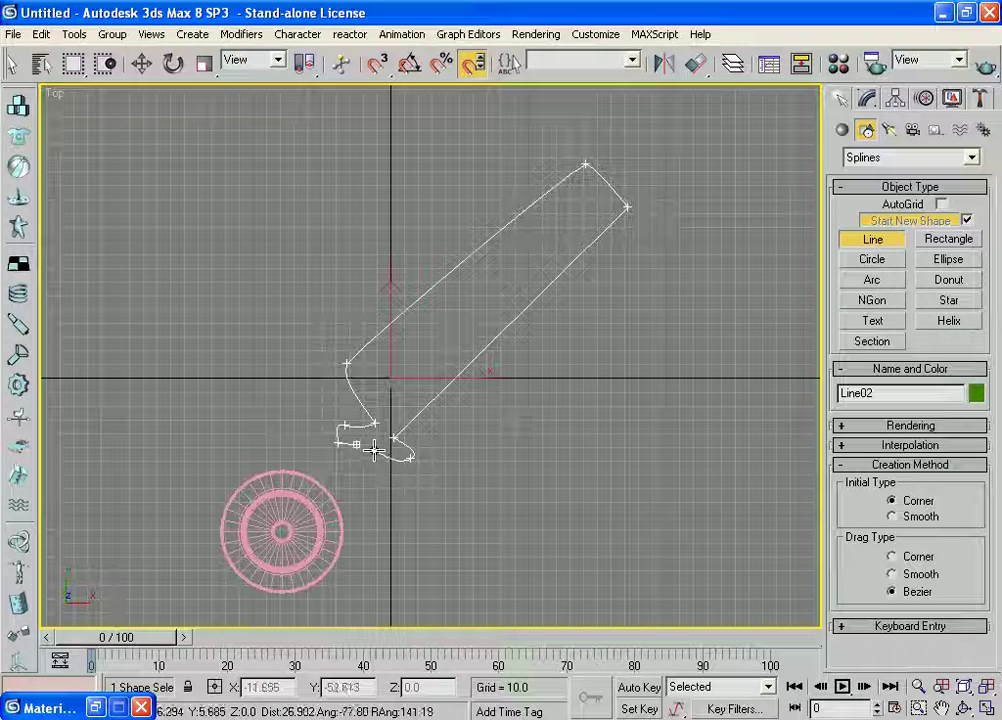
click(374, 474)
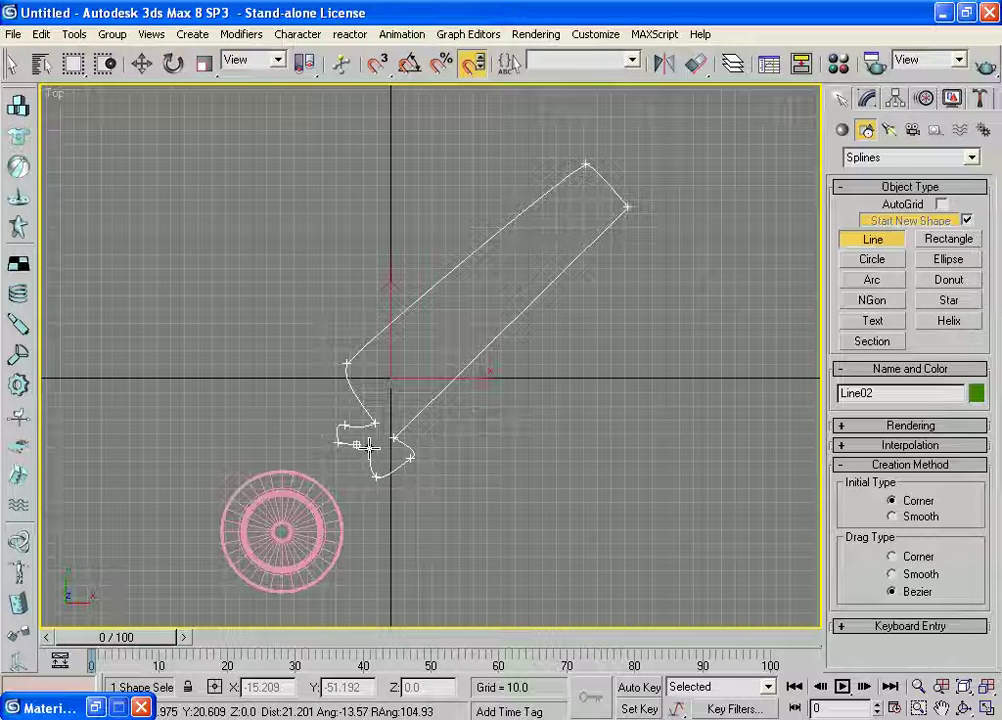
click(358, 443)
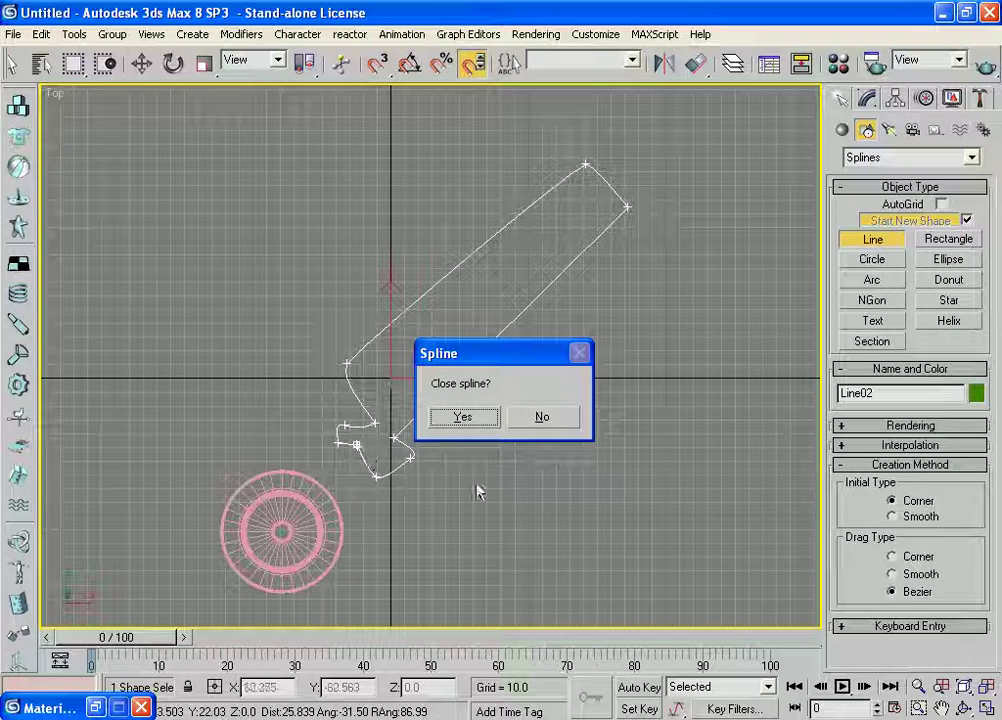
- Confirm closing the Line02 spline and zoom the view onto the outline
click(462, 417)
key(w)
mouse_move(658, 420)
middle_down()
mouse_move(695, 438)
mouse_move(624, 335)
mouse_move(647, 338)
mouse_move(650, 413)
middle_up()
scroll(690, 440, up, 2)
scroll(690, 440, up, 2)
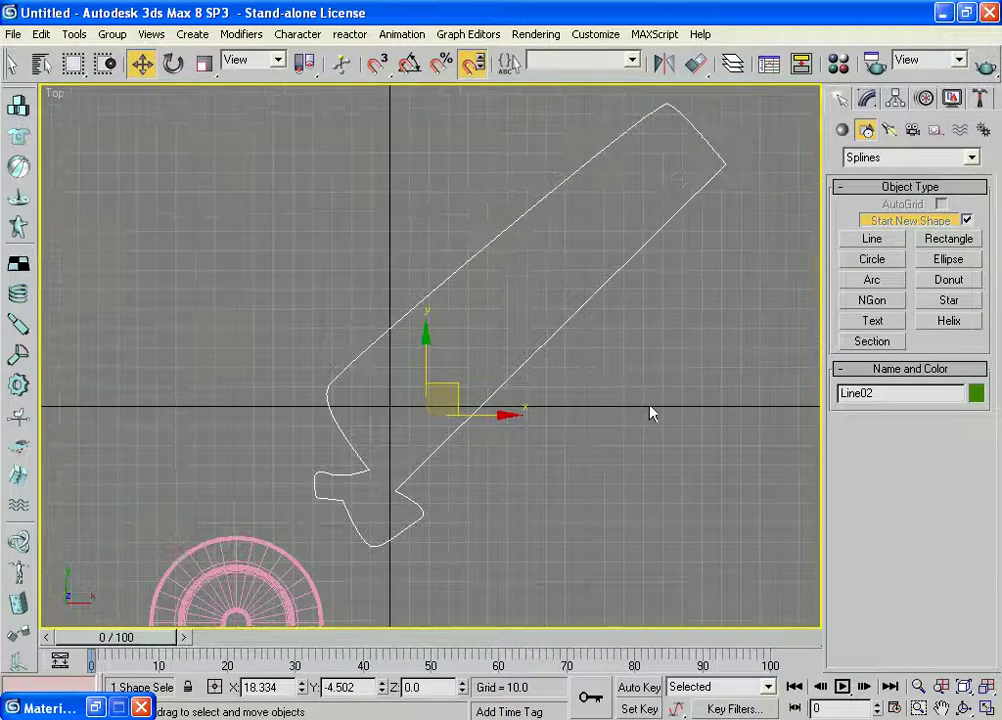
- Enter Vertex sub-object mode on Line02 and nudge the top-right corner vertex slightly
click(870, 100)
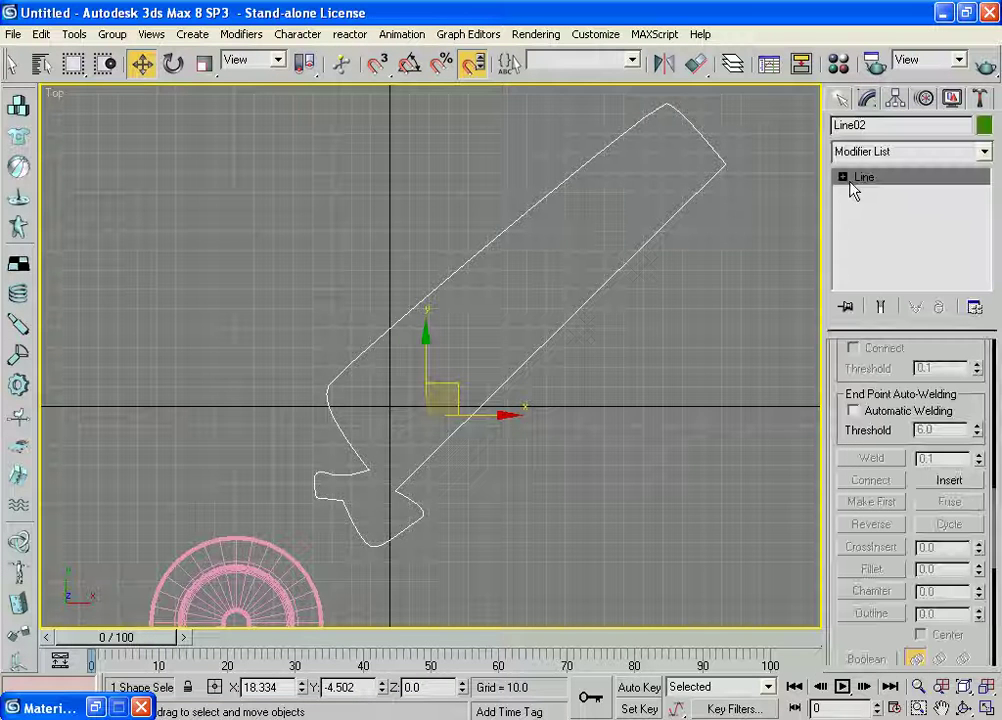
key(1)
click(843, 178)
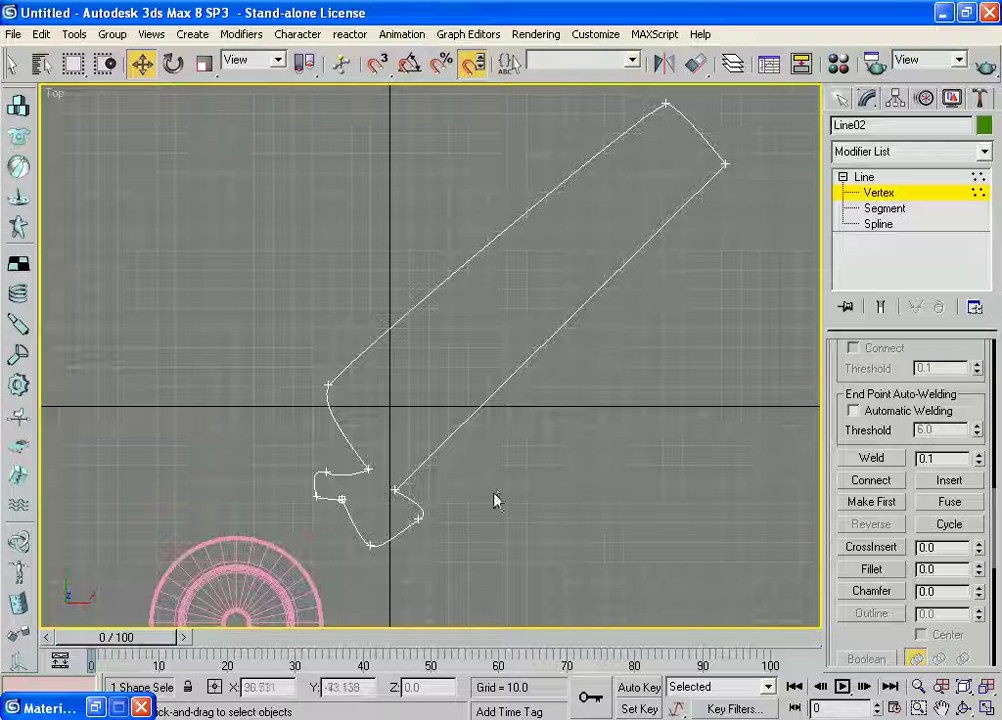
click(729, 161)
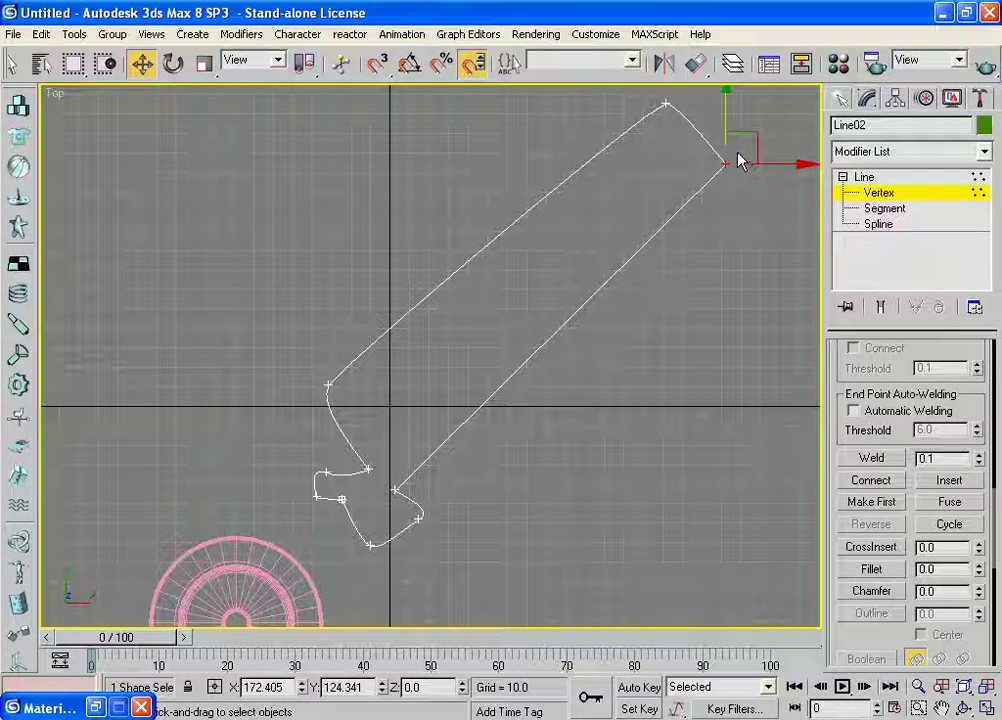
mouse_move(723, 125)
mouse_down()
mouse_move(764, 163)
mouse_move(759, 192)
mouse_up()
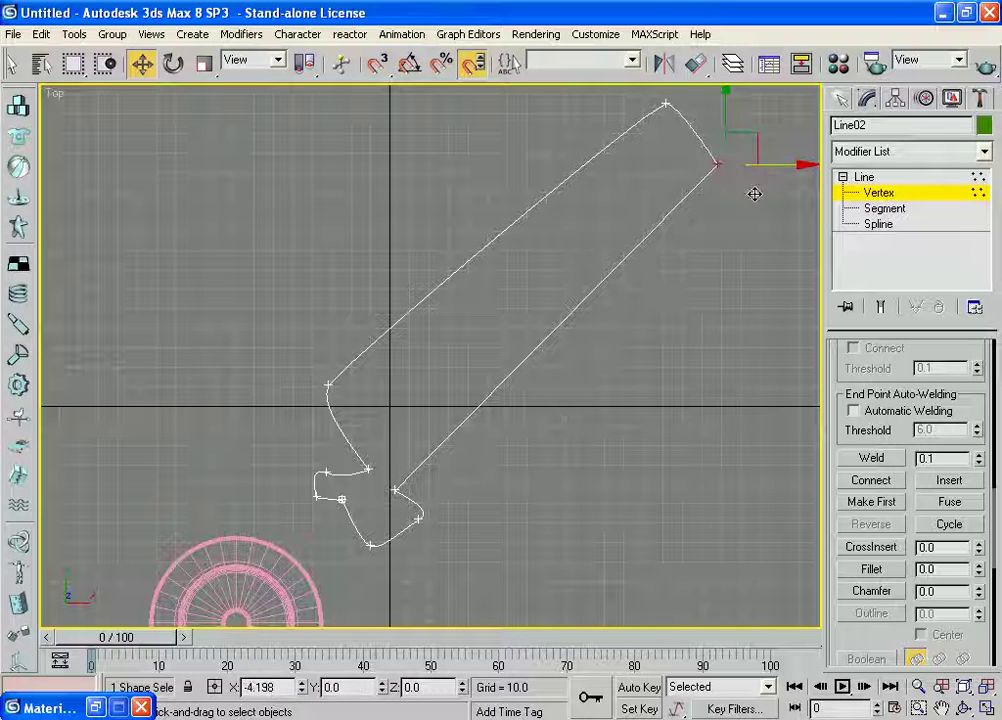
scroll(582, 450, up, 4)
scroll(658, 336, up, 1)
- Move the notch's inner corner vertex up-left and raise its upper-left vertex
middle_drag(628, 270, 584, 342)
scroll(582, 255, down, 1)
scroll(582, 255, down, 1)
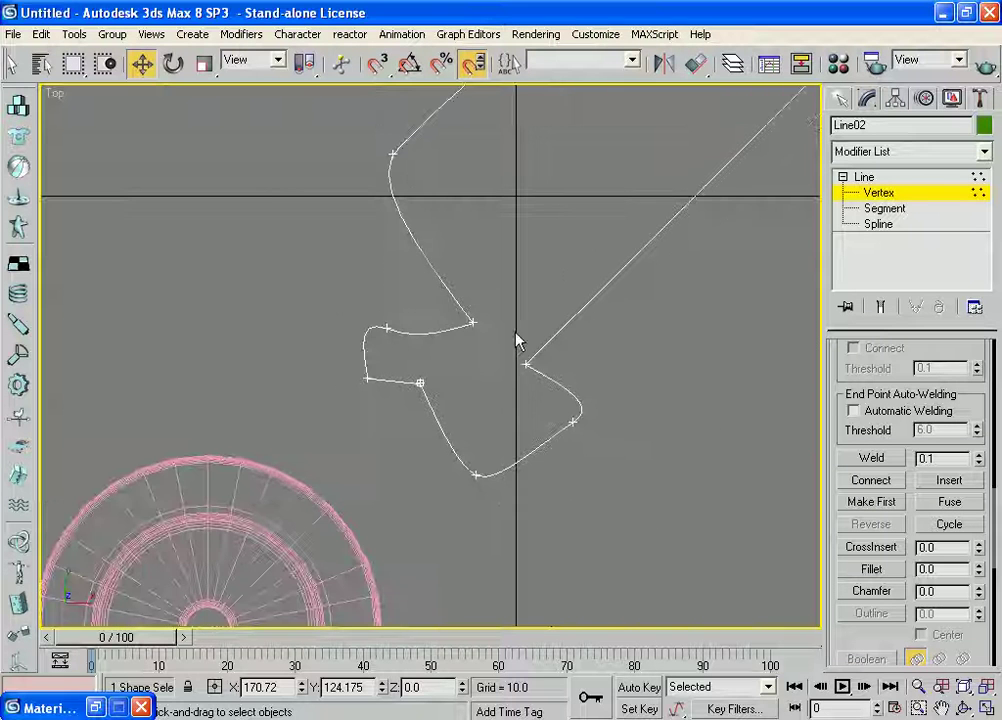
drag(449, 321, 490, 330)
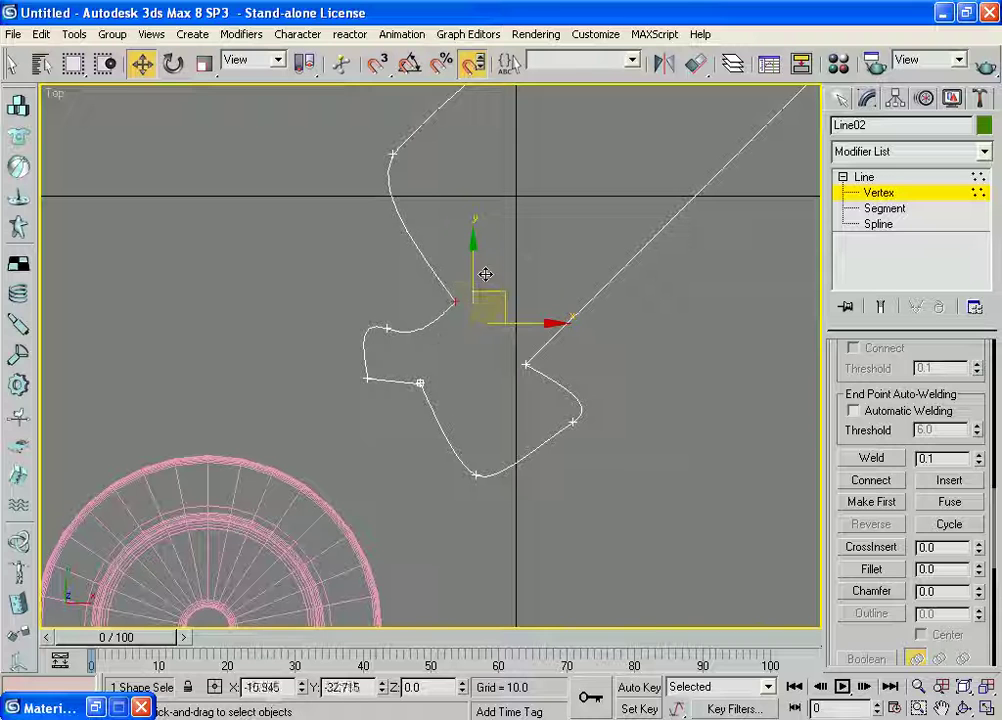
drag(487, 293, 468, 271)
drag(393, 342, 394, 343)
drag(385, 300, 378, 276)
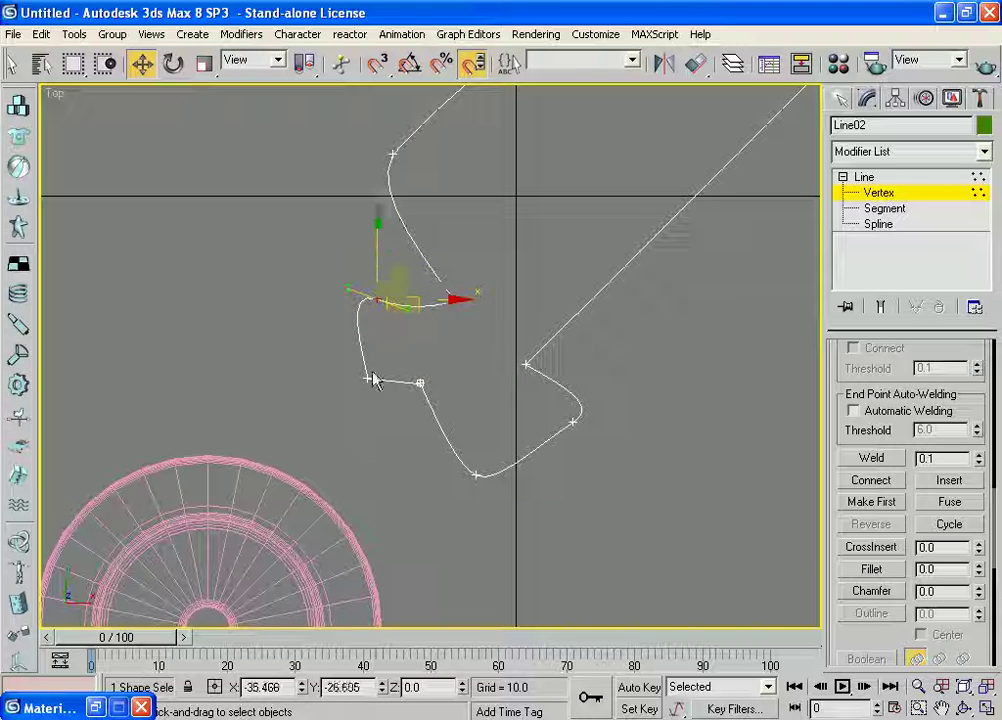
mouse_move(340, 363)
mouse_down()
mouse_move(378, 400)
mouse_move(370, 347)
mouse_up()
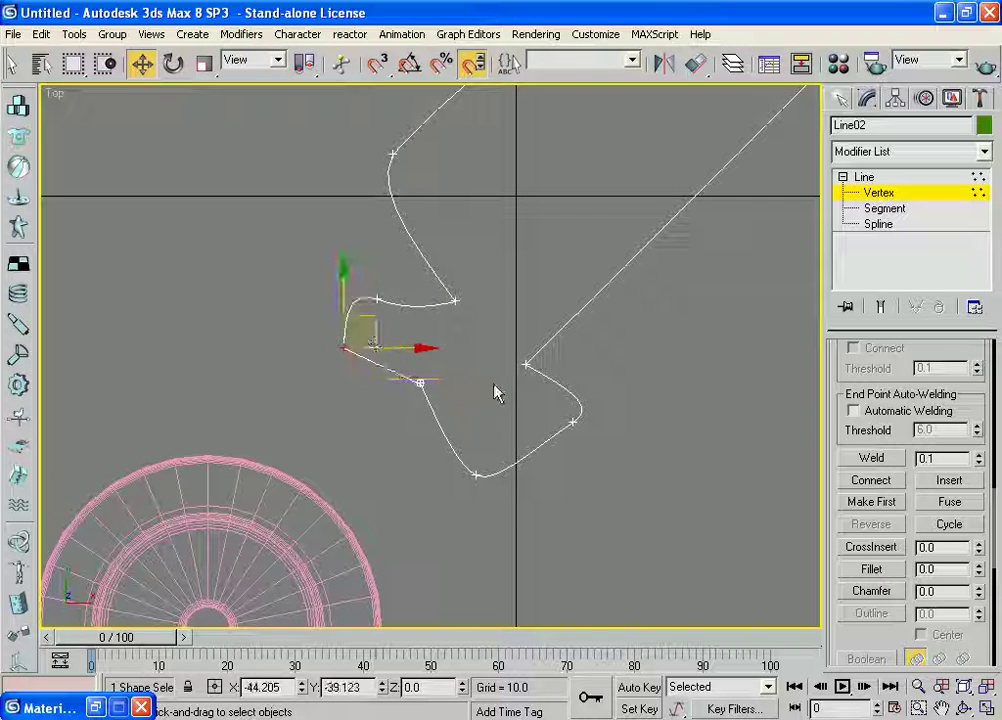
- Drag the notch's end vertex down and to the right
click(450, 352)
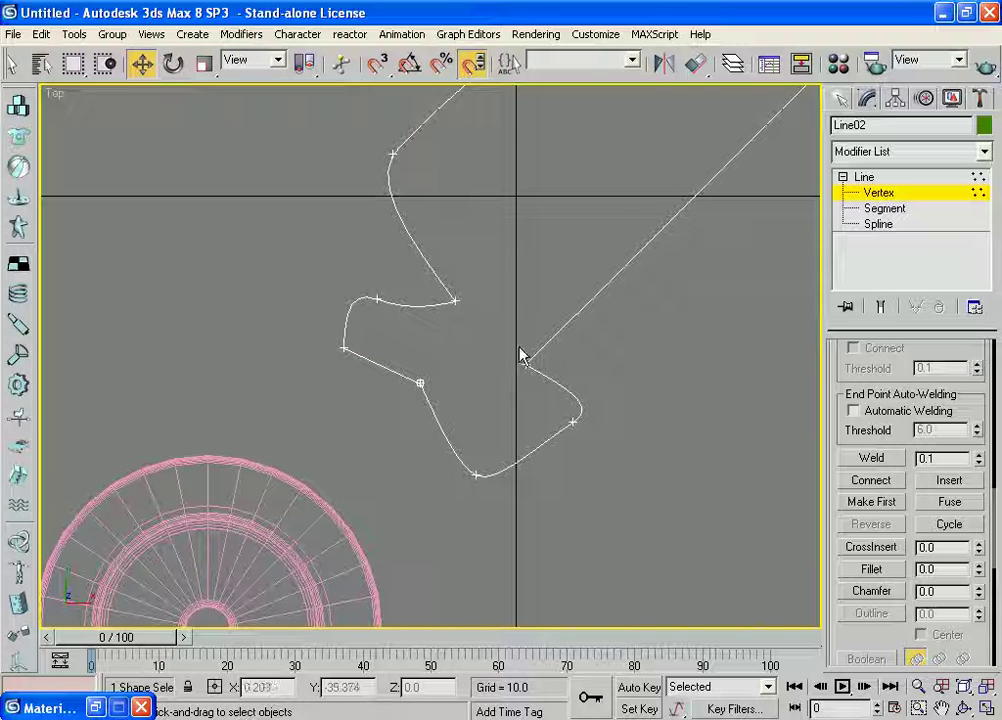
scroll(668, 447, down, 1)
scroll(650, 440, down, 2)
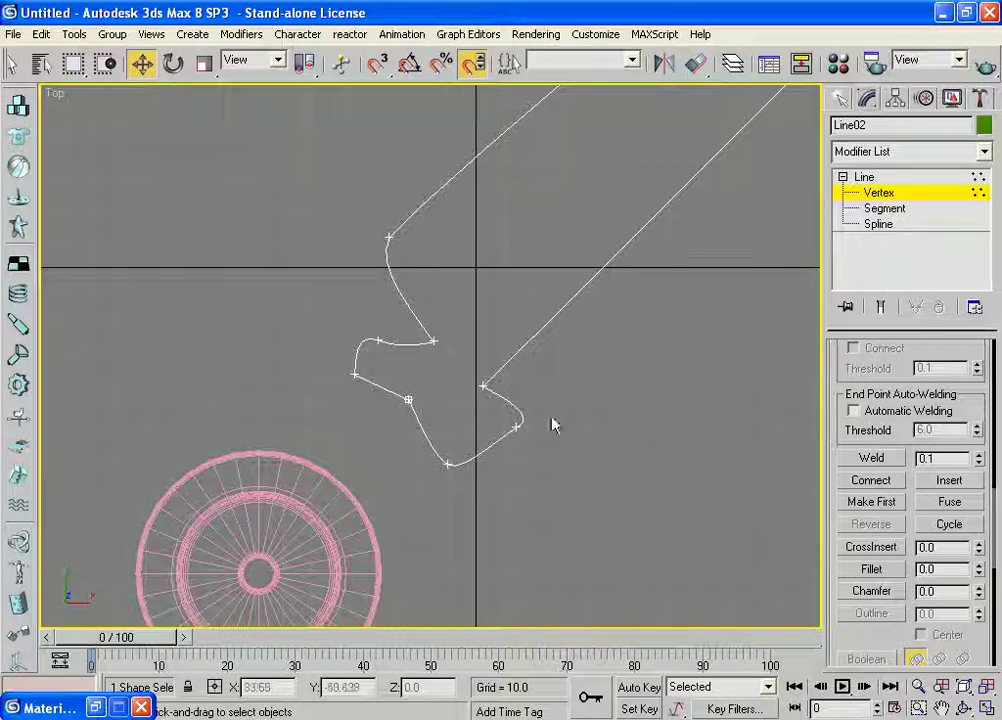
mouse_move(491, 400)
mouse_down()
mouse_move(512, 381)
mouse_move(579, 415)
mouse_move(600, 445)
mouse_up()
- Reposition the lower-end curve vertex, shift the bottom vertex left and lower the left notch vertex
click(515, 428)
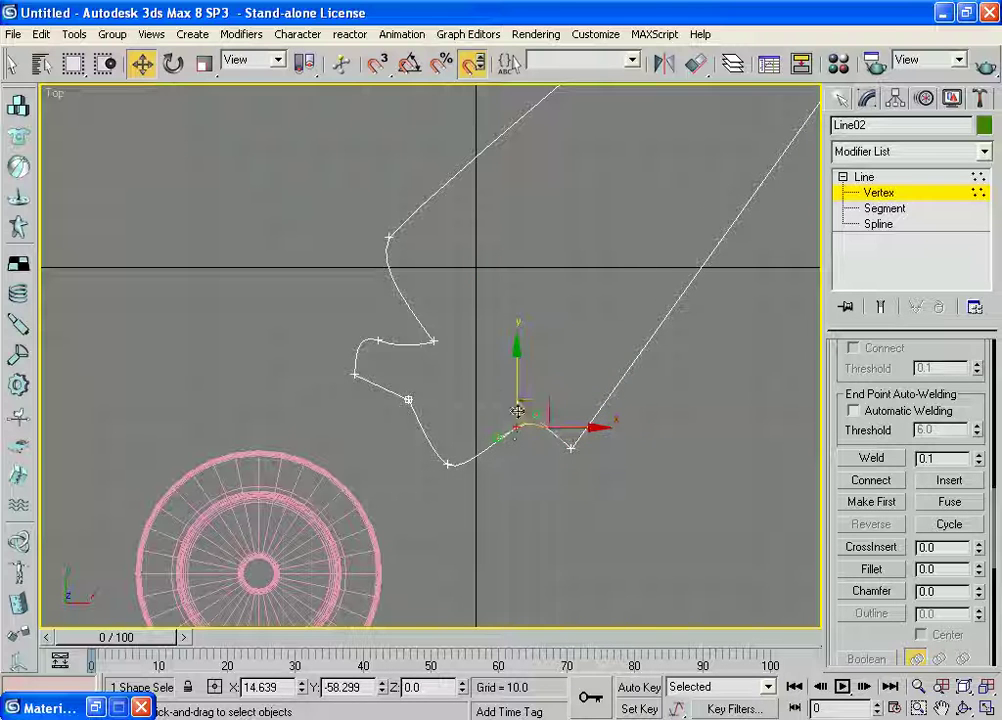
mouse_move(518, 418)
mouse_down()
mouse_move(537, 378)
mouse_move(510, 381)
mouse_move(510, 459)
mouse_up()
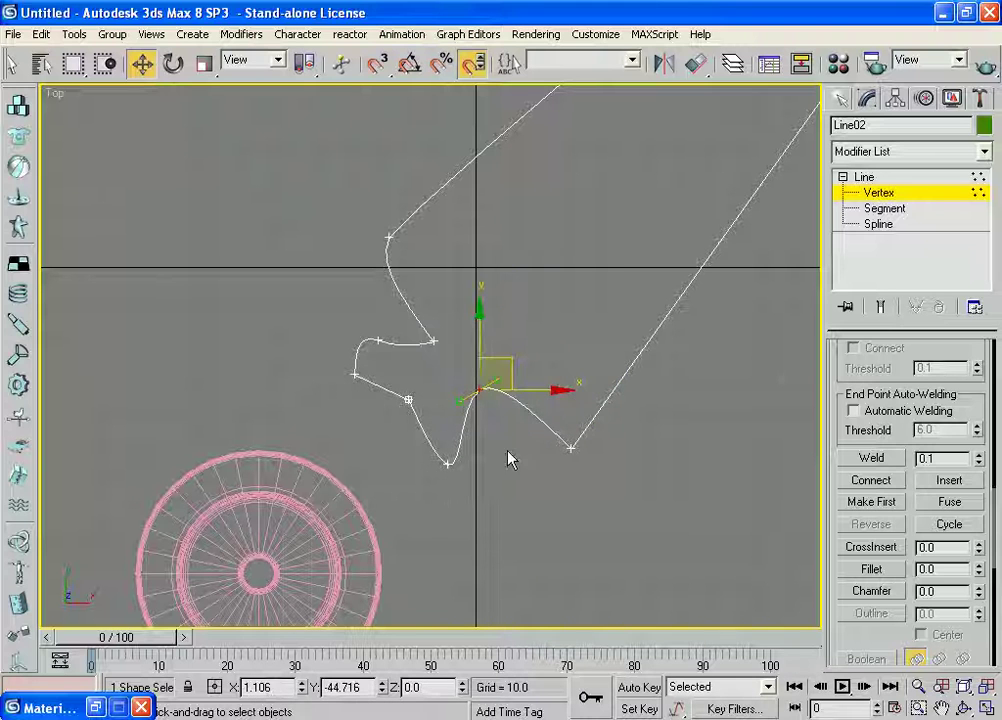
click(470, 502)
click(448, 463)
drag(476, 465, 448, 447)
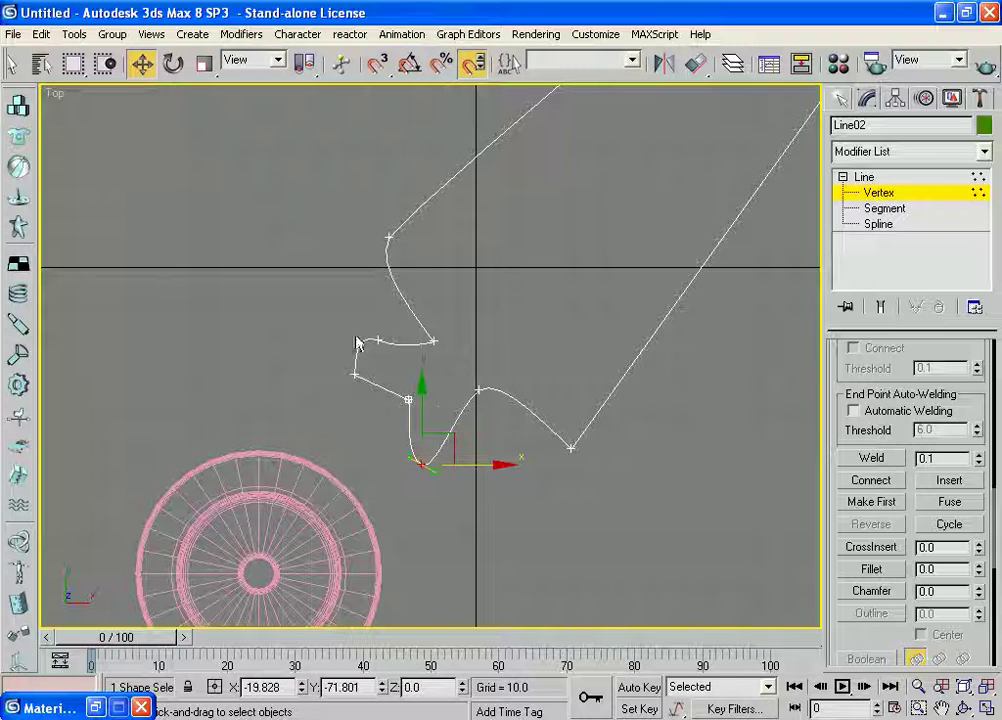
click(355, 374)
drag(355, 338, 350, 367)
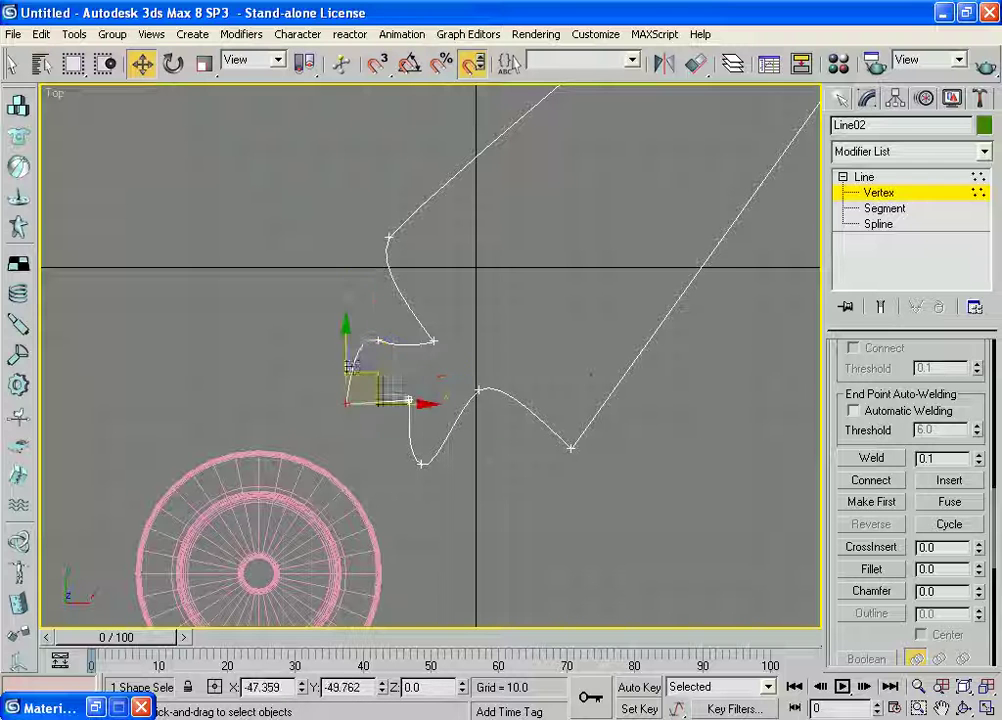
- Zoom in on the lower end, nudge the hump vertex and pull the notch's inner corner up-right
middle_drag(651, 364, 622, 353)
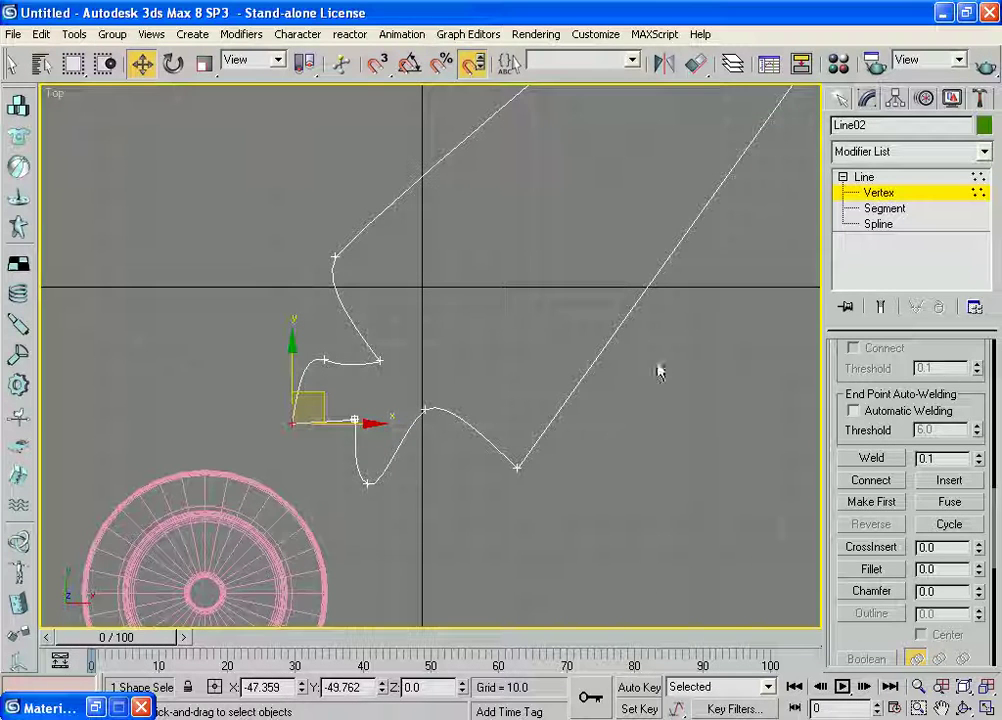
scroll(504, 309, up, 3)
mouse_move(466, 309)
middle_down()
mouse_move(642, 318)
mouse_move(607, 316)
middle_up()
scroll(548, 310, down, 2)
scroll(430, 314, up, 1)
click(550, 472)
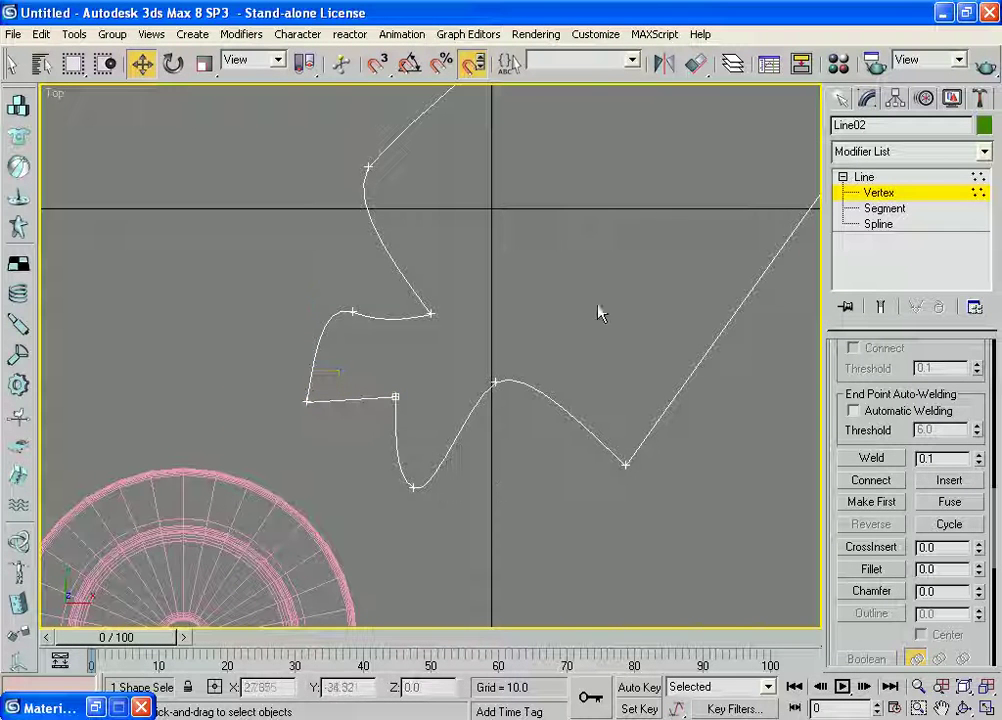
click(495, 382)
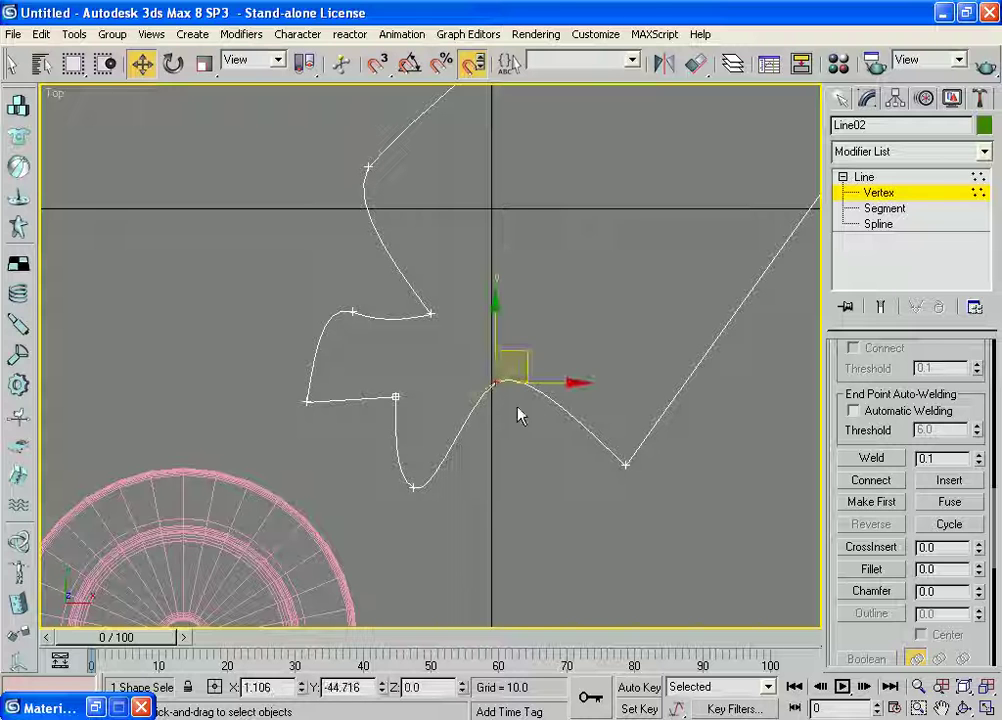
mouse_move(523, 349)
mouse_down()
mouse_move(548, 342)
mouse_move(535, 352)
mouse_up()
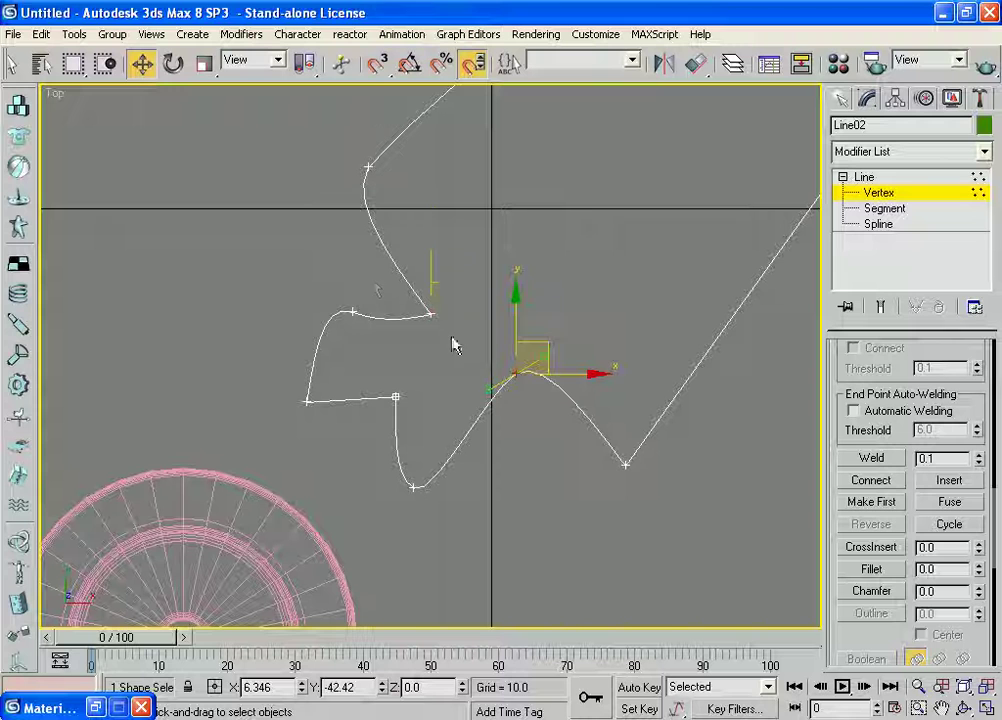
click(430, 315)
mouse_move(445, 300)
mouse_down()
mouse_move(472, 265)
mouse_move(537, 400)
mouse_move(535, 311)
mouse_up()
- Pull out a tangent on the lowest curve vertex to smooth the bottom of the curve
drag(380, 492, 353, 465)
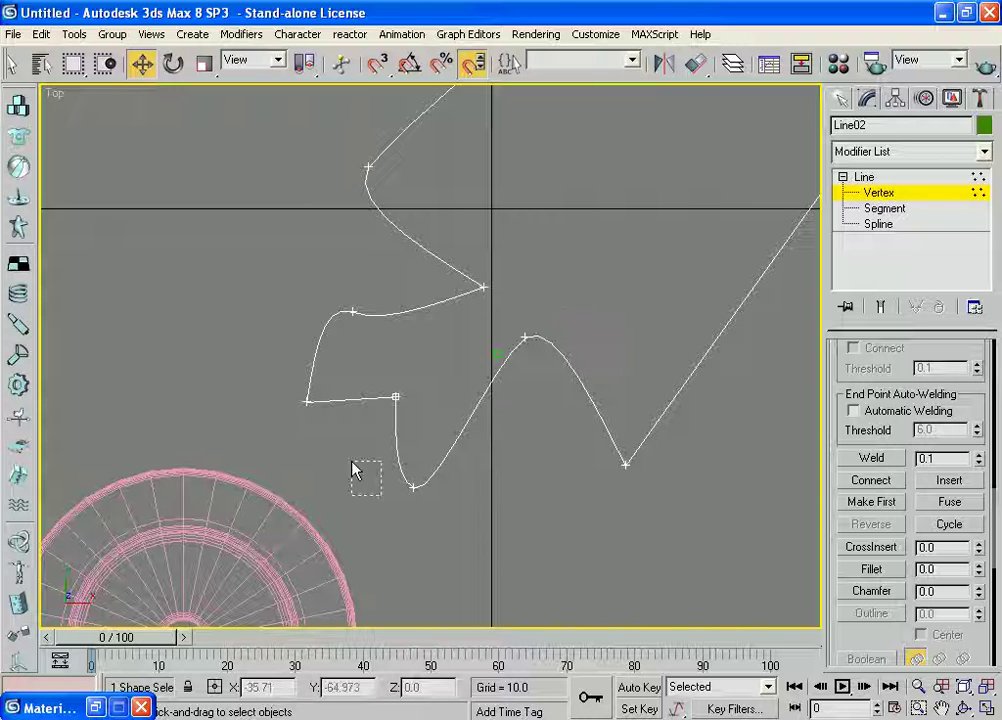
click(413, 487)
mouse_move(435, 498)
mouse_down()
mouse_move(479, 501)
mouse_move(472, 472)
mouse_move(457, 471)
mouse_up()
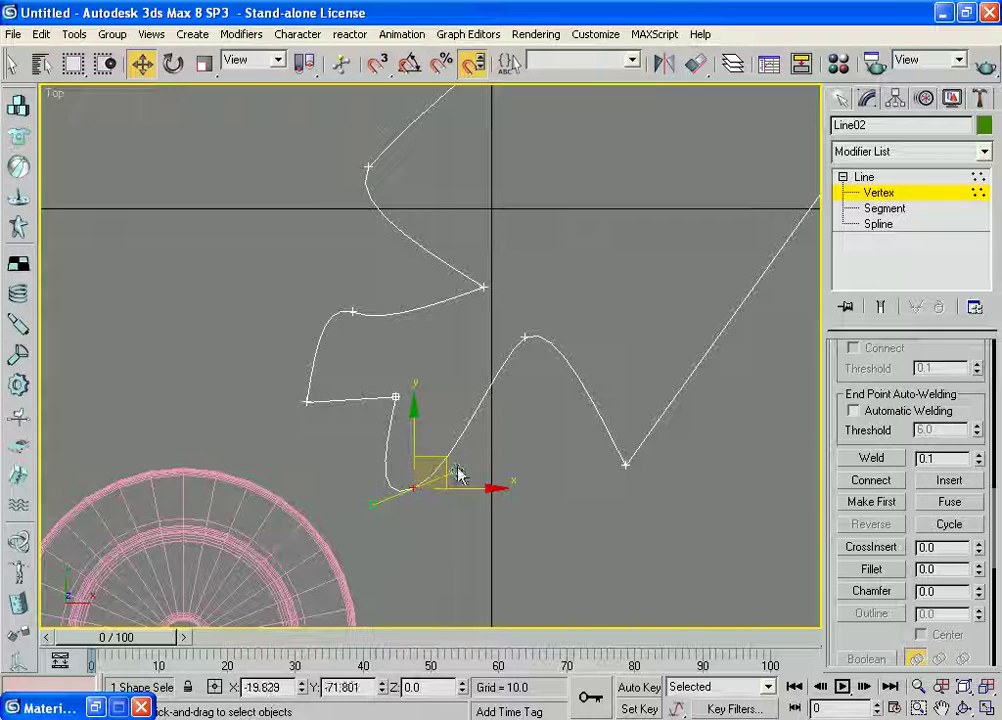
mouse_move(330, 286)
mouse_down()
mouse_move(356, 318)
mouse_move(391, 309)
mouse_move(387, 291)
mouse_up()
middle_drag(532, 421, 512, 432)
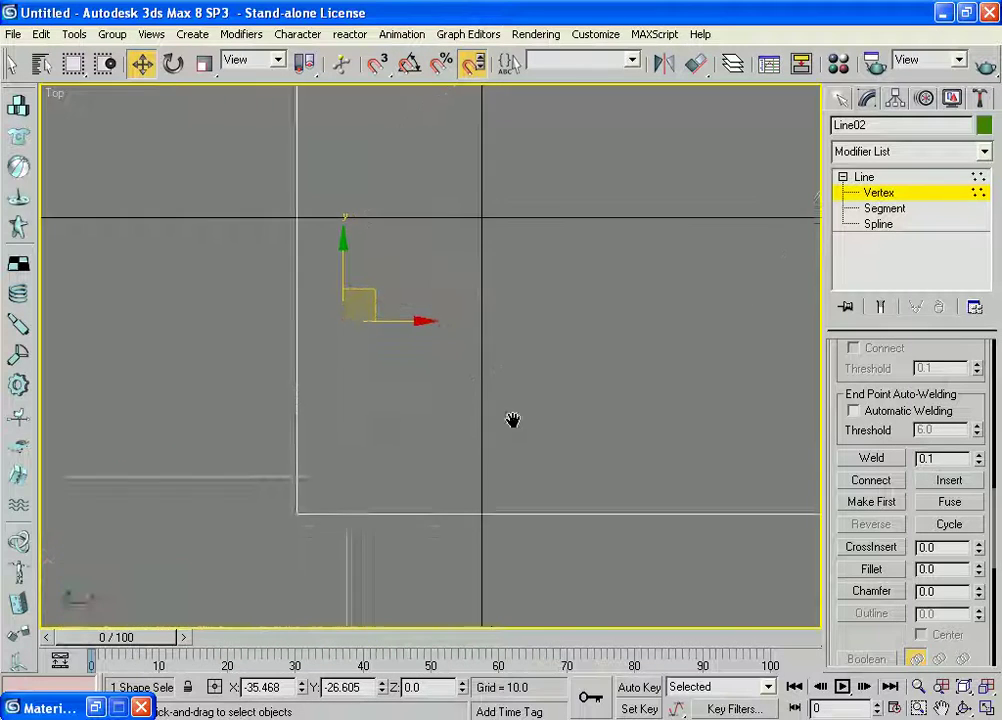
- Move the hump vertex down-right, the notch corner up-left and the step corner right
click(512, 352)
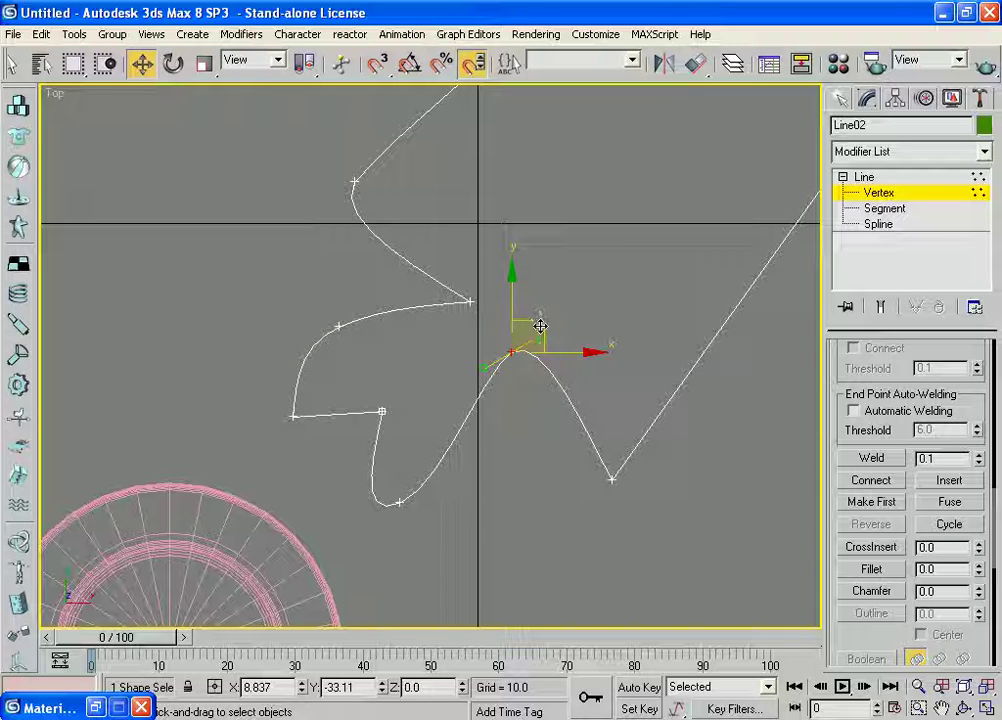
drag(540, 326, 556, 341)
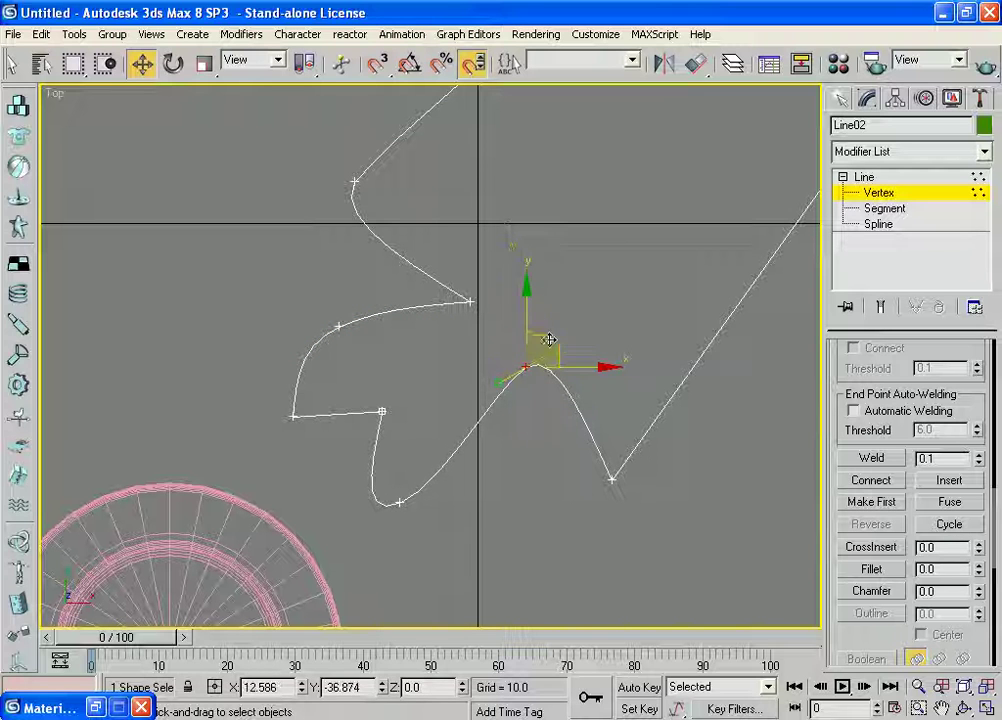
click(472, 299)
drag(488, 272, 468, 264)
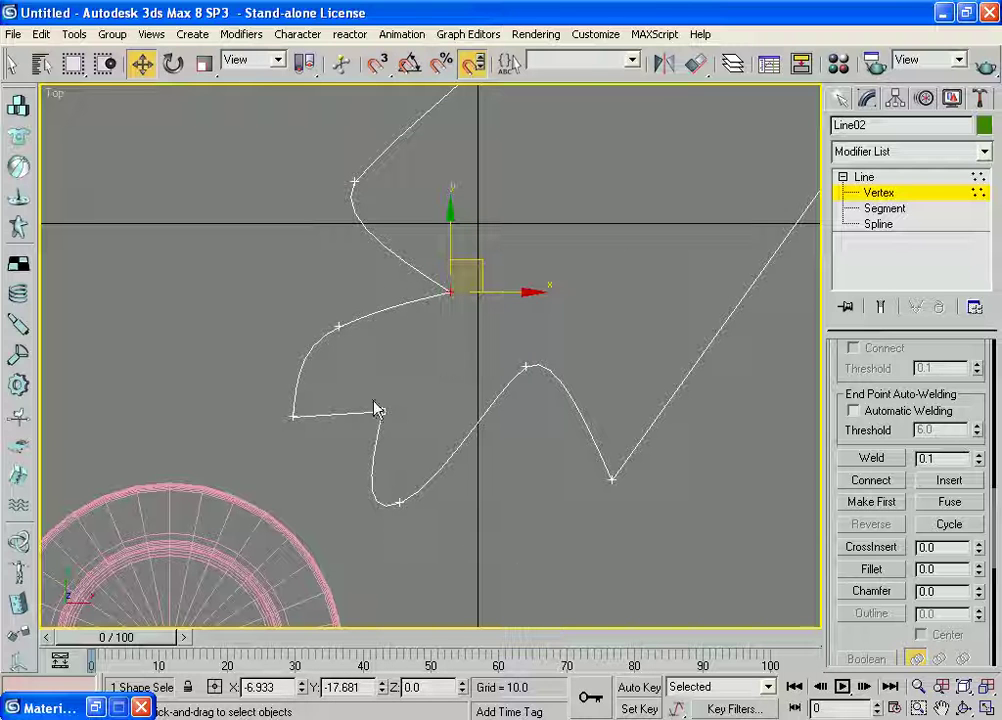
drag(398, 434, 398, 434)
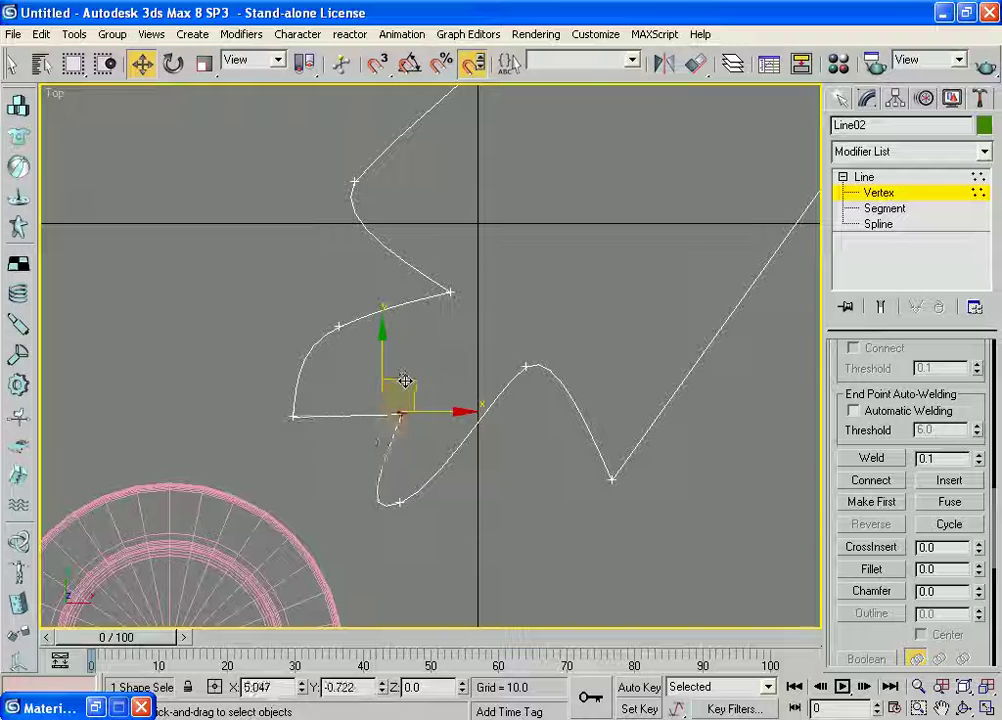
drag(403, 383, 425, 381)
- Reshape the dip with the lowest vertex's tangents, then select the sharp left corner vertex
click(398, 502)
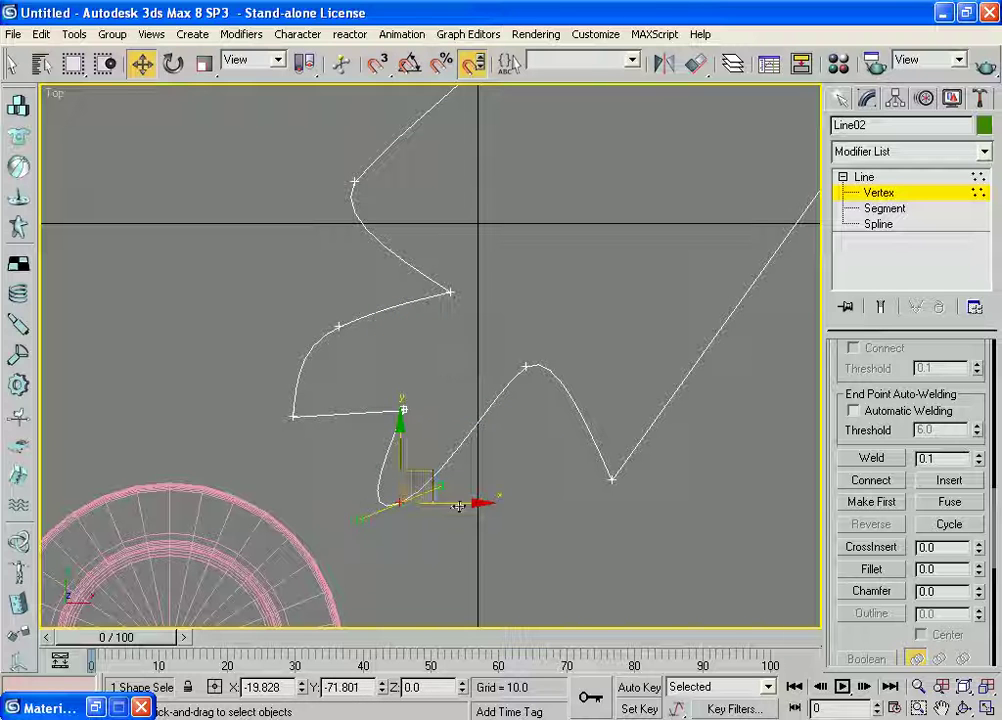
mouse_move(425, 477)
mouse_down()
mouse_move(472, 479)
mouse_move(455, 492)
mouse_up()
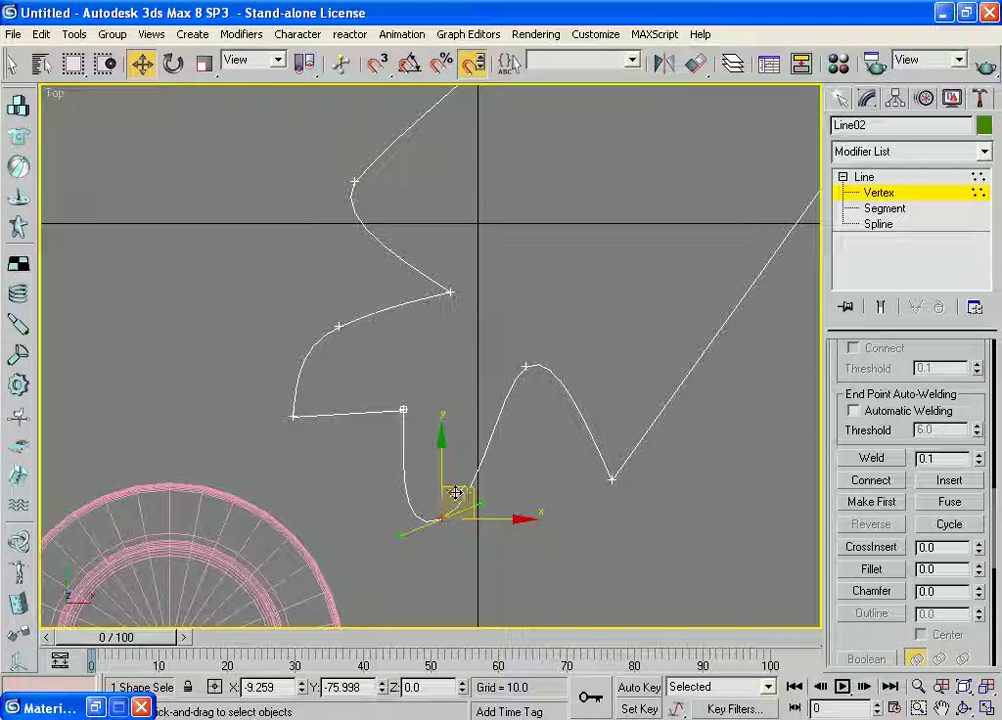
mouse_move(441, 438)
mouse_down()
mouse_move(422, 420)
mouse_move(361, 432)
mouse_up()
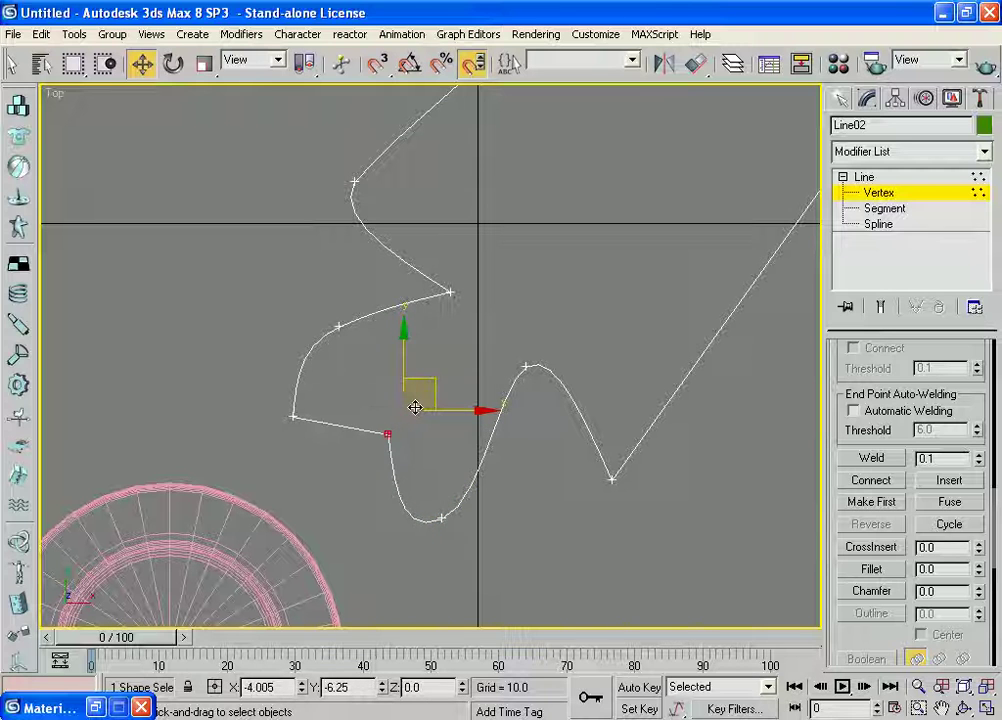
drag(268, 407, 324, 447)
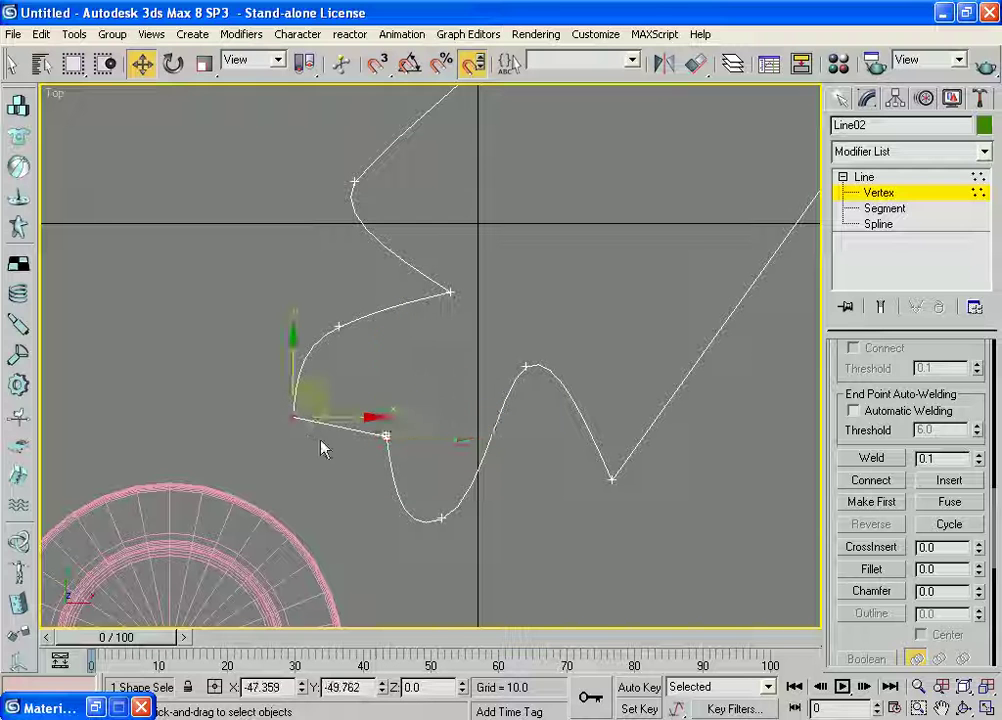
middle_drag(552, 543, 615, 530)
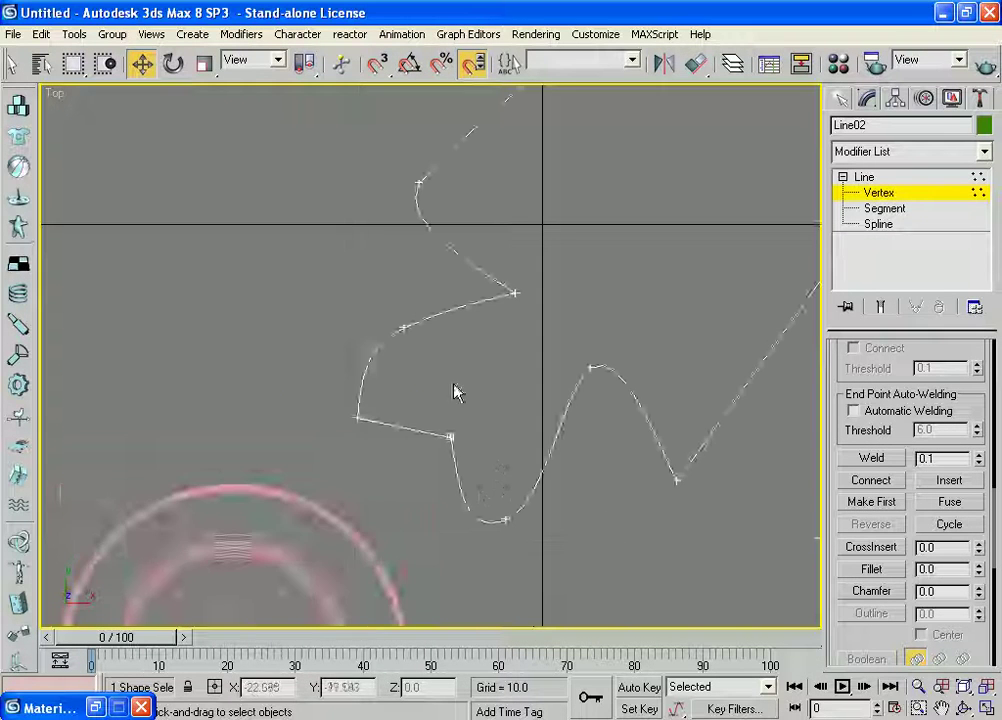
middle_drag(454, 391, 508, 408)
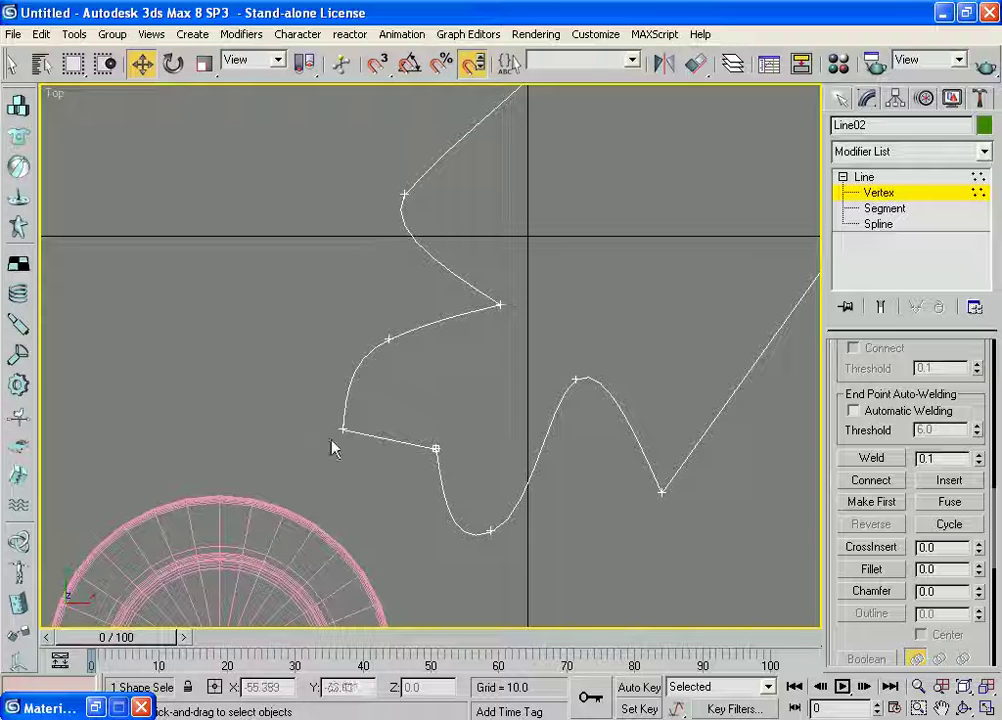
drag(320, 418, 368, 458)
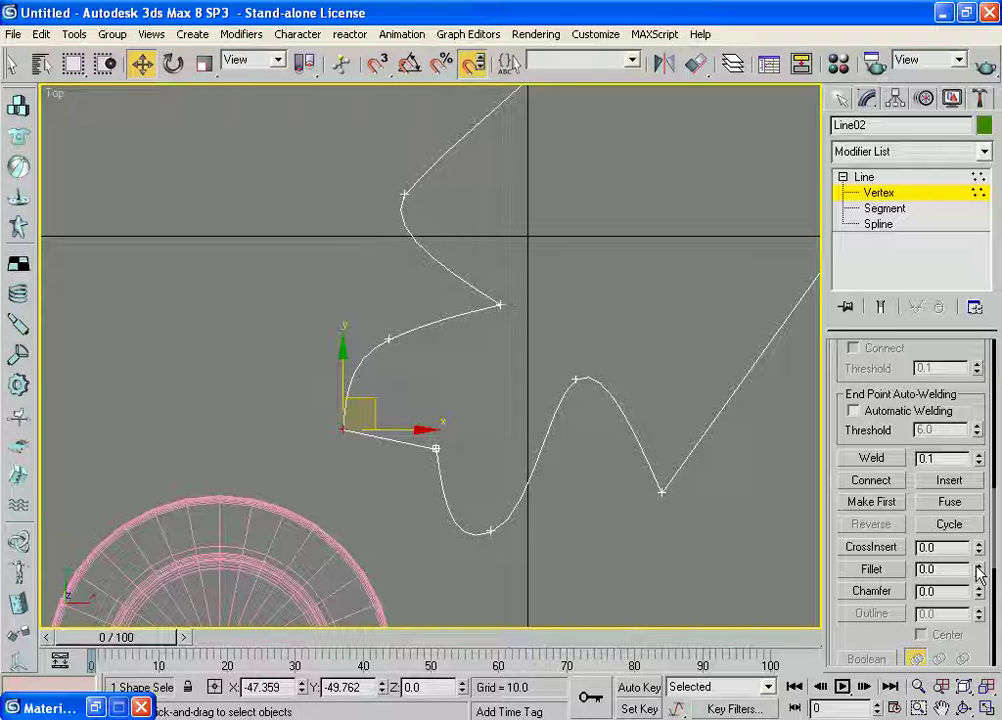
- Fillet the sharp left corner with the Fillet spinner and the V-bottom vertex with radius 5.0
drag(978, 573, 978, 540)
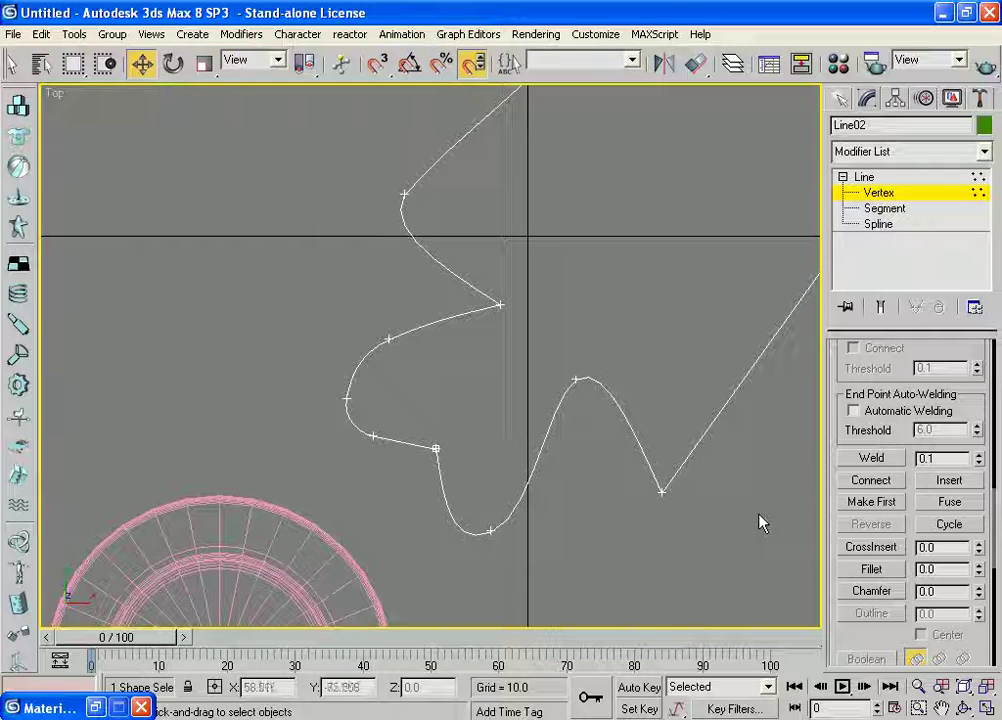
middle_drag(752, 502, 675, 514)
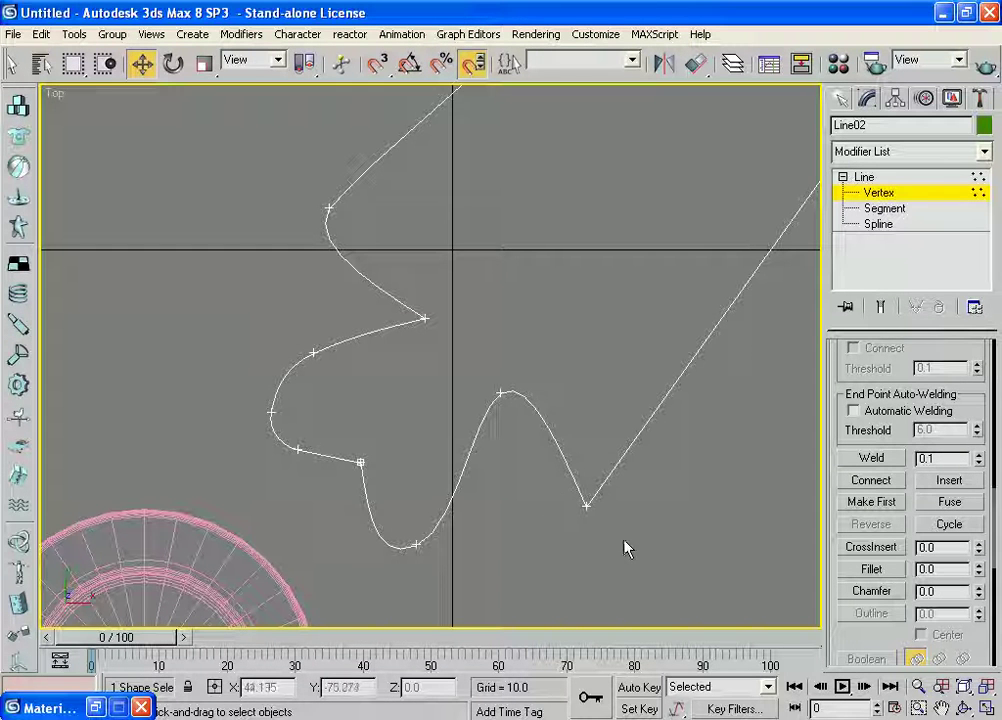
click(587, 505)
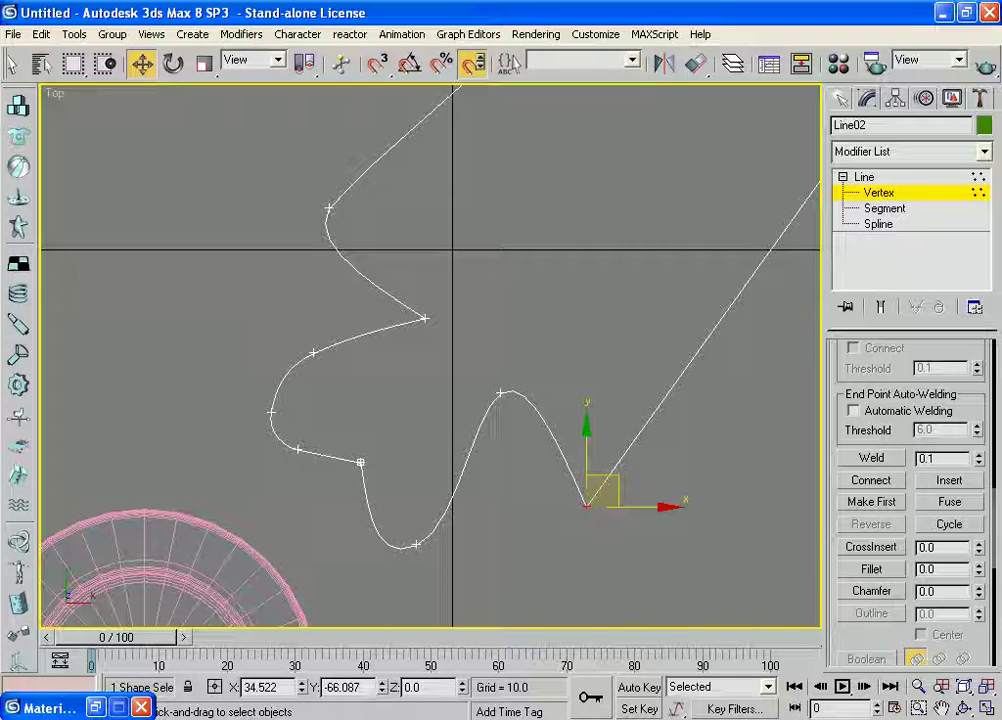
scroll(505, 221, down, 3)
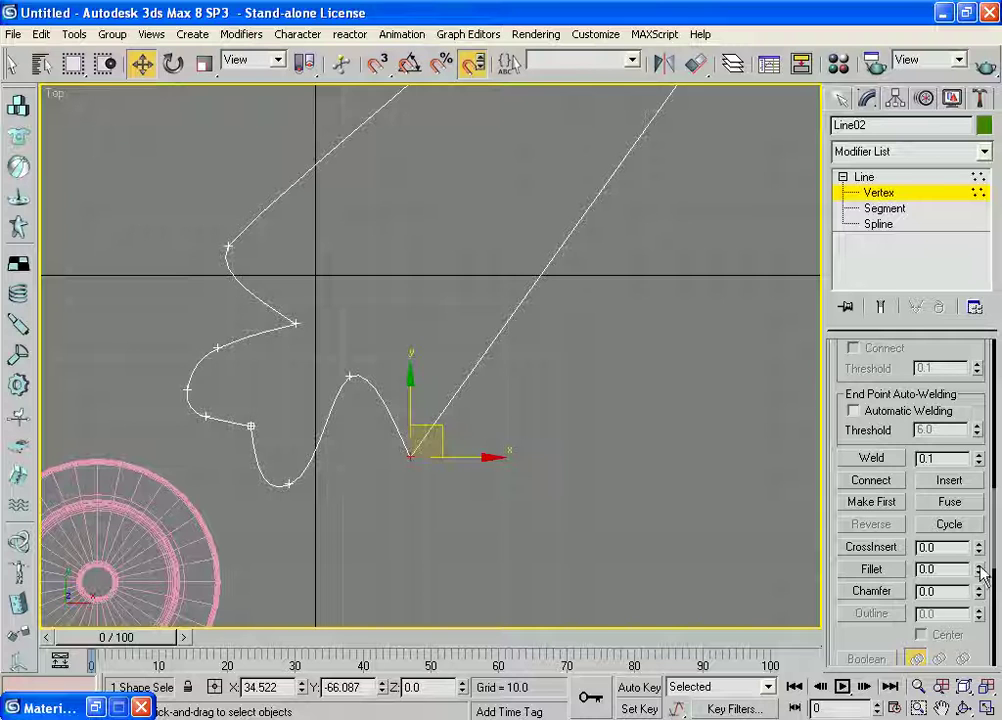
click(660, 597)
key(ctrl+z)
drag(979, 572, 981, 568)
- Recentre the view on Line02 and box-select the vertices around its rounded lower-left curve
scroll(682, 503, down, 1)
scroll(633, 407, down, 2)
scroll(629, 436, up, 1)
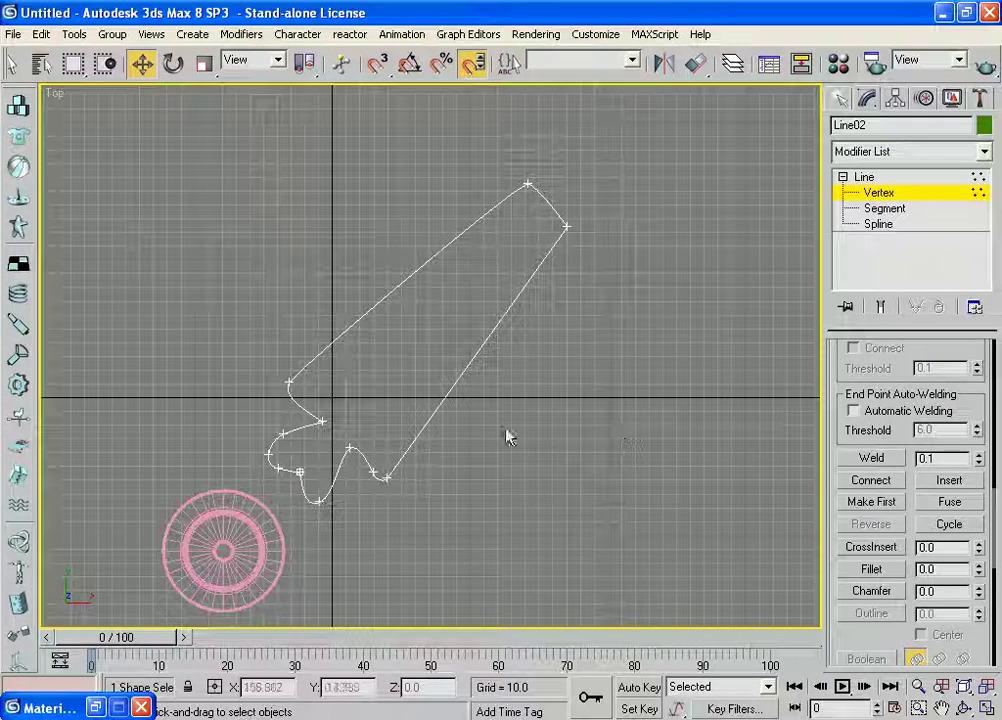
click(288, 382)
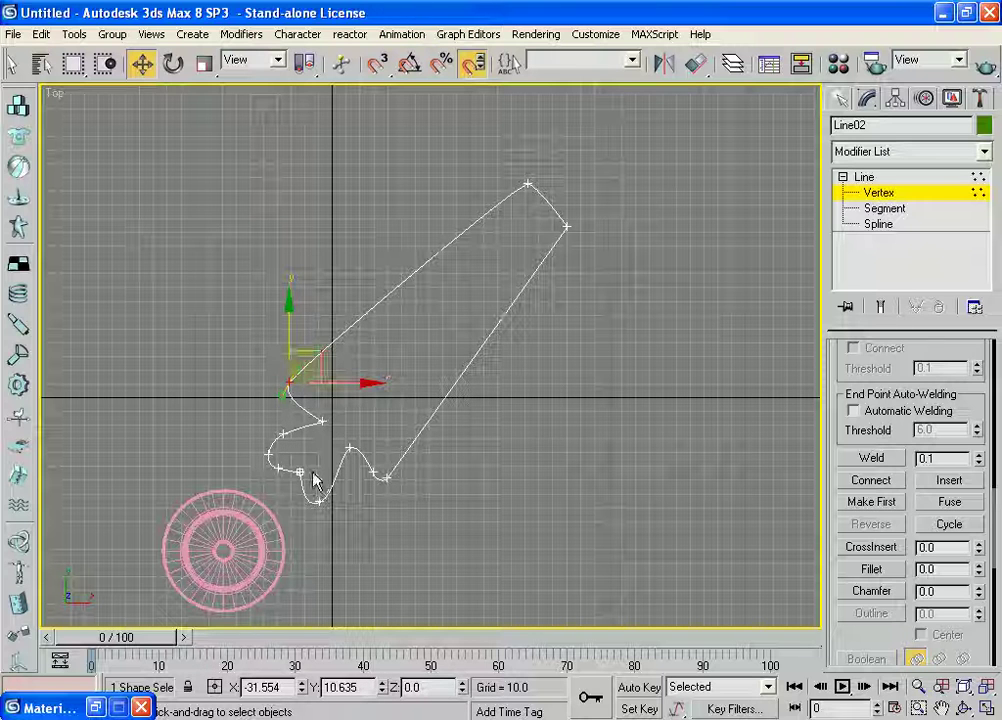
click(248, 447)
middle_drag(248, 447, 419, 487)
scroll(505, 537, up, 2)
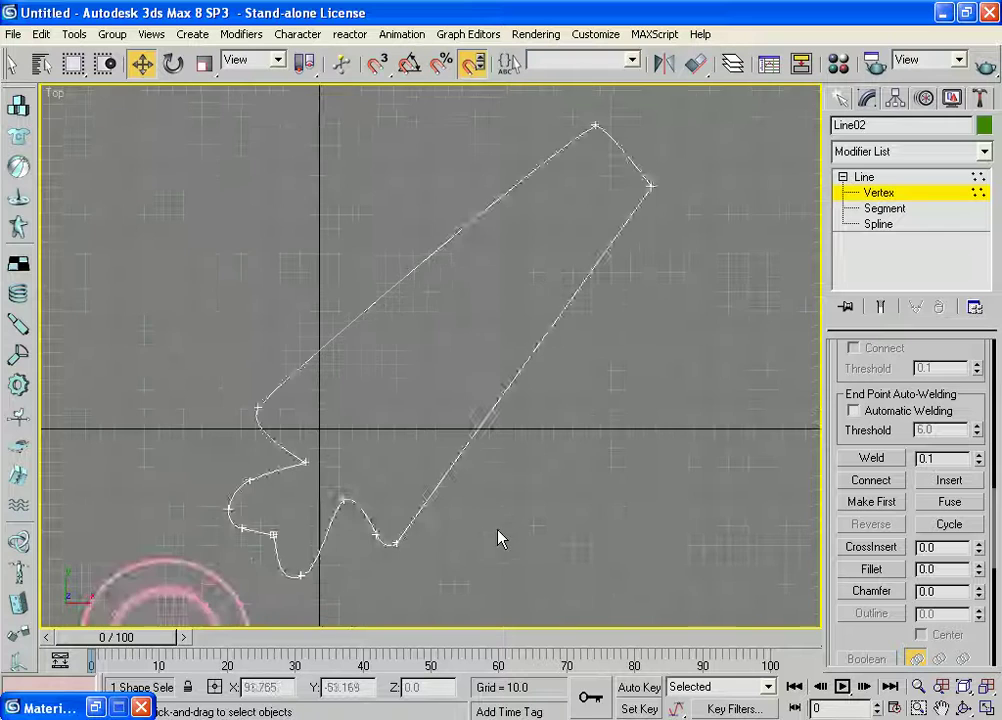
scroll(500, 537, up, 1)
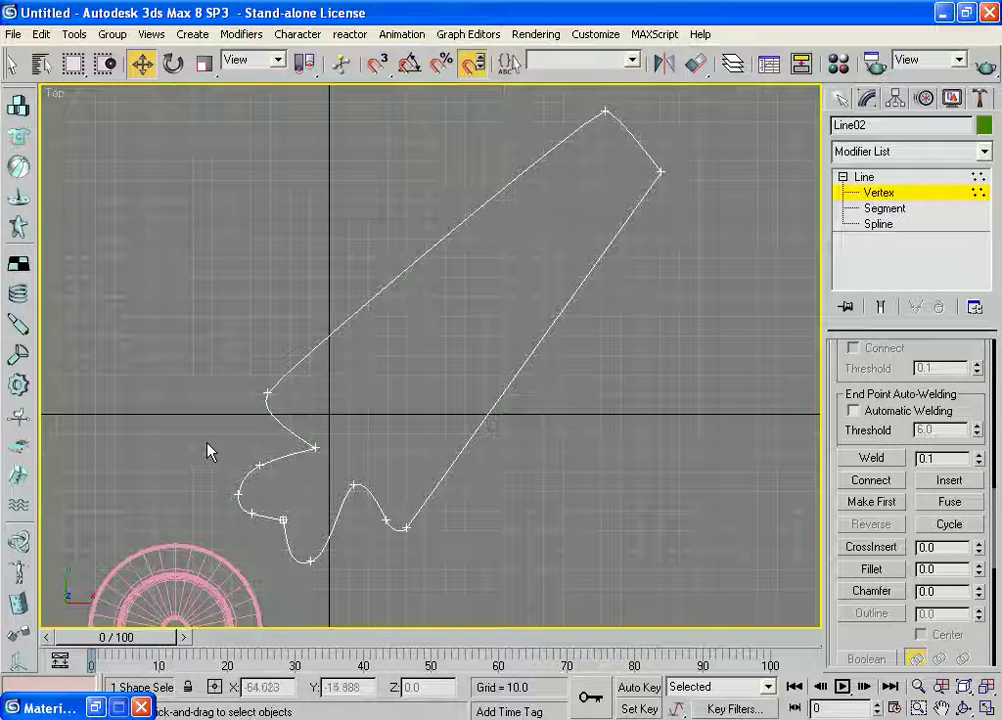
click(315, 448)
click(340, 462)
click(267, 394)
click(228, 450)
mouse_move(201, 428)
mouse_down()
mouse_move(330, 510)
mouse_move(322, 506)
mouse_up()
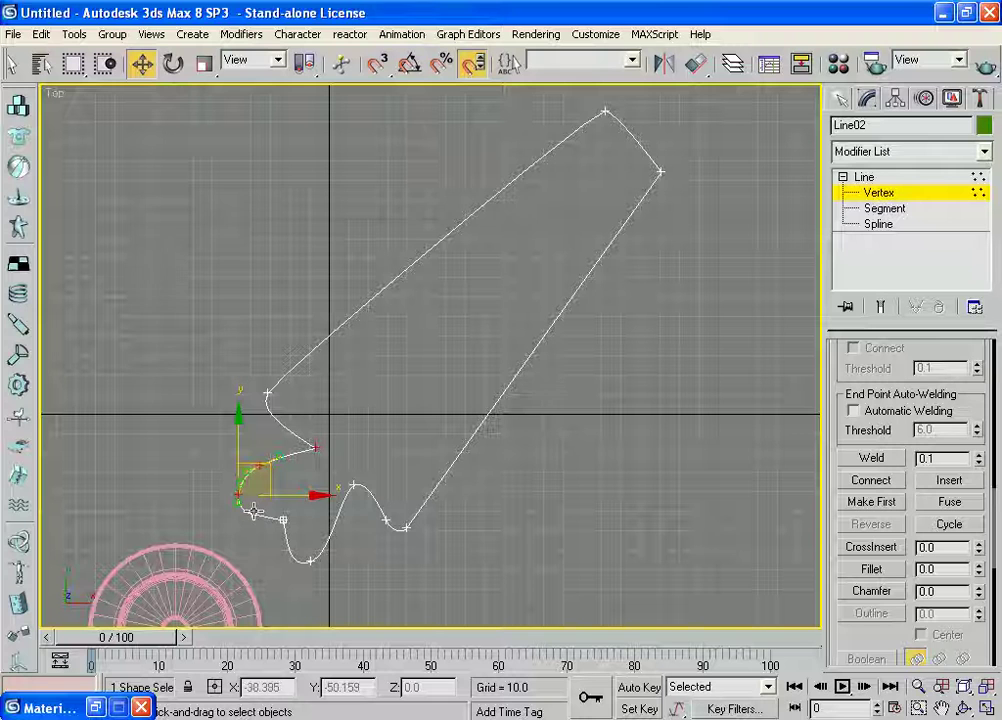
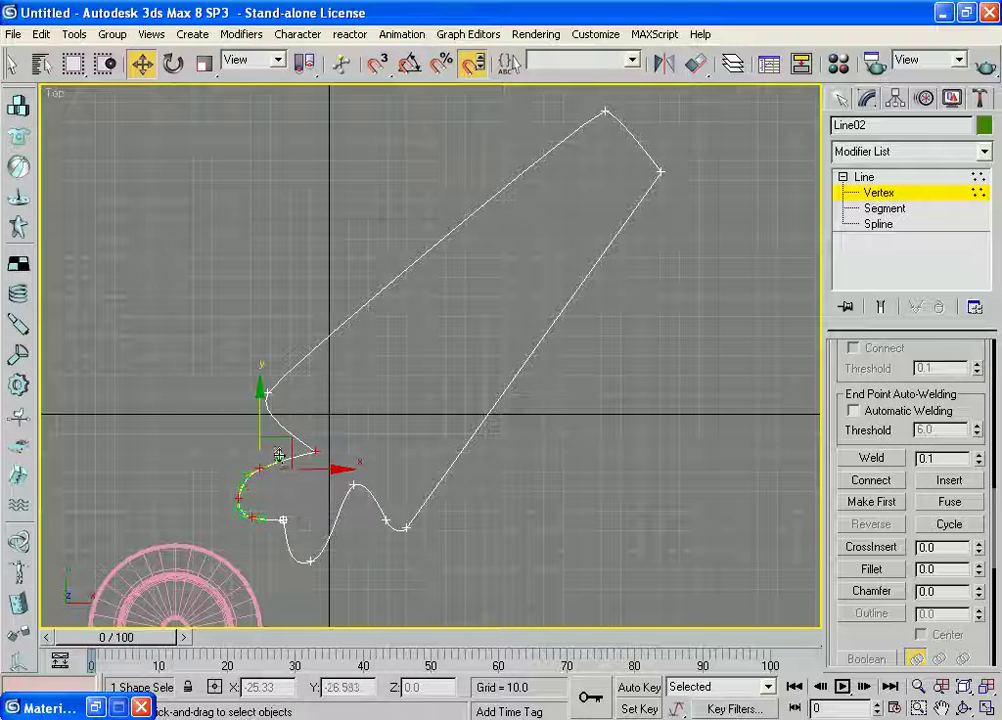
- Move the vertices of the lower-left curl to reshape it
drag(285, 446, 300, 440)
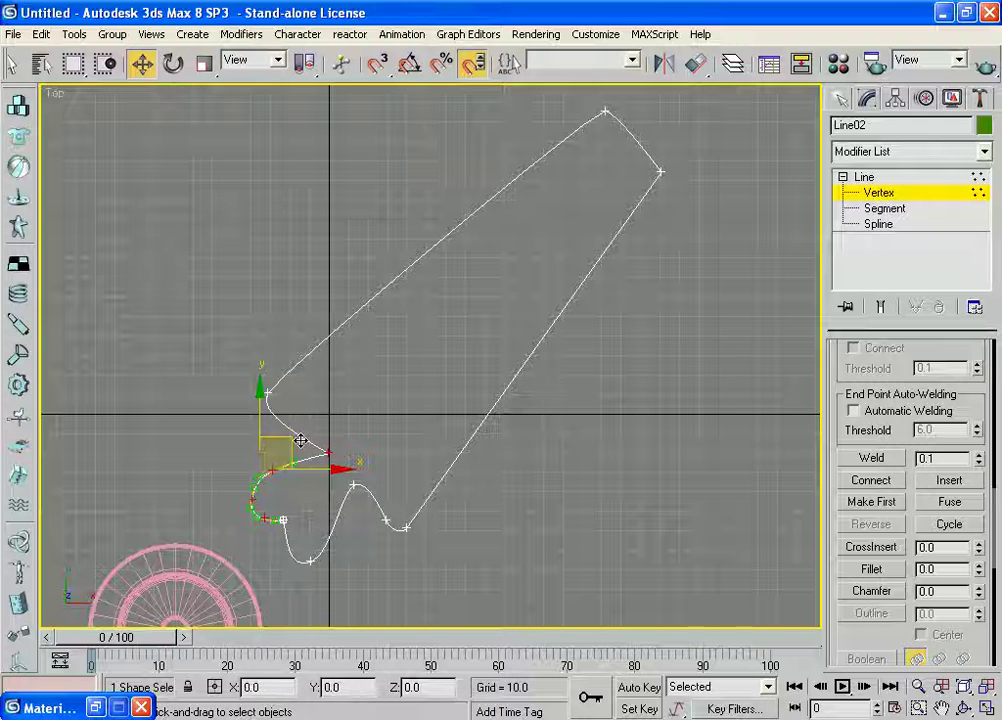
click(488, 560)
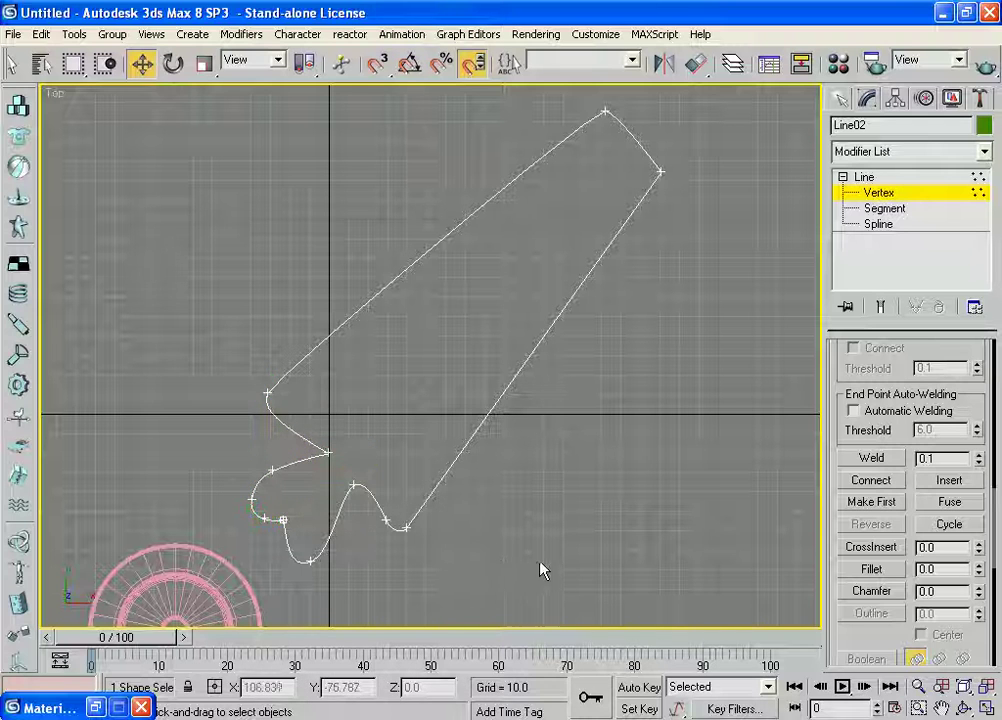
middle_drag(519, 566, 558, 571)
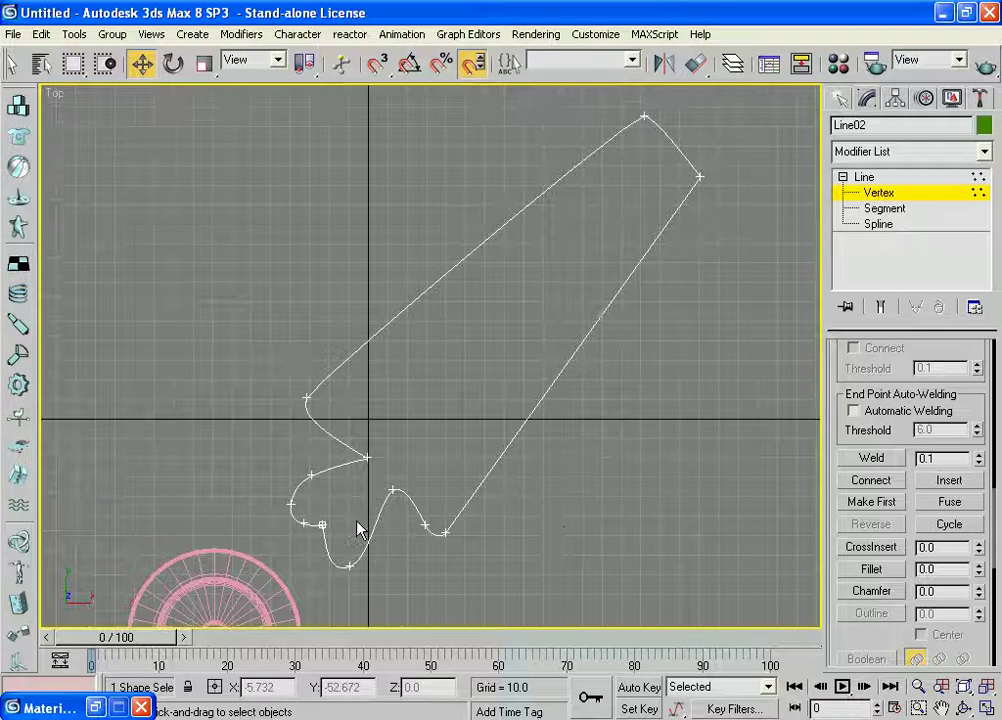
mouse_move(260, 458)
mouse_down()
mouse_move(312, 537)
mouse_move(320, 531)
mouse_up()
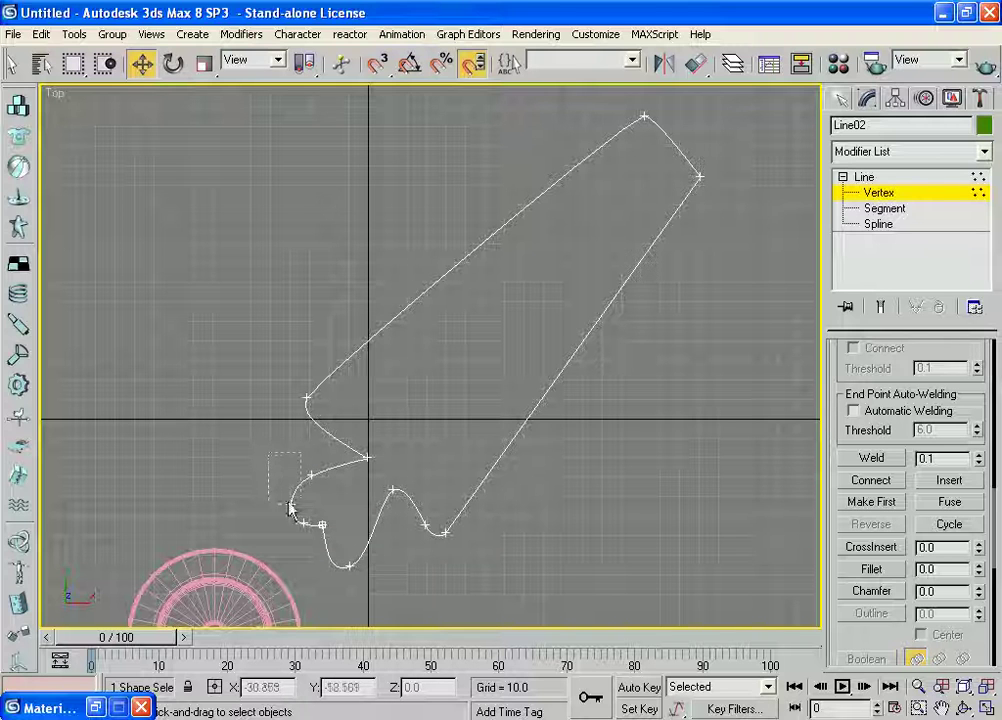
drag(308, 537, 320, 532)
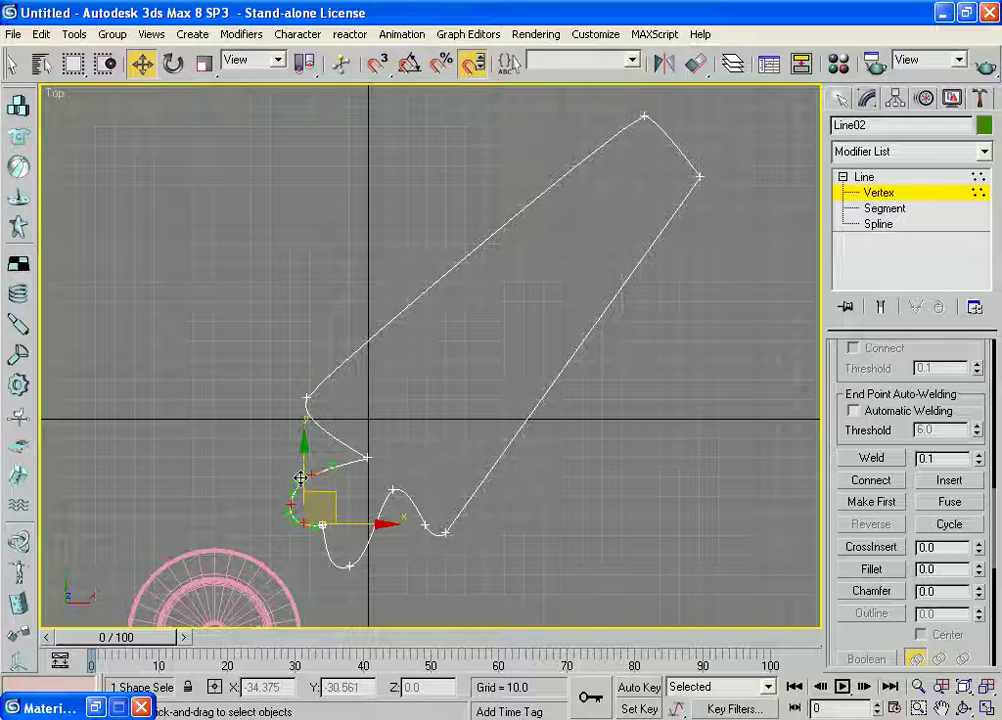
click(300, 478)
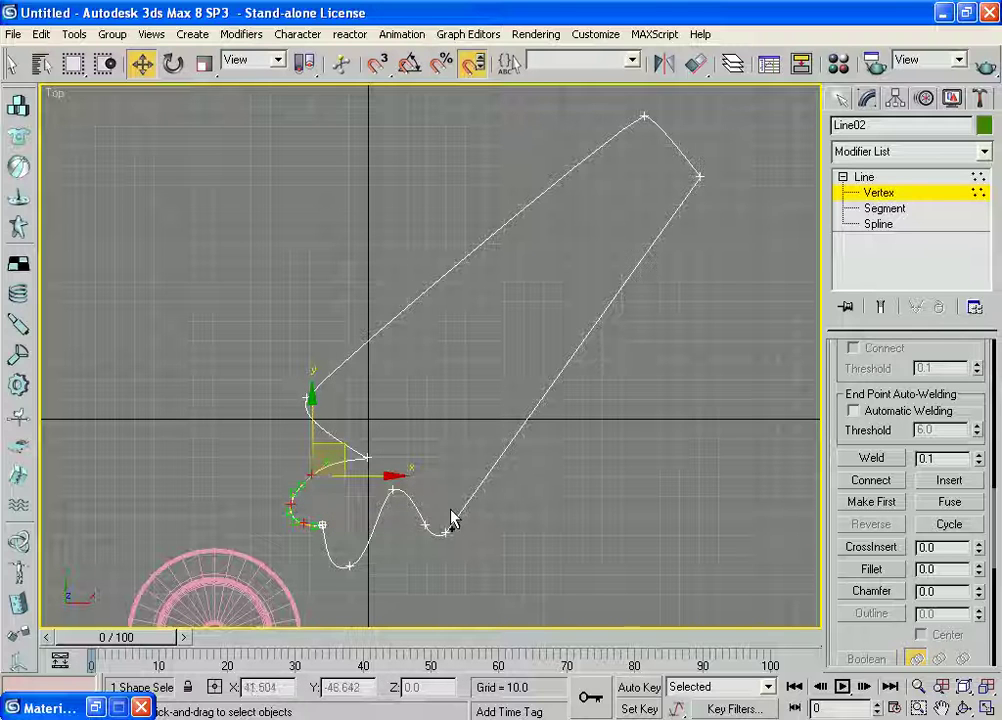
click(687, 510)
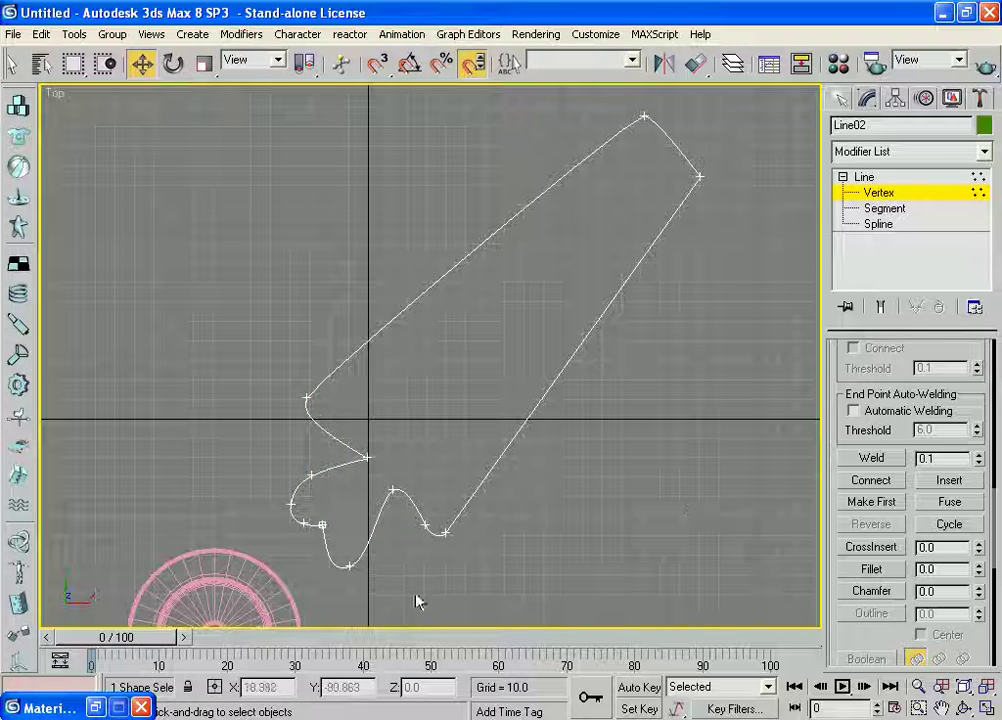
- Raise the curve's bottom vertex slightly and lift the outline's left corner vertex
click(350, 566)
drag(350, 535, 352, 528)
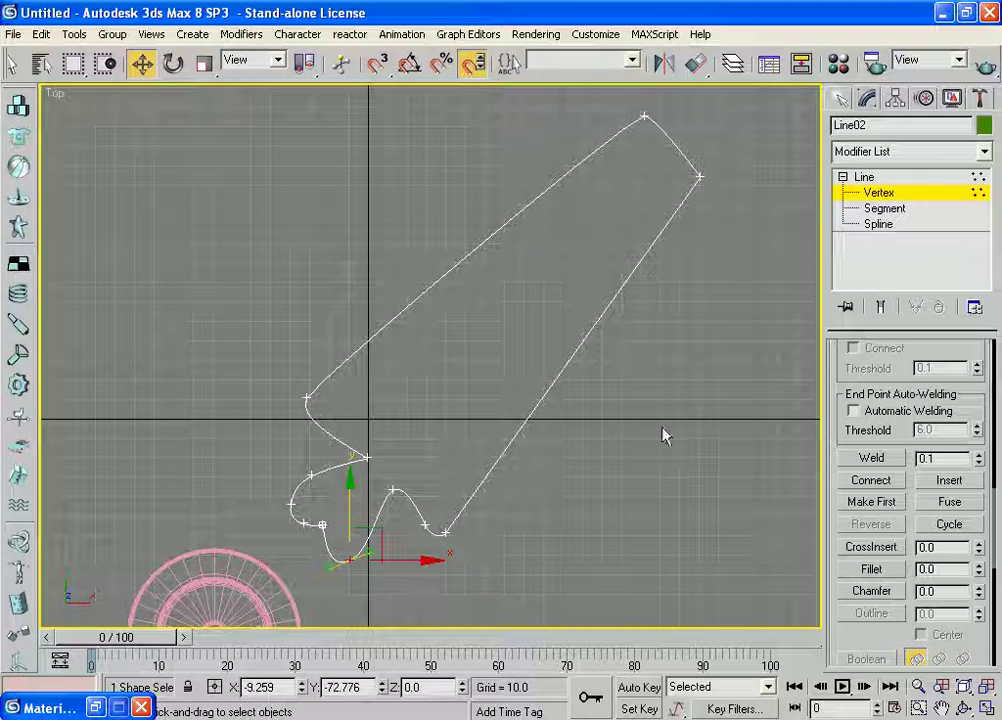
middle_drag(711, 414, 693, 425)
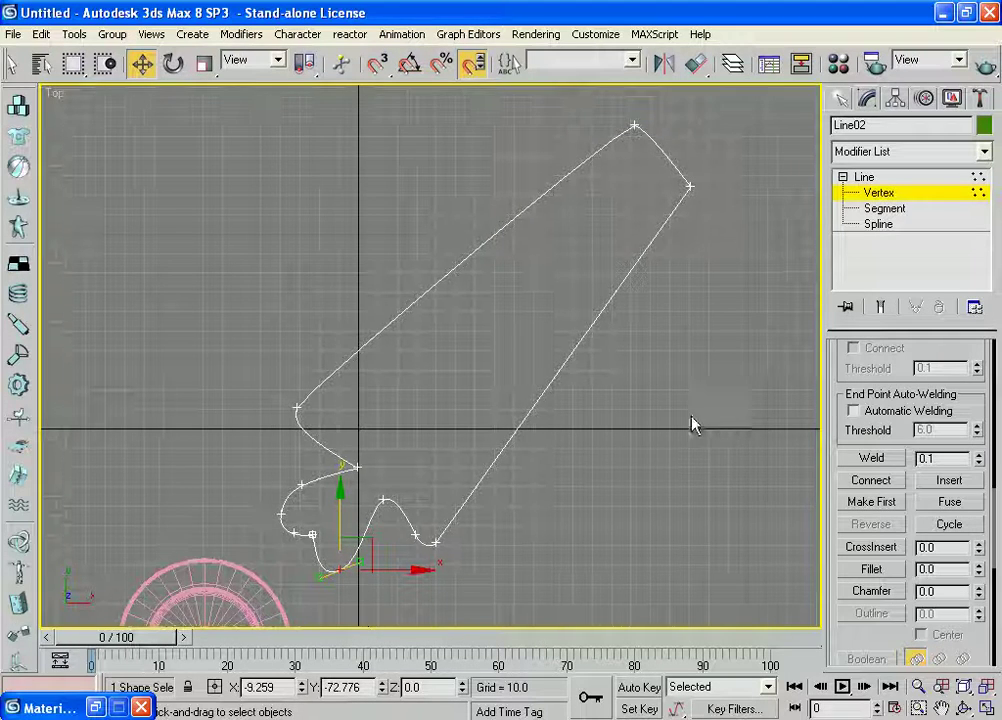
click(298, 413)
drag(298, 392, 304, 391)
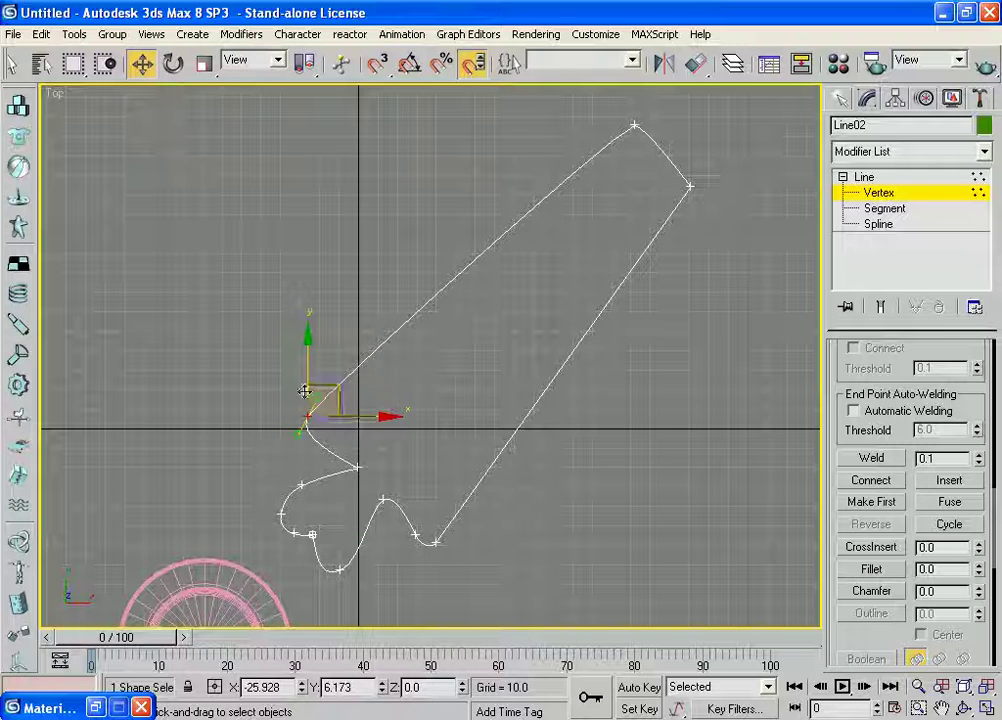
- Adjust the top corner vertex and shift the right corner vertex slightly left
middle_drag(710, 205, 704, 217)
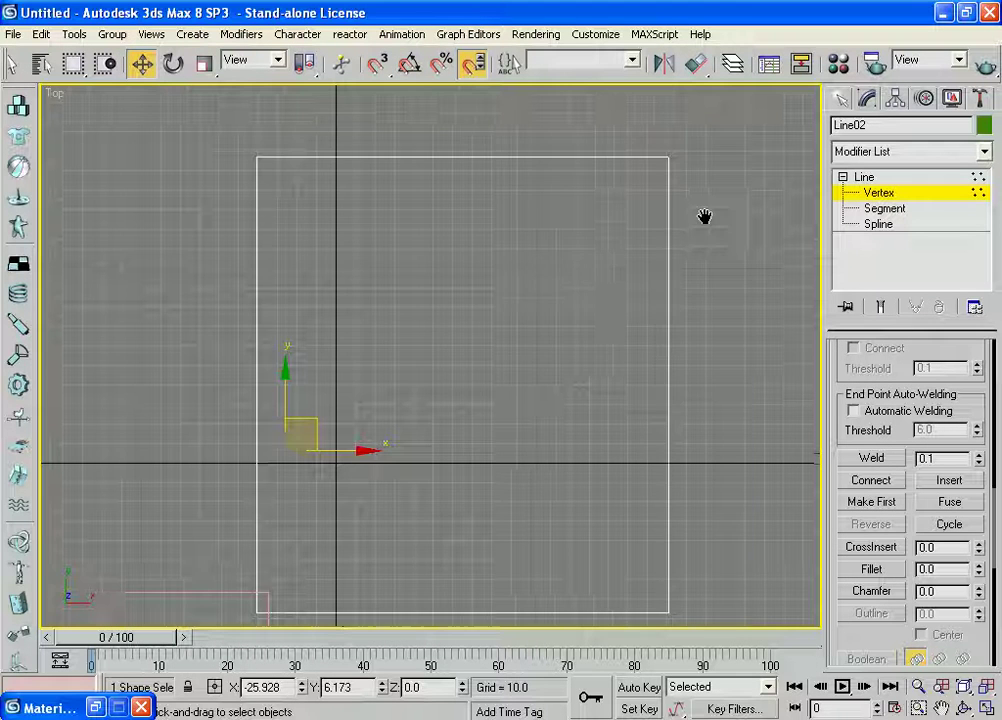
click(613, 160)
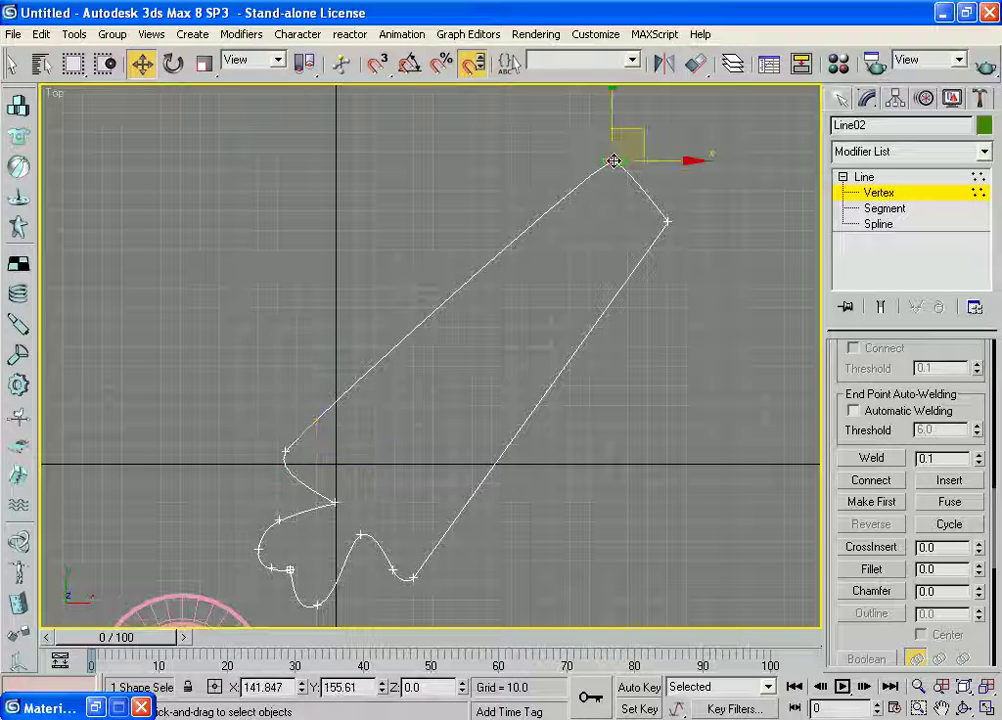
drag(640, 128, 619, 133)
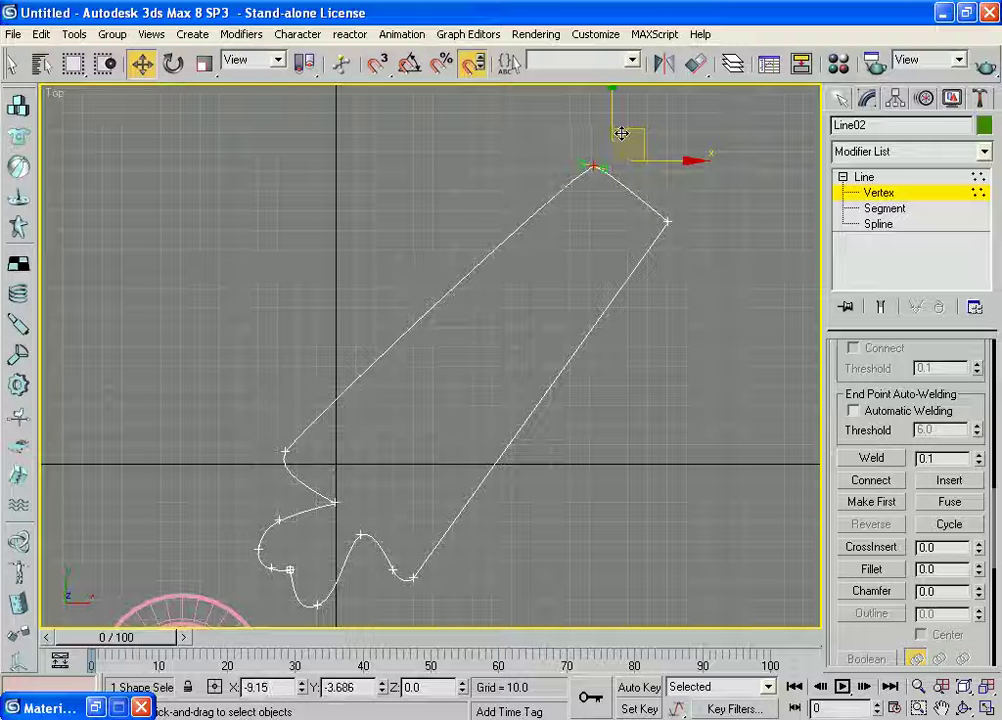
drag(619, 133, 626, 142)
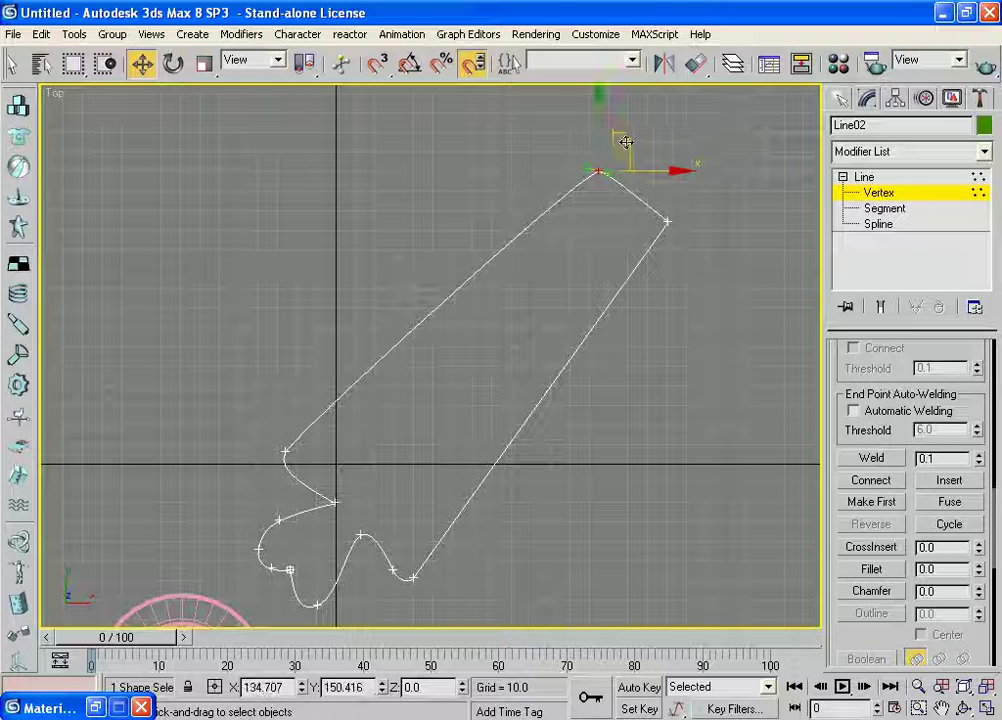
click(670, 224)
drag(695, 193, 687, 194)
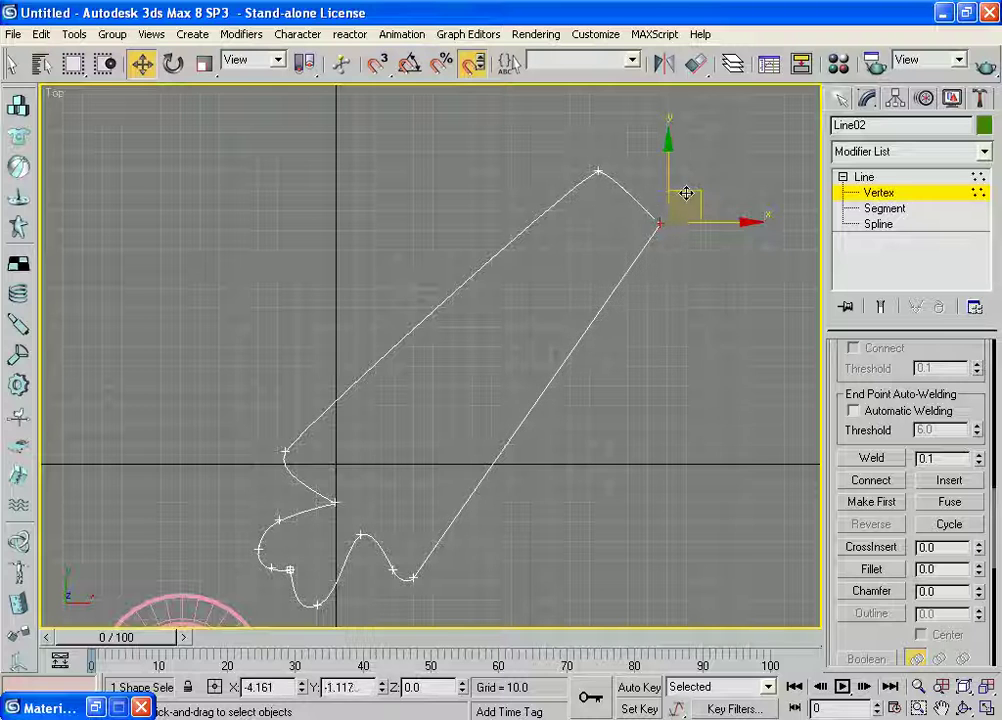
click(698, 386)
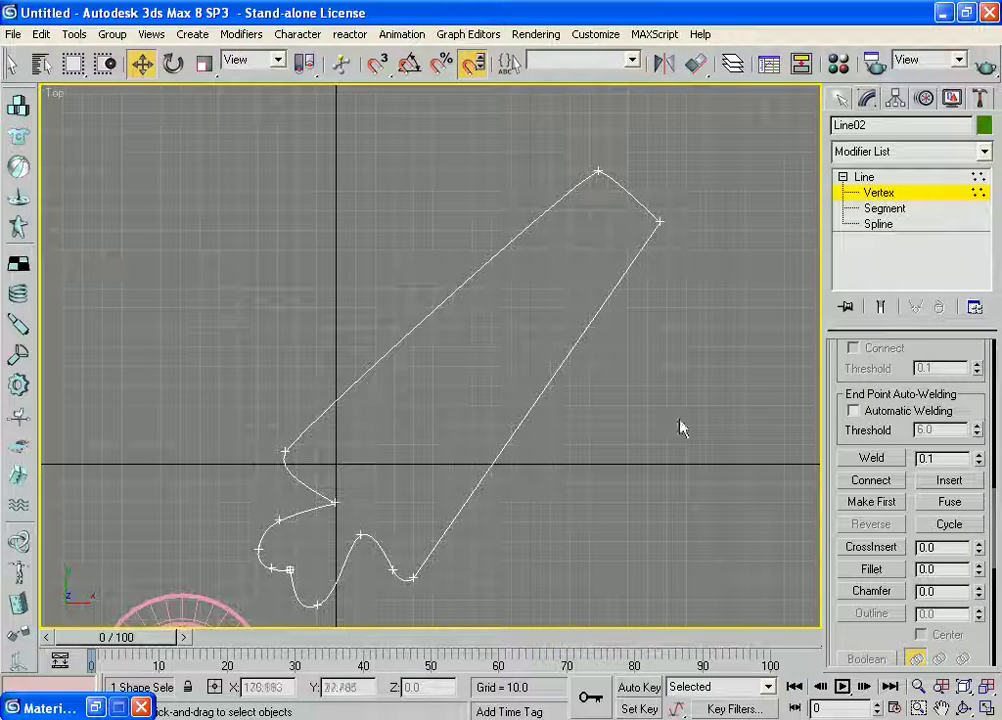
- Shift the inner-corner vertex up-left and the hump vertex right, then nudge the top corner left
scroll(680, 427, up, 5)
middle_drag(716, 340, 659, 364)
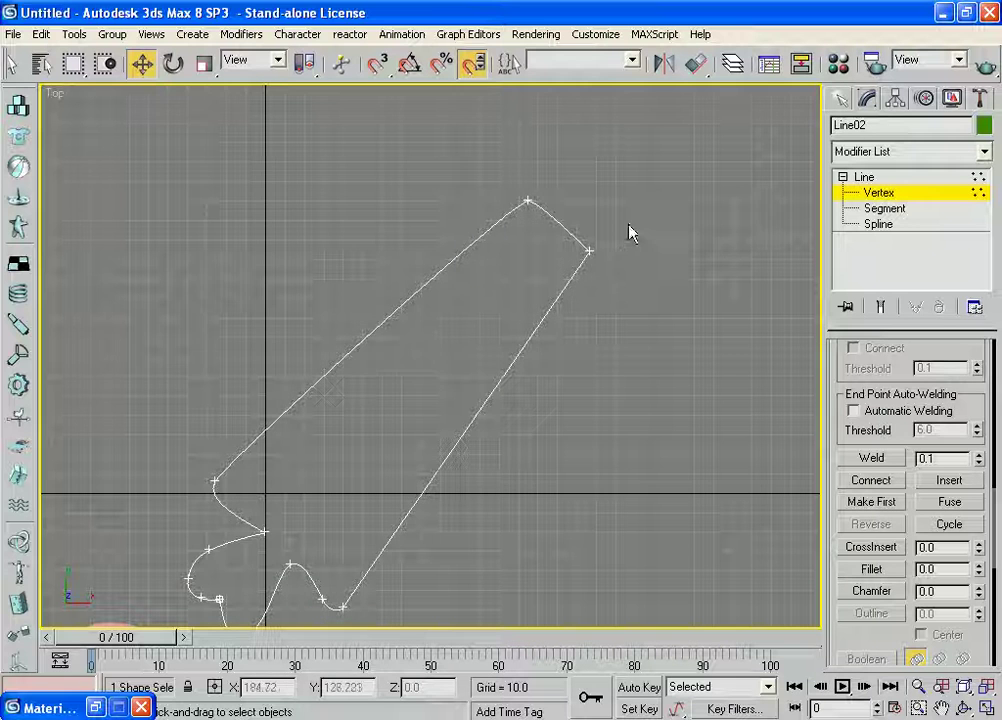
mouse_move(680, 232)
middle_down()
mouse_move(611, 318)
mouse_move(519, 324)
middle_up()
scroll(605, 300, up, 3)
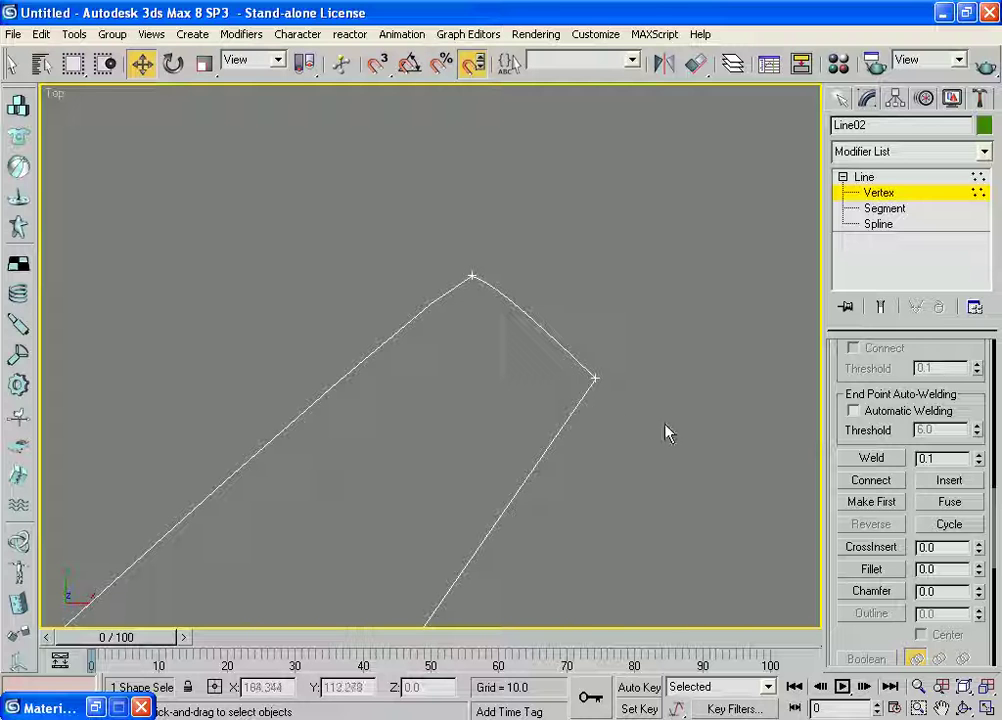
key(shift+z)
key(shift+z)
key(shift+z)
middle_drag(587, 417, 589, 463)
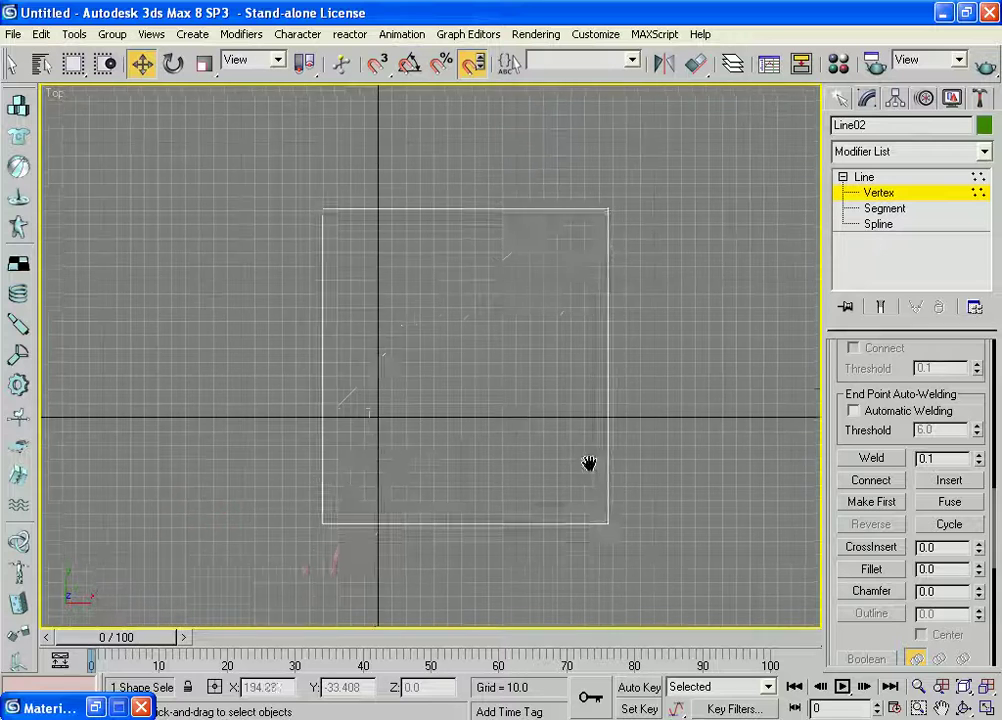
scroll(589, 463, up, 2)
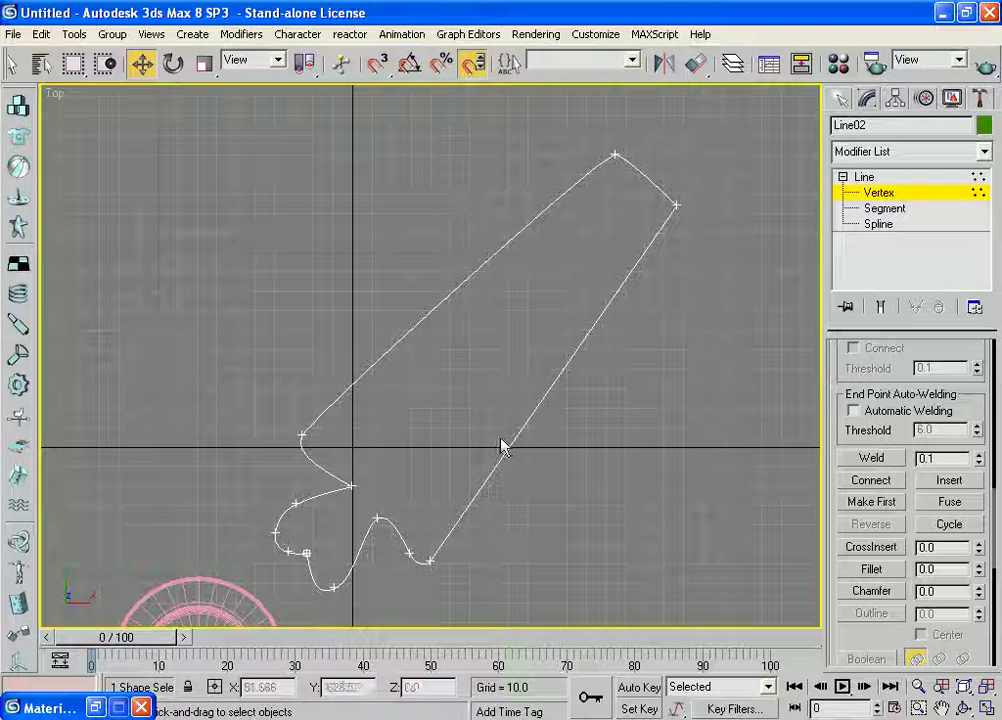
click(349, 487)
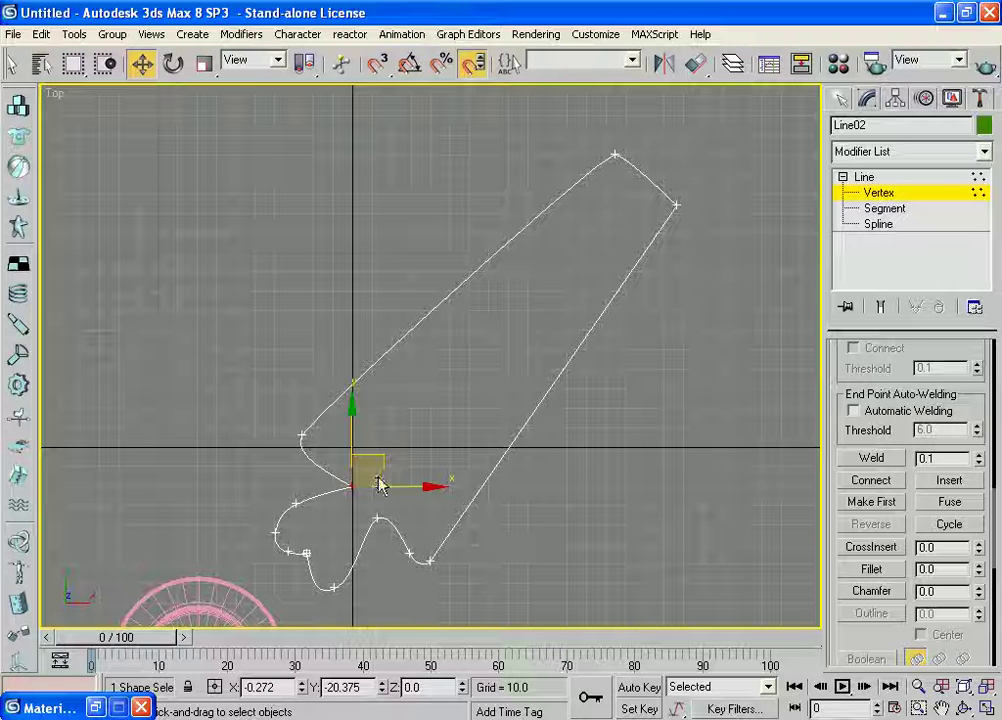
drag(382, 487, 375, 480)
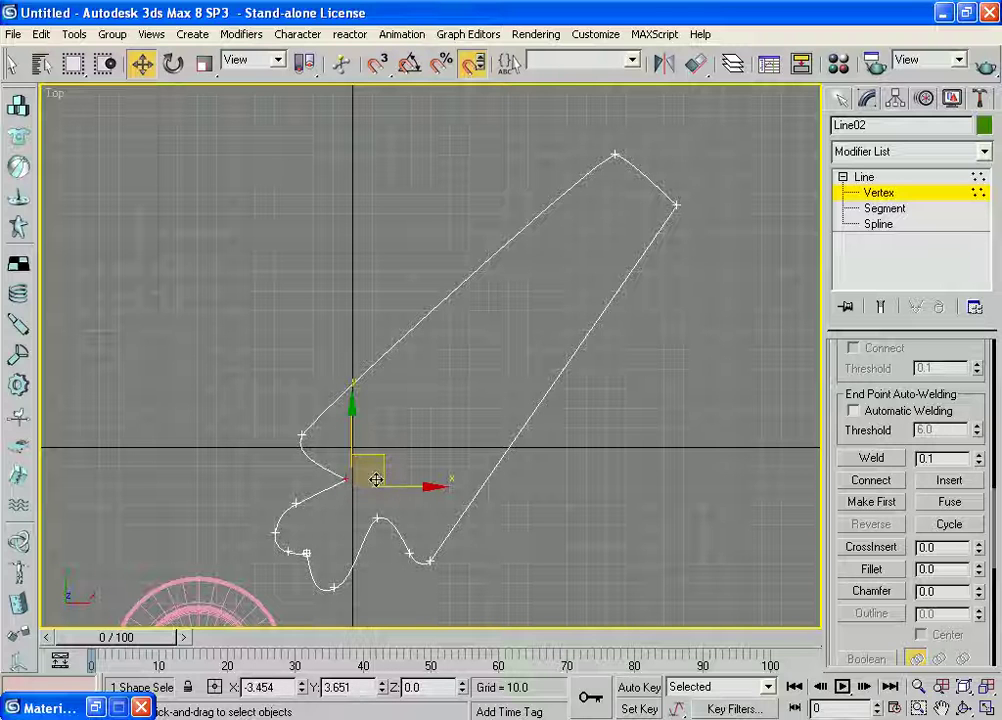
click(378, 515)
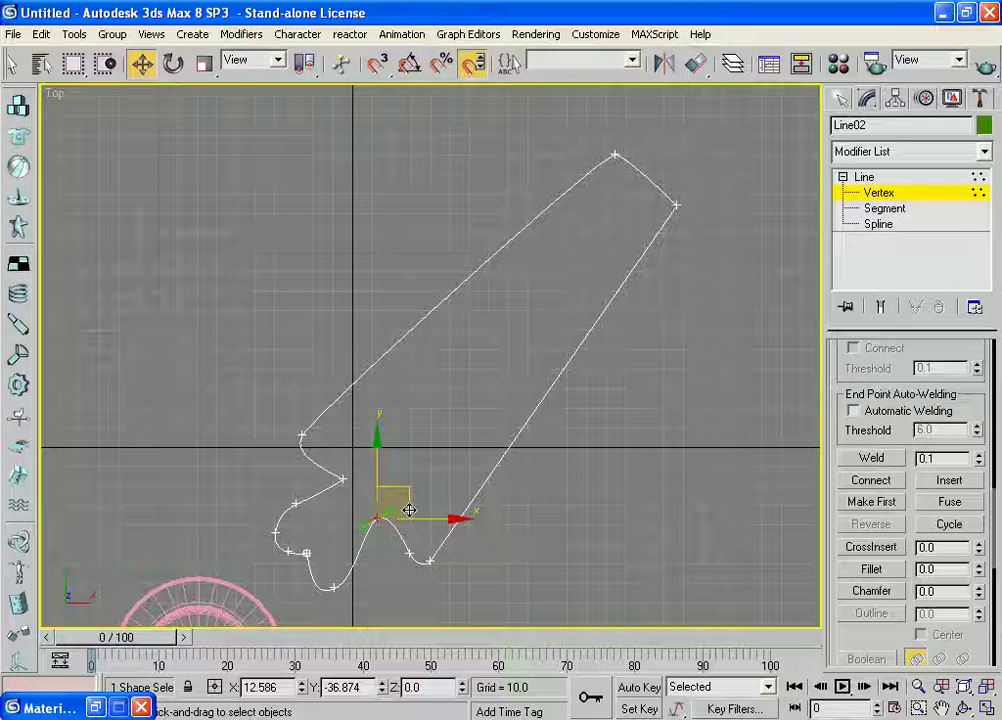
drag(409, 511, 415, 513)
click(585, 542)
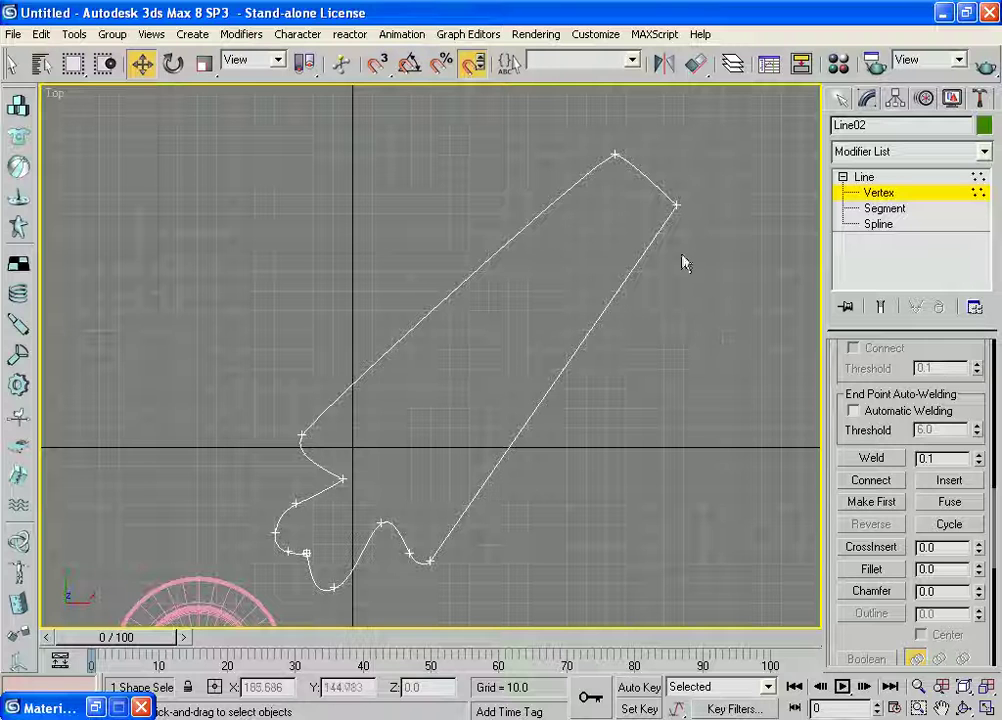
click(615, 157)
drag(631, 127, 629, 128)
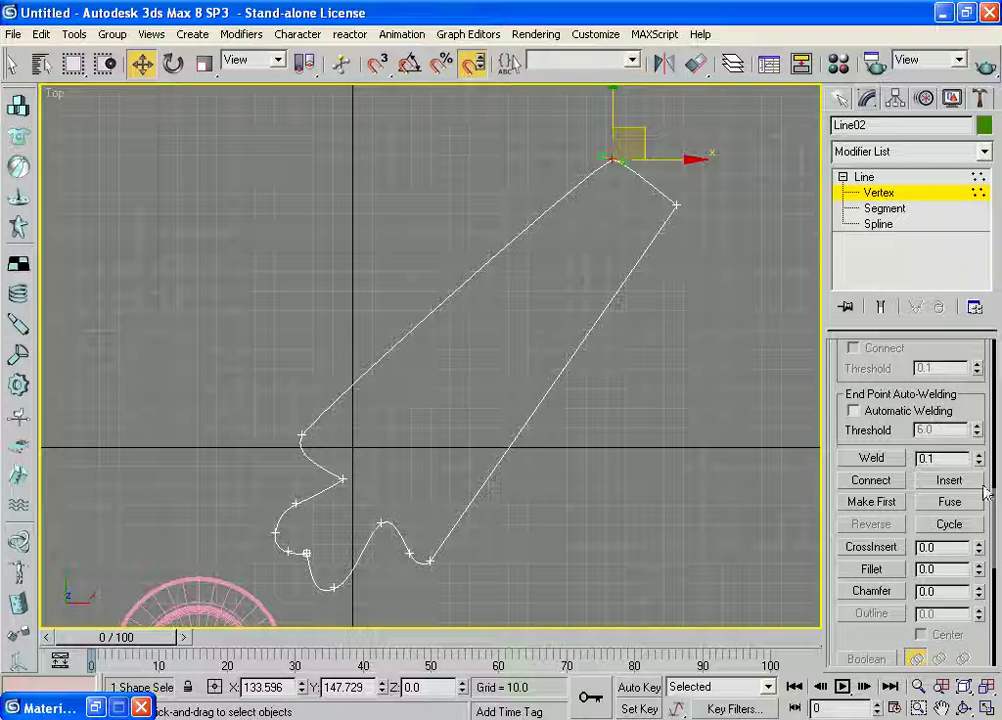
- Fillet the outline's top corner vertex into a rounded curve
middle_drag(760, 285, 566, 470)
scroll(566, 470, up, 3)
middle_drag(678, 560, 530, 356)
scroll(530, 356, up, 1)
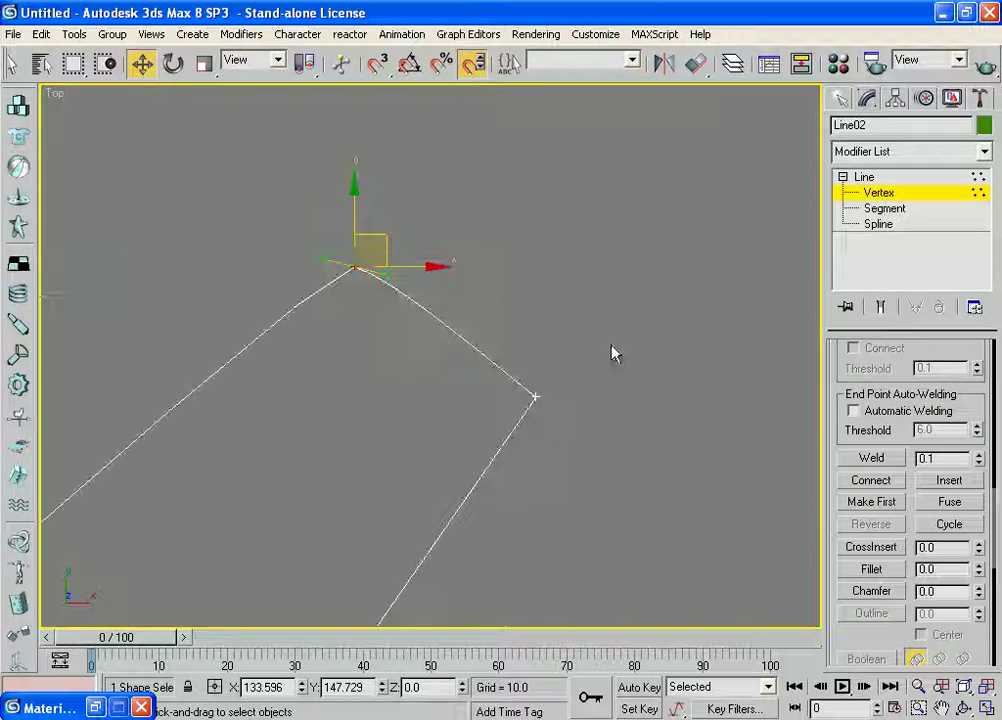
drag(979, 571, 979, 553)
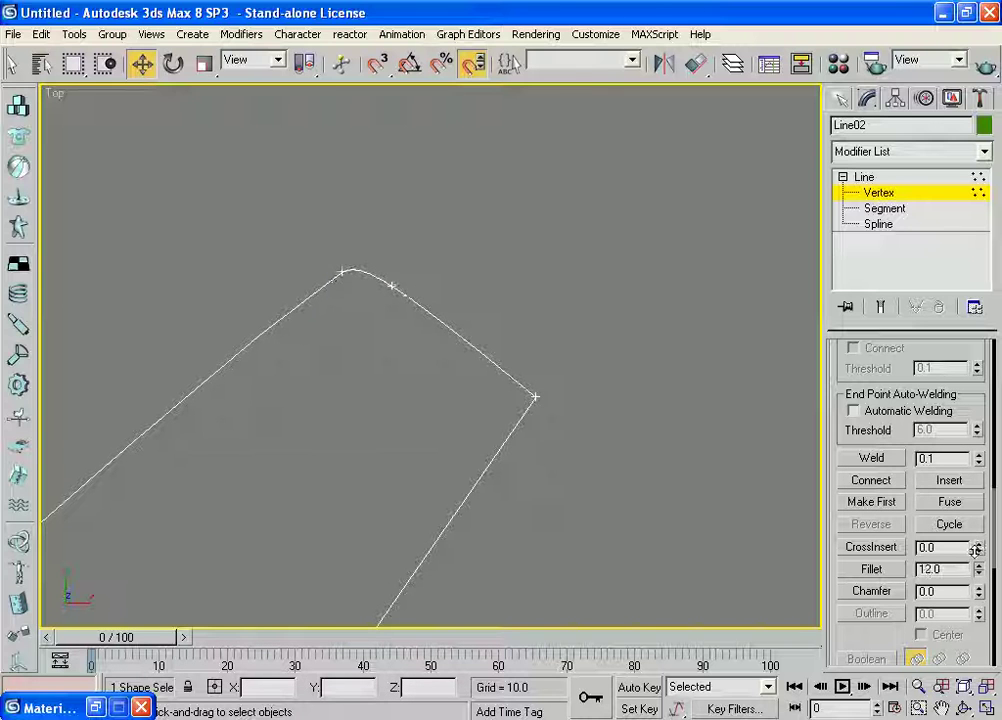
drag(979, 553, 979, 560)
- Fillet the right corner vertex into an arc as well
middle_drag(698, 367, 652, 316)
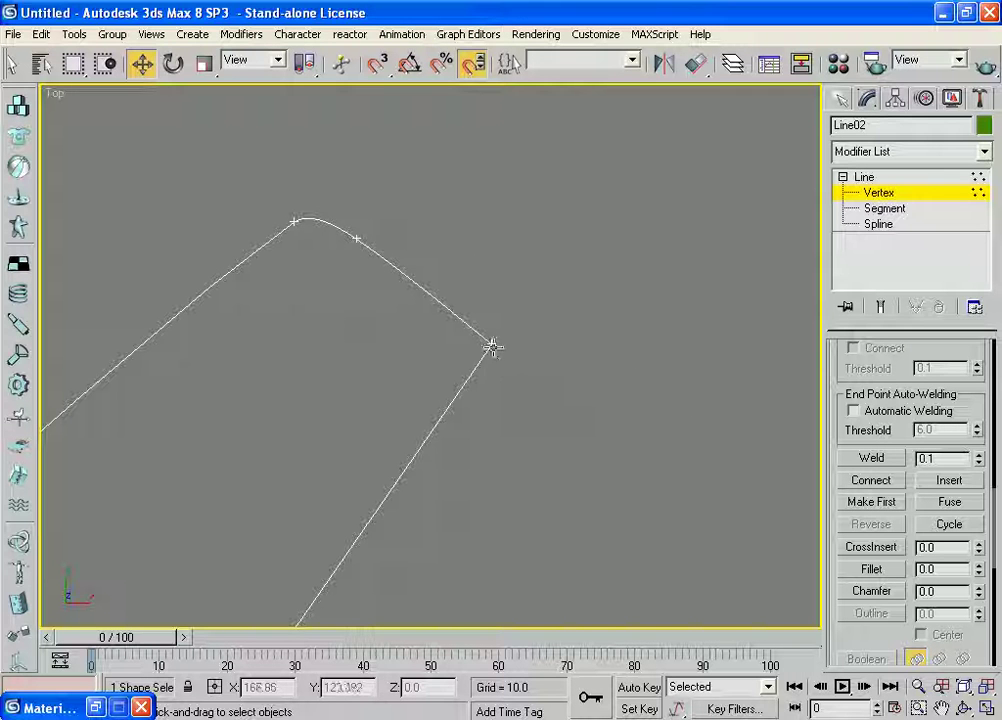
click(493, 347)
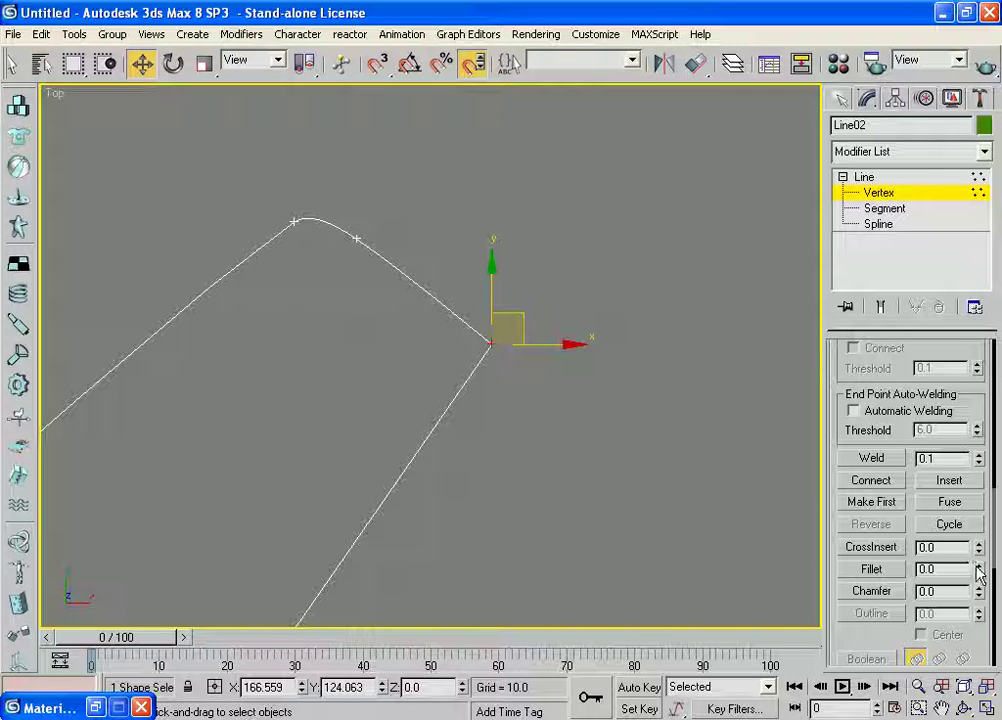
drag(980, 573, 980, 566)
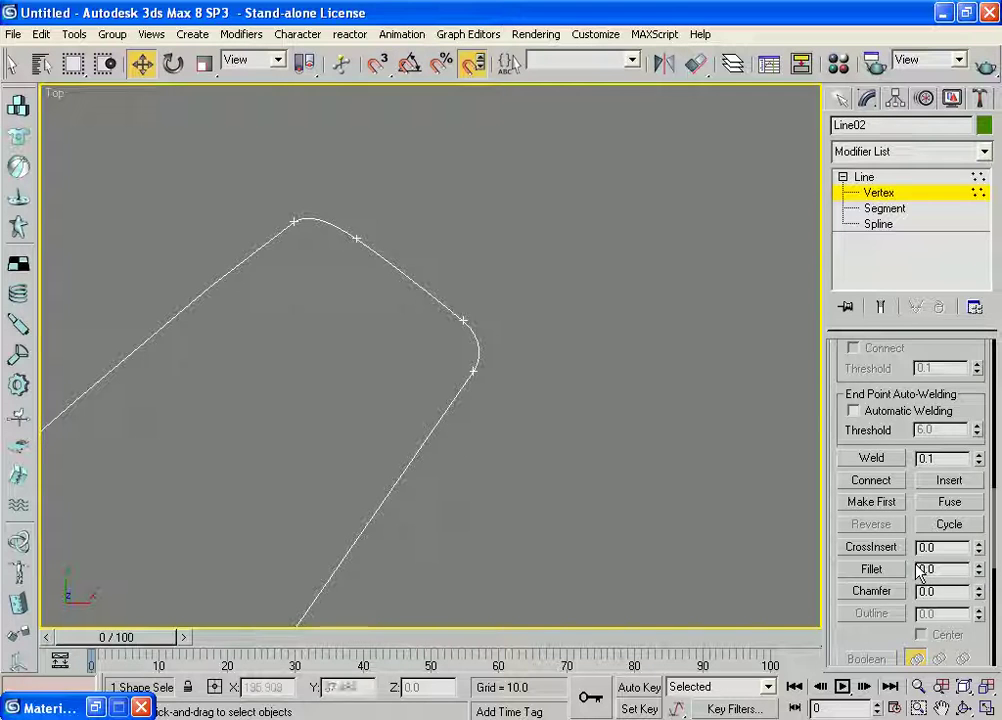
middle_drag(655, 468, 664, 434)
scroll(566, 418, down, 3)
scroll(515, 368, up, 6)
scroll(669, 400, down, 5)
scroll(675, 405, up, 3)
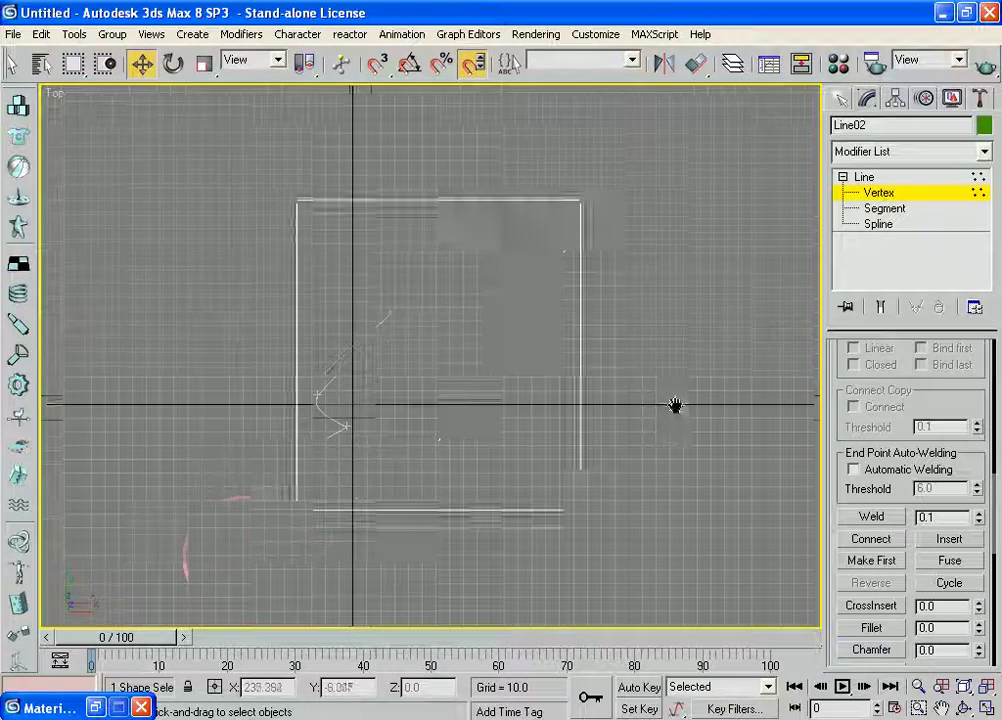
scroll(697, 443, down, 3)
scroll(690, 410, up, 5)
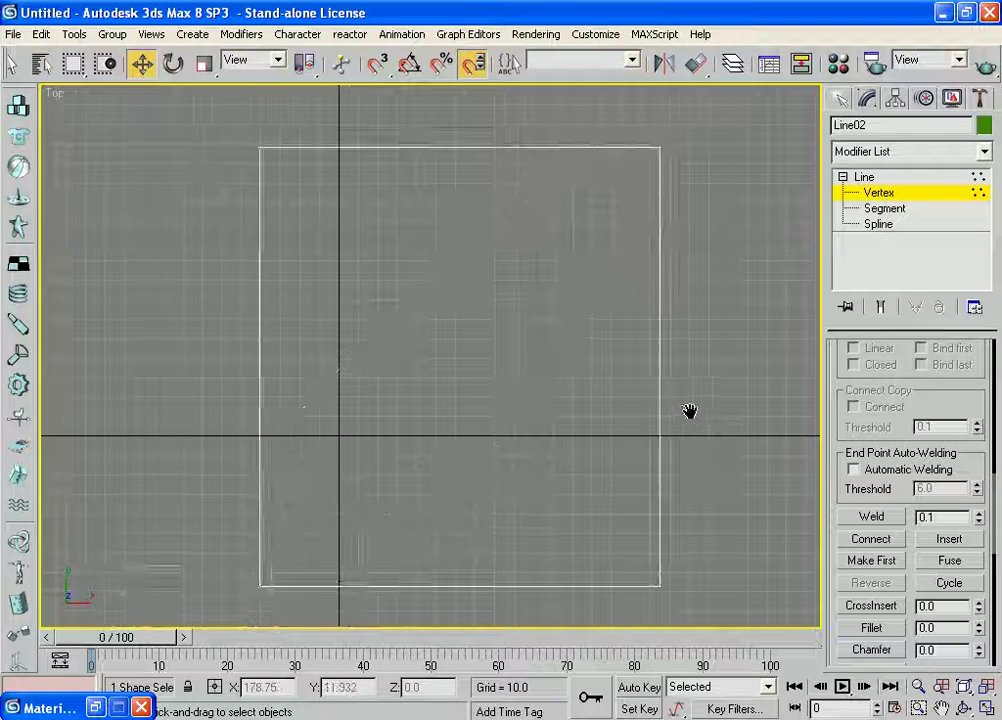
scroll(668, 398, down, 5)
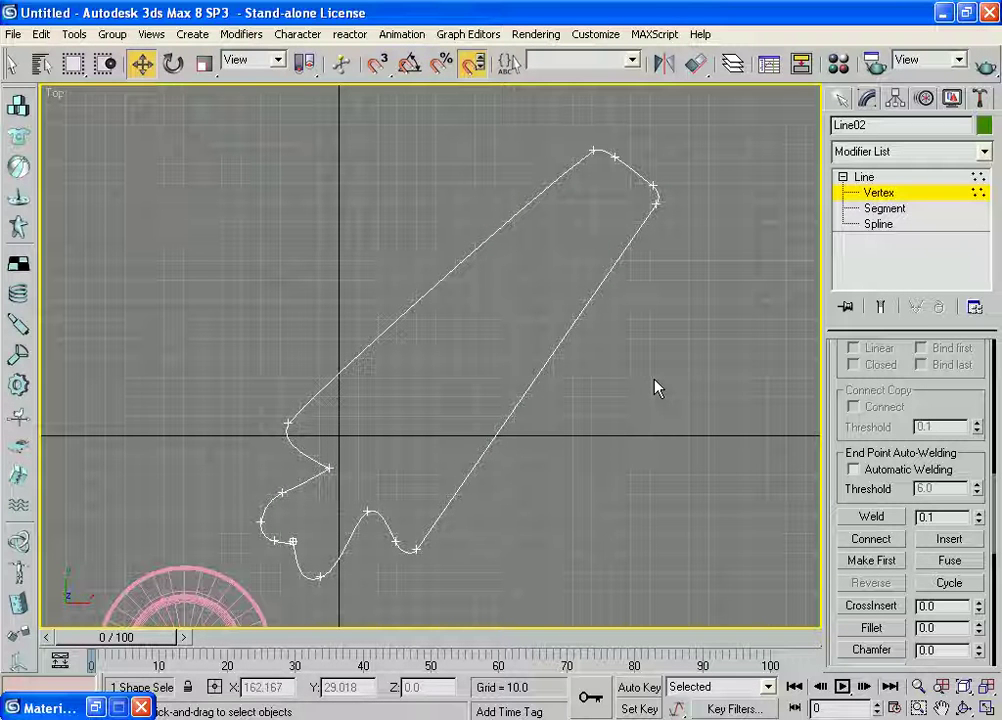
- Exit Vertex mode to the Line level and restore the four-viewport layout
click(843, 178)
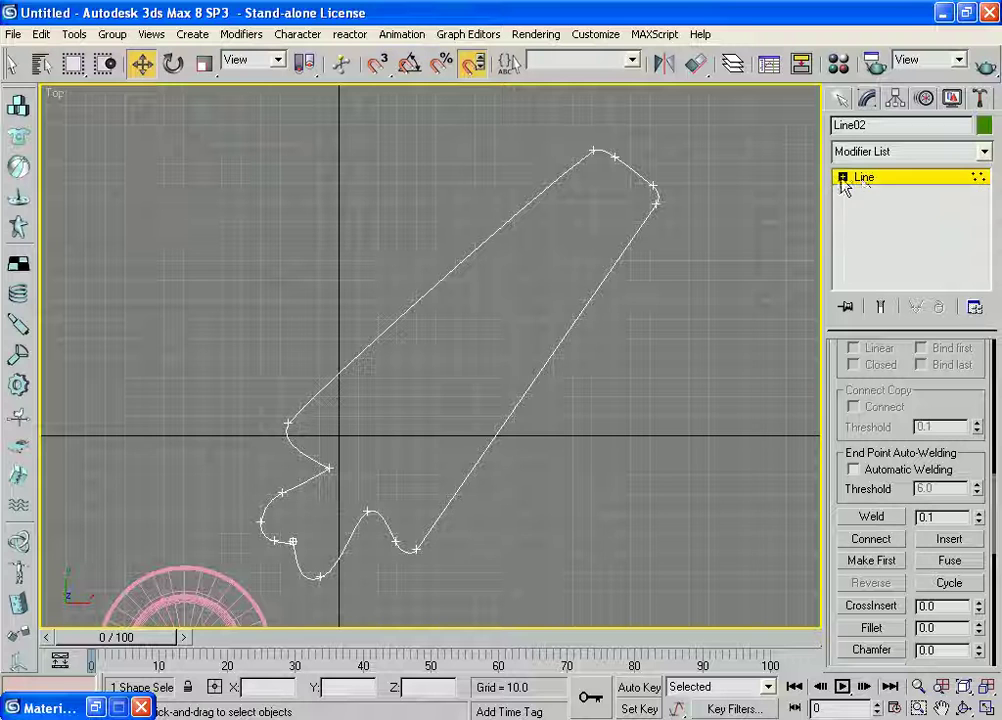
click(864, 177)
middle_drag(632, 353, 630, 354)
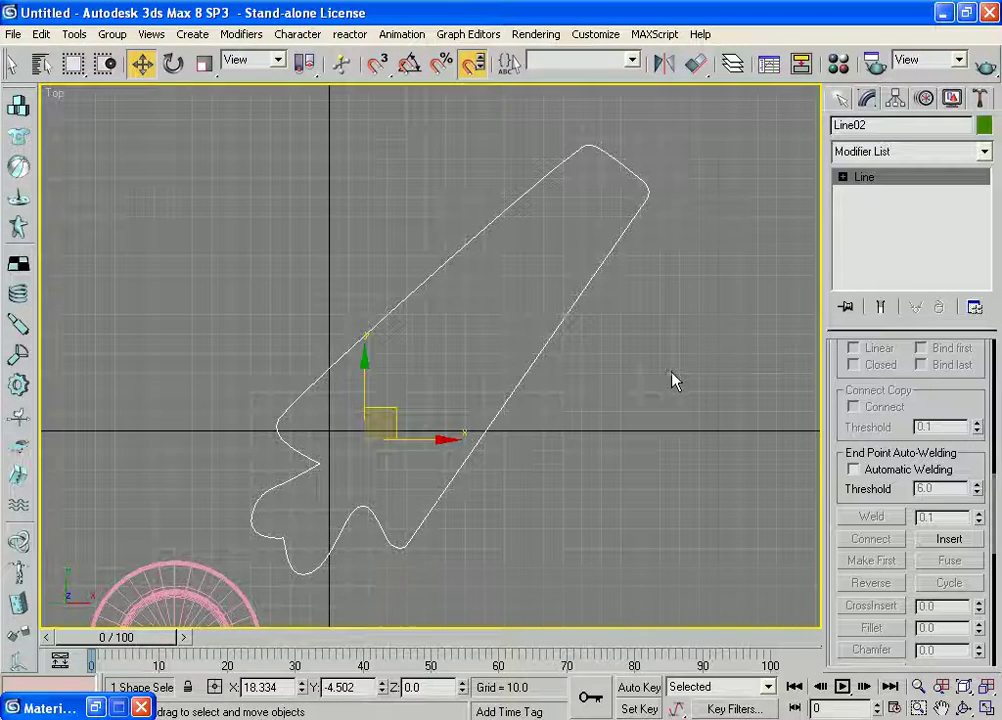
key(p)
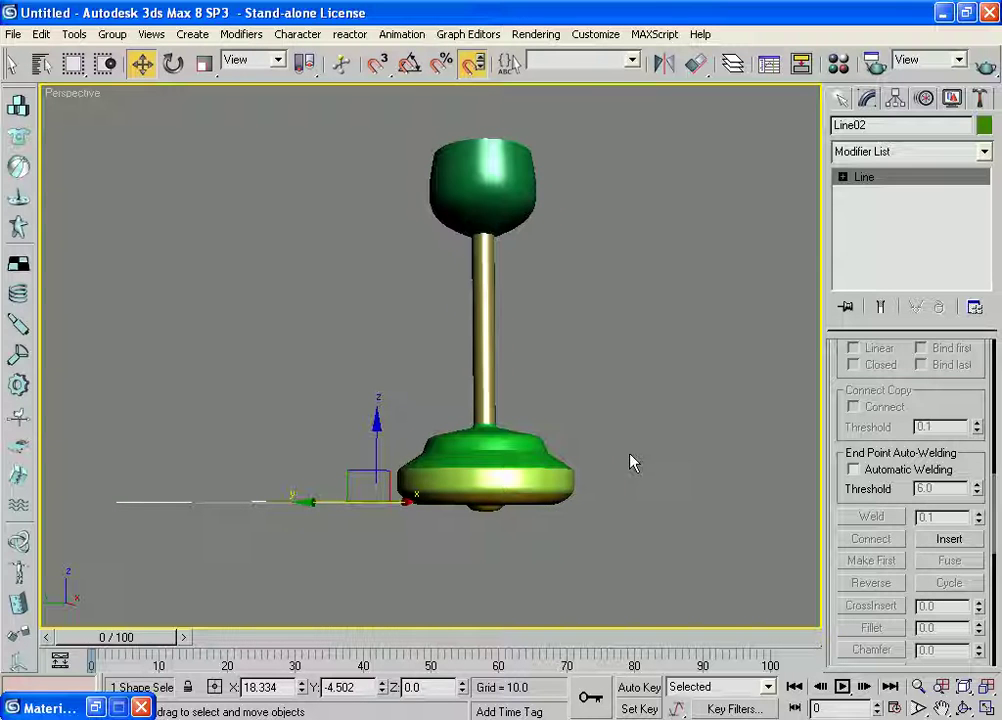
key(alt+w)
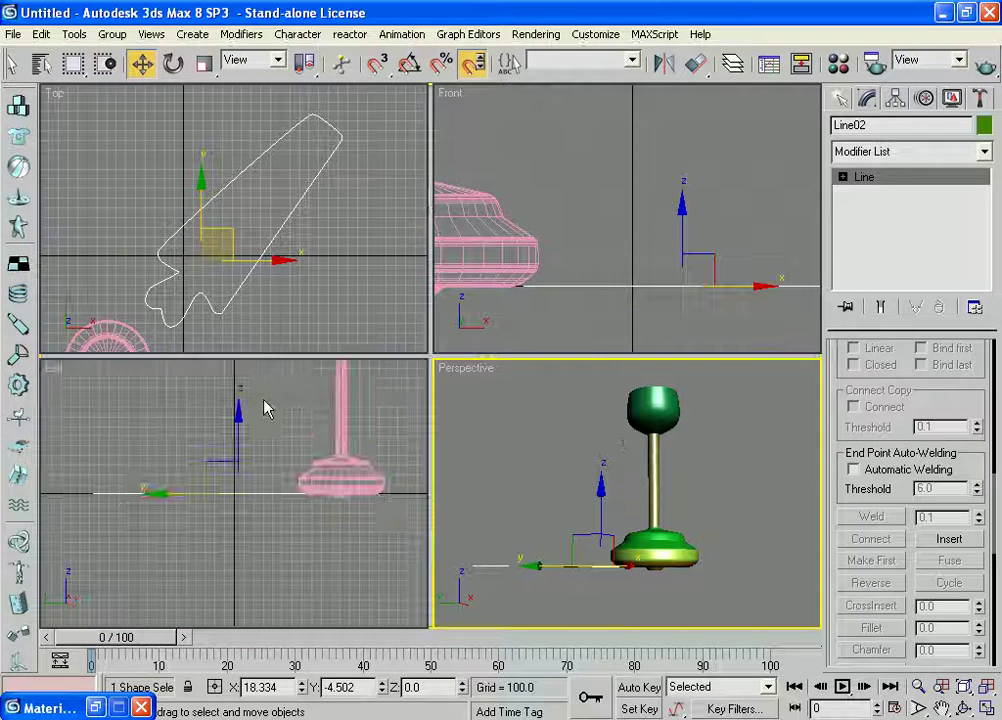
scroll(264, 440, up, 3)
scroll(285, 462, up, 2)
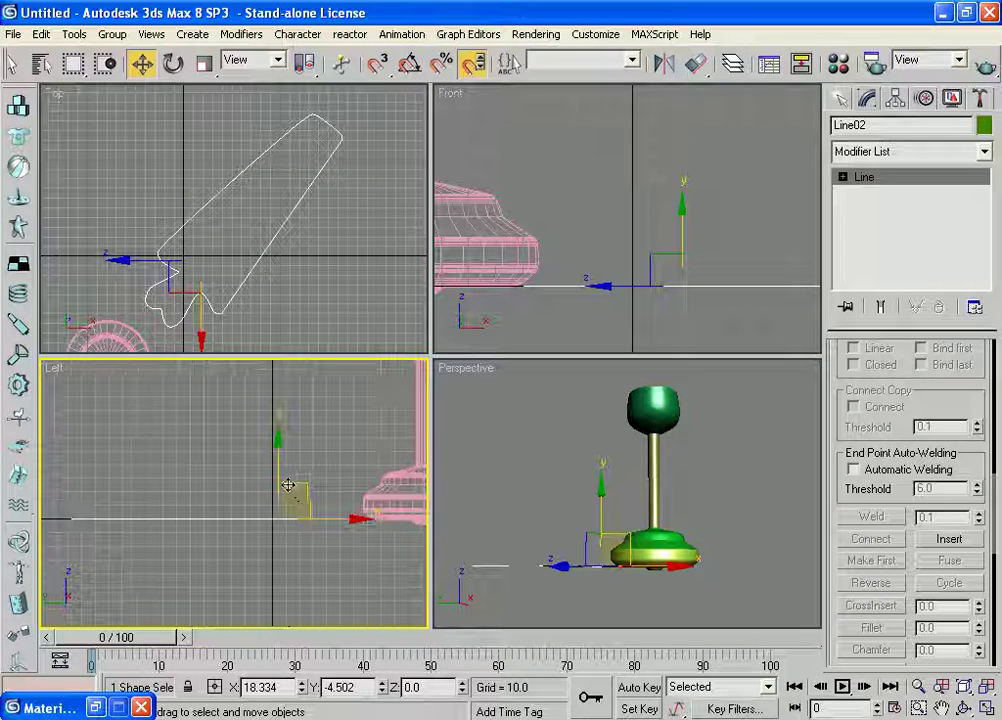
- Move the Line02 outline in the side view, raising it to Z 60.447
click(297, 530)
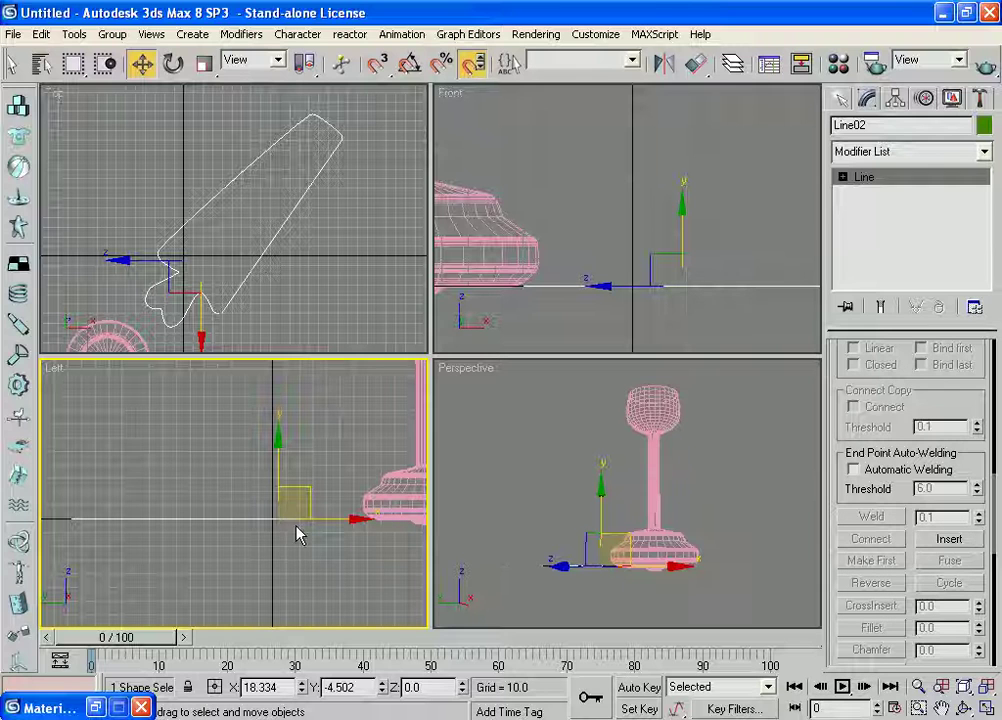
drag(324, 519, 237, 515)
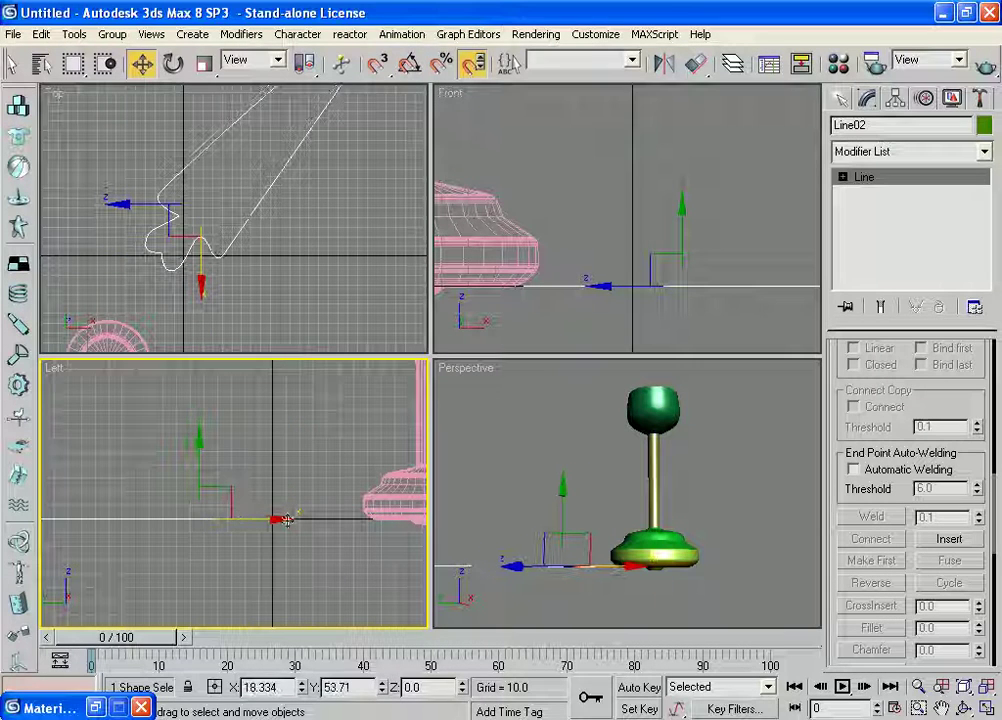
scroll(300, 475, down, 2)
scroll(300, 475, down, 1)
scroll(273, 459, up, 1)
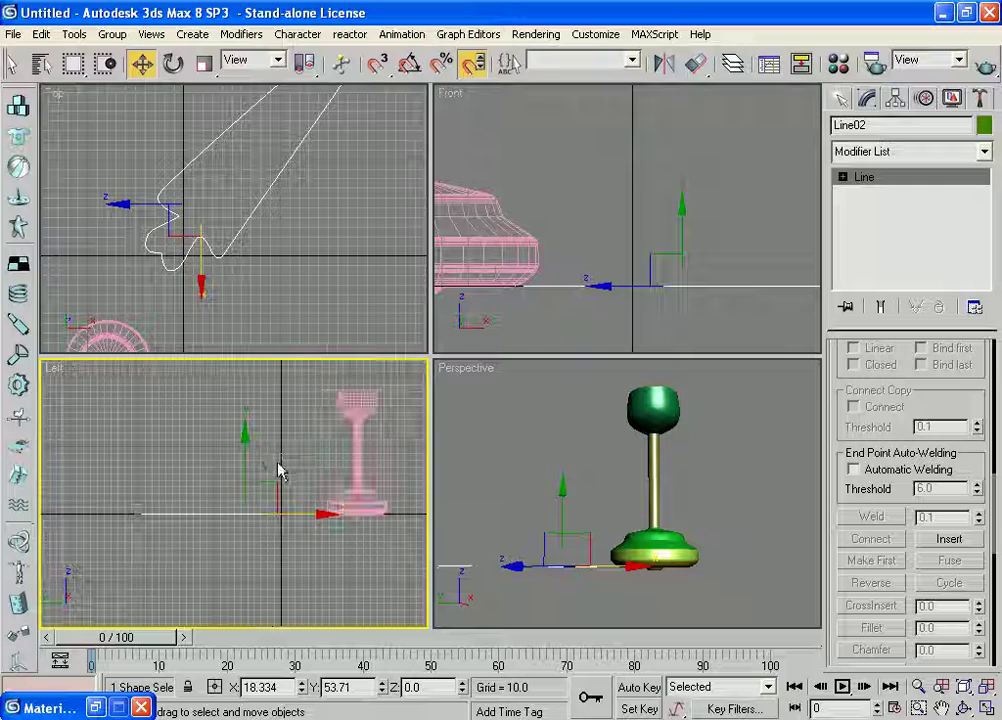
drag(246, 472, 259, 445)
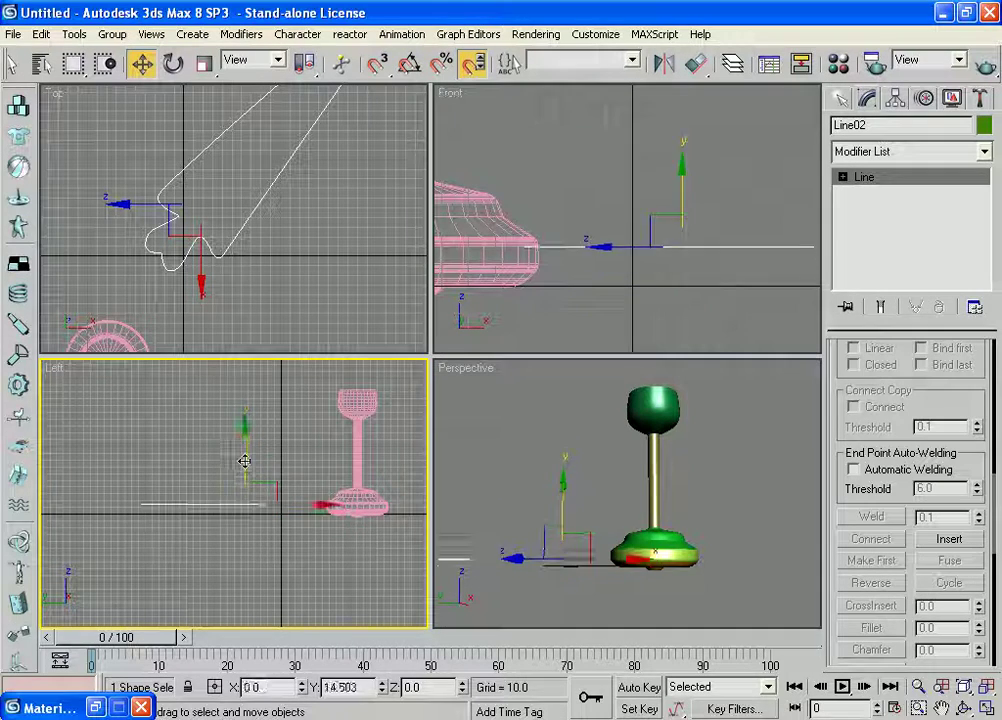
- Add an Extrude modifier to Line02 with Amount 8.0
click(984, 151)
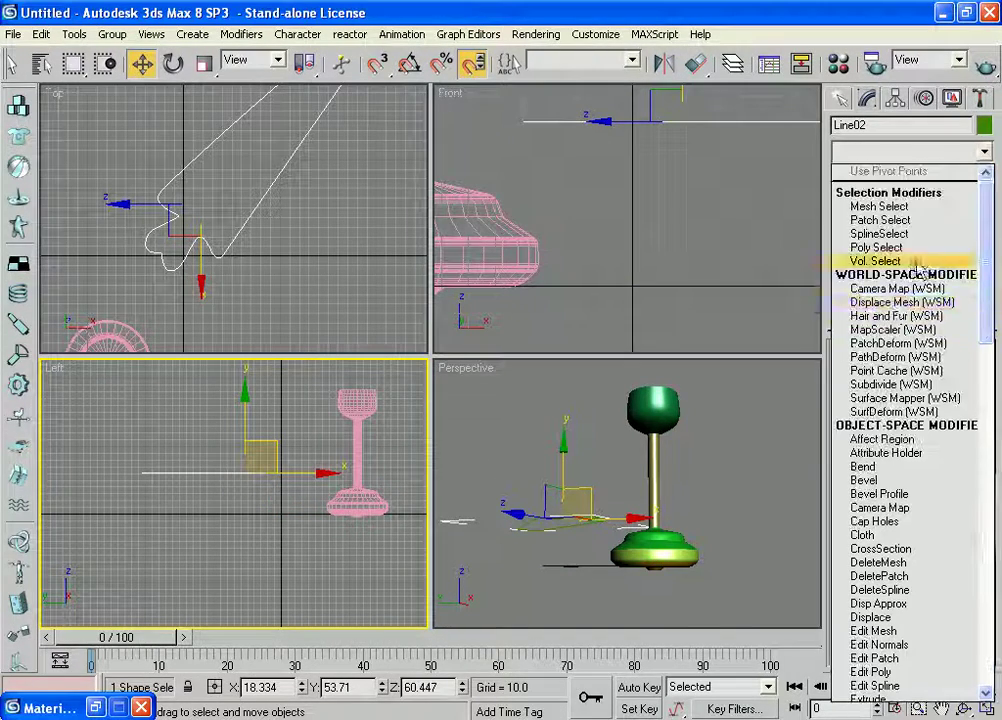
key(e)
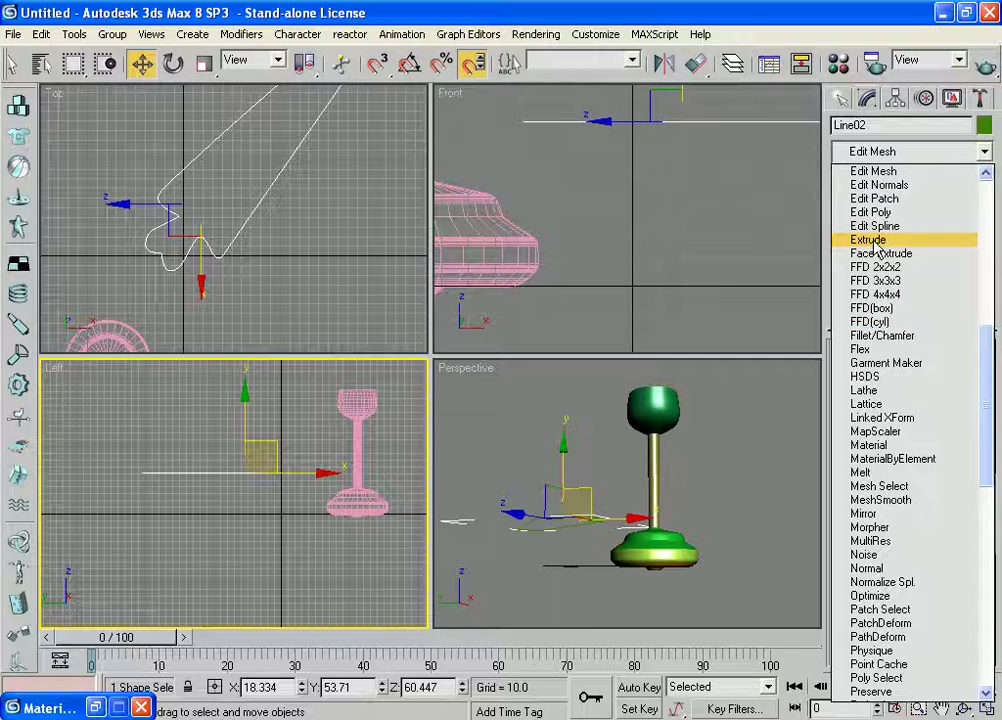
click(868, 240)
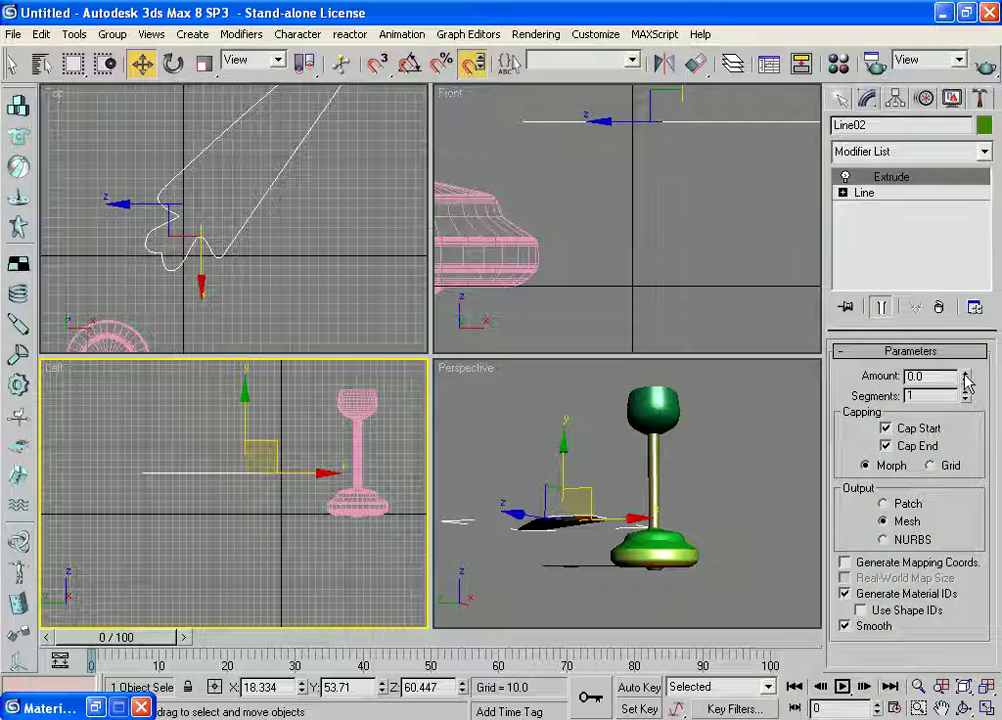
drag(967, 380, 967, 353)
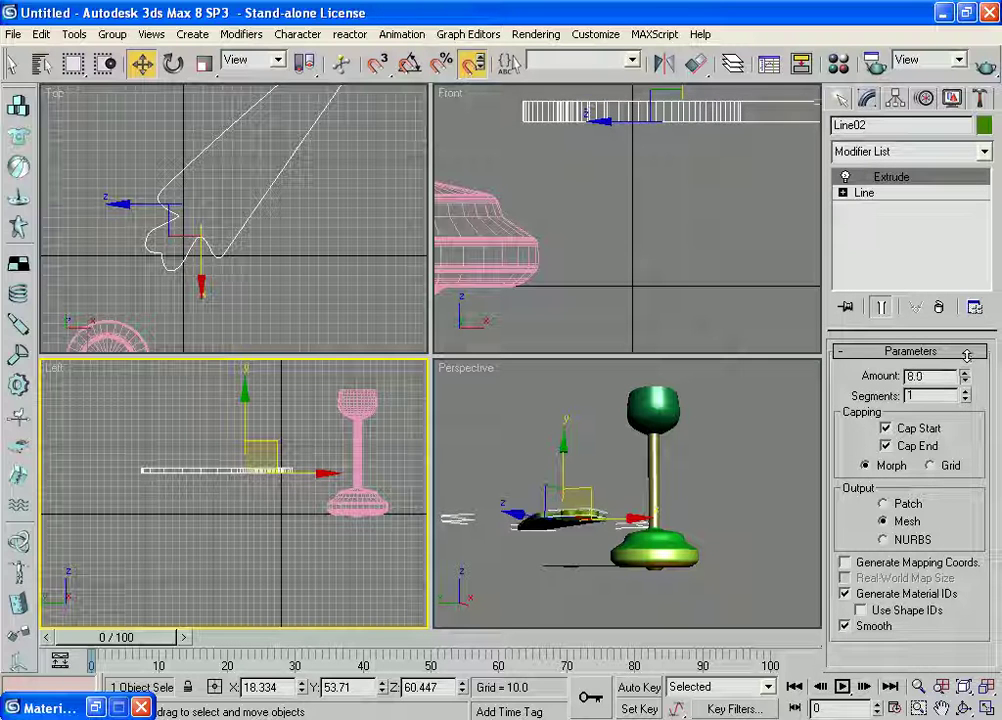
- Maximize the Perspective viewport and frame the extruded slab
click(740, 458)
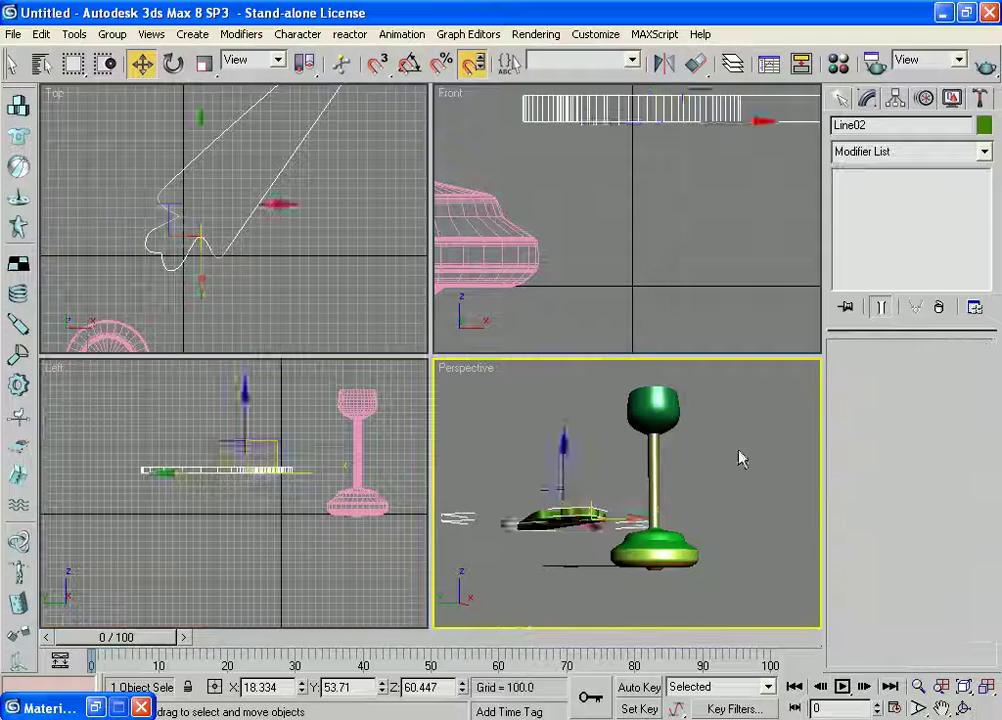
key(alt+w)
scroll(588, 425, up, 3)
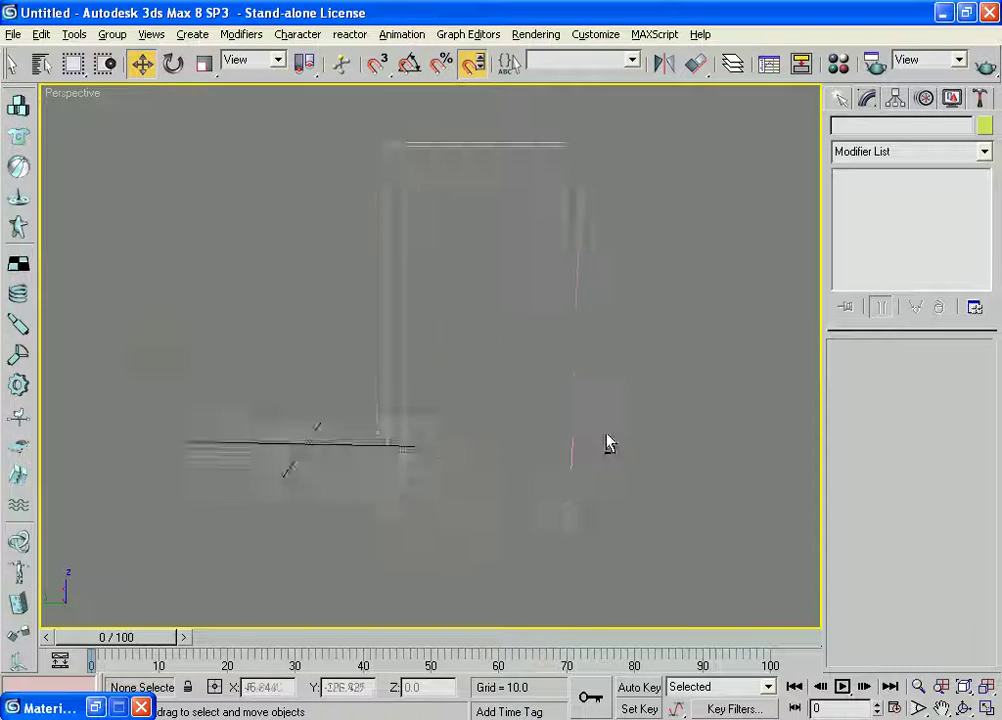
mouse_move(260, 444)
middle_down()
mouse_move(581, 530)
mouse_move(674, 513)
middle_up()
scroll(543, 510, down, 2)
scroll(546, 492, up, 5)
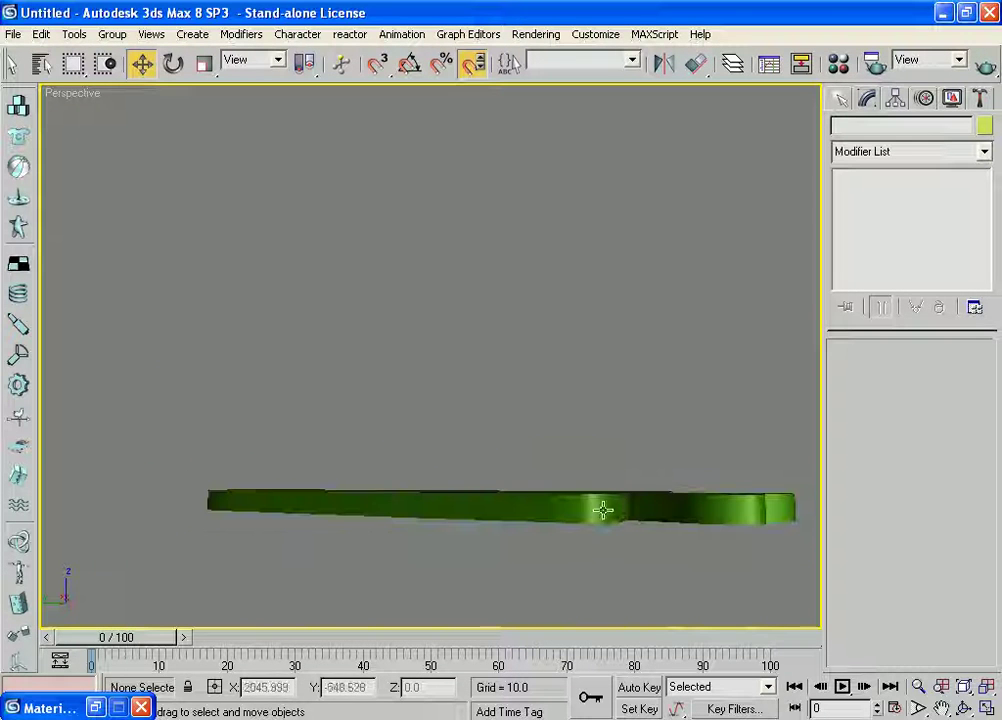
- Lower the slab's Extrude Amount to thin it, then orbit to an oblique overhead view
click(599, 510)
drag(918, 378, 895, 376)
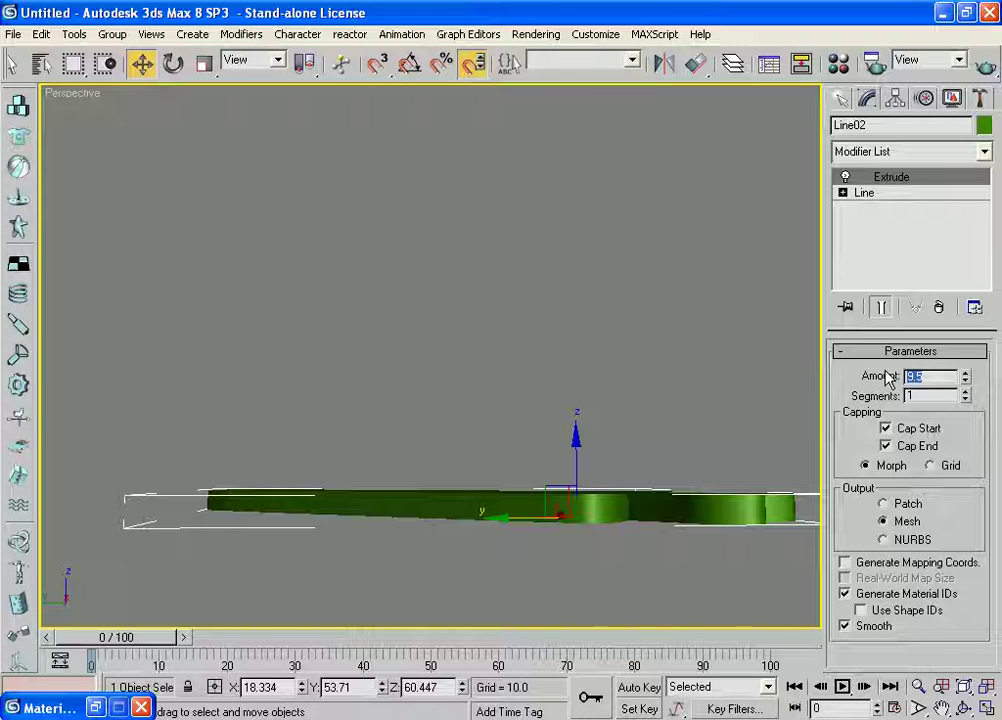
text(4)
key(Return)
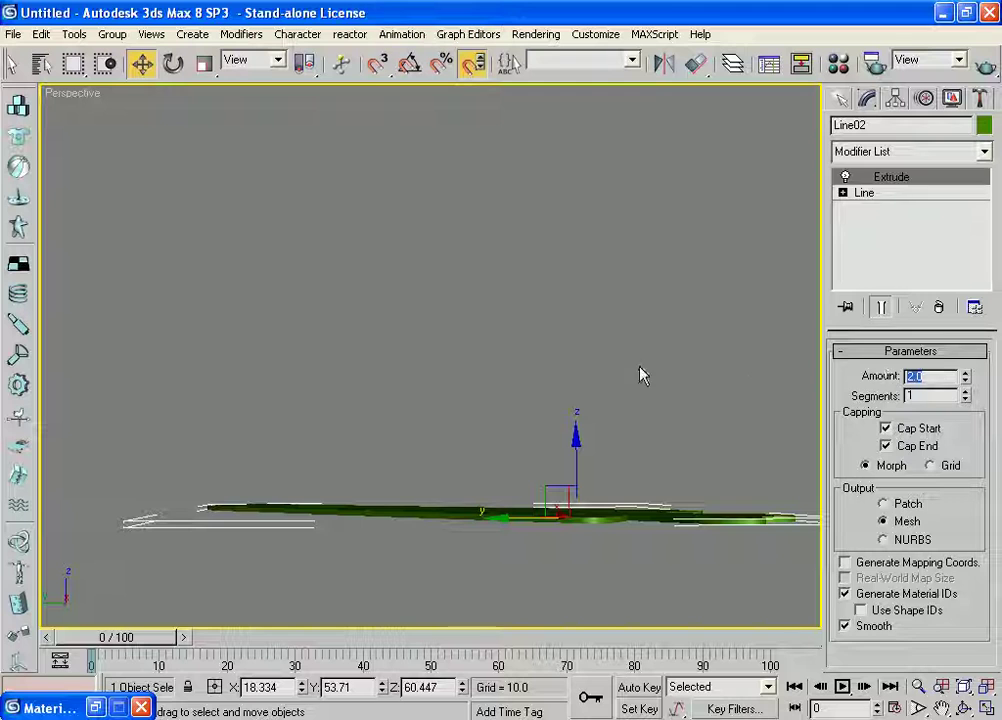
click(596, 479)
mouse_move(596, 479)
alt+middle_down()
mouse_move(600, 519)
mouse_move(558, 517)
mouse_move(593, 537)
mouse_move(671, 505)
alt+middle_up()
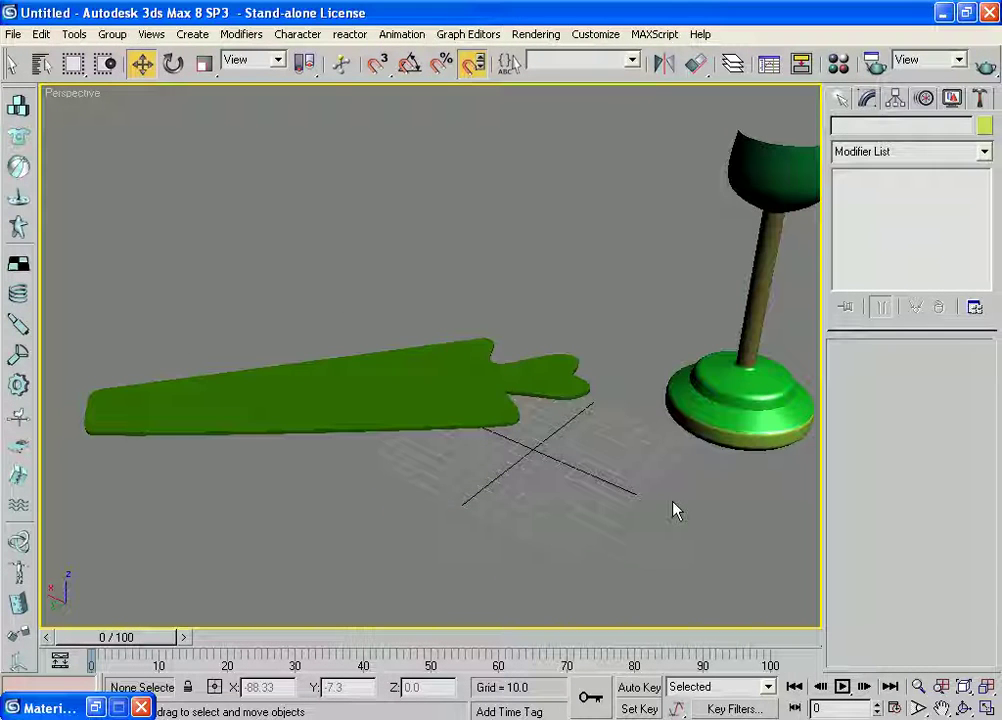
- Orbit the blade, then check it in Bottom, Perspective, Front and Left views
mouse_move(595, 510)
alt+middle_down()
mouse_move(582, 394)
mouse_move(588, 340)
mouse_move(620, 456)
mouse_move(675, 282)
mouse_move(660, 380)
mouse_move(674, 371)
mouse_move(676, 333)
mouse_move(690, 397)
alt+middle_up()
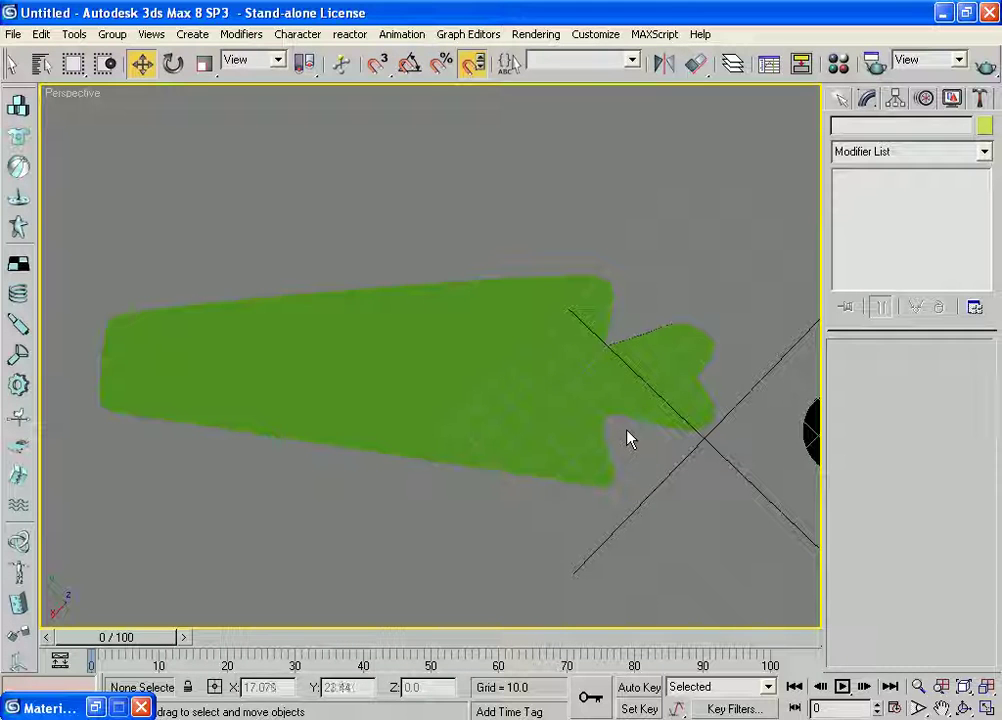
key(b)
middle_drag(658, 416, 670, 305)
scroll(690, 325, down, 3)
scroll(707, 340, down, 1)
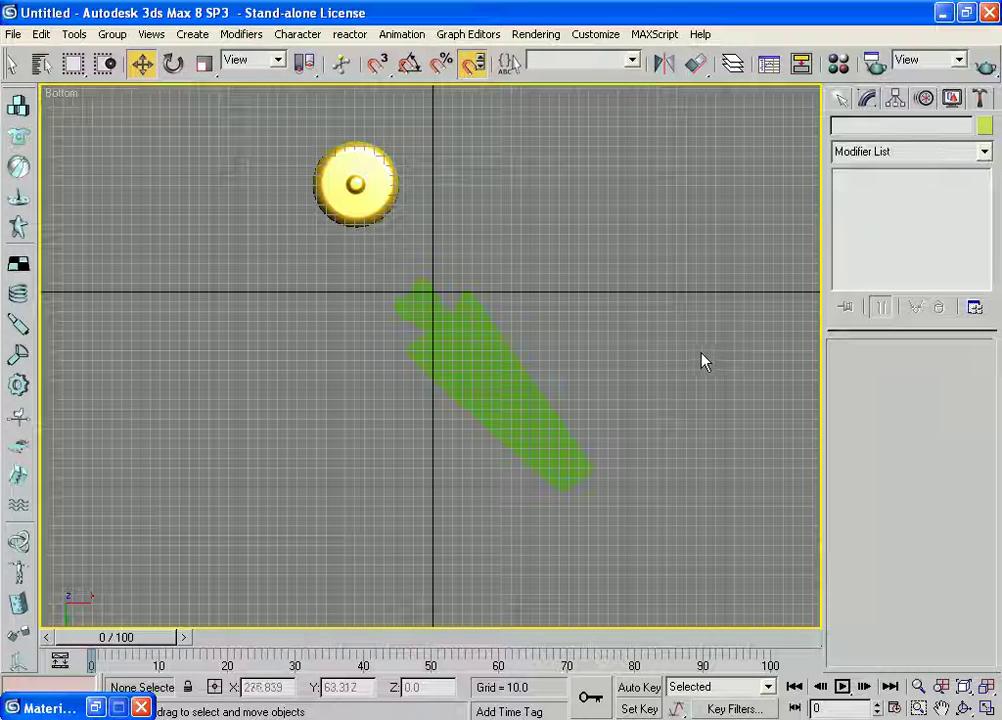
key(p)
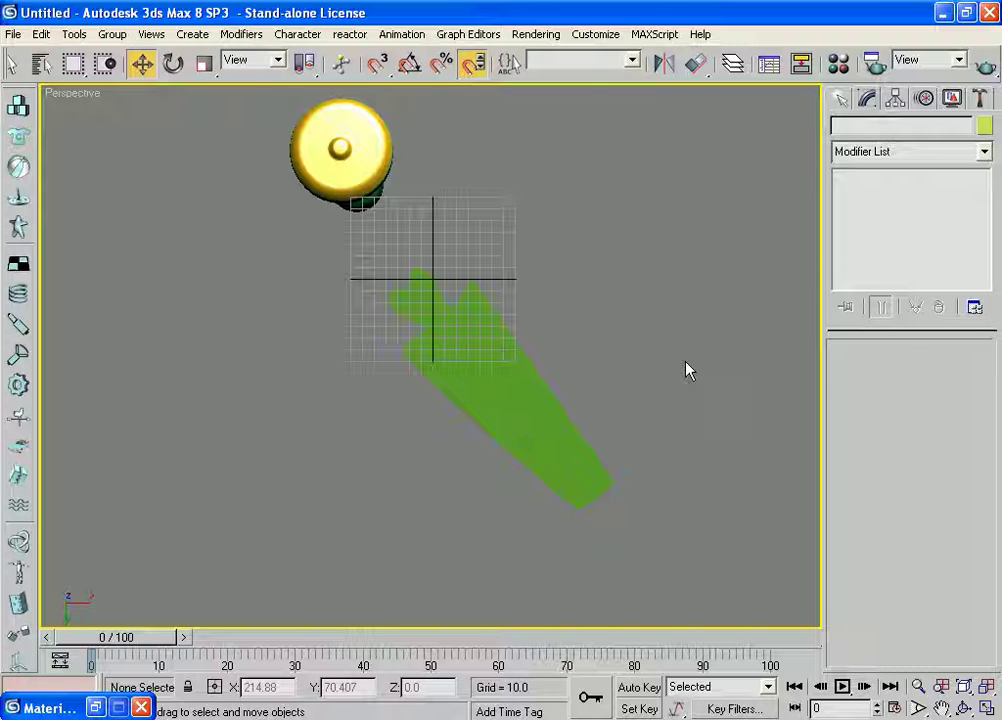
key(f)
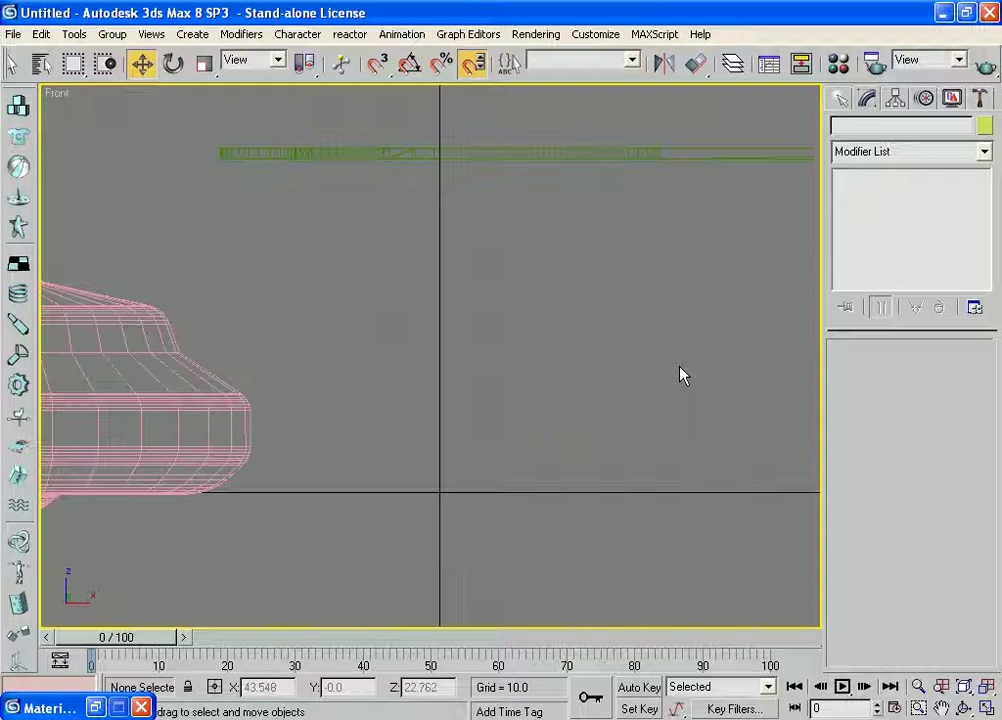
key(l)
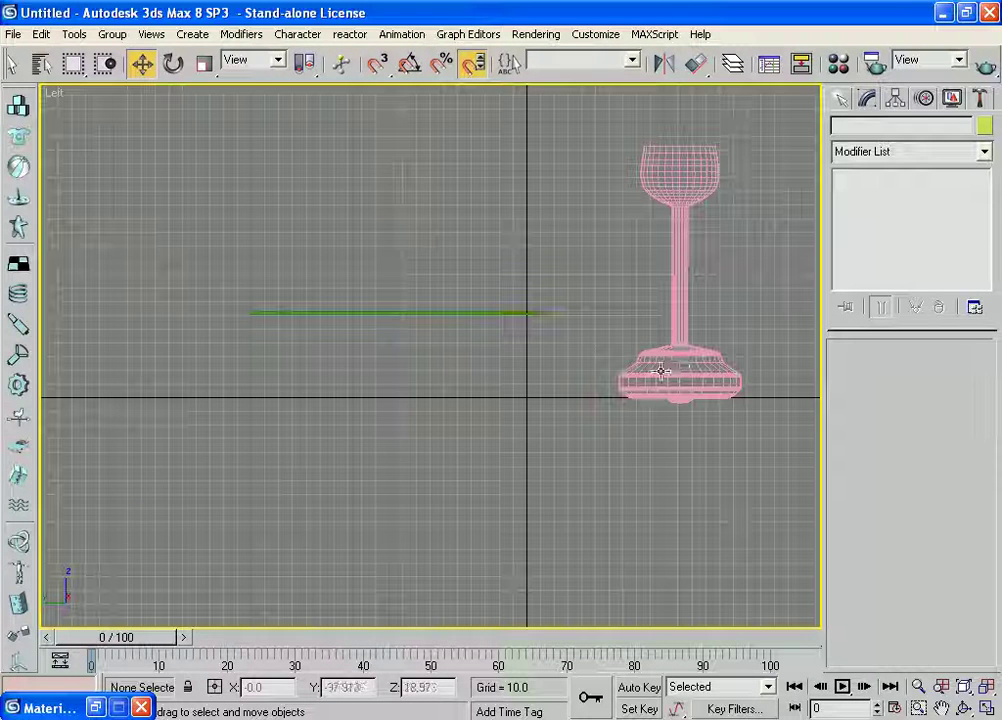
- Cycle the Scale tool variants, check its Type-In values, then switch back to Move
key(r)
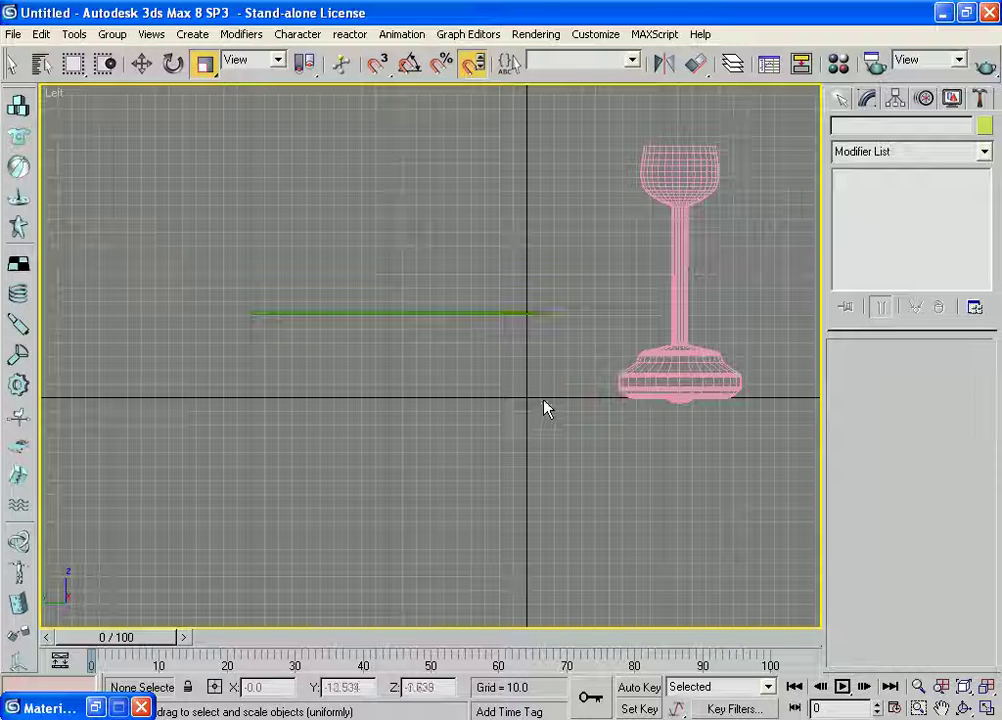
key(r)
key(r)
key(r)
key(r)
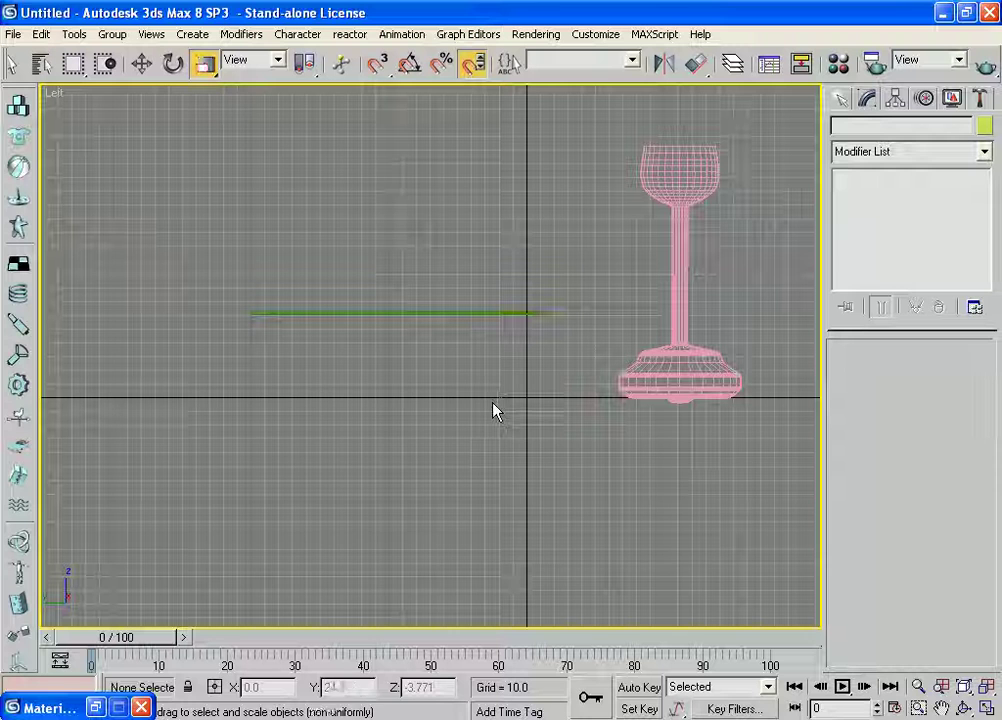
key(r)
key(r)
right_click(232, 95)
click(219, 116)
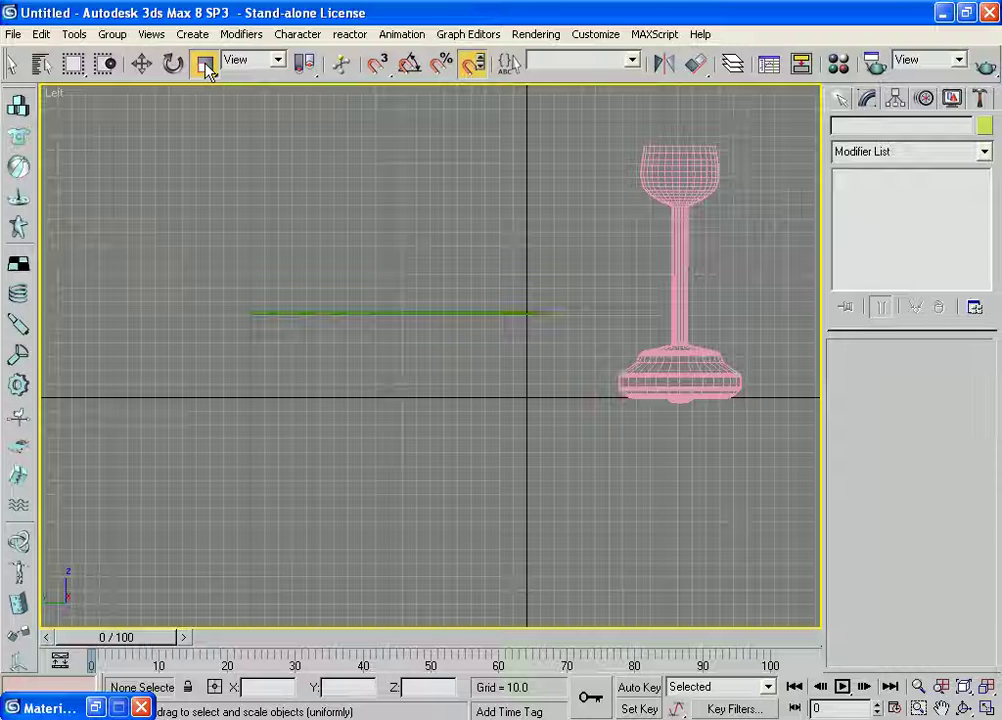
right_click(205, 65)
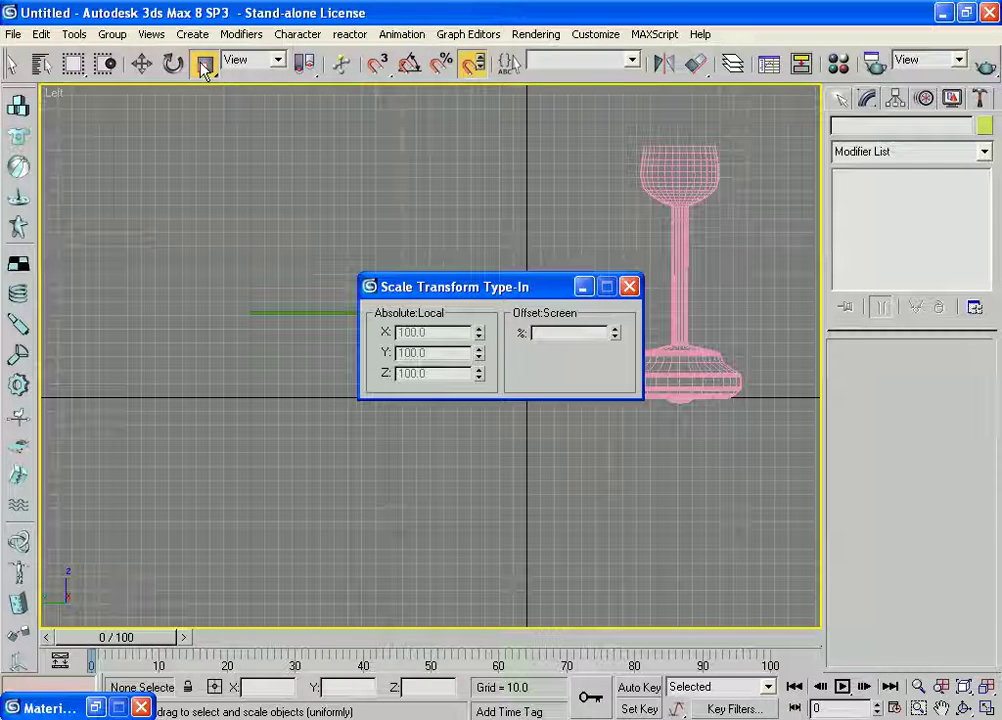
click(628, 286)
right_click(372, 162)
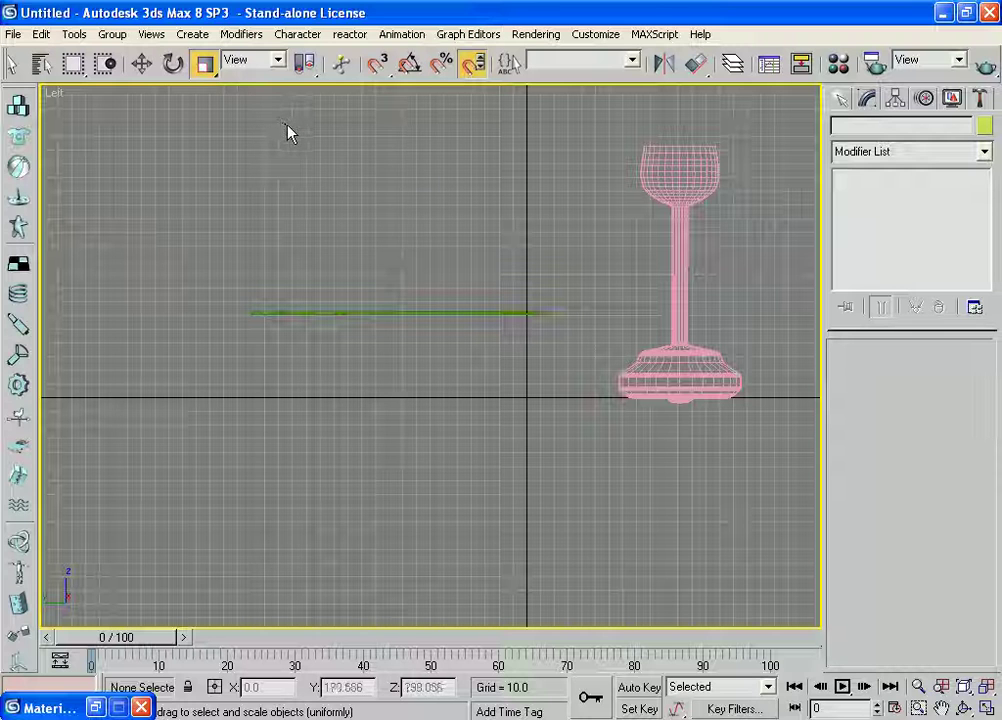
key(w)
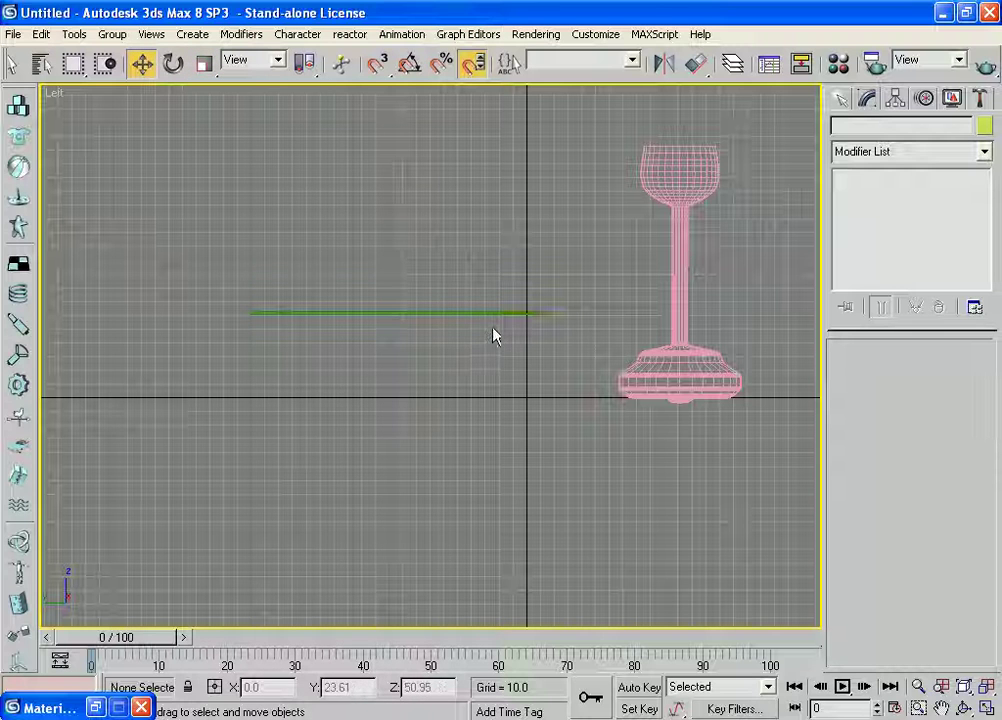
- Switch the viewport to Bottom view with smooth shading and zoom in
key(t)
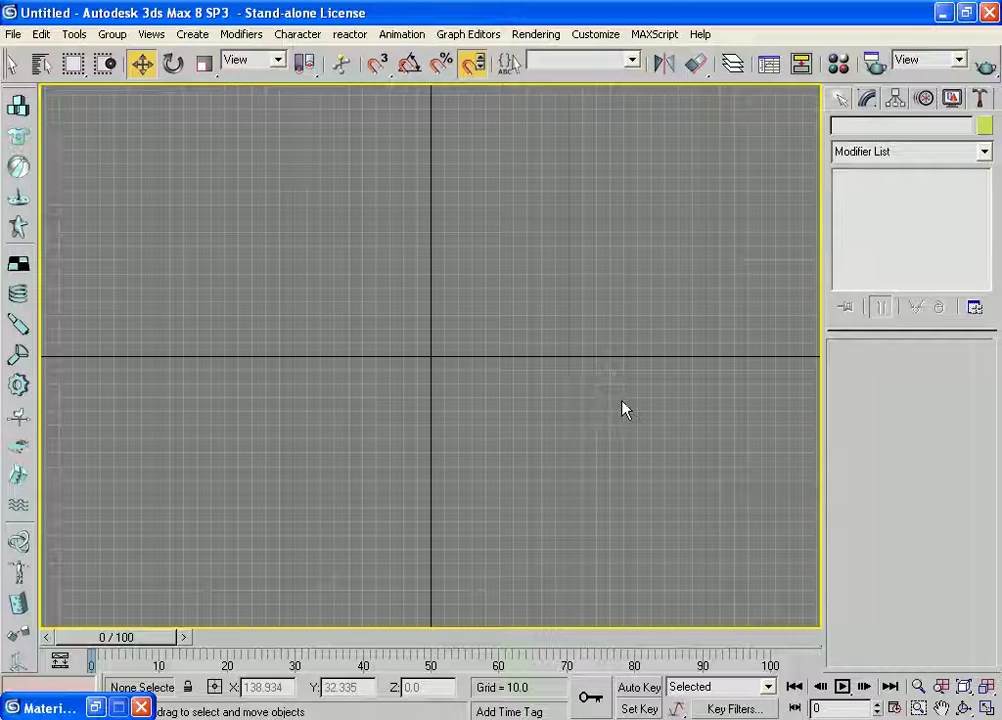
key(b)
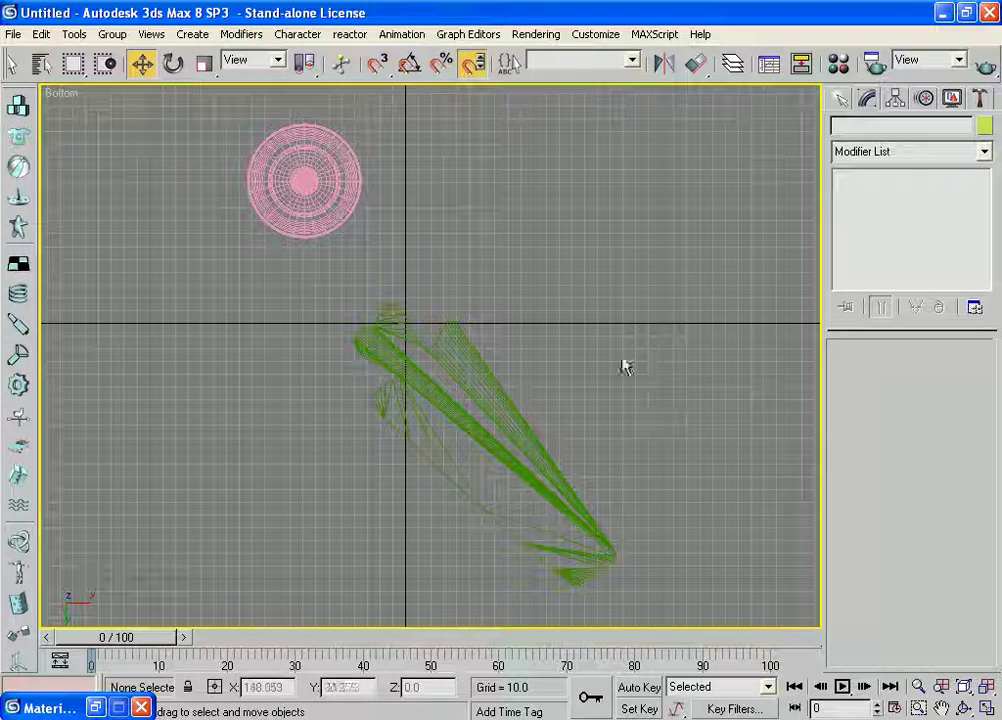
key(F3)
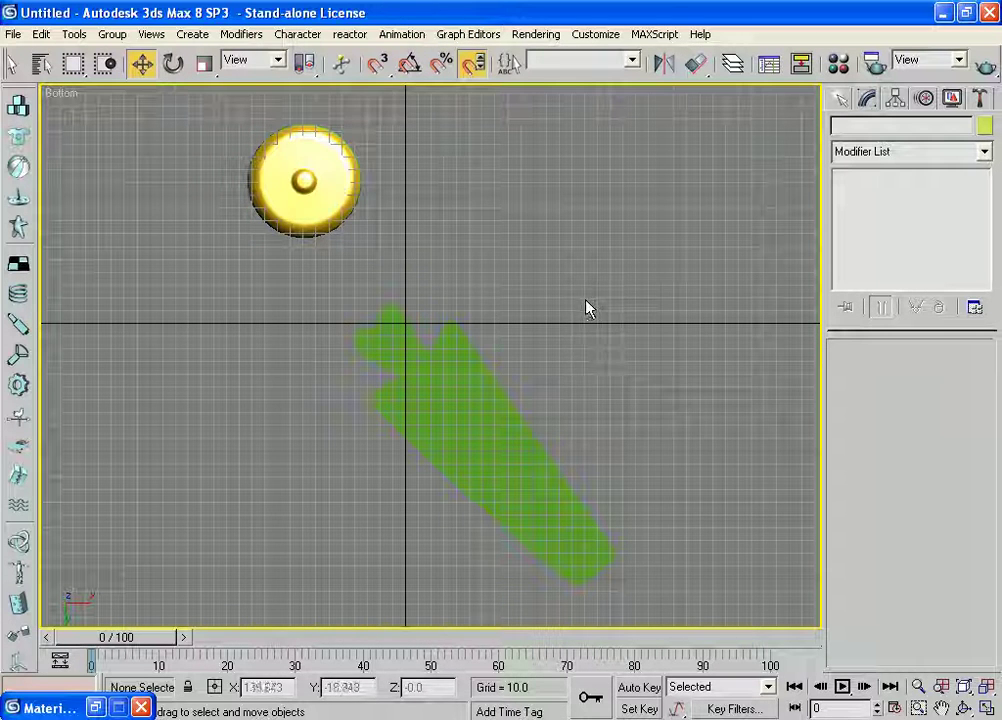
scroll(600, 300, up, 2)
scroll(612, 305, up, 2)
scroll(628, 322, up, 1)
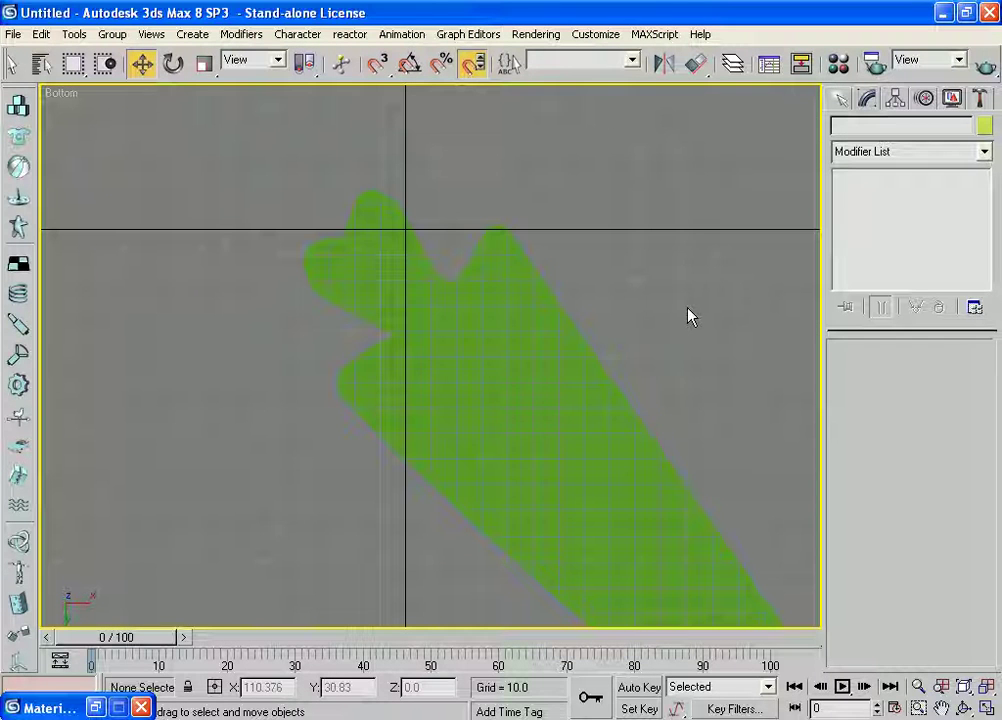
- Orbit the Perspective view to a low angle and restore the four-viewport layout
key(p)
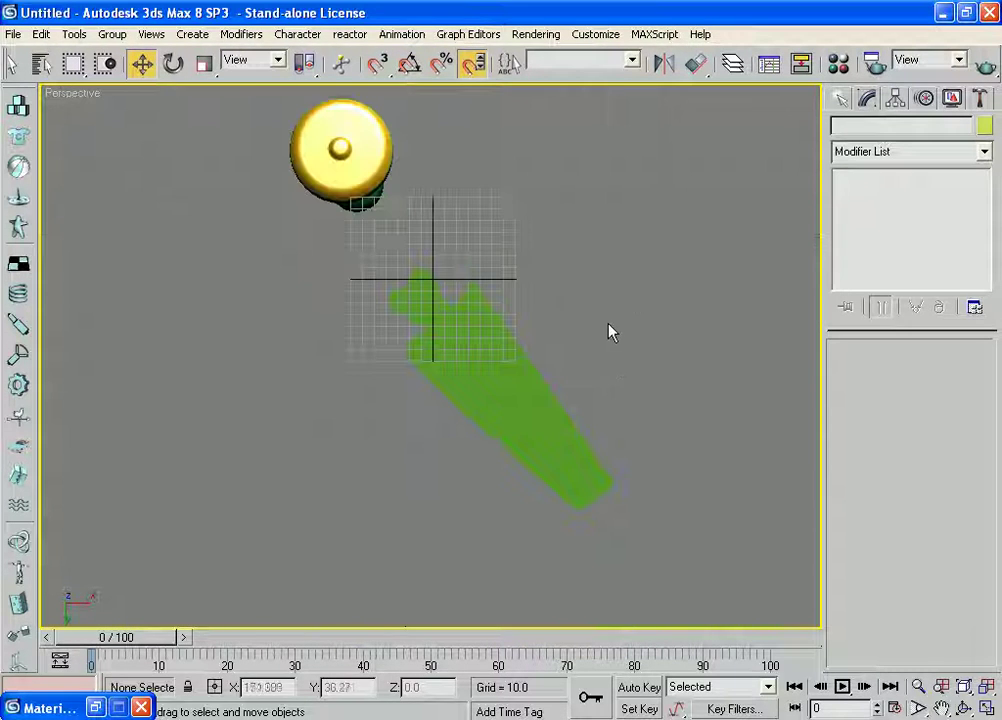
mouse_move(380, 264)
alt+middle_down()
mouse_move(385, 519)
mouse_move(291, 483)
alt+middle_up()
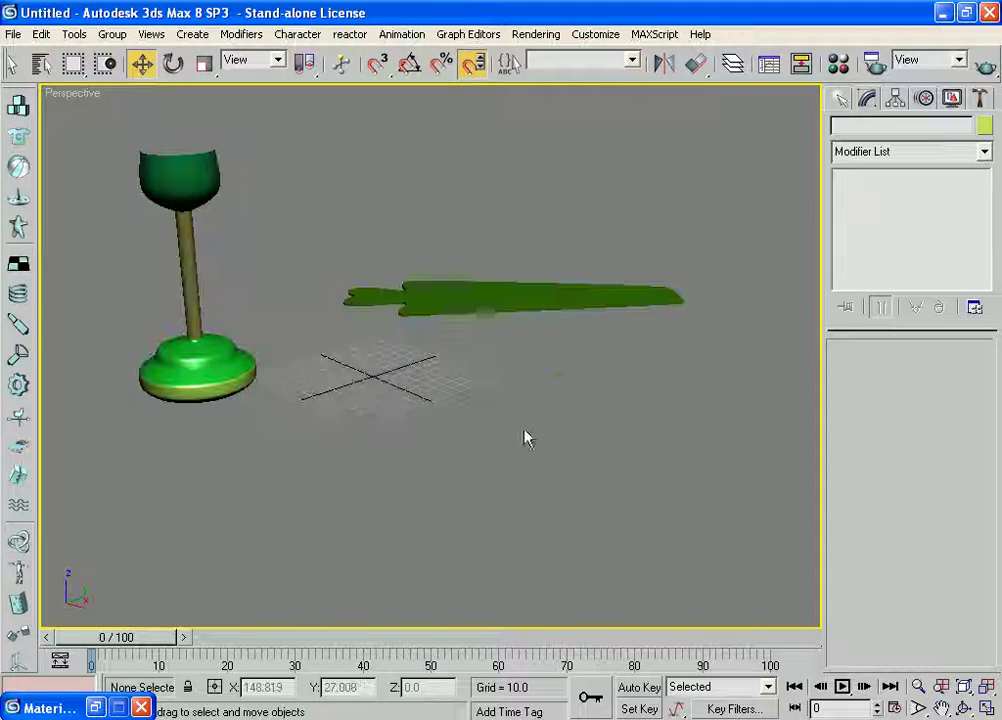
mouse_move(532, 459)
alt+middle_down()
mouse_move(497, 432)
mouse_move(561, 447)
alt+middle_up()
key(alt+w)
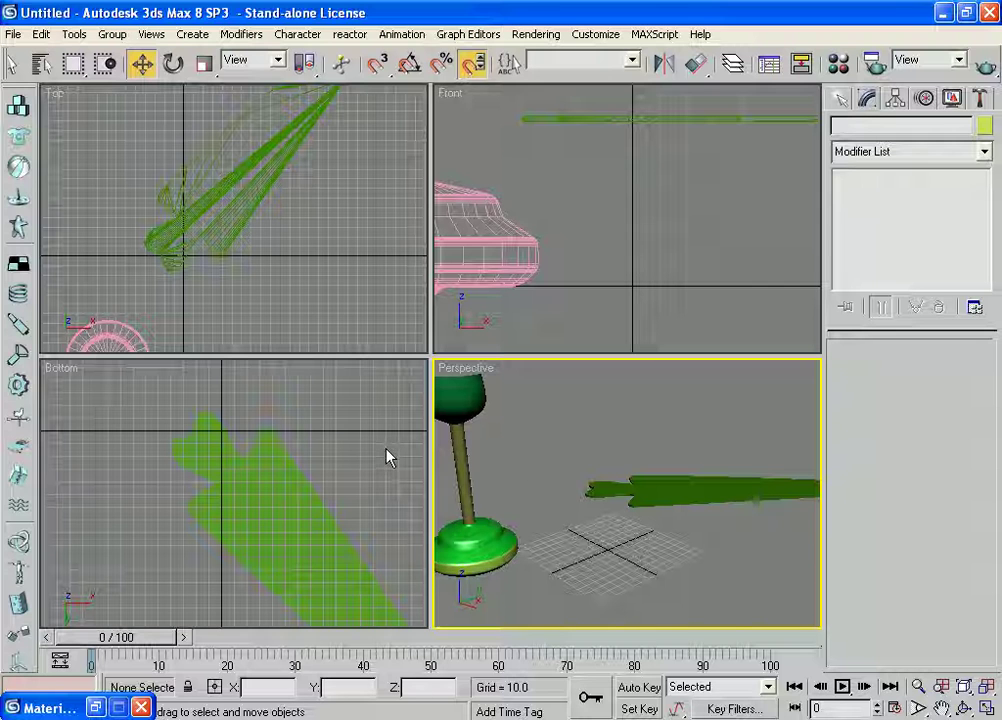
- Set two viewports to Left view and the active one back to Perspective, reframing the blade
key(l)
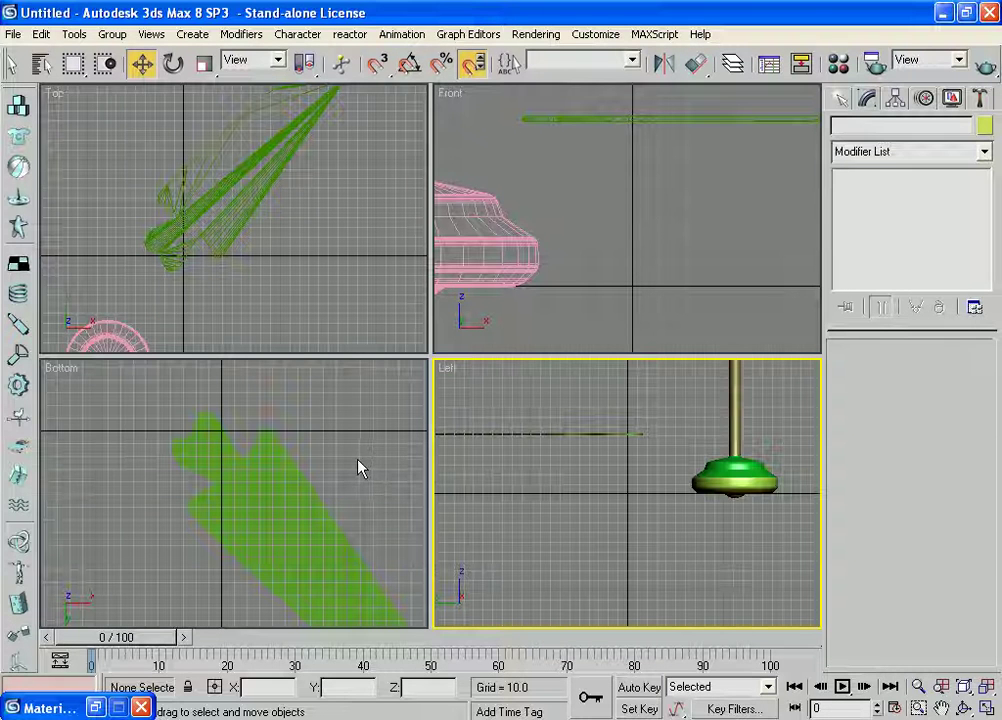
click(356, 445)
key(l)
click(548, 447)
key(p)
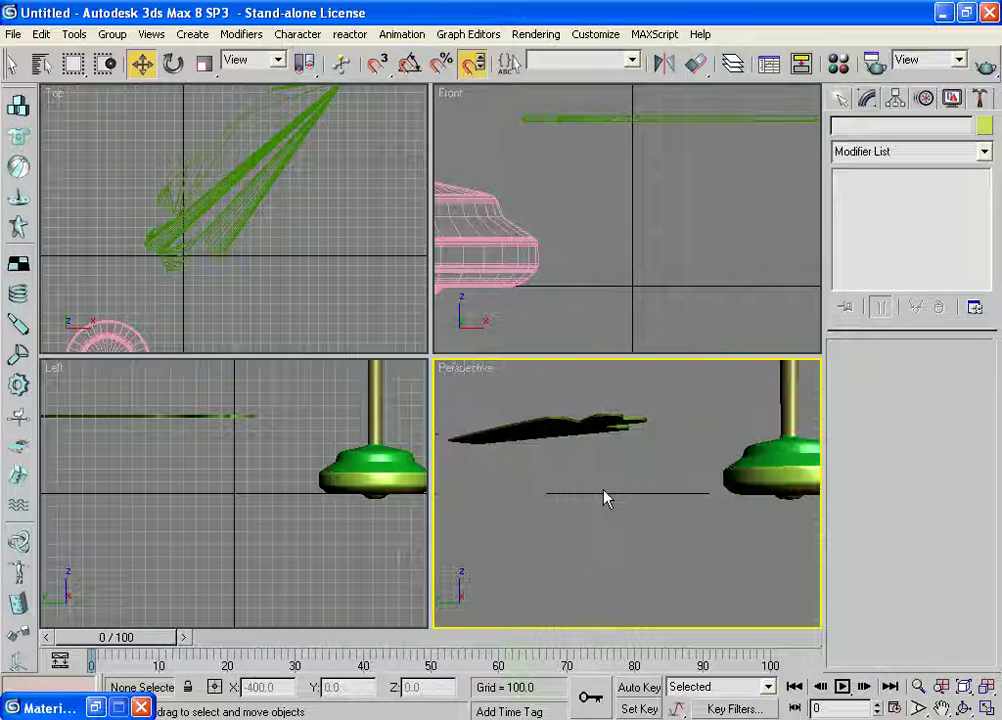
mouse_move(650, 521)
middle_down()
mouse_move(608, 503)
mouse_move(642, 497)
mouse_move(682, 508)
mouse_move(663, 509)
middle_up()
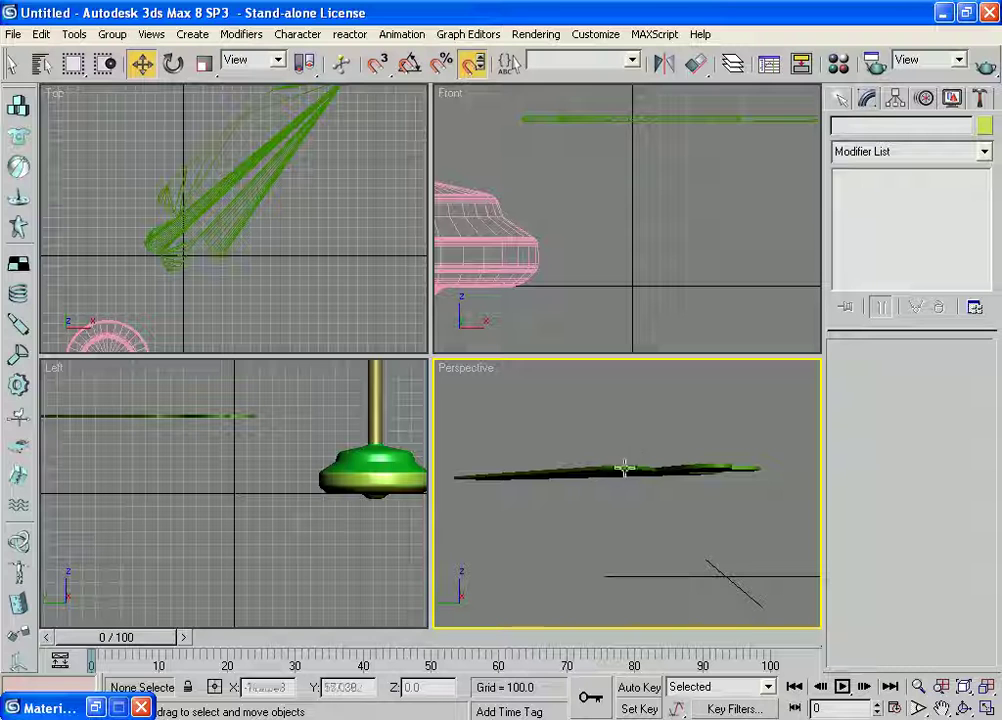
middle_drag(679, 510, 673, 528)
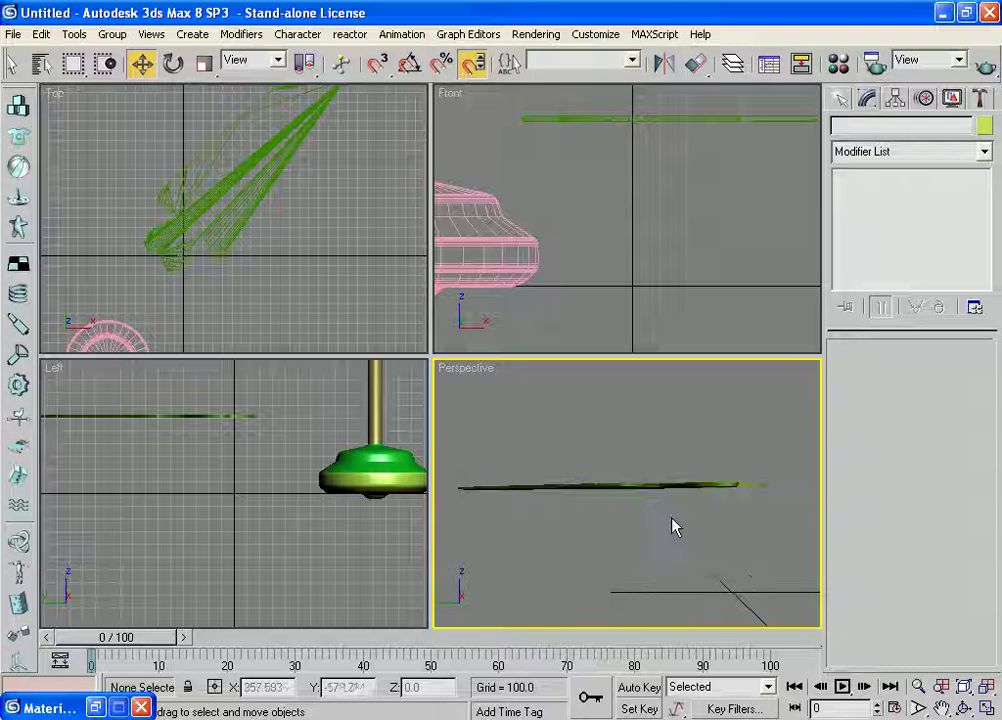
scroll(350, 245, up, 5)
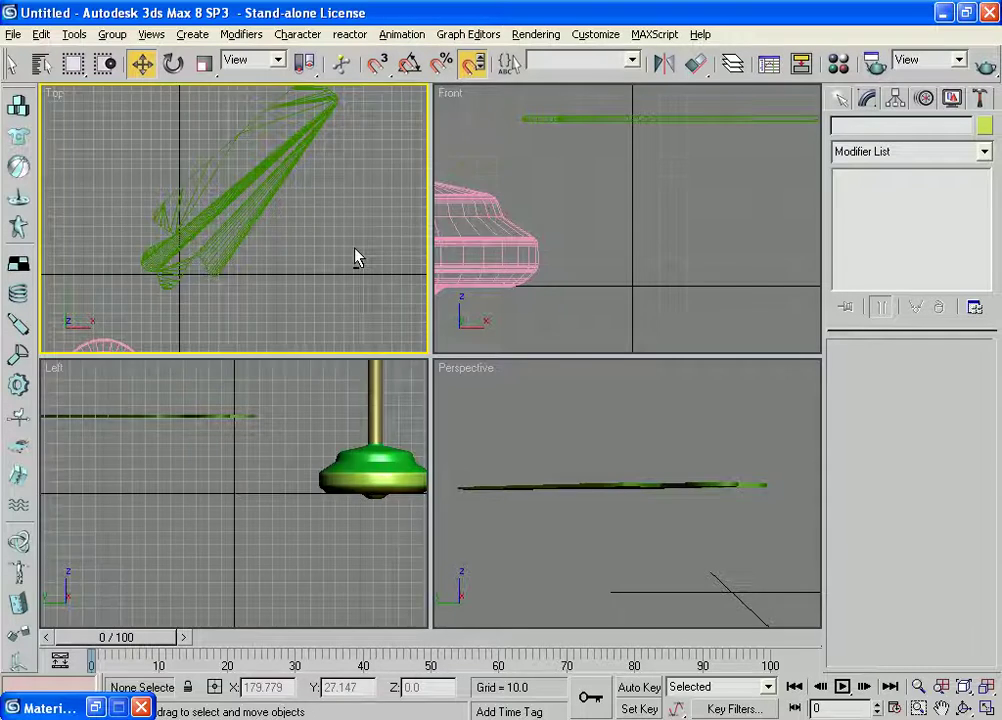
- In the maximized Top view, rotate Line02 about -51° on Z so it lies horizontal
key(alt+w)
scroll(603, 345, down, 2)
click(458, 282)
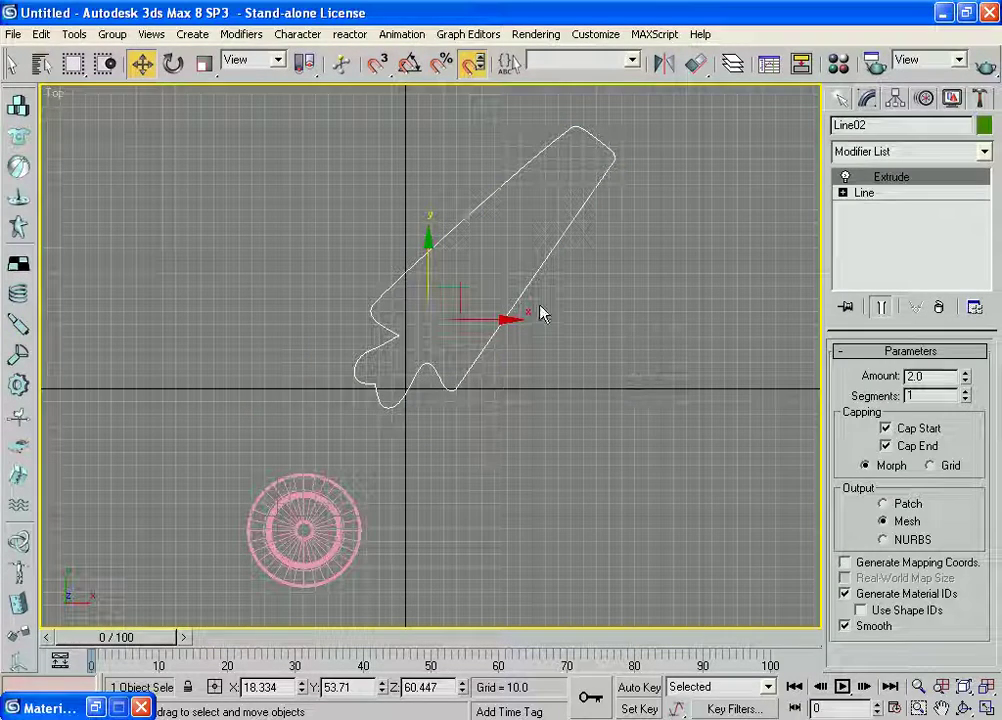
key(e)
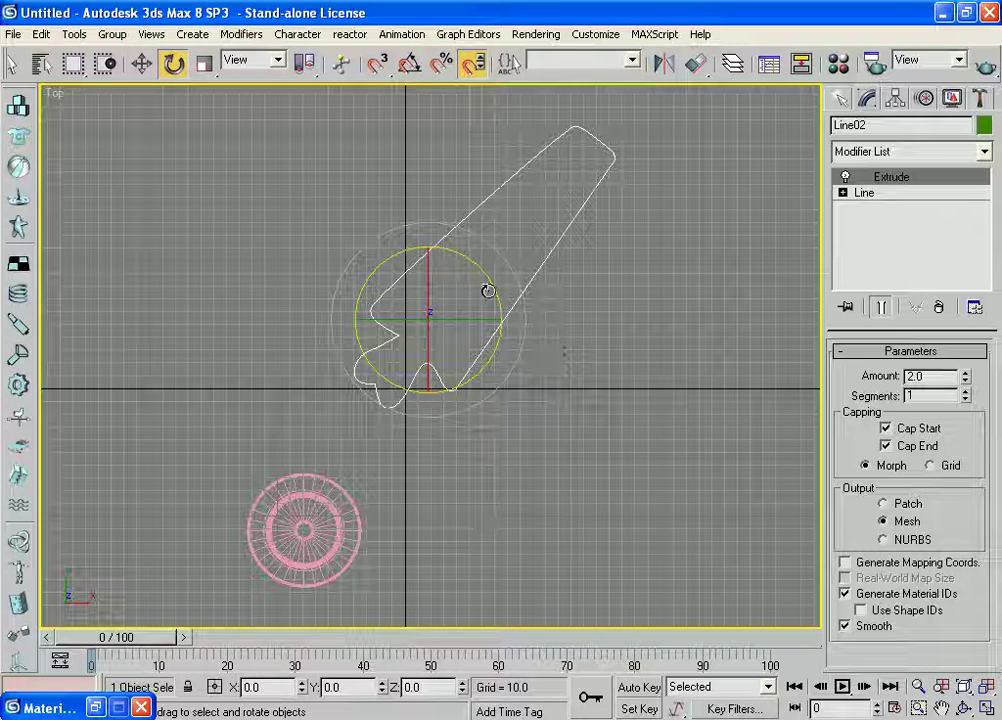
drag(491, 281, 474, 330)
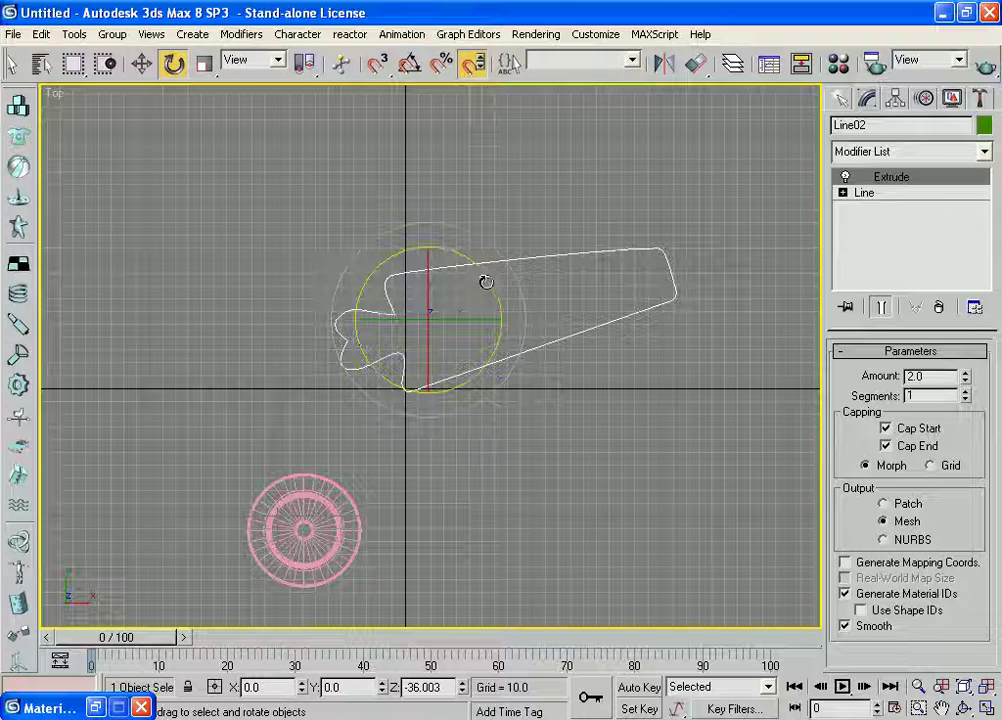
drag(488, 277, 493, 315)
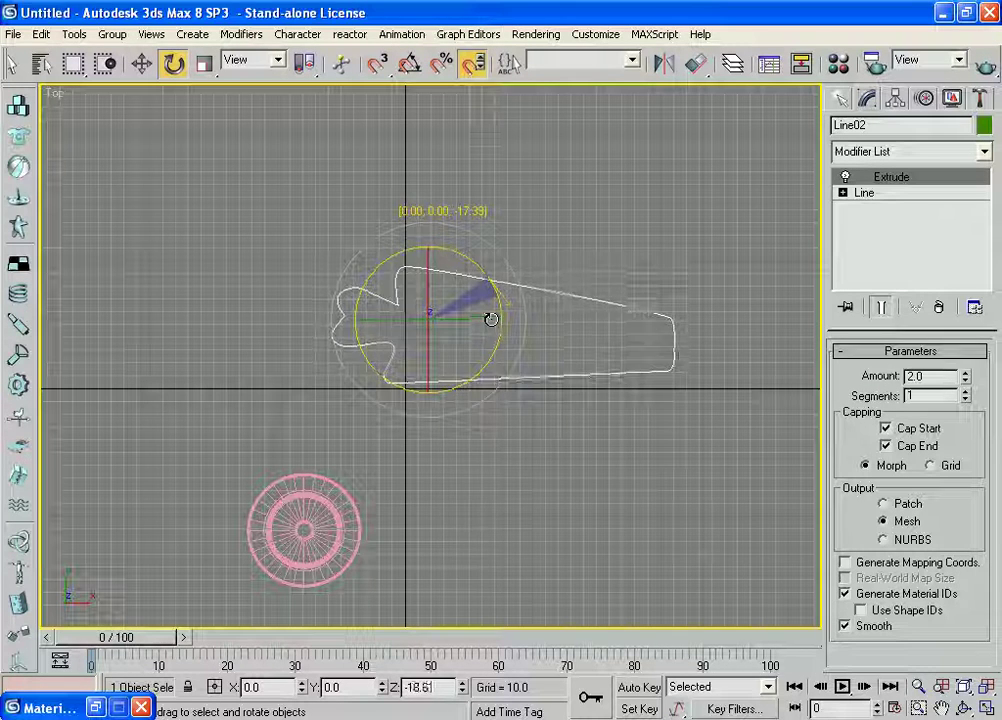
click(598, 458)
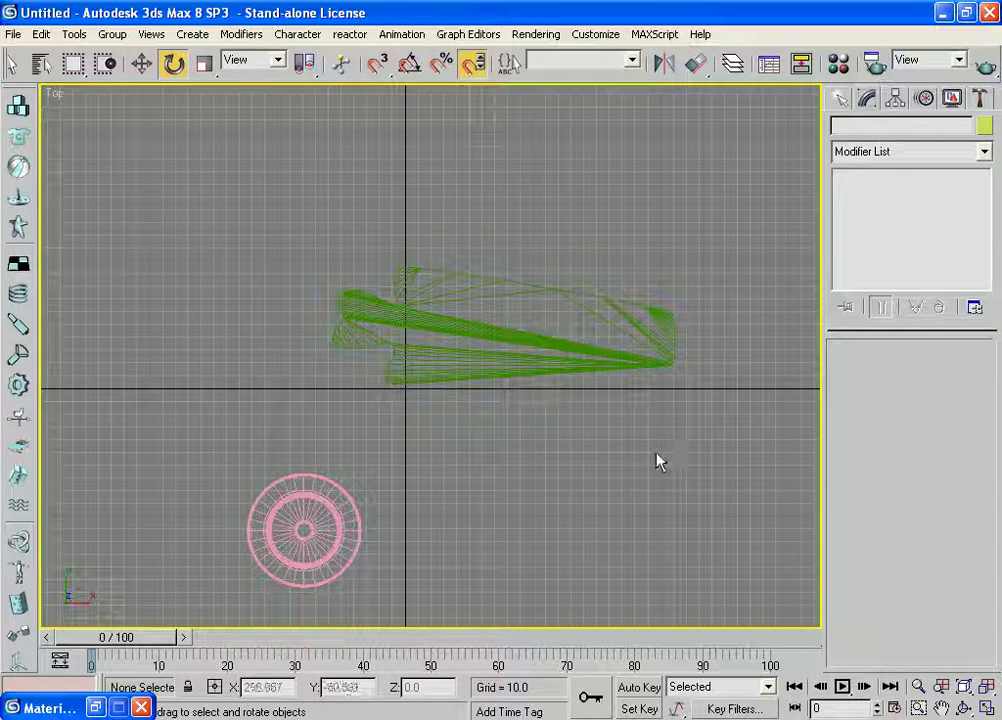
- Shade the viewport with F3, frame the blade in the Top view, and select the Line spline tool
key(F3)
middle_drag(697, 437, 666, 452)
scroll(615, 432, up, 3)
scroll(626, 373, up, 2)
scroll(678, 360, down, 2)
scroll(651, 356, up, 5)
middle_drag(658, 361, 620, 360)
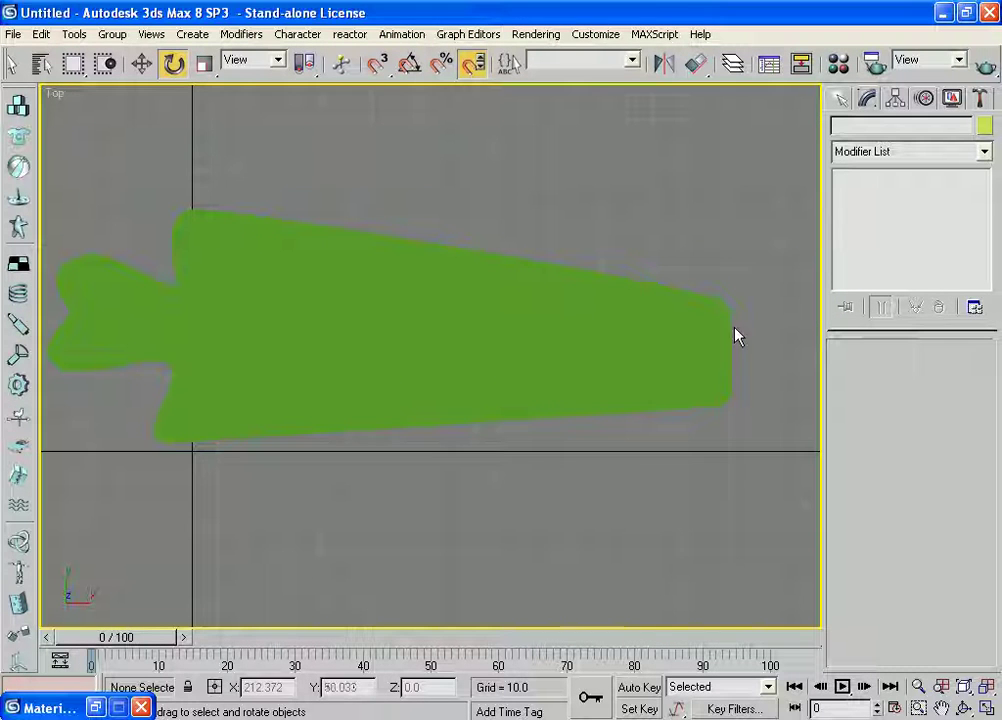
click(838, 98)
click(872, 241)
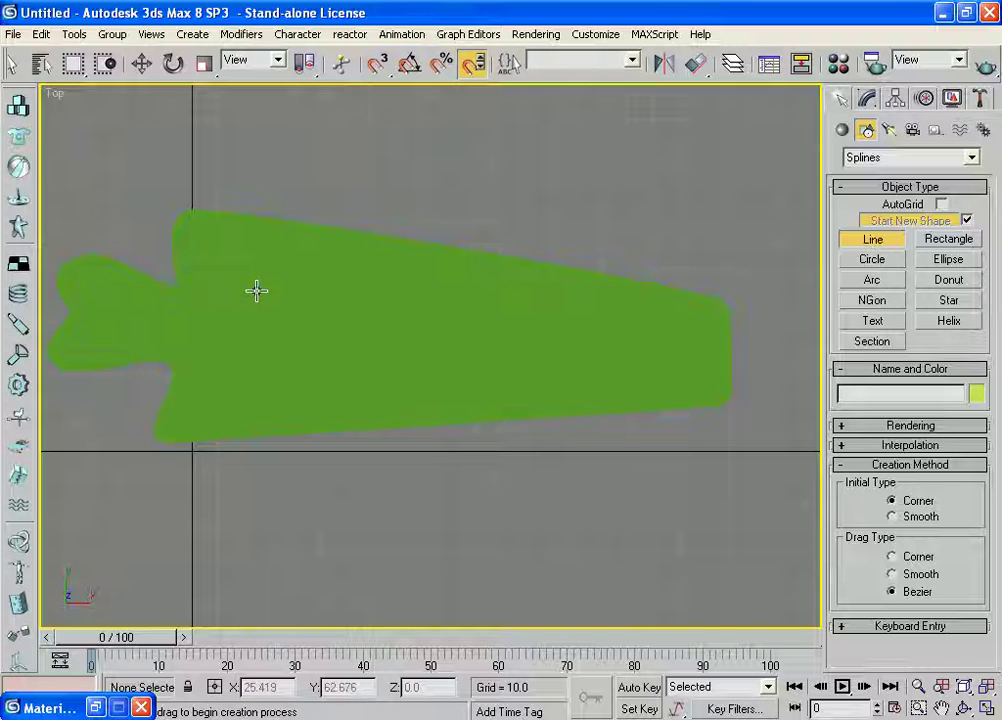
- Trace Line03 from the blade's left notch and upper edge across to its zigzag right tip
click(257, 290)
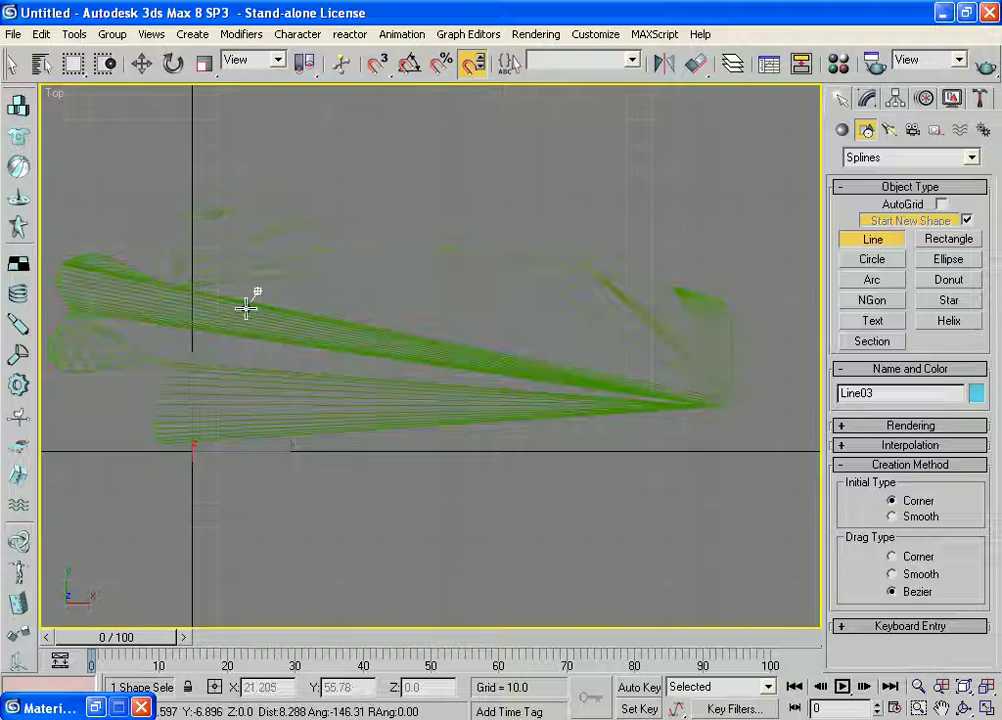
click(242, 318)
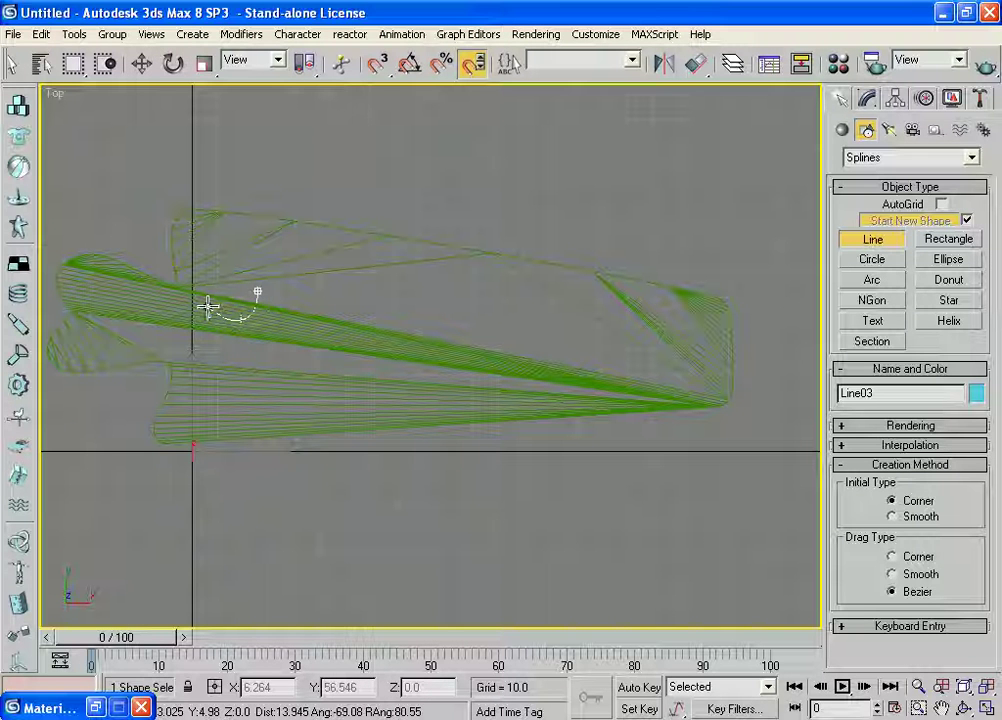
click(209, 299)
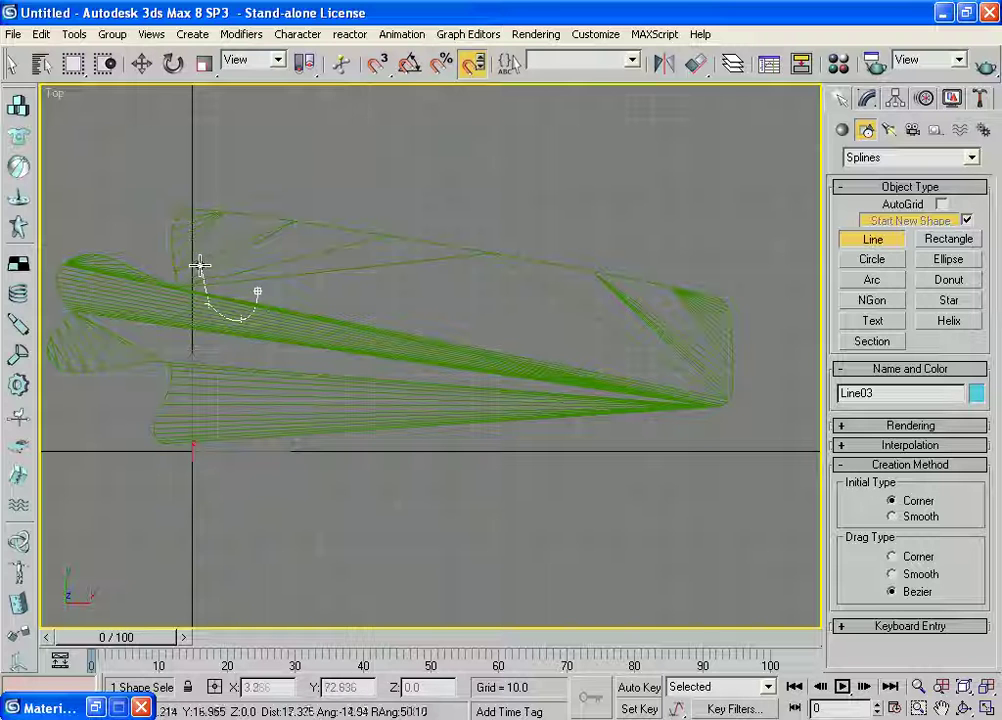
click(213, 237)
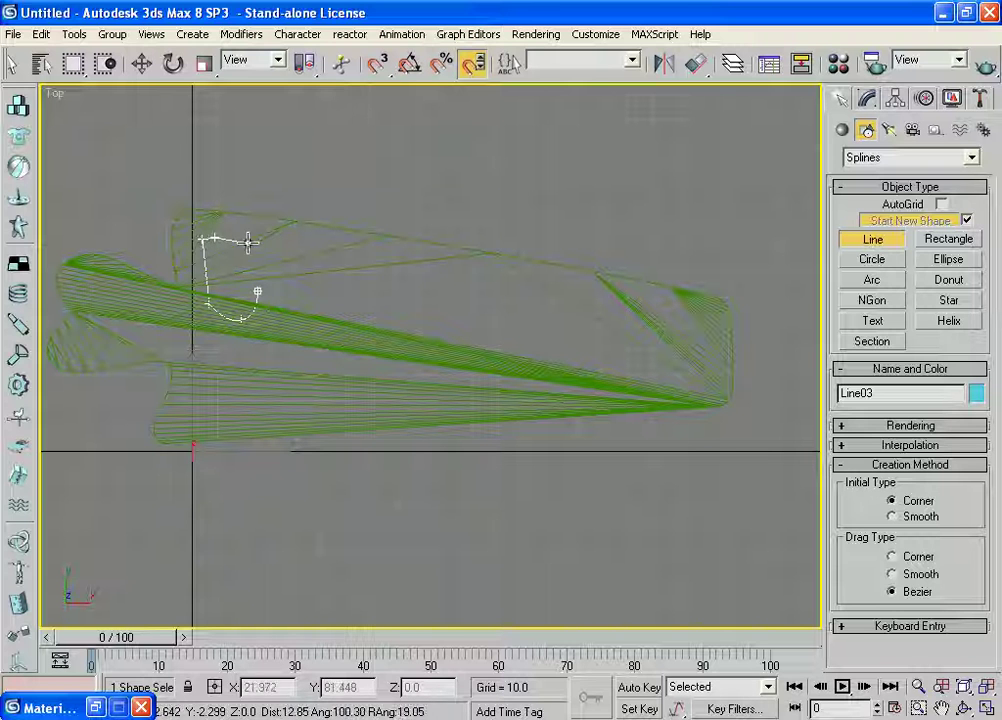
click(678, 308)
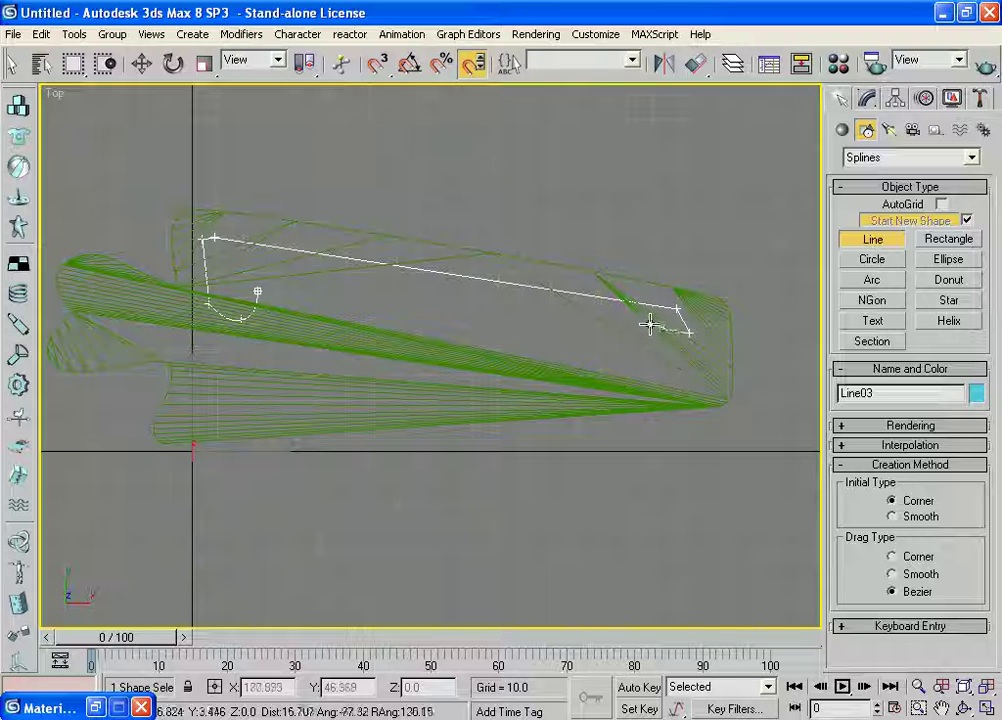
click(650, 322)
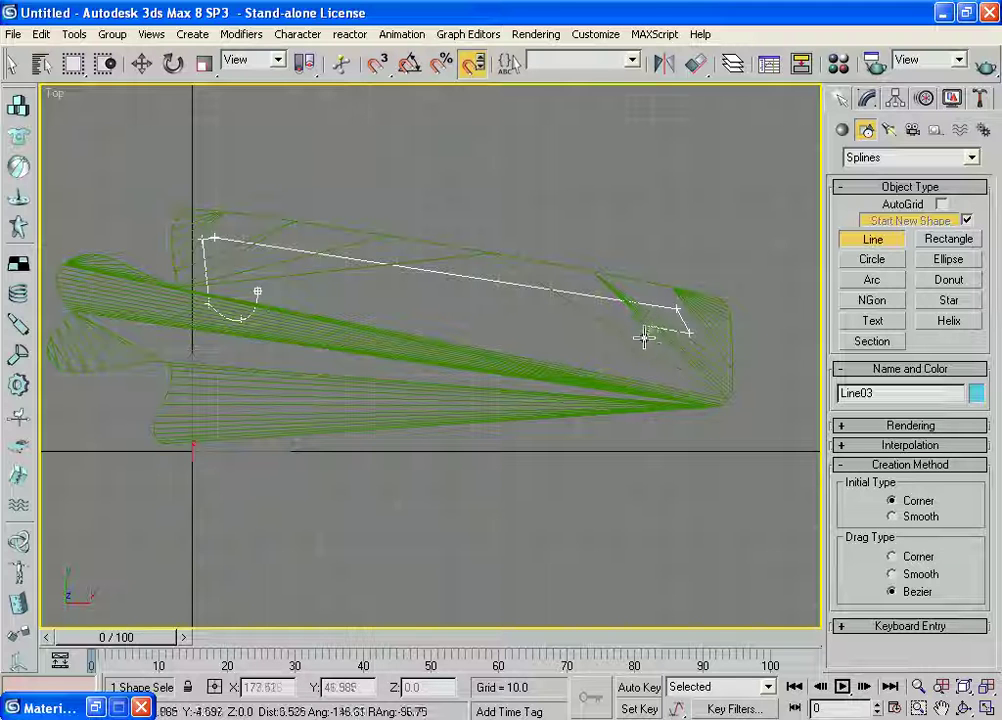
click(621, 347)
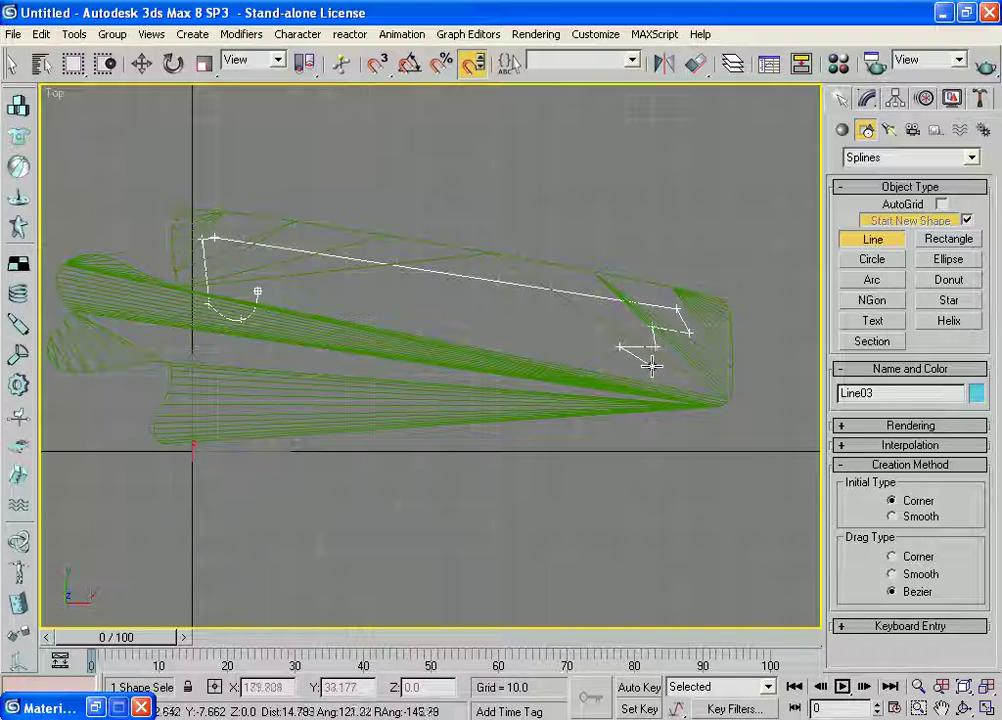
click(655, 362)
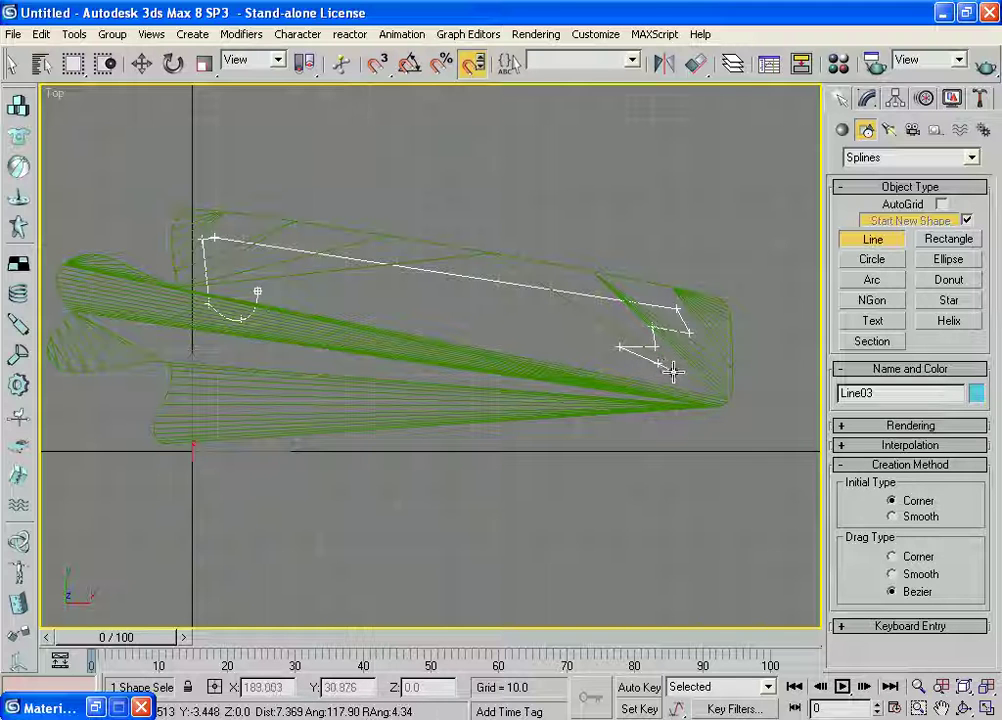
click(643, 376)
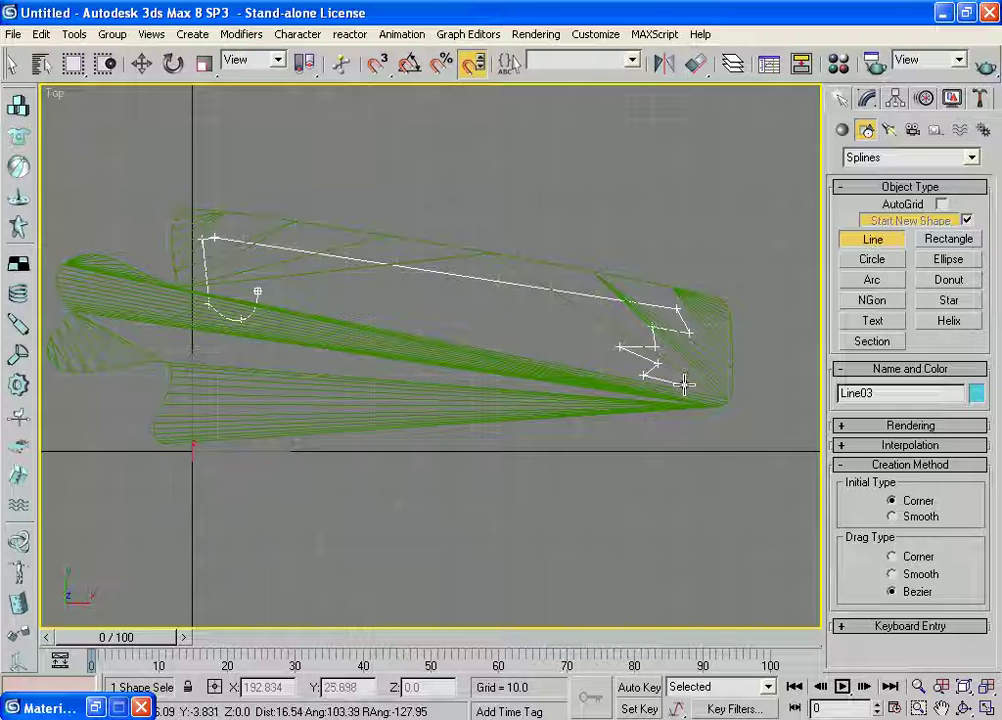
click(684, 384)
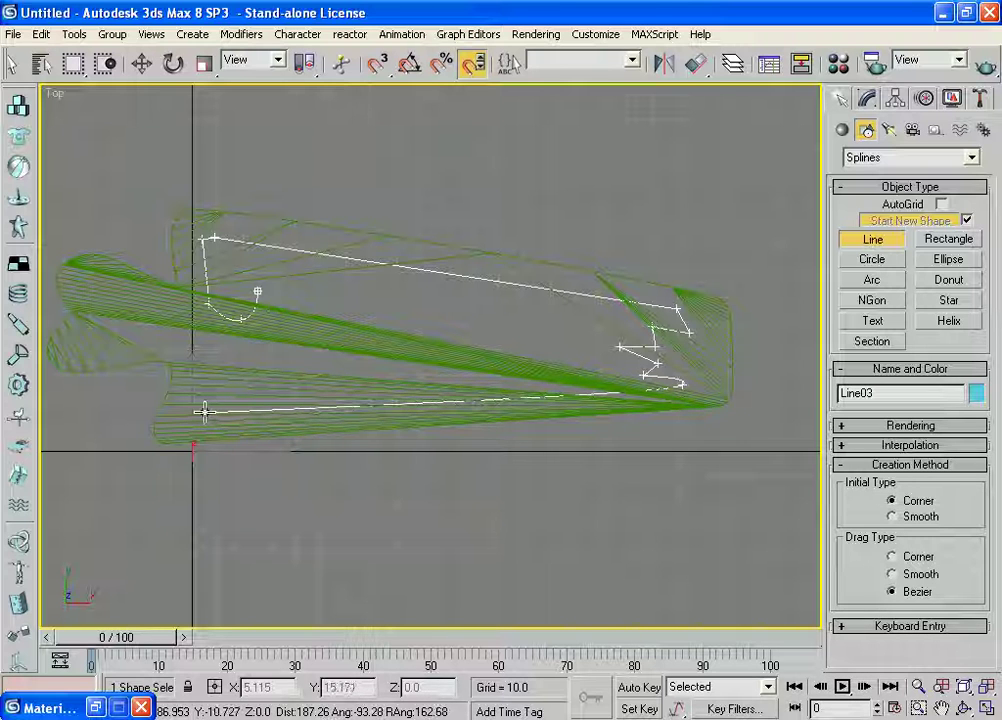
- Trace the curved lower-left side back to the first vertex and close the spline
click(204, 412)
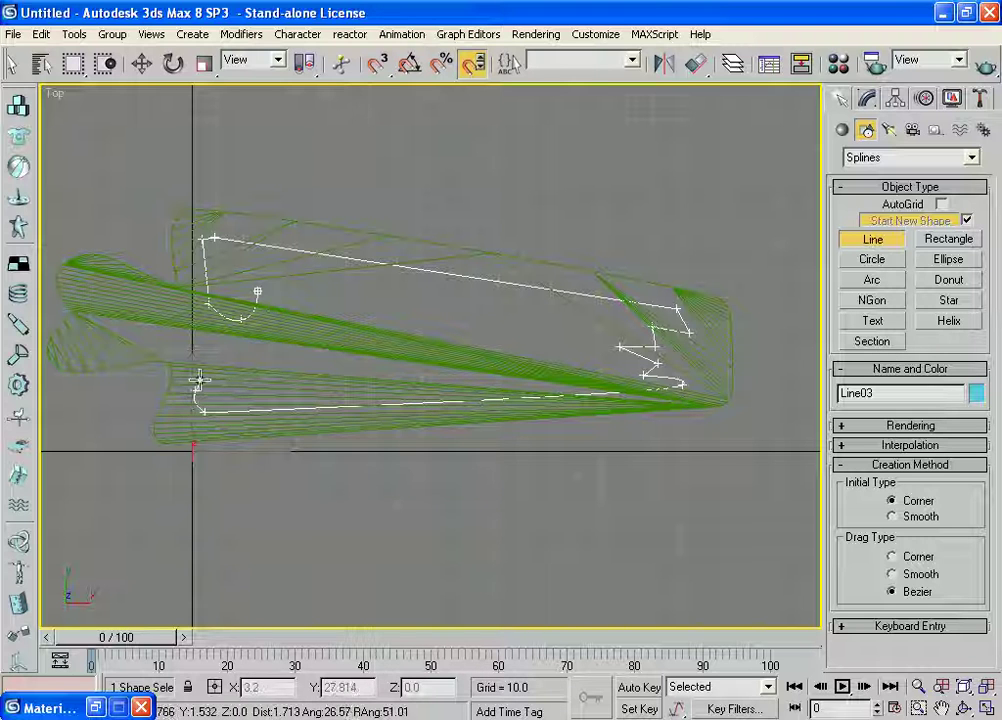
drag(211, 361, 240, 373)
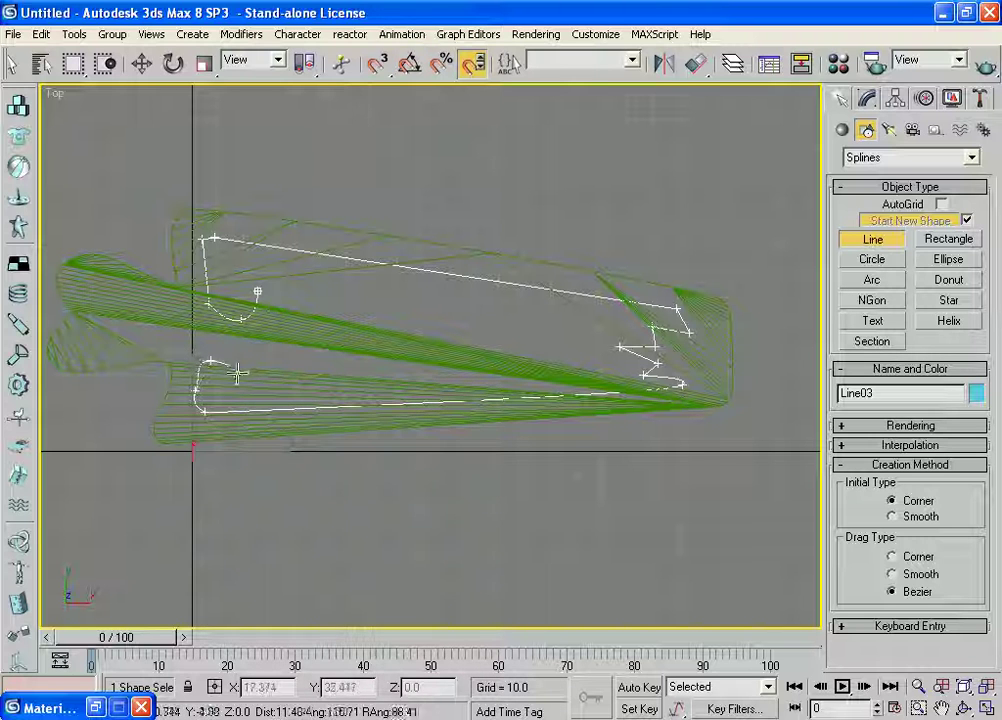
click(250, 392)
click(252, 358)
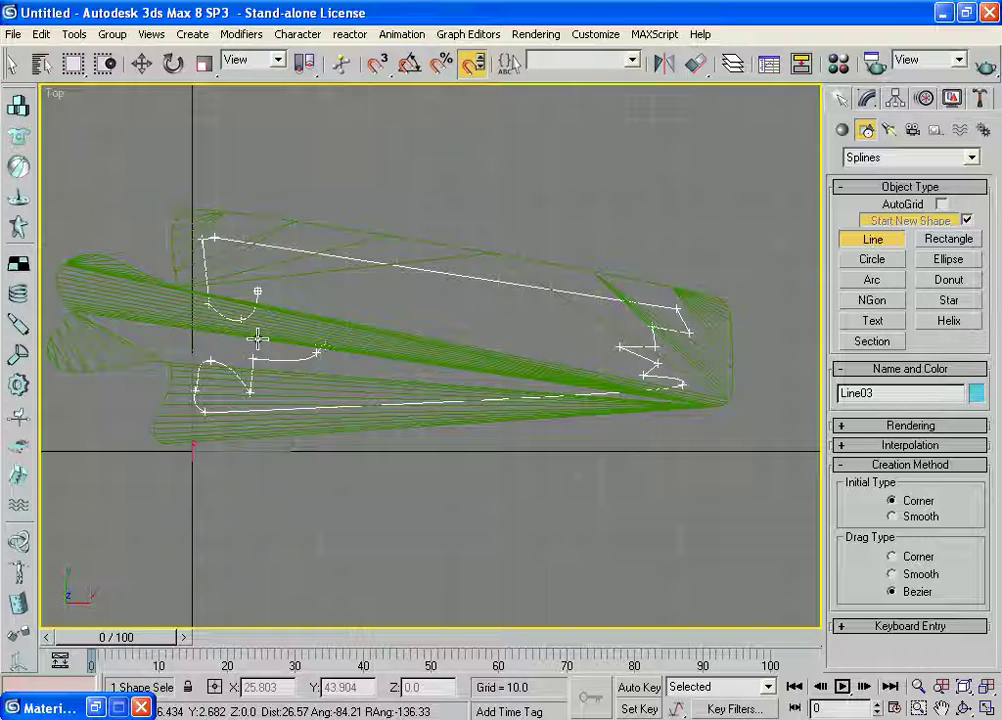
click(274, 299)
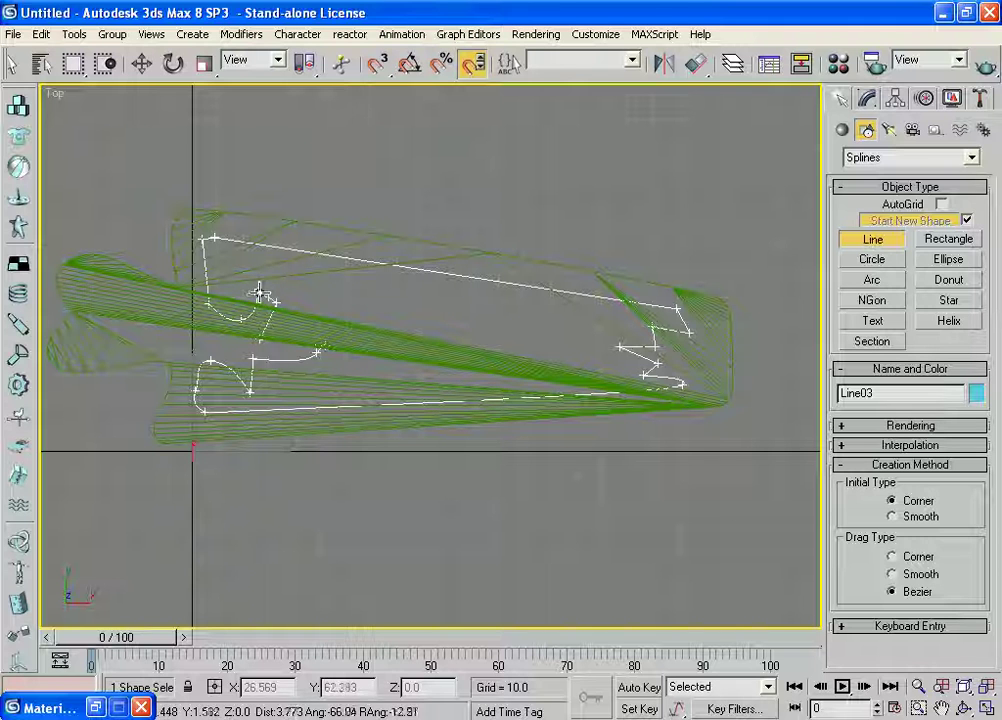
click(259, 296)
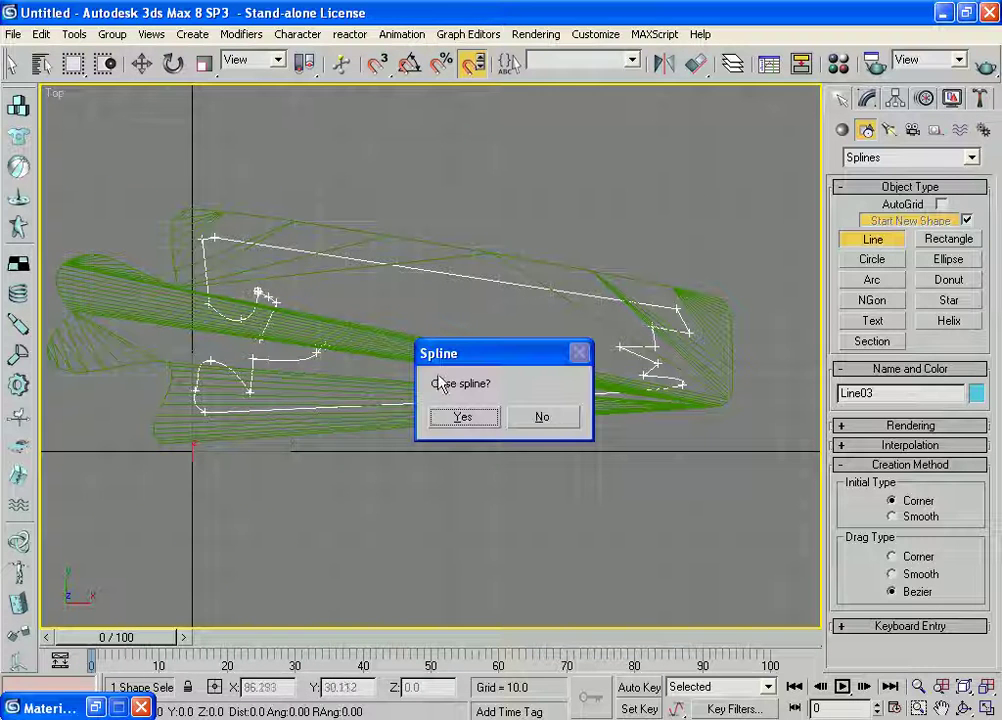
click(463, 418)
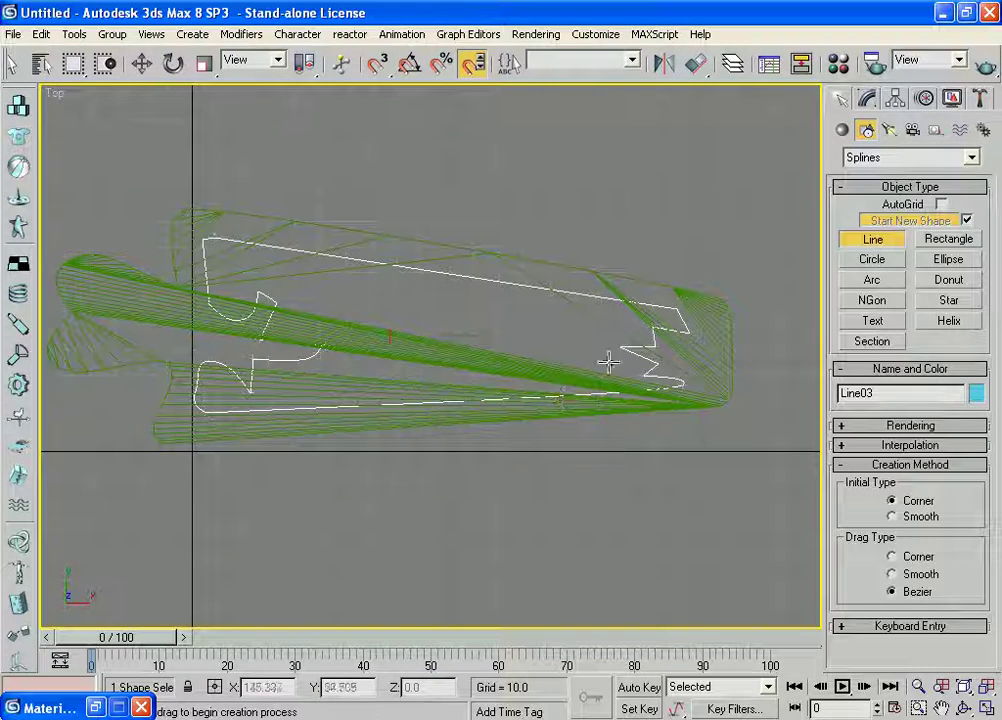
- Switch to Move and put Line03 into Vertex sub-object mode, framing the outline's left curves
key(e)
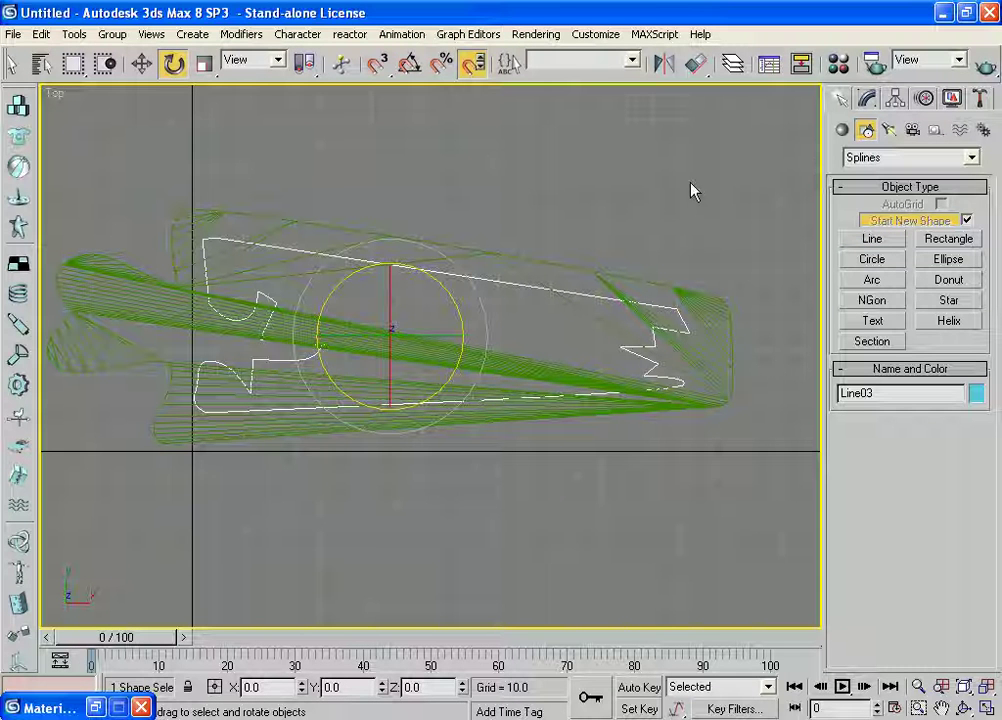
key(w)
click(868, 98)
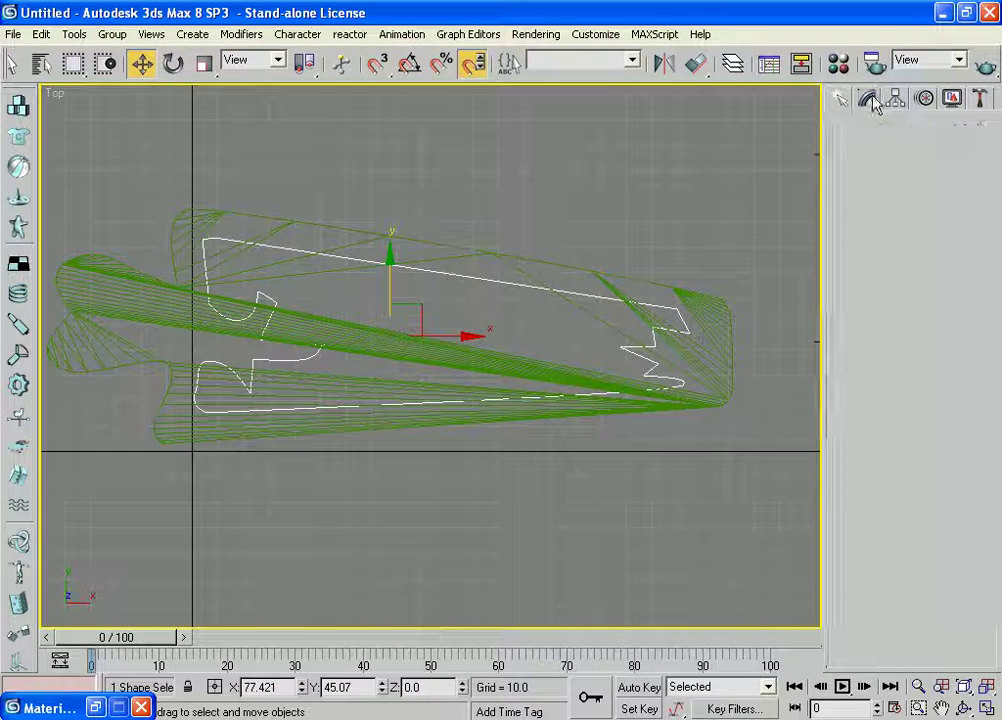
click(843, 177)
click(862, 192)
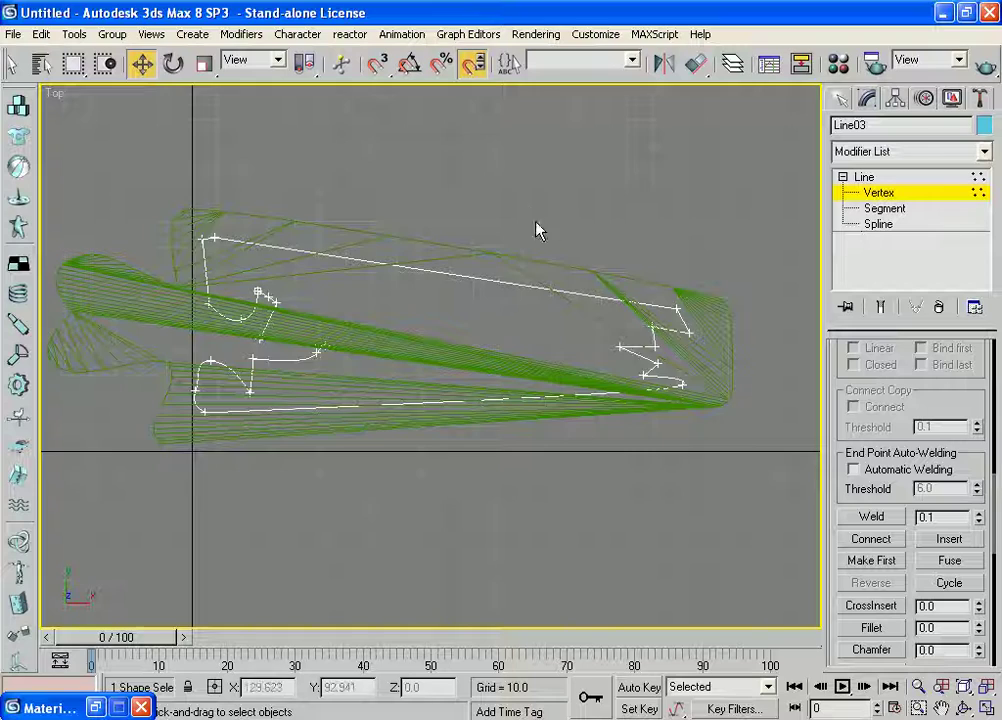
middle_drag(445, 225, 502, 245)
scroll(510, 247, up, 2)
scroll(545, 252, up, 1)
scroll(530, 258, down, 2)
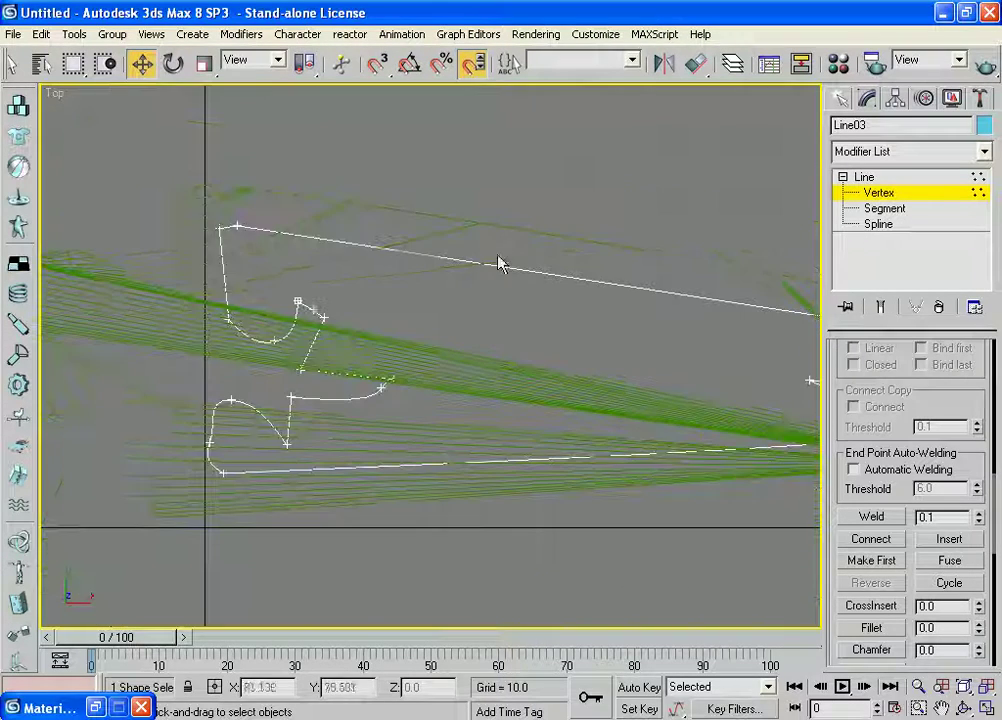
scroll(533, 300, up, 3)
scroll(530, 300, down, 2)
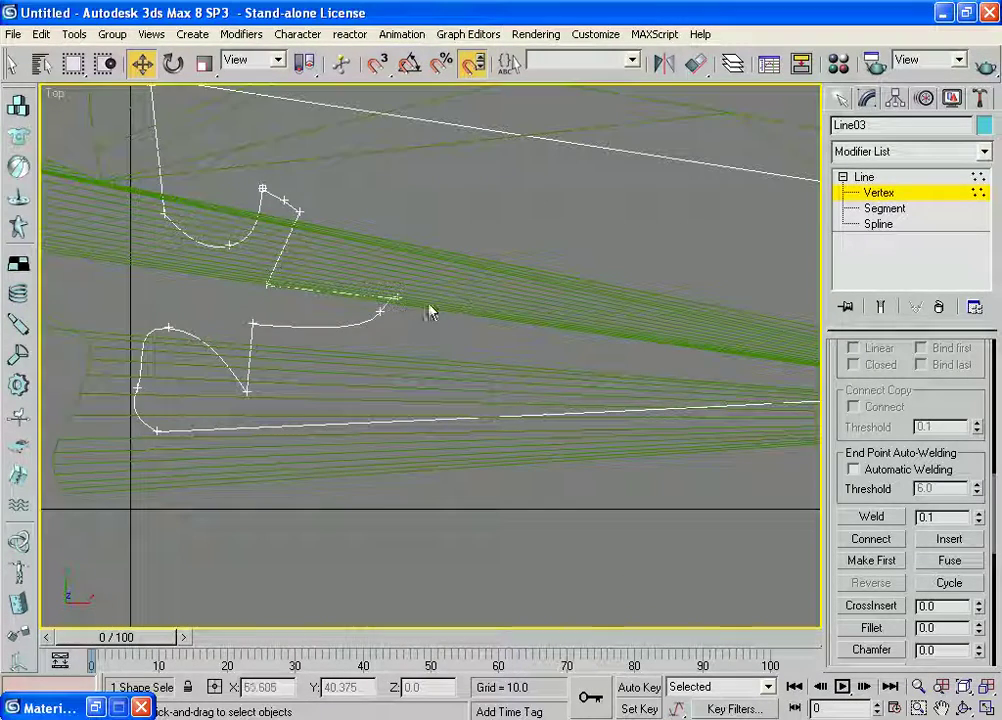
- Nudge the vertex at the end of the dashed segment slightly upward
click(395, 296)
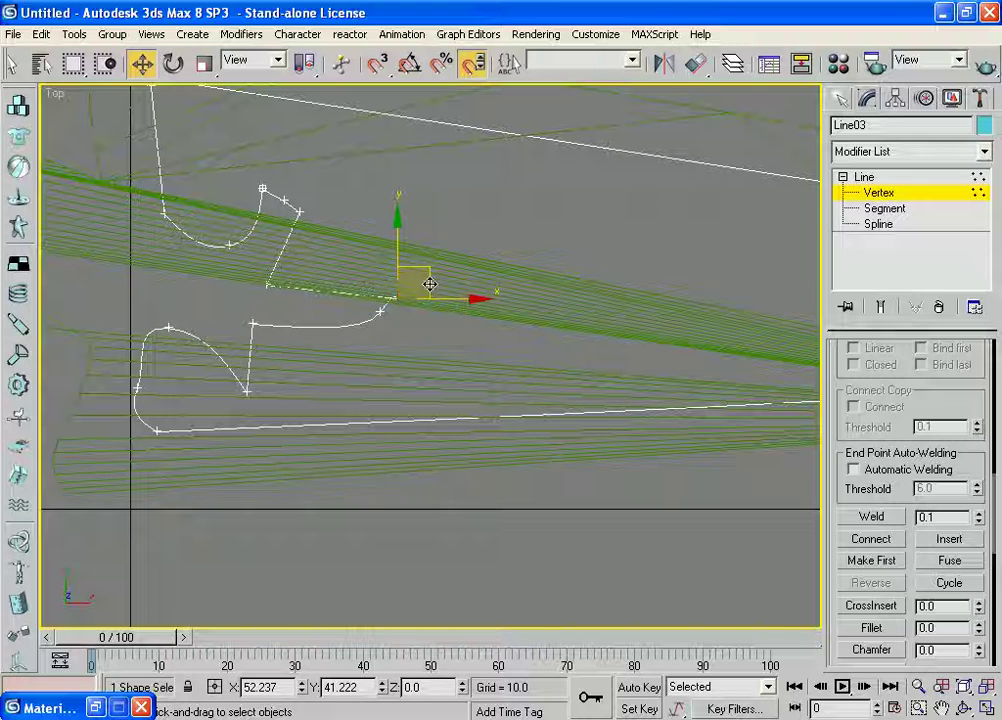
drag(430, 279, 435, 257)
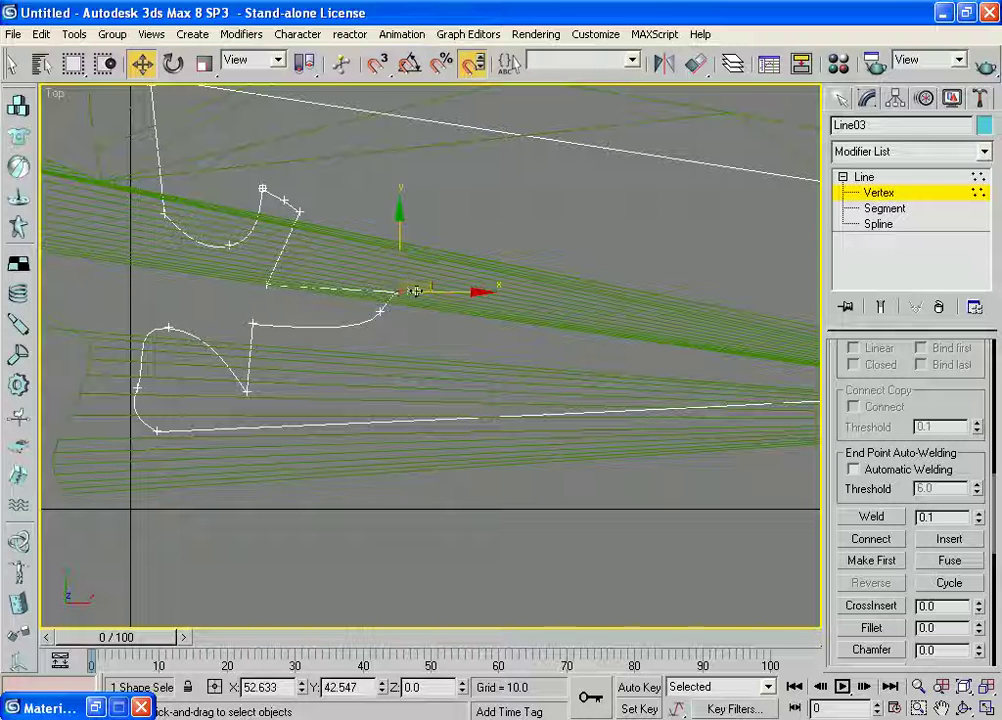
drag(399, 257, 405, 257)
scroll(514, 335, up, 2)
scroll(496, 342, up, 1)
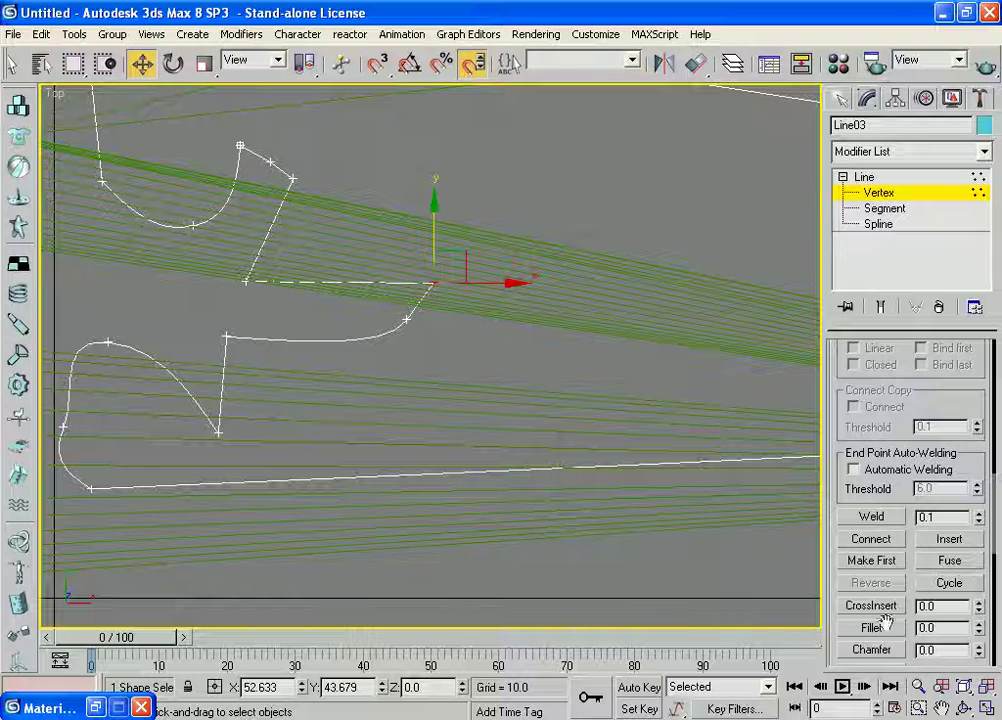
scroll(834, 498, down, 4)
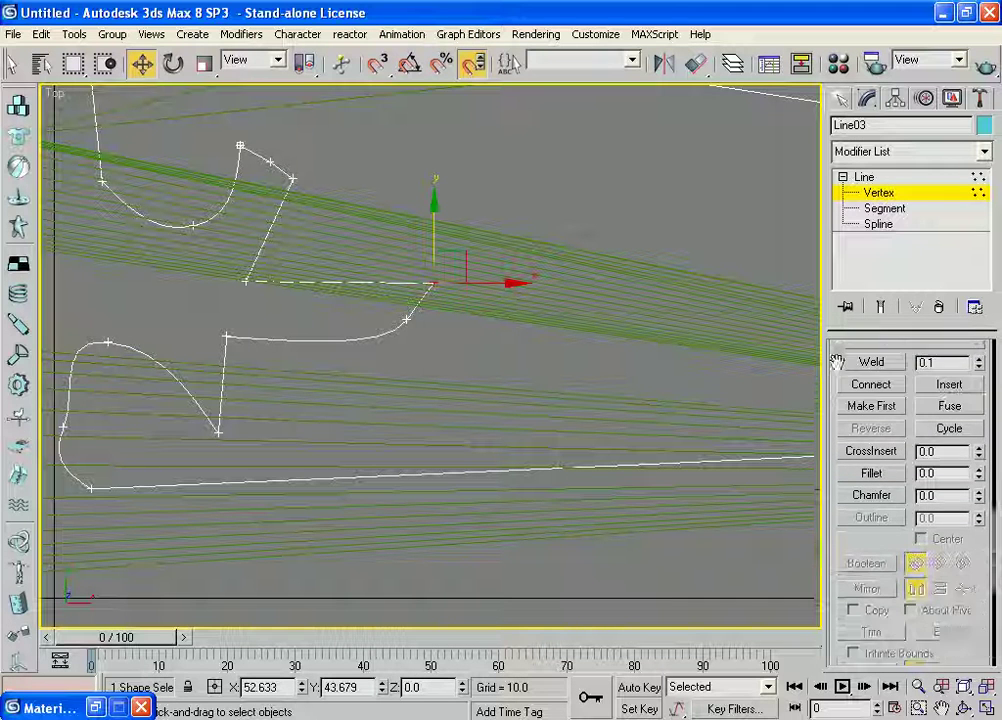
scroll(840, 493, down, 1)
scroll(835, 490, down, 4)
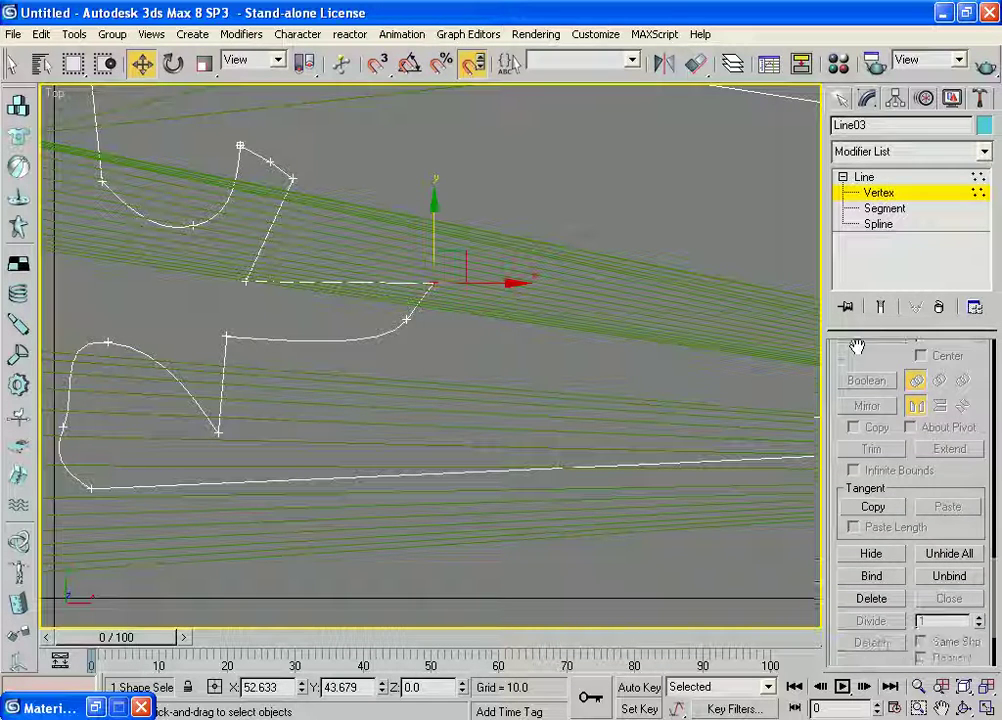
scroll(836, 540, down, 3)
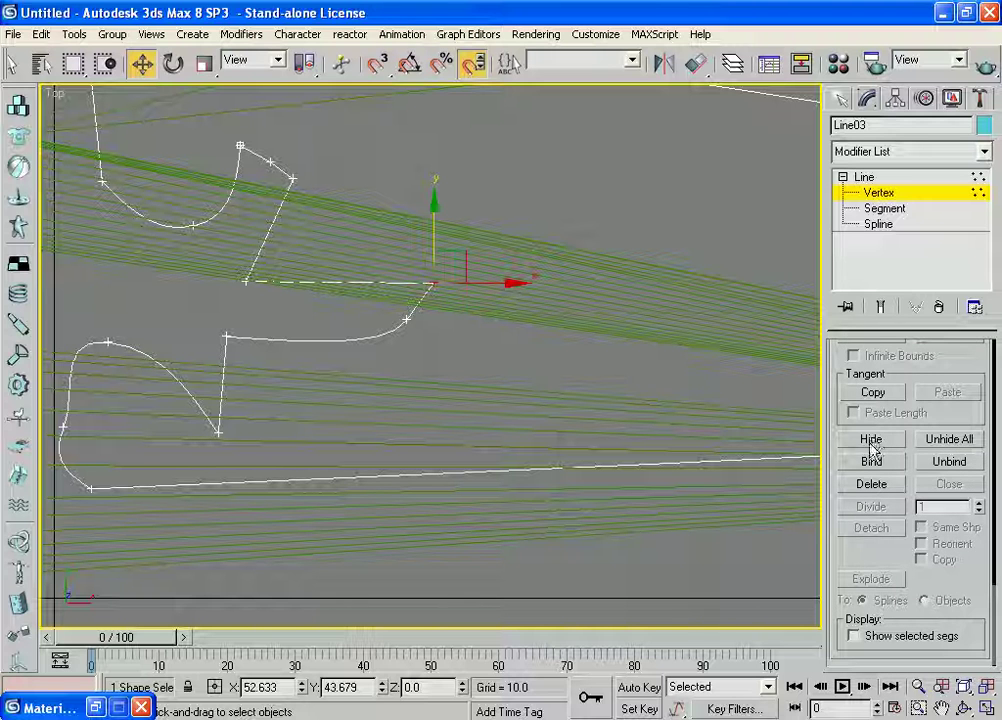
scroll(834, 410, up, 1)
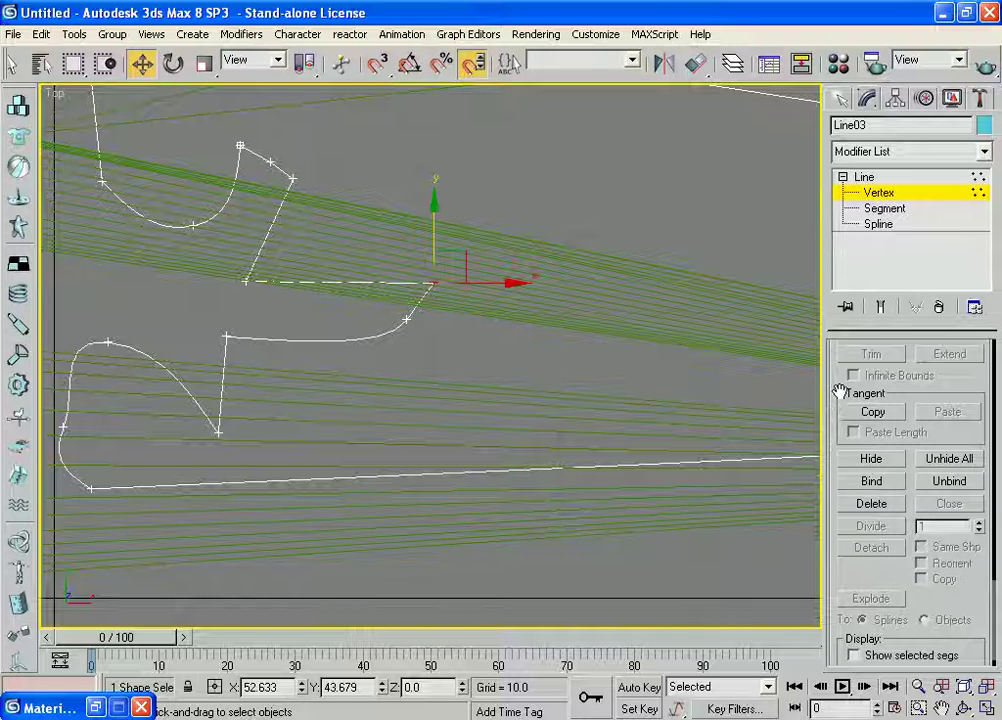
scroll(841, 400, up, 1)
scroll(839, 480, up, 2)
scroll(841, 405, up, 3)
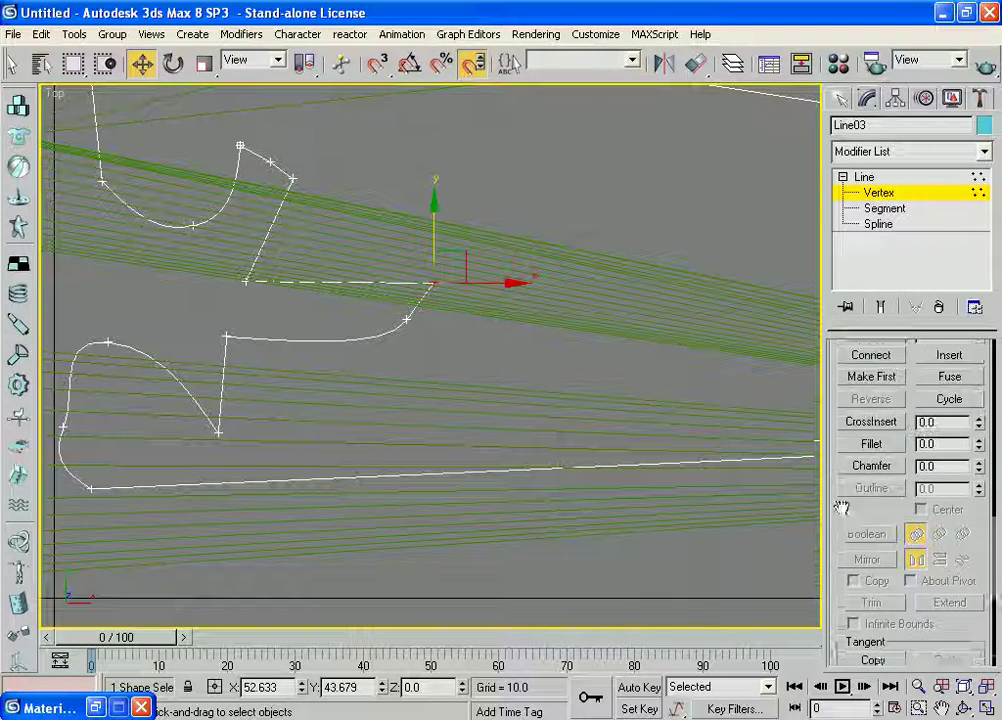
- Refine a new vertex onto the dashed segment and drag it up along Y so the edge bends
drag(843, 373, 833, 580)
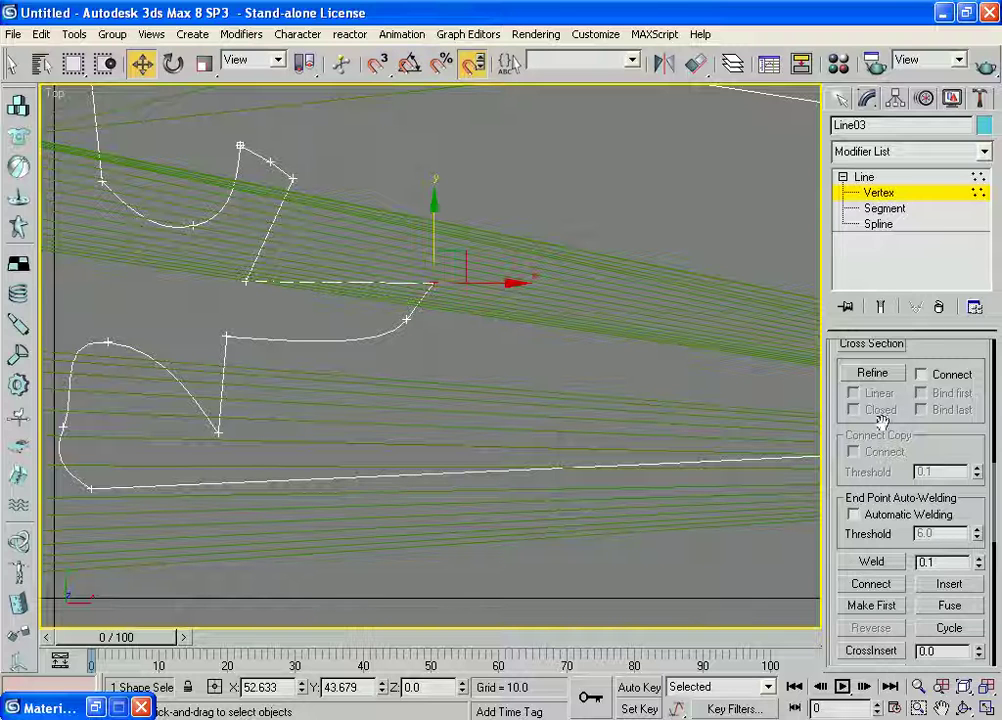
click(885, 378)
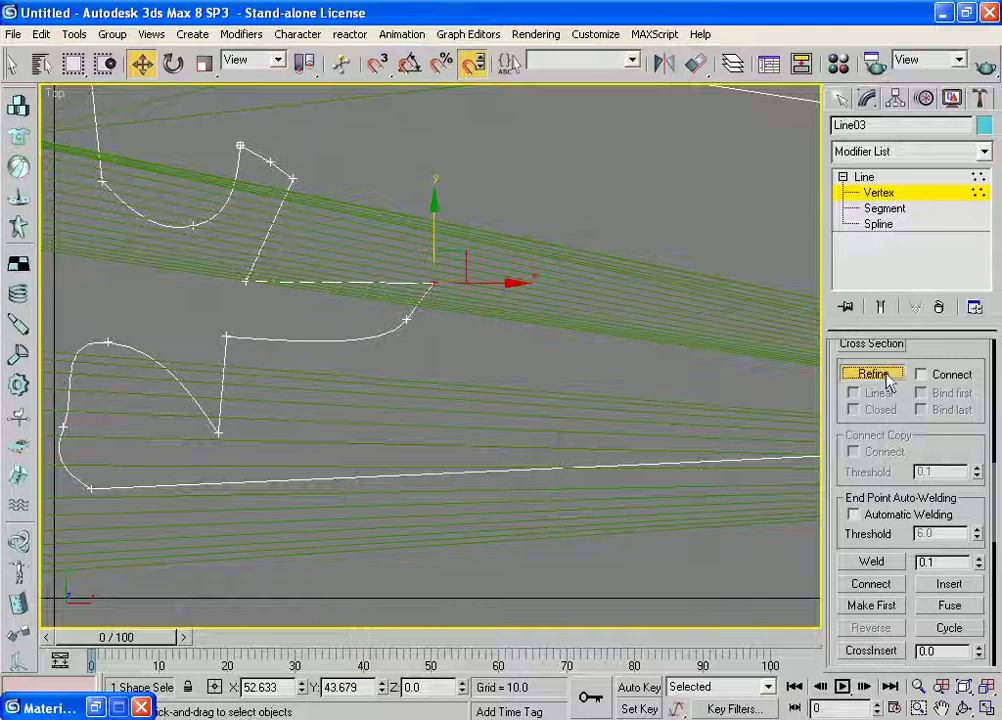
click(339, 283)
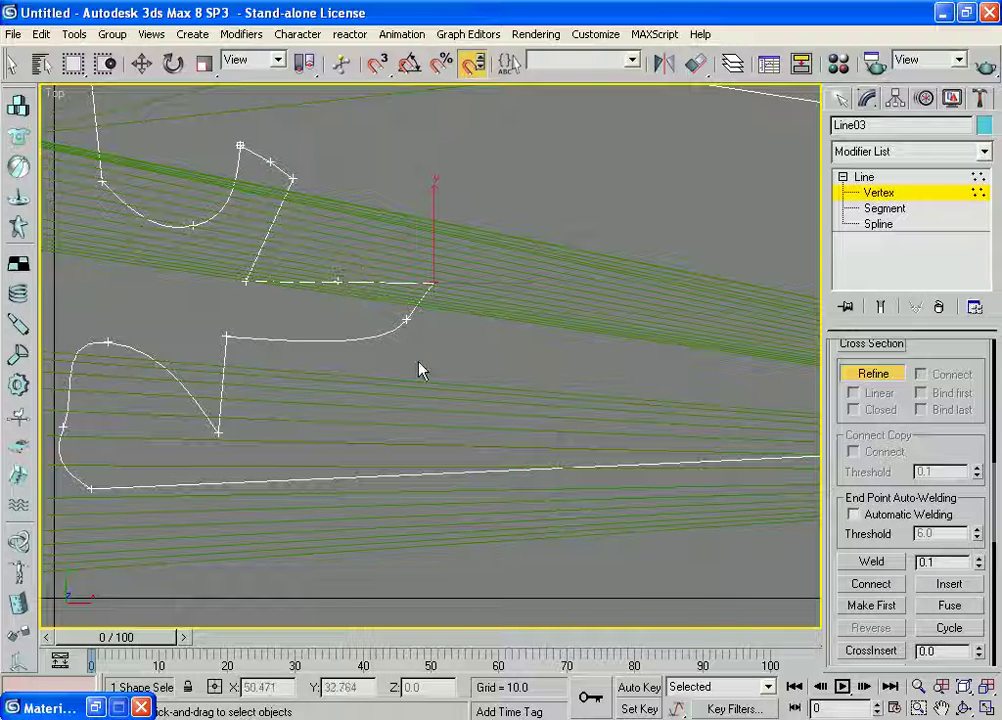
key(w)
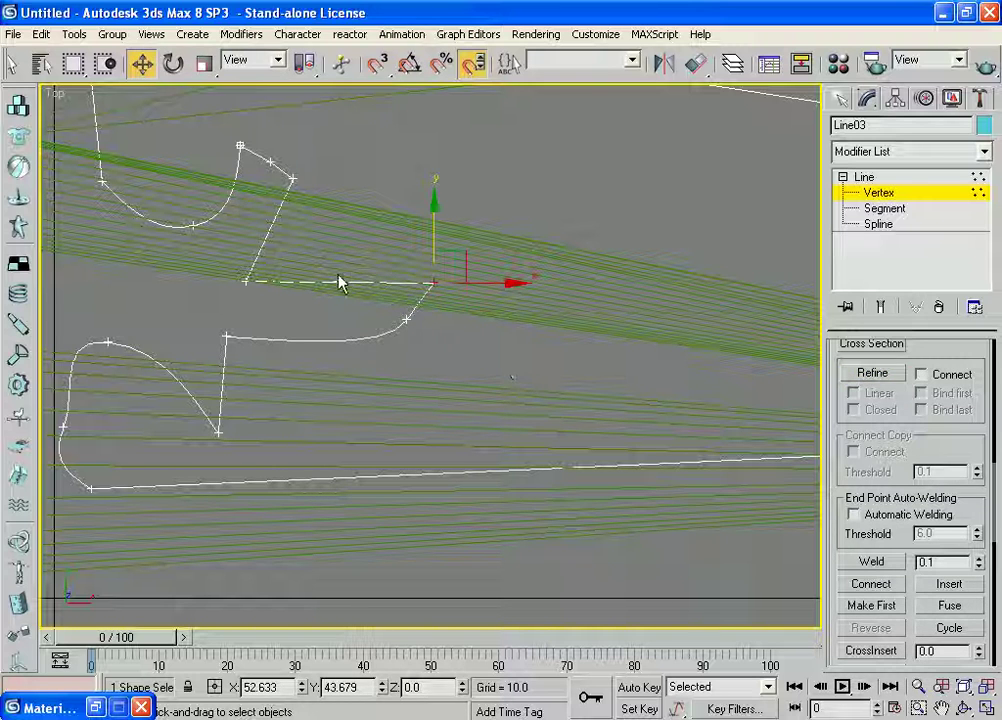
click(338, 281)
drag(335, 245, 346, 220)
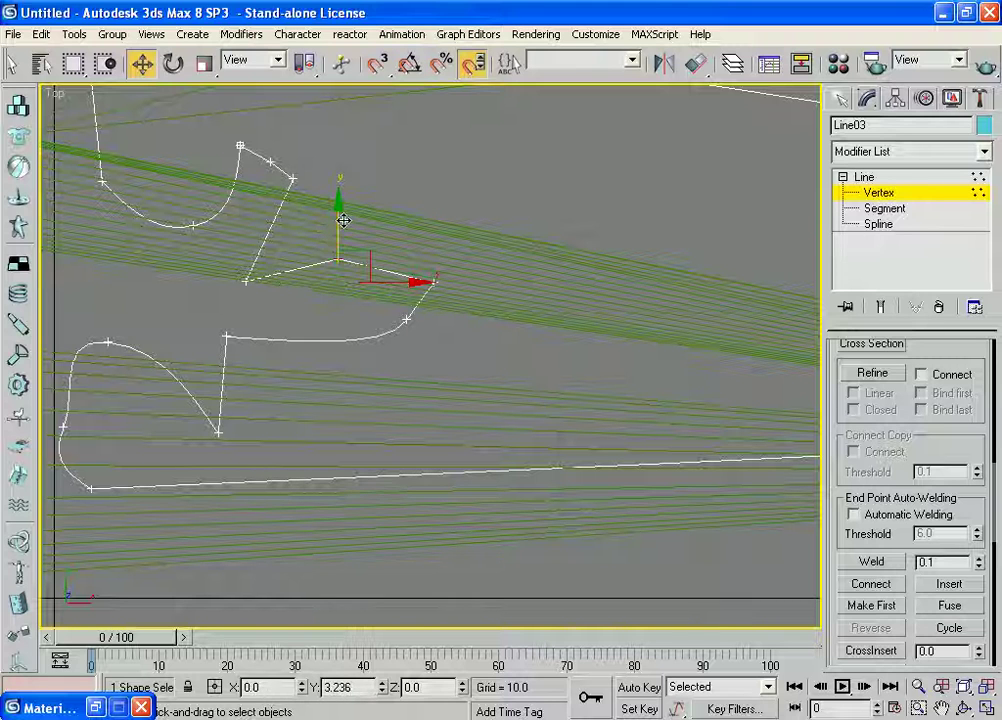
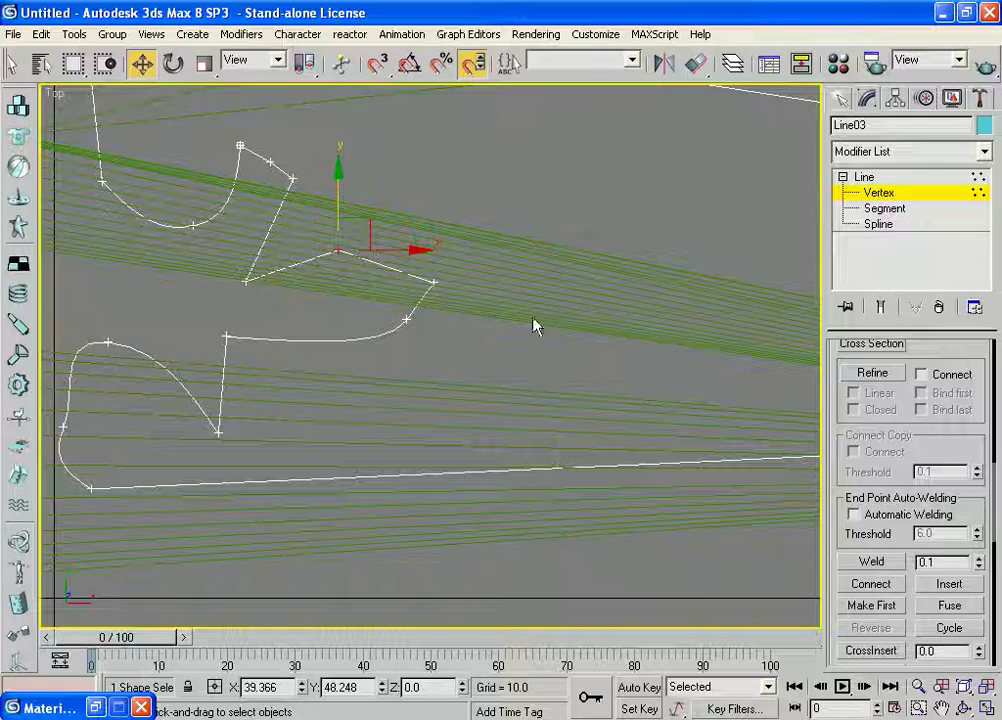
- Convert Line03's middle curve vertex to Bezier and adjust the curve tangents to smooth it
middle_drag(535, 327, 628, 385)
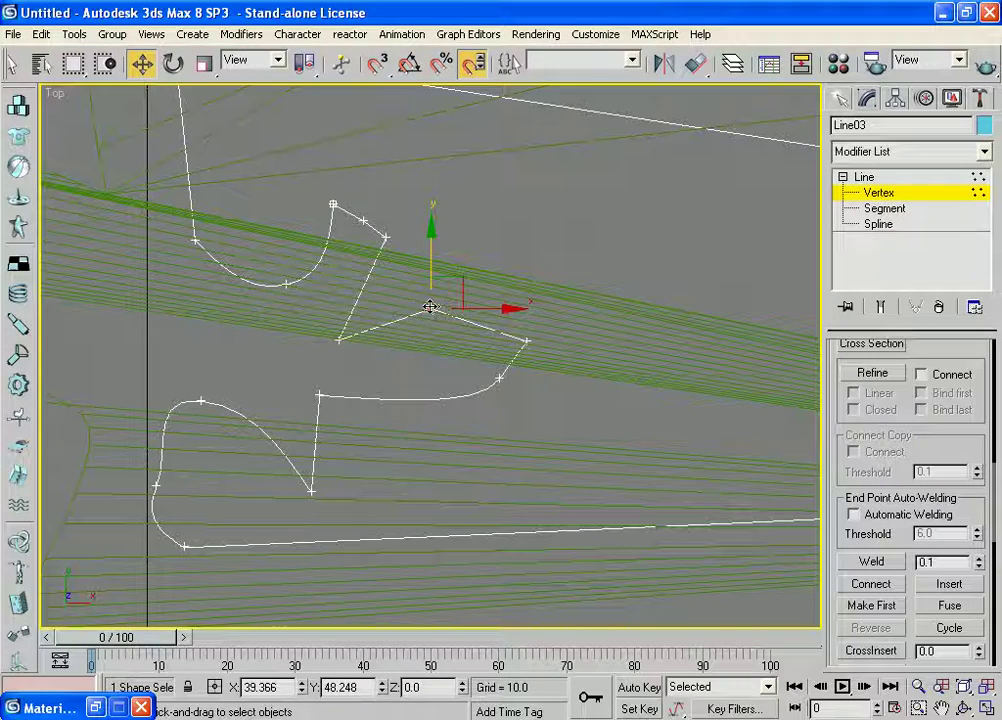
right_click(428, 302)
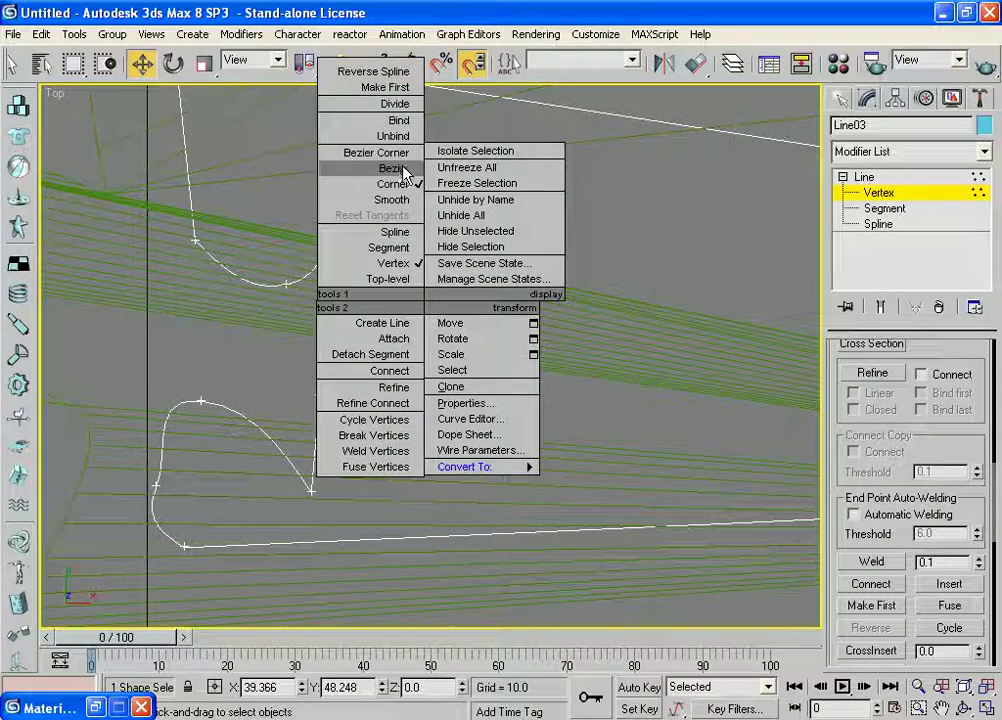
click(410, 168)
drag(463, 315, 488, 307)
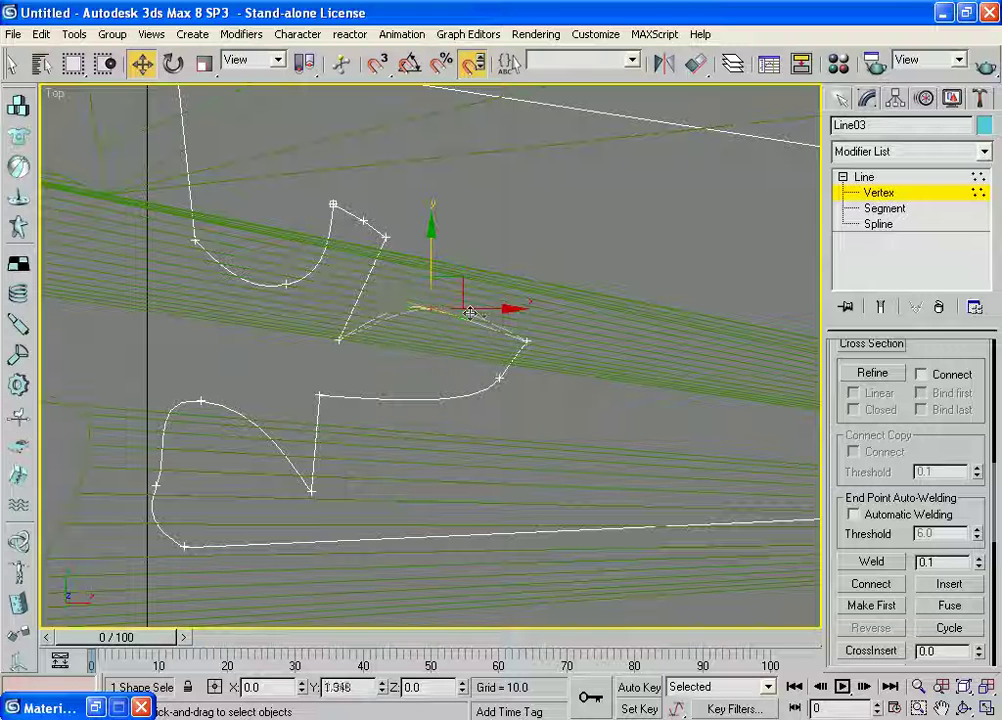
click(500, 377)
drag(518, 350, 456, 386)
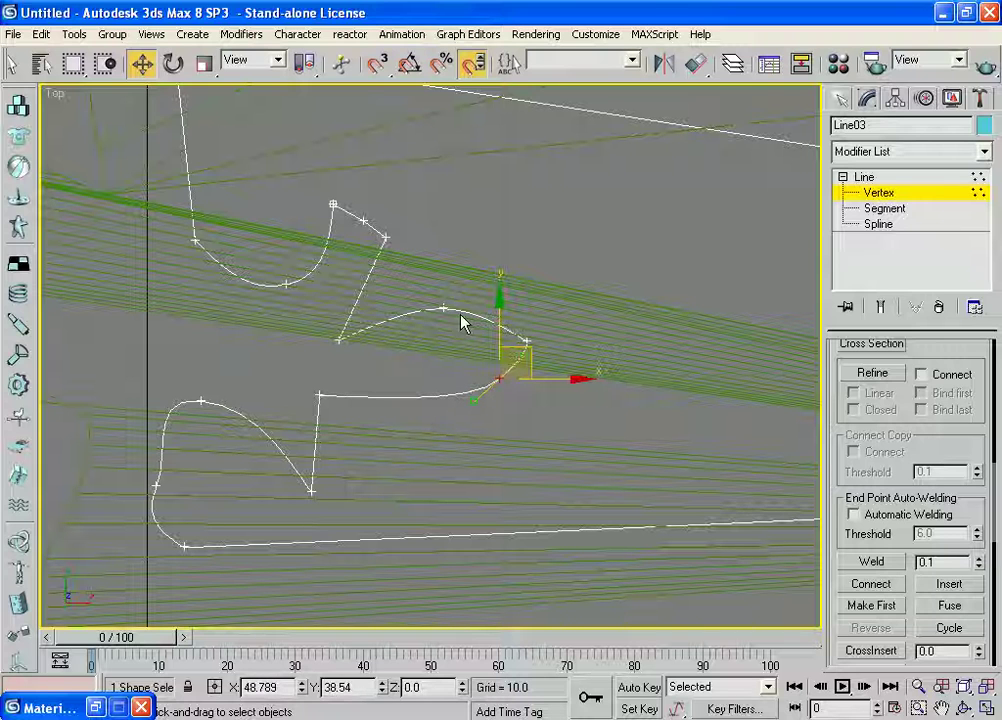
- Move the lower line's corner vertex right and up, and raise the inner corner vertex above it
click(353, 430)
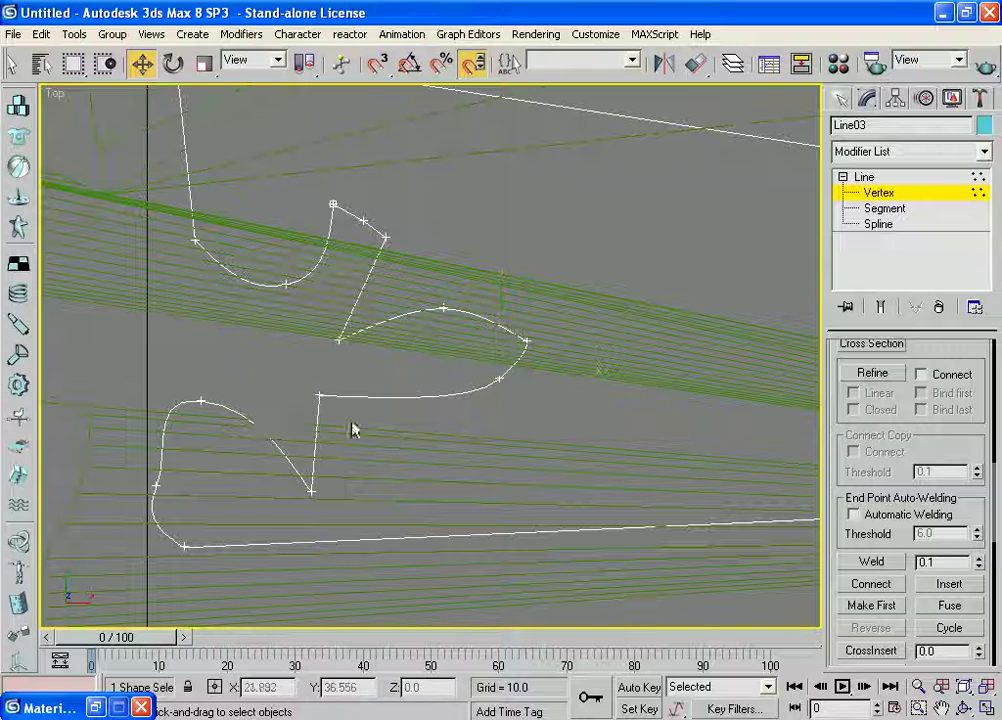
click(319, 395)
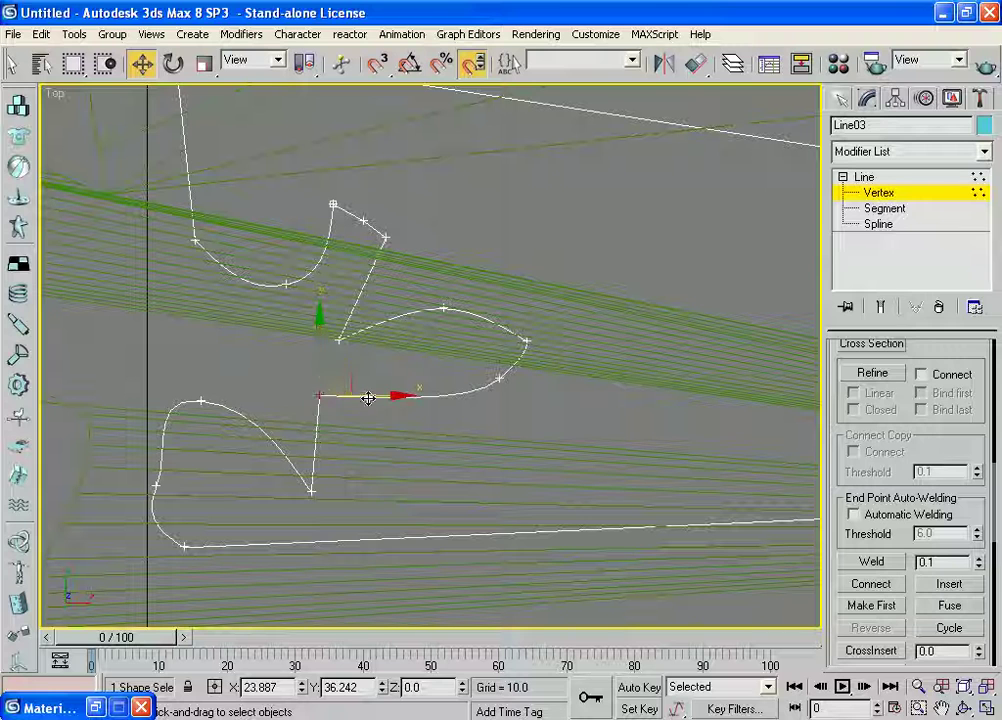
drag(368, 399, 387, 399)
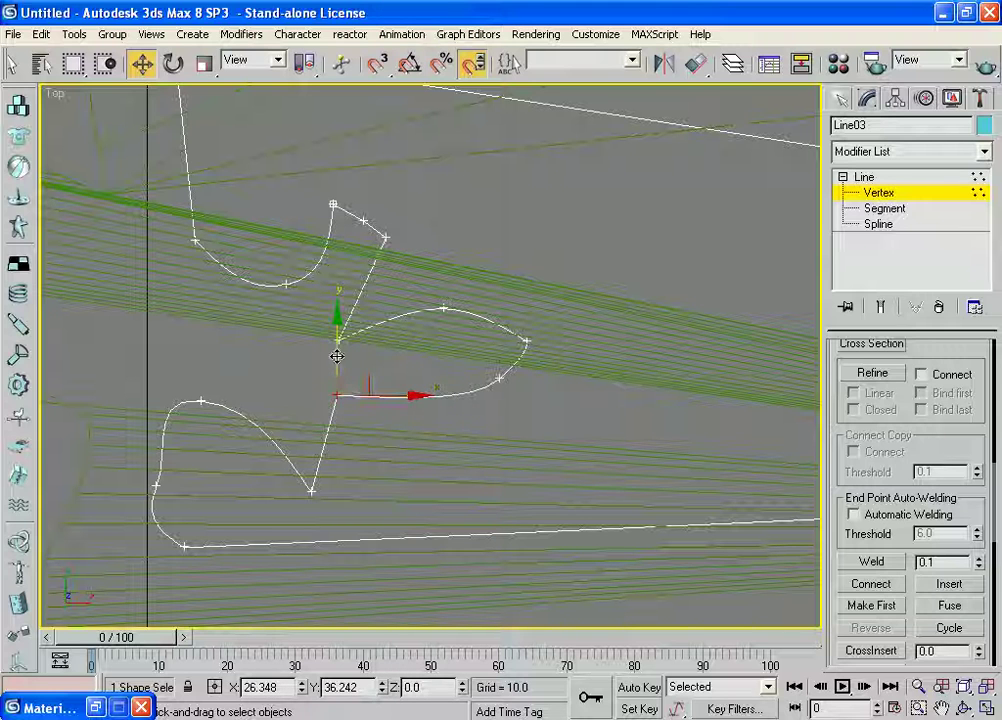
drag(339, 356, 338, 342)
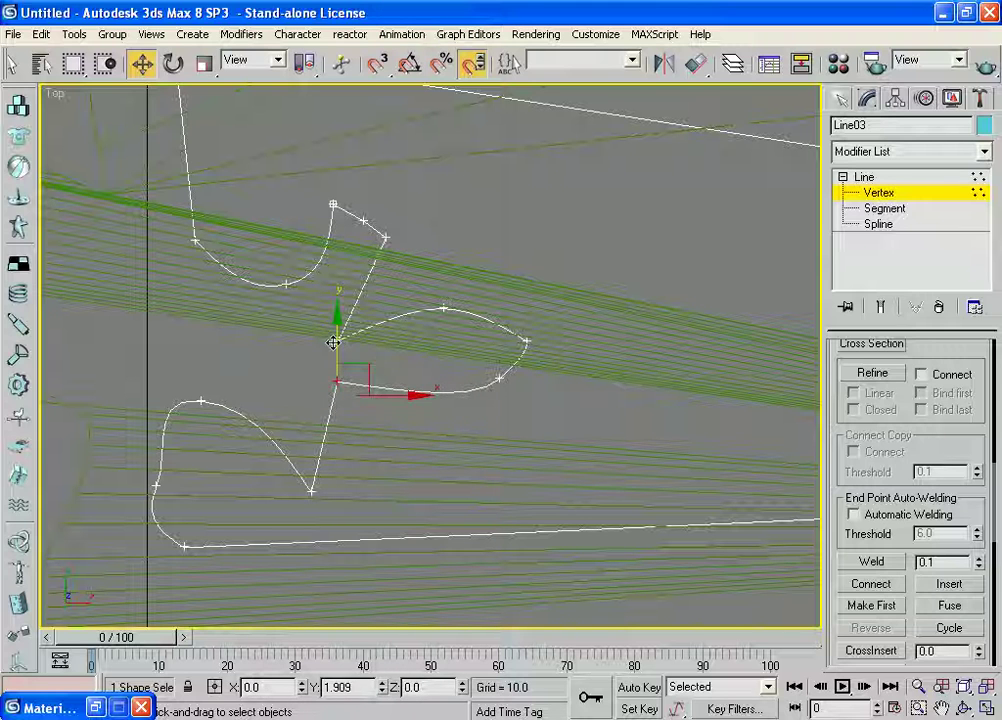
click(385, 306)
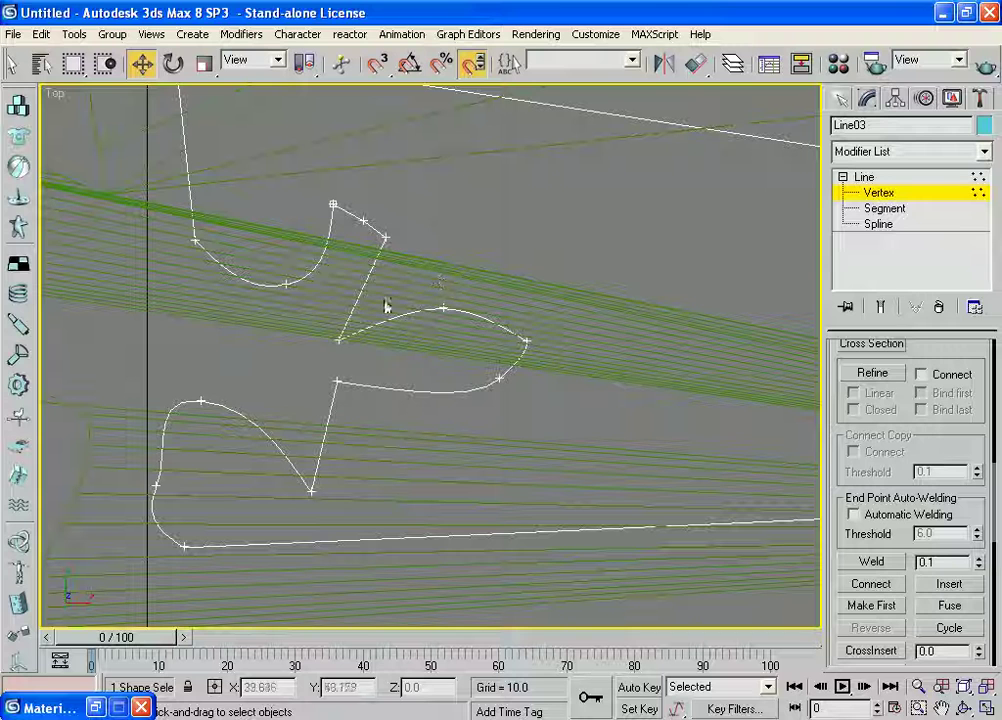
click(341, 343)
drag(340, 300, 340, 279)
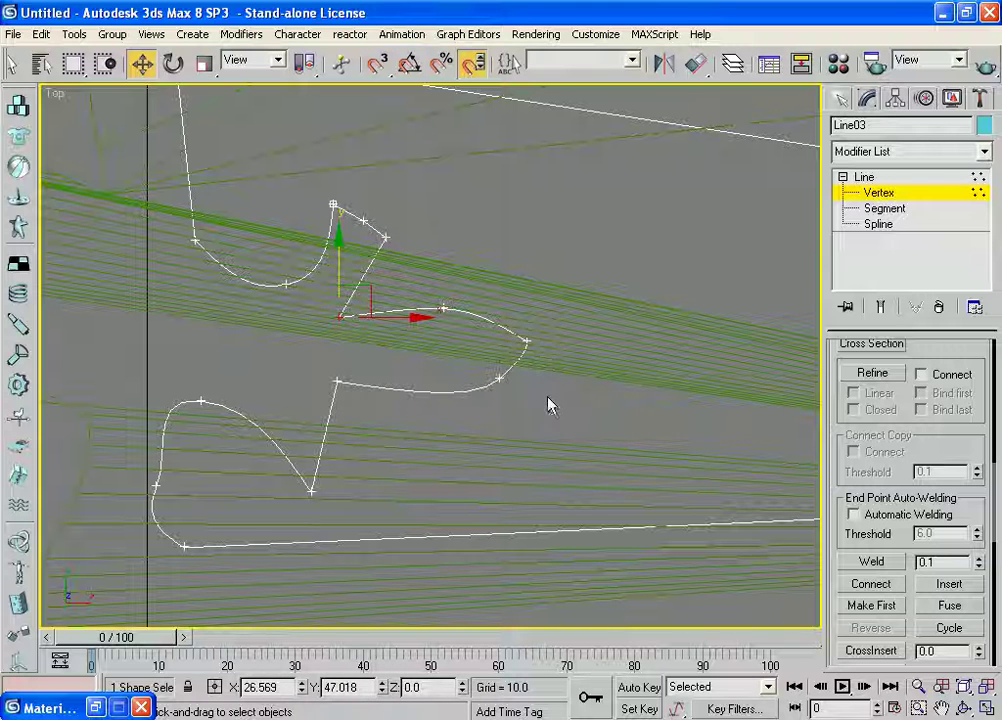
- Nudge the upper-curve vertex, then shift the vertex below the curve's right end left and refine its tangent
middle_drag(548, 404, 531, 428)
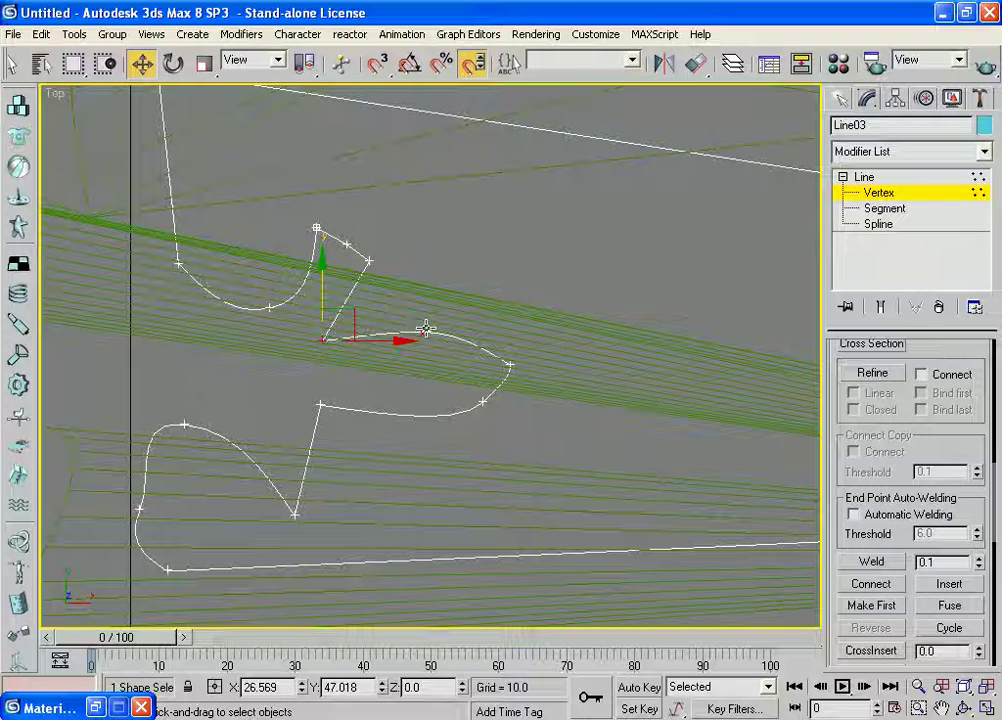
click(426, 329)
drag(432, 295, 429, 288)
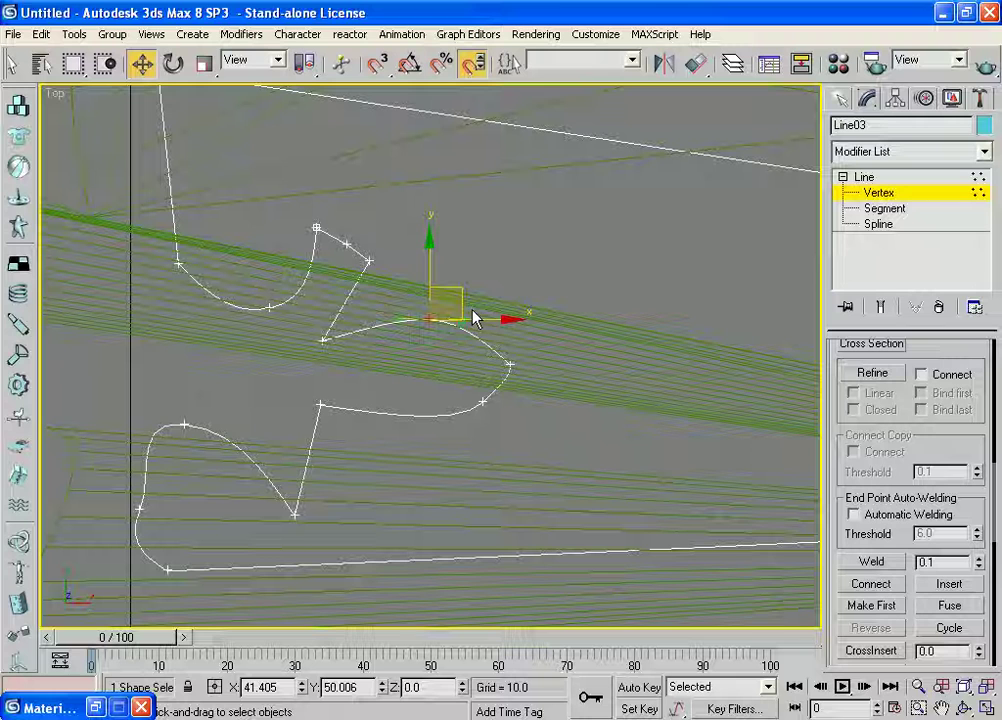
click(508, 365)
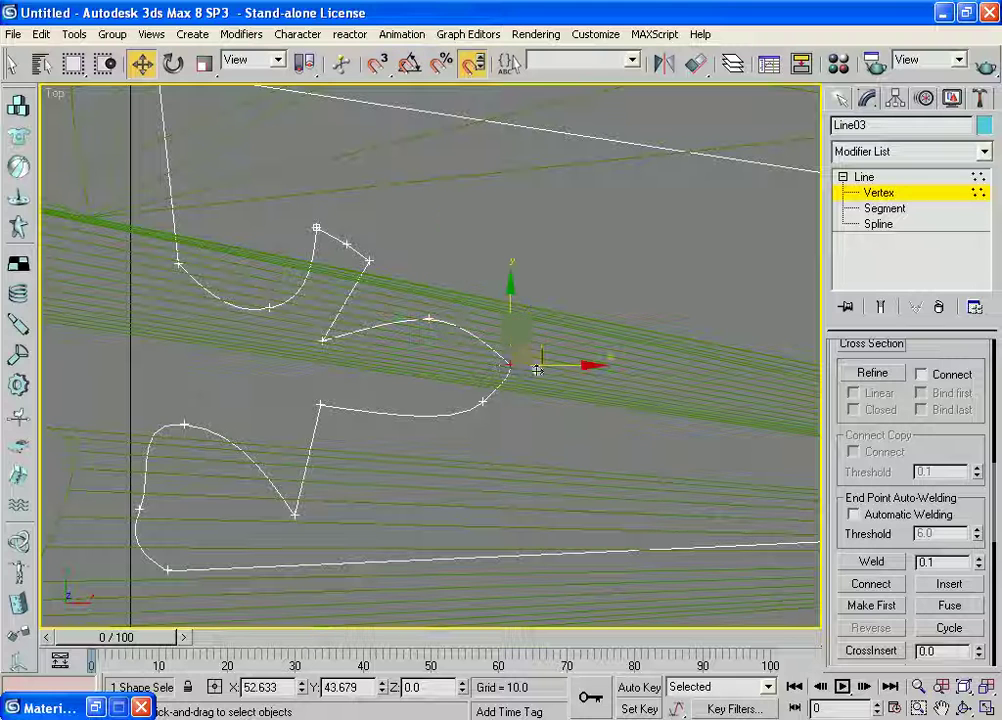
click(483, 398)
drag(494, 374, 480, 377)
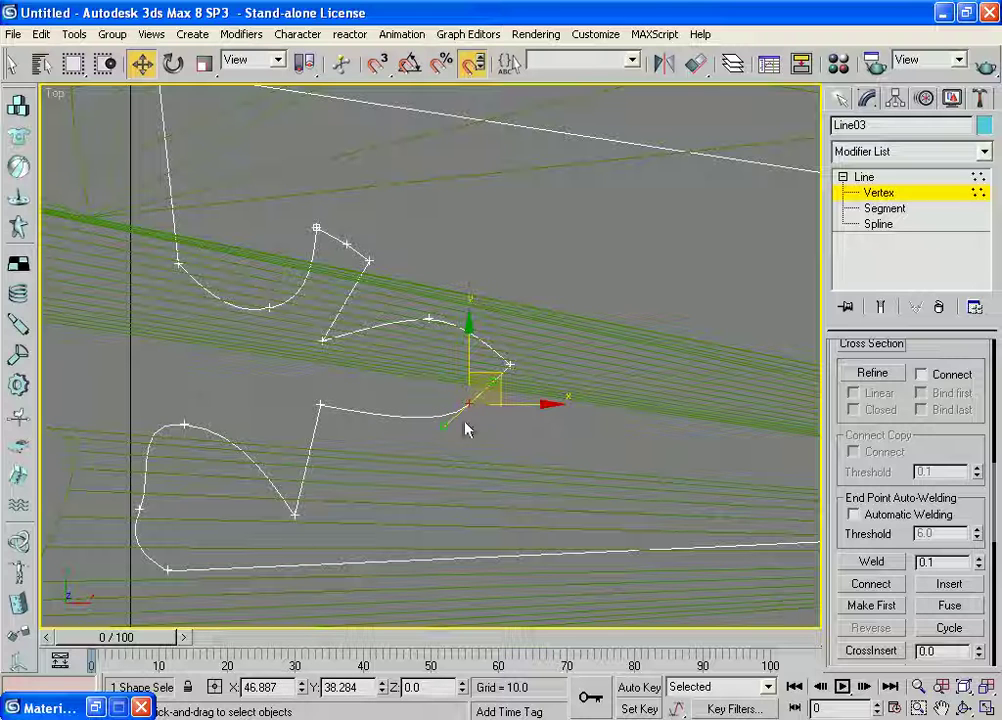
drag(440, 424, 438, 413)
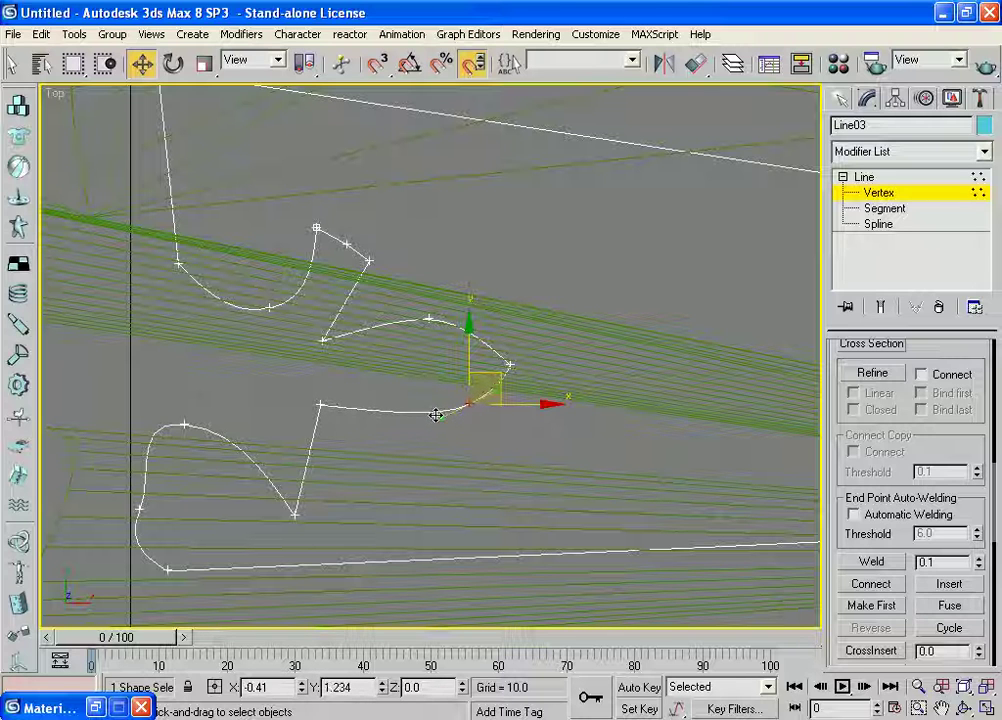
- Shift the lower corner and inner corner vertices left, and pull the upper-left vertex well upward
middle_drag(542, 282, 556, 302)
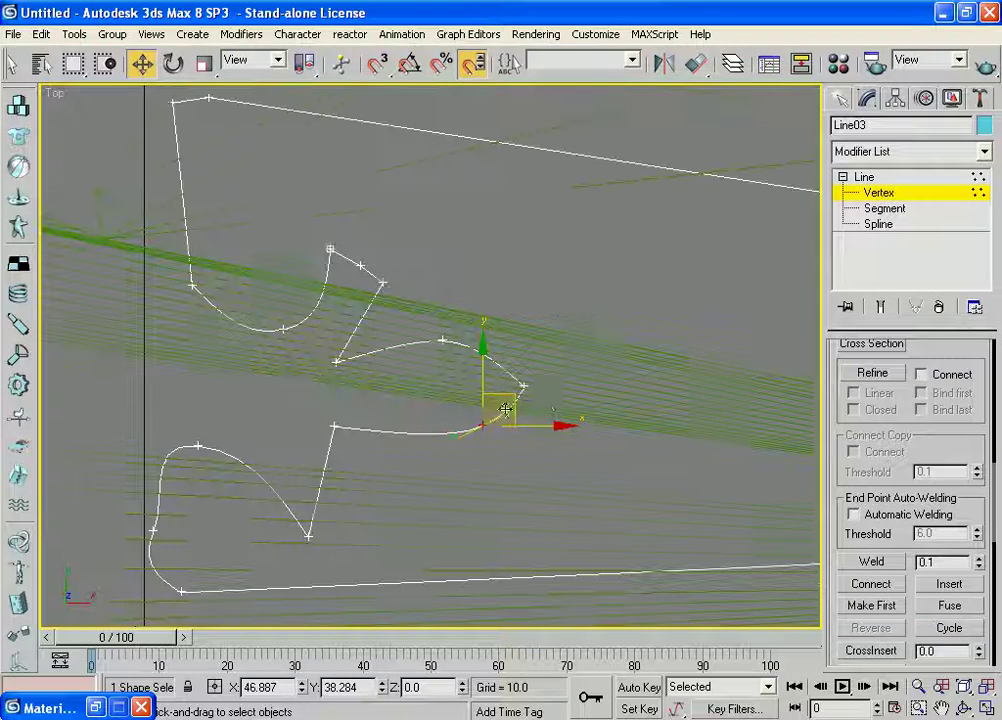
mouse_move(325, 419)
mouse_down()
mouse_move(350, 432)
mouse_move(353, 418)
mouse_up()
click(369, 407)
click(338, 364)
drag(363, 361, 344, 362)
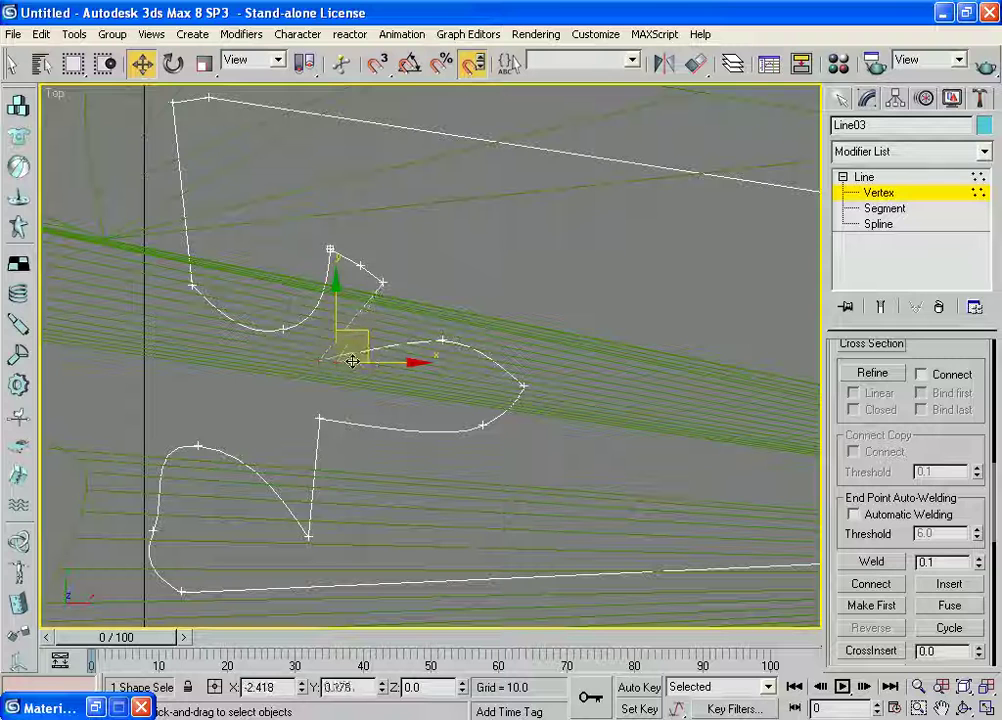
click(430, 272)
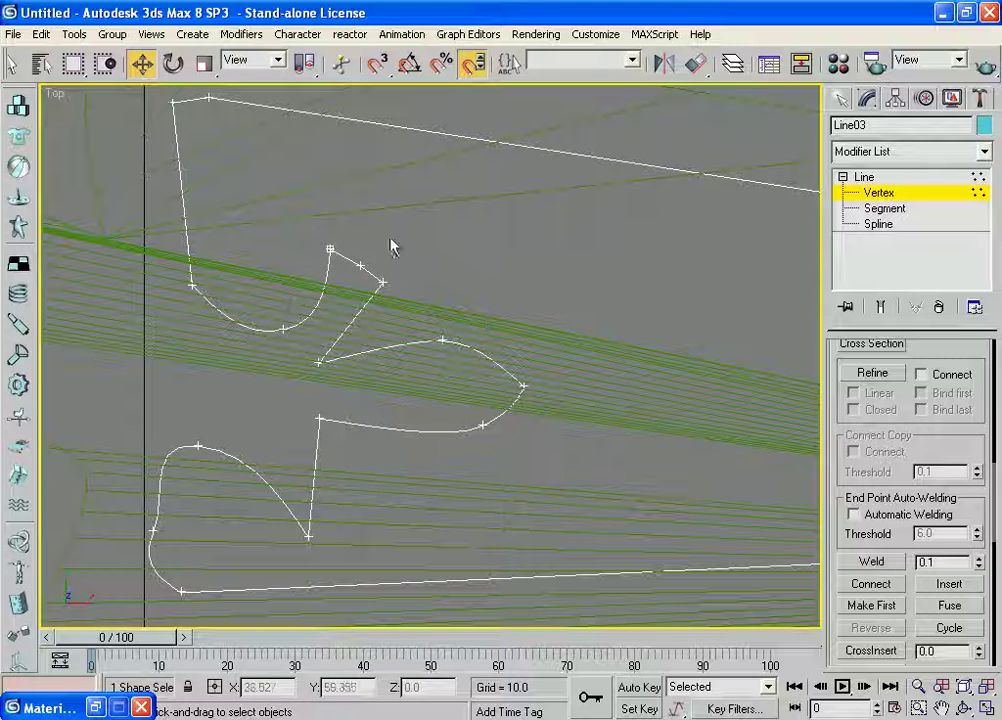
click(337, 249)
mouse_move(331, 223)
mouse_down()
mouse_move(306, 172)
mouse_move(347, 186)
mouse_move(331, 174)
mouse_up()
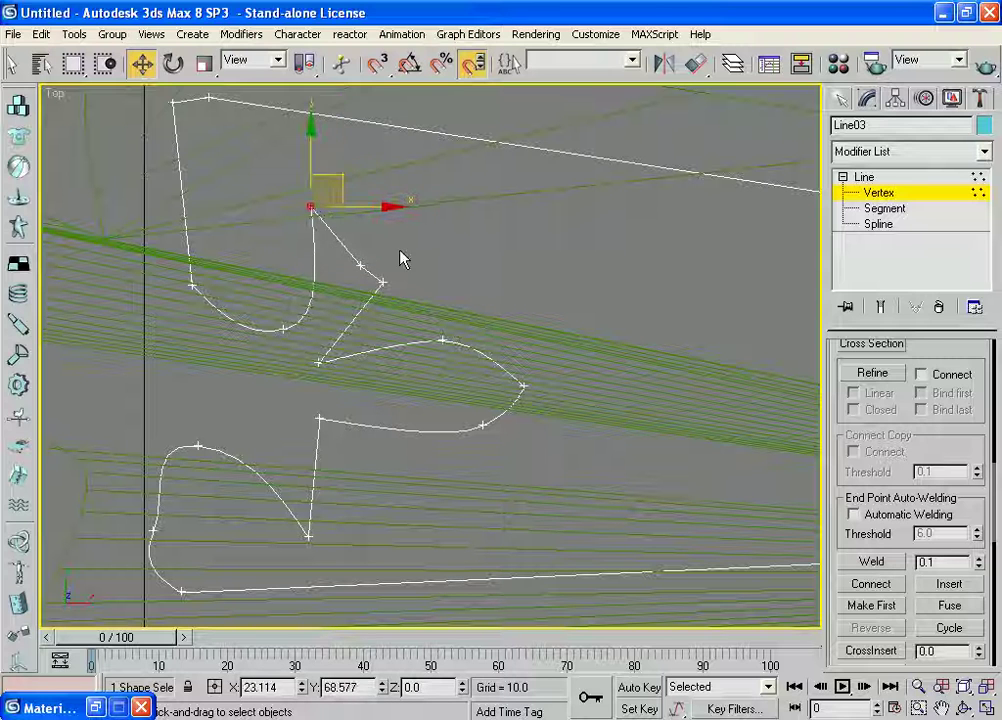
- Delete the stray vertex on Line03's diagonal edge
scroll(450, 349, up, 5)
scroll(450, 349, down, 5)
alt+middle_drag(497, 378, 455, 330)
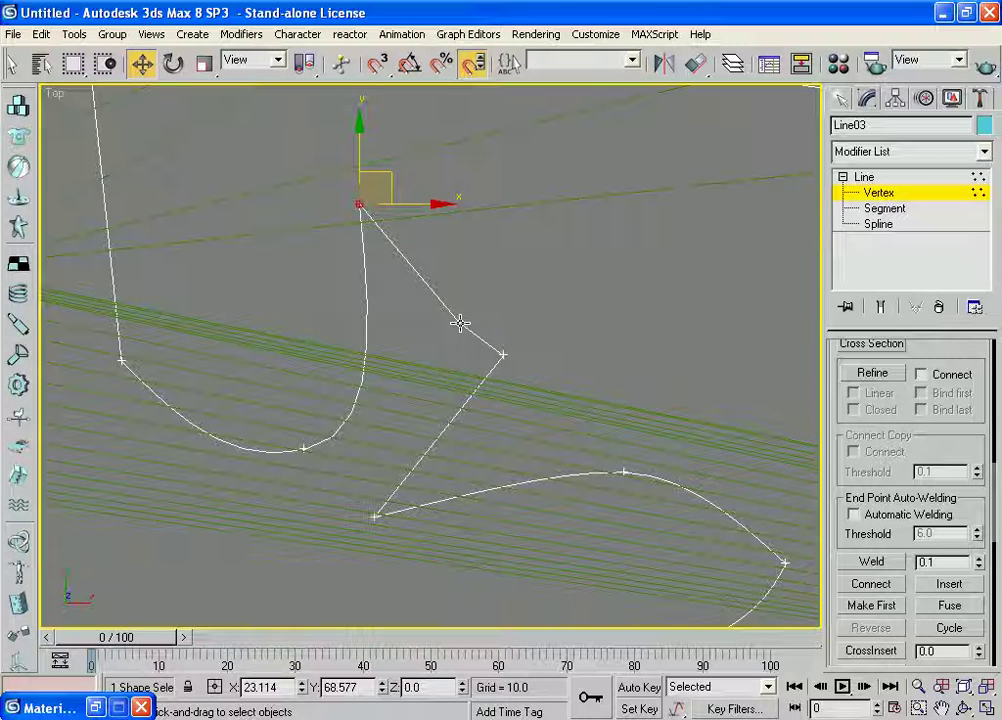
click(459, 323)
drag(485, 291, 512, 244)
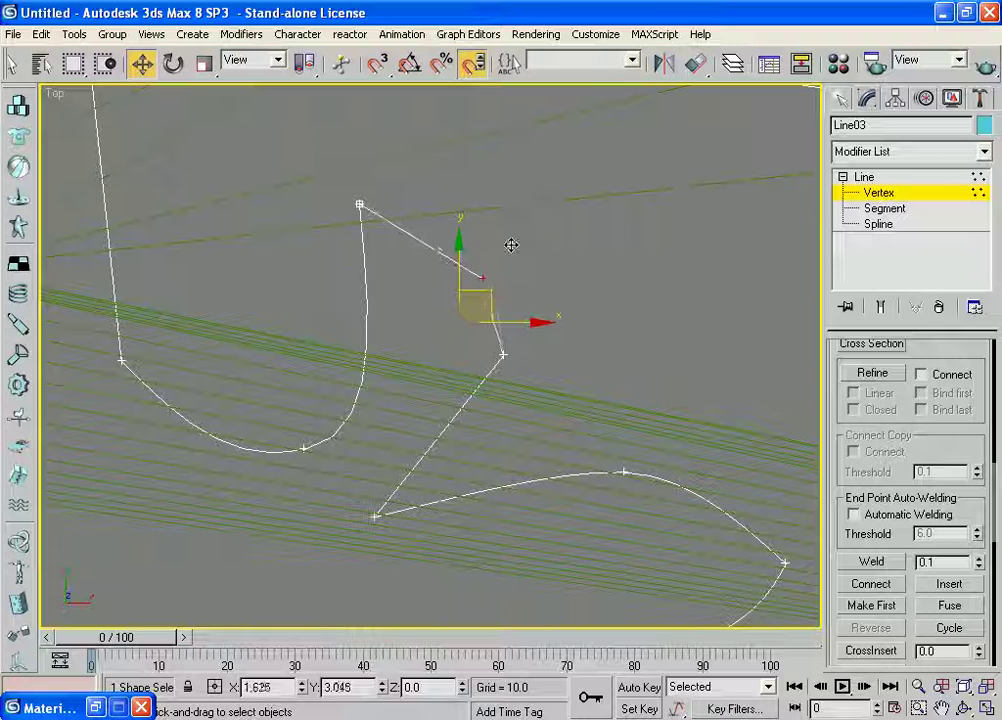
key(Delete)
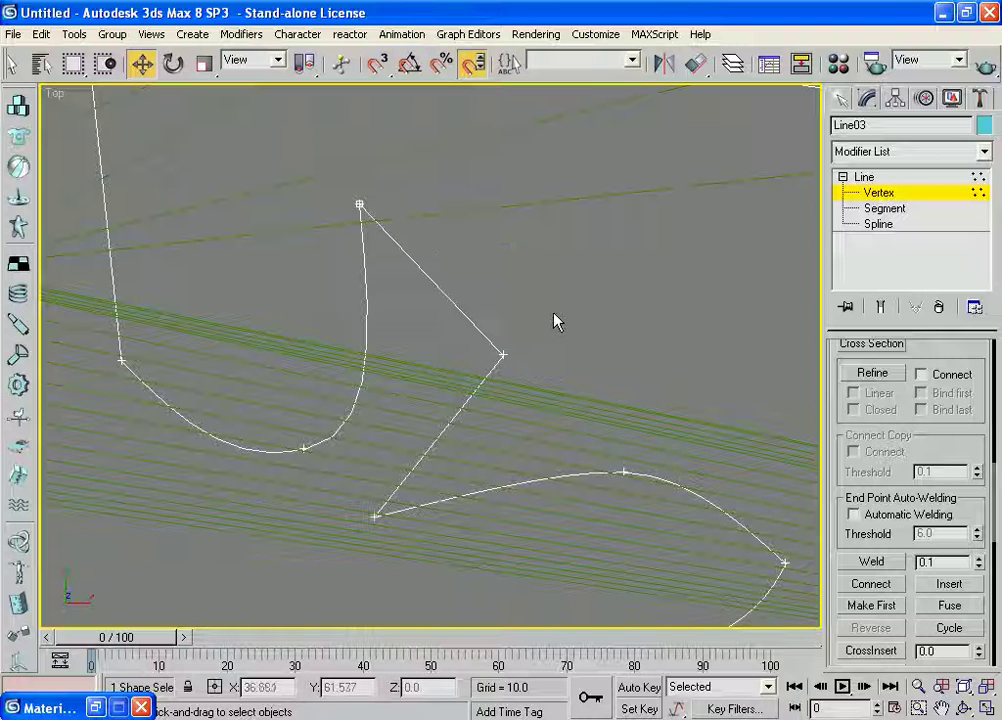
- Round the sharp right corner vertex with a 9.0 fillet
click(502, 356)
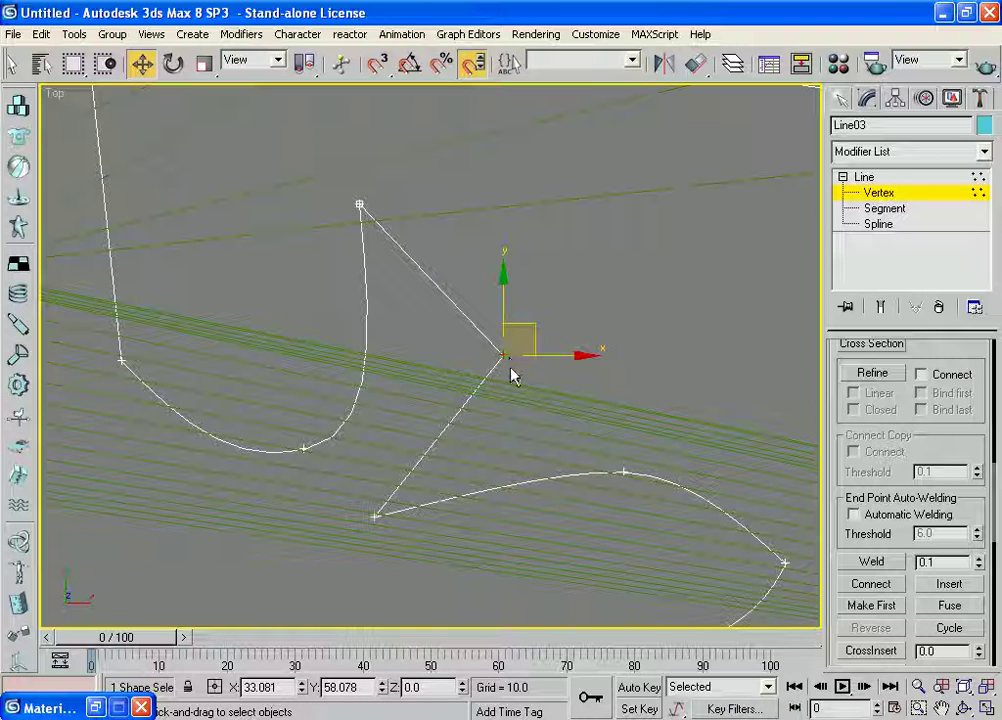
right_click(507, 354)
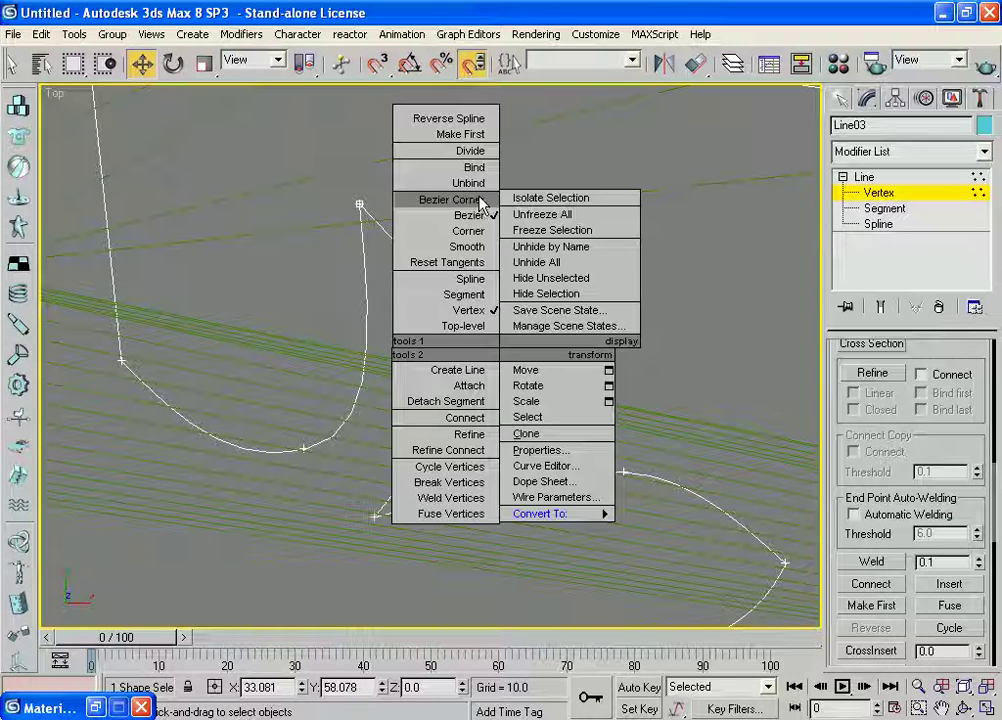
click(478, 200)
click(512, 364)
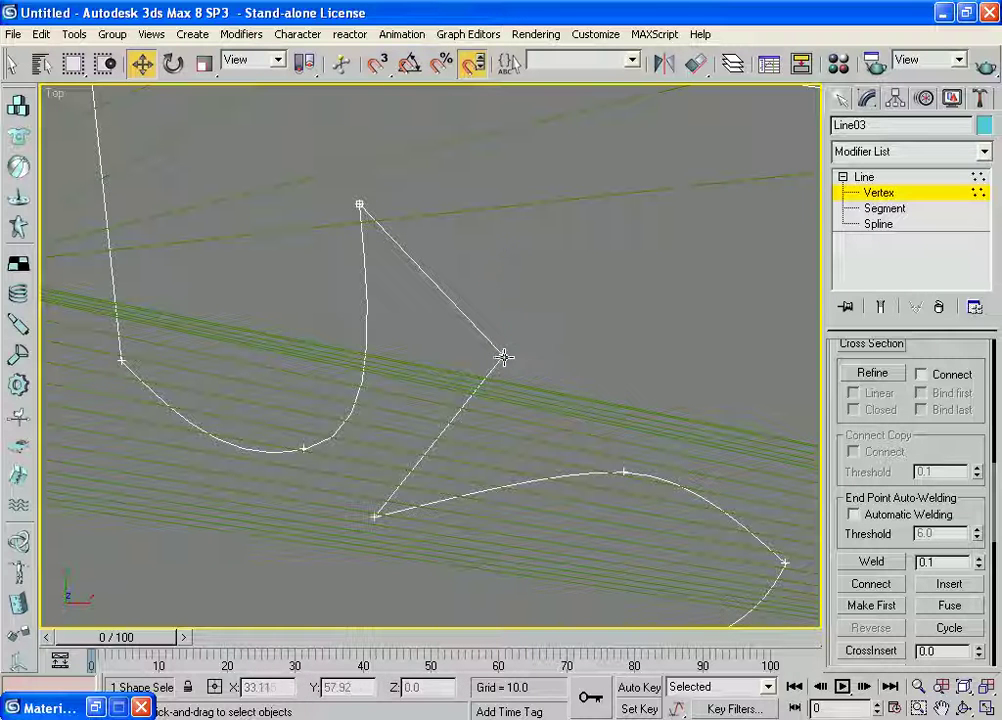
click(503, 356)
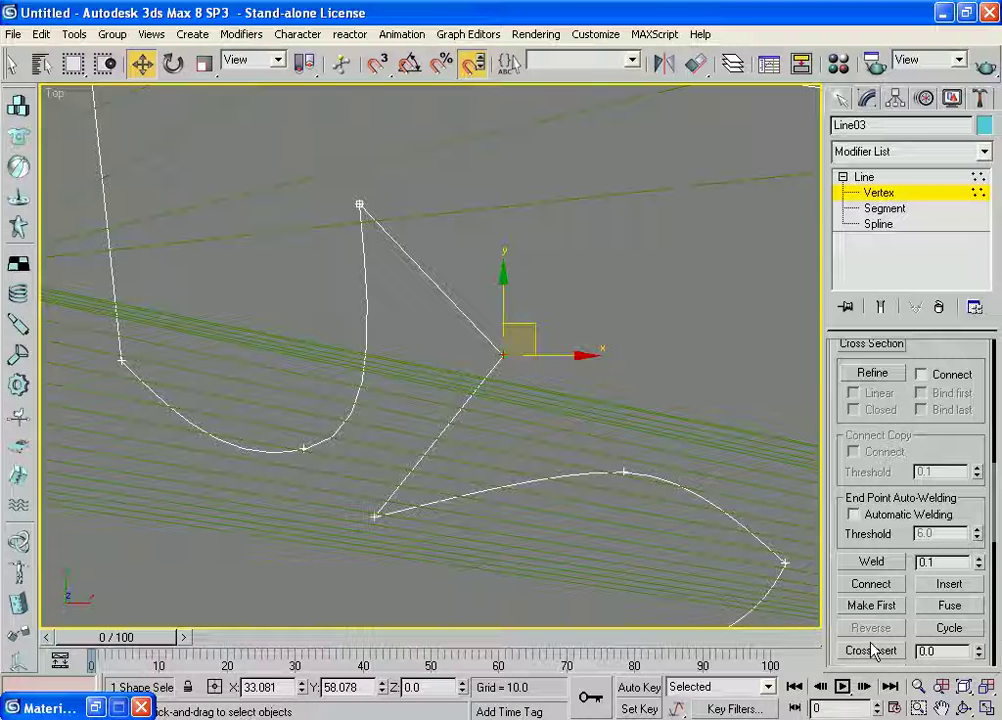
drag(830, 622, 834, 391)
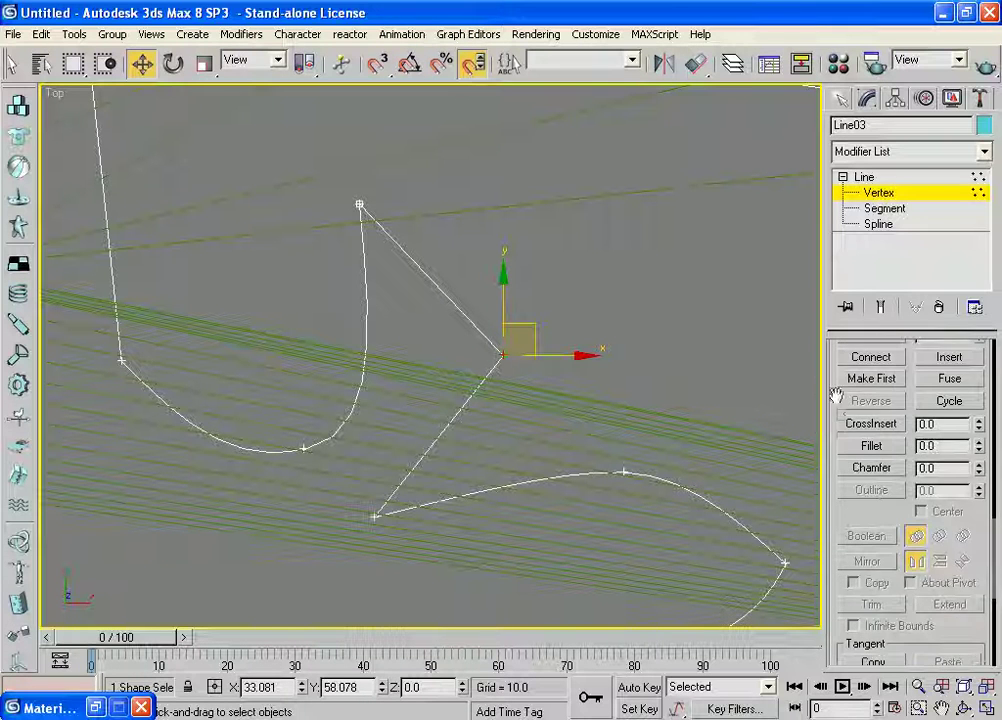
drag(981, 449, 981, 427)
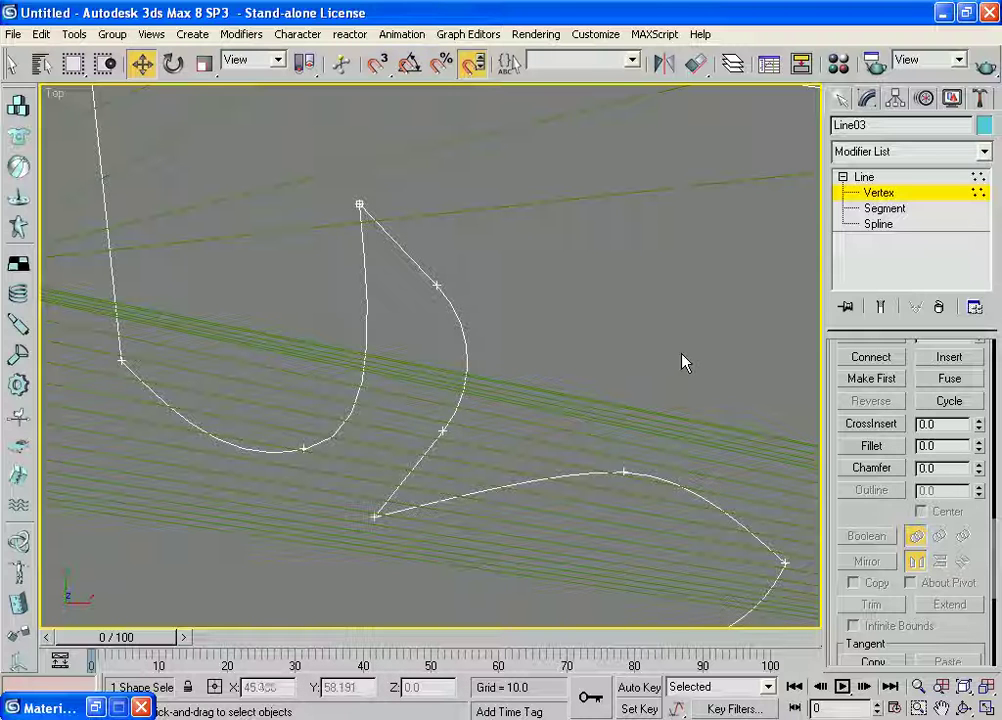
middle_drag(668, 385, 611, 304)
scroll(608, 378, down, 2)
scroll(593, 335, up, 2)
- Nudge the stem-curve junction vertex up, and move the top curve vertex up-right, stretching its tangent
middle_drag(545, 404, 528, 420)
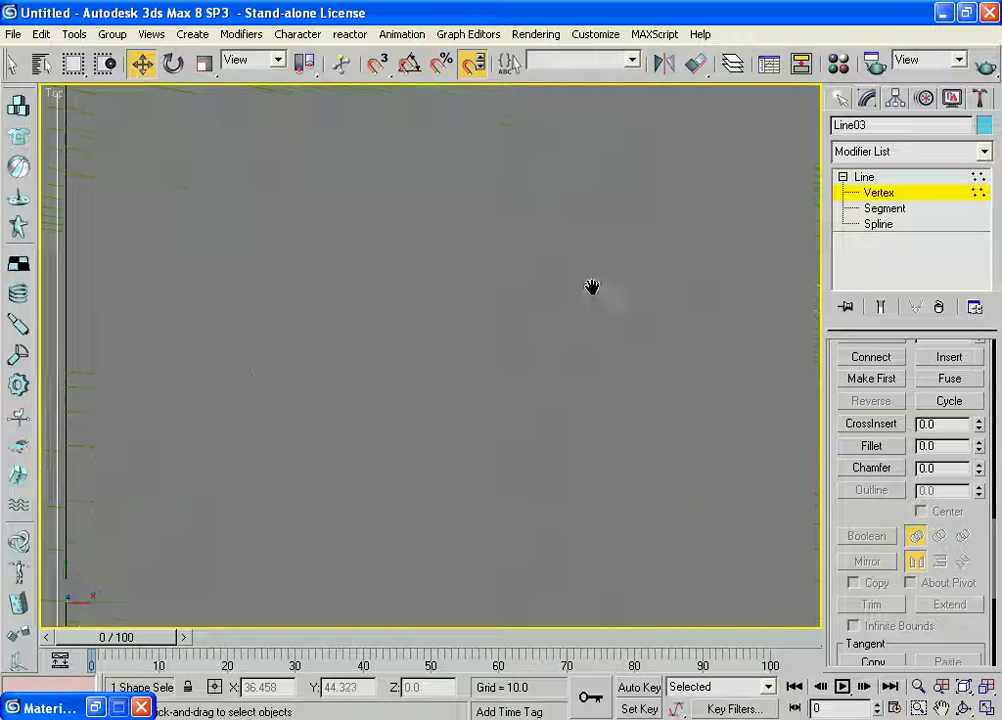
click(404, 373)
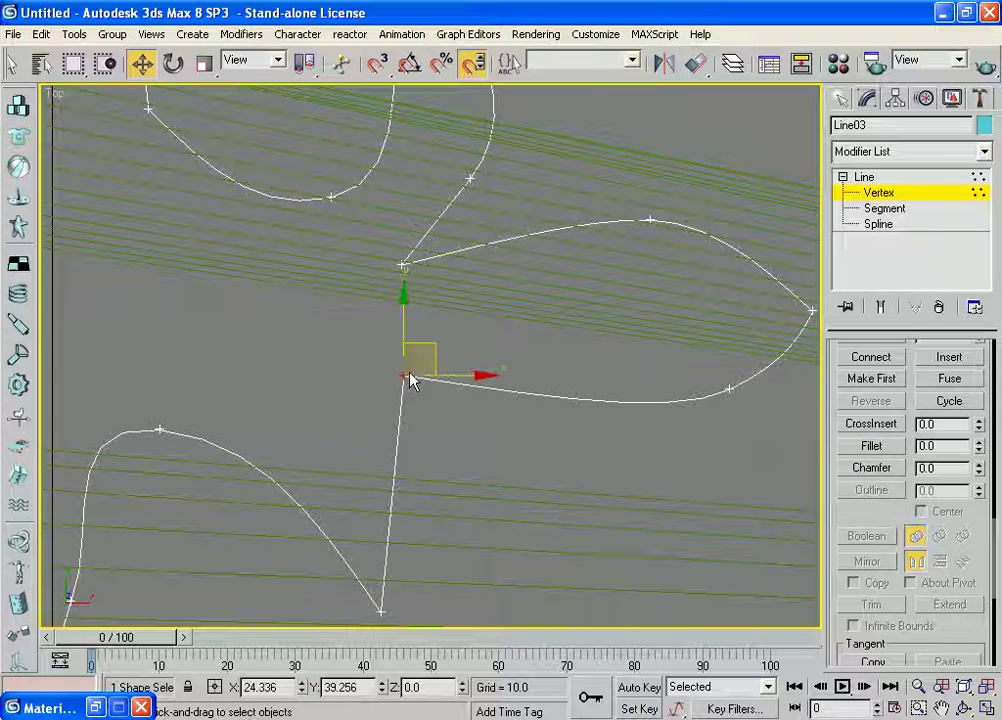
drag(407, 333, 403, 327)
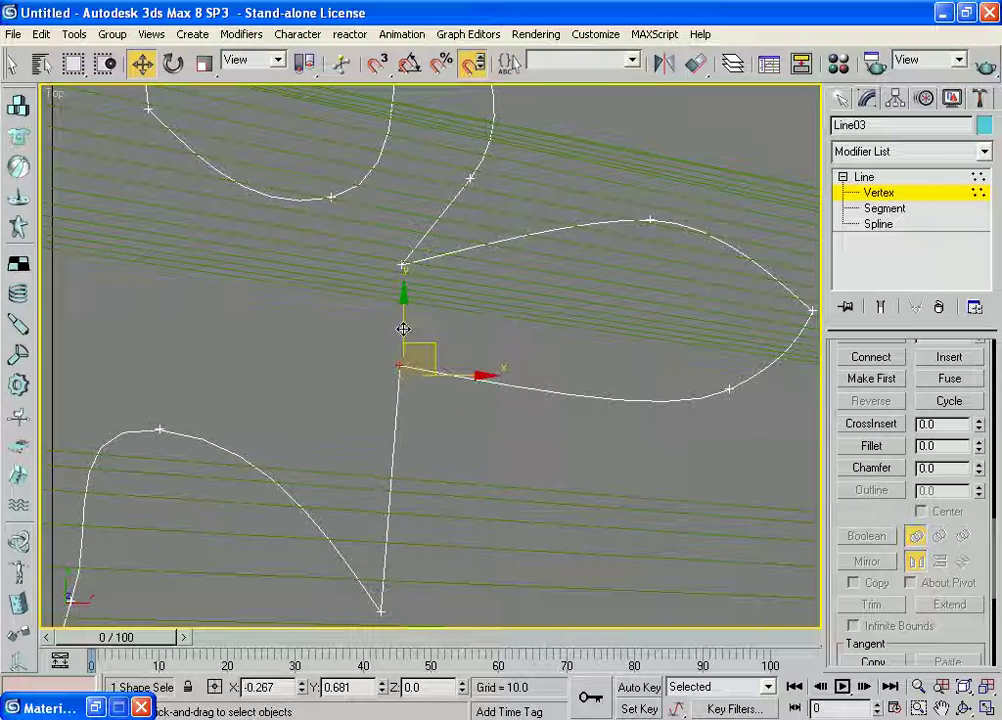
middle_drag(736, 447, 644, 463)
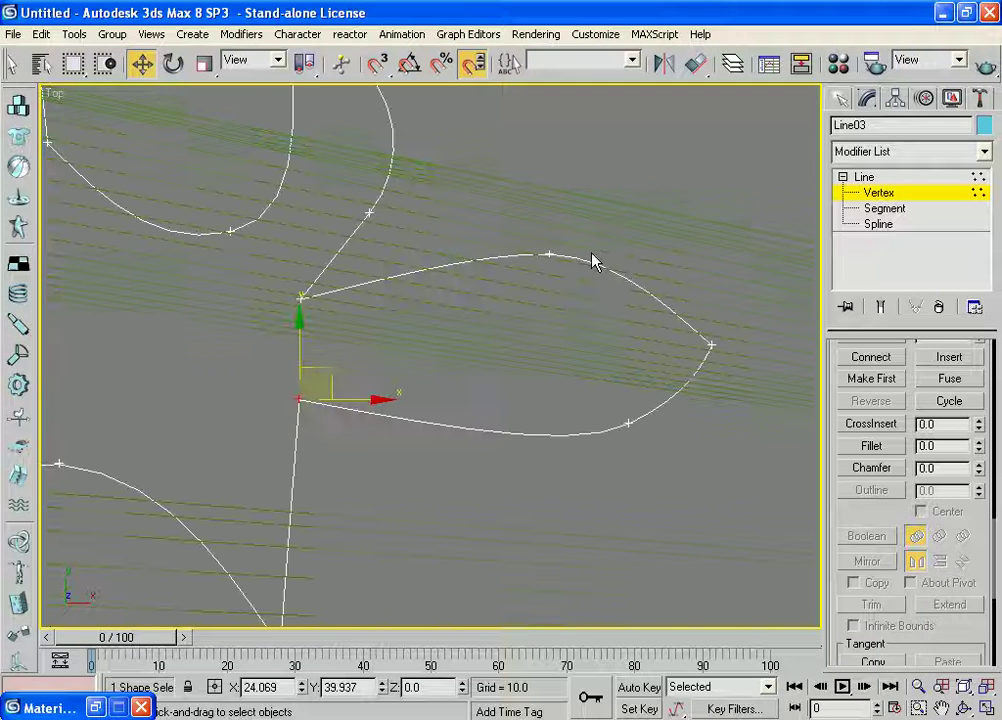
click(548, 253)
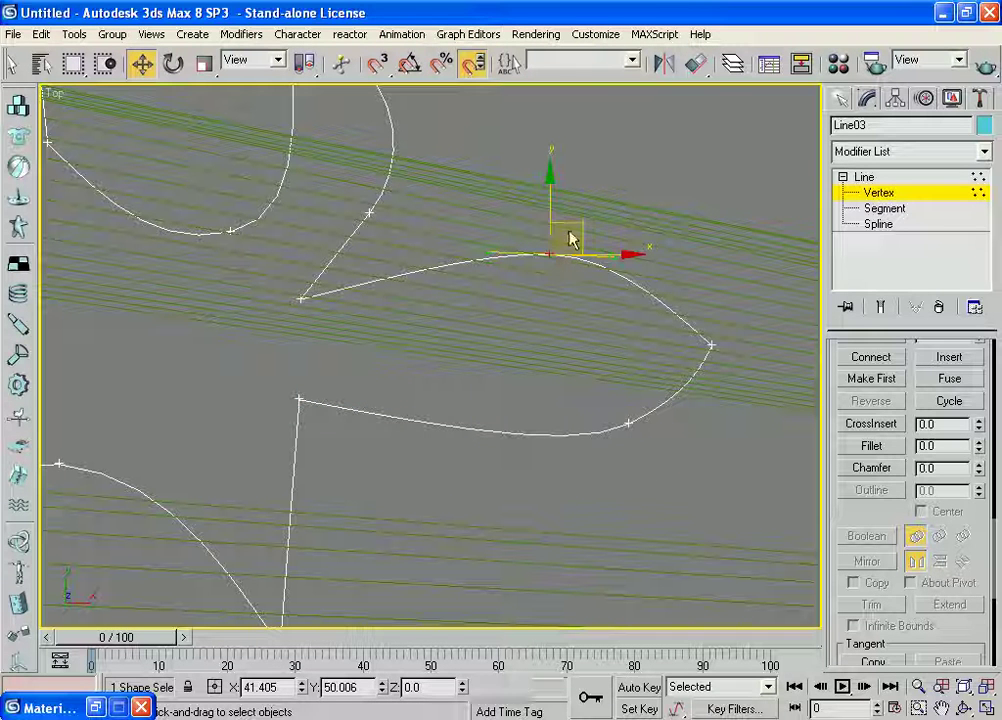
drag(565, 226, 573, 219)
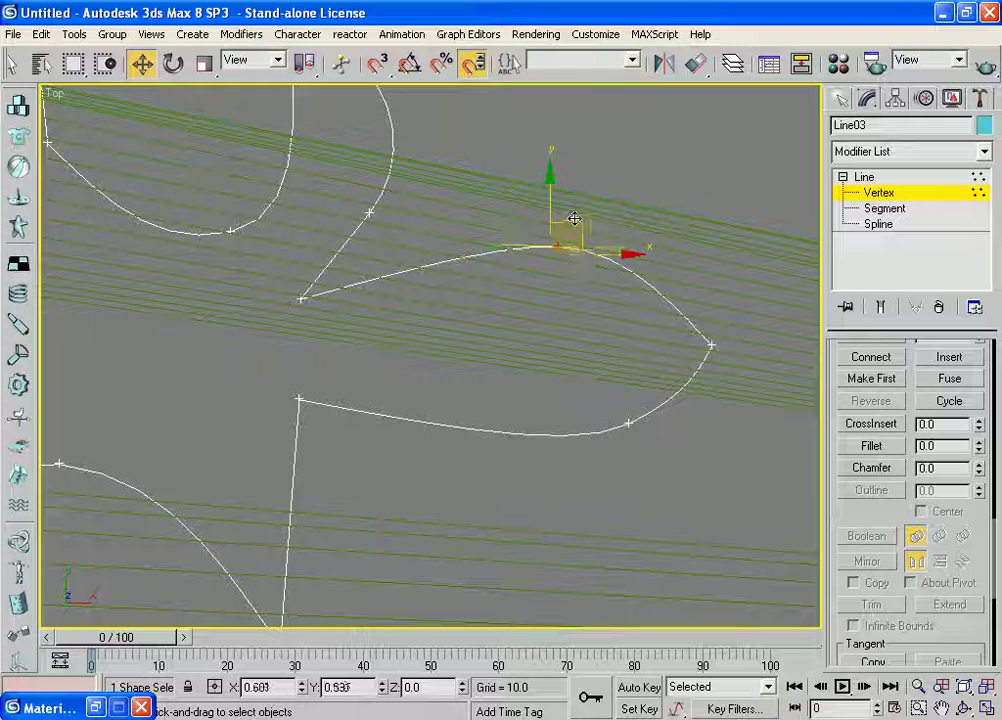
drag(624, 246, 634, 244)
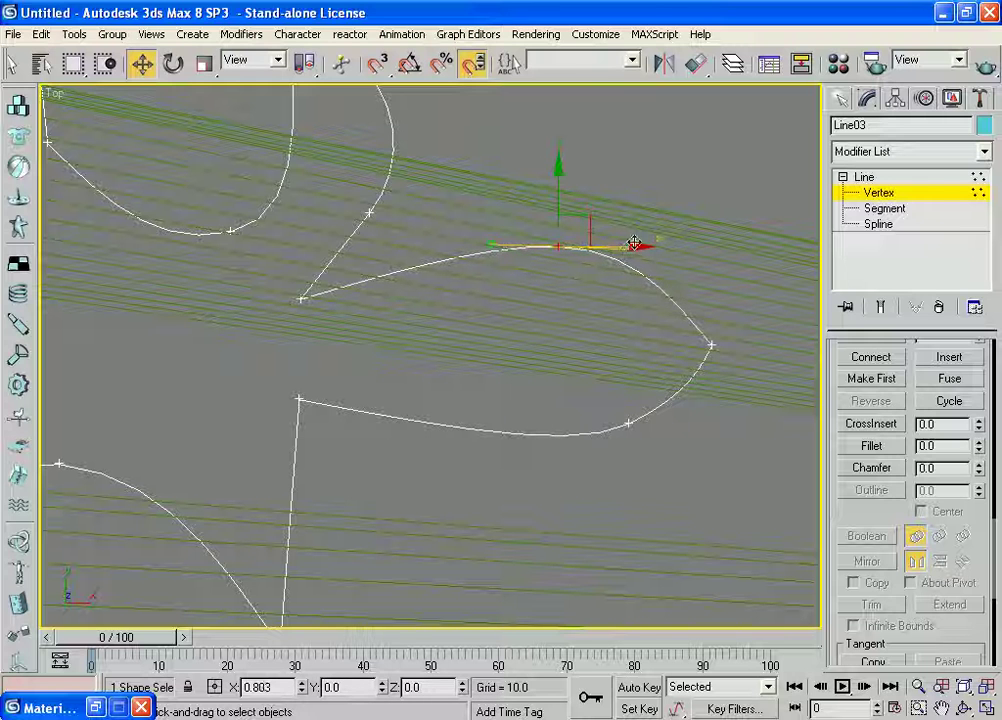
- Move the vertex at the bottom of the stem slightly right
mouse_move(492, 518)
middle_down()
mouse_move(519, 436)
mouse_move(476, 470)
middle_up()
scroll(475, 437, down, 2)
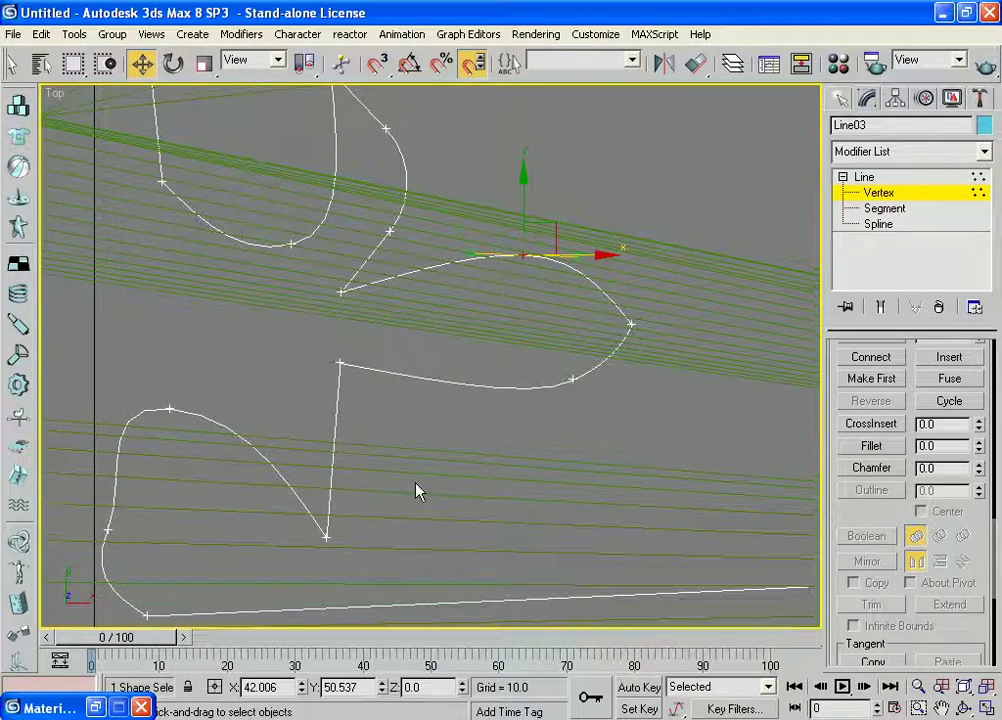
scroll(490, 472, down, 3)
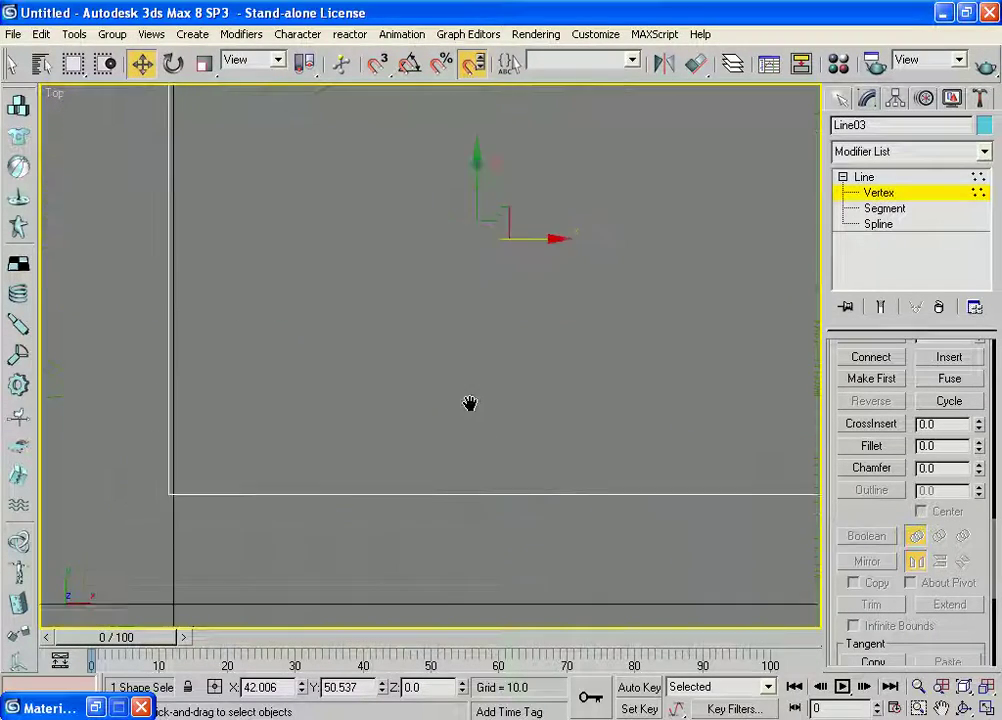
click(339, 428)
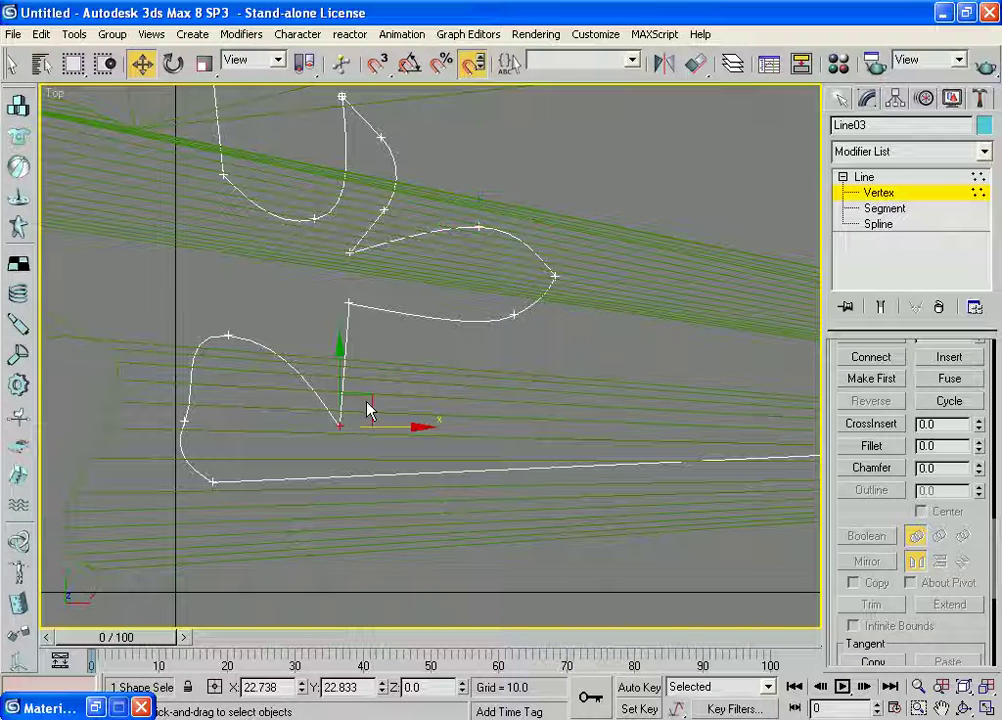
drag(368, 398, 383, 391)
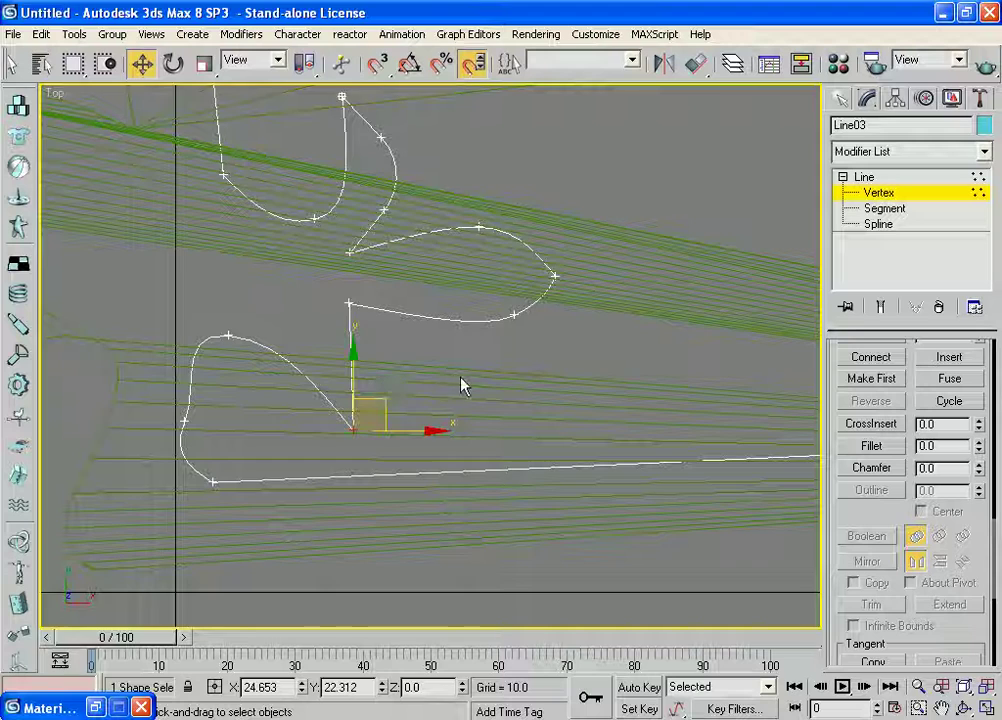
middle_drag(461, 386, 474, 427)
scroll(474, 427, up, 3)
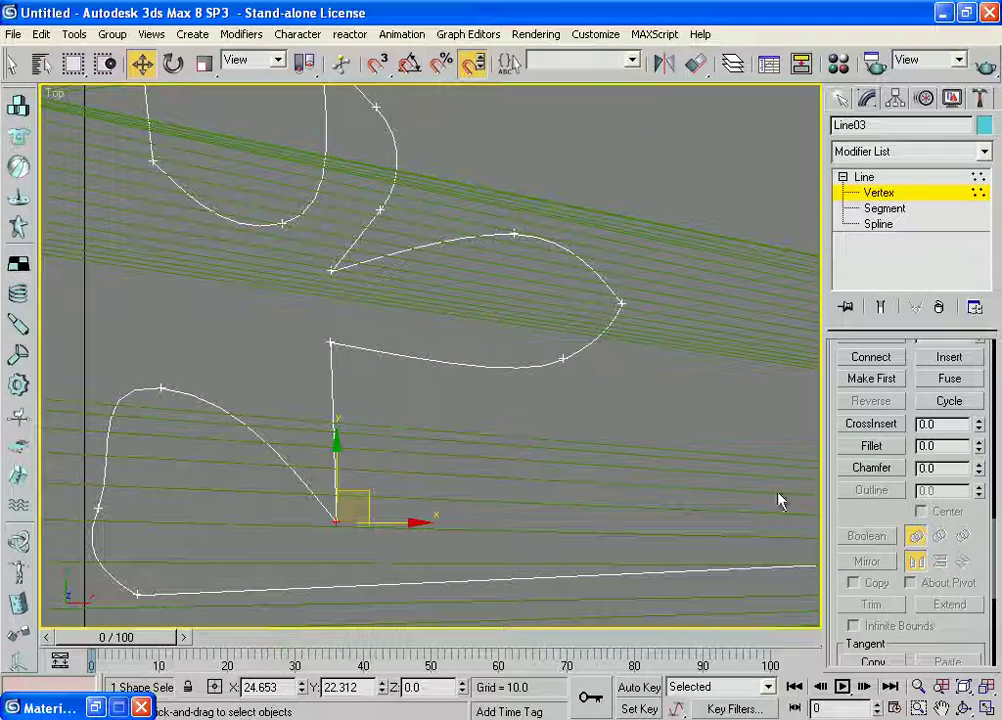
- Refine a new vertex on the stem, pull it right to bend the stem, and fillet it 6.0
drag(835, 365, 843, 603)
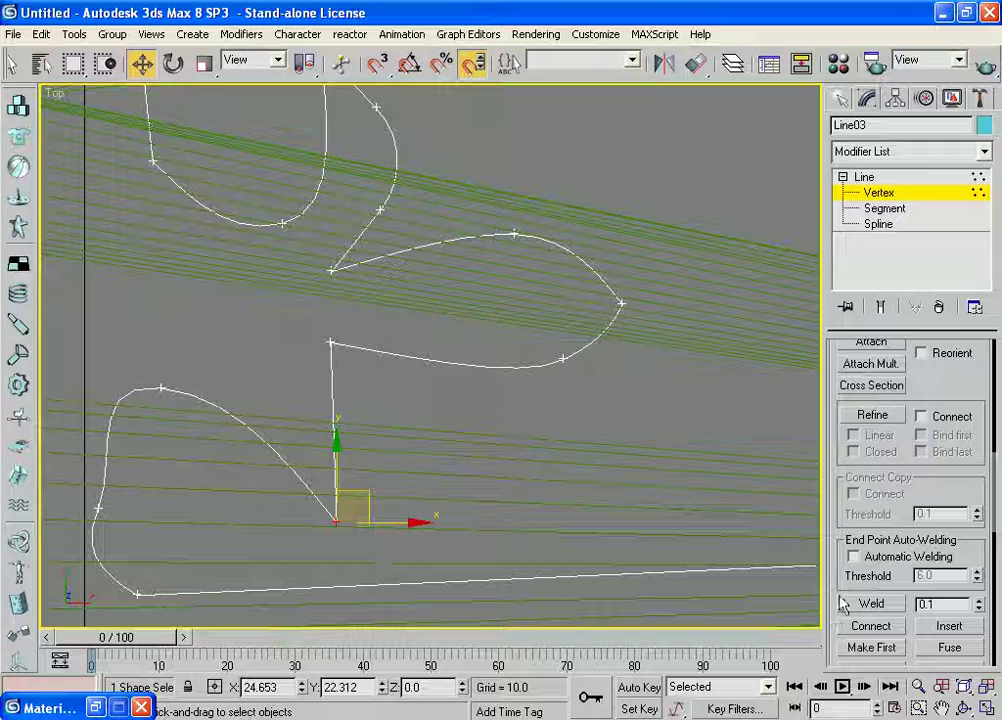
click(868, 418)
click(335, 419)
right_click(407, 437)
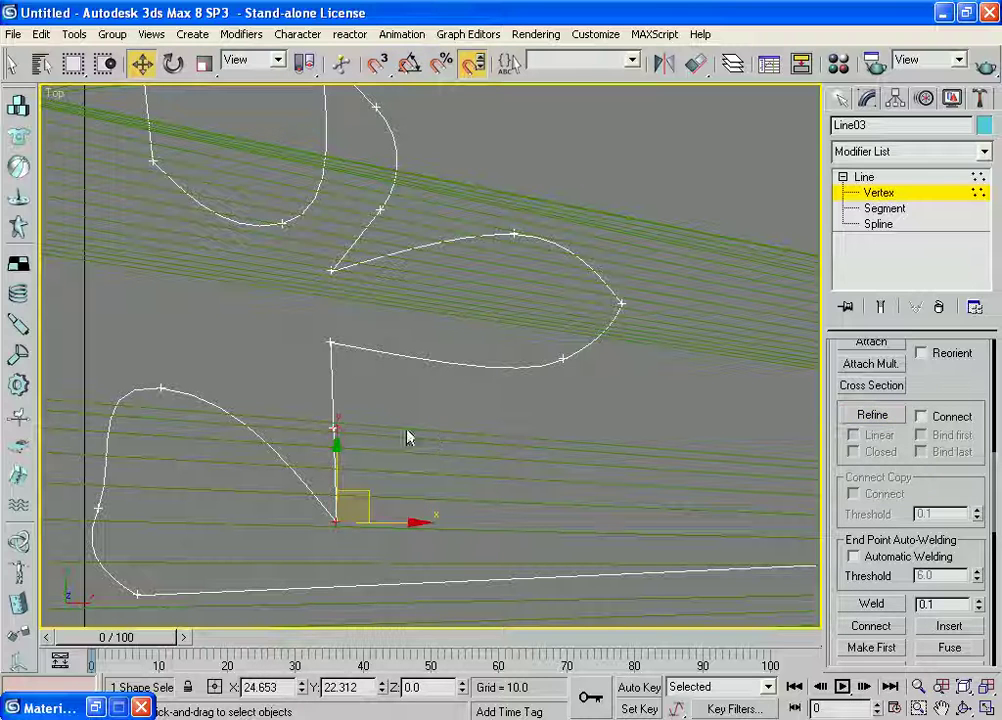
click(333, 421)
mouse_move(382, 429)
mouse_down()
mouse_move(430, 428)
mouse_move(557, 478)
mouse_up()
drag(832, 604, 832, 351)
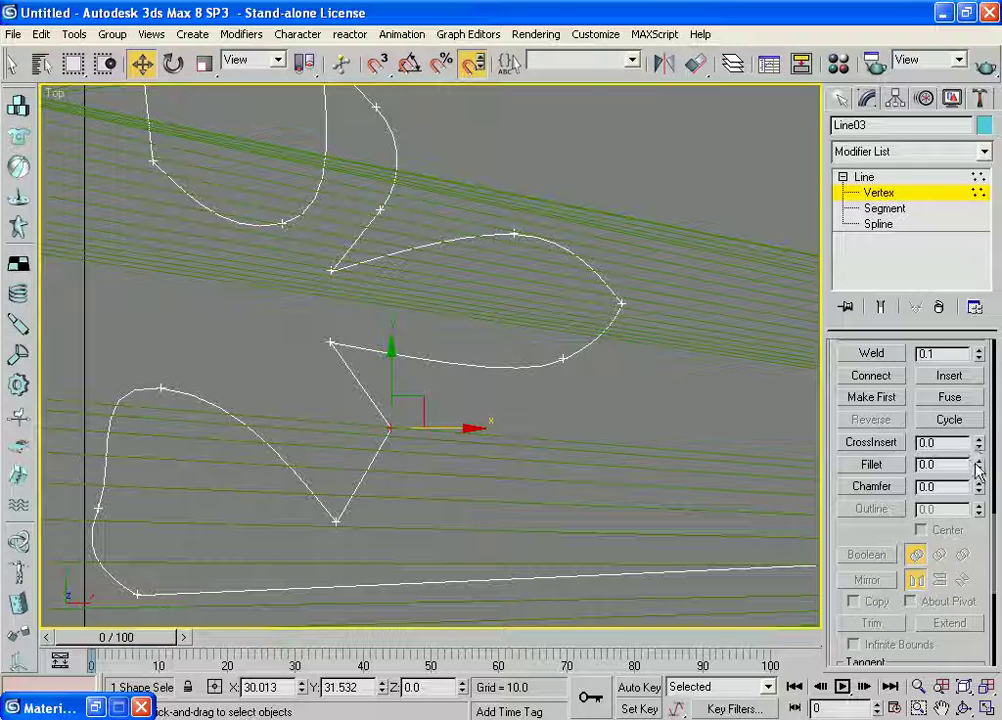
drag(978, 468, 978, 455)
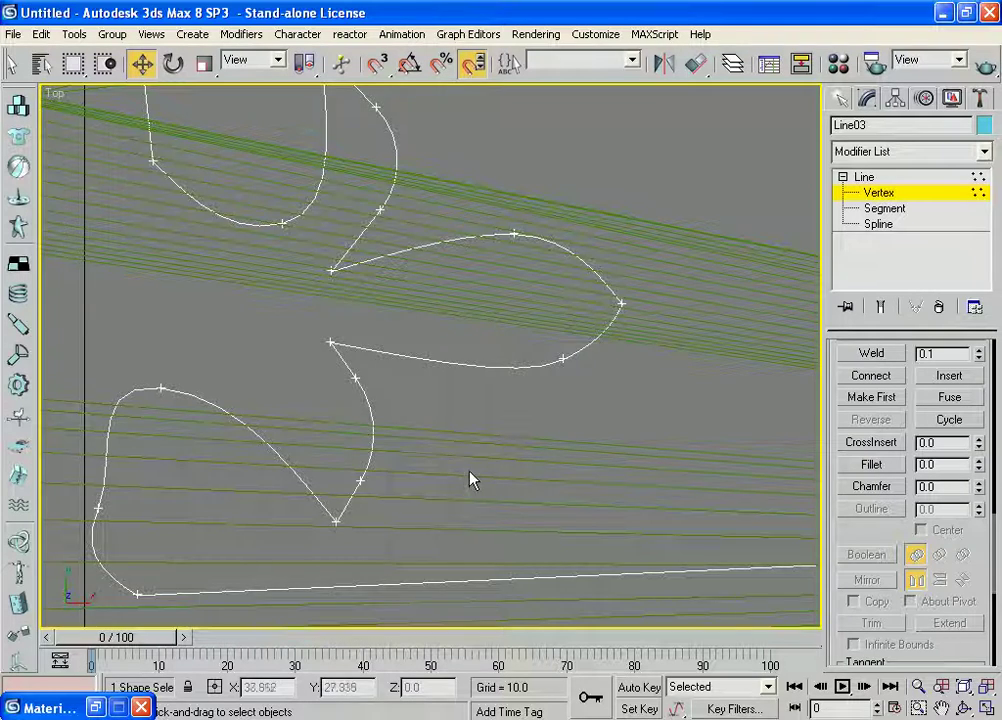
scroll(520, 440, down, 2)
scroll(556, 420, down, 2)
scroll(557, 415, down, 1)
scroll(615, 297, up, 4)
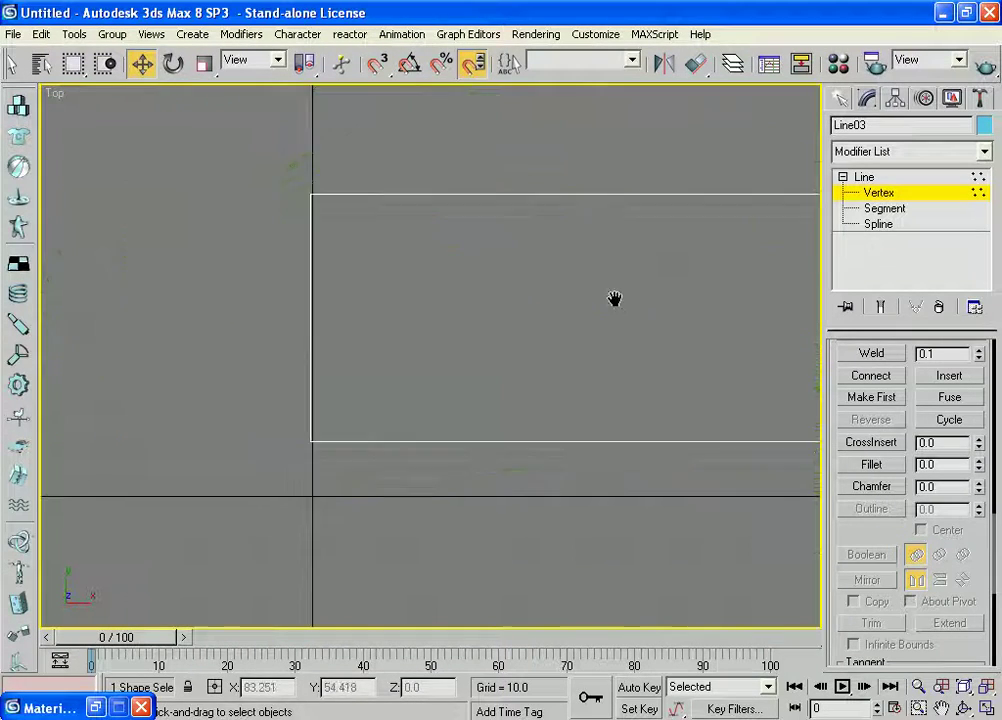
scroll(582, 353, down, 4)
scroll(473, 318, up, 1)
scroll(494, 472, up, 4)
scroll(566, 411, down, 4)
scroll(532, 423, up, 4)
scroll(472, 436, down, 4)
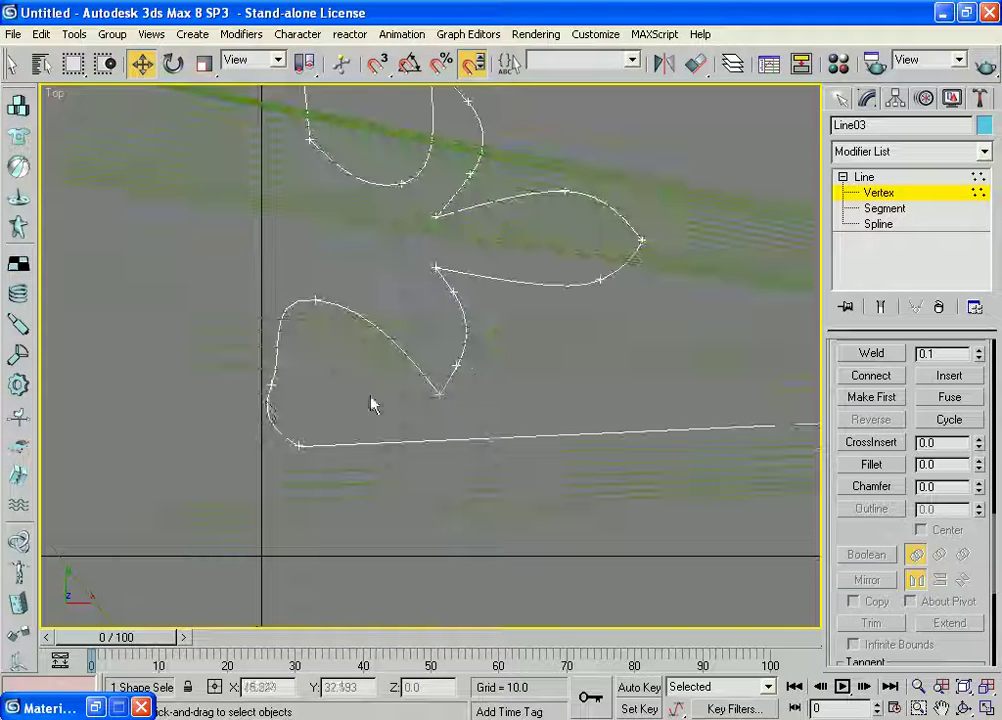
click(270, 385)
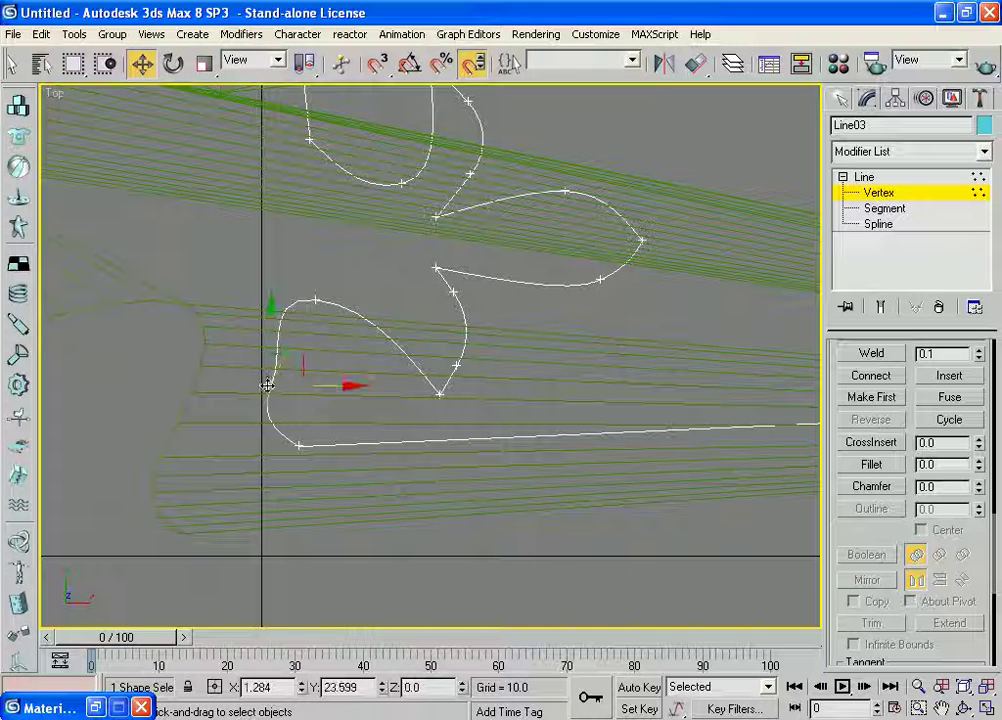
click(301, 447)
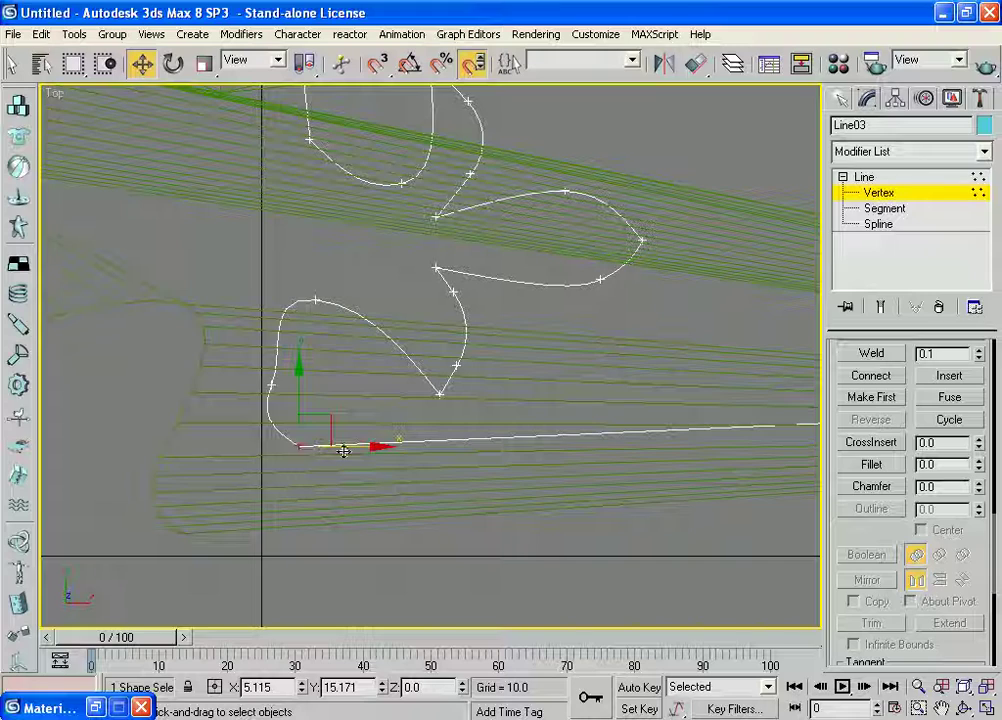
scroll(528, 475, down, 1)
scroll(581, 423, down, 2)
scroll(575, 418, down, 1)
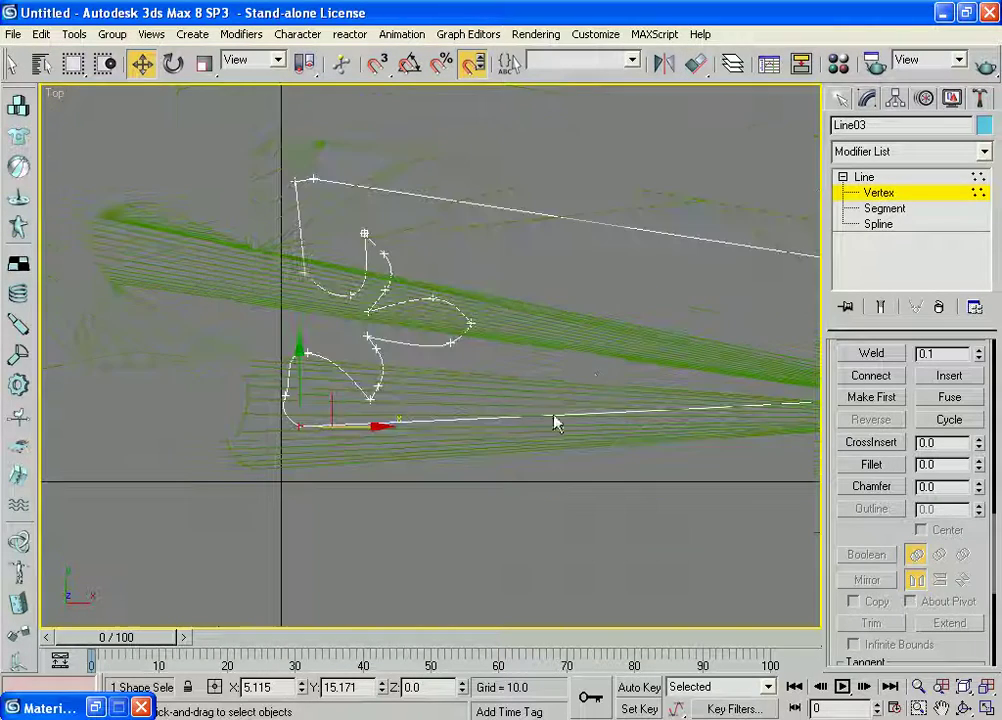
scroll(490, 324, up, 3)
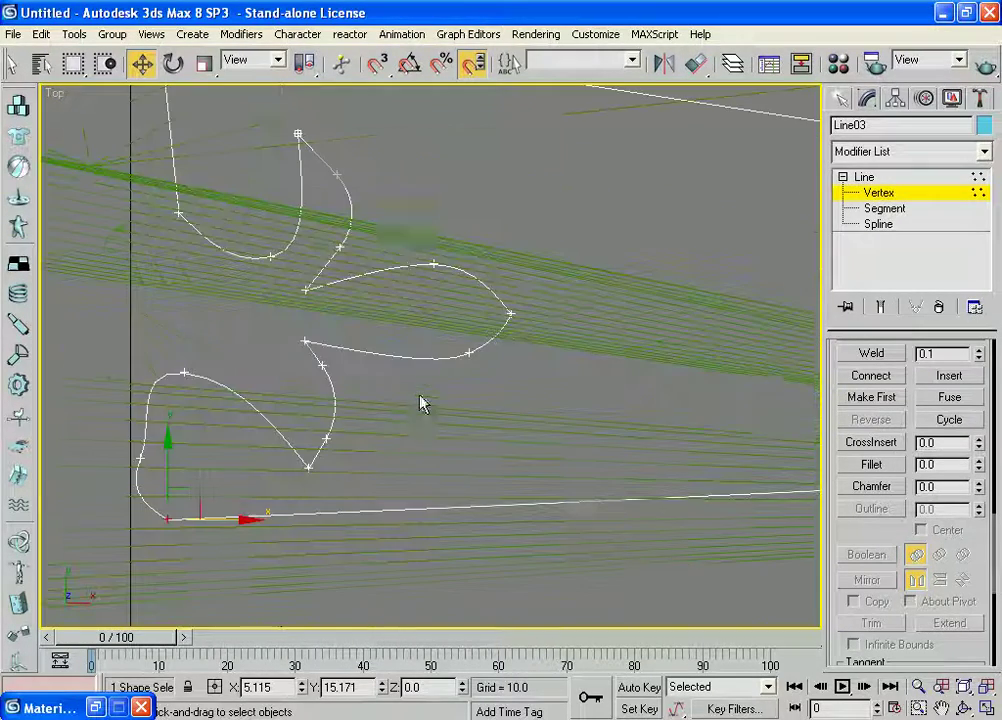
scroll(519, 414, up, 3)
scroll(407, 374, up, 2)
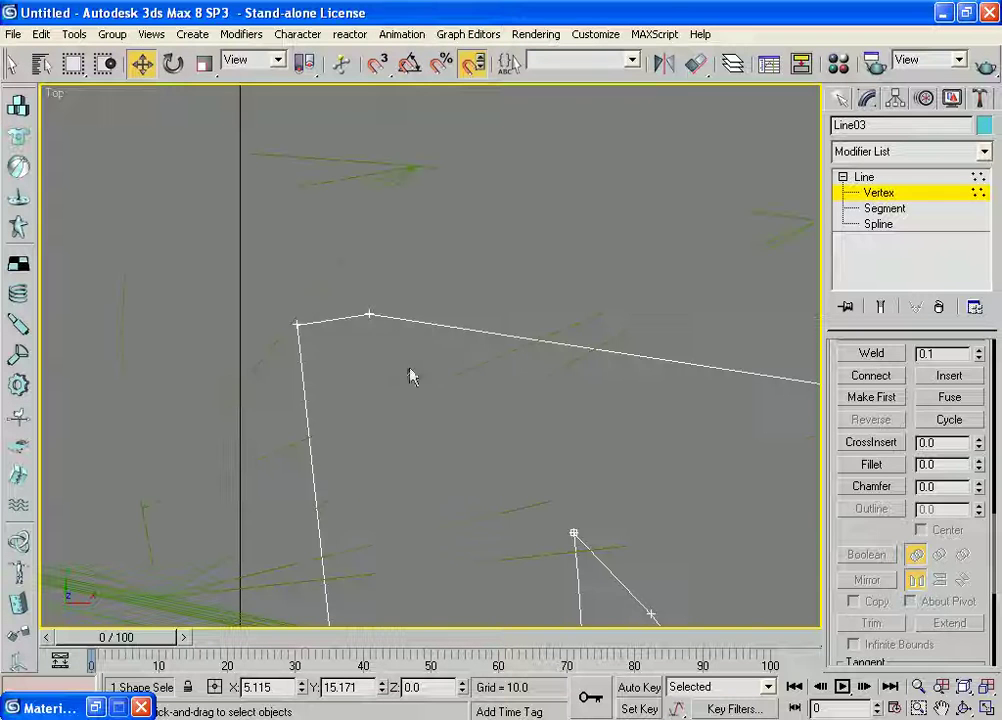
- Raise the outer shape's top-left corner vertex slightly and fillet it into a rounded arc
click(296, 328)
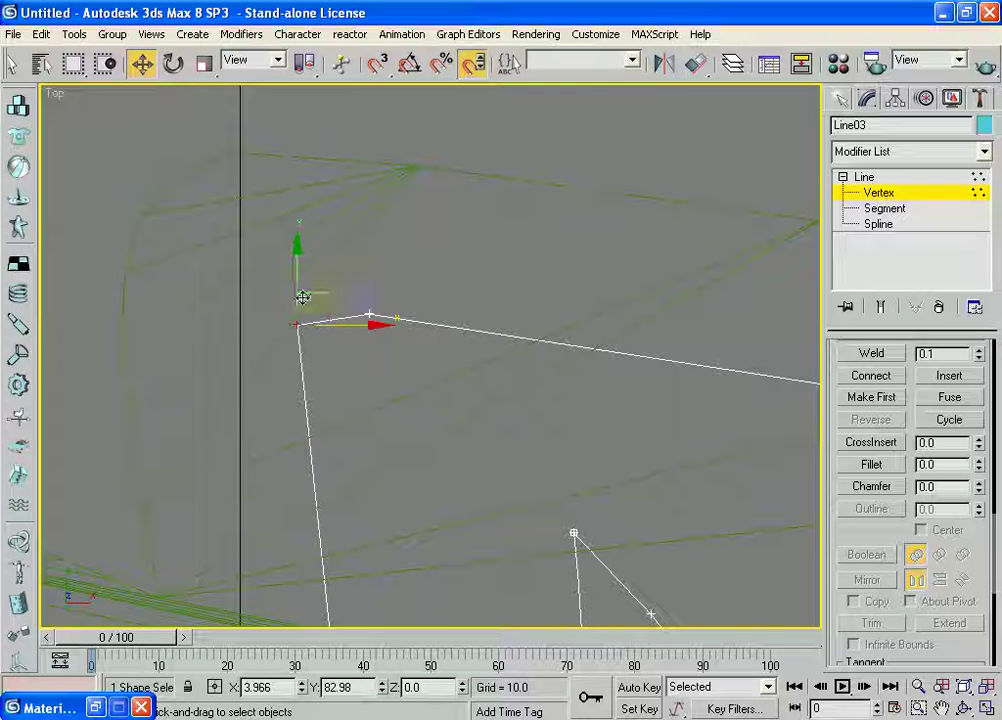
drag(302, 296, 309, 276)
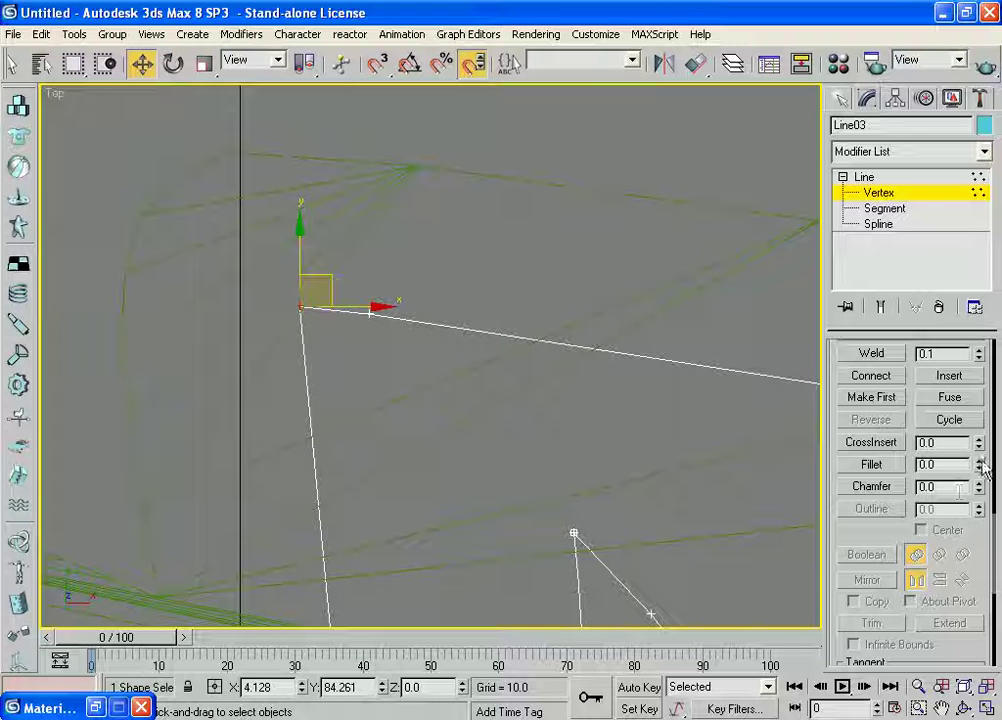
drag(980, 468, 980, 445)
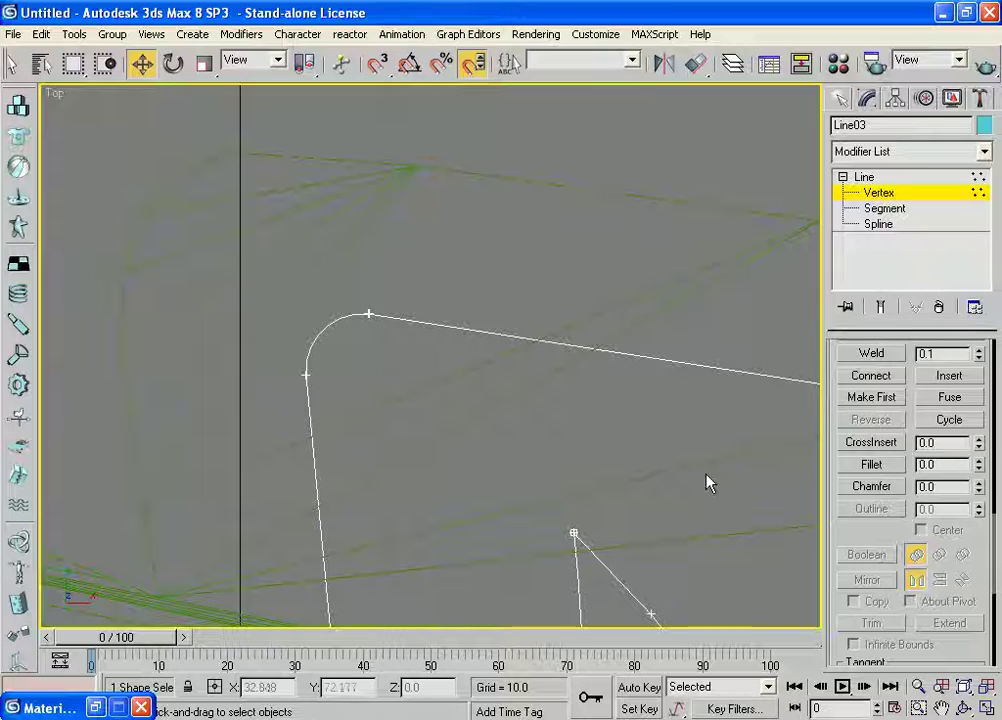
scroll(626, 369, down, 5)
mouse_move(660, 510)
middle_down()
mouse_move(651, 486)
mouse_move(470, 425)
middle_up()
scroll(470, 428, up, 2)
- Nudge the upper spline's corner point right and fillet it into a curve
scroll(658, 396, up, 2)
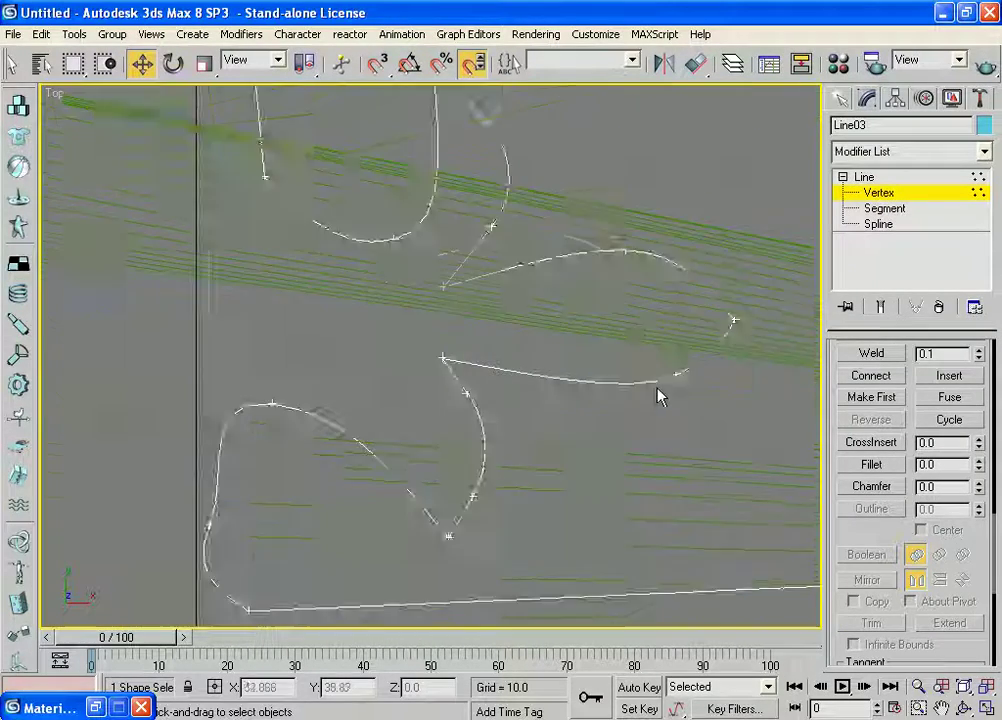
scroll(629, 396, down, 2)
scroll(650, 385, down, 2)
scroll(620, 400, up, 5)
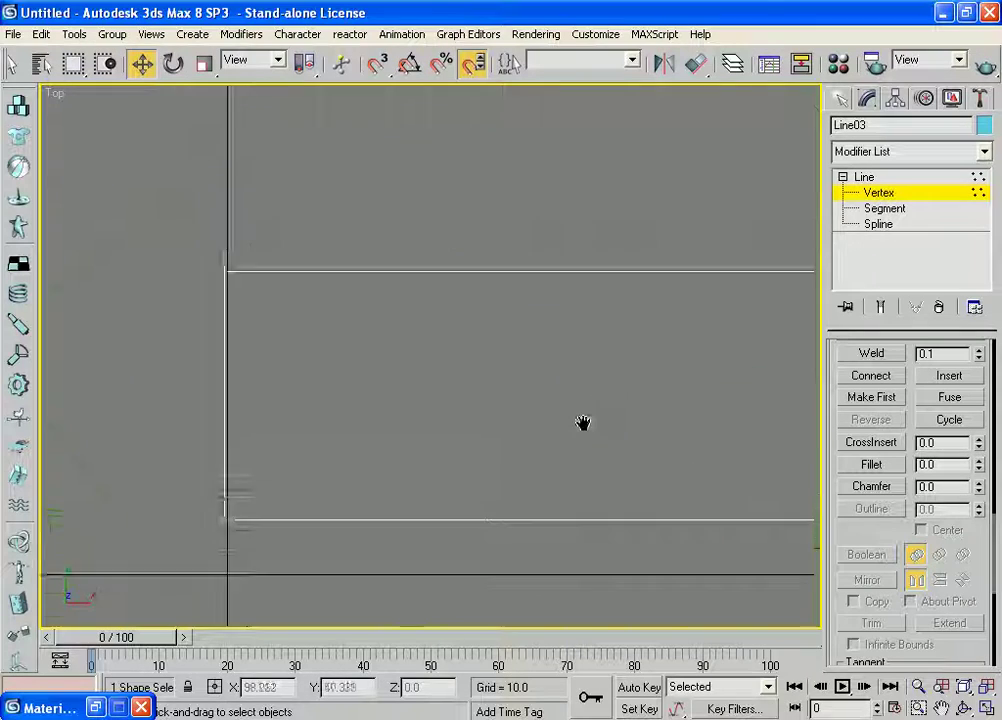
scroll(438, 402, down, 4)
scroll(400, 335, up, 5)
scroll(507, 320, down, 4)
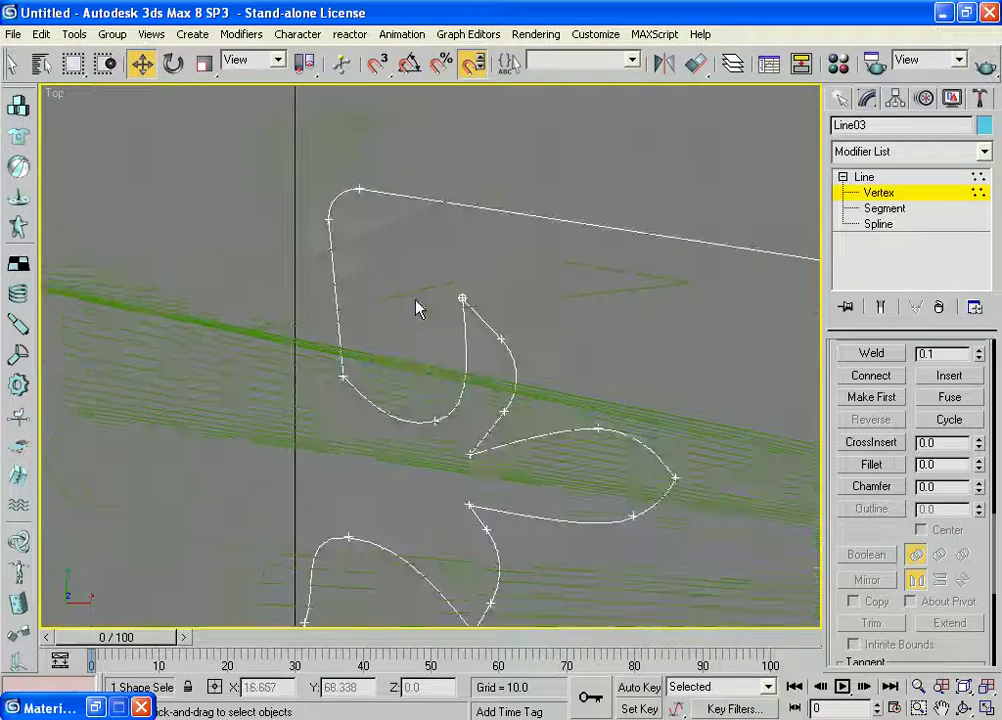
scroll(656, 415, up, 5)
scroll(626, 335, down, 5)
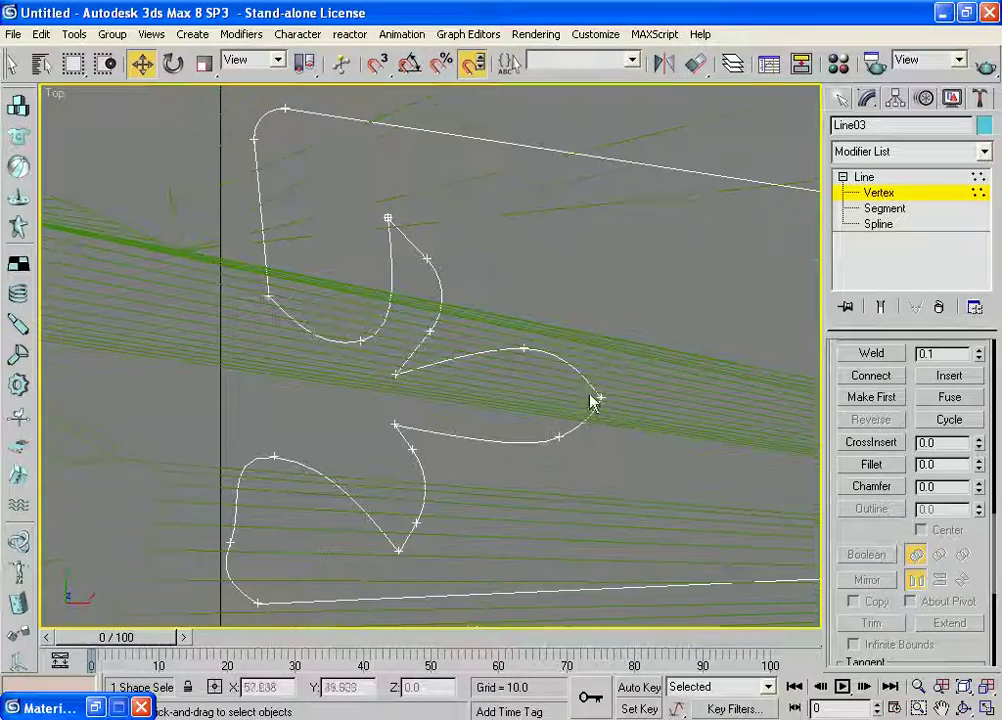
scroll(600, 410, up, 5)
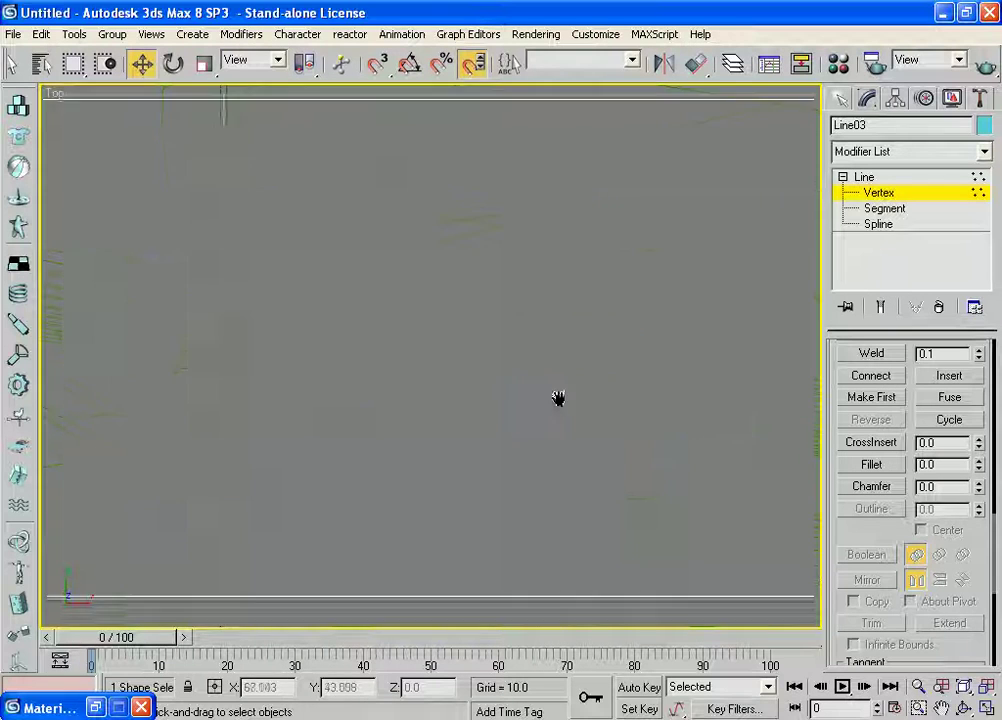
scroll(682, 412, down, 5)
scroll(555, 362, up, 2)
scroll(535, 360, up, 2)
scroll(537, 338, up, 5)
scroll(537, 287, down, 5)
scroll(540, 292, up, 5)
scroll(566, 313, down, 5)
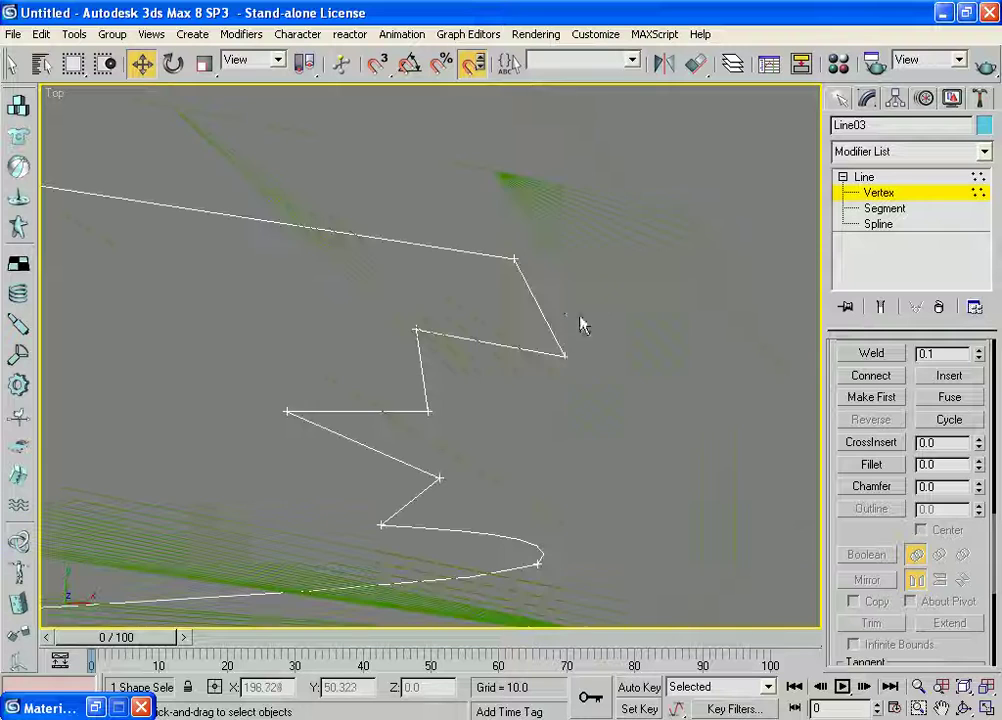
click(512, 259)
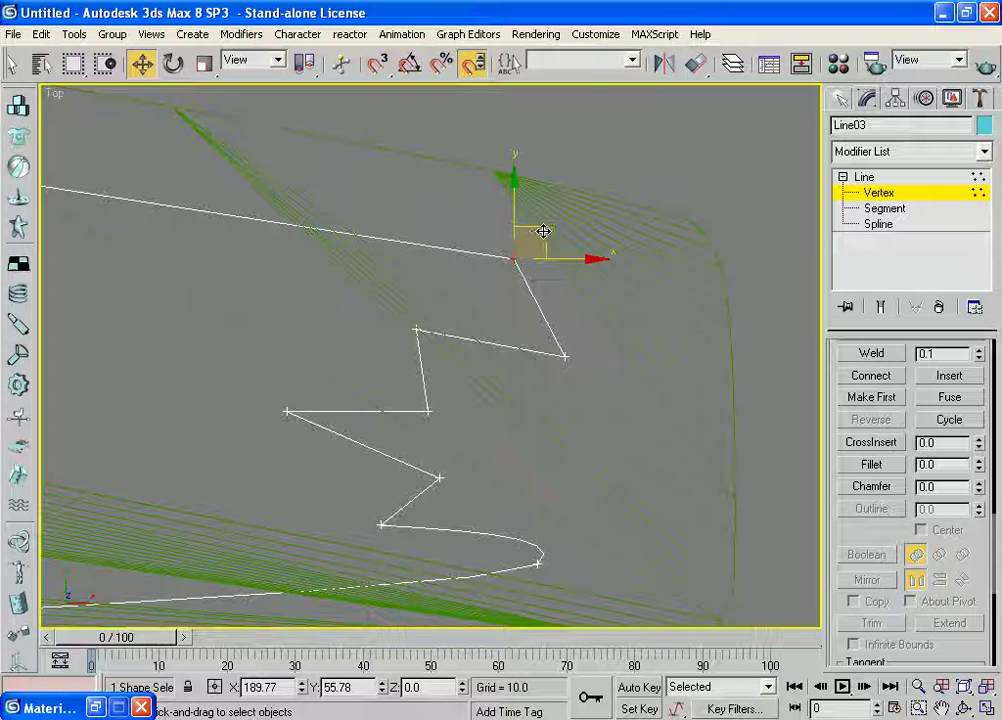
drag(541, 235, 546, 234)
mouse_move(980, 470)
mouse_down()
mouse_move(980, 445)
mouse_move(980, 455)
mouse_up()
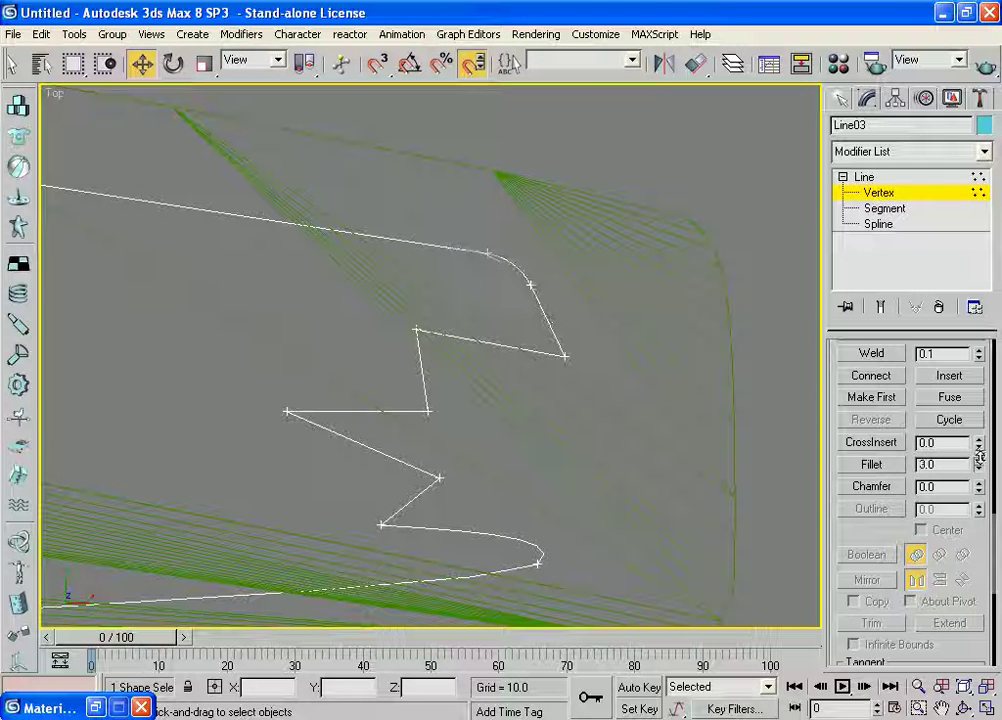
- Pull the curve's lower end point down-left and move the zigzag's upper-left point up and left
click(561, 355)
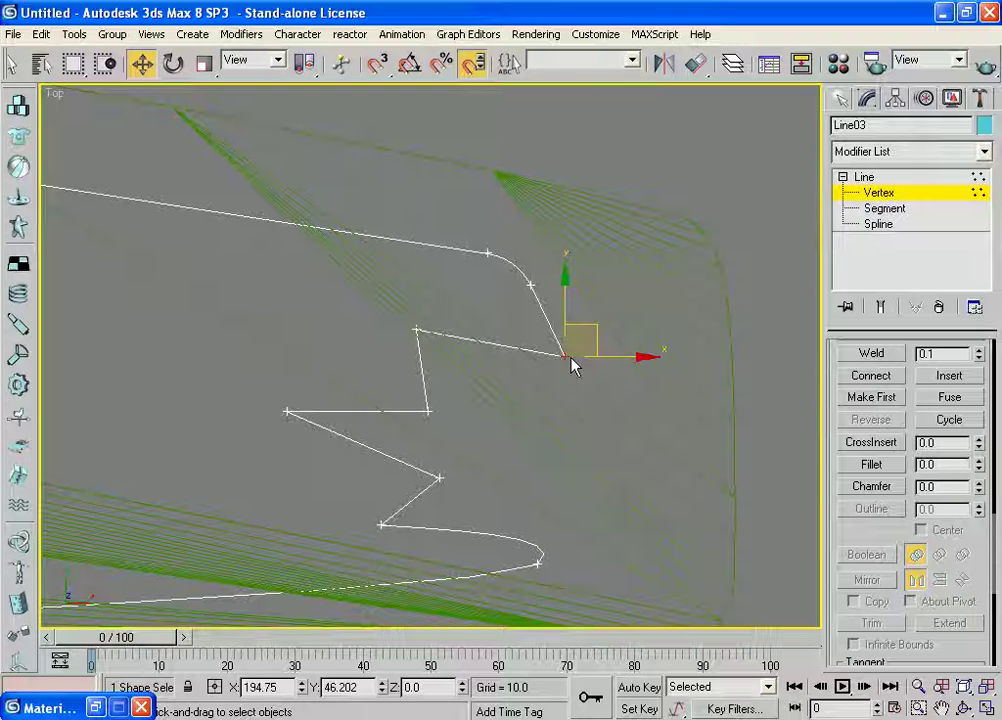
drag(578, 330, 558, 348)
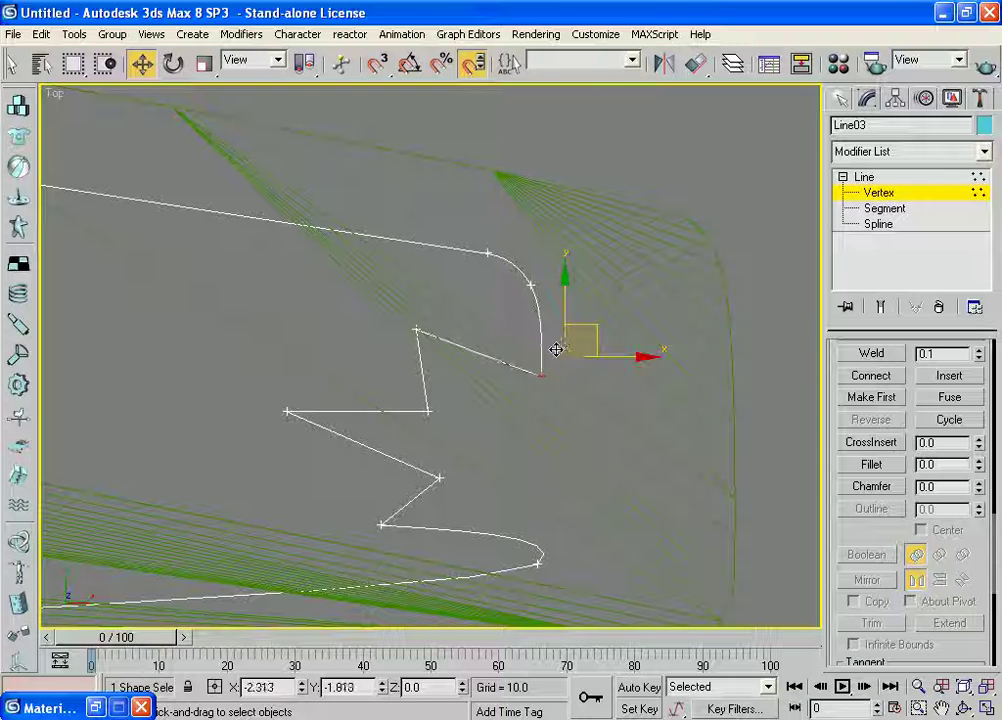
click(417, 331)
drag(441, 320, 442, 288)
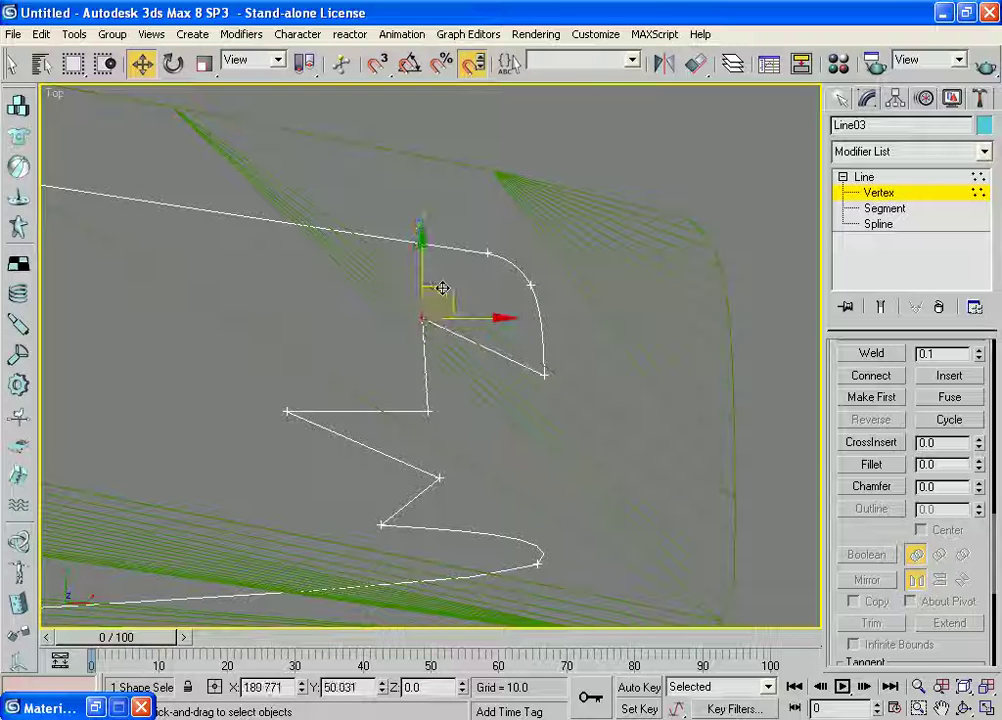
drag(421, 289, 407, 262)
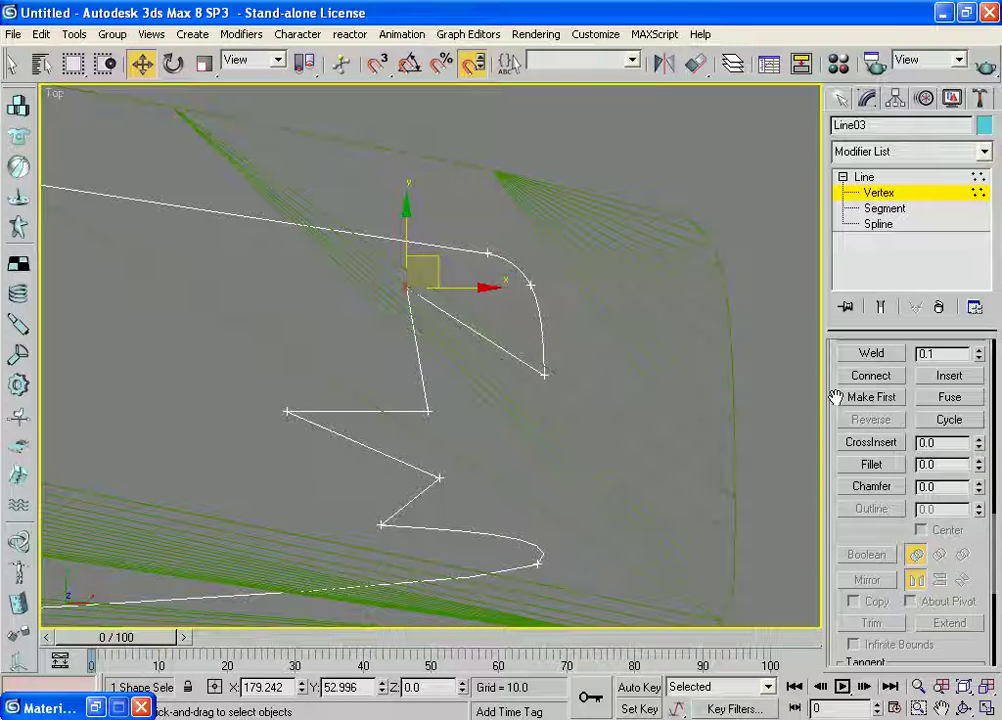
- Try Chamfer, undo it, and move the zigzag point up and left again
drag(835, 397, 876, 652)
click(848, 541)
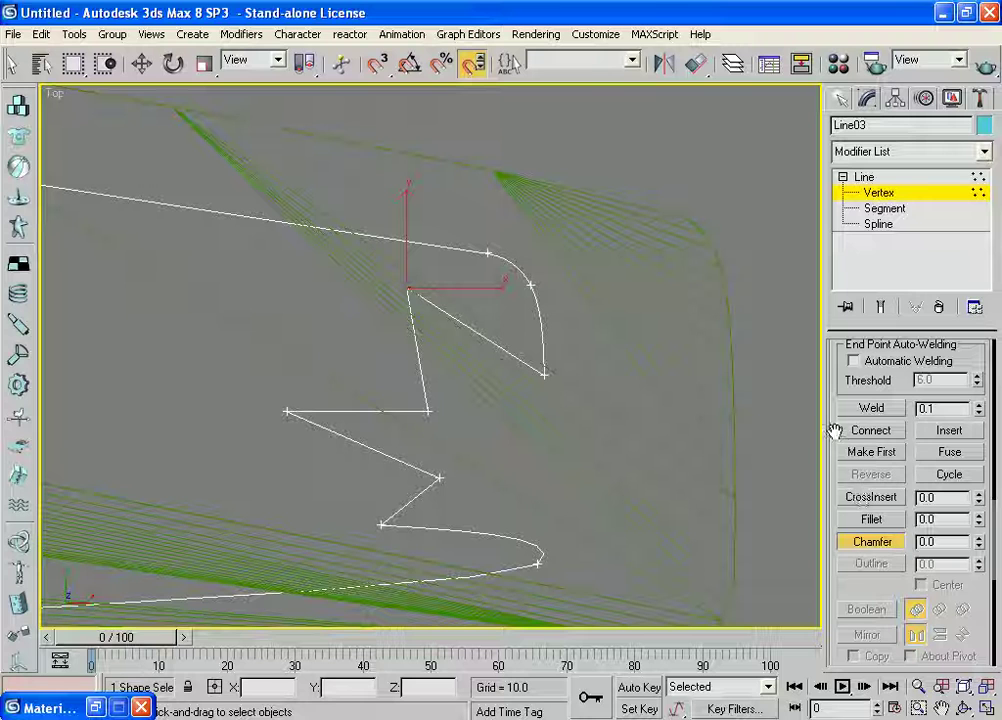
key(ctrl+z)
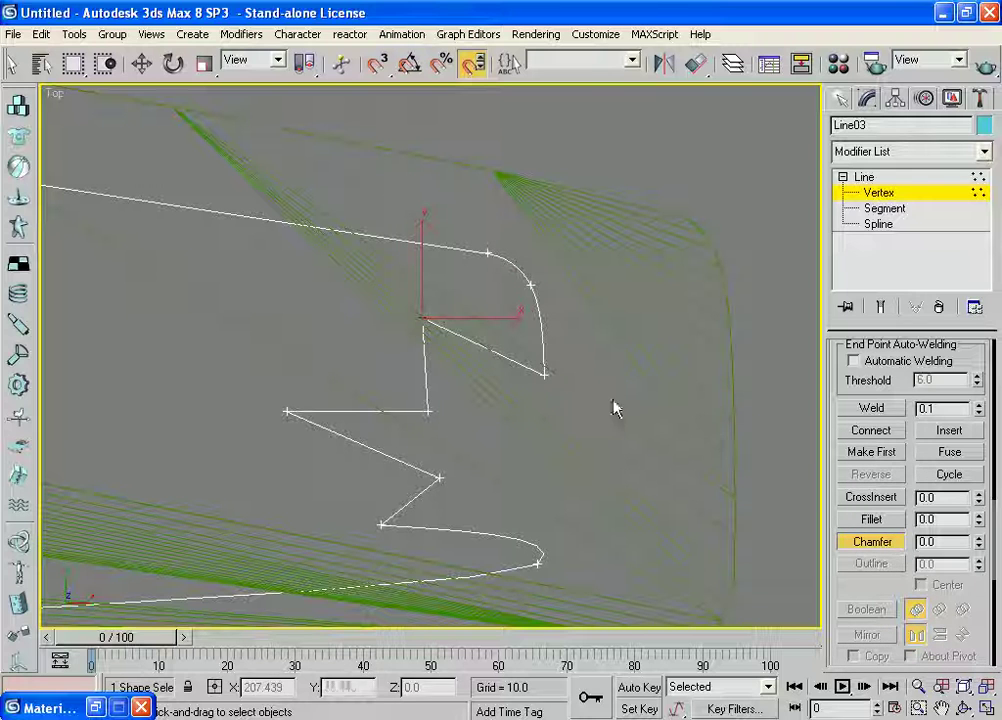
key(w)
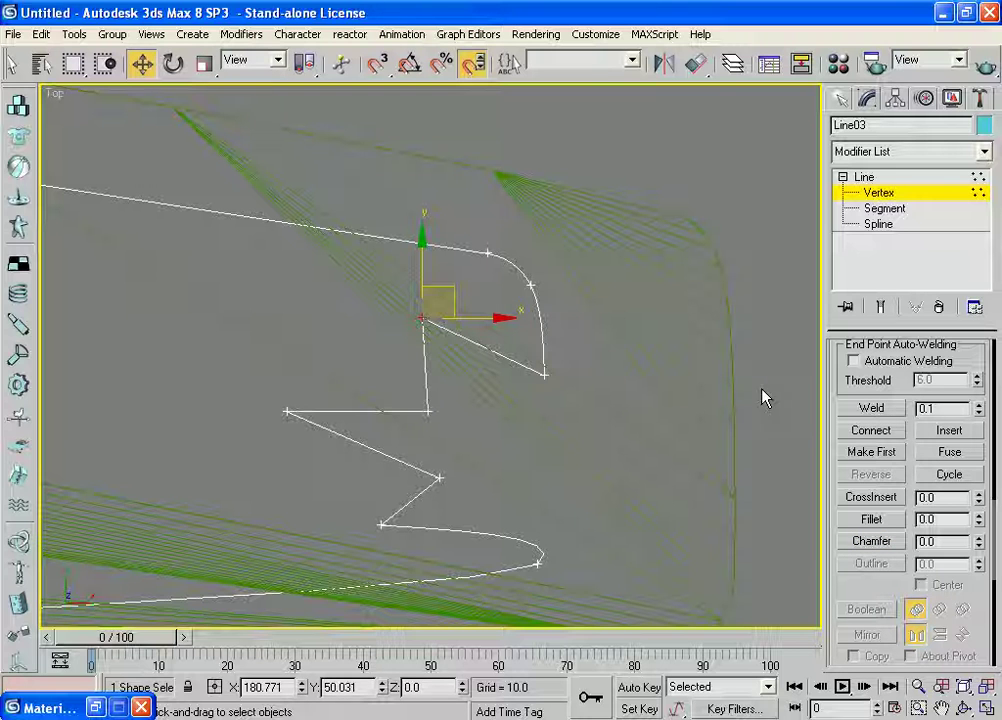
drag(432, 290, 398, 268)
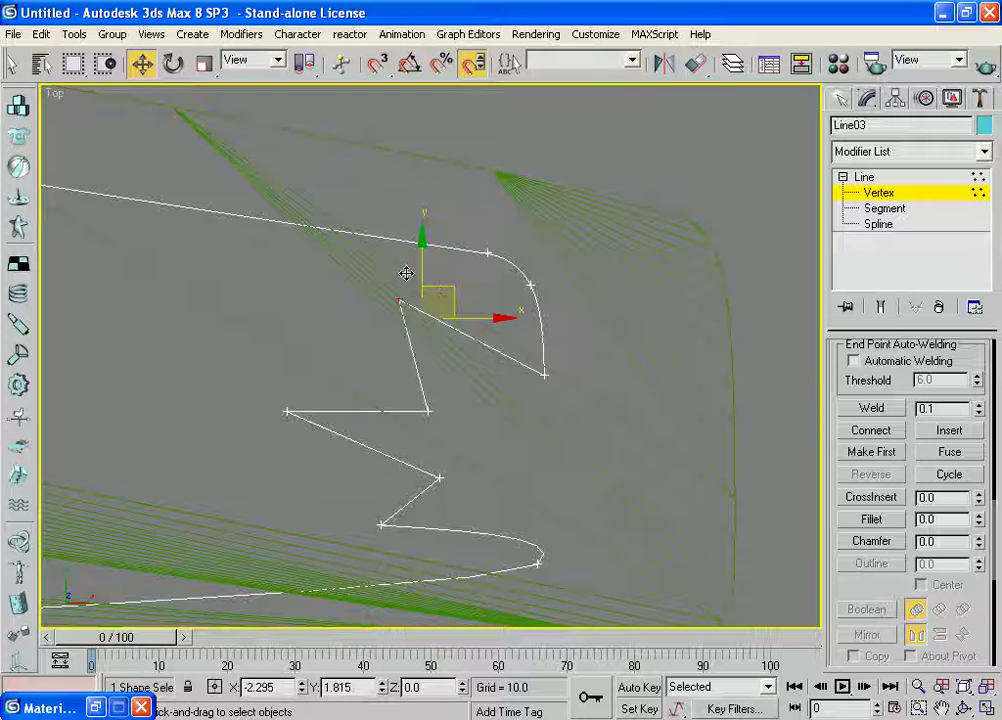
drag(832, 389, 853, 617)
- Refine a new point on the zigzag's diagonal segment and adjust its position
click(868, 451)
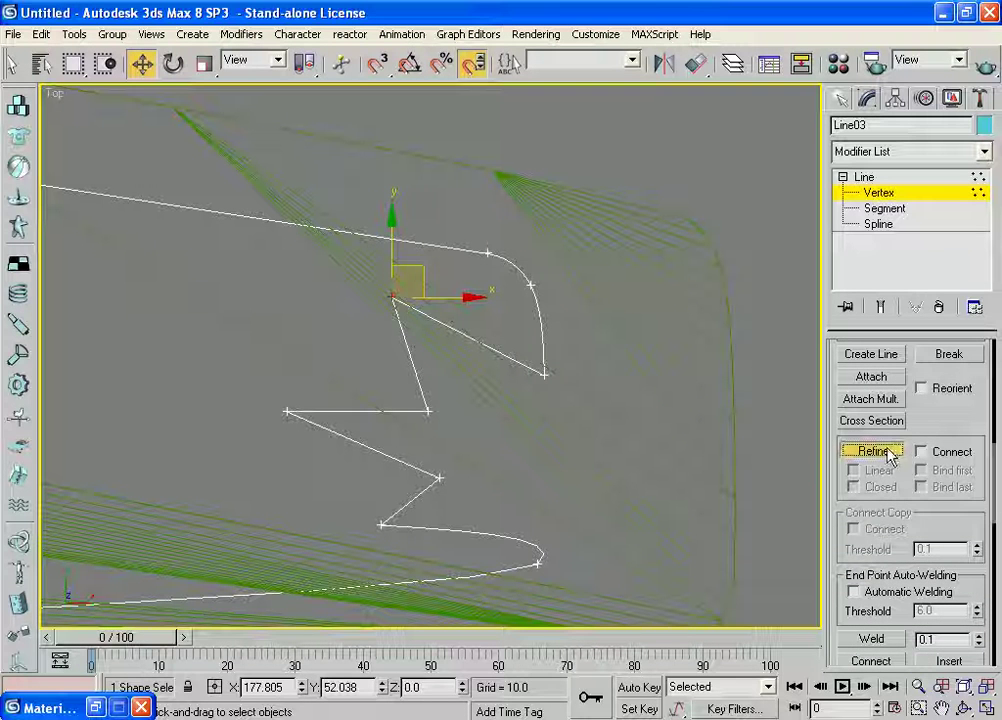
click(479, 343)
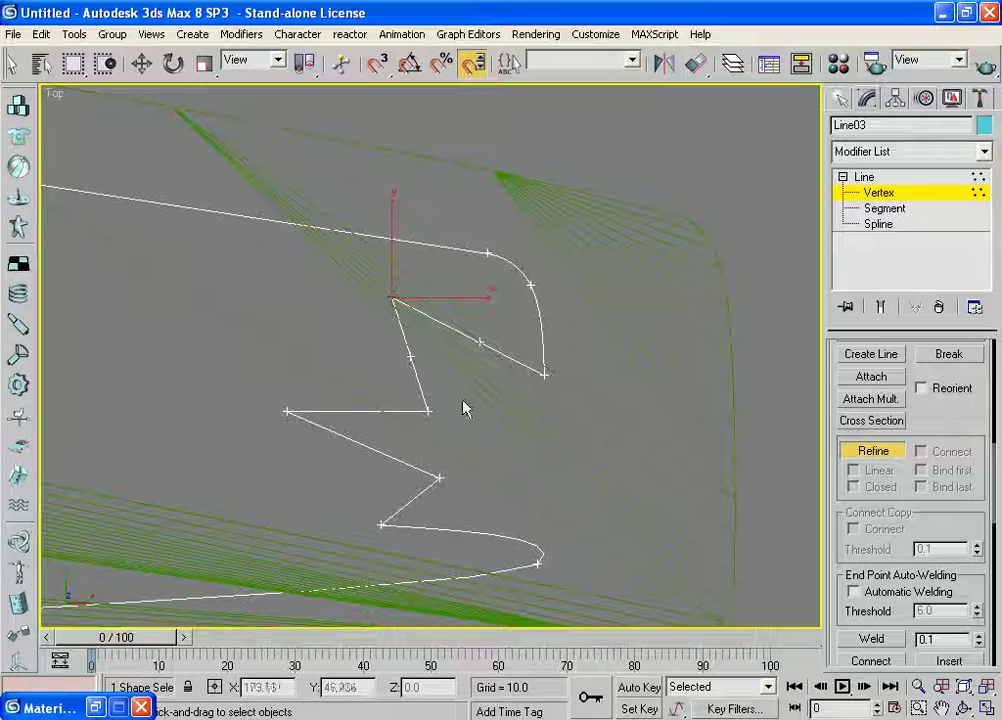
key(w)
click(480, 341)
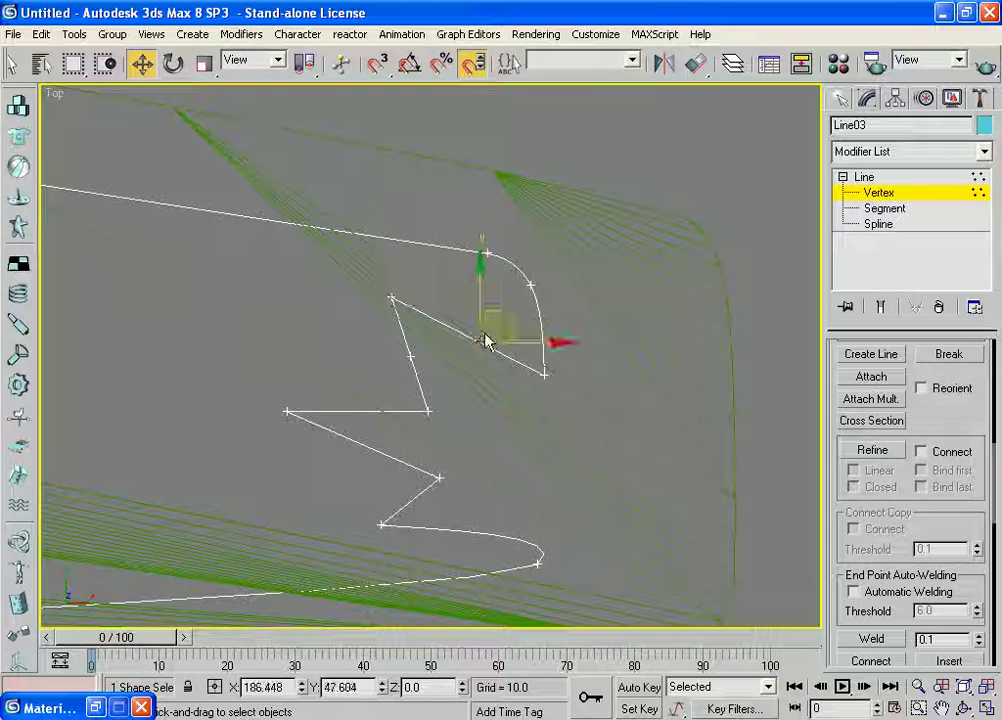
mouse_move(483, 297)
mouse_down()
mouse_move(475, 286)
mouse_move(474, 322)
mouse_up()
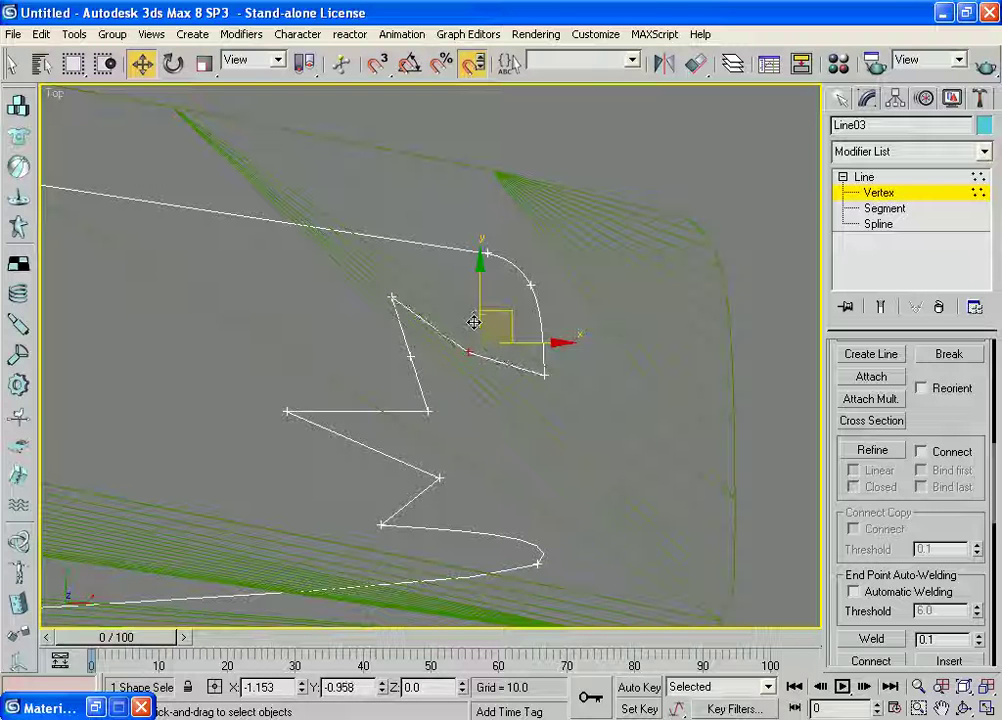
- Fillet the diagonal point slightly, nudge the top point, and shift the left-segment point left with a fillet of 5
click(467, 351)
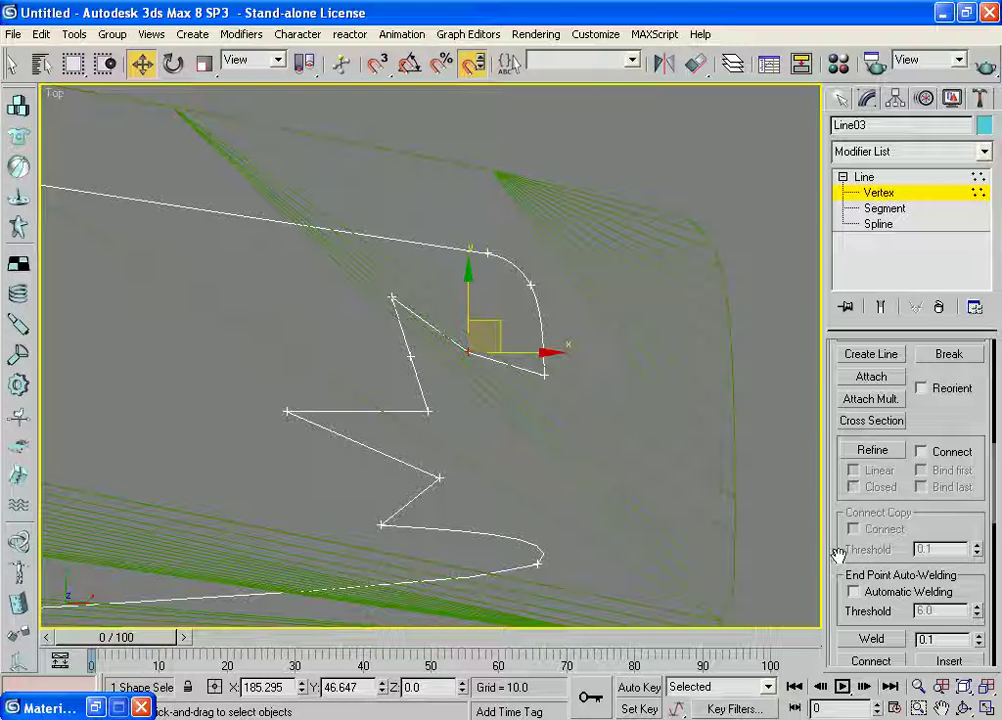
drag(838, 555, 835, 365)
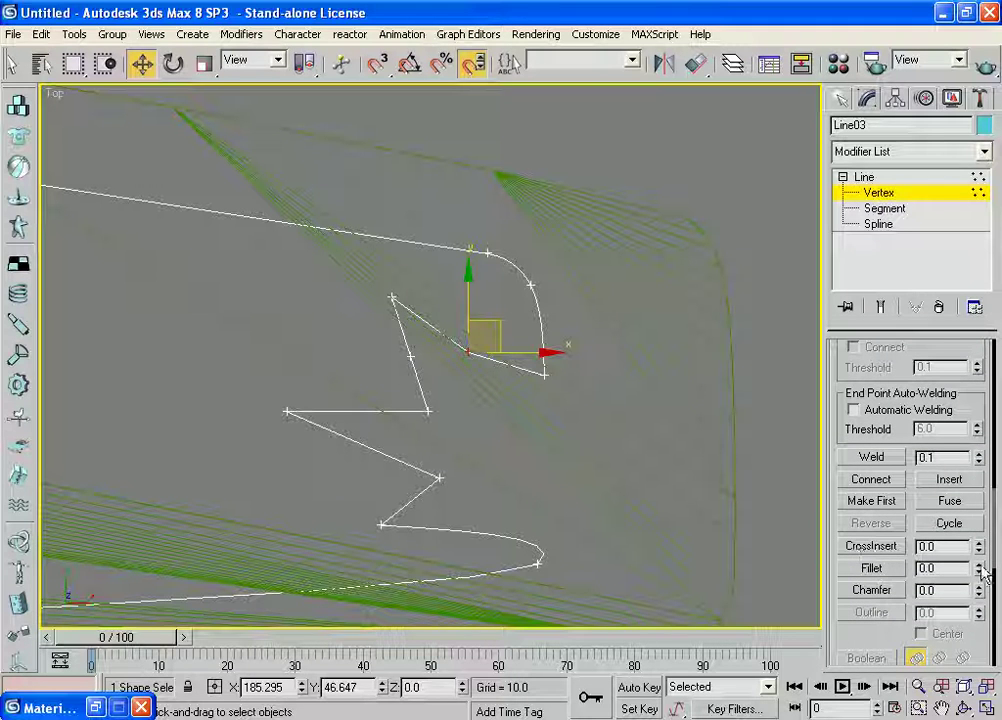
drag(985, 573, 983, 560)
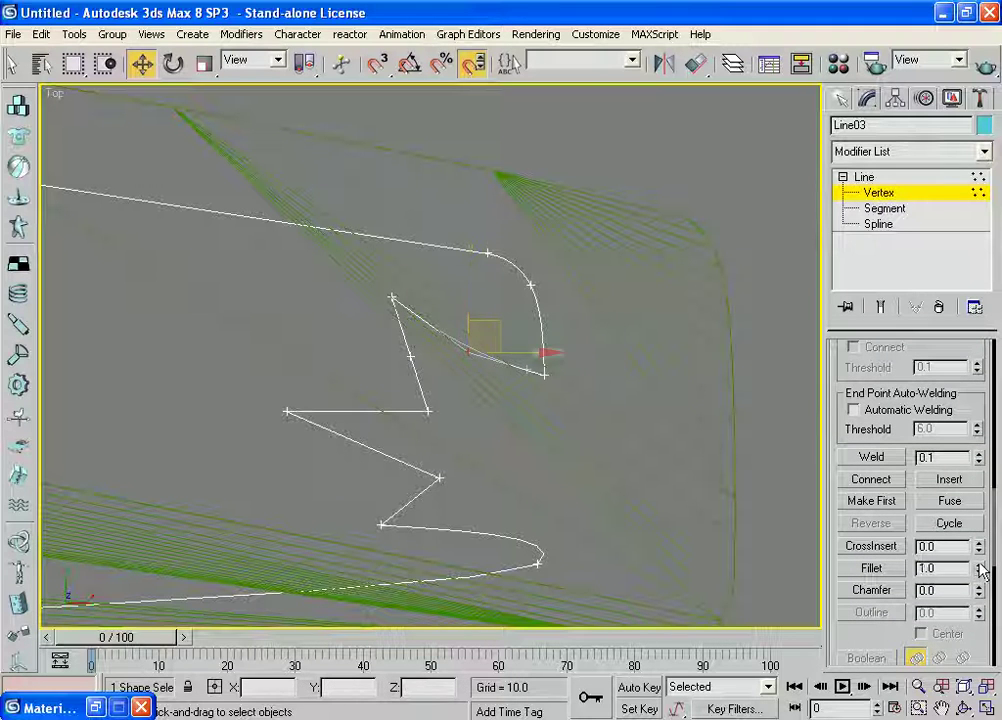
click(393, 297)
drag(398, 266, 392, 246)
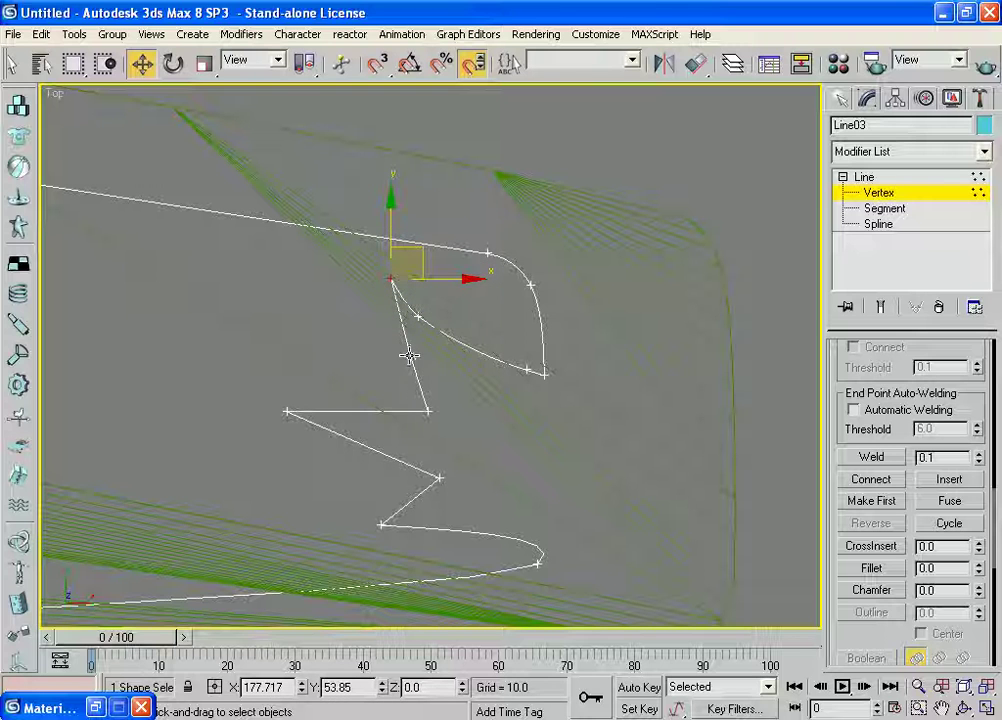
click(410, 356)
drag(448, 354, 397, 358)
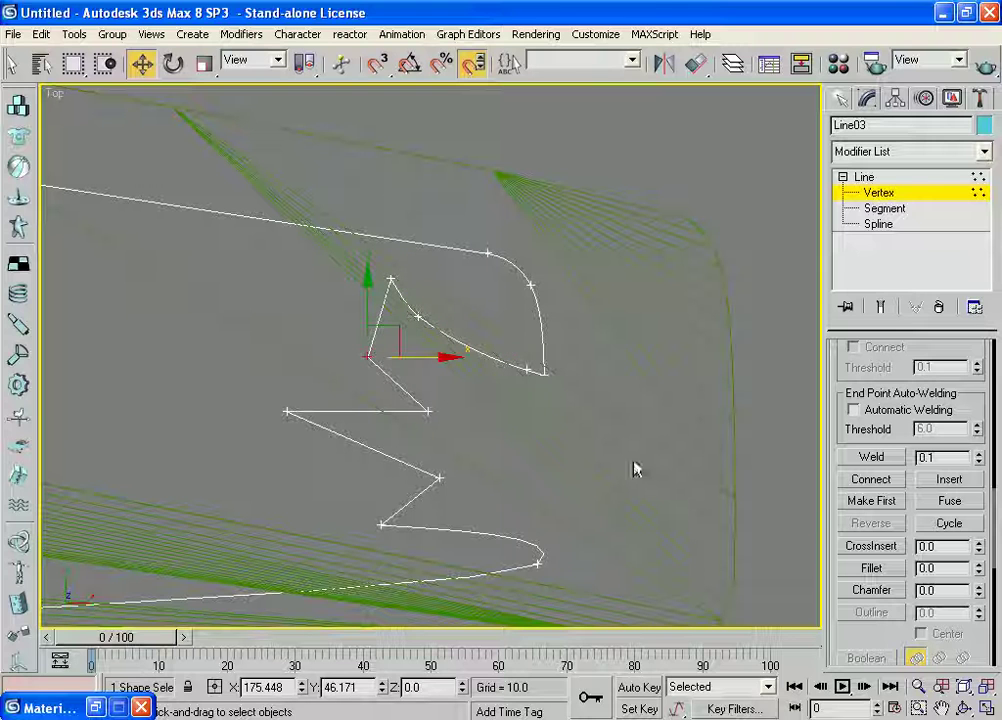
drag(979, 572, 977, 556)
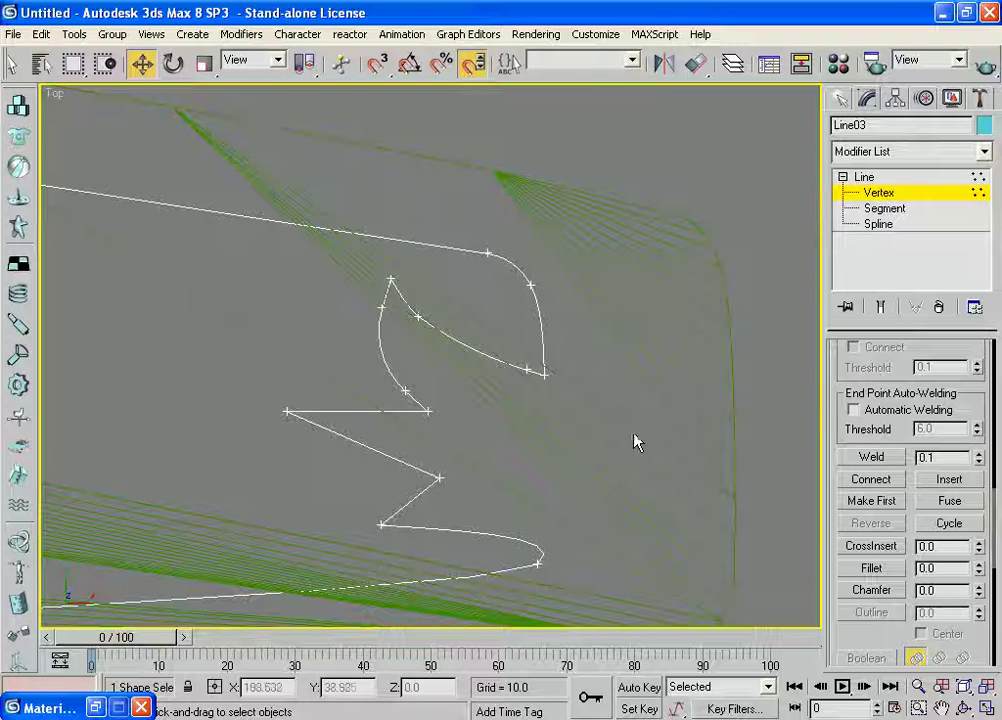
- Give the loop's tip a small fillet and move the leftmost zigzag point further left
click(544, 372)
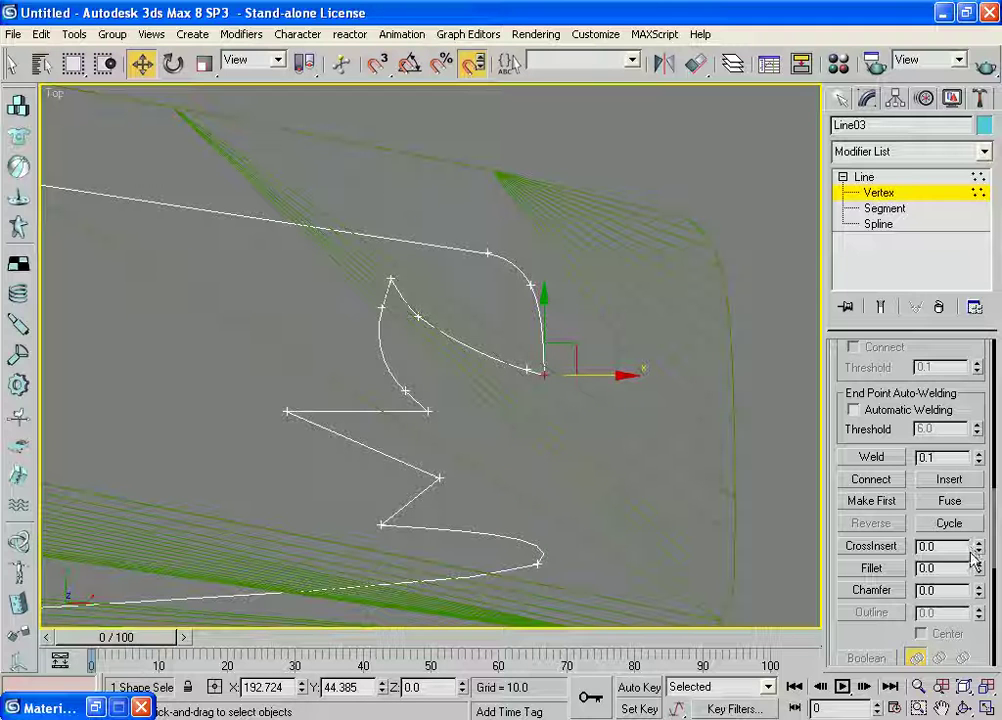
drag(979, 571, 979, 556)
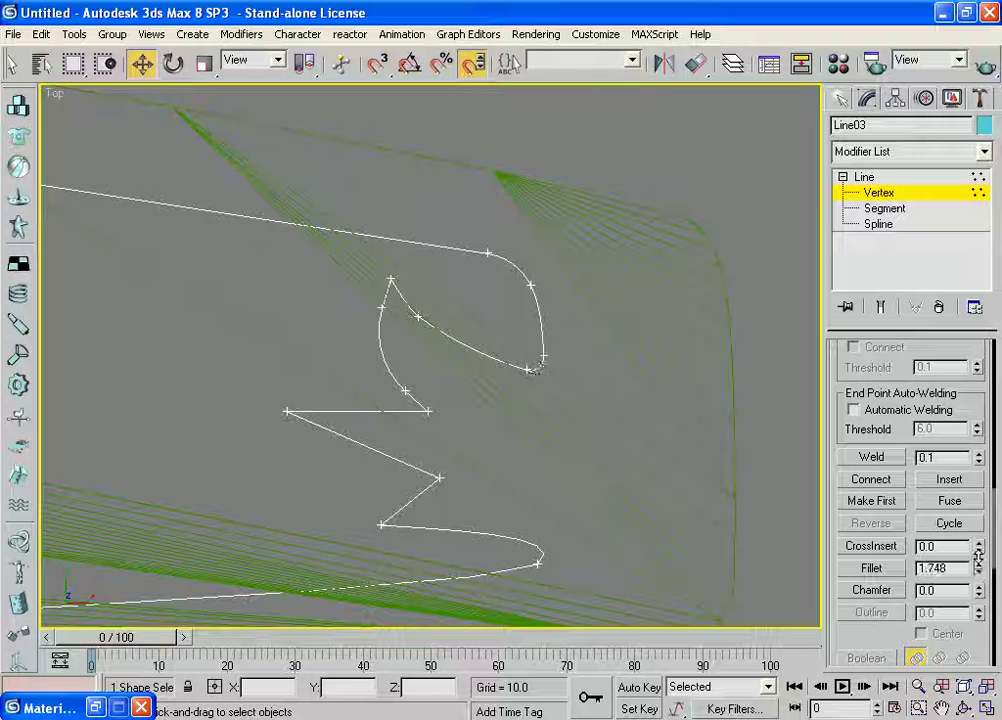
click(287, 411)
mouse_move(332, 409)
mouse_down()
mouse_move(303, 409)
mouse_move(256, 362)
mouse_up()
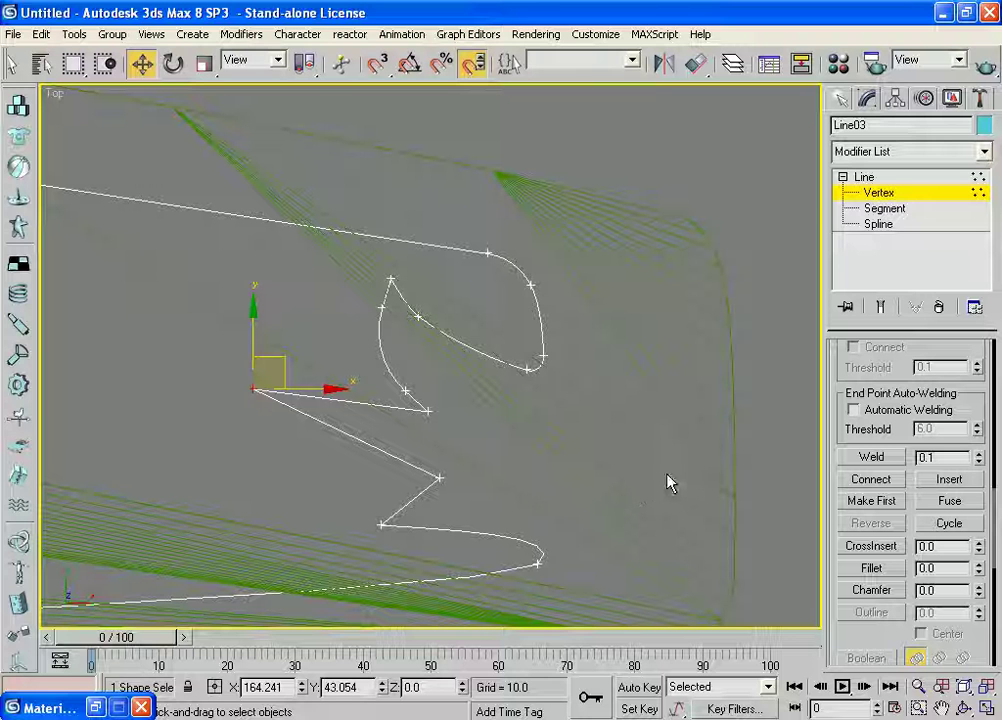
middle_drag(658, 474, 678, 423)
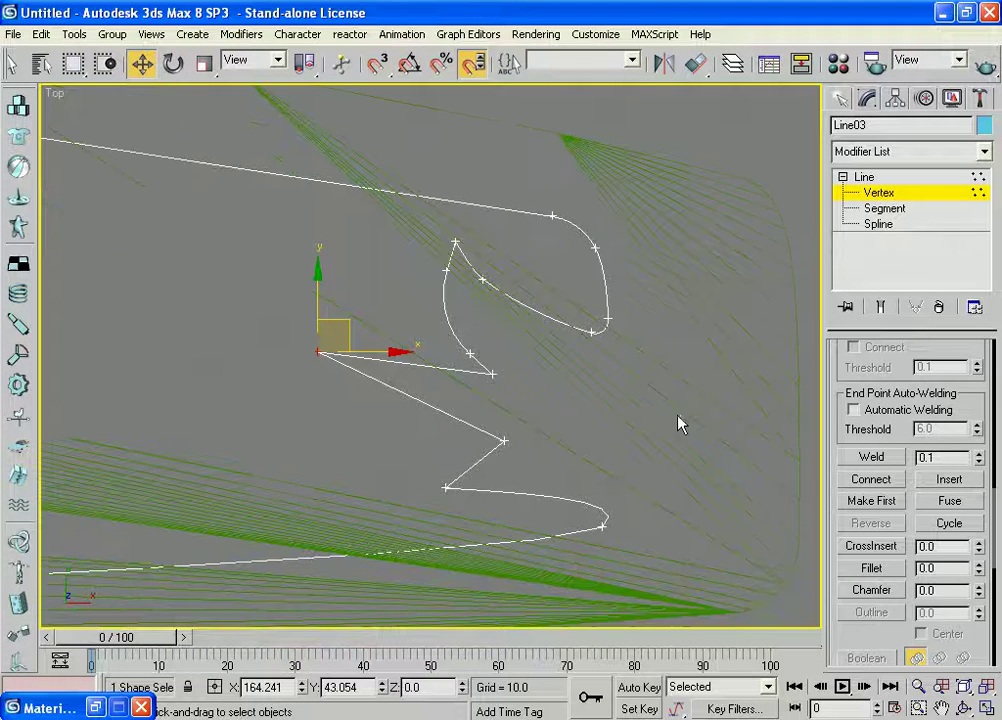
middle_drag(548, 407, 594, 411)
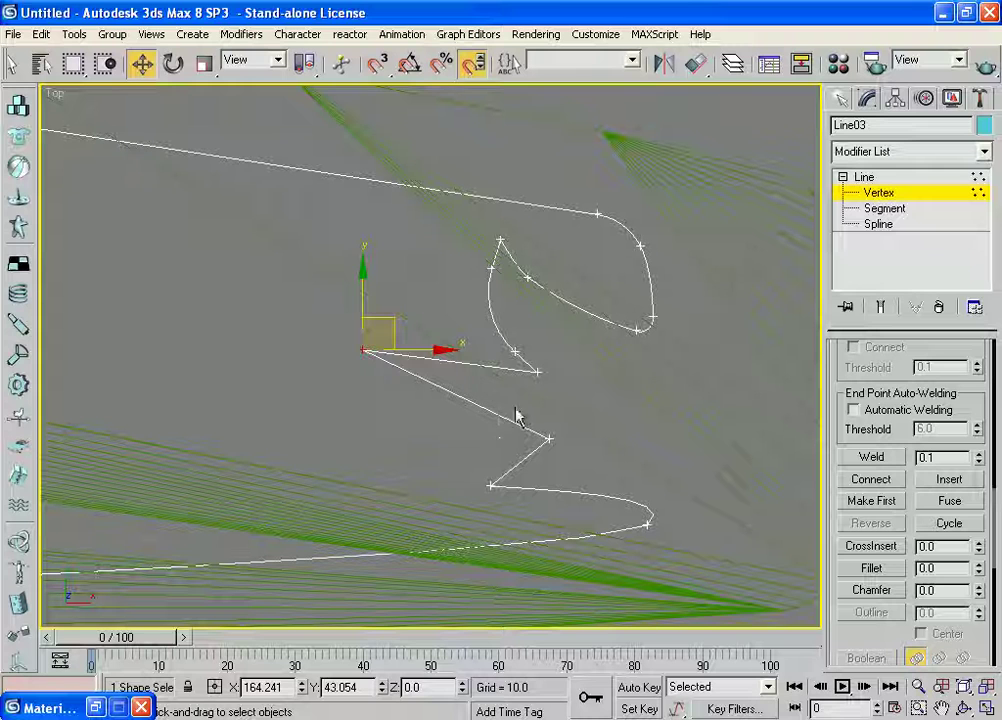
drag(372, 318, 358, 320)
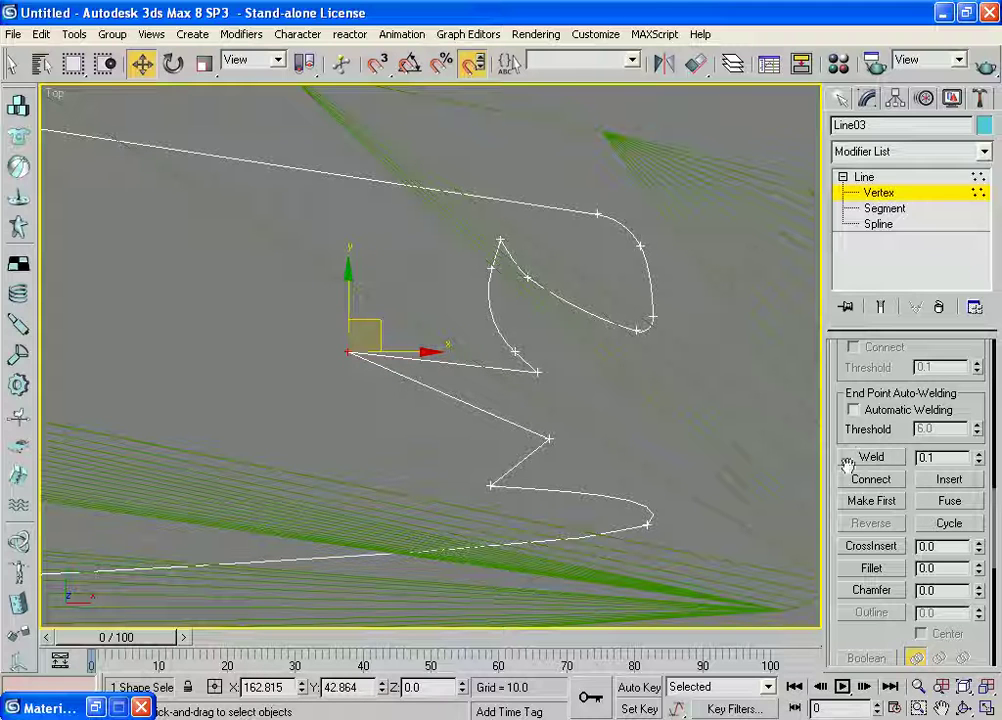
- Refine points on the upper and lower segments, pulling the lower one down-left to bend the spline
drag(835, 408, 875, 663)
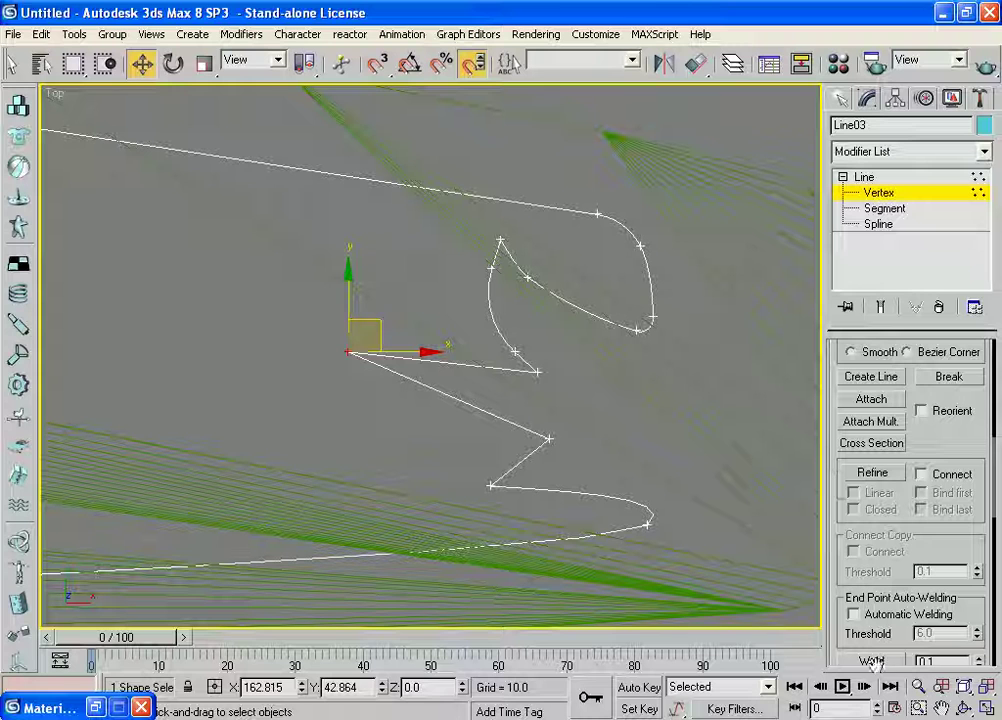
click(873, 473)
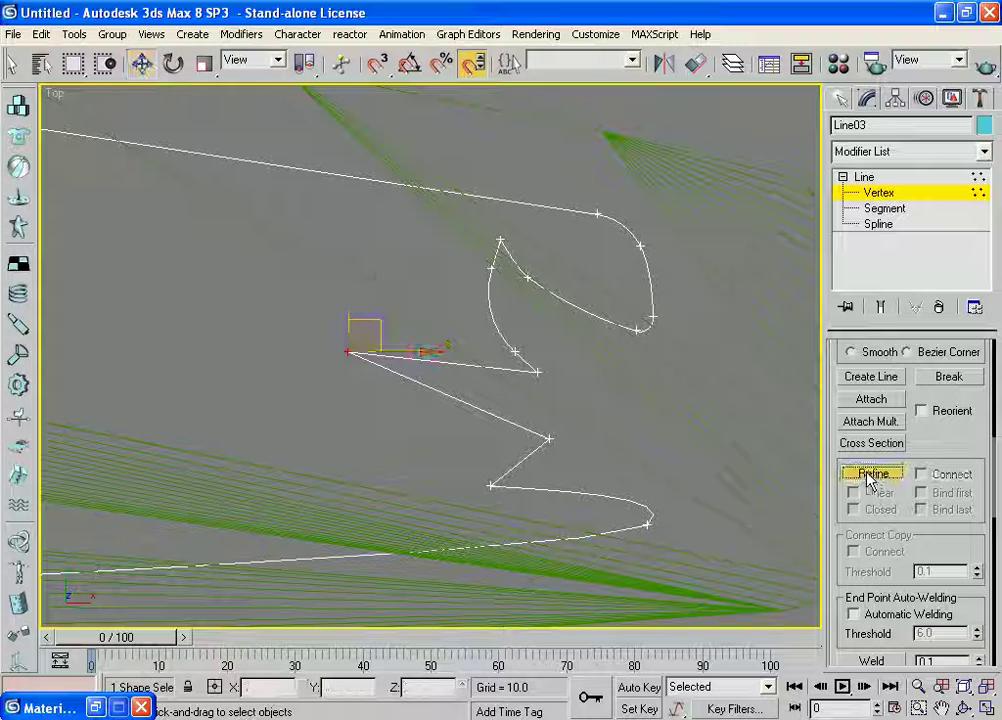
click(457, 365)
click(443, 392)
key(w)
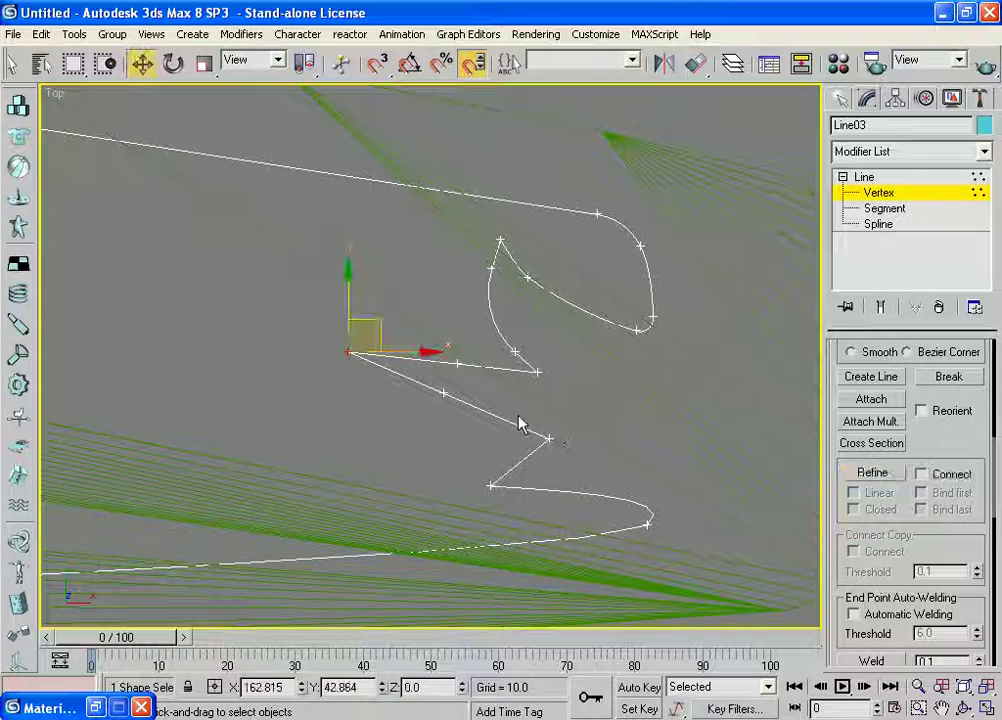
click(440, 391)
drag(457, 364, 452, 389)
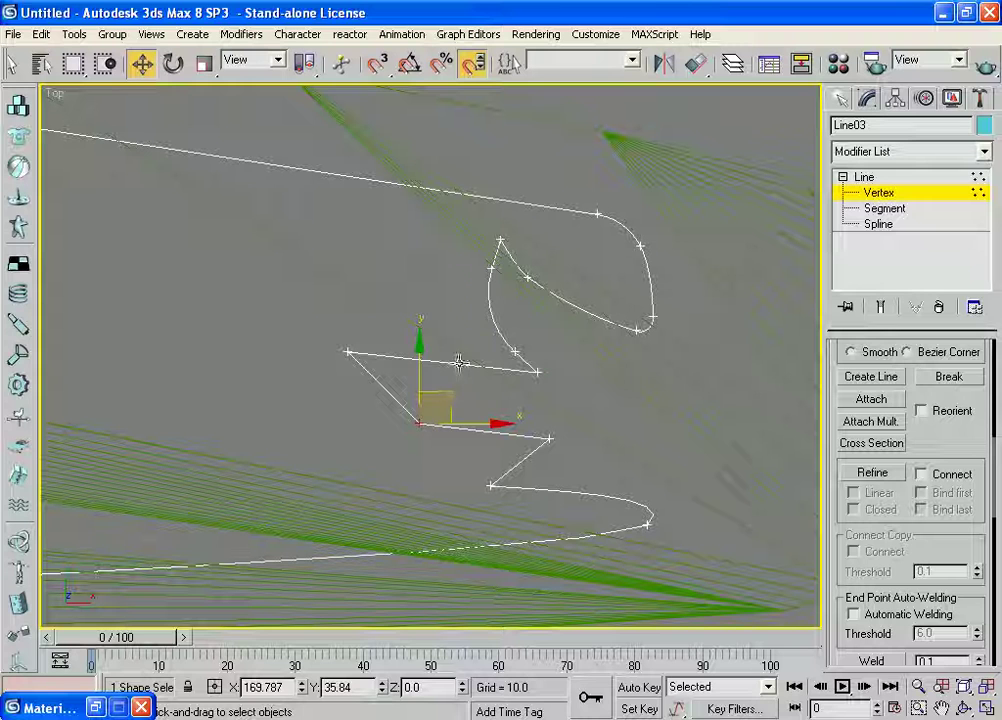
- Pull a corner vertex upward to peak the top edge, then clear the vertex selection
click(459, 362)
mouse_move(460, 358)
mouse_down()
mouse_move(459, 305)
mouse_move(444, 279)
mouse_up()
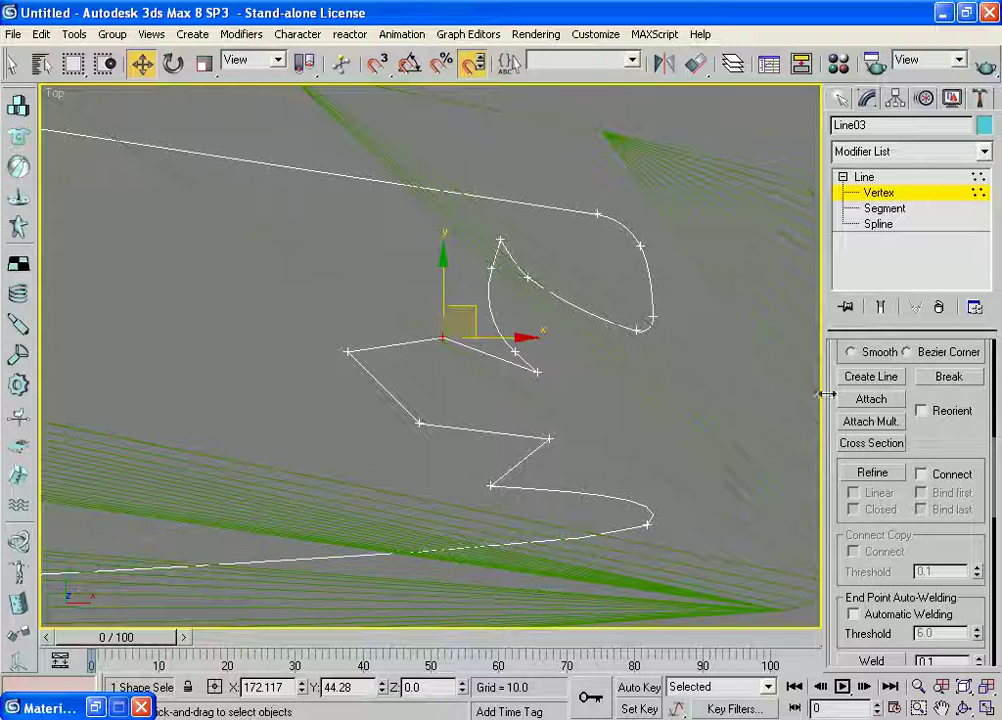
drag(831, 355, 832, 577)
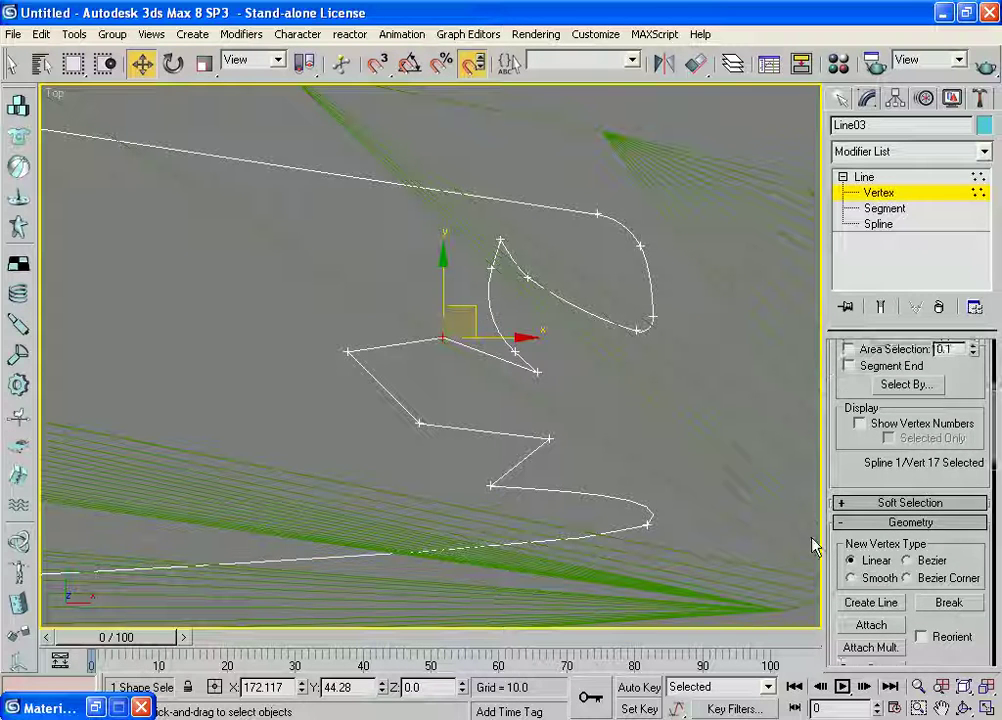
click(816, 543)
scroll(829, 459, down, 3)
- Fillet Line03's upper zigzag vertex and lower-left corner vertex to about 5 and 7
scroll(829, 470, down, 1)
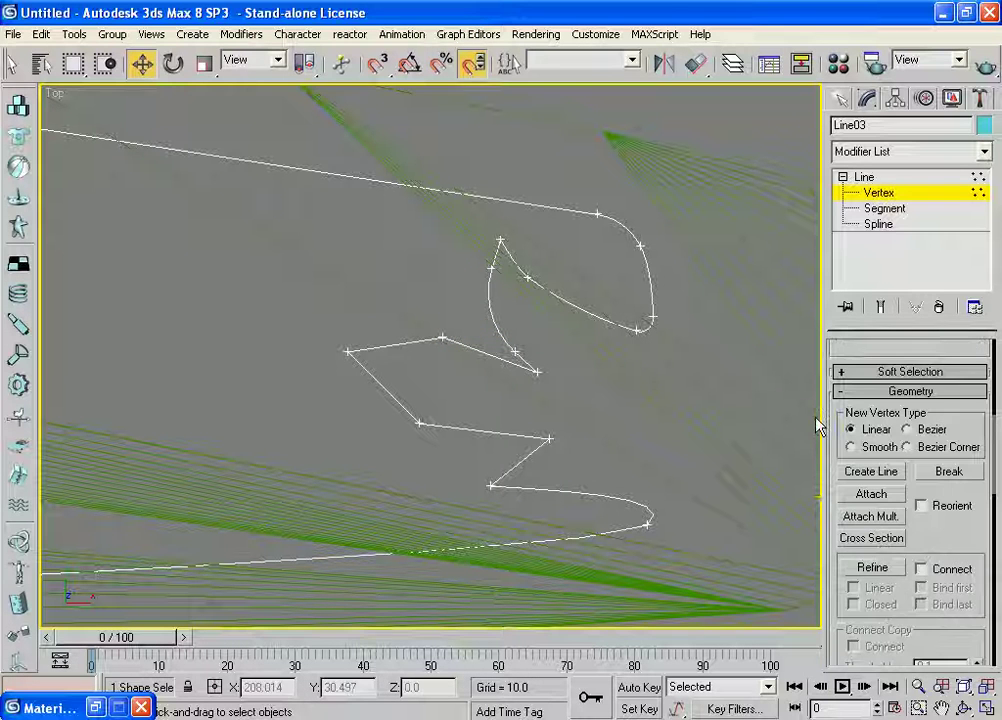
drag(830, 538, 836, 376)
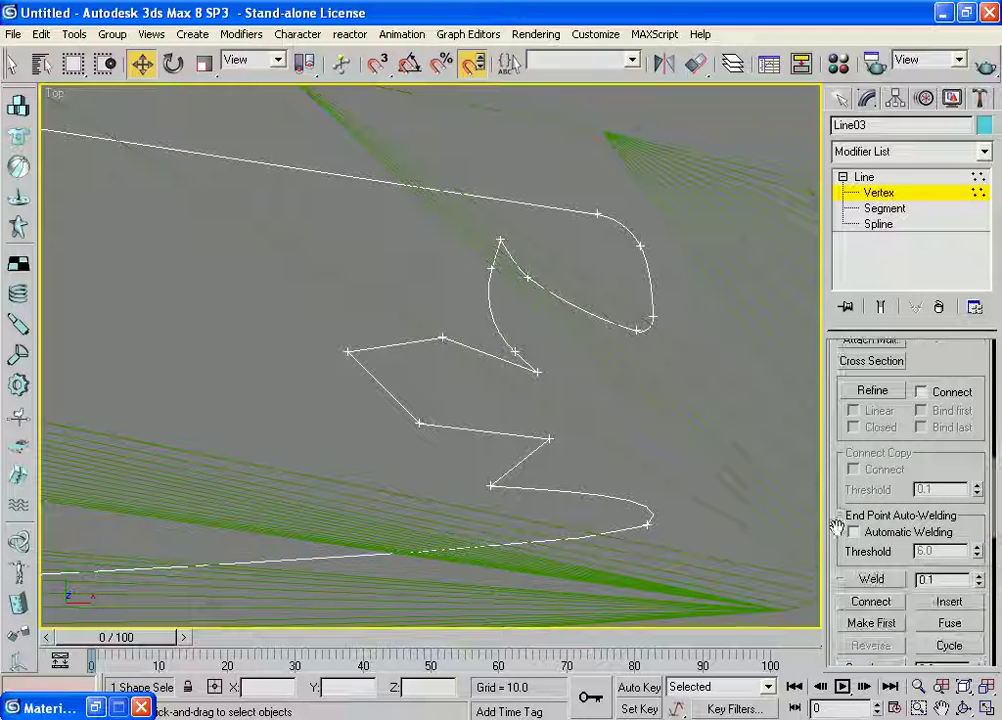
drag(836, 537, 846, 392)
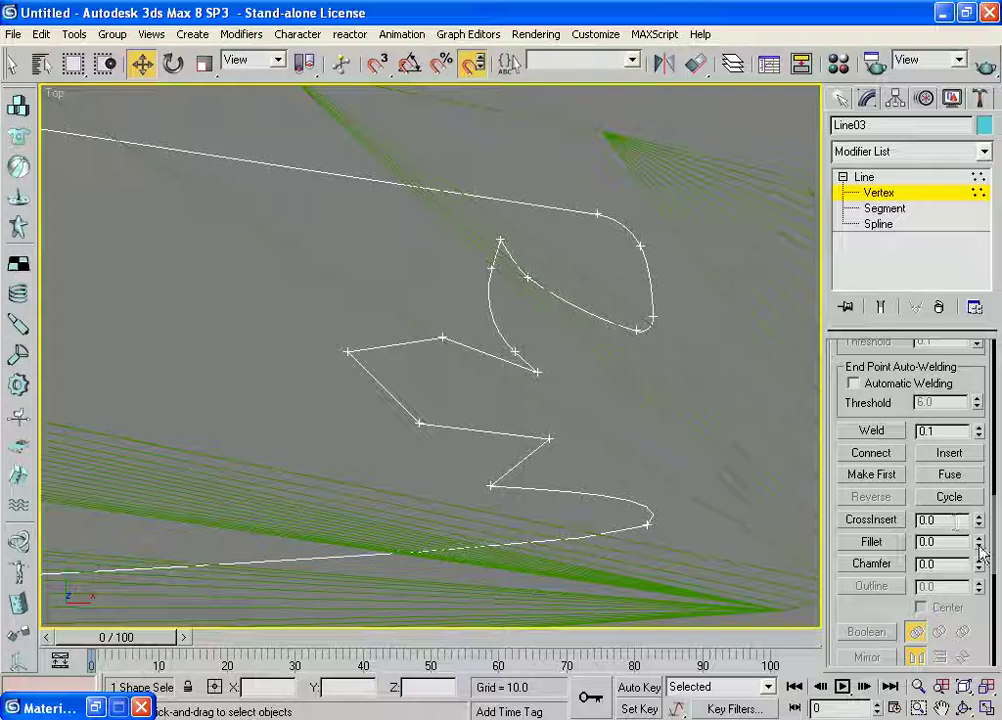
click(442, 336)
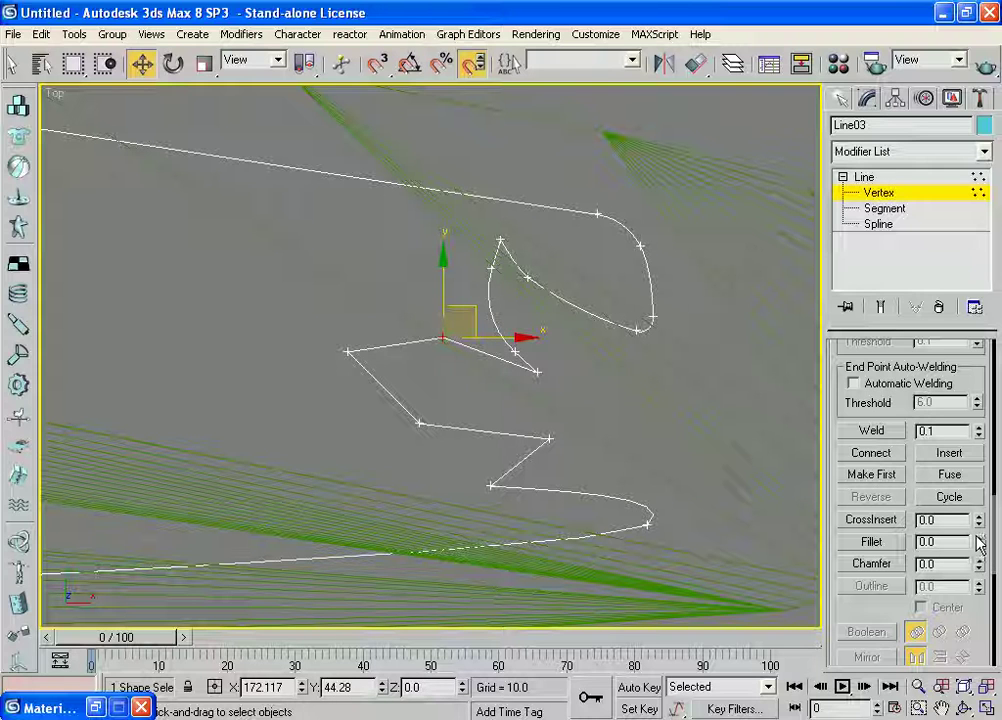
drag(978, 541, 978, 525)
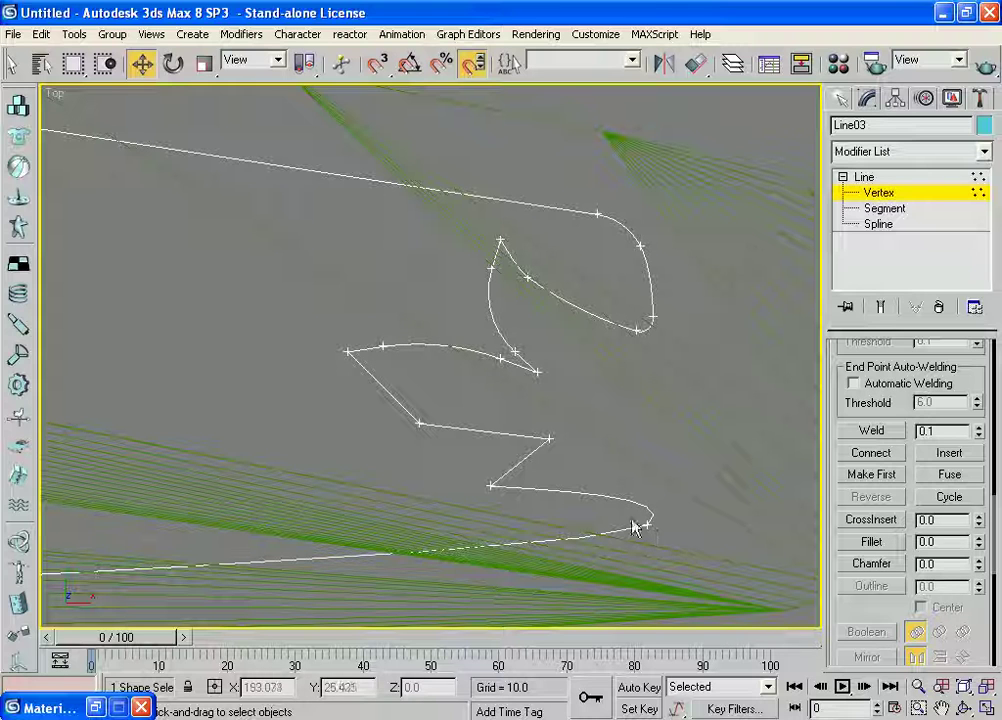
click(418, 424)
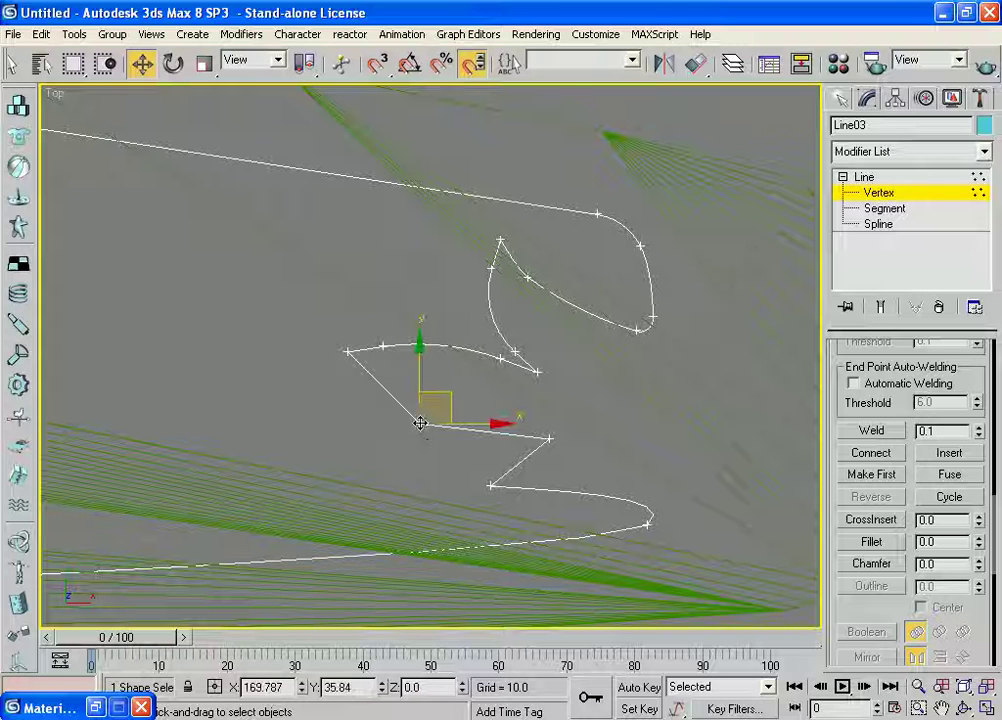
drag(978, 548, 978, 531)
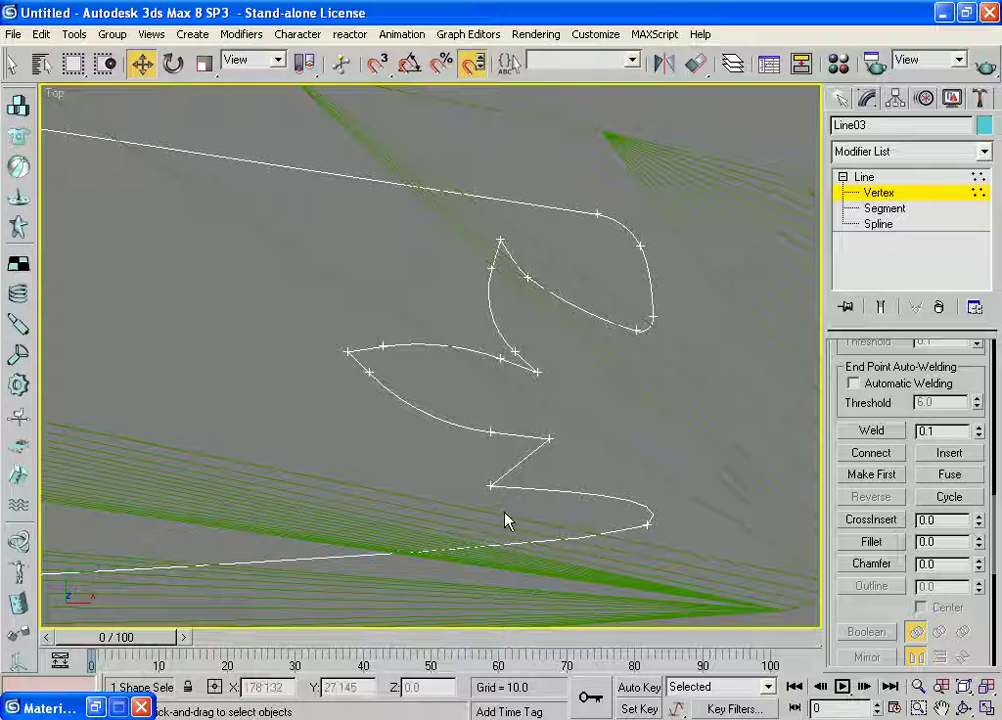
- Move the bottom-left zigzag vertex left and shift the bottom-right end vertex to reshape the base
click(487, 486)
mouse_move(515, 486)
mouse_down()
mouse_move(432, 496)
mouse_move(455, 499)
mouse_up()
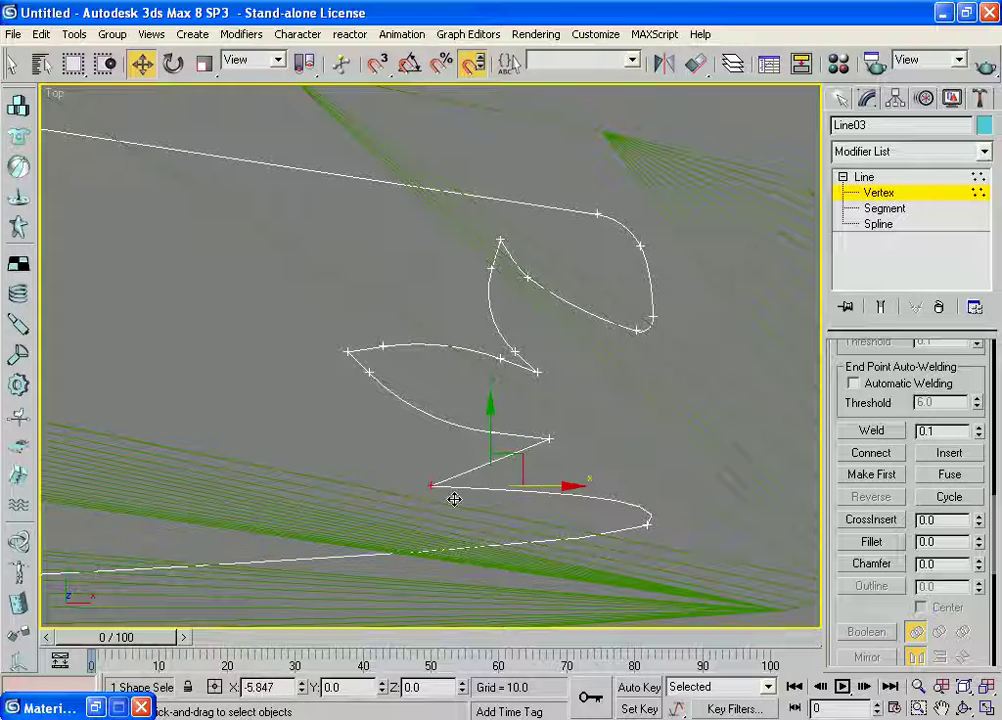
click(648, 525)
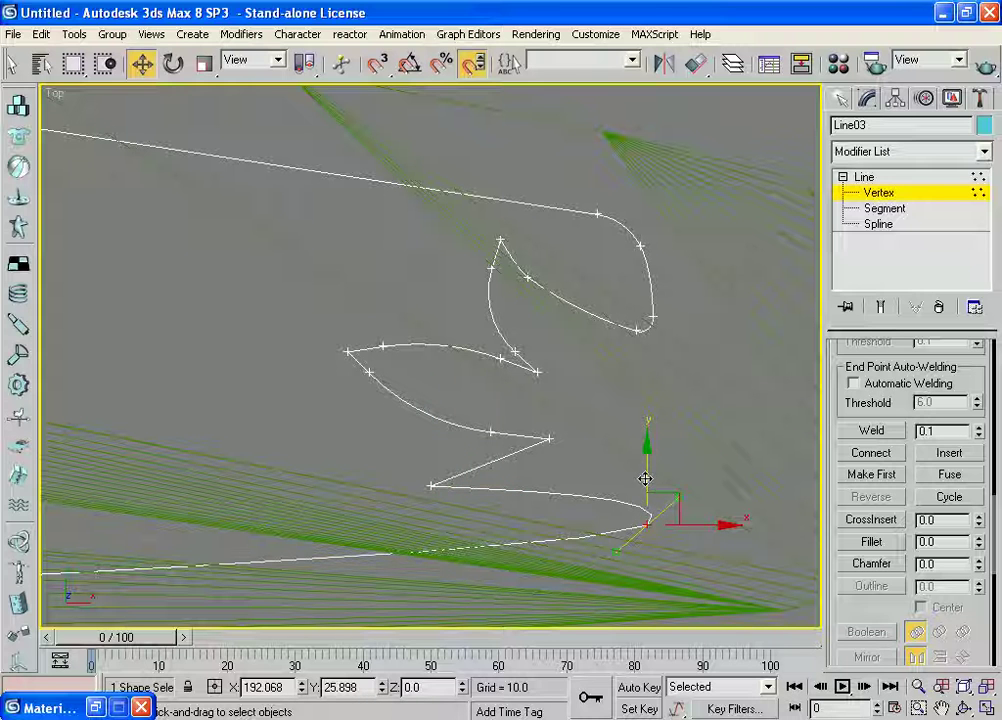
drag(677, 503, 664, 484)
scroll(643, 448, down, 2)
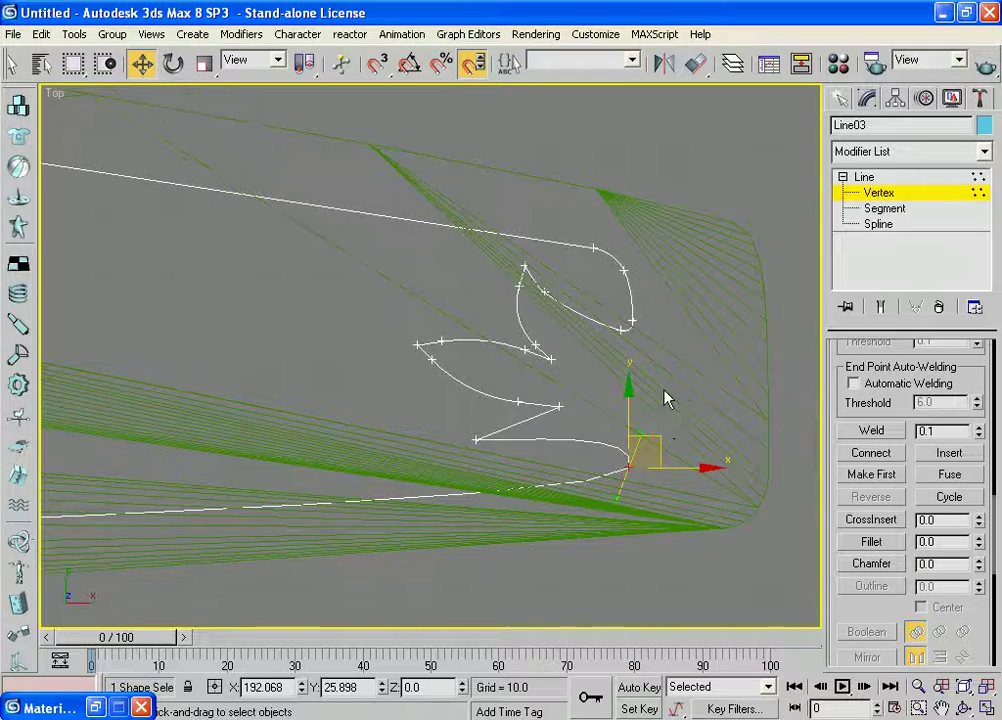
- Refine a new vertex onto Line03's lower diagonal and adjust it and the lower-segment vertex
scroll(667, 398, up, 3)
middle_drag(697, 414, 564, 313)
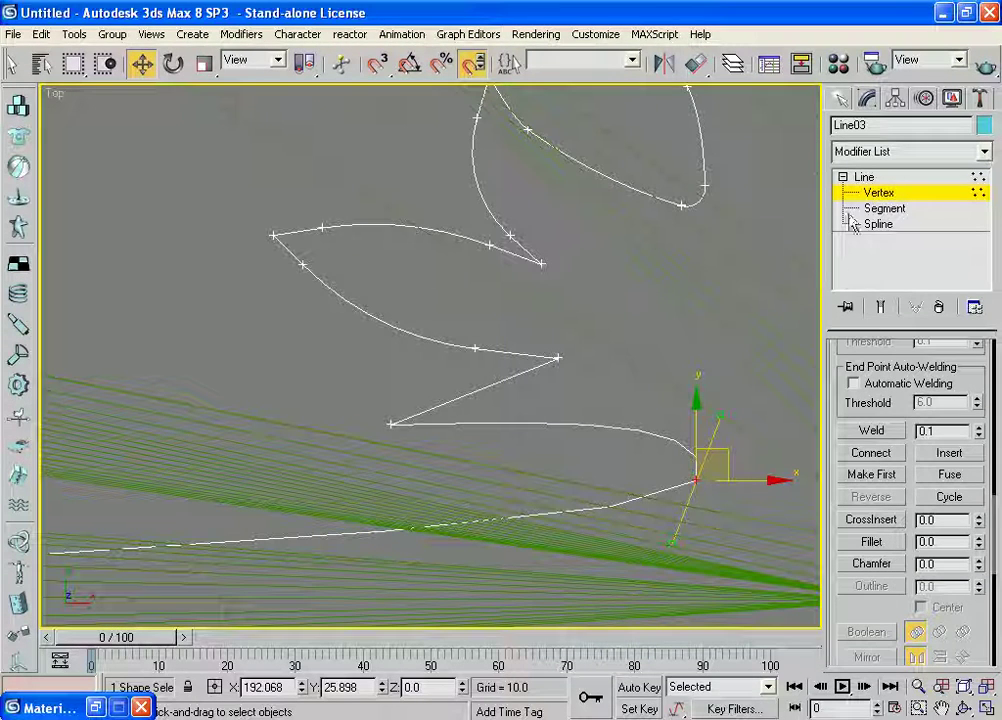
click(884, 194)
click(884, 194)
drag(832, 398, 830, 553)
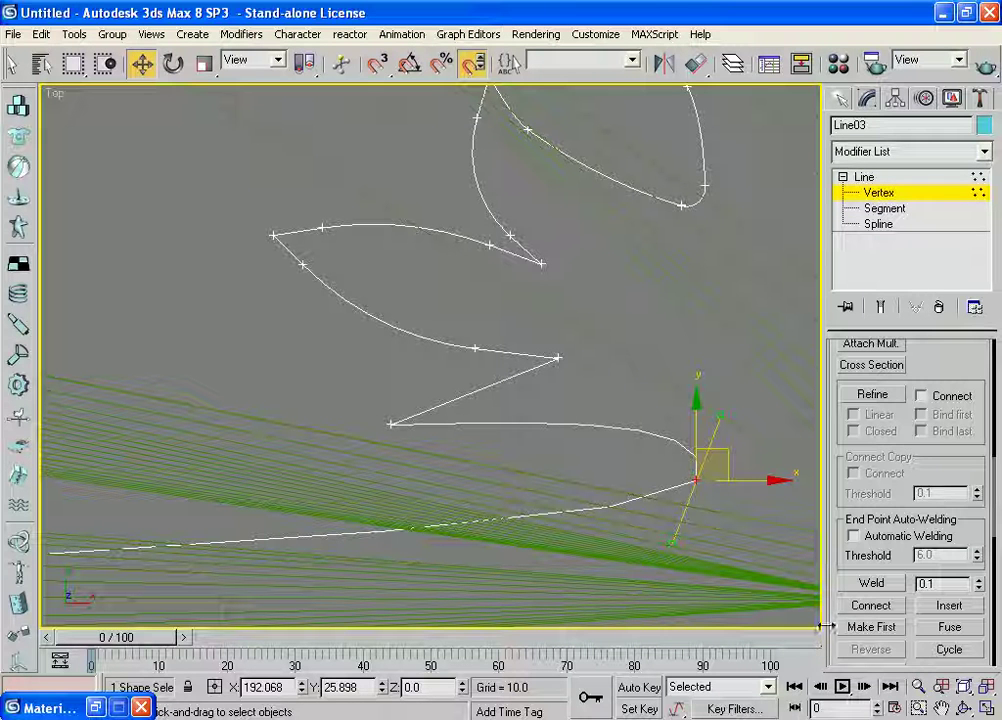
click(862, 399)
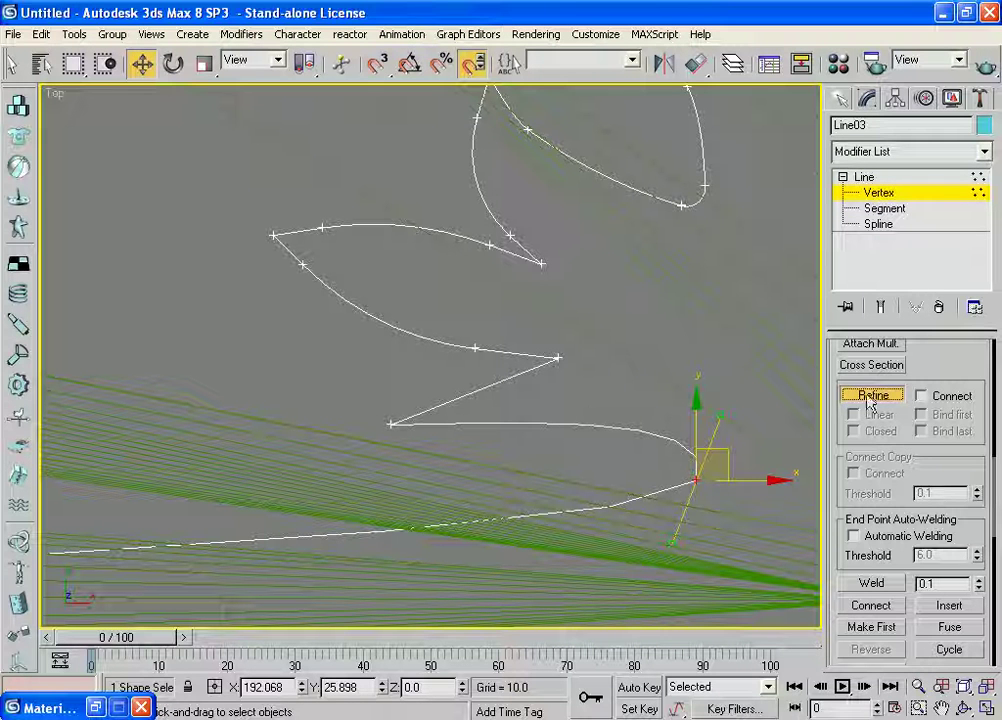
click(486, 387)
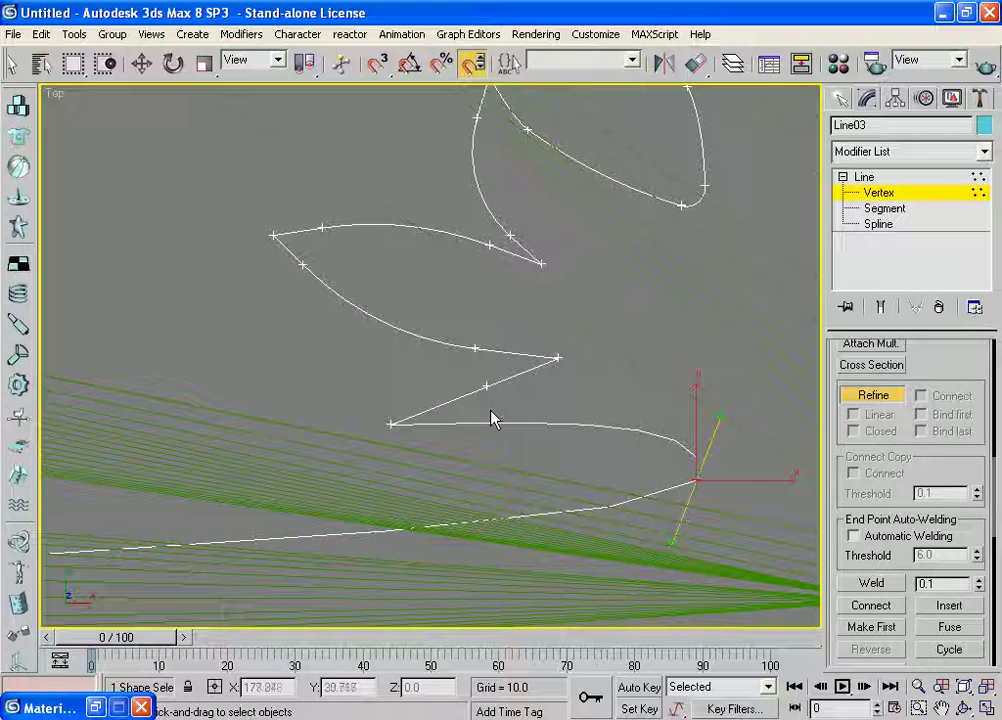
key(w)
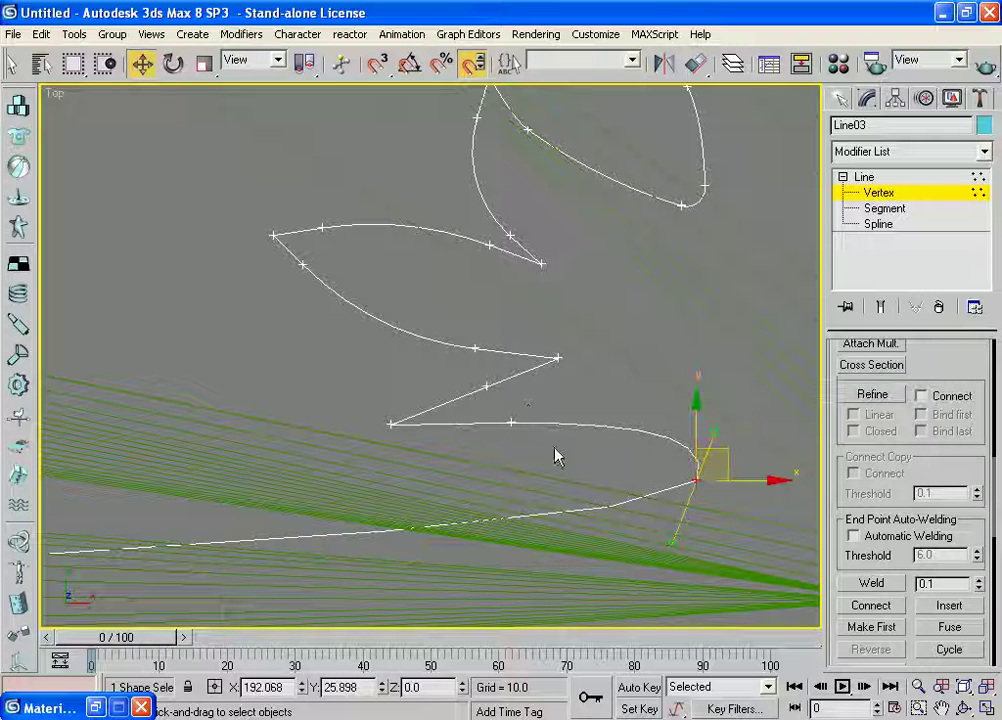
click(512, 425)
drag(512, 389, 511, 430)
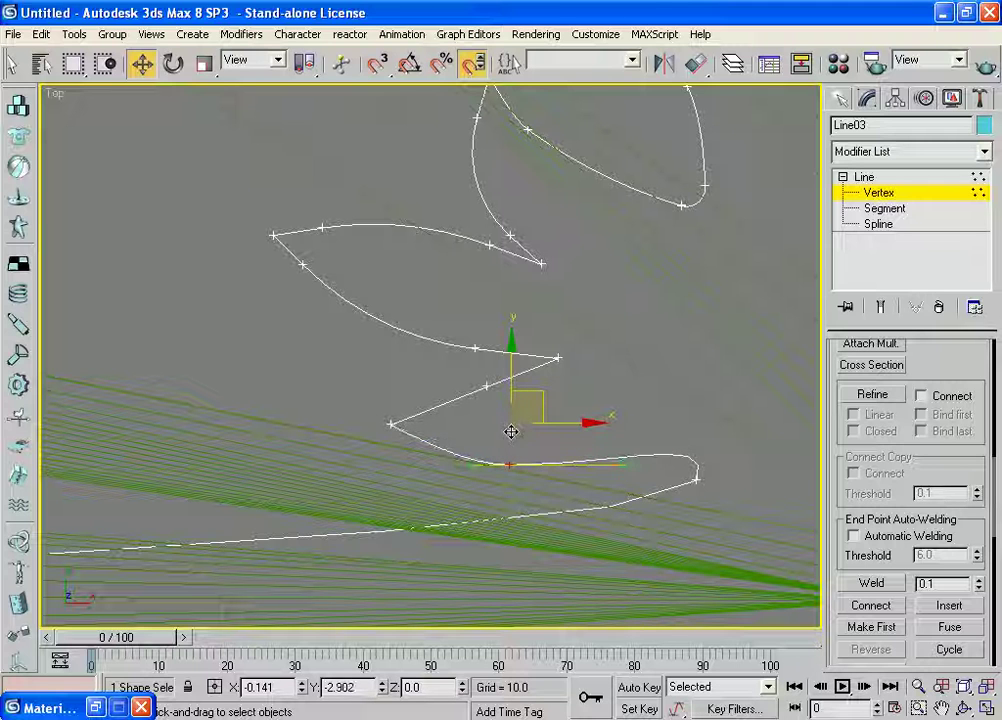
click(486, 384)
drag(487, 381, 487, 353)
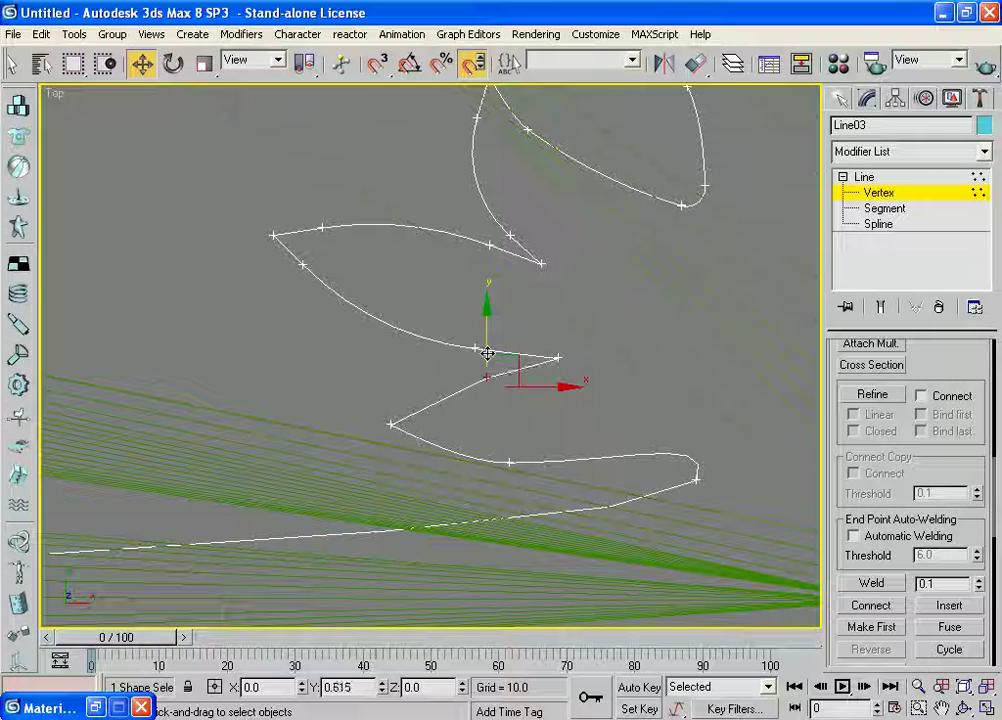
- Fillet the selected corners by 3.0 and the bottom-curve vertex by 4.0
drag(834, 605, 834, 440)
drag(979, 531, 979, 524)
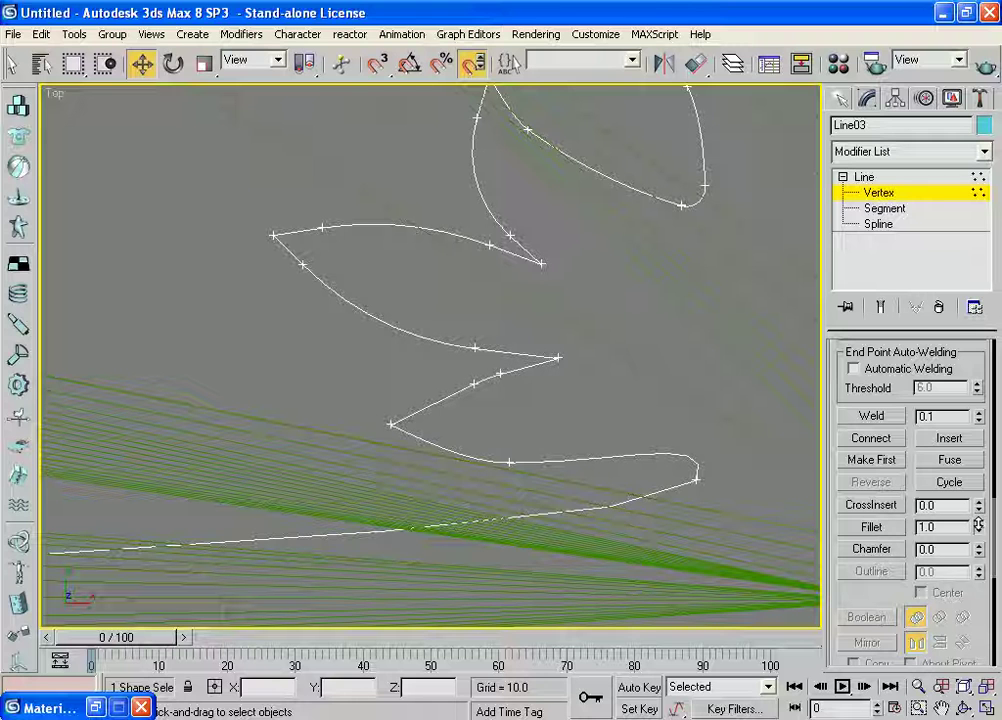
click(510, 464)
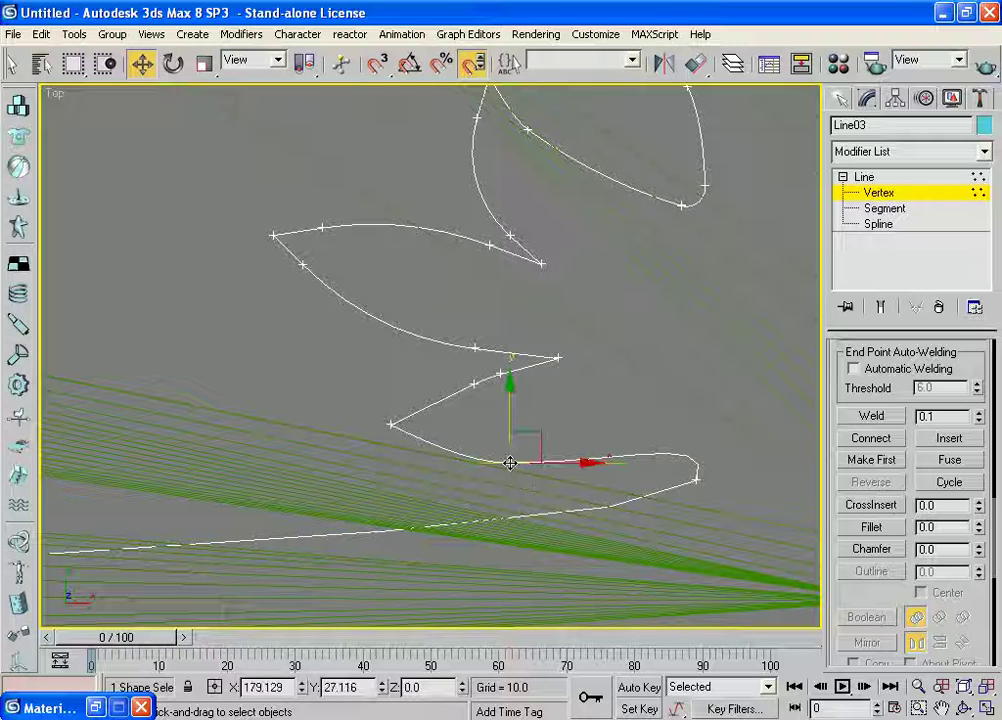
drag(979, 530, 978, 512)
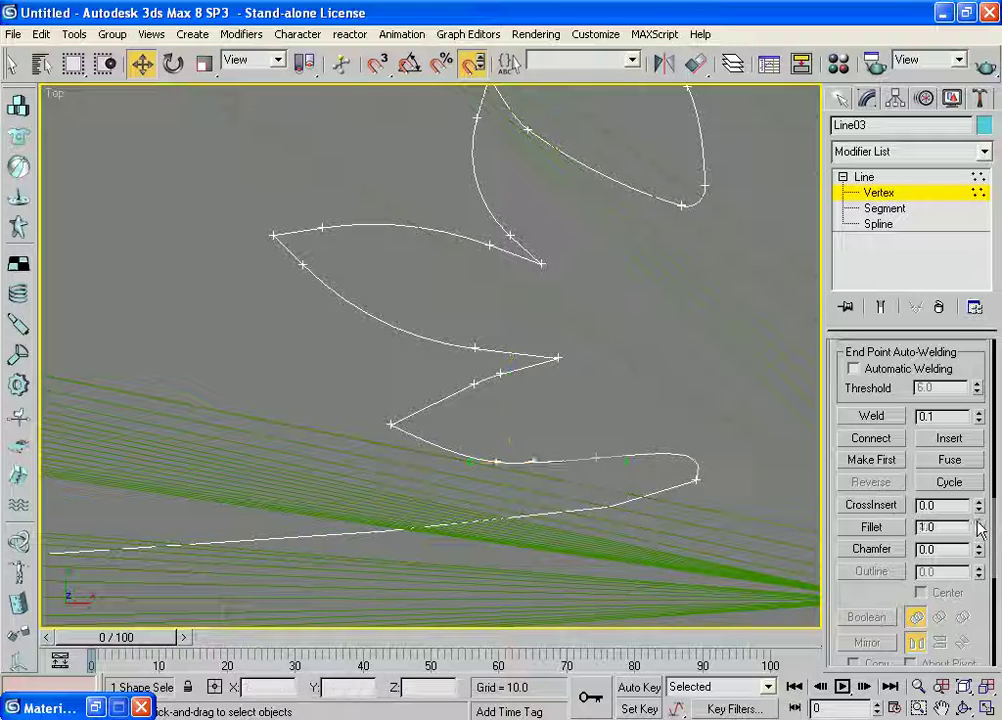
click(389, 423)
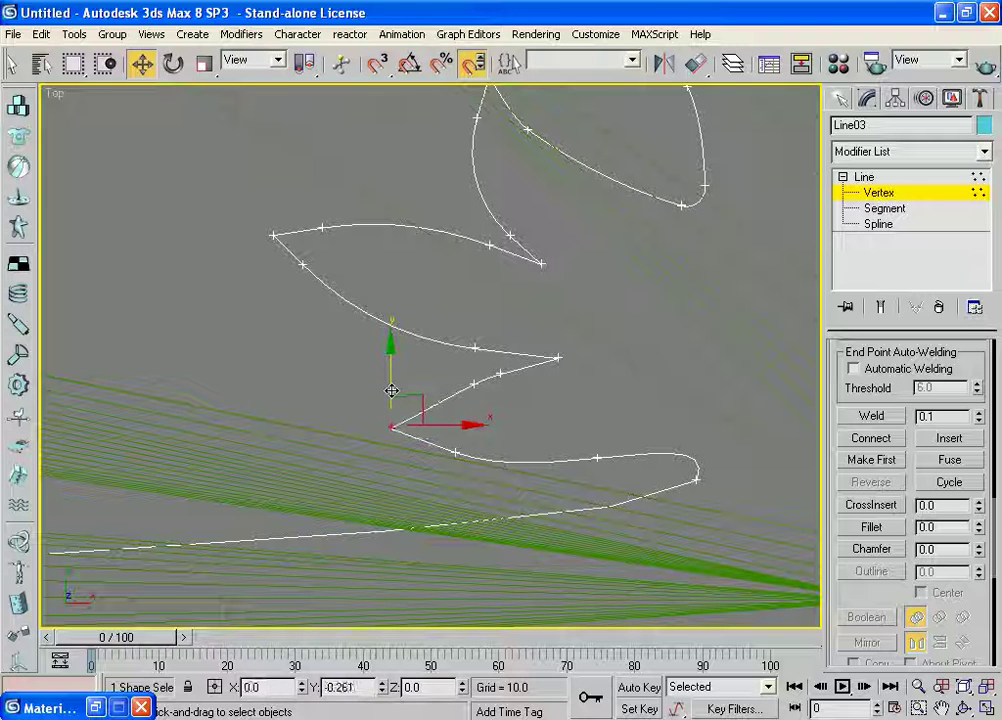
scroll(734, 456, down, 3)
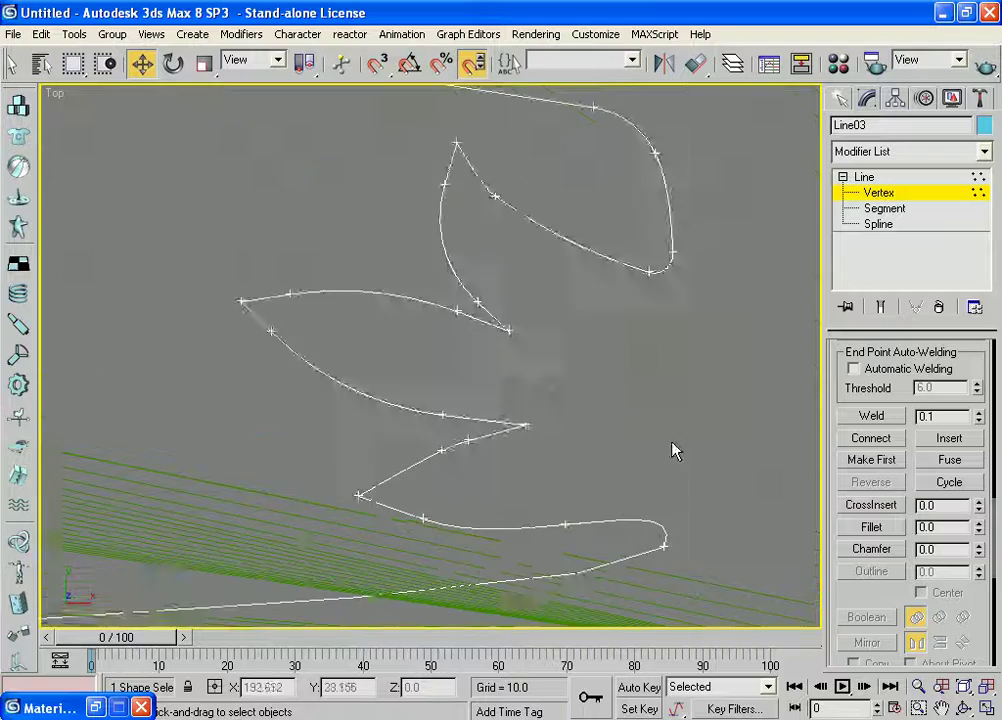
scroll(620, 432, down, 3)
scroll(620, 432, down, 2)
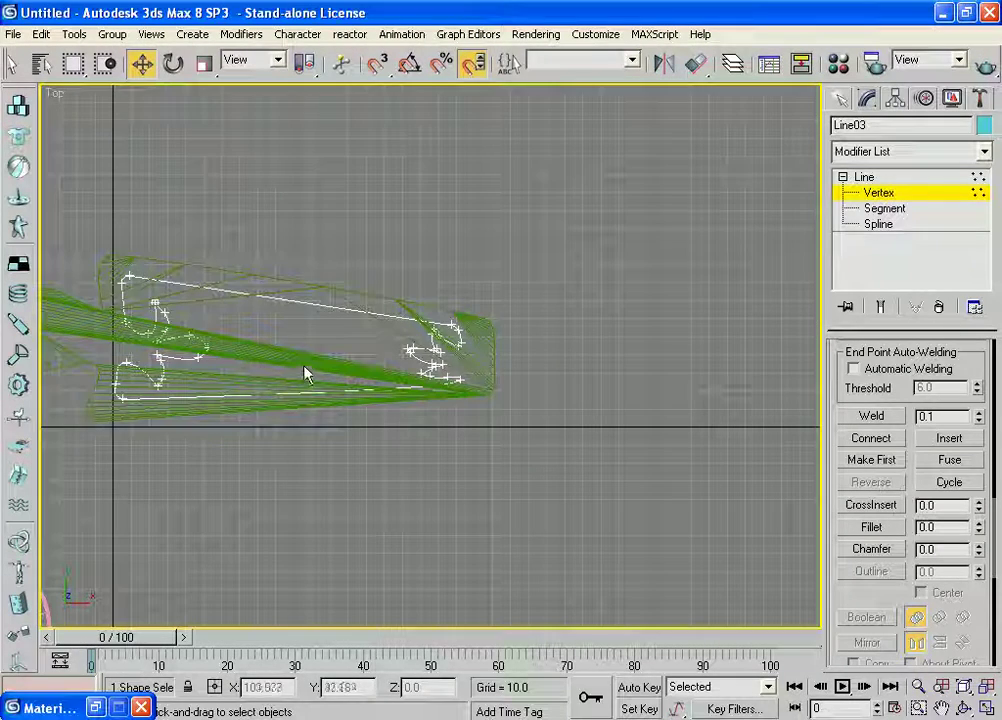
- Region-select and delete the vertices of Line03's left lobe
middle_drag(304, 374, 311, 351)
scroll(311, 351, up, 3)
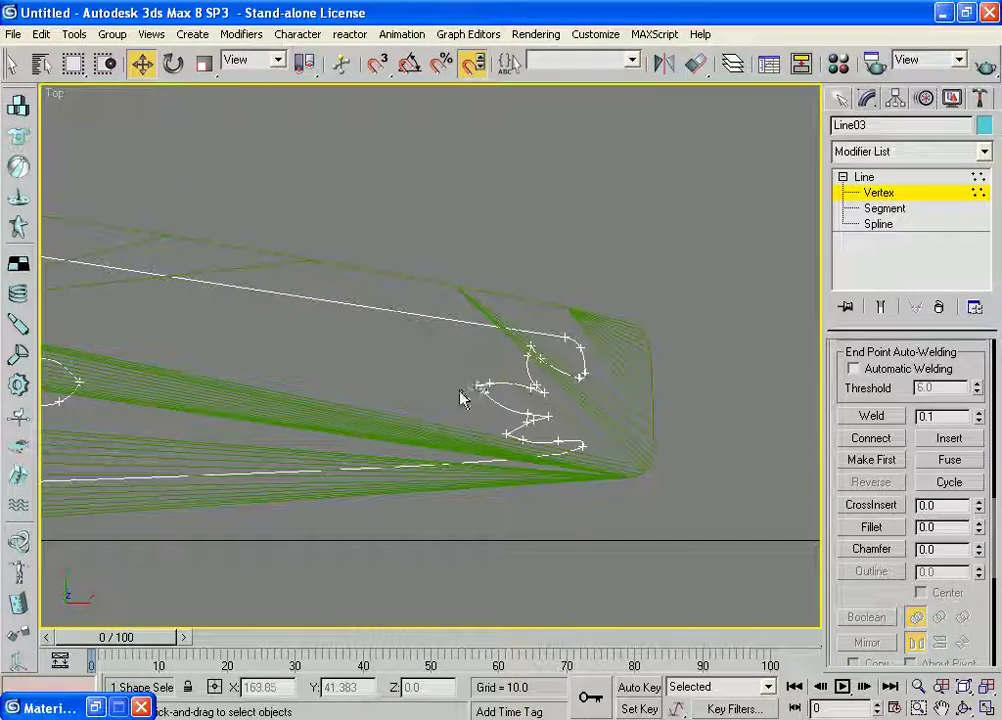
middle_drag(484, 403, 515, 414)
scroll(454, 412, up, 1)
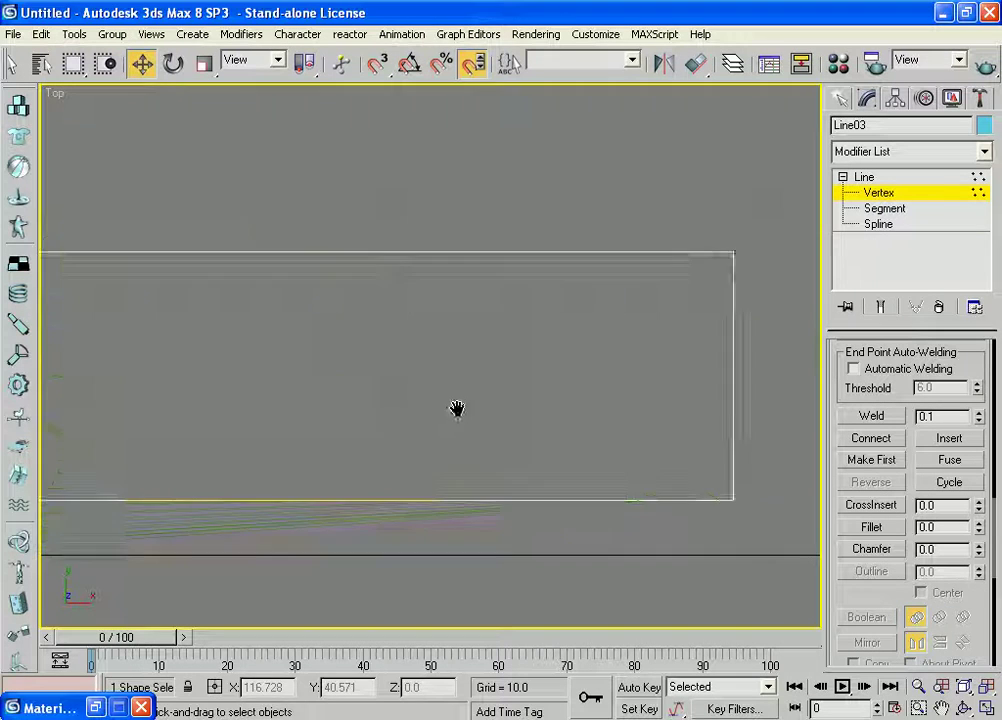
scroll(474, 403, up, 2)
scroll(566, 412, down, 4)
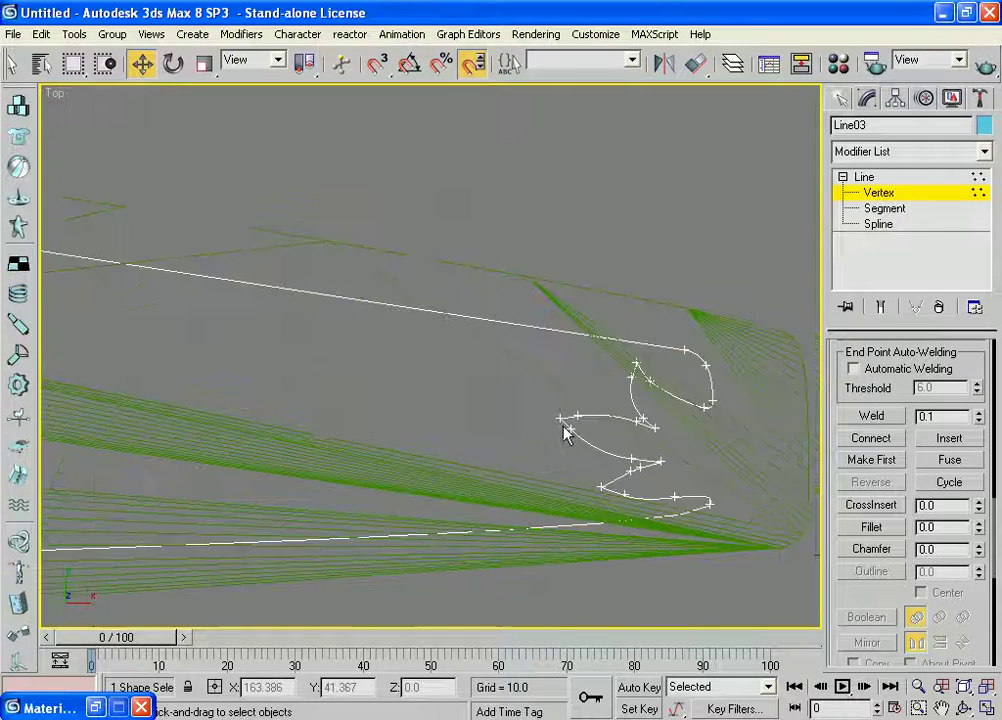
scroll(559, 429, up, 1)
middle_drag(624, 418, 370, 398)
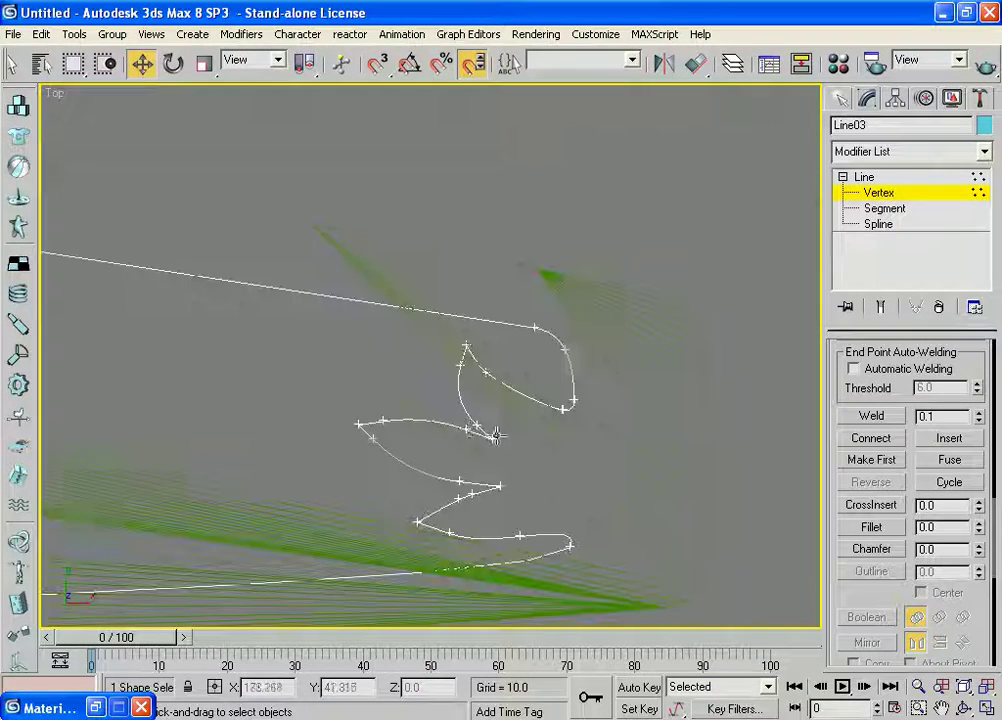
middle_drag(539, 450, 529, 447)
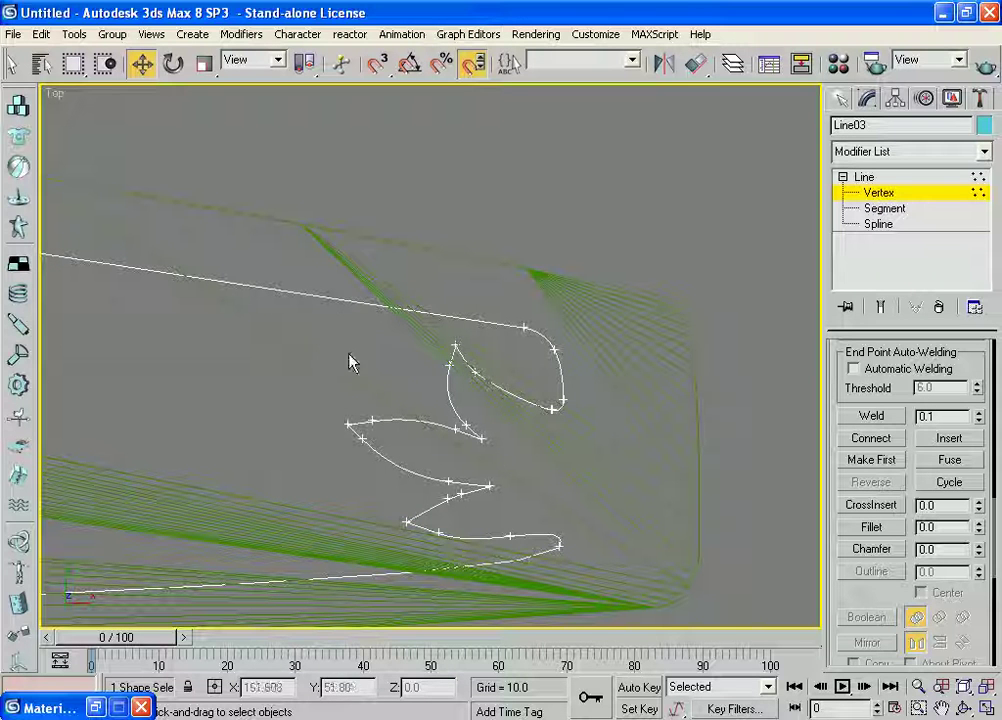
click(489, 486)
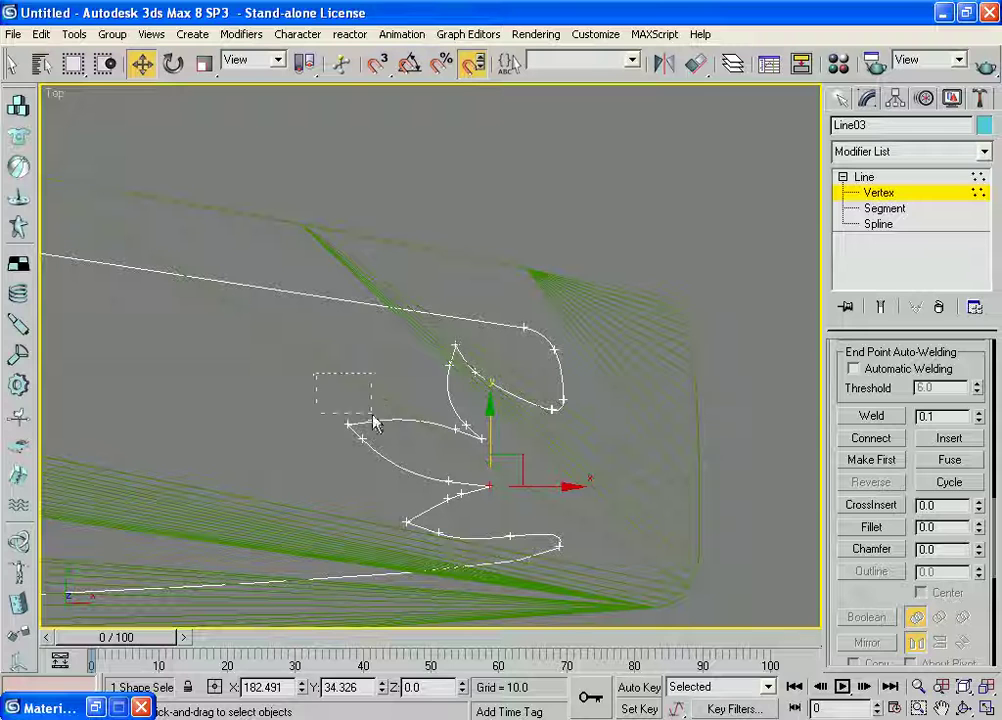
drag(372, 422, 488, 476)
key(Delete)
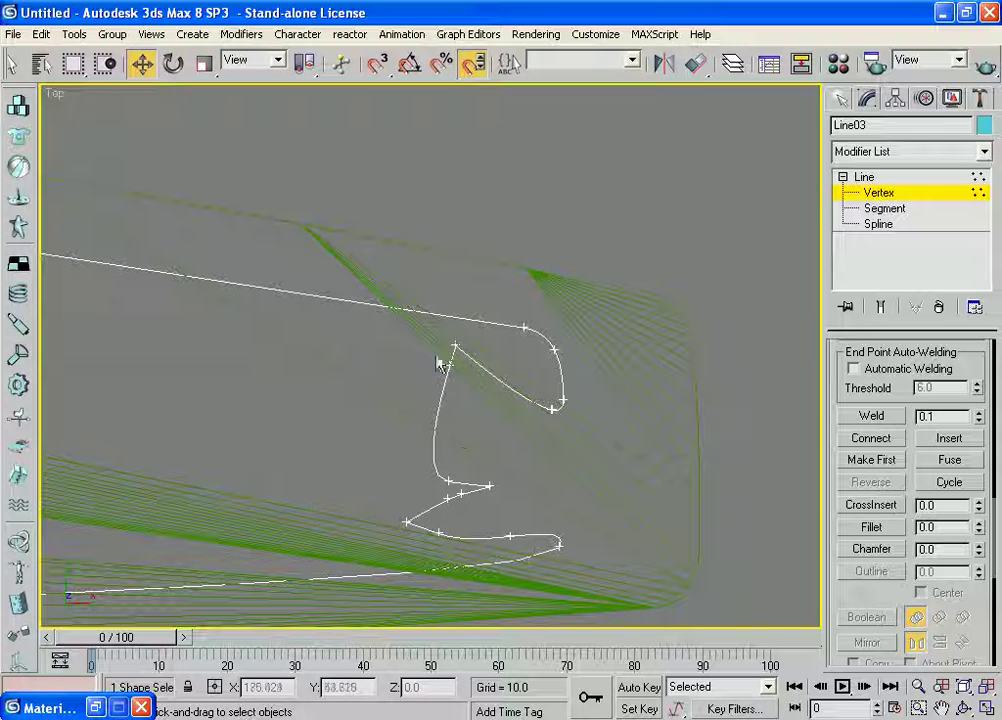
- Delete the remaining loop vertices and shift the bend vertex right to straighten the edge
click(455, 346)
key(Delete)
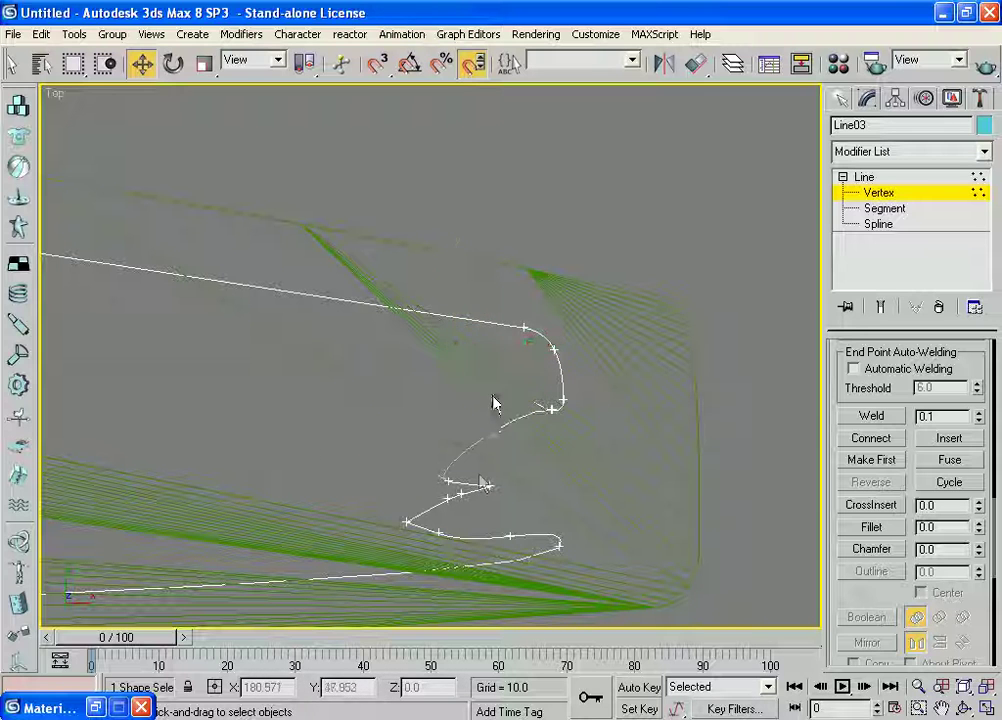
key(Delete)
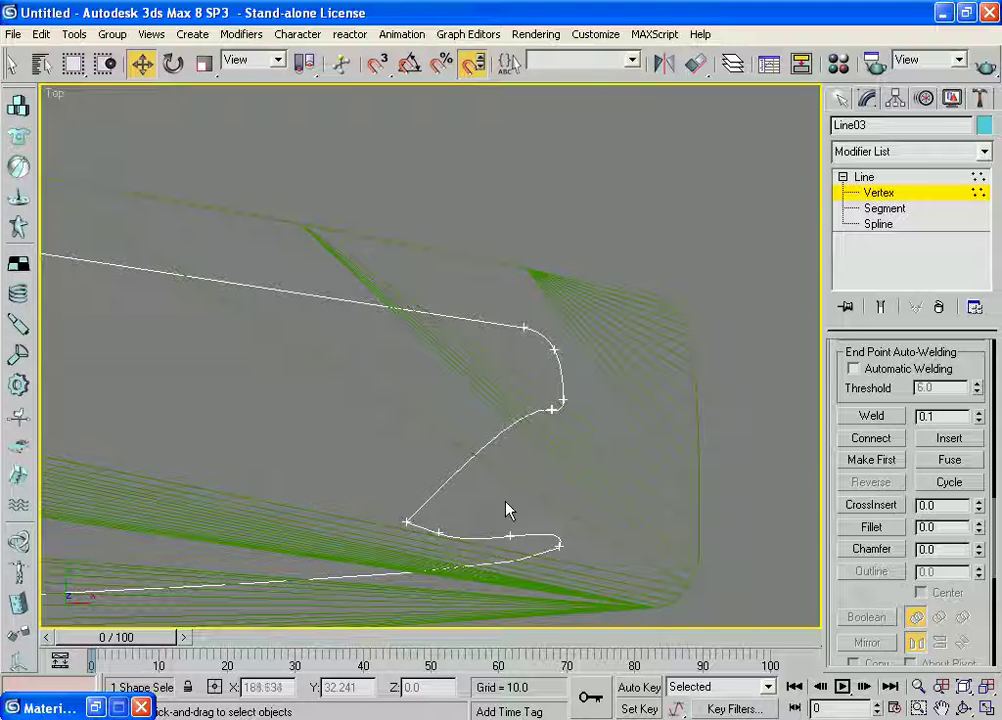
mouse_move(391, 505)
mouse_down()
mouse_move(447, 540)
mouse_move(510, 533)
mouse_move(553, 543)
mouse_up()
click(551, 409)
click(571, 441)
drag(550, 410, 562, 405)
click(577, 441)
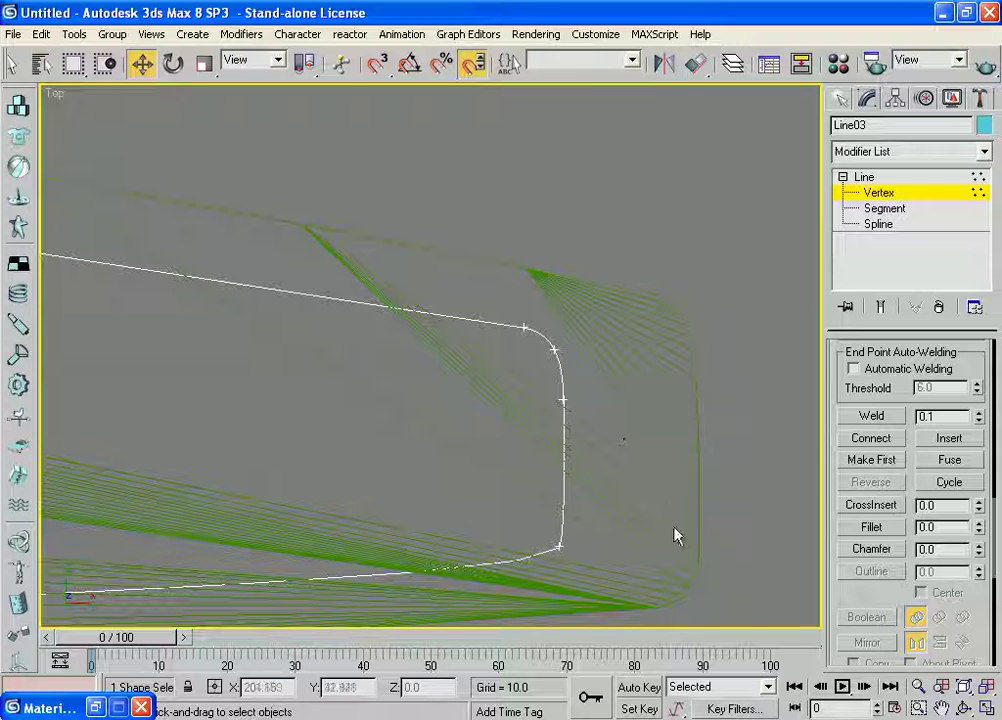
middle_drag(645, 519, 662, 396)
scroll(662, 396, up, 2)
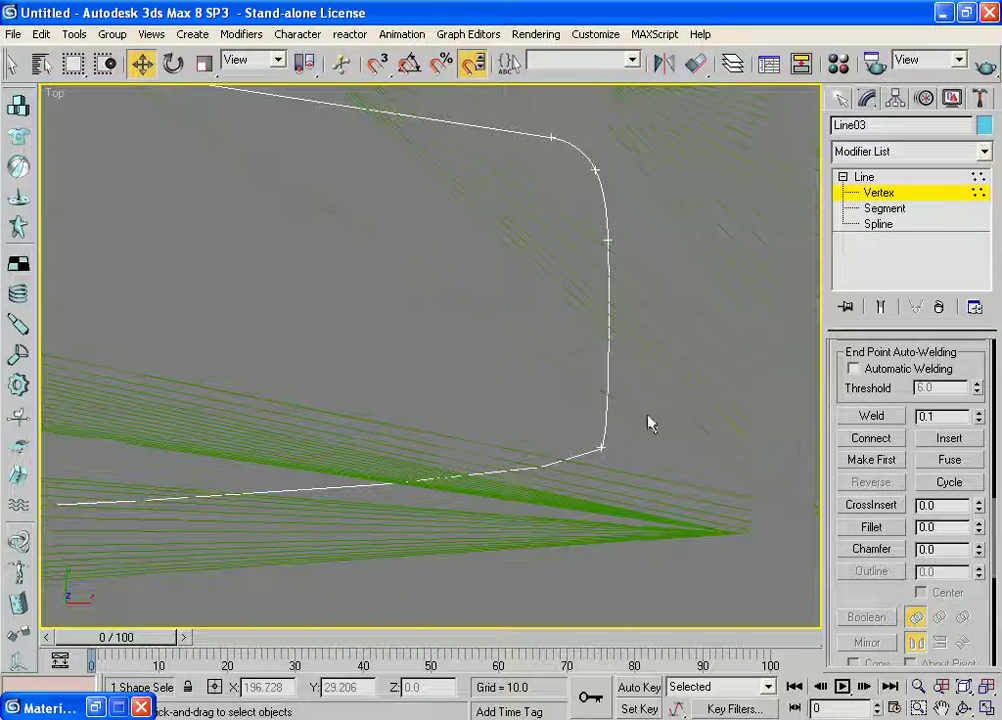
- Nudge Line03's bottom-right corner vertex down and round it with a fillet of about 20.2
click(601, 448)
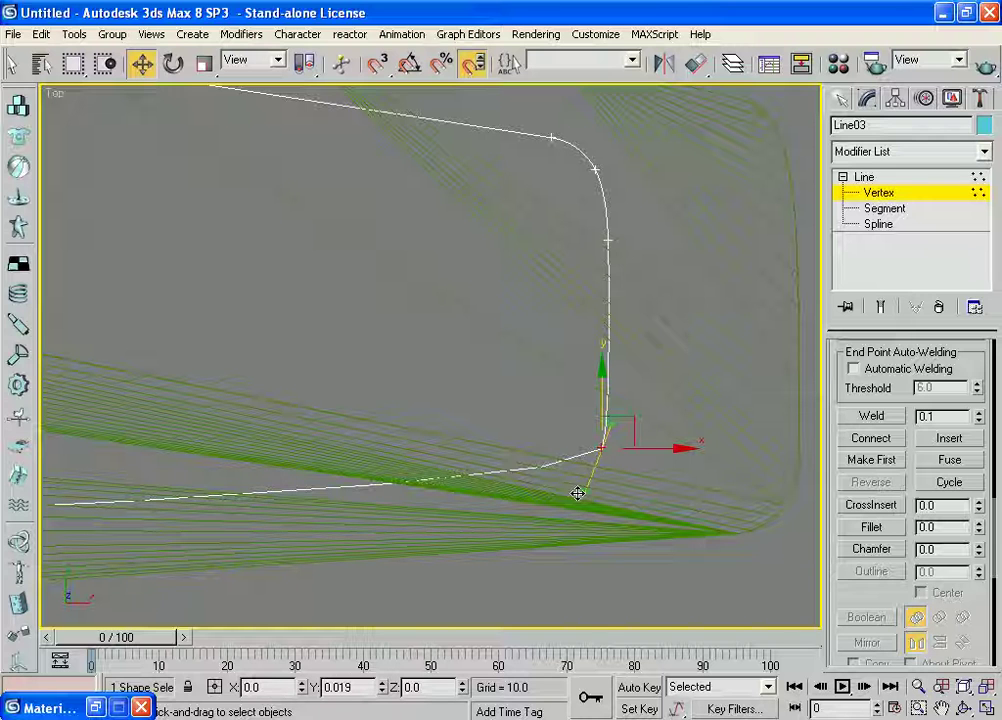
mouse_move(586, 492)
mouse_down()
mouse_move(573, 511)
mouse_move(584, 510)
mouse_up()
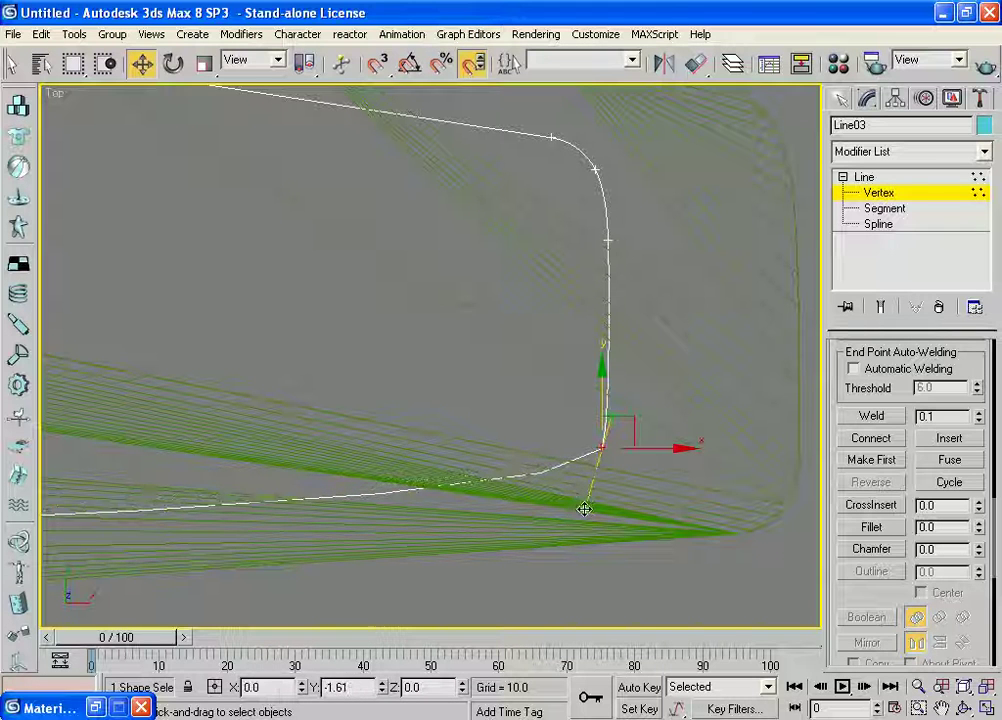
drag(978, 533, 970, 500)
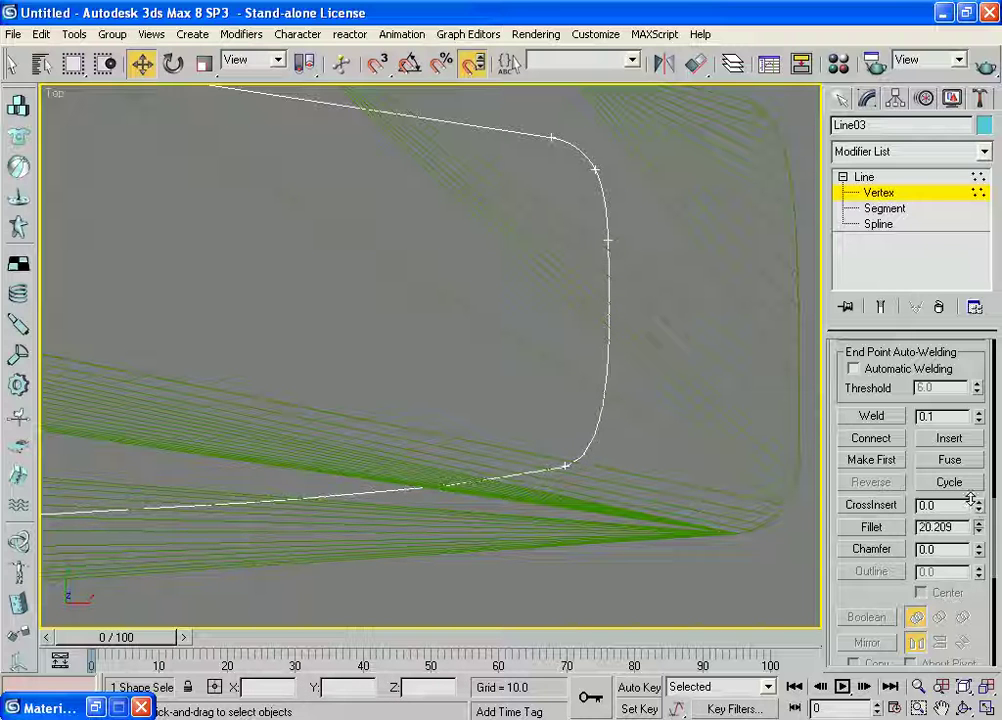
scroll(532, 443, down, 2)
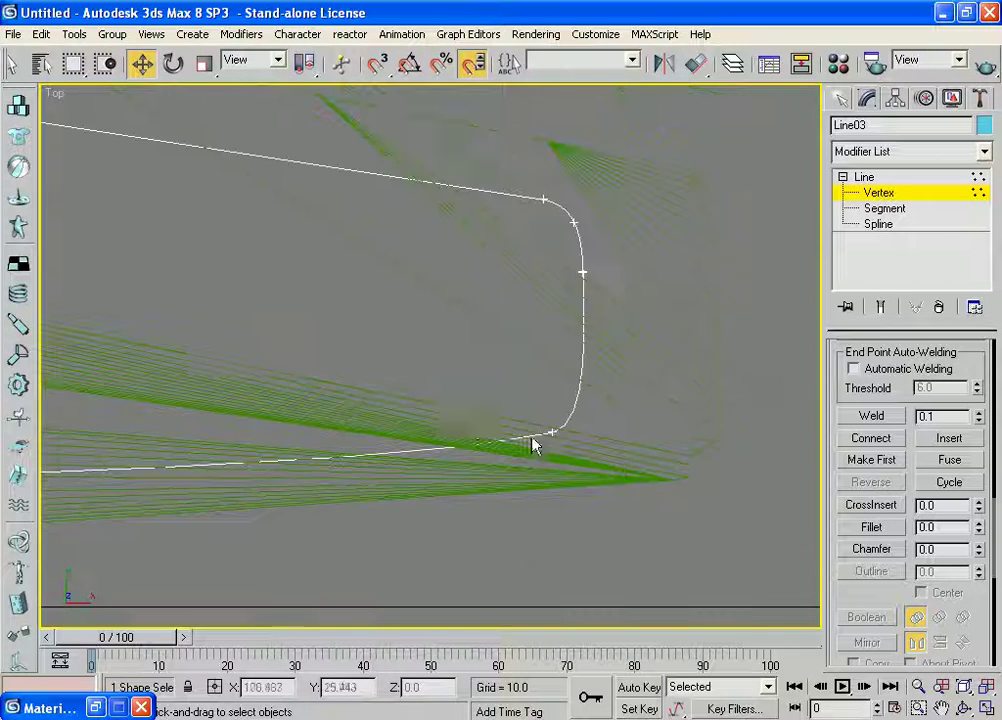
scroll(352, 408, down, 2)
scroll(330, 400, down, 2)
middle_drag(293, 383, 438, 371)
scroll(445, 358, up, 2)
scroll(460, 365, up, 3)
scroll(503, 364, down, 2)
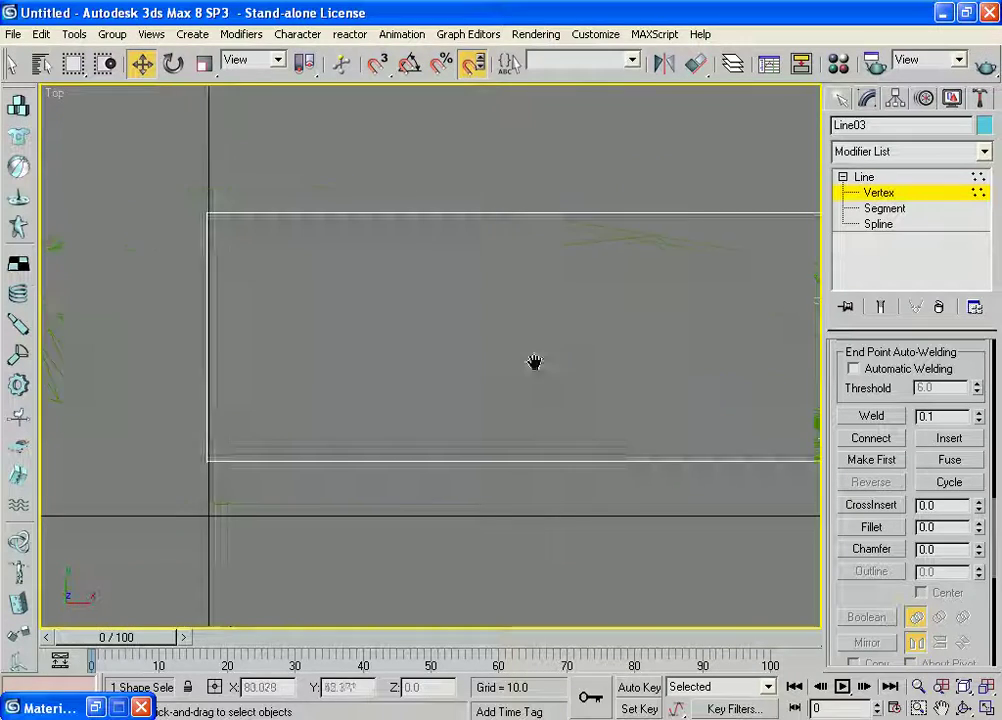
click(852, 177)
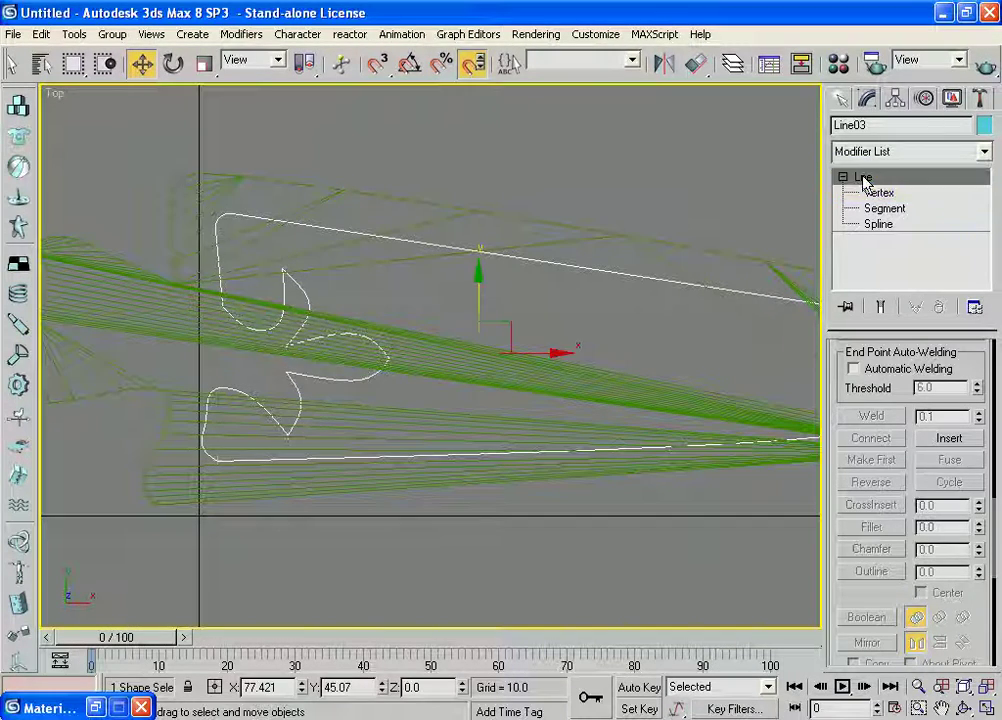
- Apply a 2-unit Outline to the whole Line03 spline, then exit sub-object editing
click(877, 226)
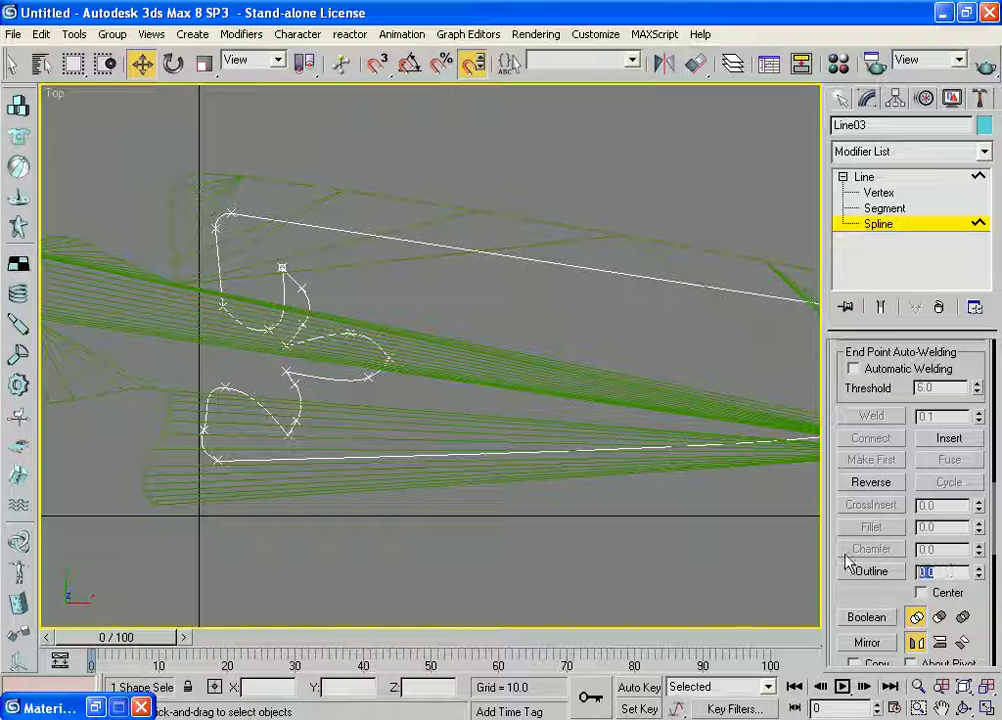
click(946, 571)
text(2)
key(Return)
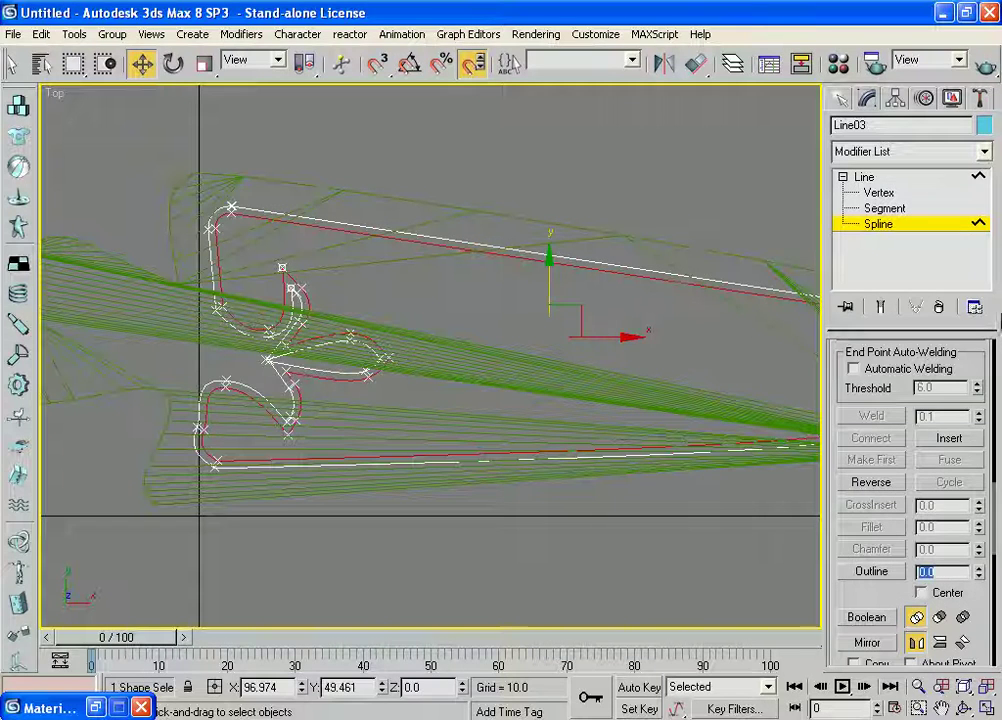
mouse_move(633, 192)
middle_down()
mouse_move(598, 218)
mouse_move(613, 233)
middle_up()
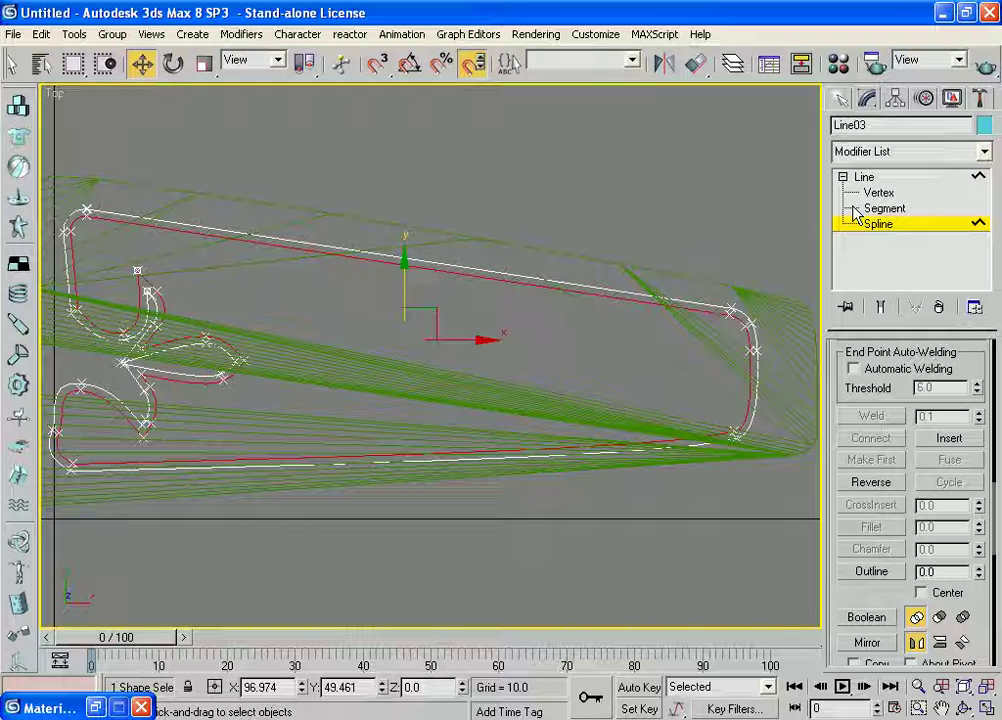
click(843, 177)
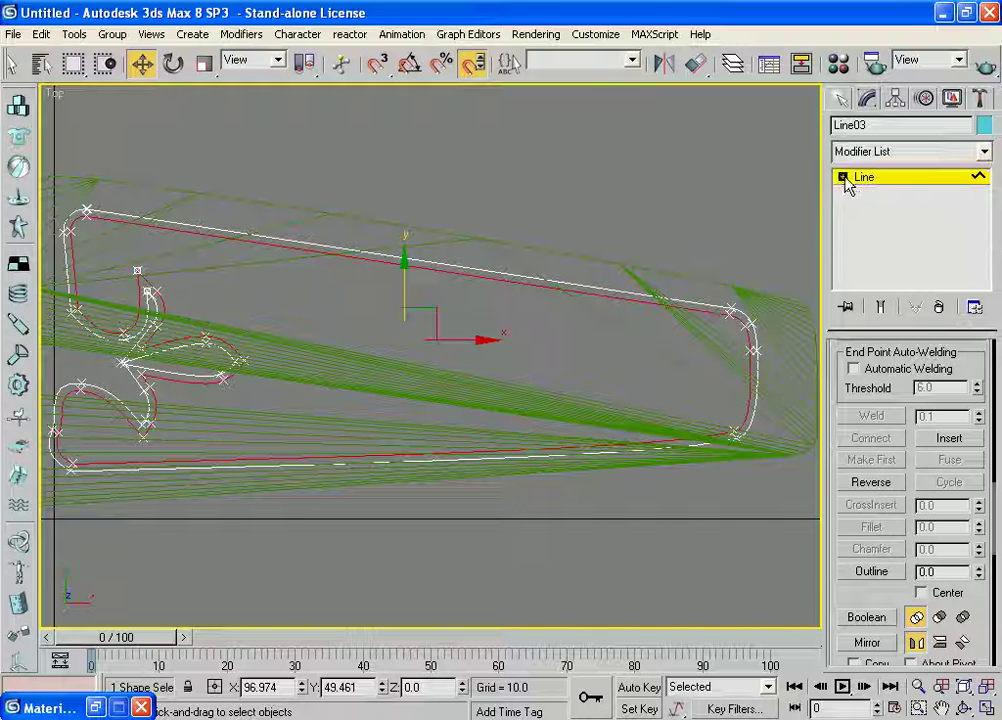
click(860, 178)
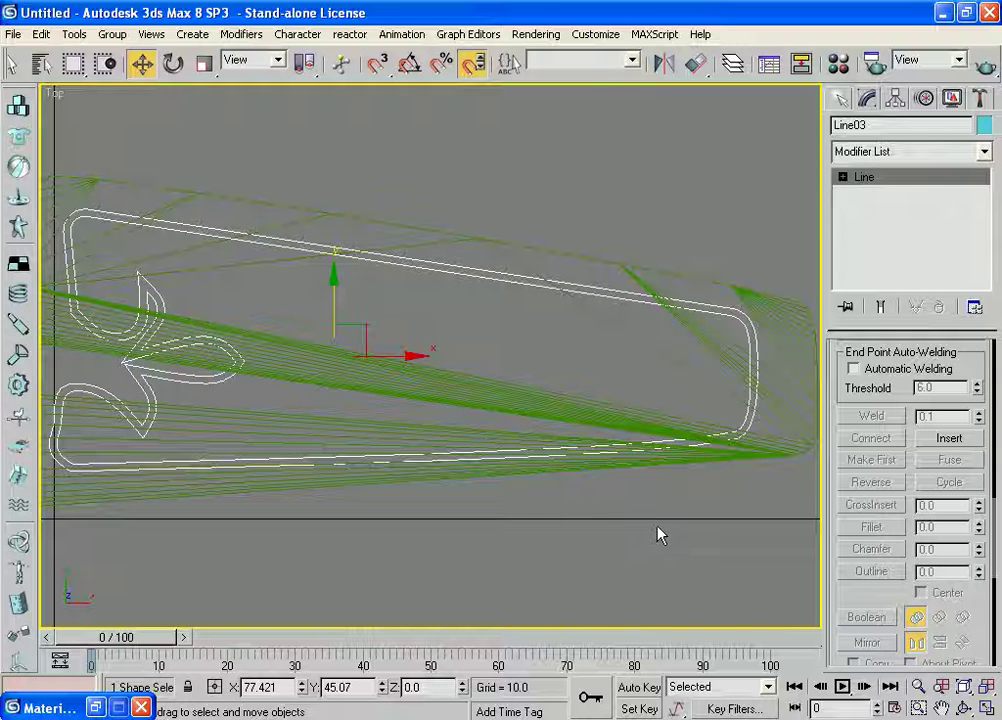
- Lift Line03 to Z 41.851 above the green board and frame both in Bottom view
key(p)
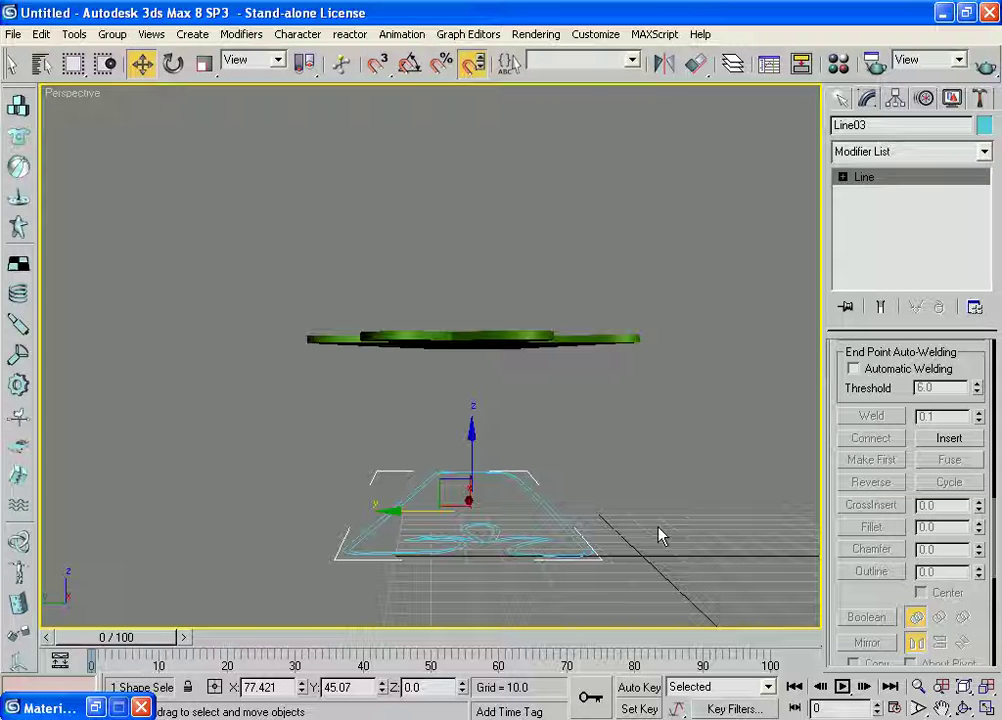
mouse_move(614, 438)
alt+middle_down()
mouse_move(582, 416)
mouse_move(653, 436)
mouse_move(614, 438)
alt+middle_up()
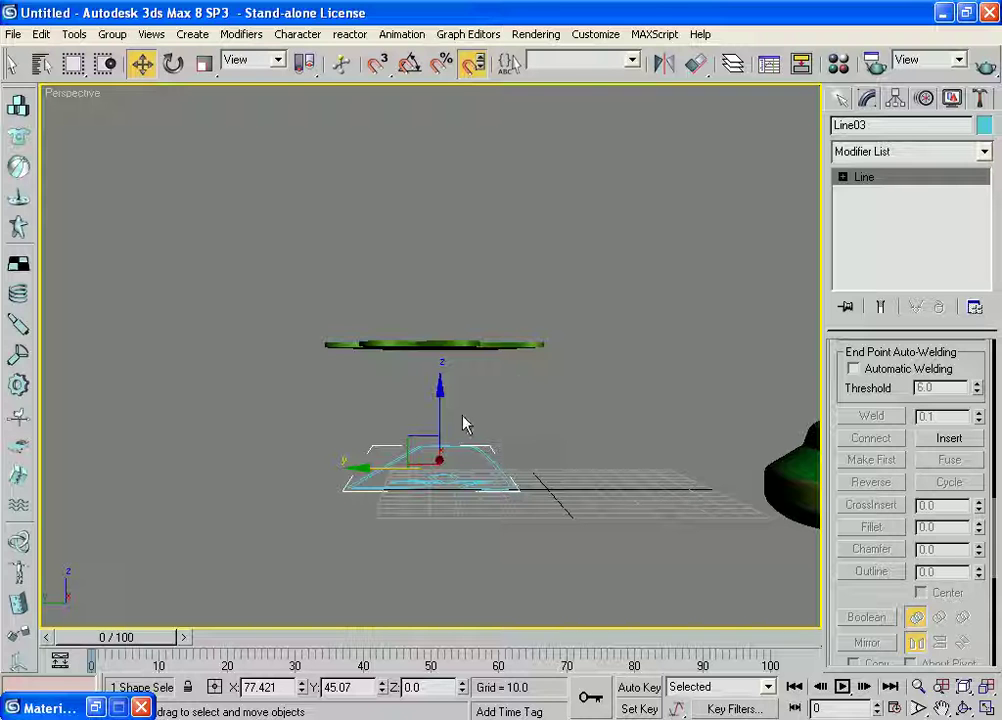
drag(443, 404, 445, 330)
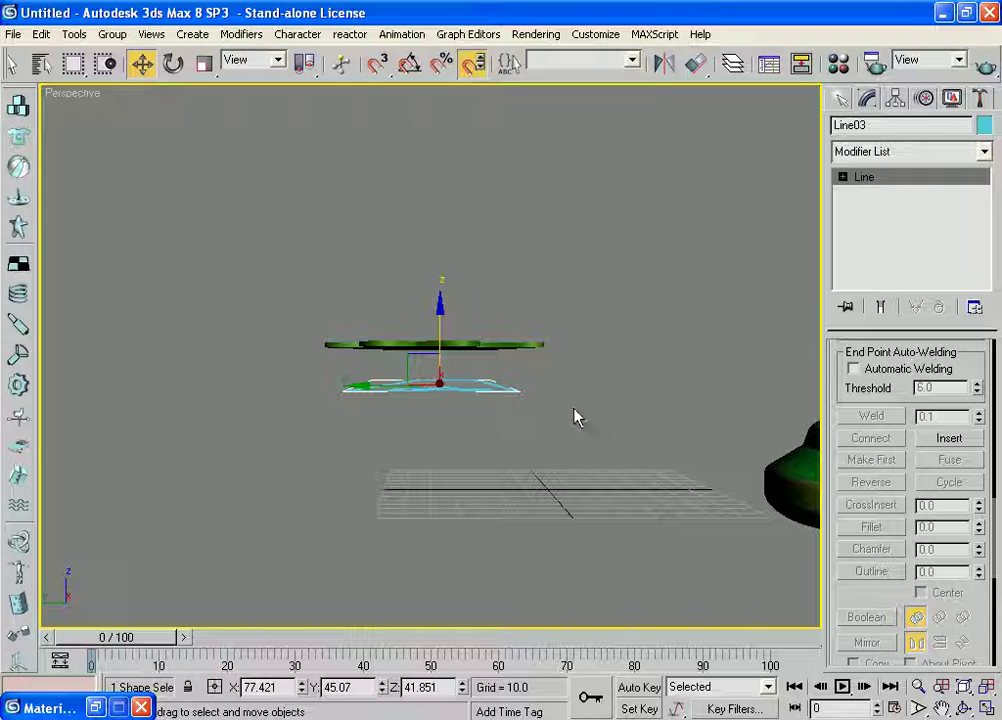
key(t)
key(b)
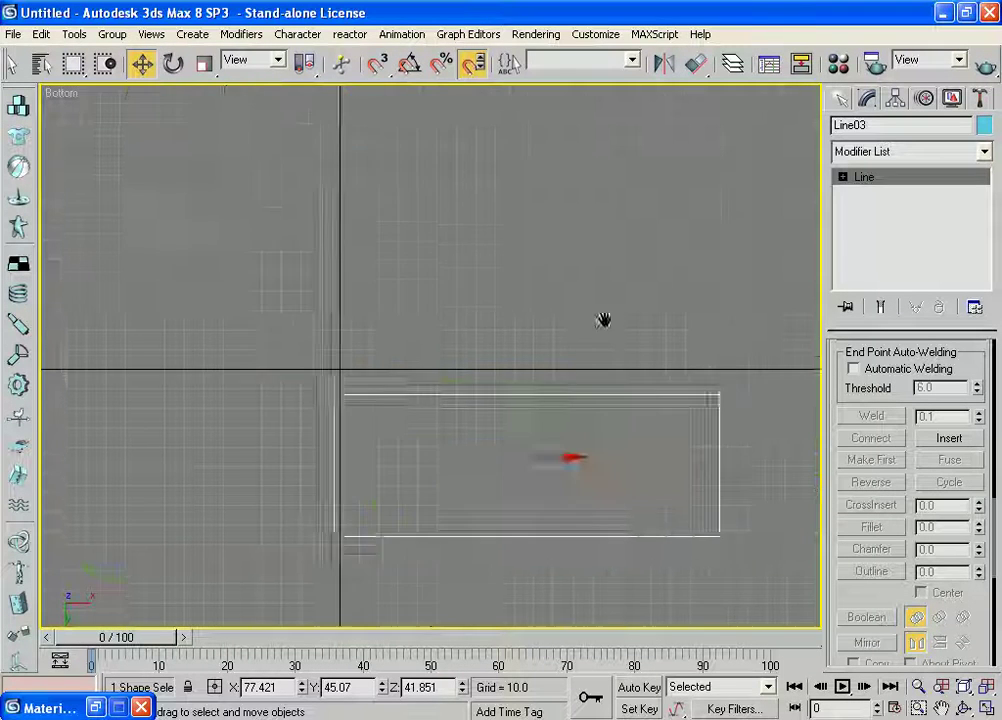
middle_drag(633, 342, 662, 237)
scroll(578, 252, up, 2)
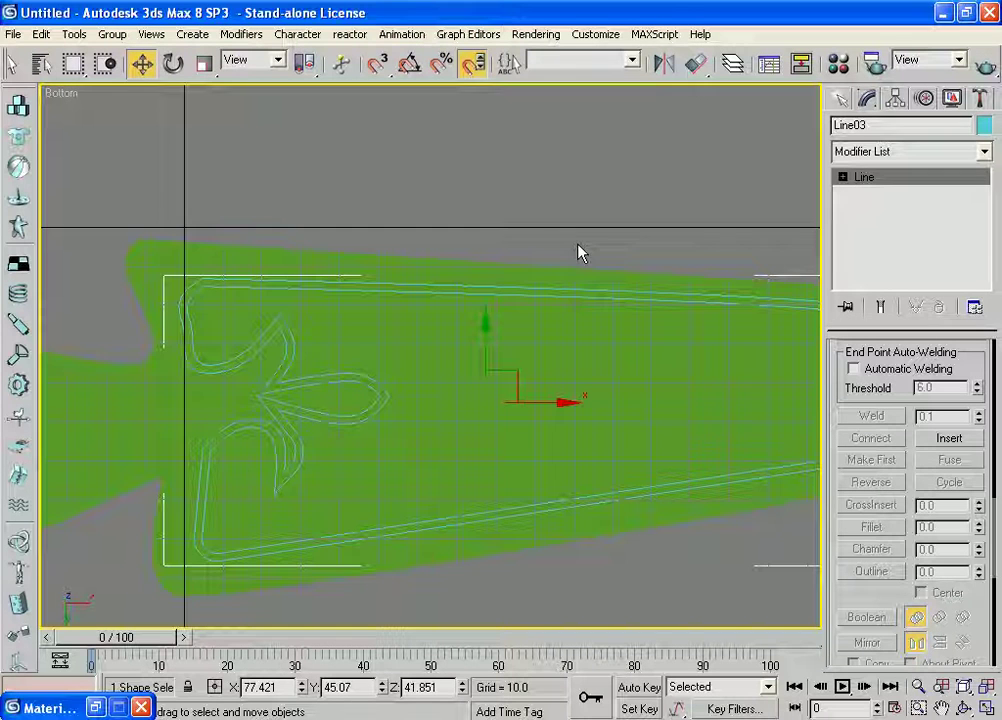
scroll(578, 212, down, 2)
middle_drag(591, 219, 631, 236)
middle_drag(505, 204, 631, 191)
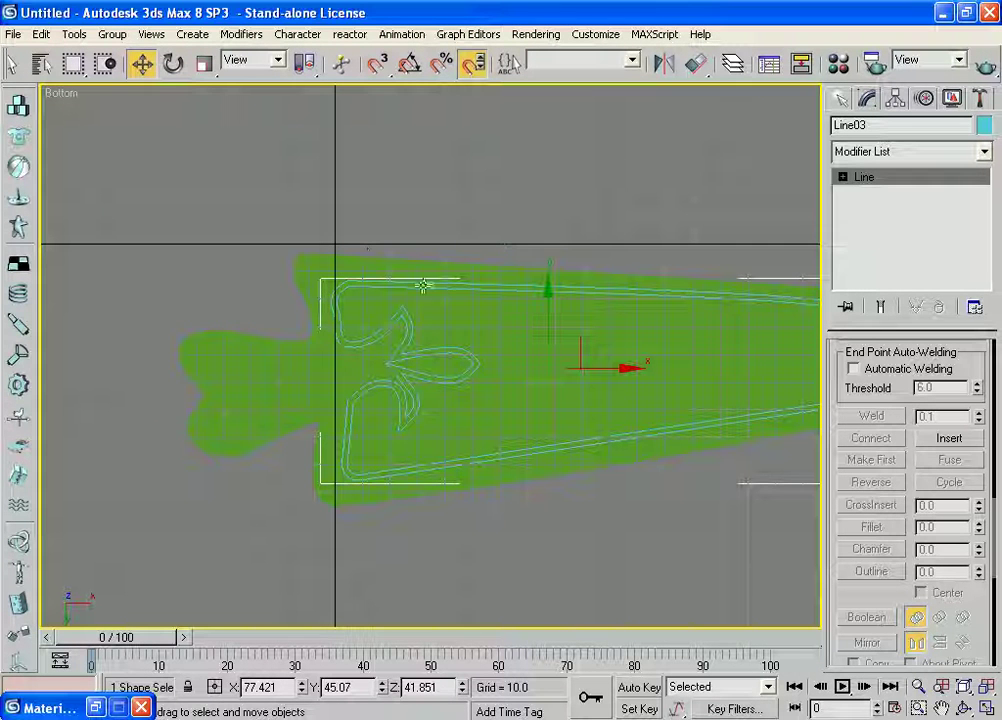
- Select the green Line02 board and start a ShapeMerge compound object
click(260, 345)
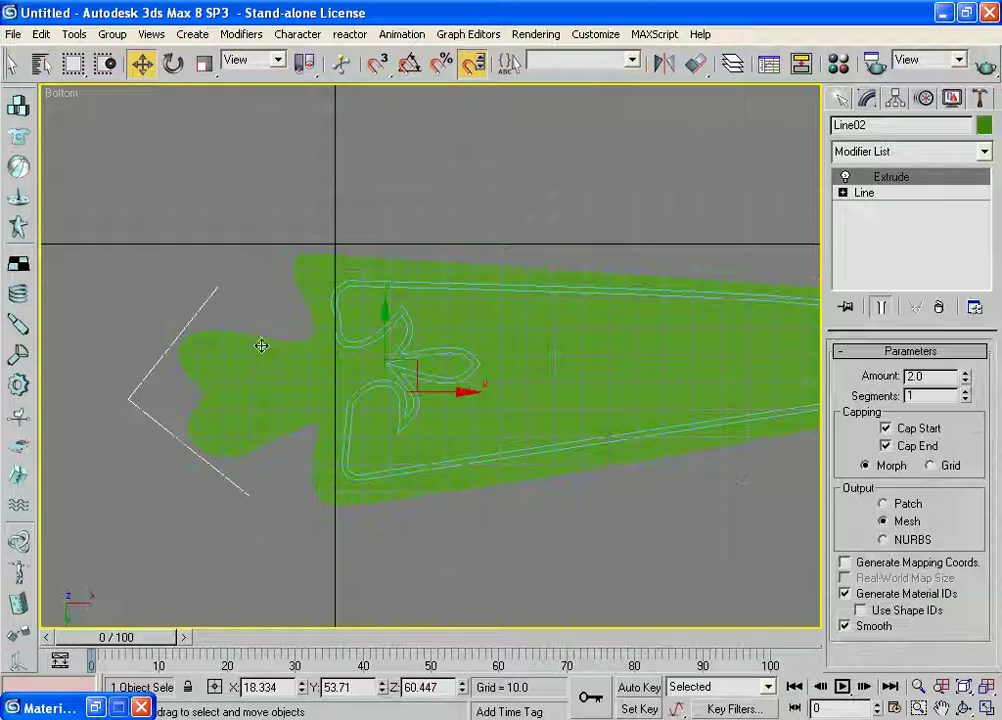
middle_drag(597, 188, 539, 197)
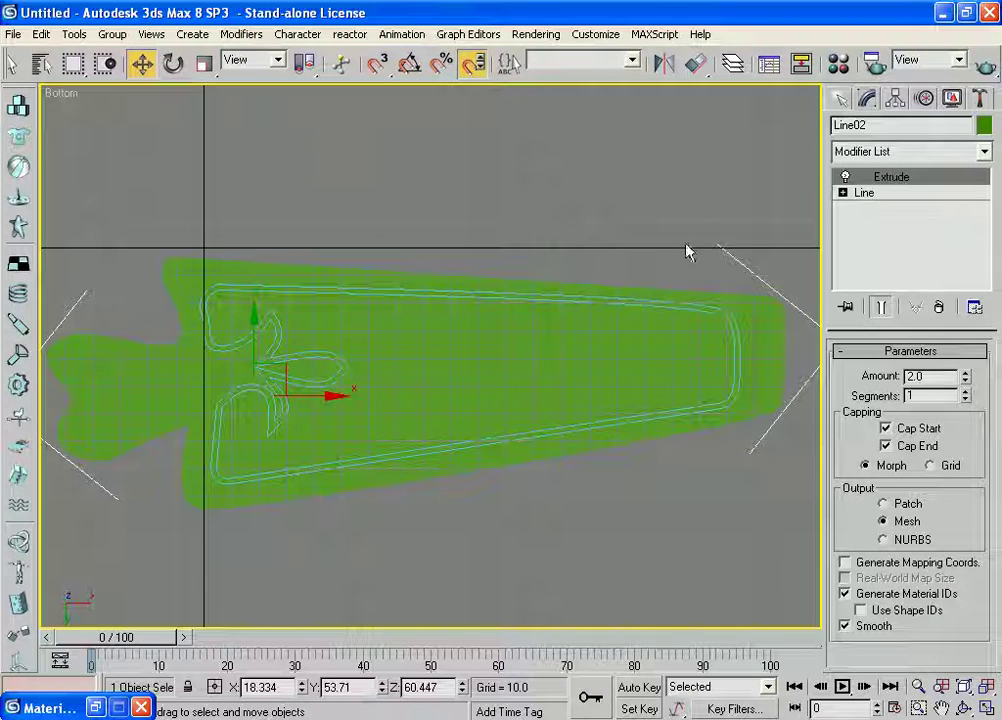
click(840, 97)
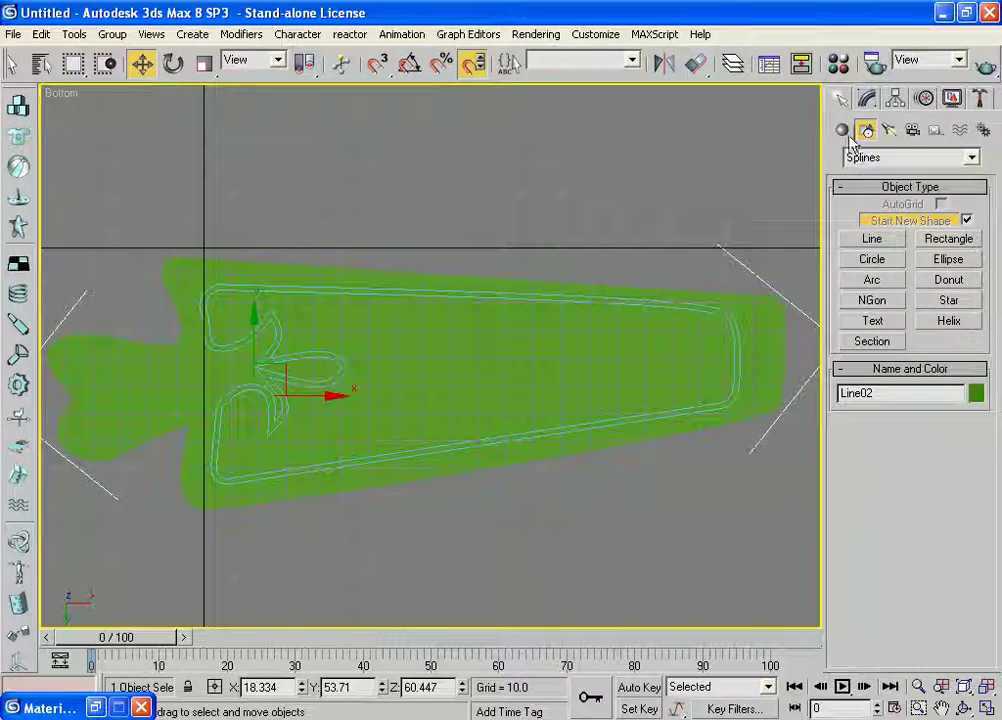
click(843, 130)
click(973, 160)
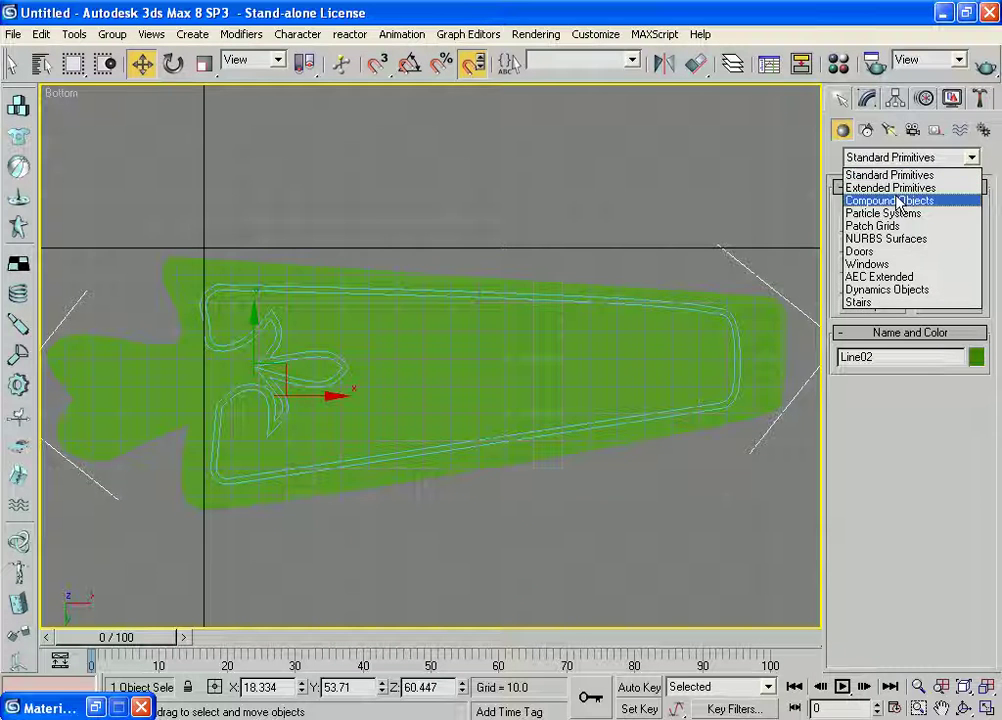
click(900, 197)
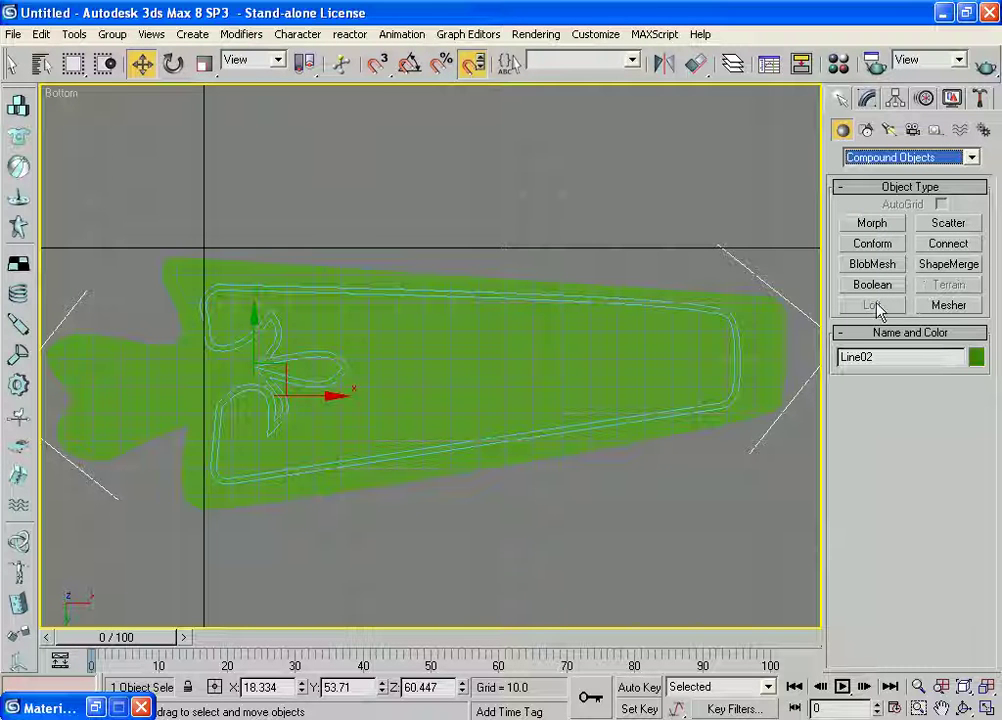
click(948, 266)
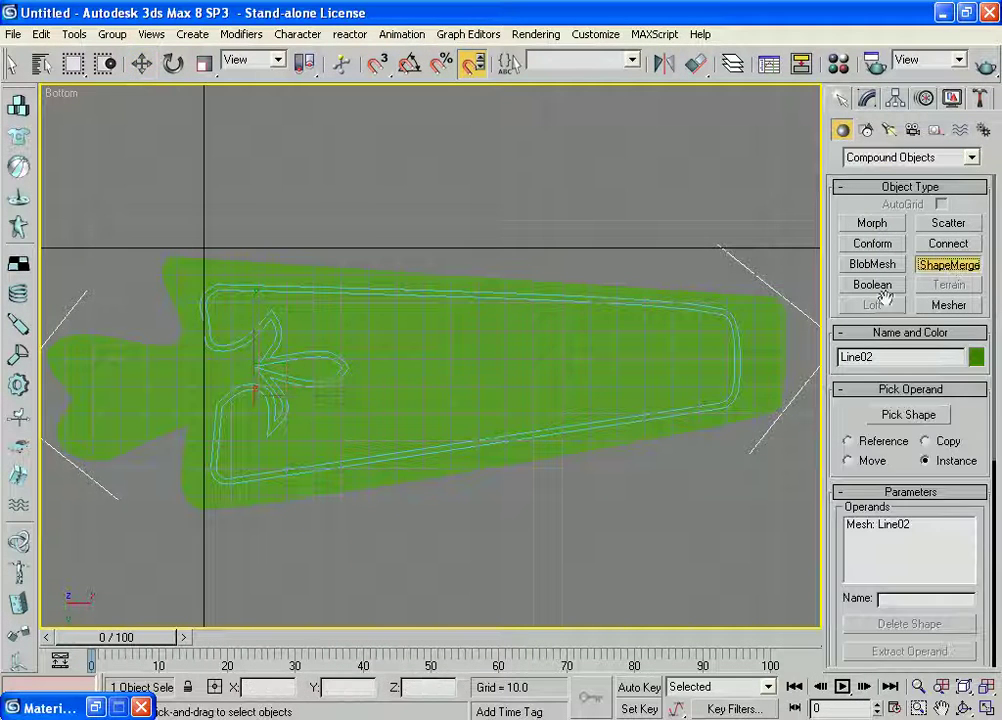
- Pick the Line03 outline as the ShapeMerge shape operand
scroll(311, 510, up, 3)
scroll(472, 447, up, 2)
scroll(390, 453, up, 1)
middle_drag(727, 447, 701, 322)
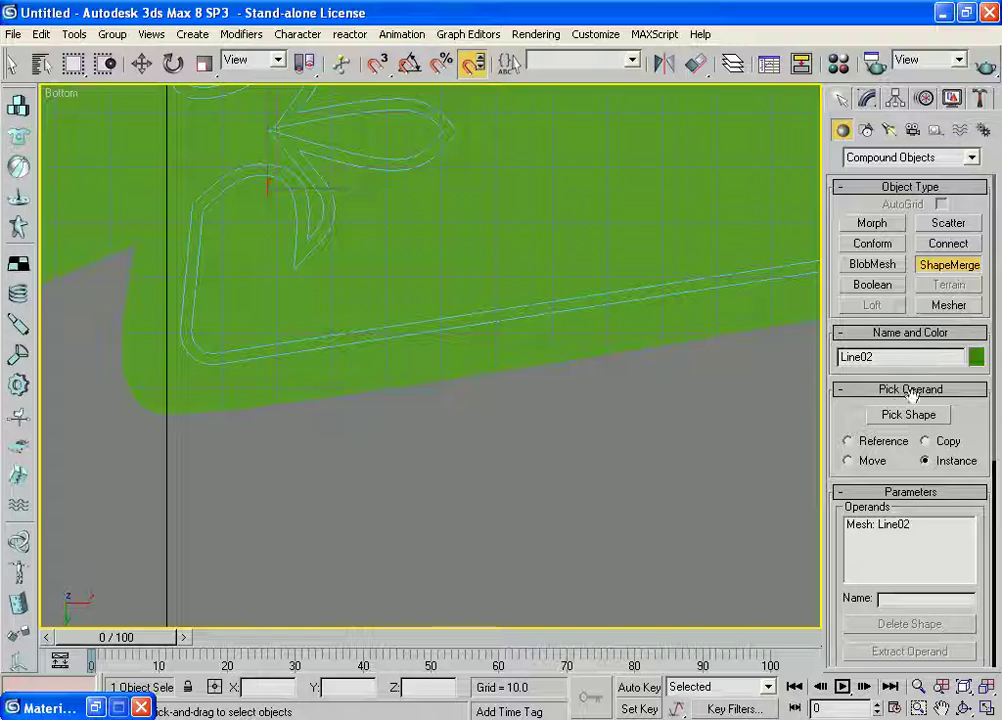
click(895, 418)
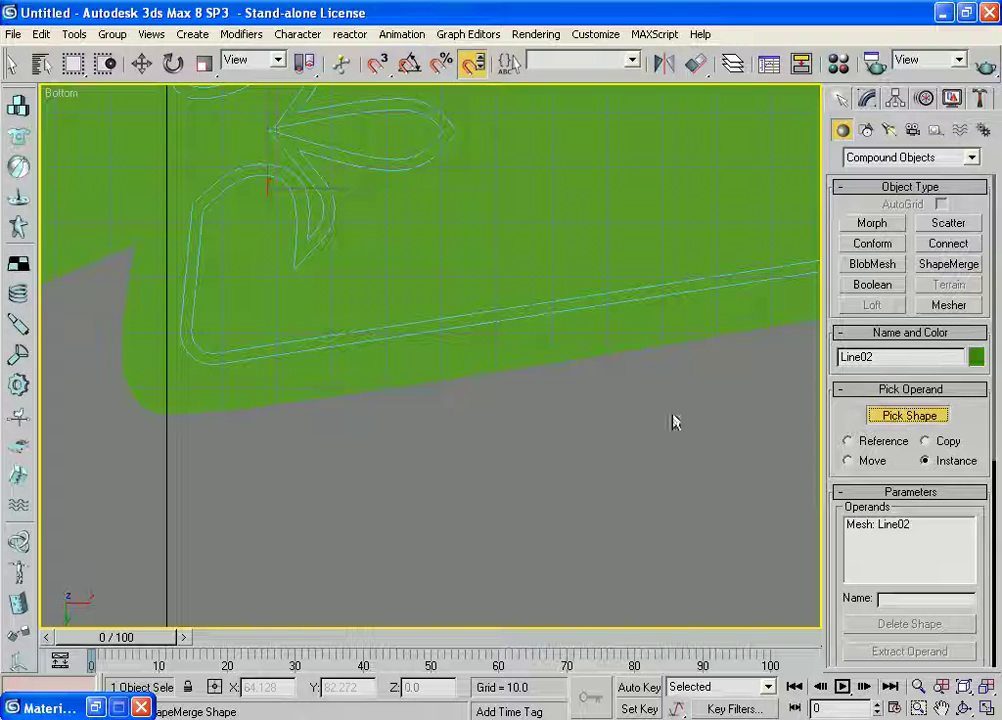
click(523, 316)
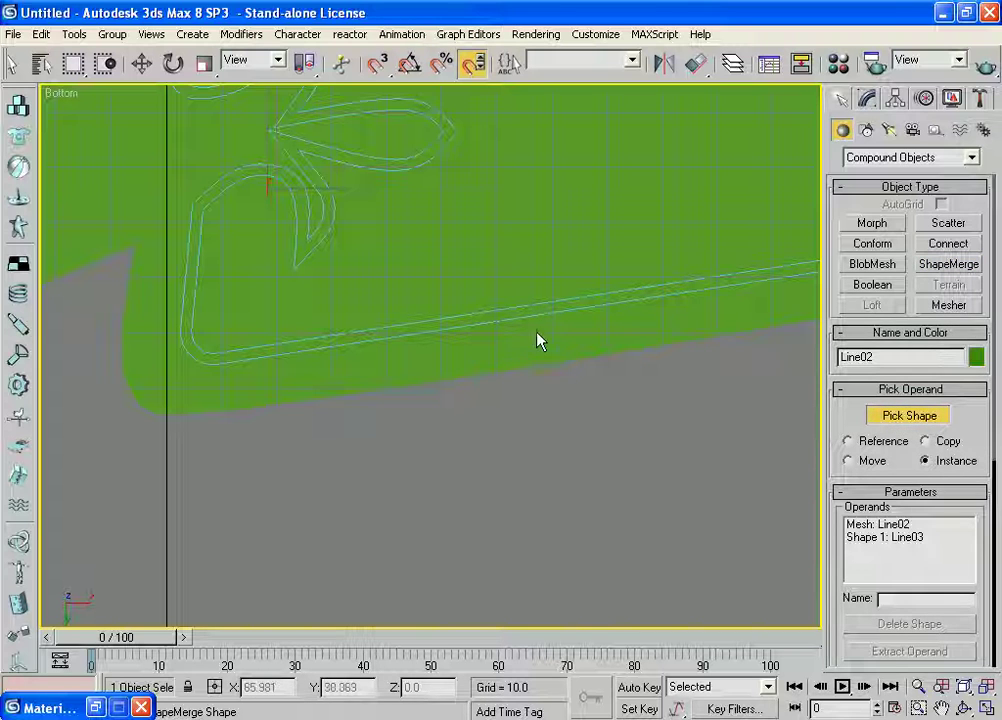
scroll(645, 391, down, 2)
scroll(655, 443, down, 3)
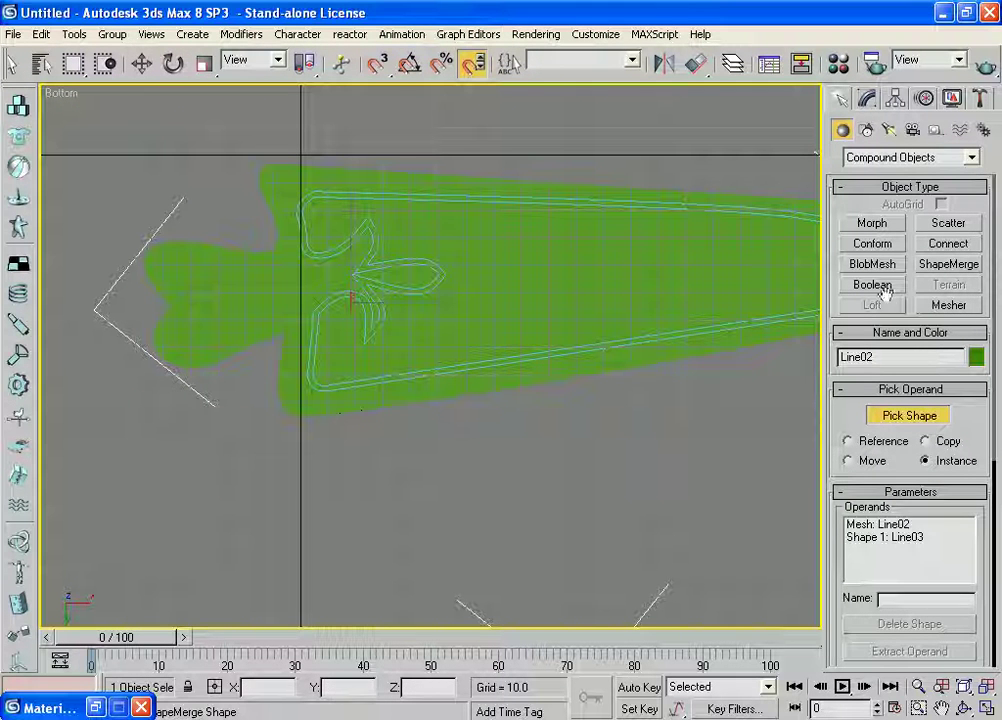
- Add a Face Extrude modifier to Line02 and set its Amount to 3.09
click(869, 97)
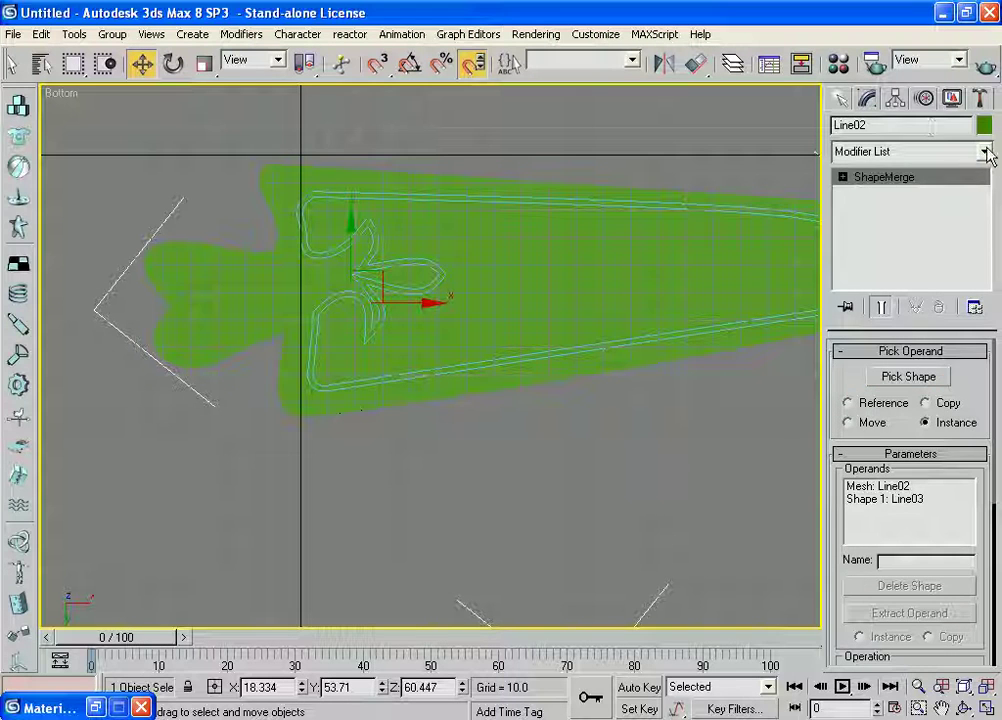
click(984, 151)
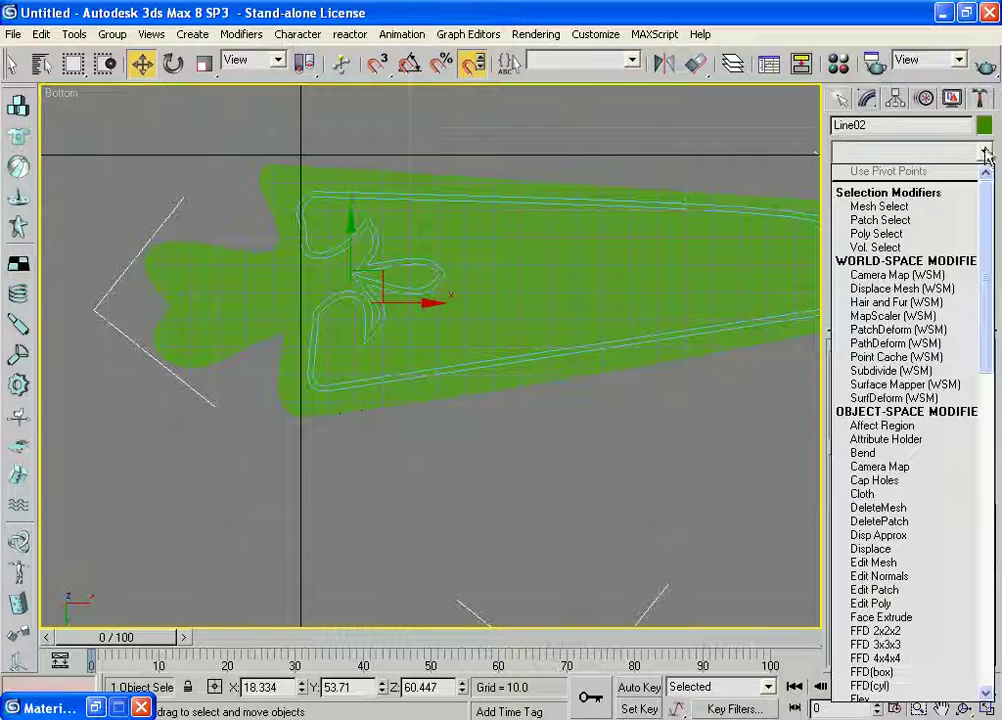
key(f)
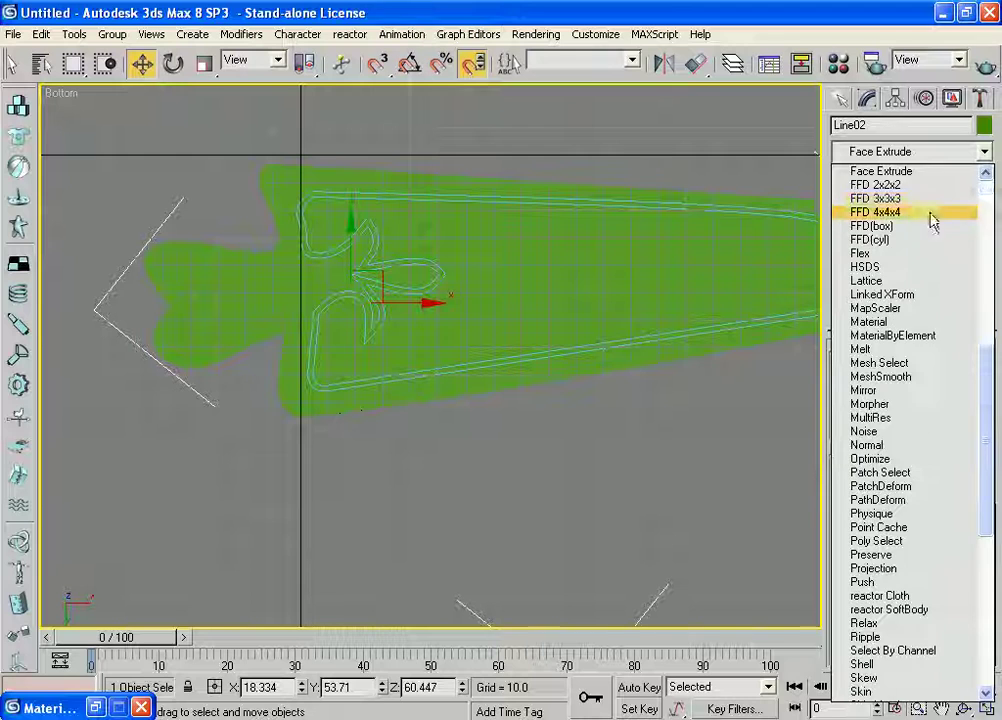
click(899, 176)
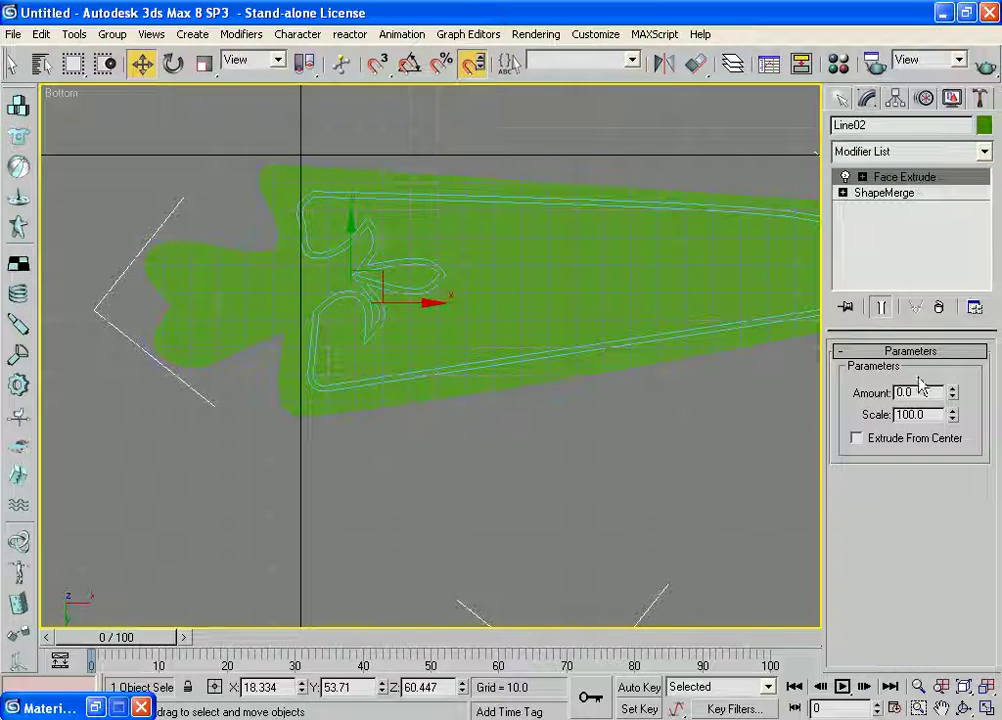
mouse_move(637, 338)
middle_down()
mouse_move(664, 447)
mouse_move(577, 418)
middle_up()
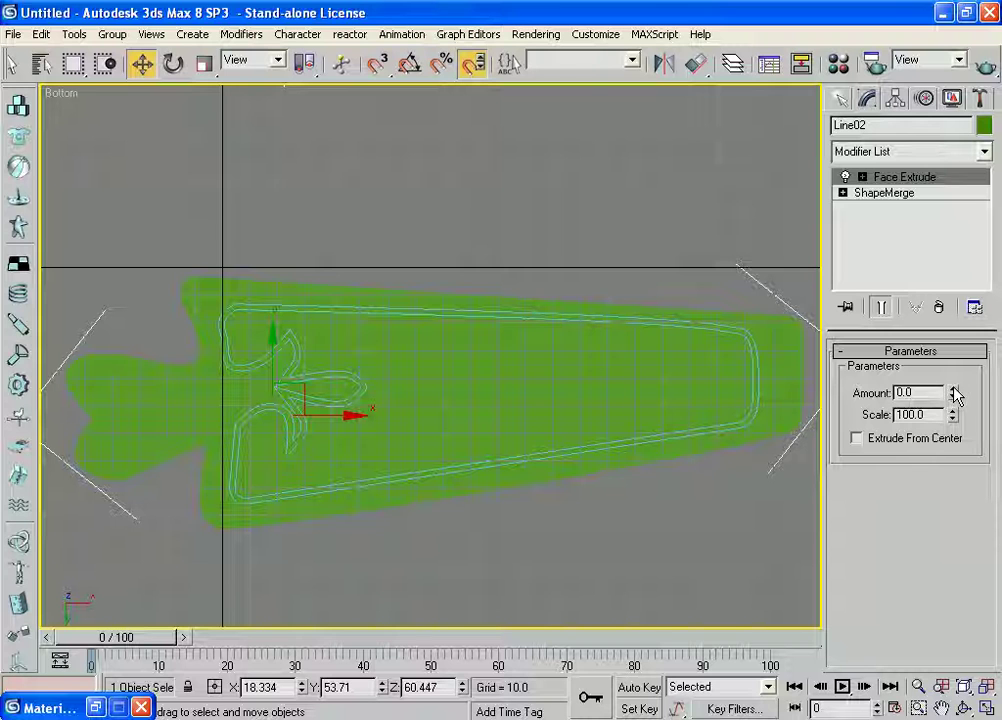
drag(953, 393, 961, 287)
drag(962, 222, 962, 141)
- Switch to Perspective view and drag the extruded shape along X
middle_drag(635, 402, 440, 393)
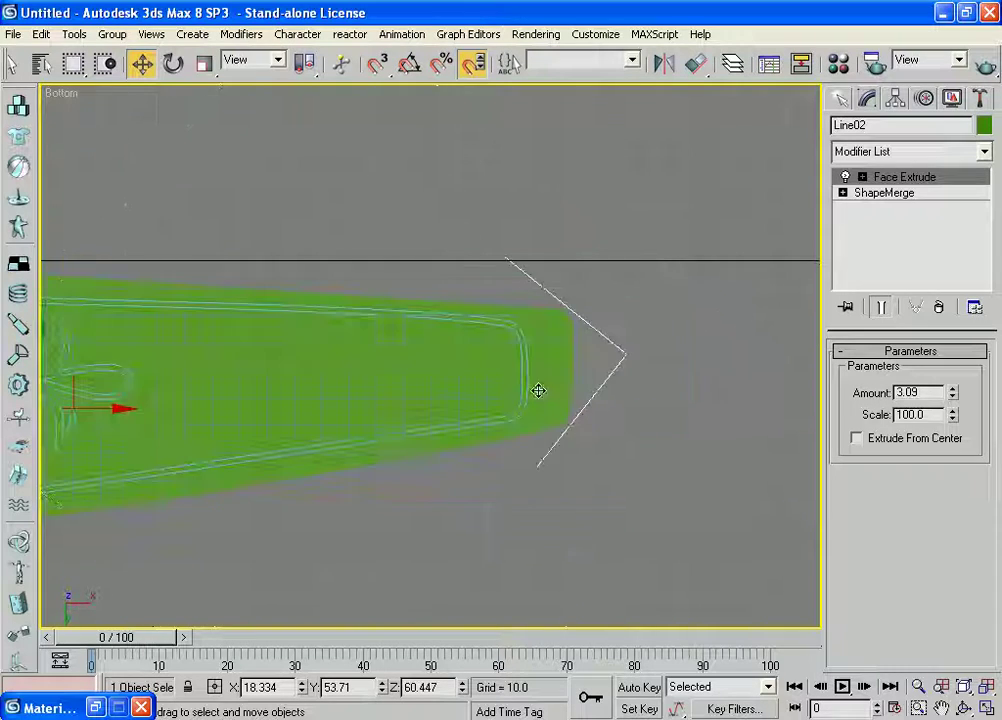
scroll(538, 390, down, 5)
scroll(586, 436, down, 5)
scroll(582, 440, up, 3)
scroll(557, 444, up, 2)
mouse_move(515, 389)
middle_down()
mouse_move(631, 391)
mouse_move(510, 402)
middle_up()
key(p)
drag(366, 430, 711, 426)
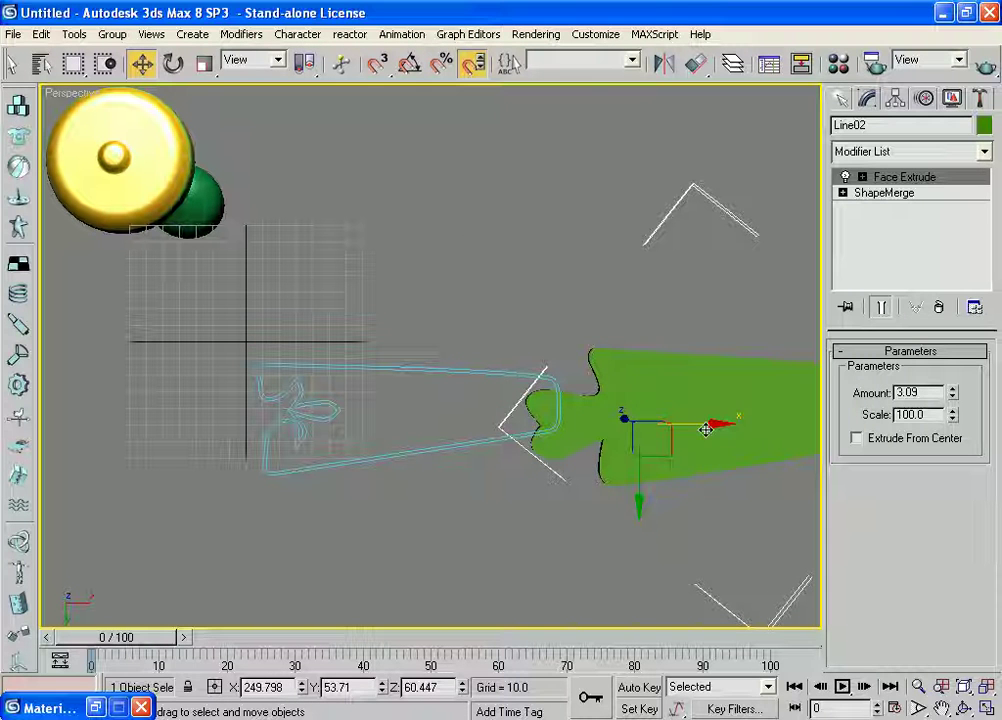
key(ctrl+z)
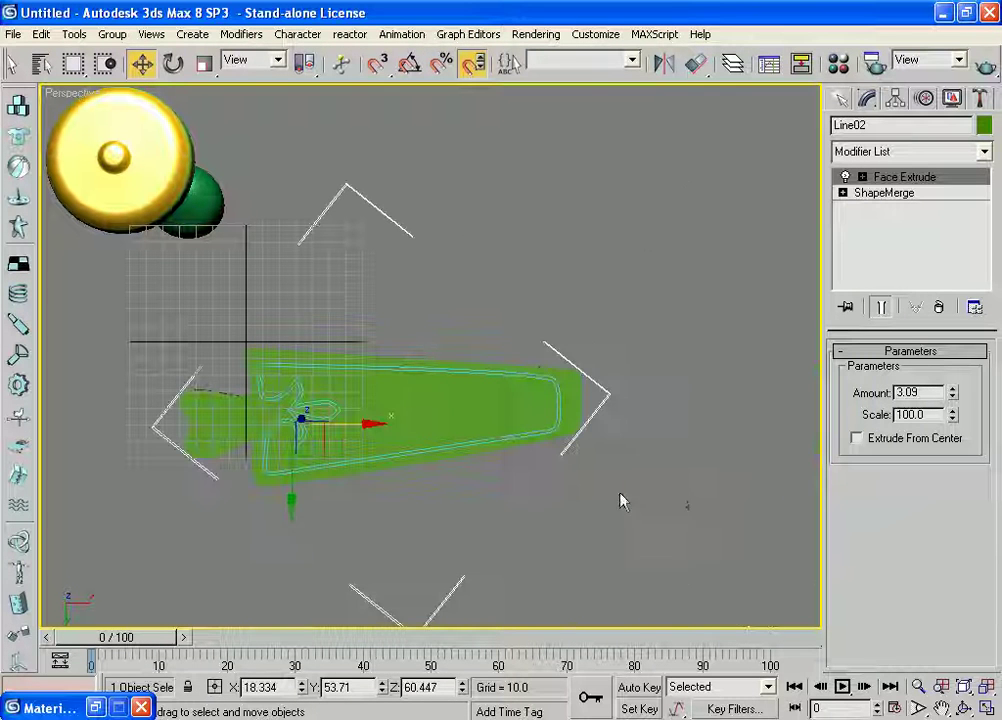
drag(127, 330, 505, 528)
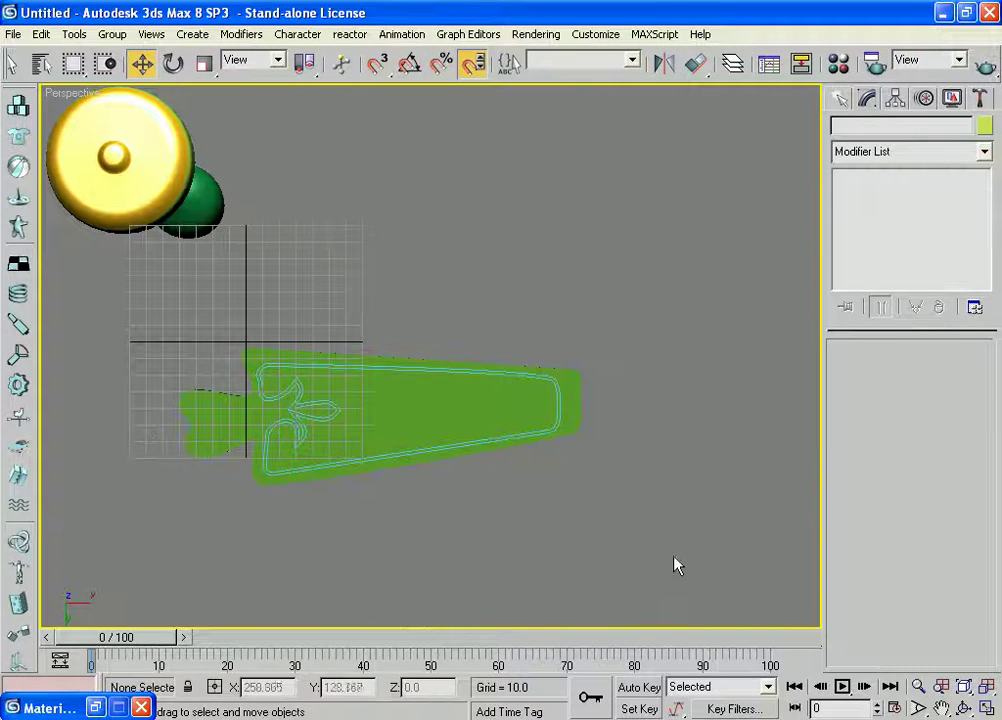
click(245, 395)
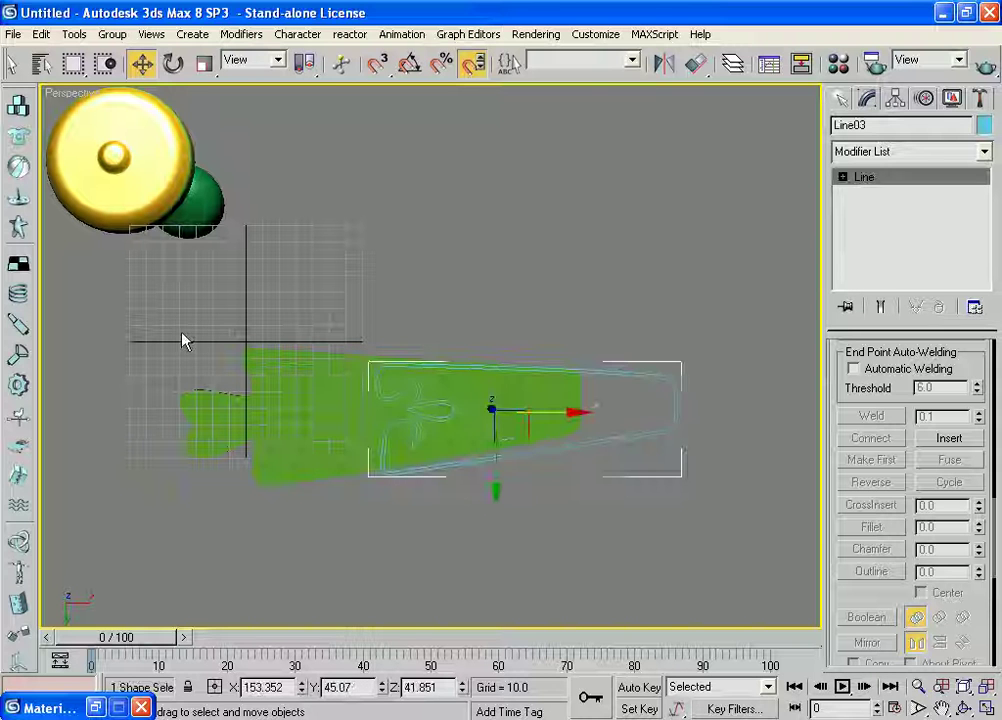
drag(130, 309, 501, 537)
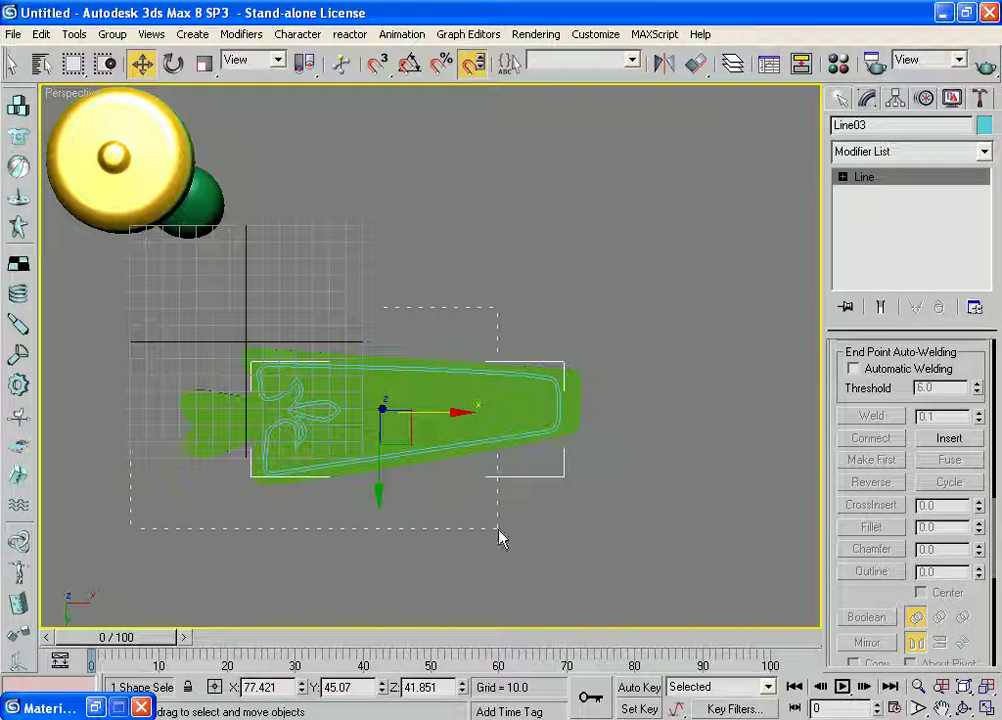
middle_drag(680, 481, 480, 482)
key(F3)
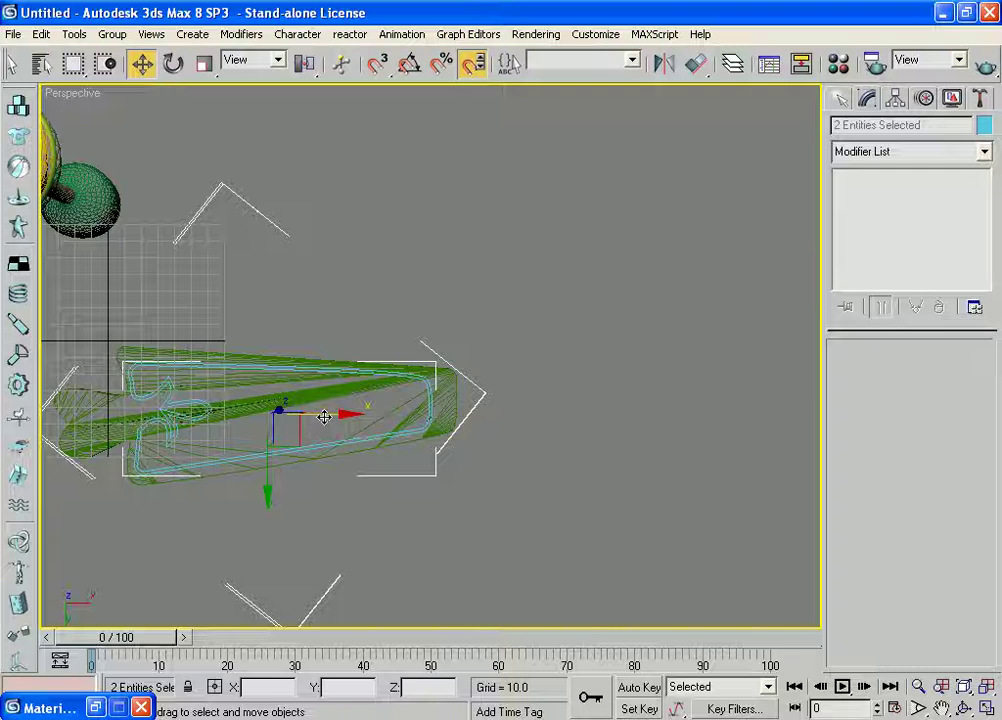
alt+middle_drag(324, 417, 560, 400)
scroll(557, 300, up, 3)
scroll(595, 325, up, 3)
mouse_move(595, 325)
middle_down()
mouse_move(575, 311)
mouse_move(578, 215)
middle_up()
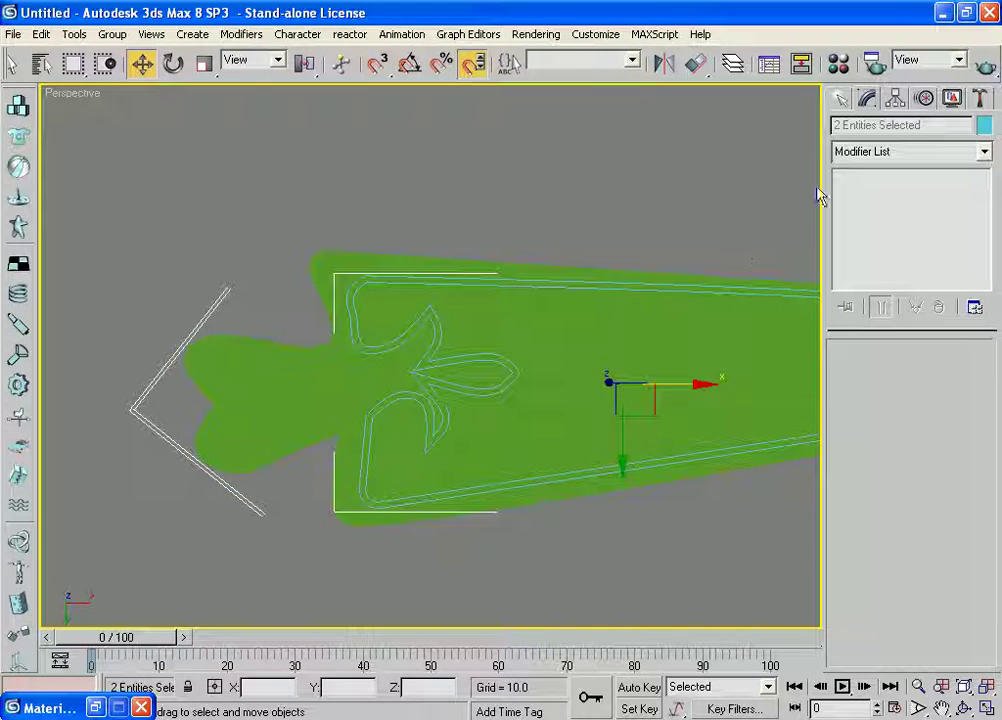
click(237, 217)
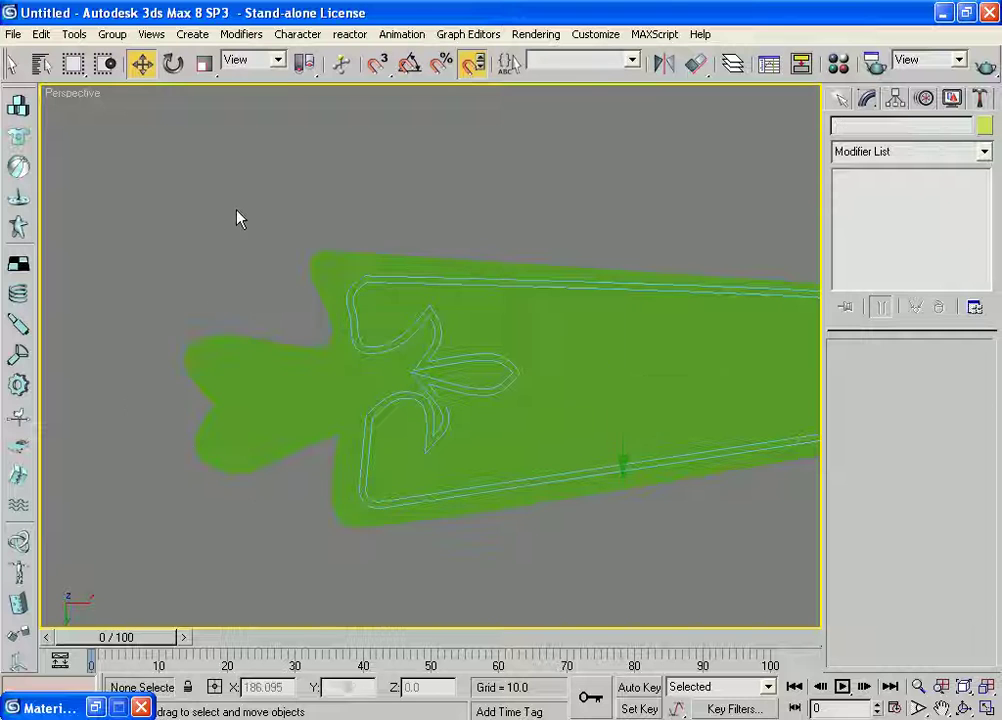
click(263, 354)
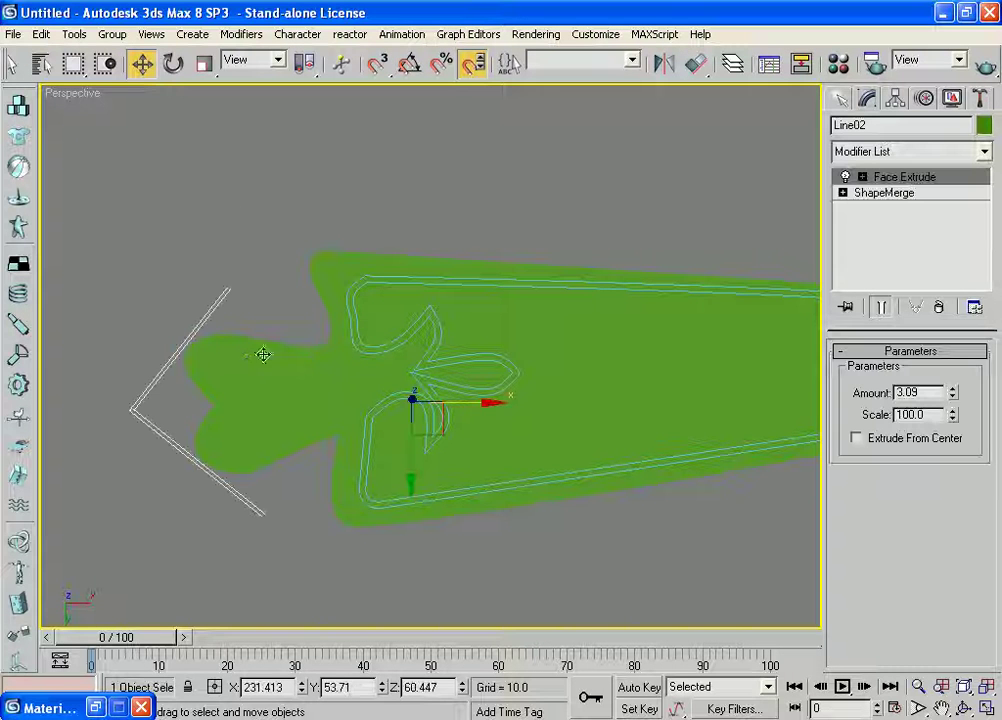
click(882, 195)
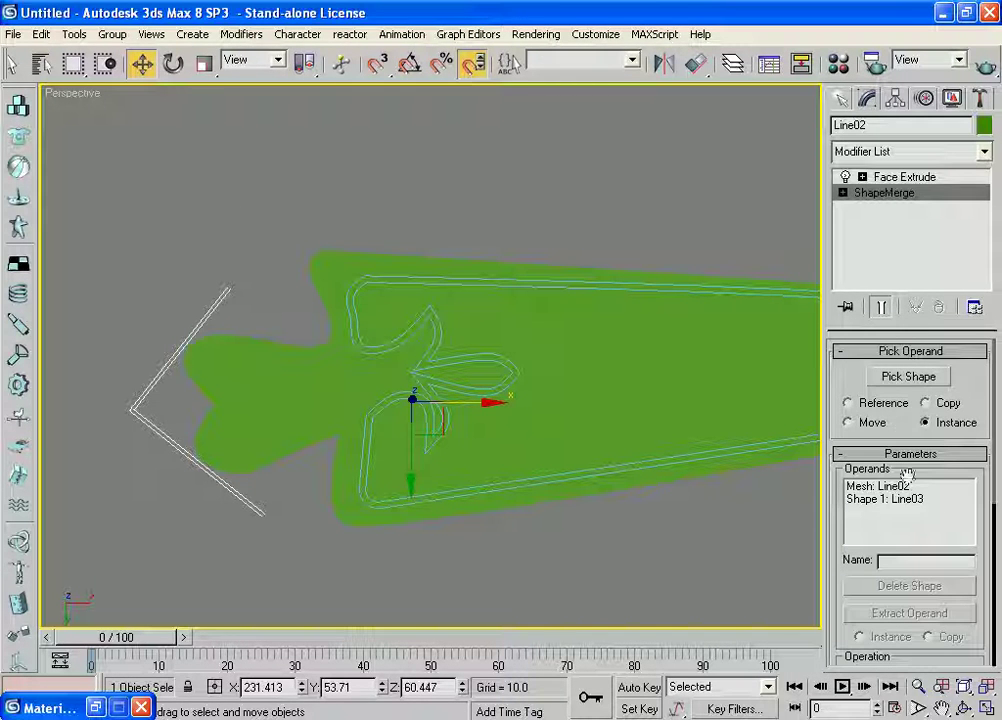
click(912, 178)
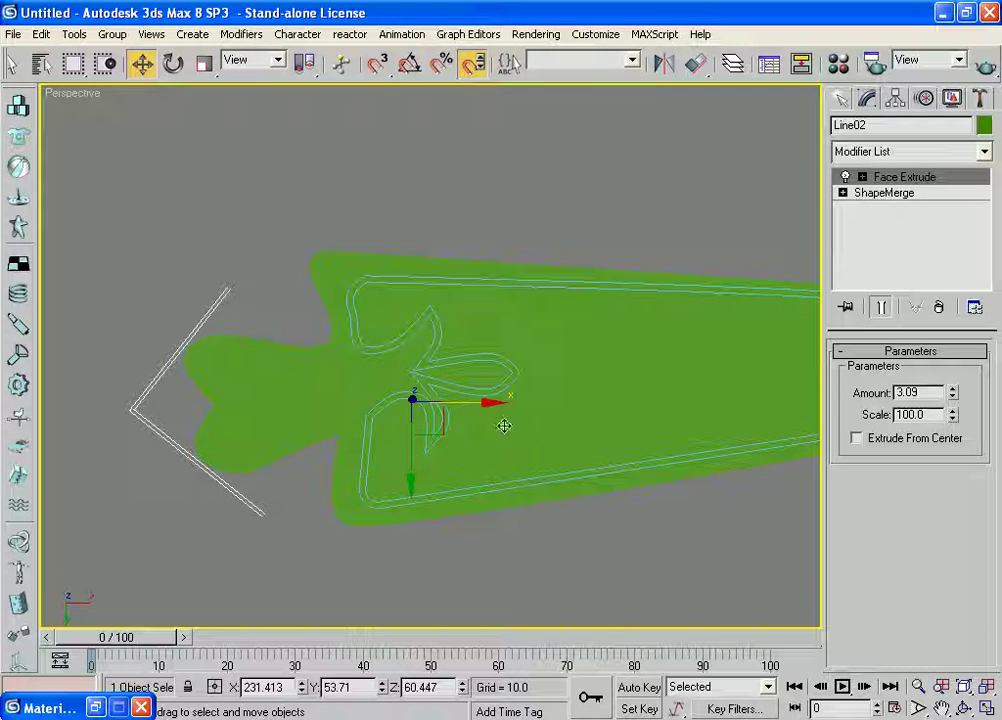
mouse_move(491, 418)
alt+middle_down()
mouse_move(438, 329)
mouse_move(454, 342)
mouse_move(453, 589)
alt+middle_up()
mouse_move(557, 358)
alt+middle_down()
mouse_move(570, 512)
mouse_move(640, 506)
mouse_move(687, 543)
alt+middle_up()
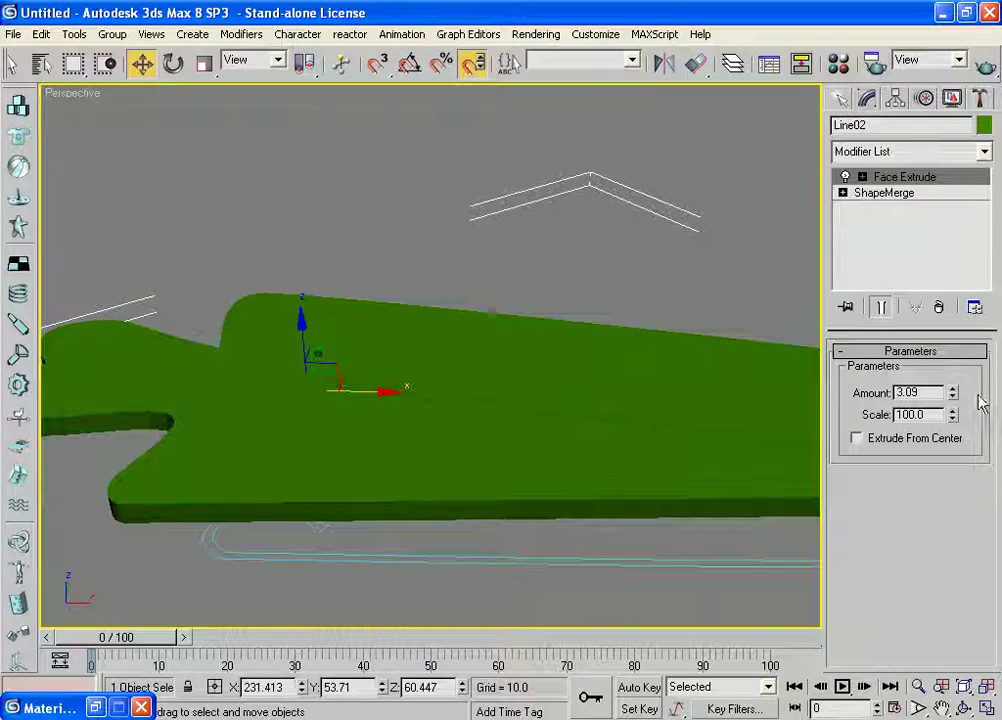
drag(953, 394, 953, 300)
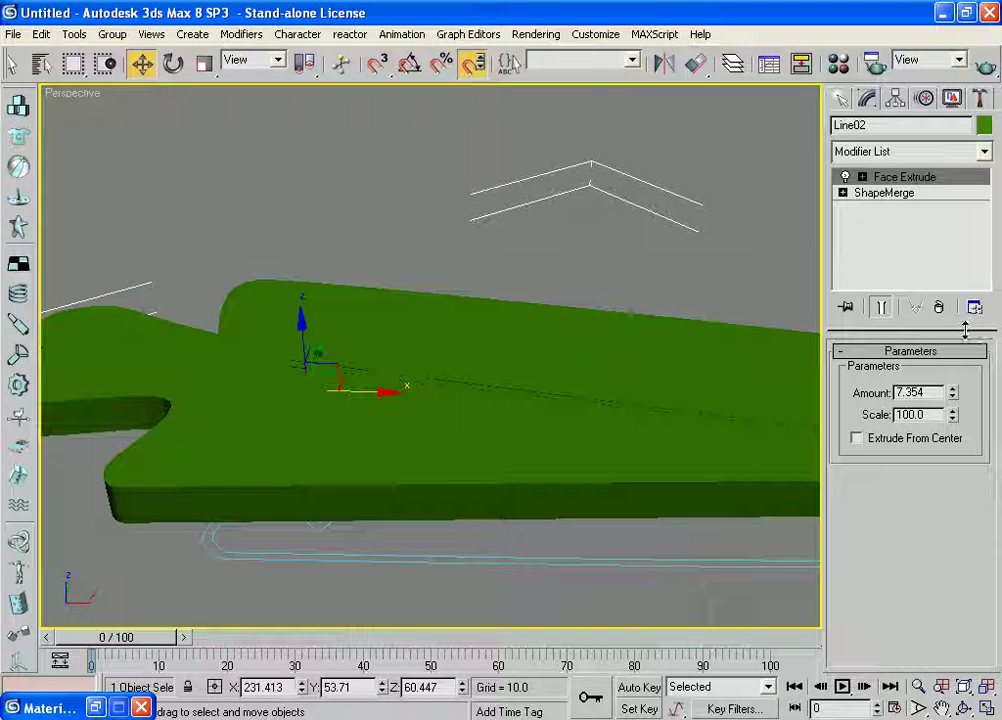
key(ctrl+z)
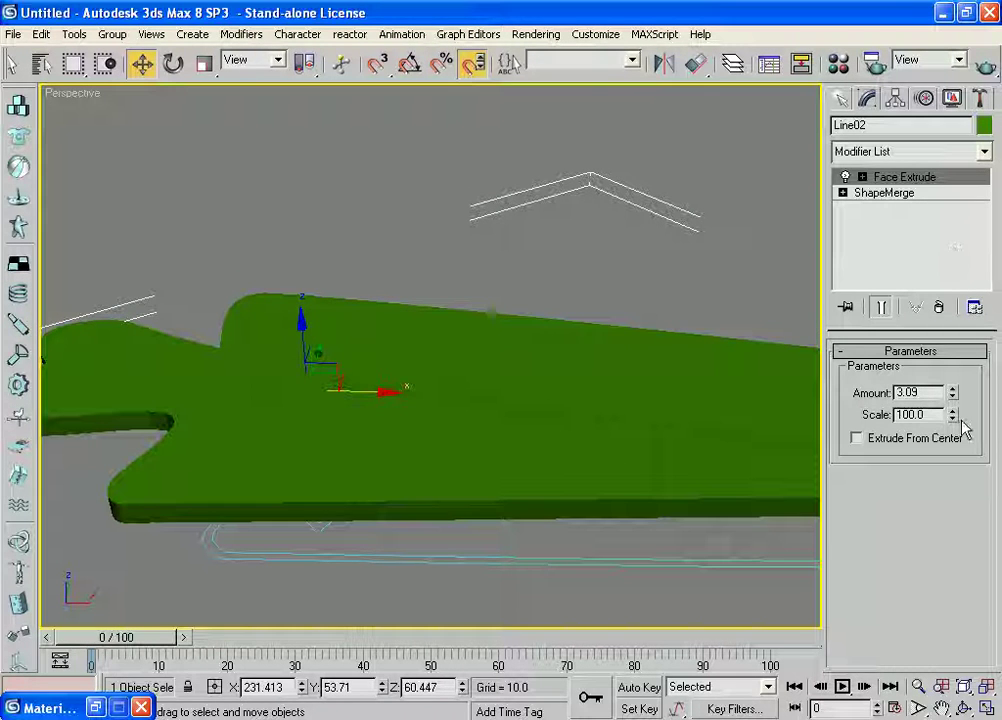
drag(953, 392, 953, 320)
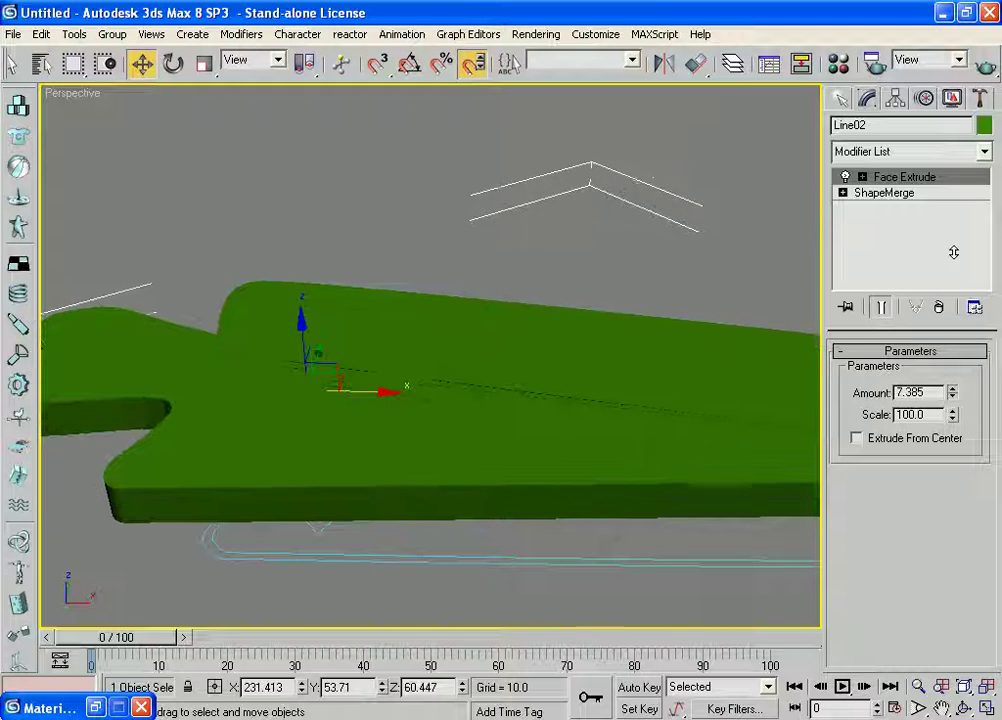
drag(953, 392, 953, 350)
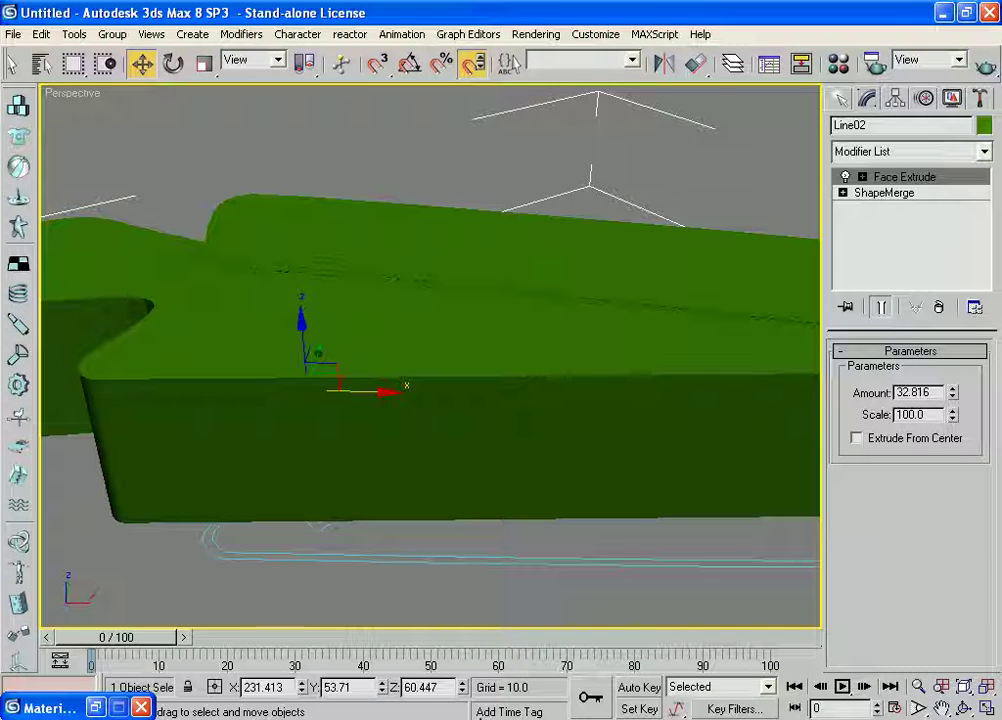
key(ctrl+z)
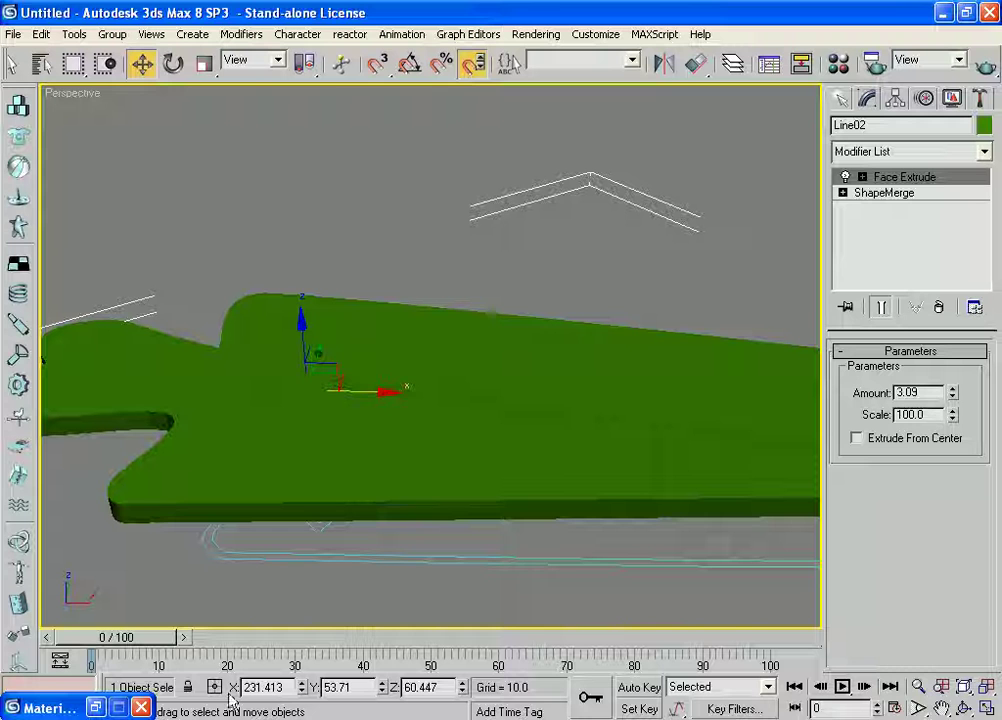
mouse_move(418, 587)
alt+middle_down()
mouse_move(452, 385)
mouse_move(497, 388)
mouse_move(512, 405)
mouse_move(512, 369)
mouse_move(544, 389)
mouse_move(577, 336)
mouse_move(459, 436)
mouse_move(512, 462)
alt+middle_up()
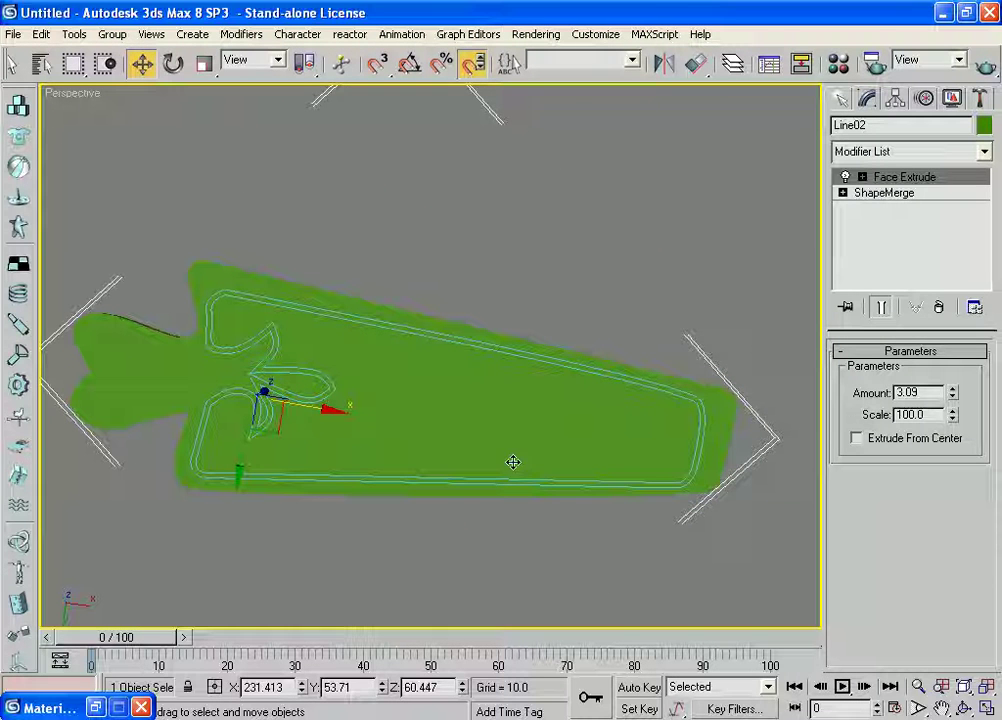
click(886, 194)
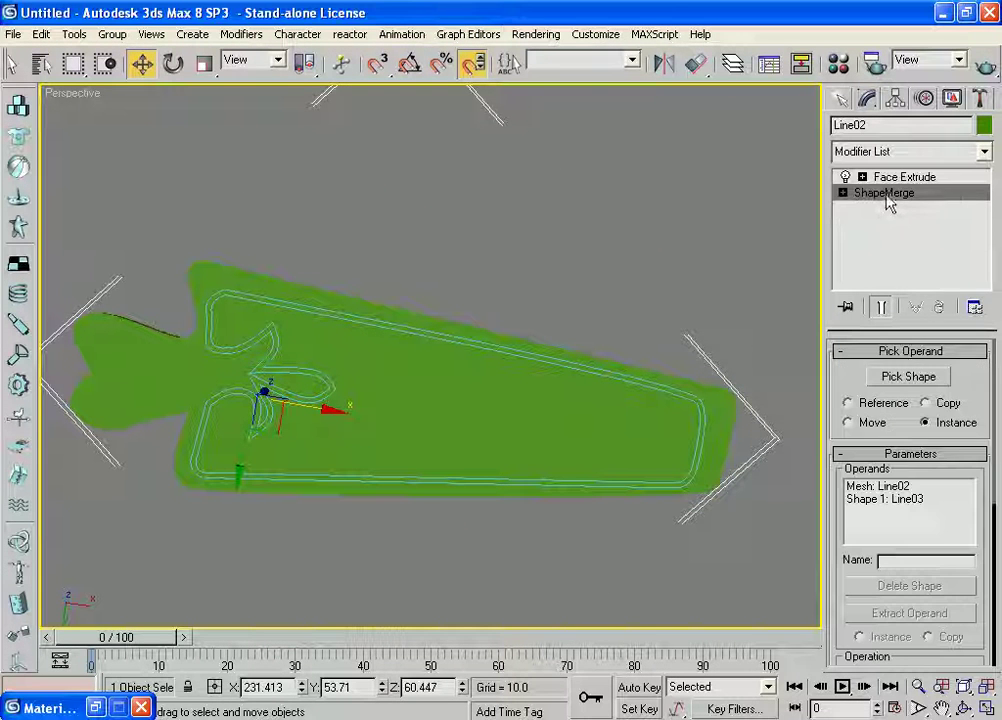
click(908, 380)
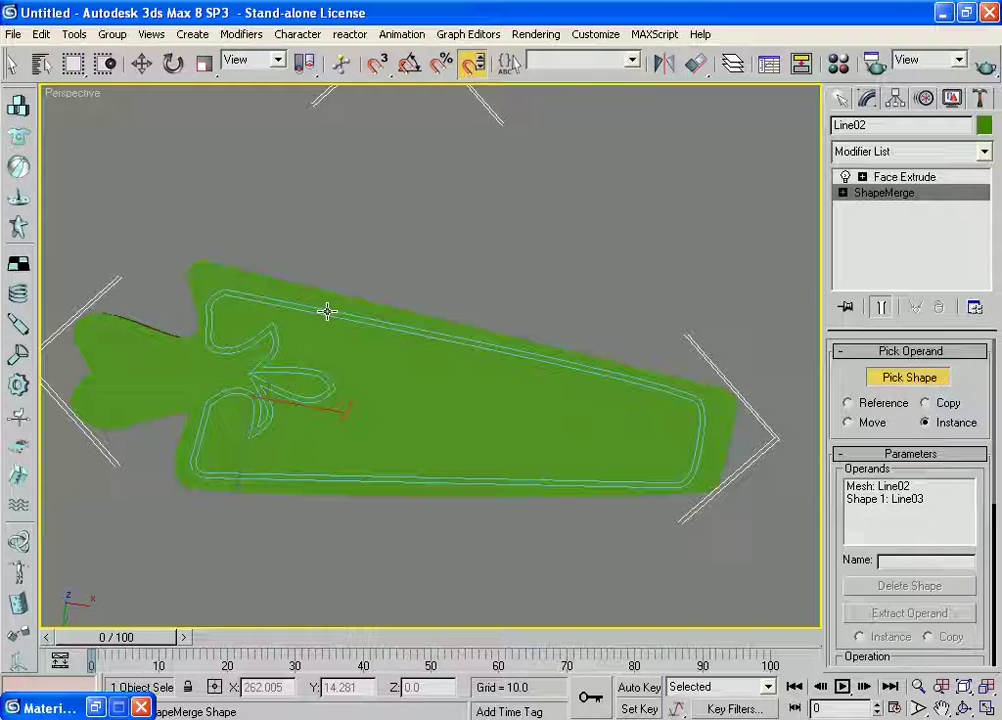
click(327, 311)
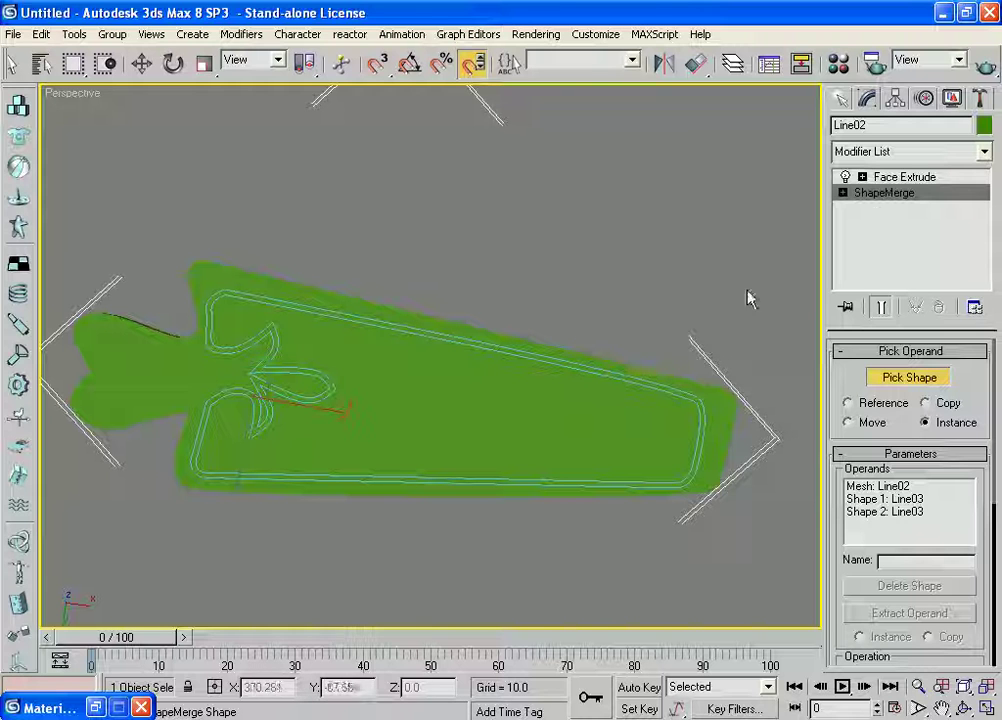
click(880, 177)
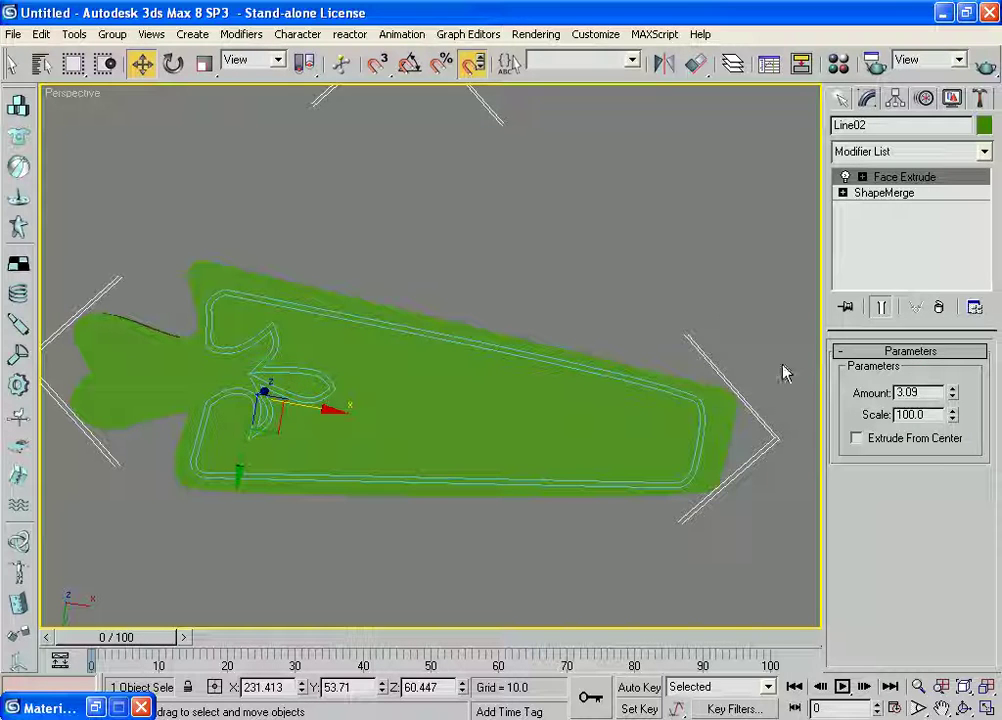
click(893, 193)
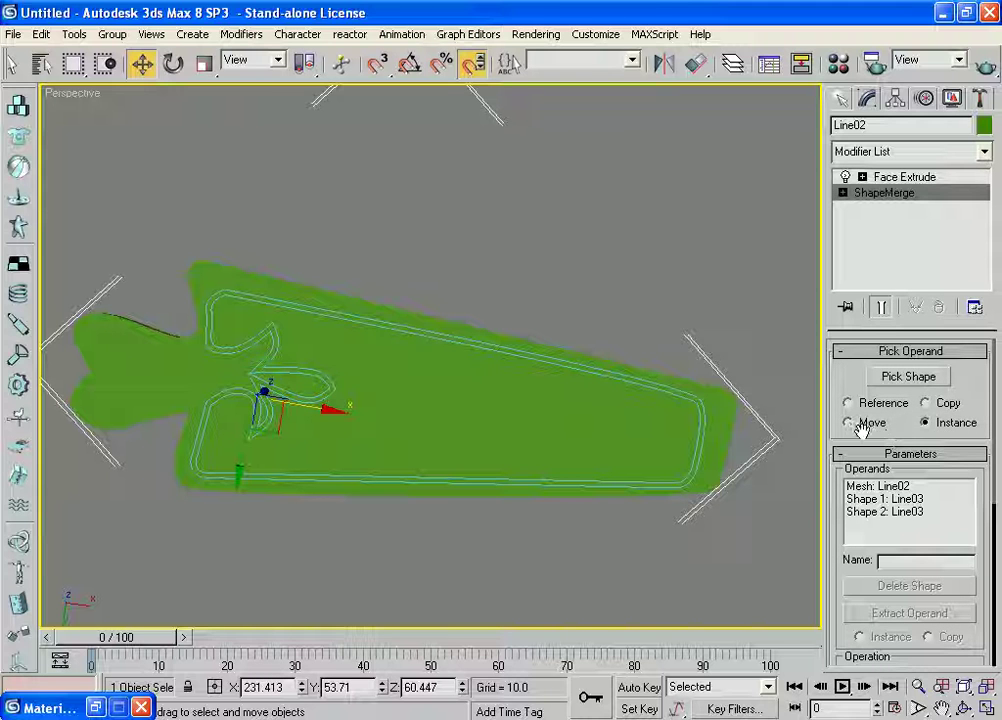
mouse_move(387, 383)
alt+middle_down()
mouse_move(385, 625)
mouse_move(429, 501)
mouse_move(423, 454)
mouse_move(412, 485)
mouse_move(443, 469)
mouse_move(432, 445)
mouse_move(434, 492)
mouse_move(434, 450)
mouse_move(403, 448)
alt+middle_up()
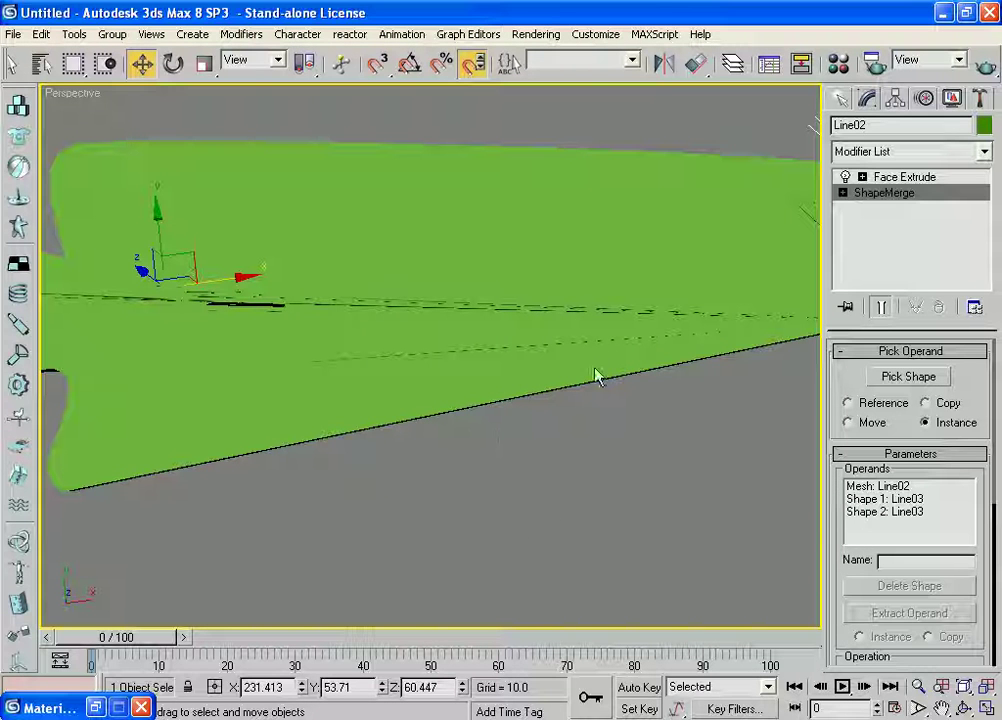
- Quick-render the perspective view to preview the green paddle, then reorient the view
click(986, 68)
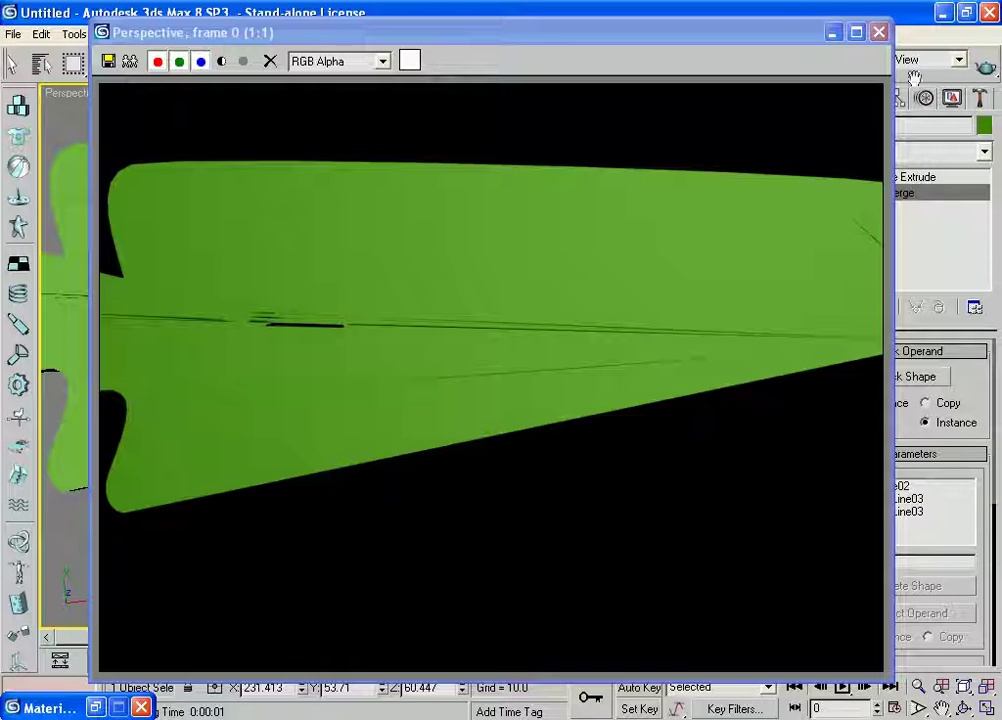
click(878, 33)
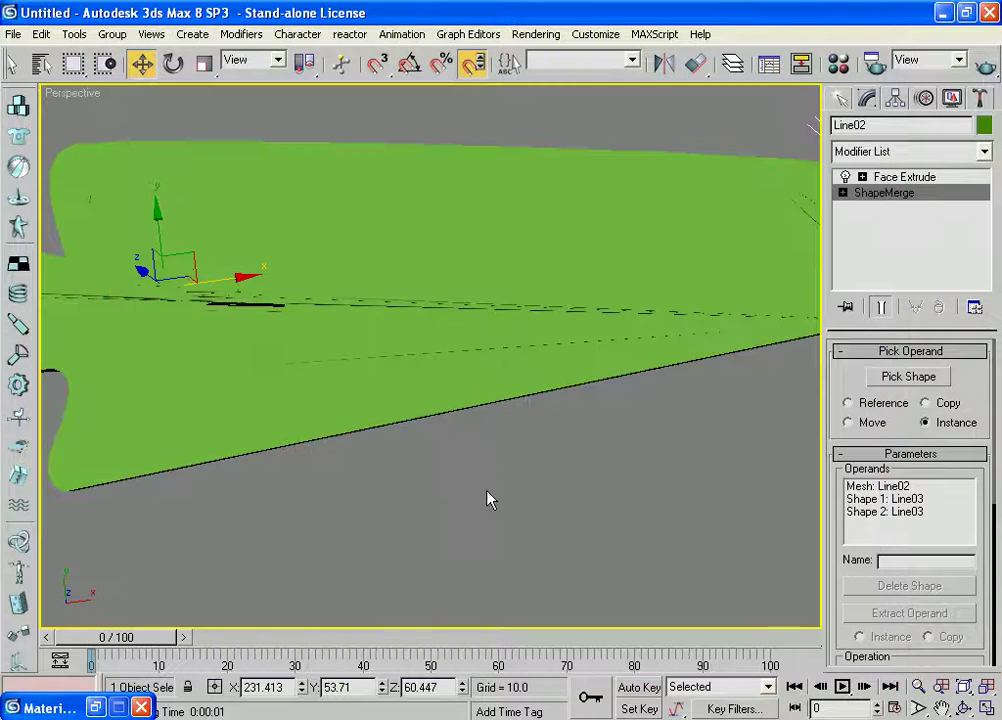
alt+middle_drag(447, 503, 519, 357)
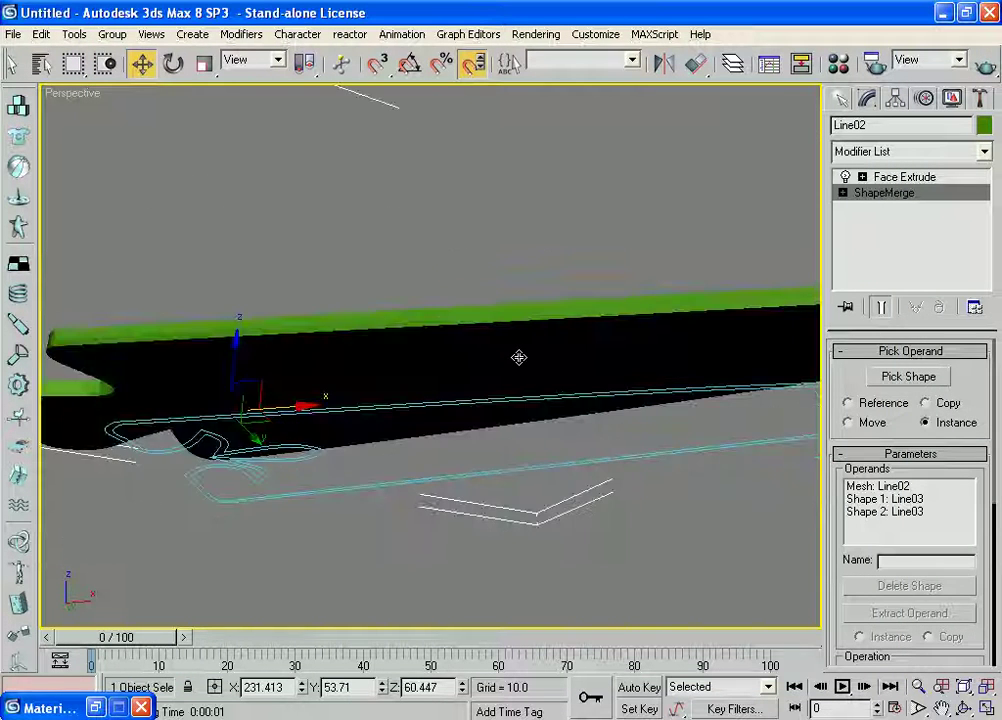
scroll(519, 357, down, 5)
scroll(369, 456, down, 5)
scroll(459, 465, up, 5)
scroll(459, 465, up, 3)
middle_drag(459, 465, 470, 390)
scroll(490, 397, up, 1)
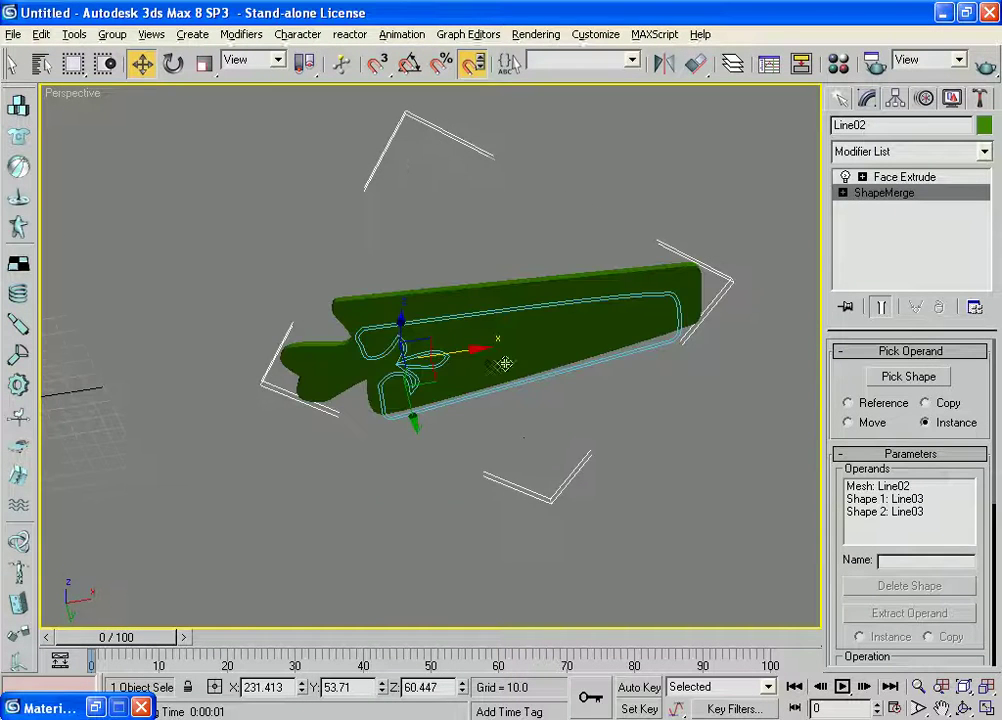
- Select the paddle and its Line03 outline together and slide them along X
key(ctrl+z)
scroll(463, 476, up, 2)
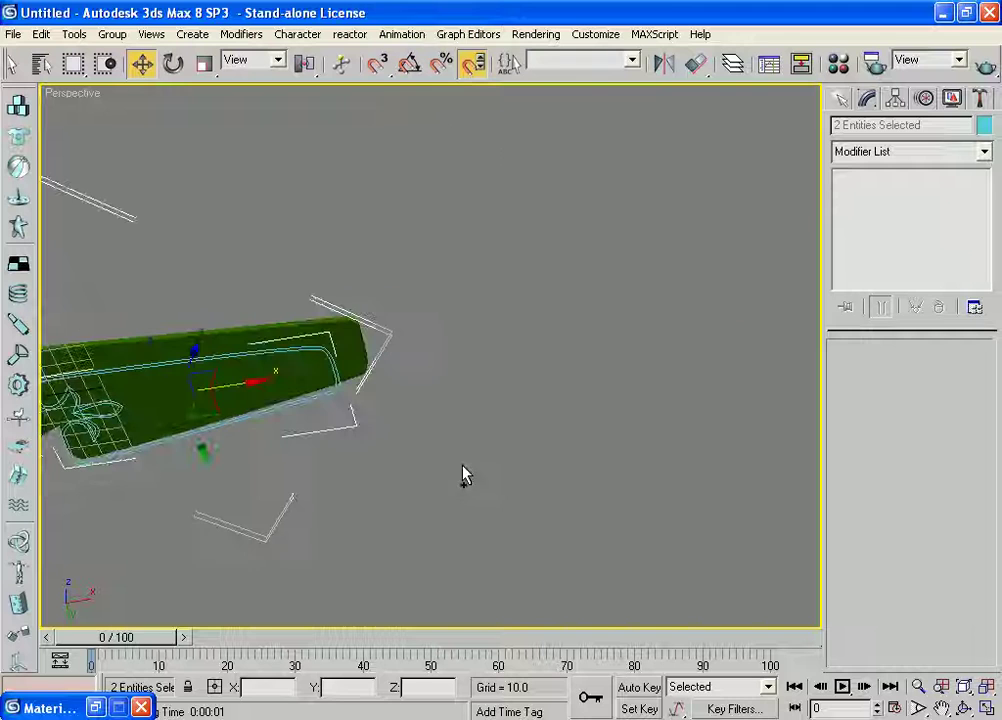
key(ctrl+z)
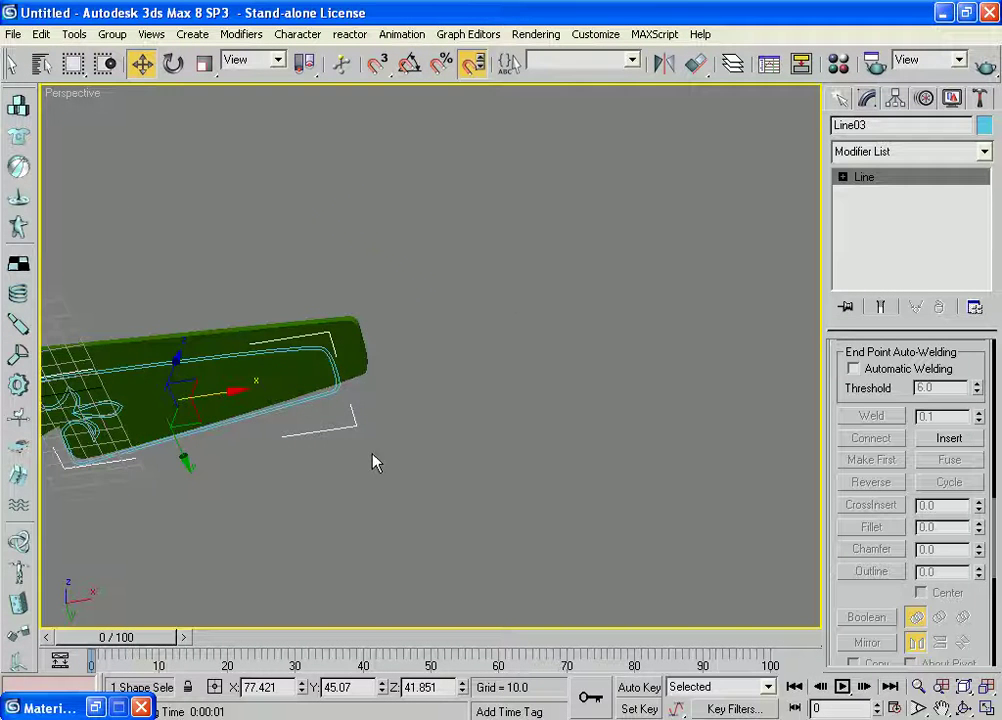
middle_drag(371, 463, 581, 454)
scroll(490, 457, up, 2)
mouse_move(416, 508)
alt+middle_down()
mouse_move(335, 390)
mouse_move(344, 456)
mouse_move(403, 188)
alt+middle_up()
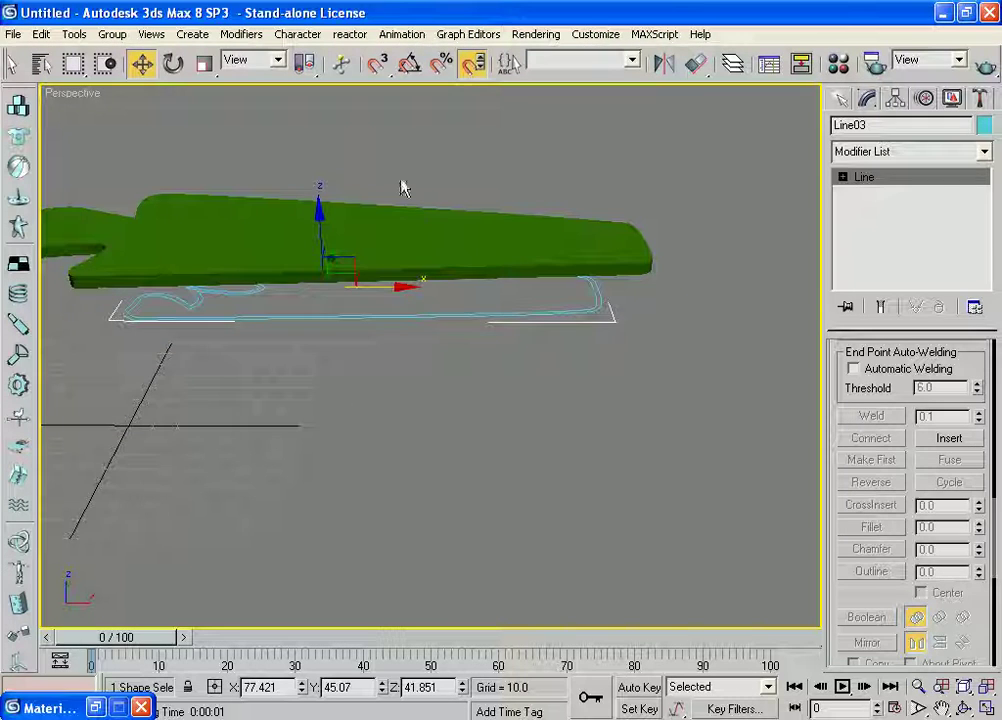
mouse_move(395, 410)
alt+middle_down()
mouse_move(508, 463)
mouse_move(244, 228)
alt+middle_up()
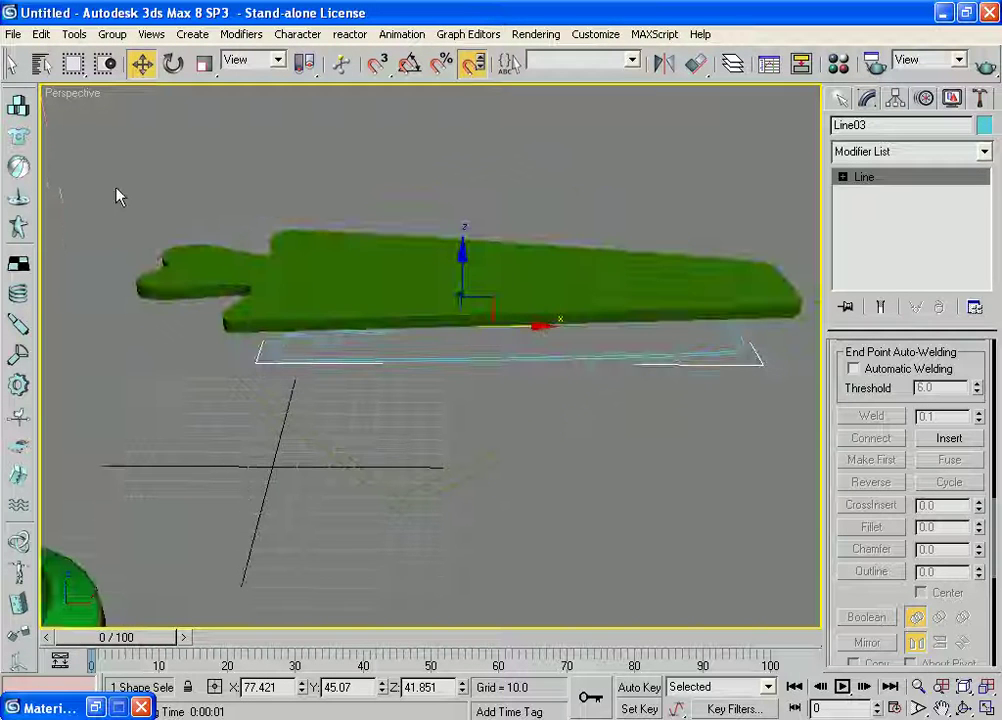
key(ctrl+a)
mouse_move(673, 485)
alt+middle_down()
mouse_move(463, 465)
mouse_move(465, 348)
mouse_move(404, 301)
alt+middle_up()
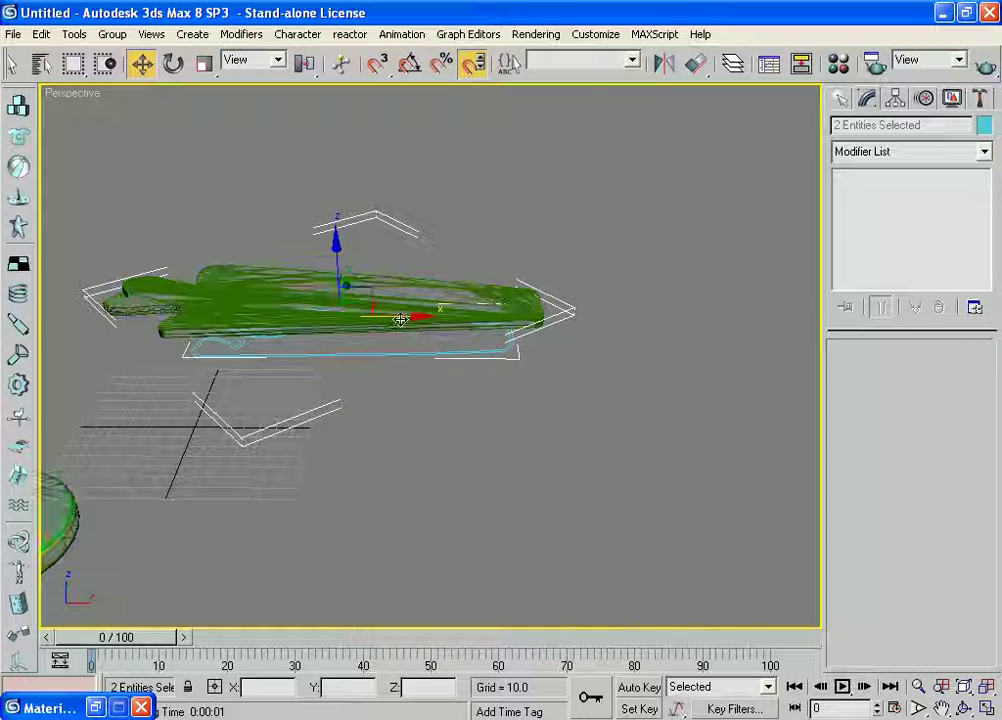
drag(400, 318, 760, 318)
alt+middle_drag(693, 475, 661, 318)
mouse_move(462, 376)
middle_down()
mouse_move(547, 387)
mouse_move(528, 320)
middle_up()
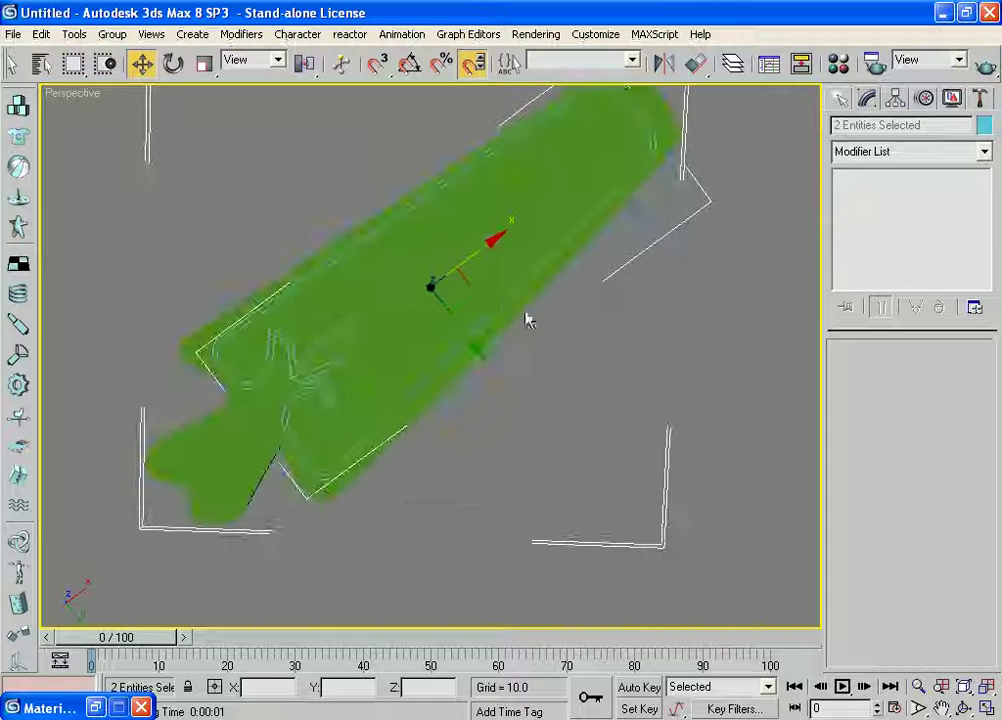
- Remove Face Extrude from Line02 so only ShapeMerge remains, then select the inner outline Line03
click(675, 370)
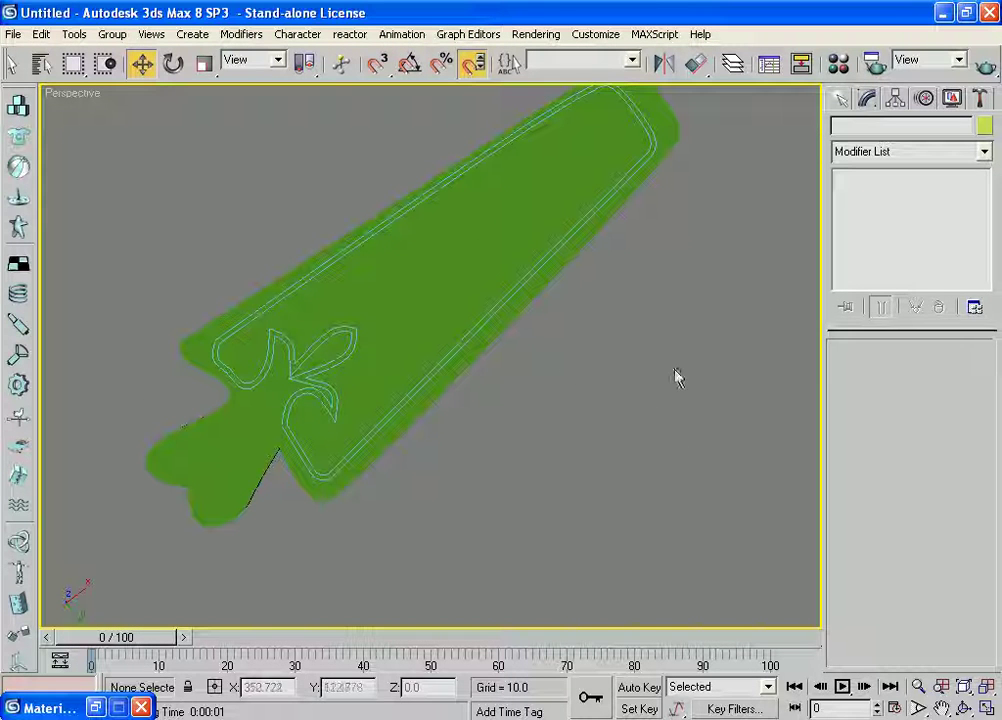
click(241, 473)
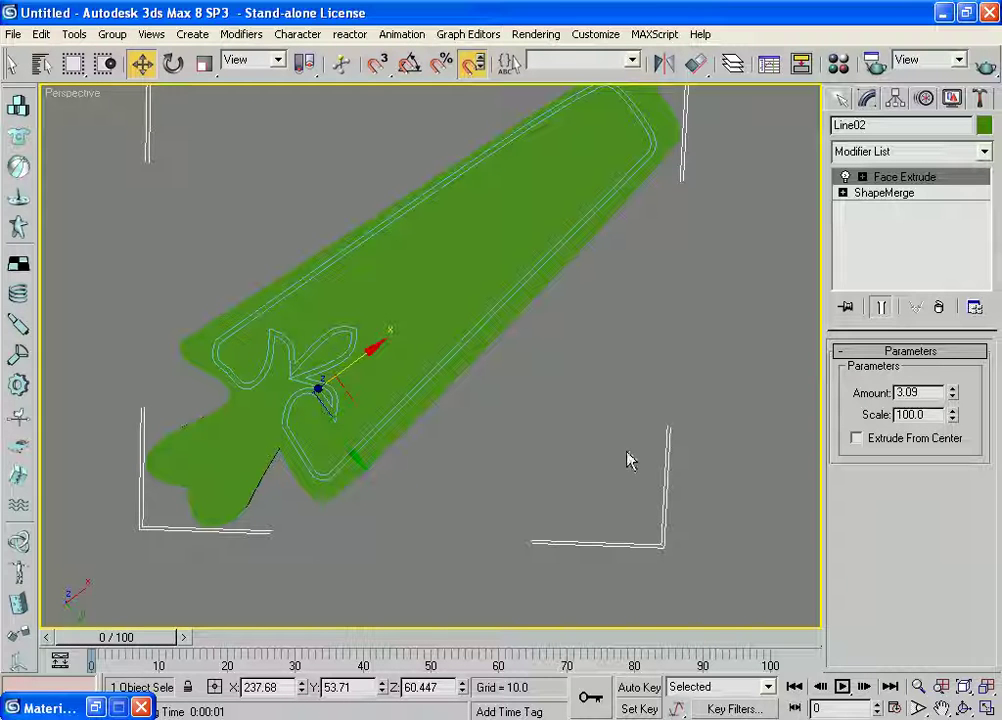
click(884, 196)
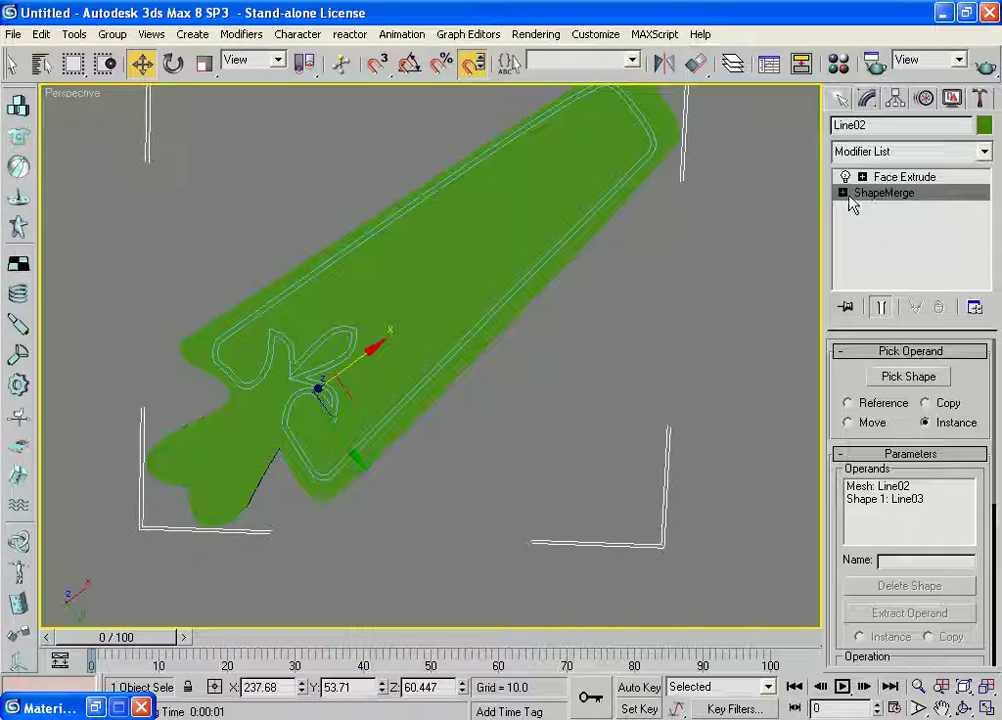
key(Delete)
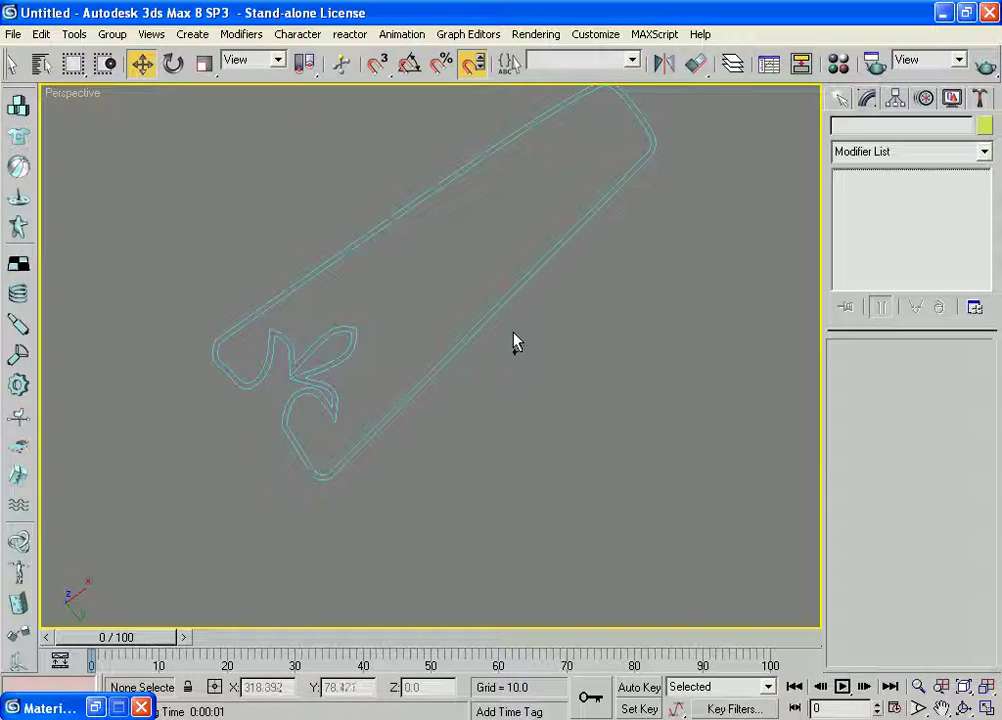
key(ctrl+z)
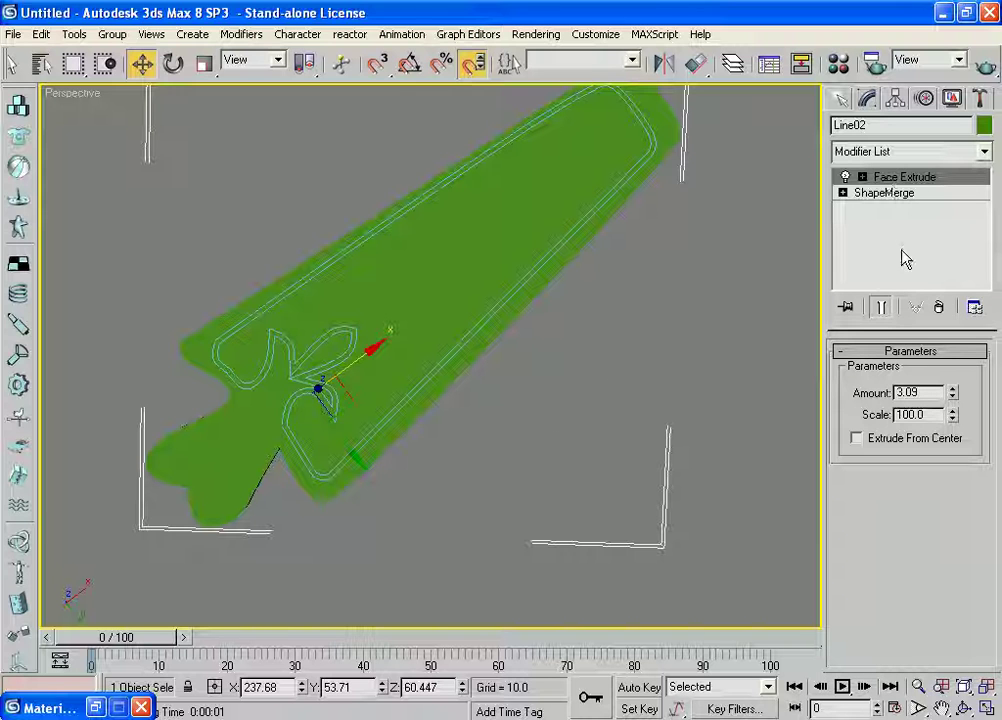
click(940, 307)
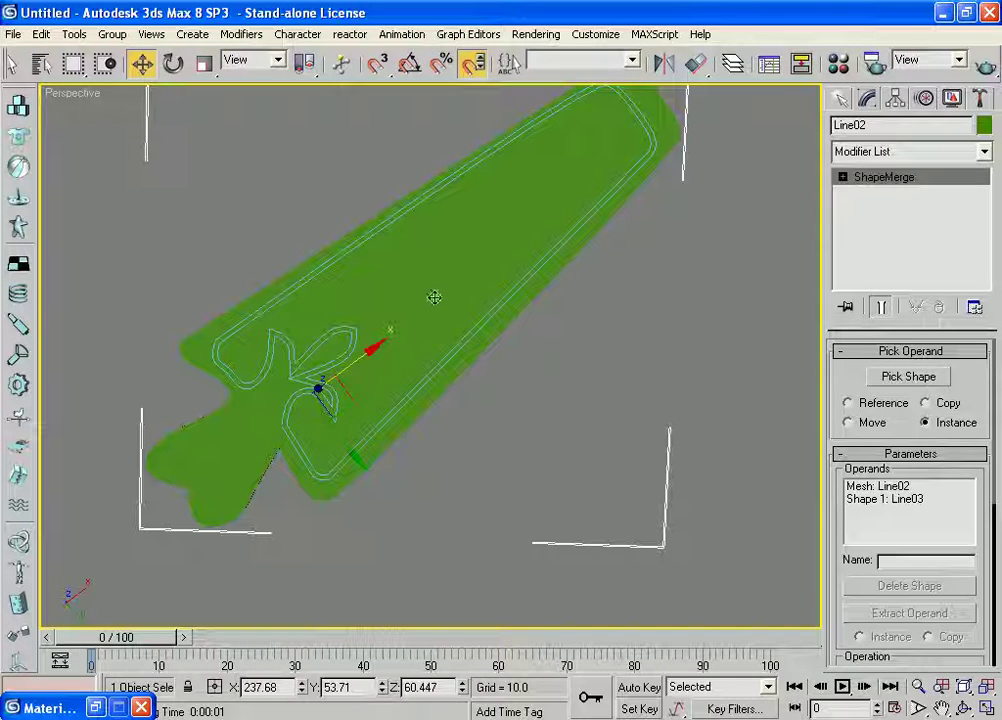
scroll(560, 354, up, 1)
scroll(566, 389, up, 3)
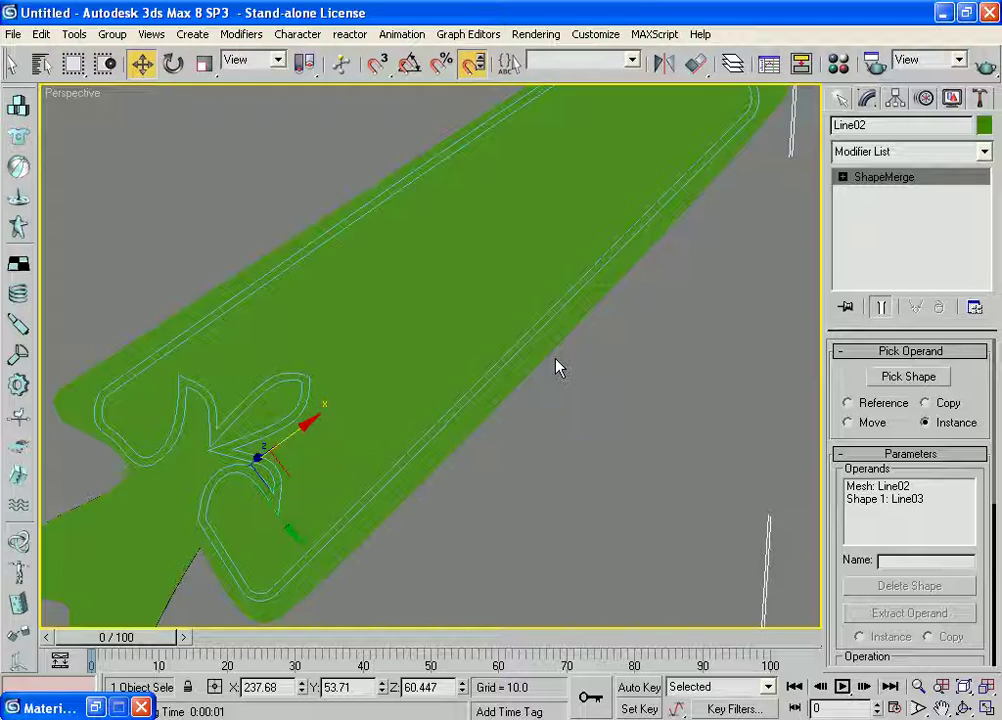
scroll(557, 365, down, 3)
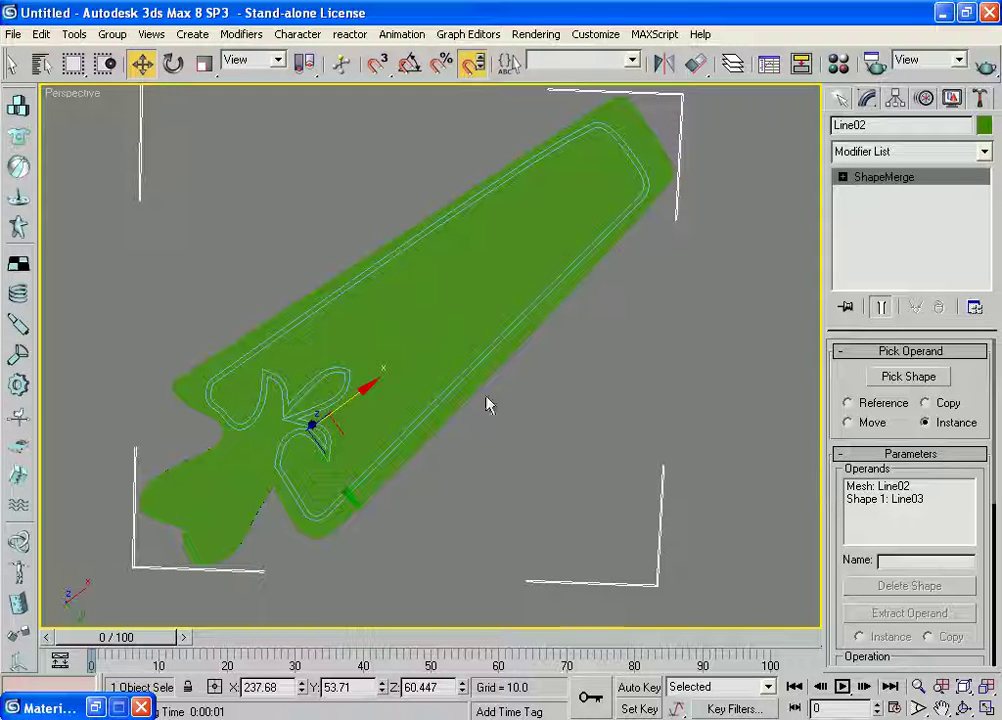
click(617, 380)
click(510, 343)
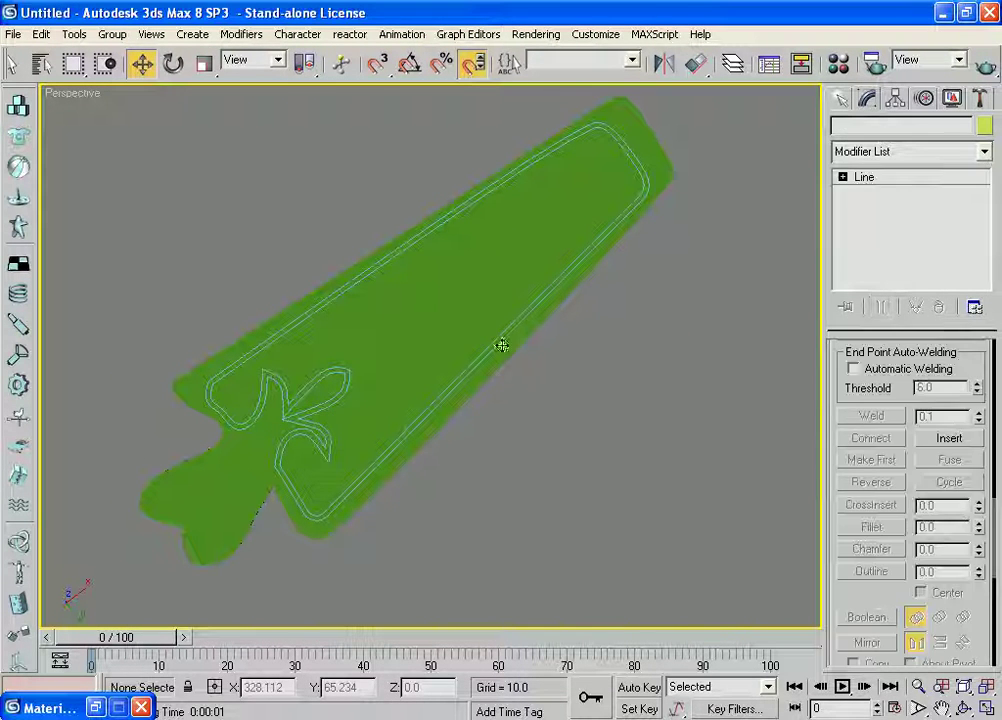
- Add an Extrude modifier with Amount 2.0 to the inner outline Line03
click(984, 152)
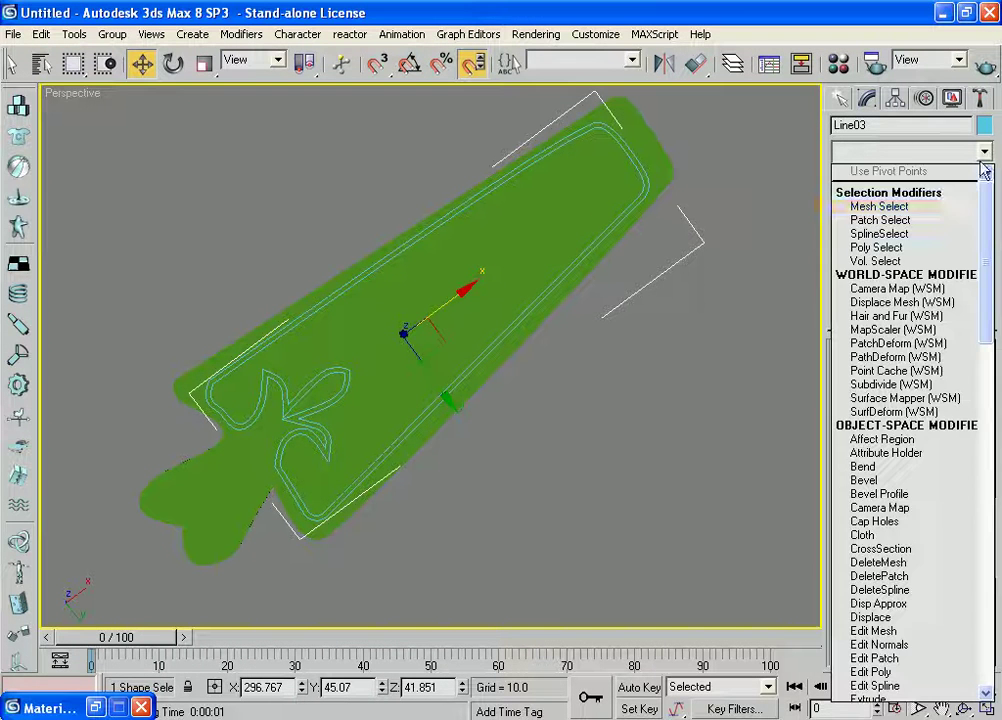
key(e)
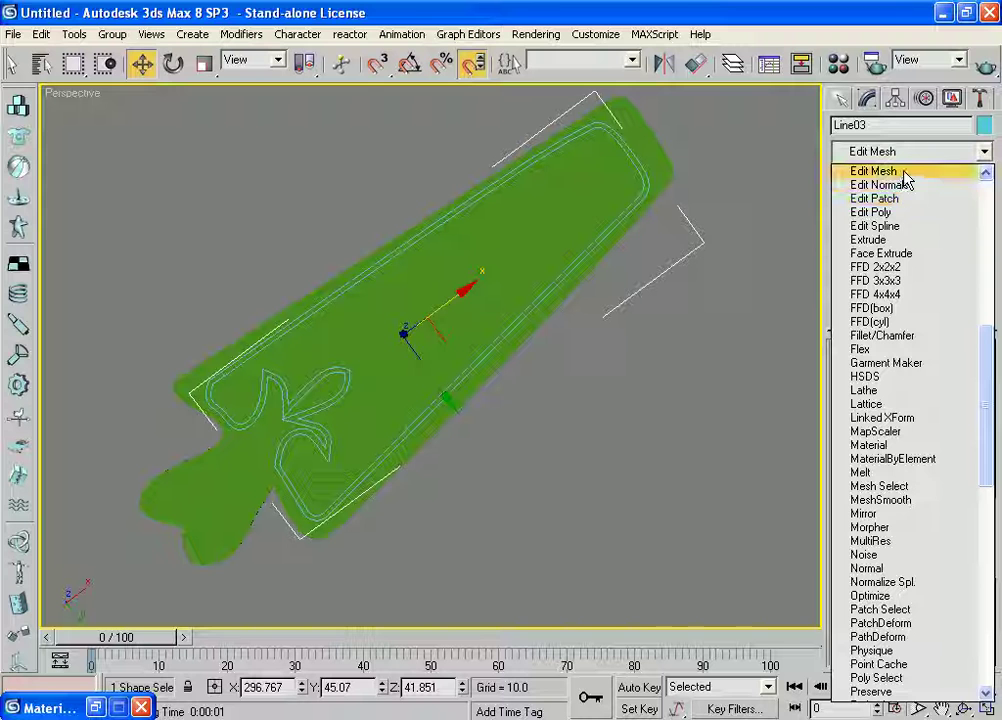
click(875, 240)
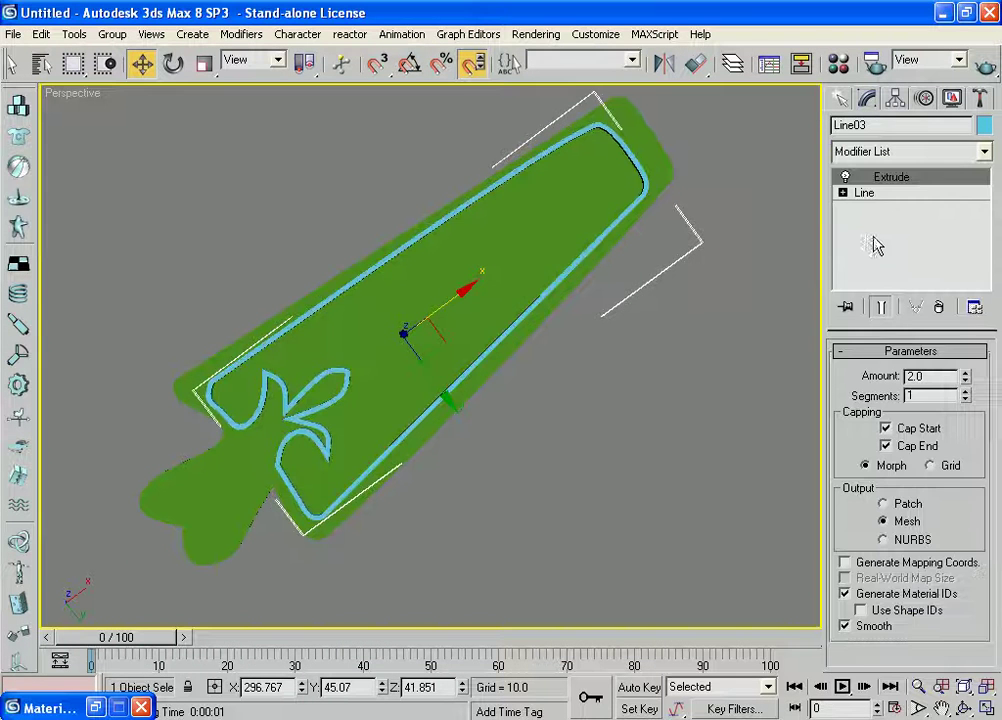
click(568, 501)
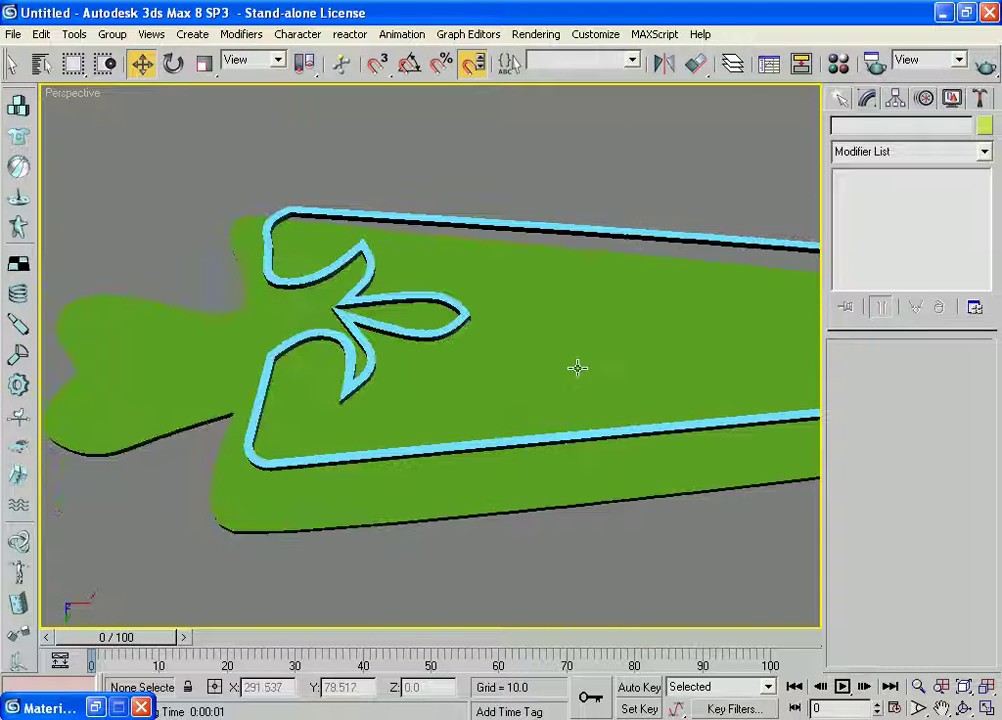
scroll(419, 355, down, 2)
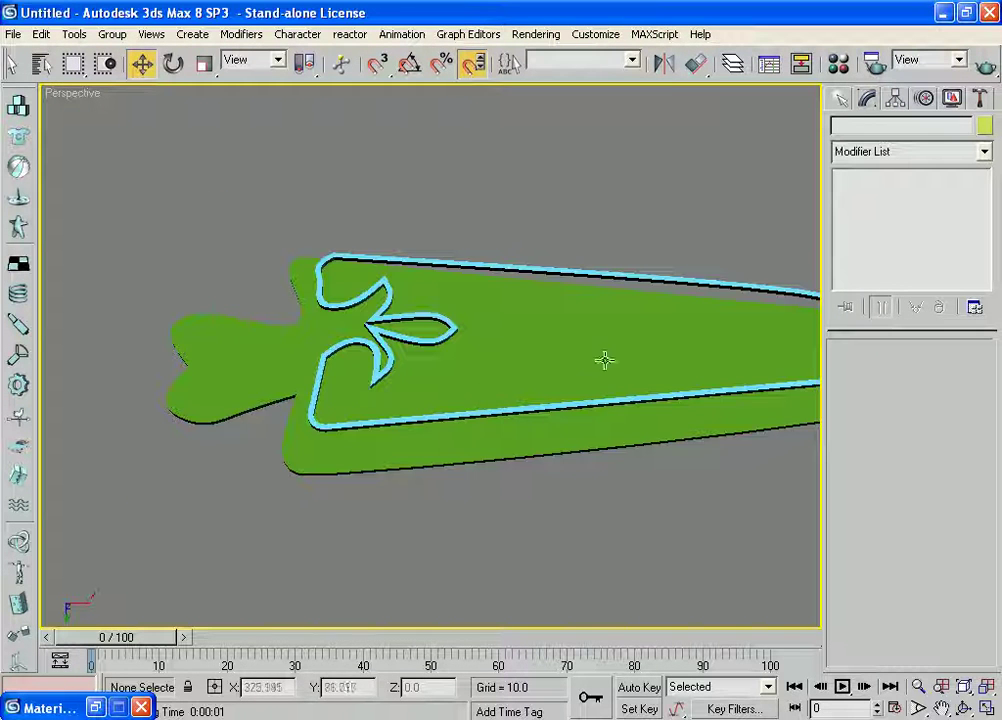
scroll(543, 376, down, 2)
scroll(548, 380, down, 2)
scroll(555, 376, up, 2)
middle_drag(555, 376, 526, 351)
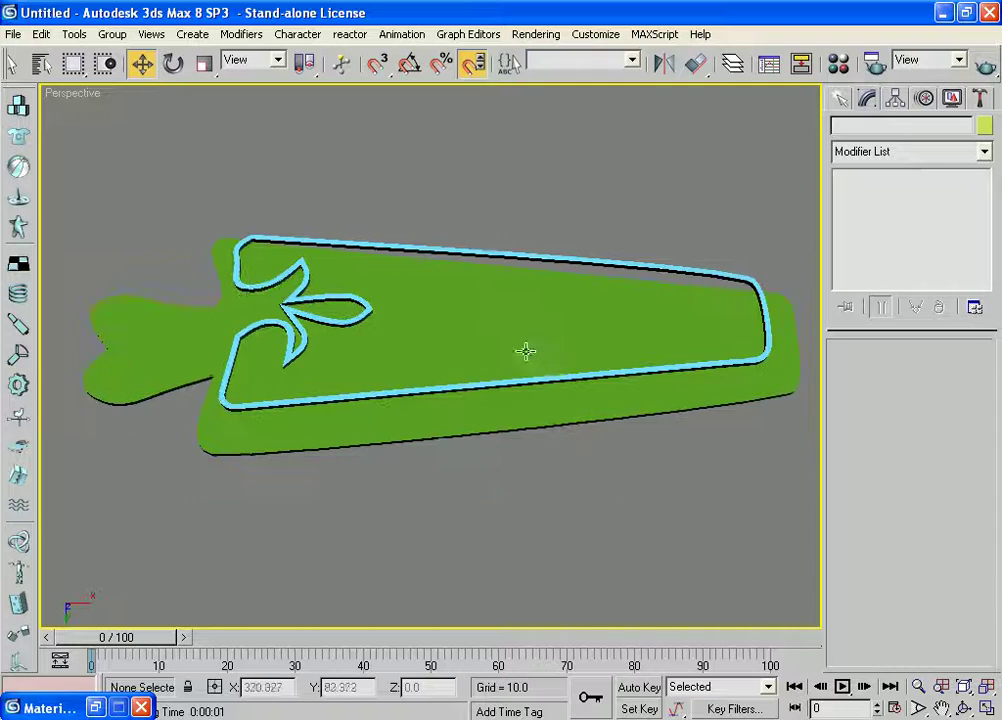
- Select the green paddle Line02 and open the Material Editor beside the board
click(129, 392)
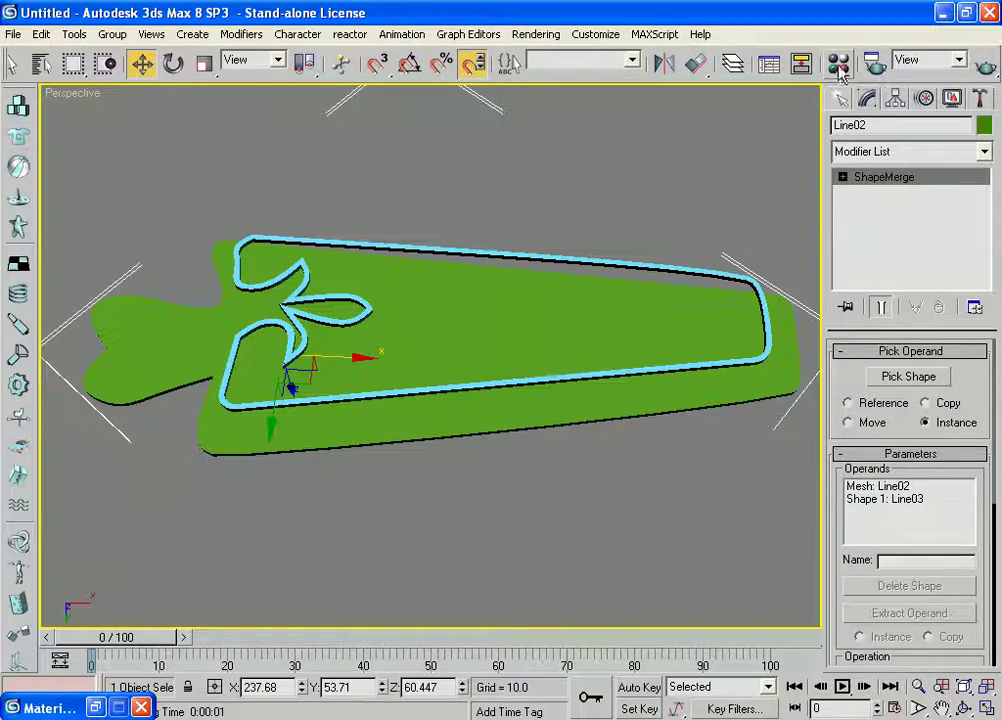
key(m)
drag(593, 31, 866, 31)
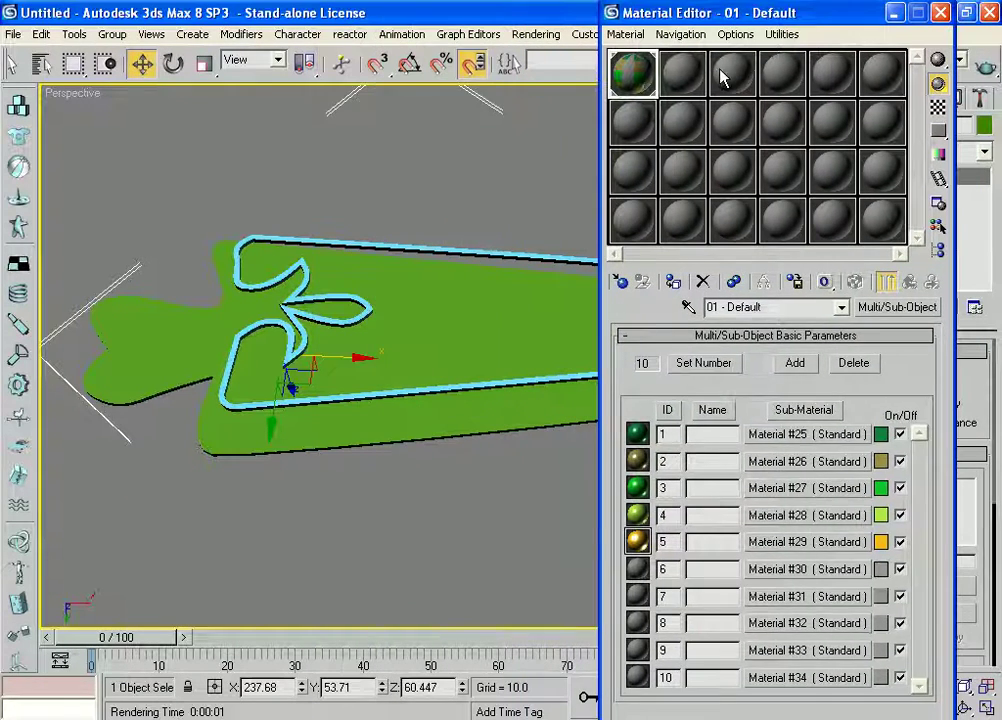
- Set material slot 2's ambient/diffuse colour to a strong orange
click(693, 76)
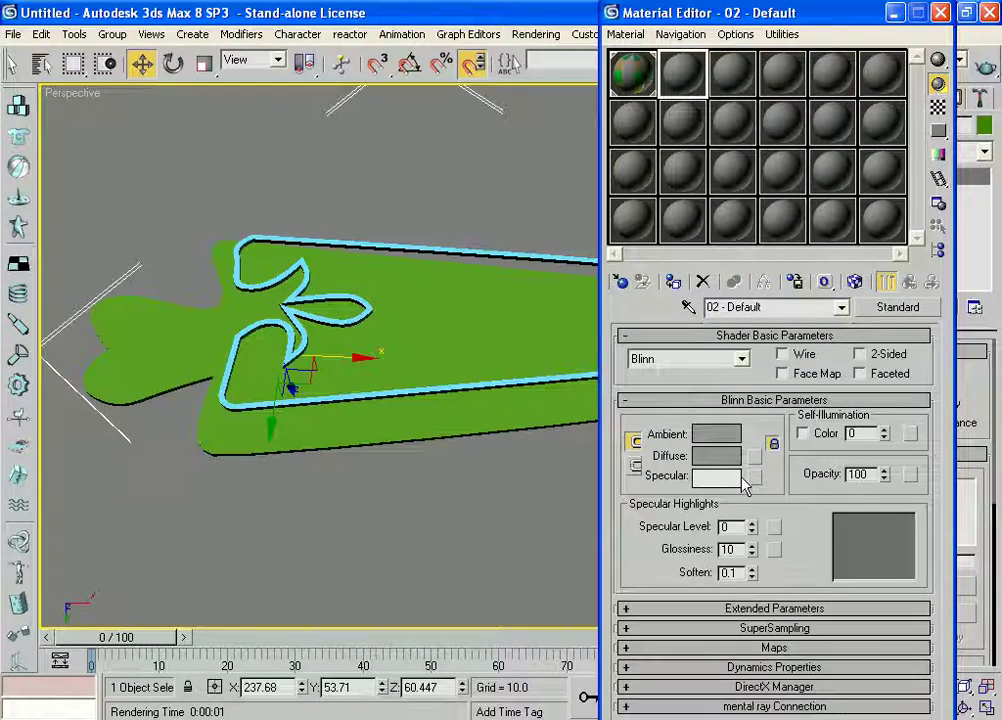
click(733, 438)
drag(556, 218, 556, 265)
mouse_move(448, 189)
mouse_down()
mouse_move(410, 133)
mouse_move(406, 141)
mouse_up()
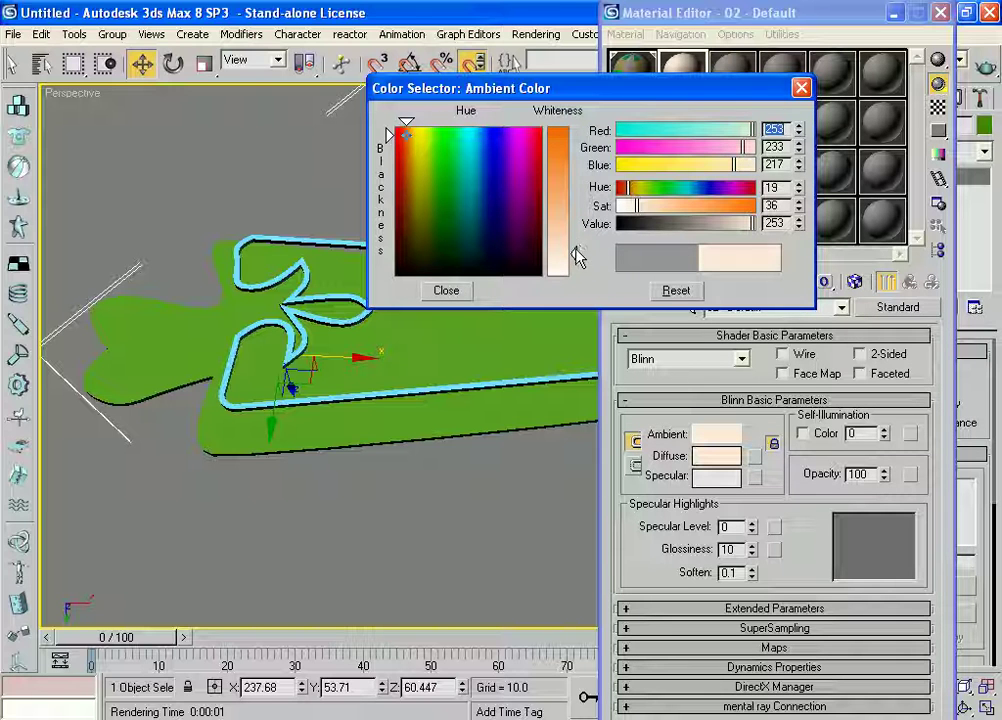
drag(564, 224, 573, 133)
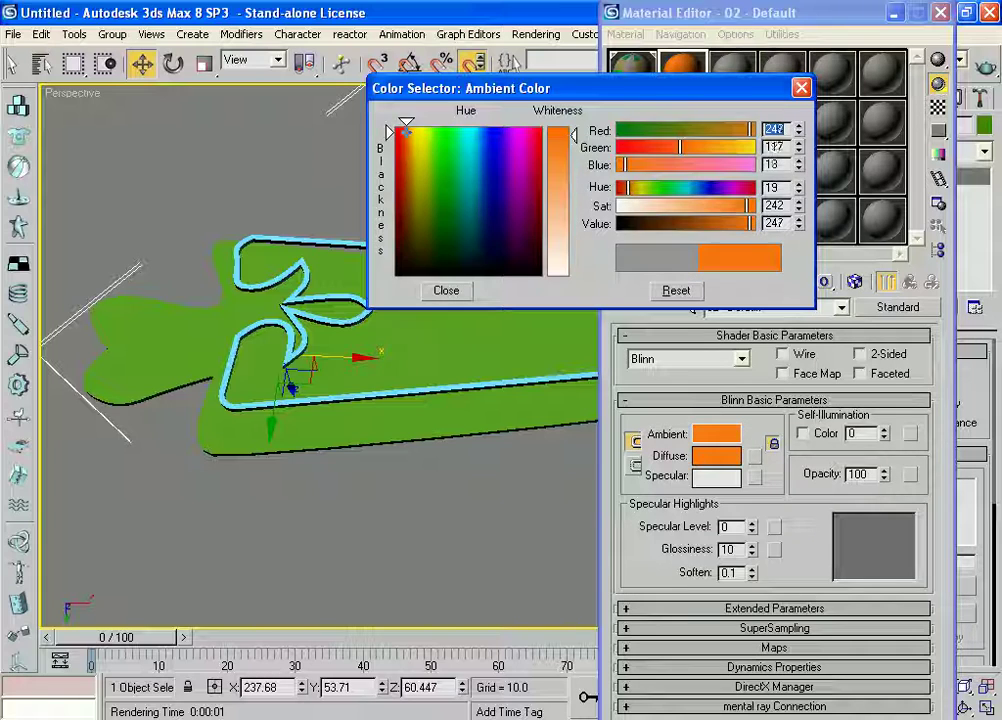
click(446, 290)
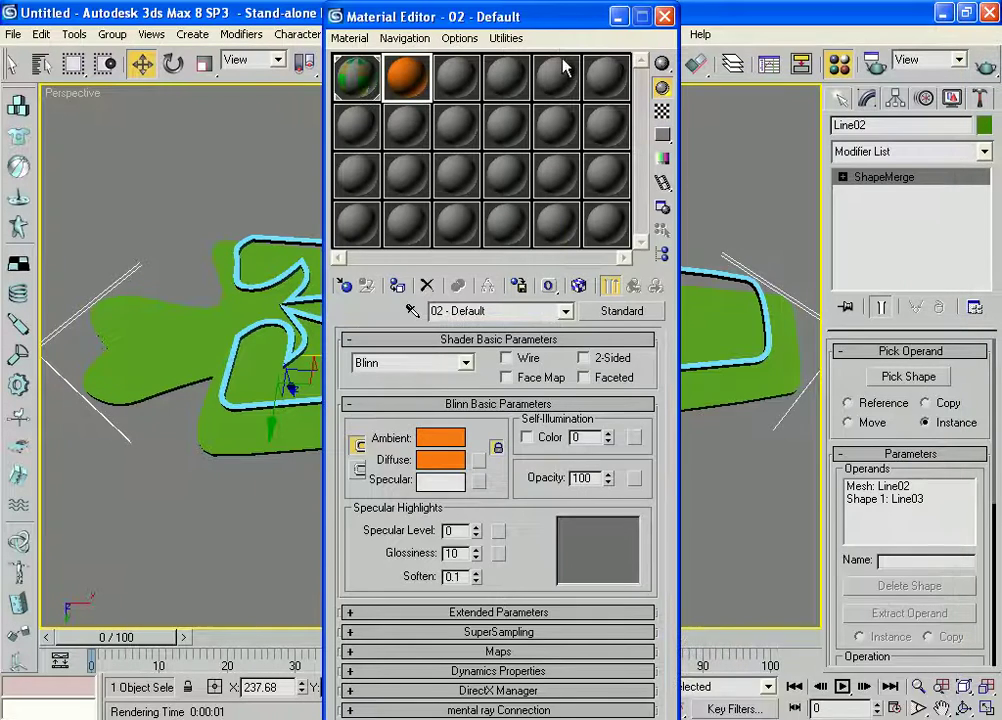
mouse_move(563, 20)
mouse_down()
mouse_move(806, 52)
mouse_move(824, 45)
mouse_up()
- Raise Specular Level to 106 and Glossiness to 28, and assign the orange material to the board
mouse_move(737, 543)
mouse_down()
mouse_move(733, 445)
mouse_move(720, 443)
mouse_up()
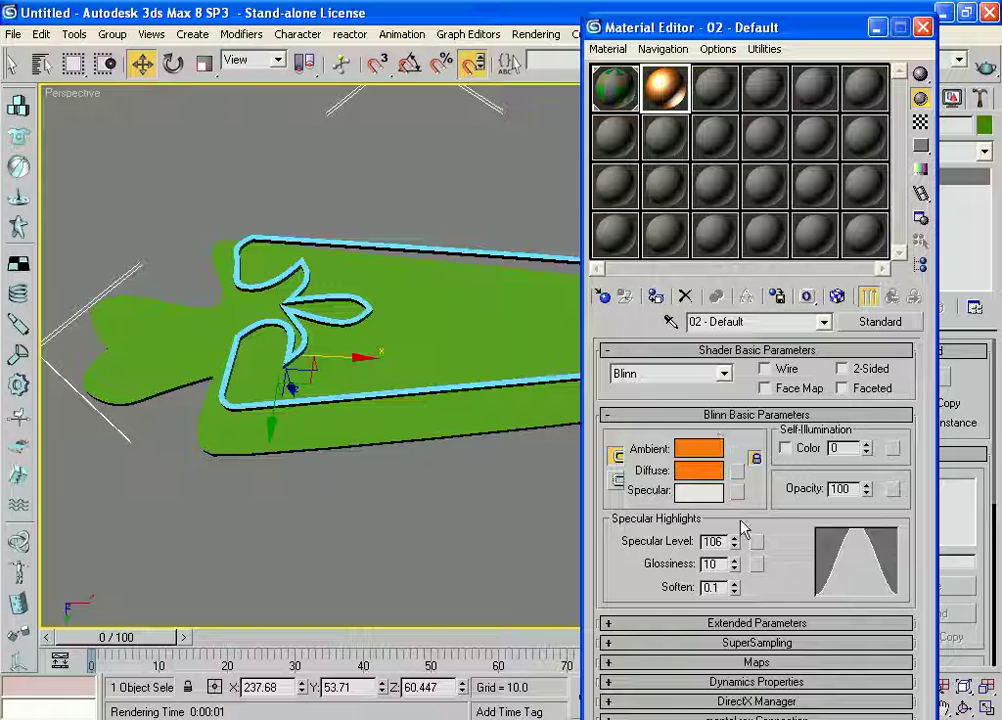
mouse_move(737, 566)
mouse_down()
mouse_move(736, 516)
mouse_move(722, 538)
mouse_up()
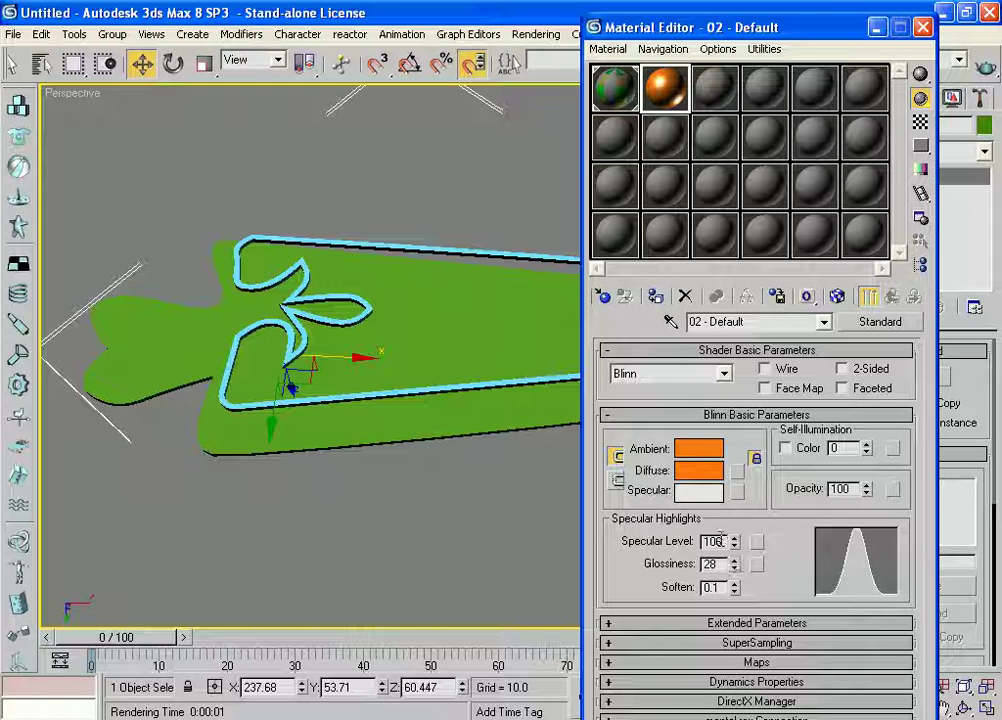
click(657, 297)
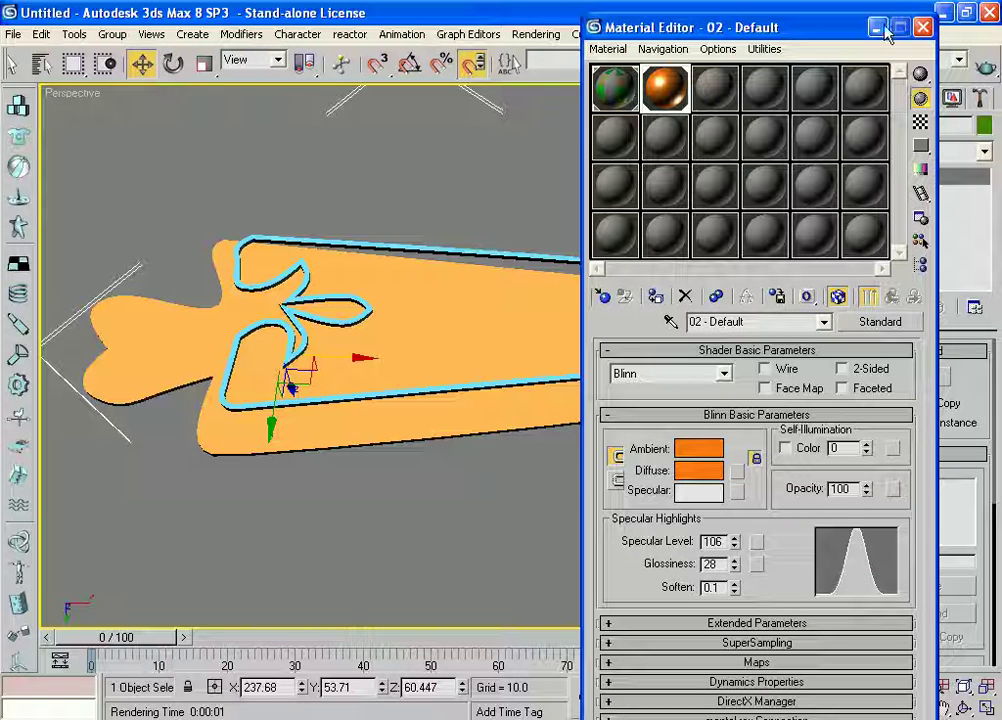
drag(800, 29, 876, 24)
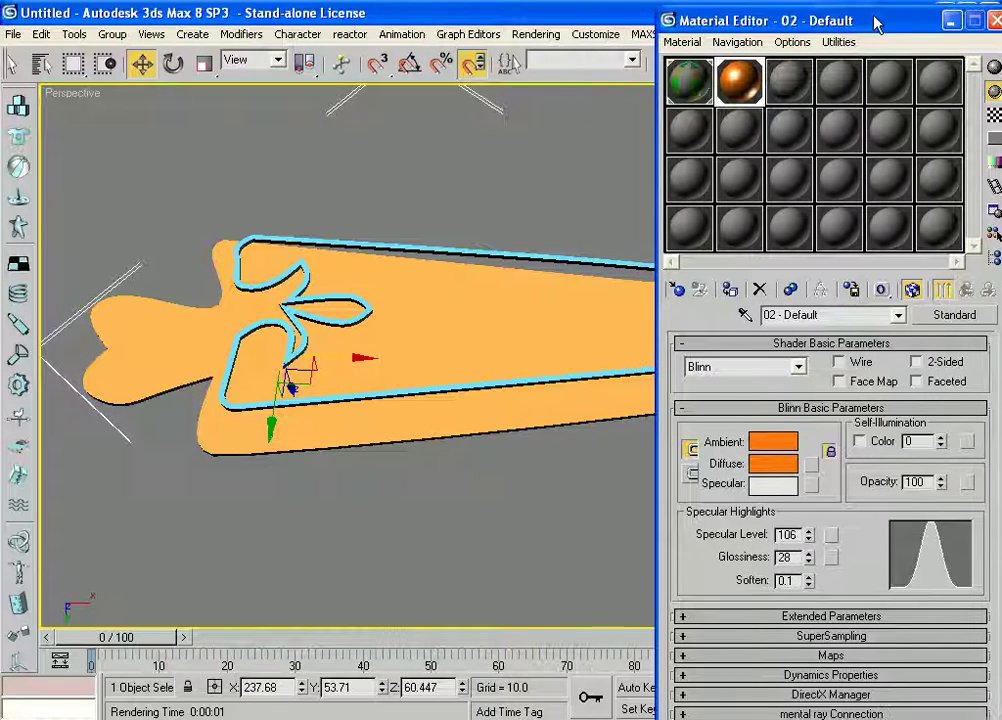
click(800, 86)
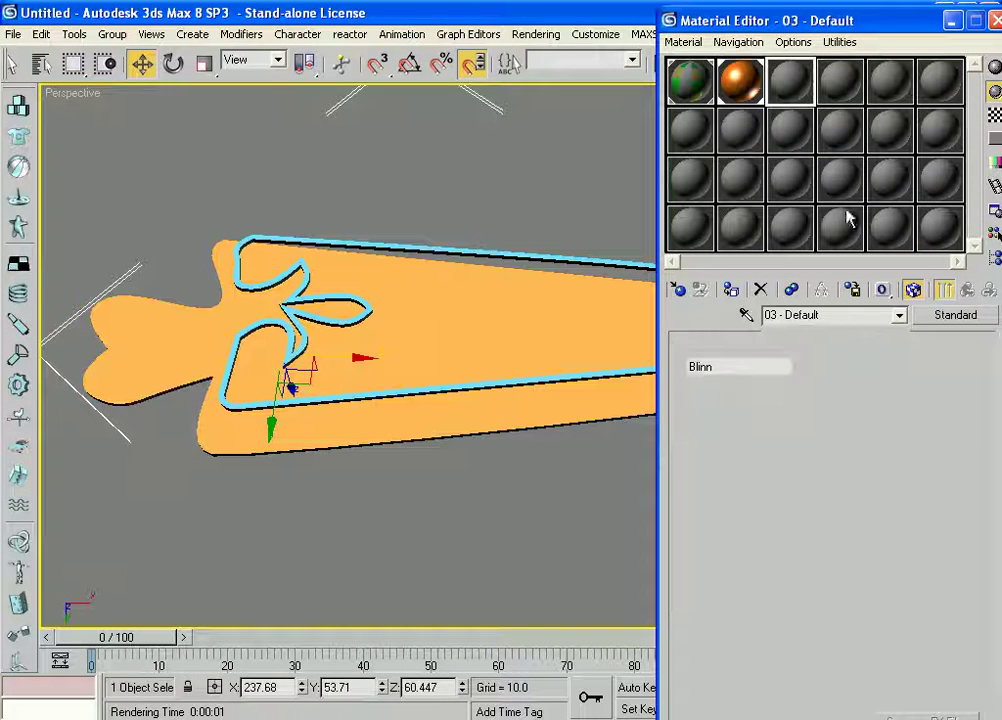
- Set material 03's ambient colour to a bright yellow
click(776, 443)
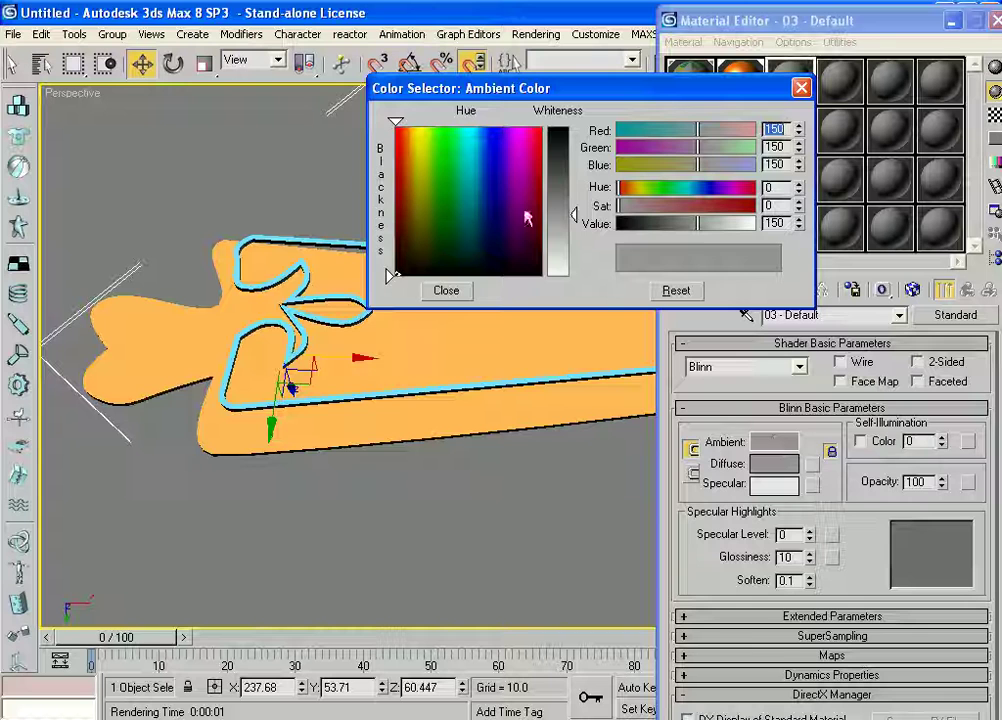
drag(435, 197, 418, 134)
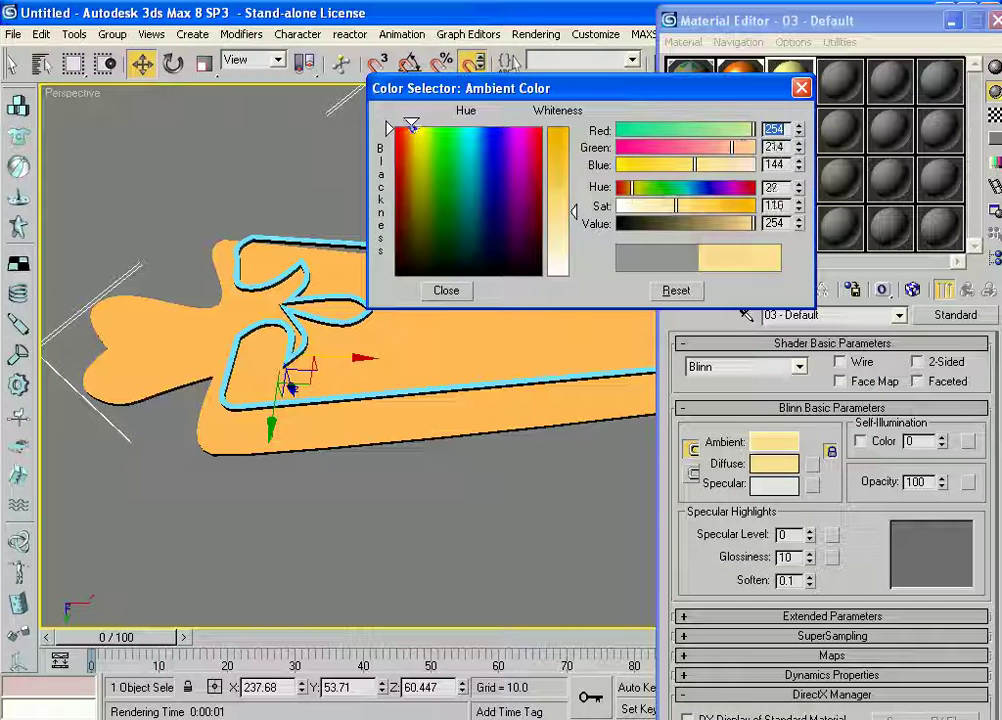
drag(555, 186, 565, 115)
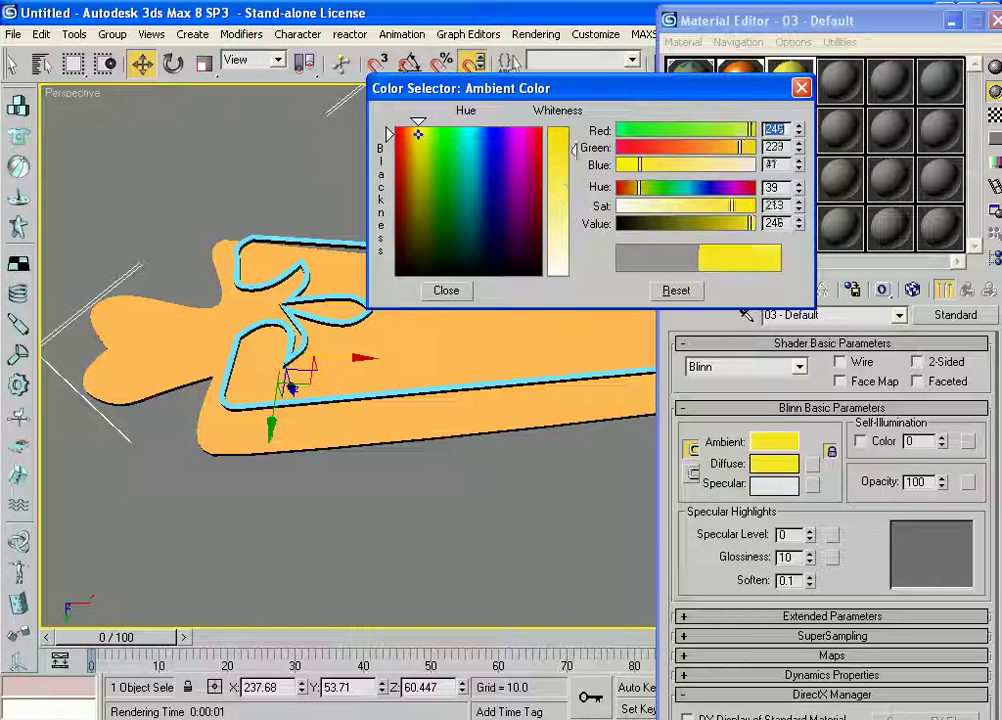
click(416, 131)
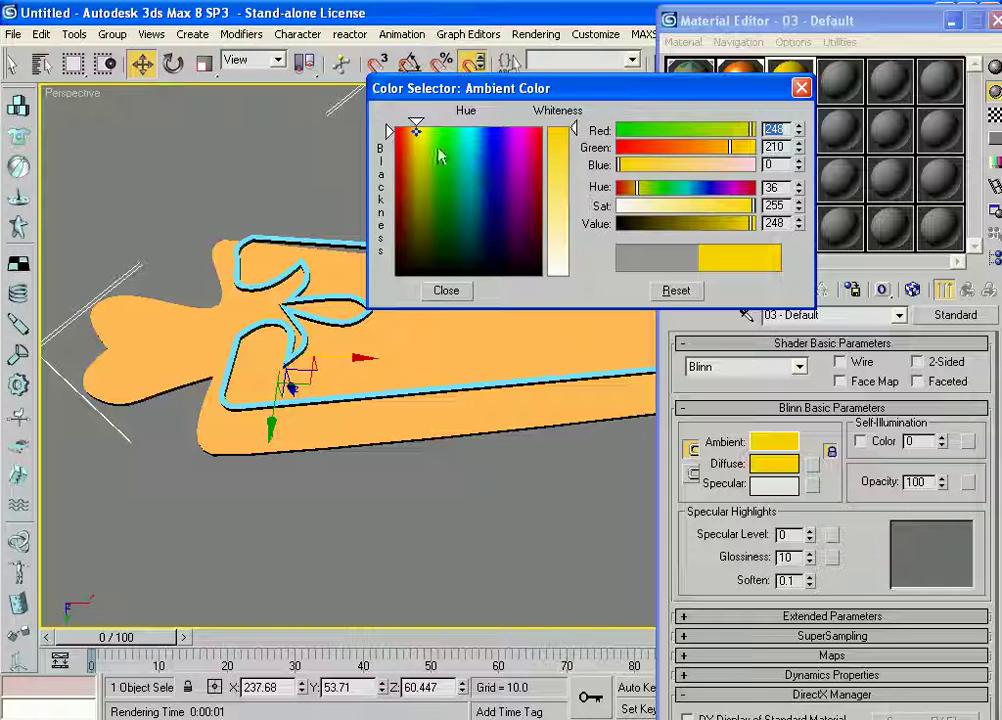
click(414, 132)
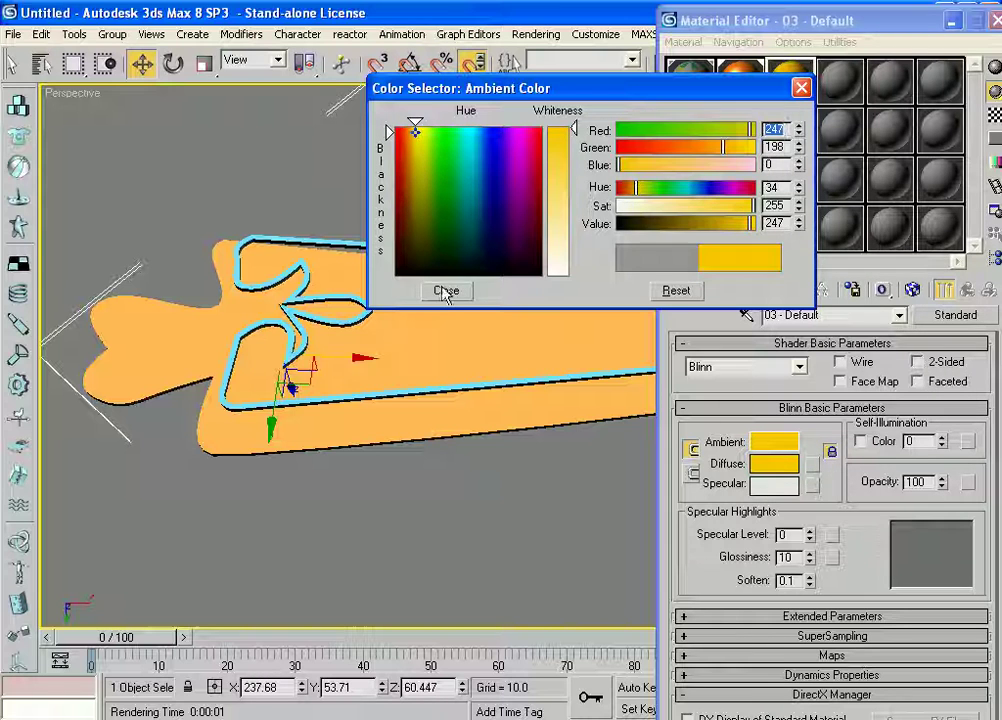
click(446, 291)
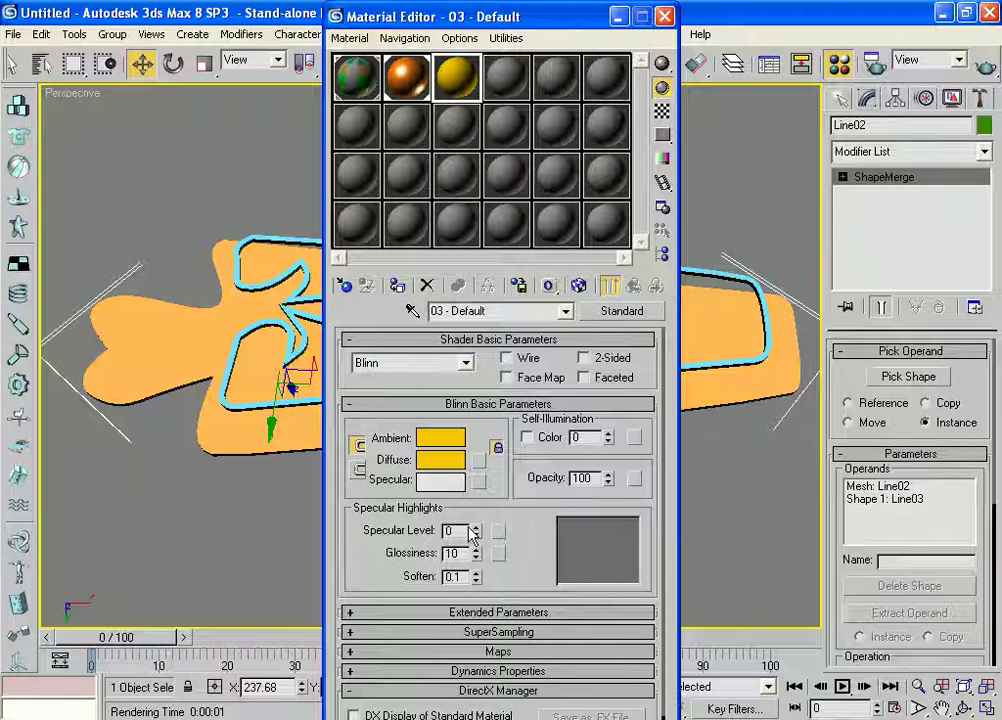
- Give it Specular Level 177 and Glossiness 29, assign it to the outline Line03, and minimize the editor
drag(477, 531, 487, 347)
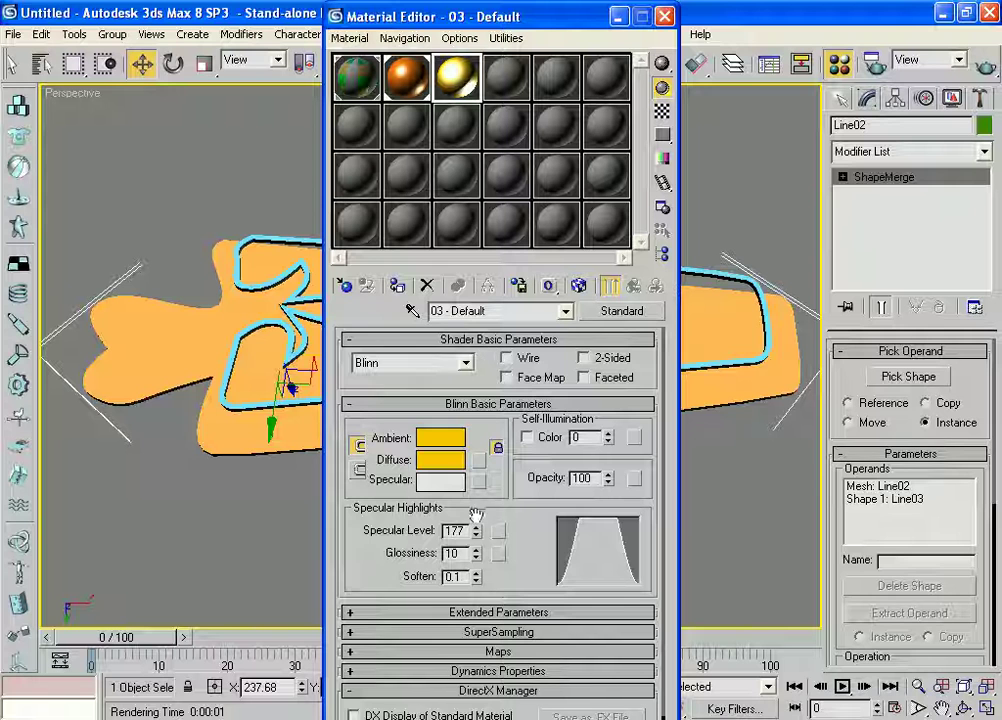
drag(477, 556, 477, 537)
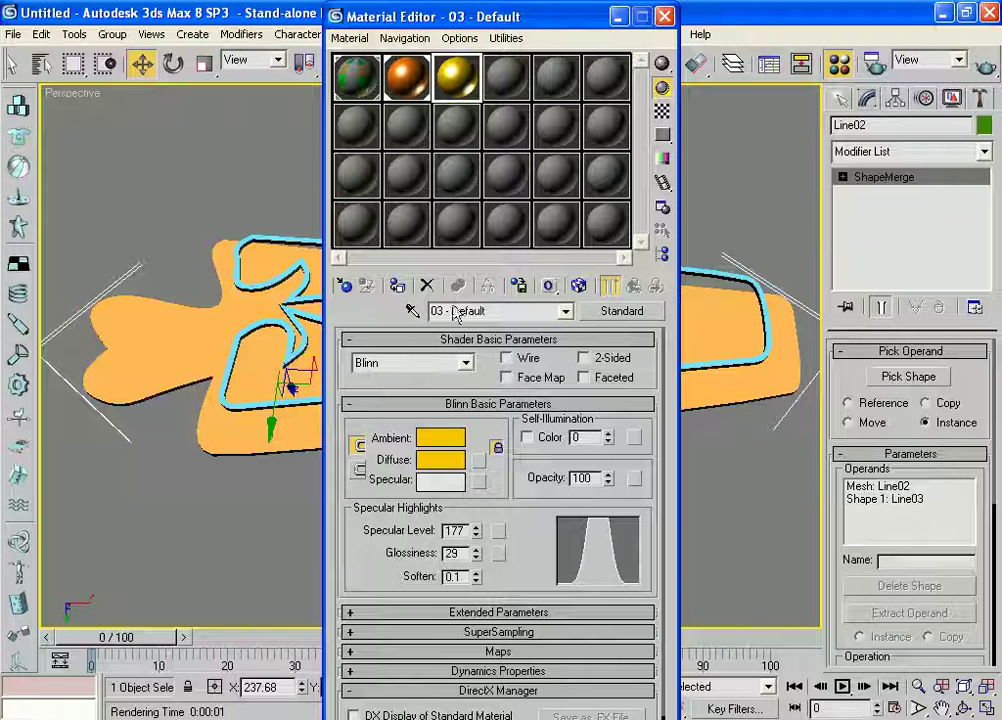
drag(516, 22, 745, 50)
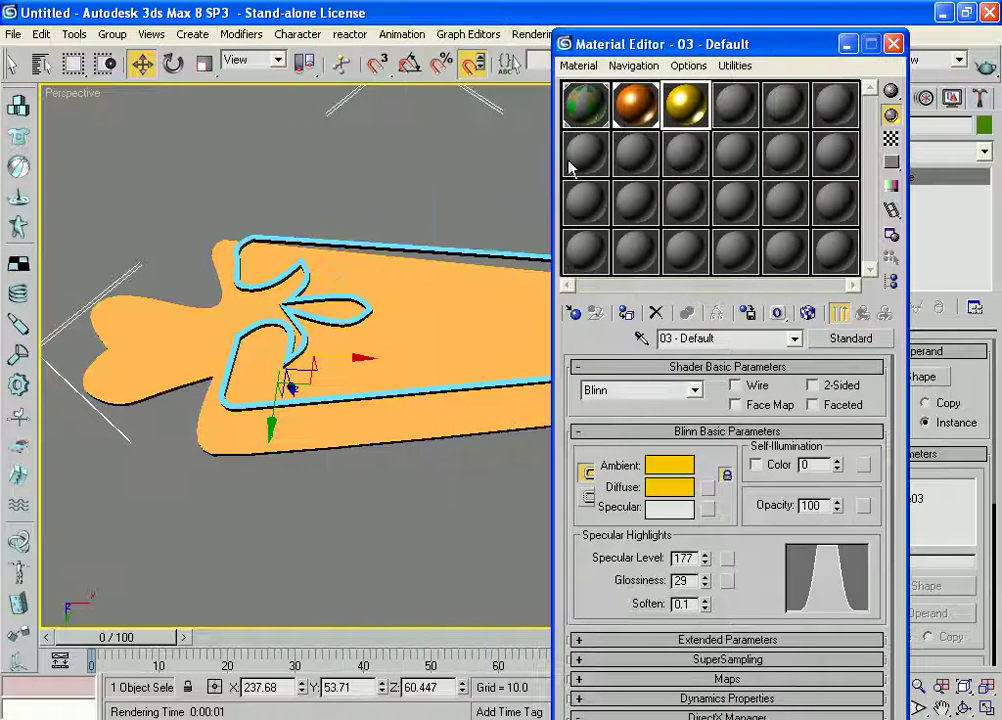
click(387, 568)
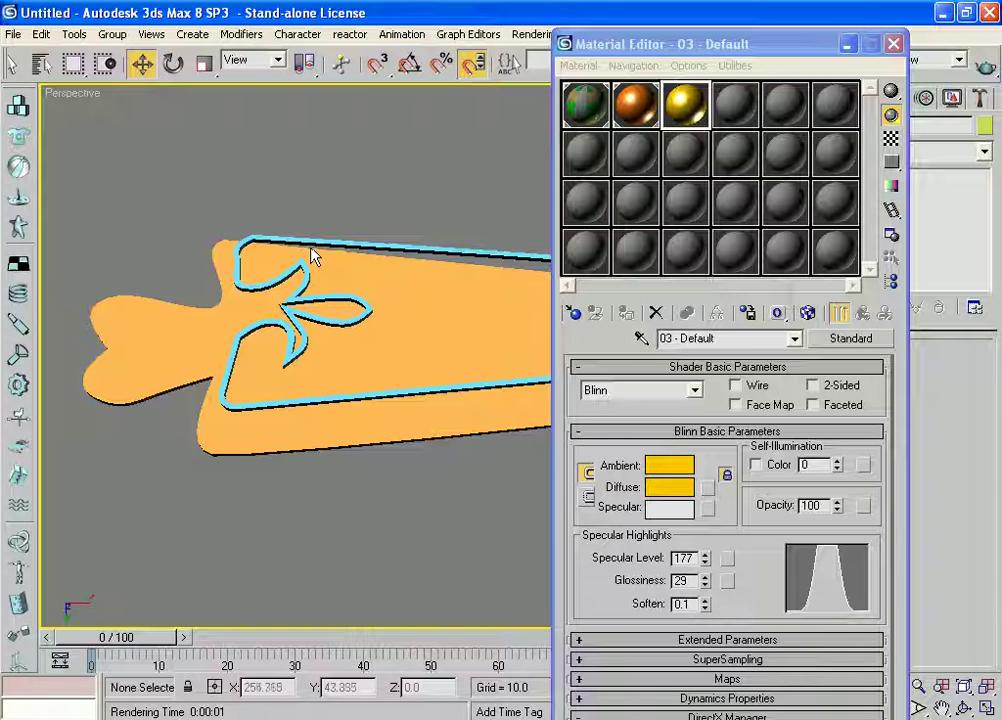
click(313, 239)
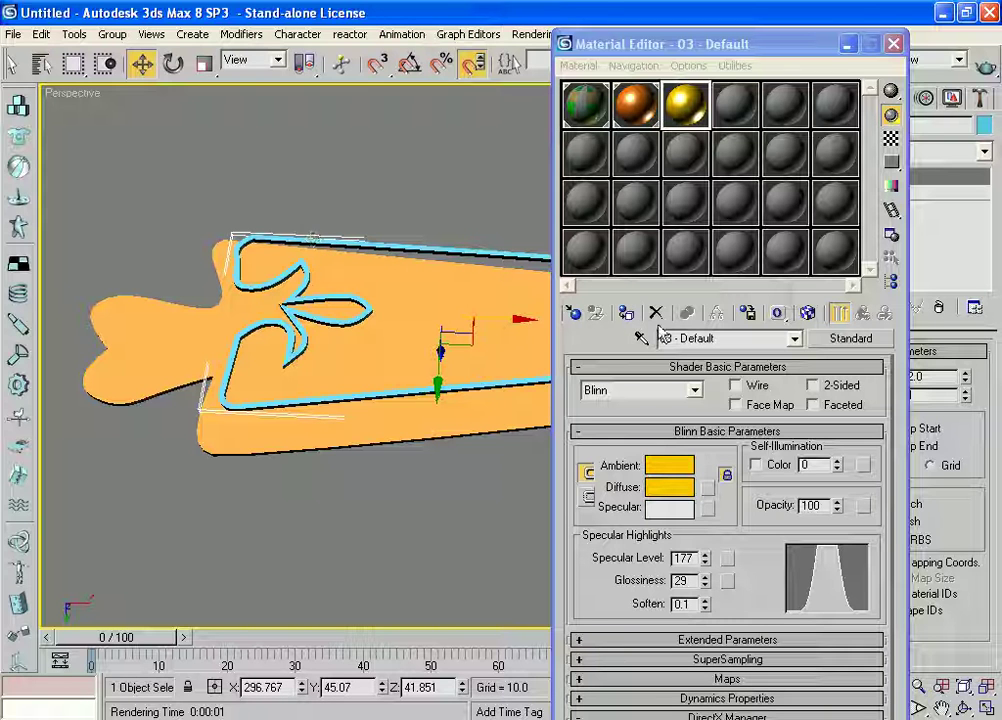
click(626, 313)
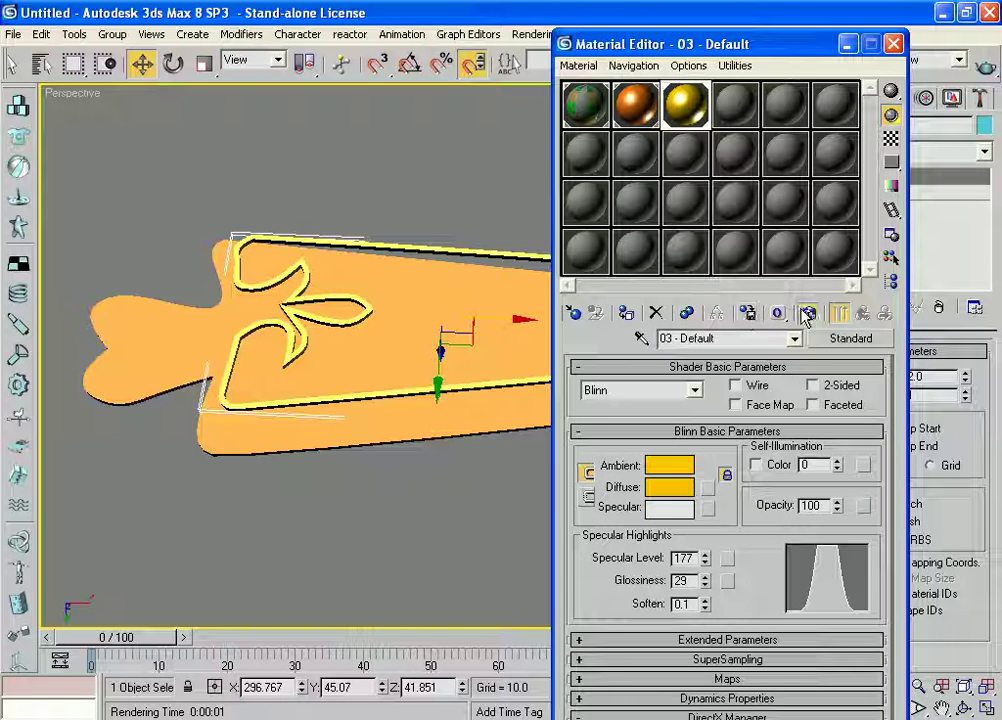
click(846, 45)
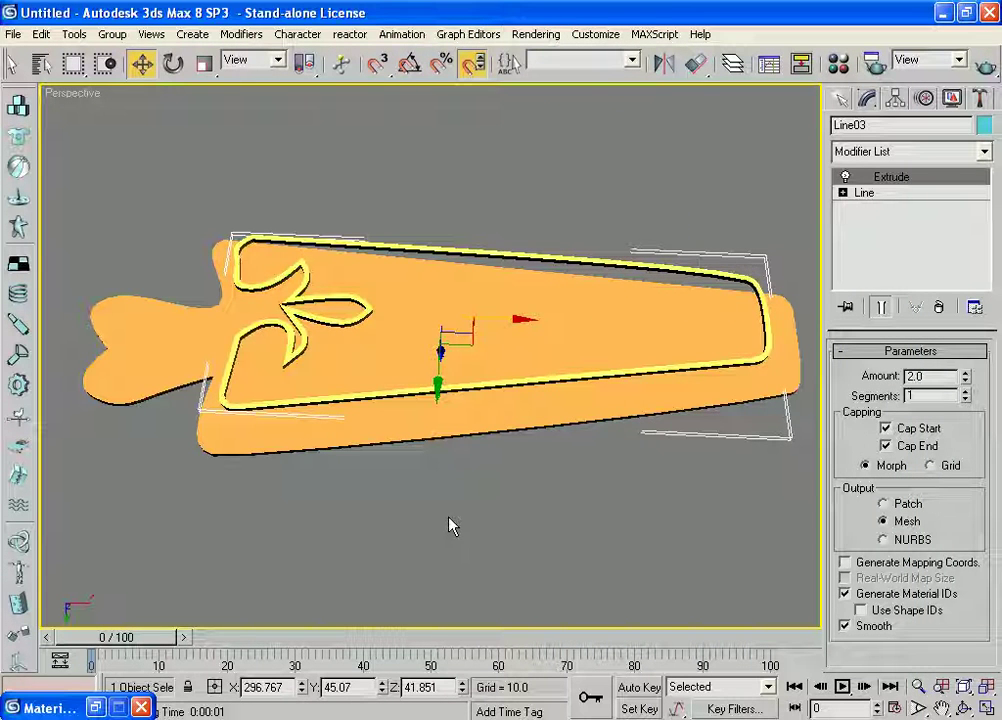
- In the Left view, move Line03's yellow border up to Z 59.845 so it rests on the orange board
key(l)
middle_drag(462, 321, 467, 405)
scroll(452, 411, up, 4)
scroll(510, 376, down, 2)
drag(342, 305, 353, 220)
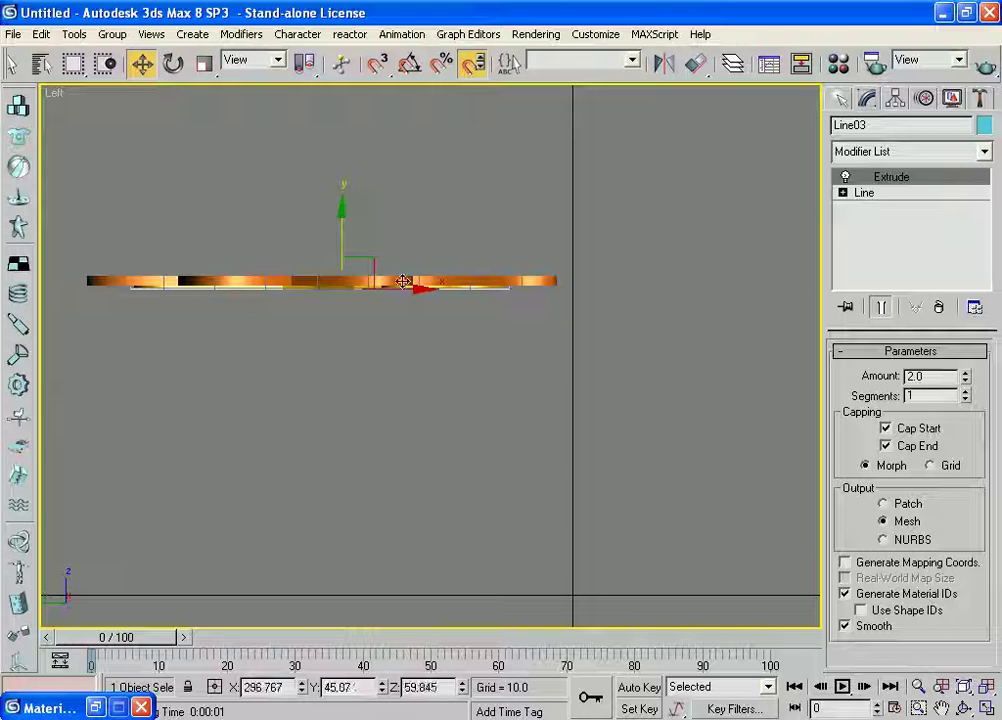
scroll(532, 485, down, 1)
scroll(510, 487, up, 3)
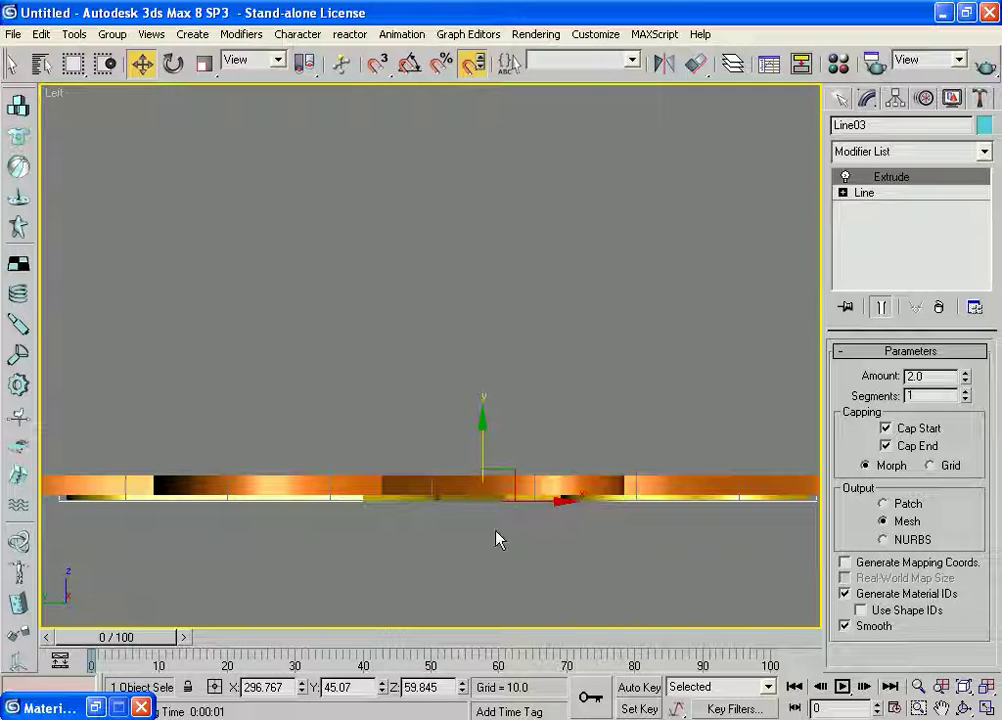
key(F3)
mouse_move(514, 555)
middle_down()
mouse_move(539, 463)
mouse_move(535, 476)
middle_up()
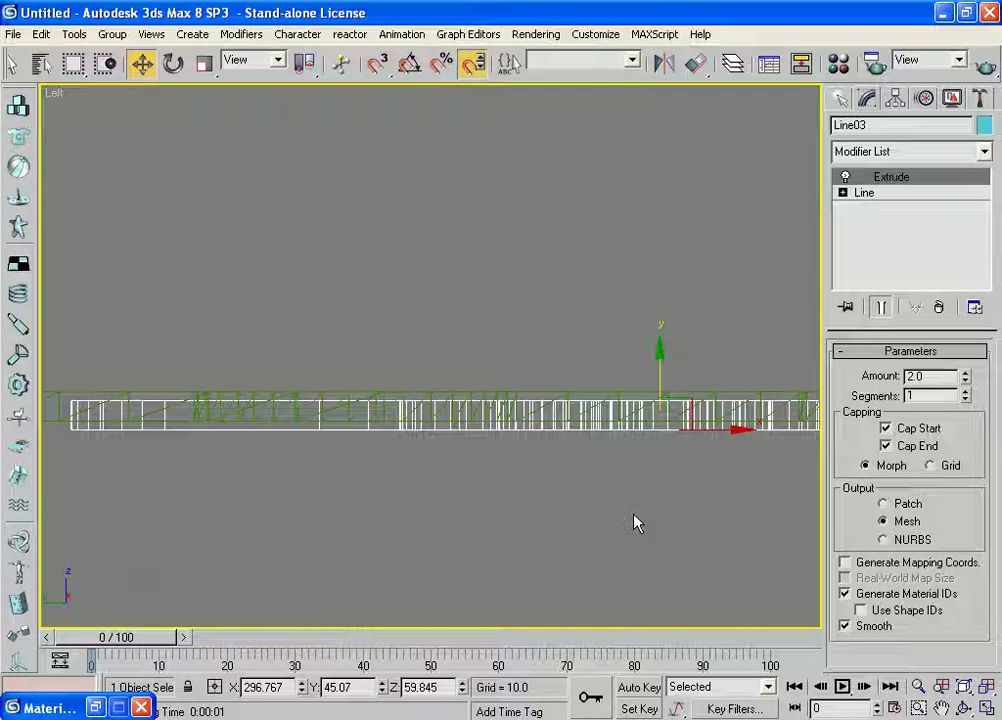
key(p)
key(F3)
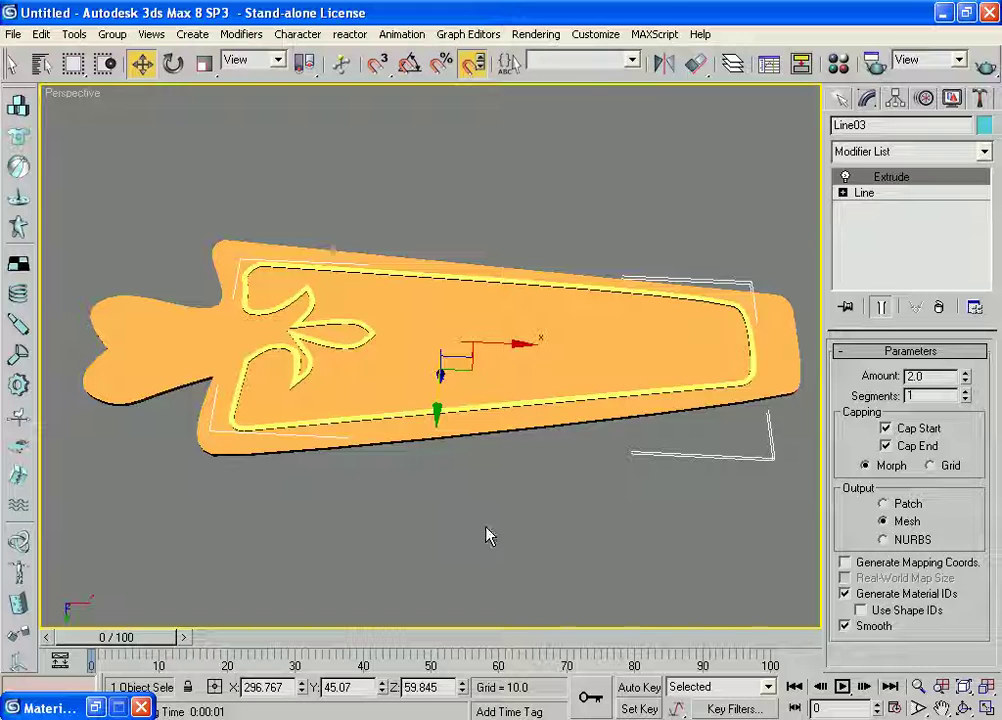
click(495, 538)
- Window-select the orange board and its yellow border together in the Perspective view
alt+middle_drag(512, 502, 510, 532)
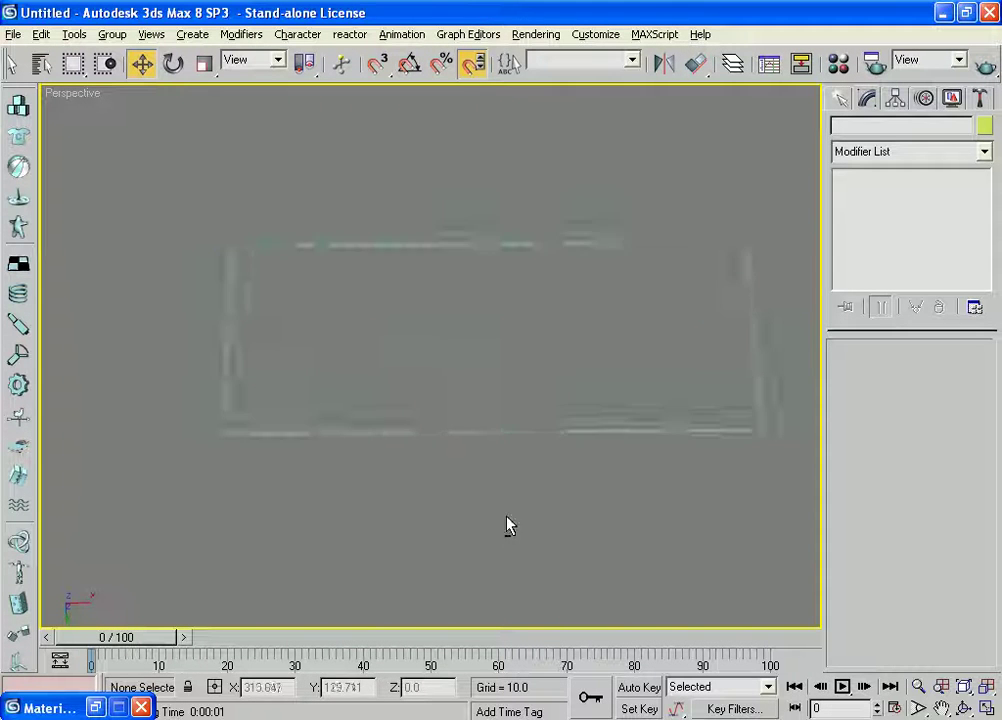
mouse_move(490, 443)
alt+middle_down()
mouse_move(501, 535)
mouse_move(535, 490)
mouse_move(526, 476)
mouse_move(498, 517)
mouse_move(497, 497)
mouse_move(546, 461)
mouse_move(452, 425)
mouse_move(494, 268)
mouse_move(521, 416)
mouse_move(520, 383)
alt+middle_up()
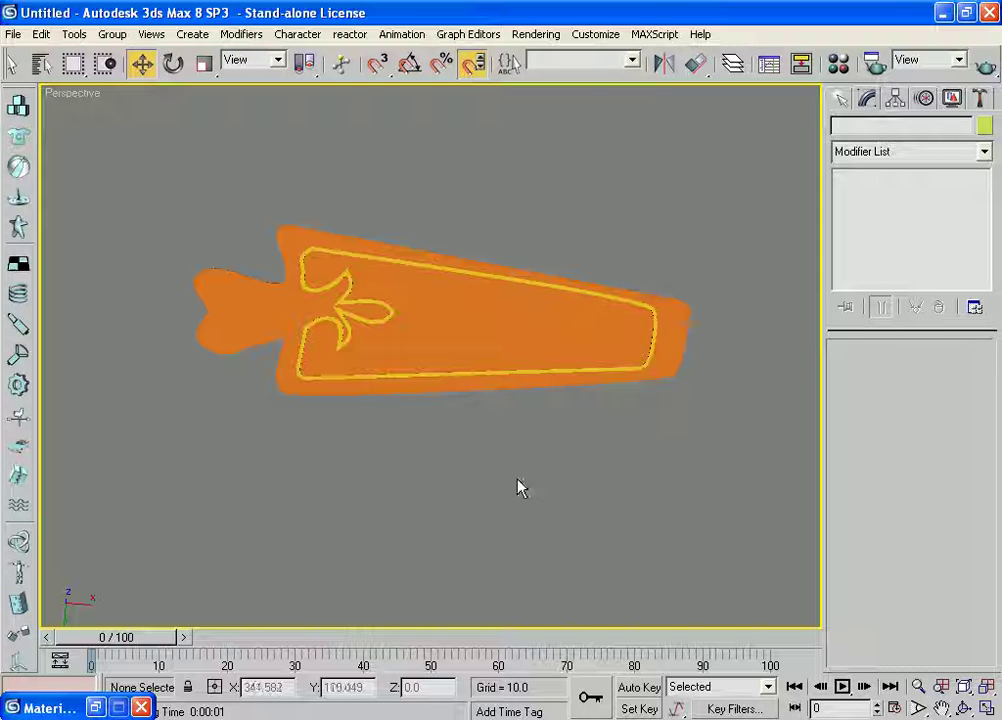
scroll(513, 488, down, 1)
scroll(513, 488, down, 3)
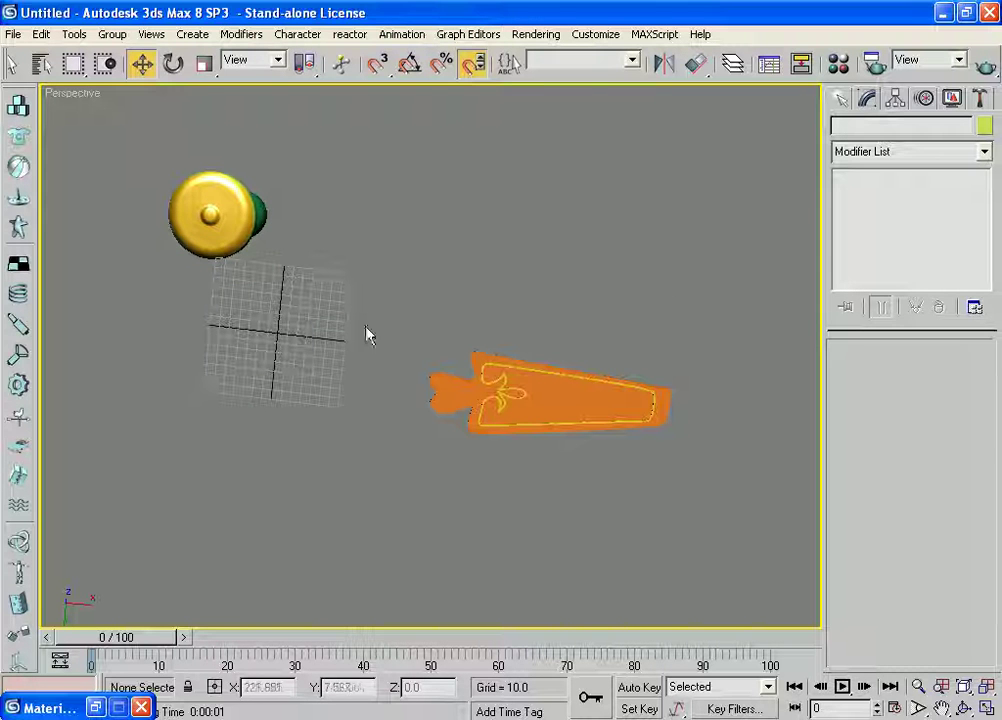
alt+middle_drag(387, 456, 365, 461)
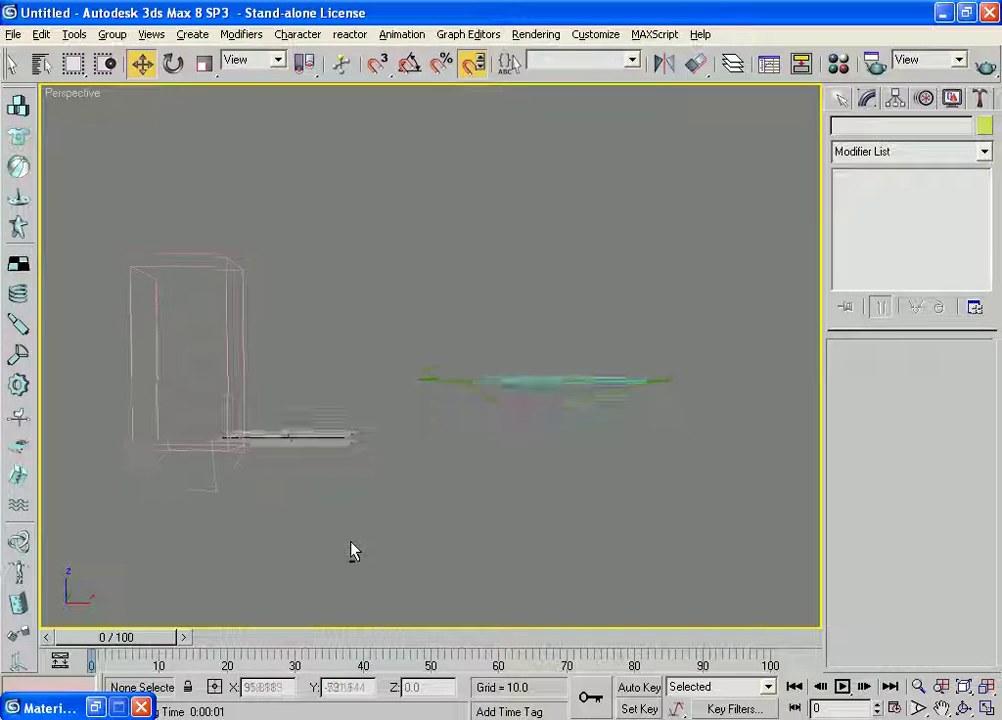
drag(445, 277, 621, 454)
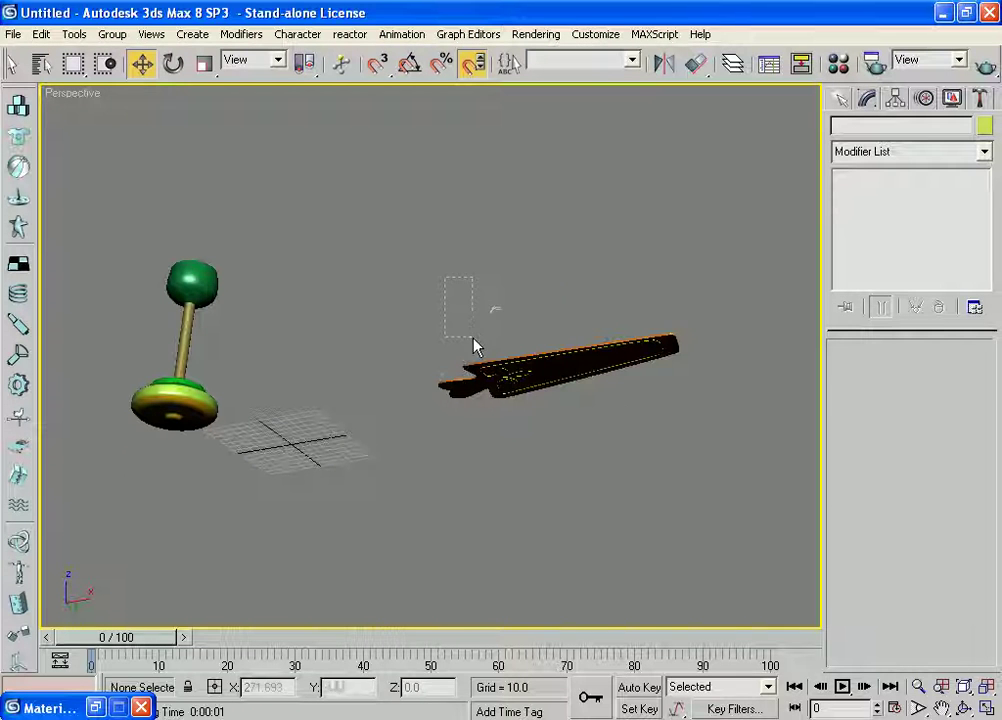
- Group the board and its border as Group01
click(112, 34)
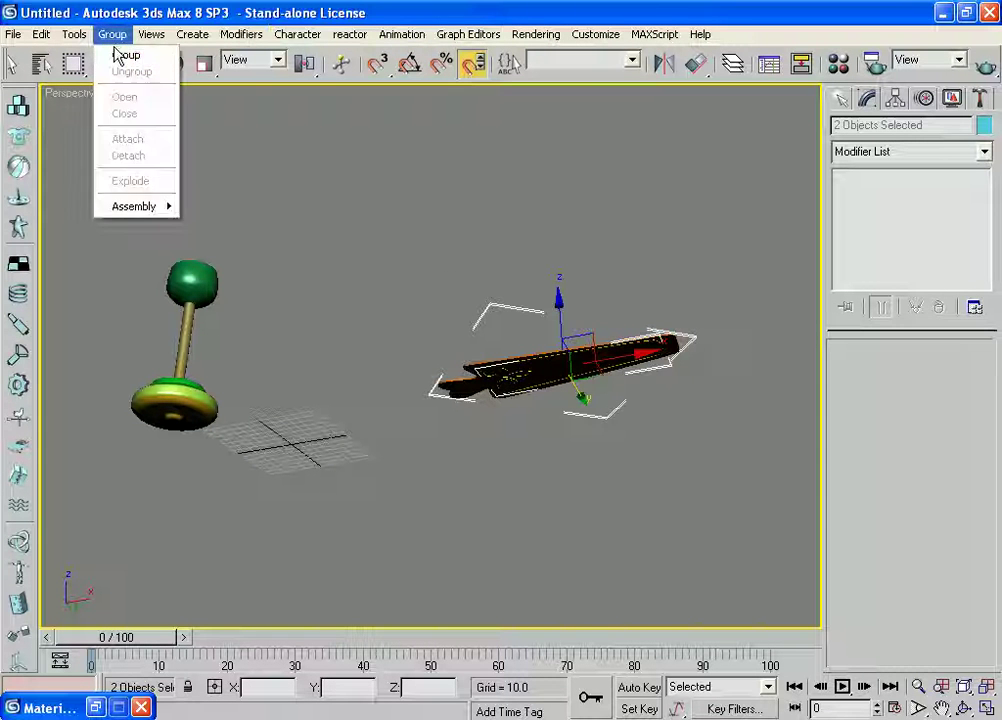
click(118, 55)
click(449, 403)
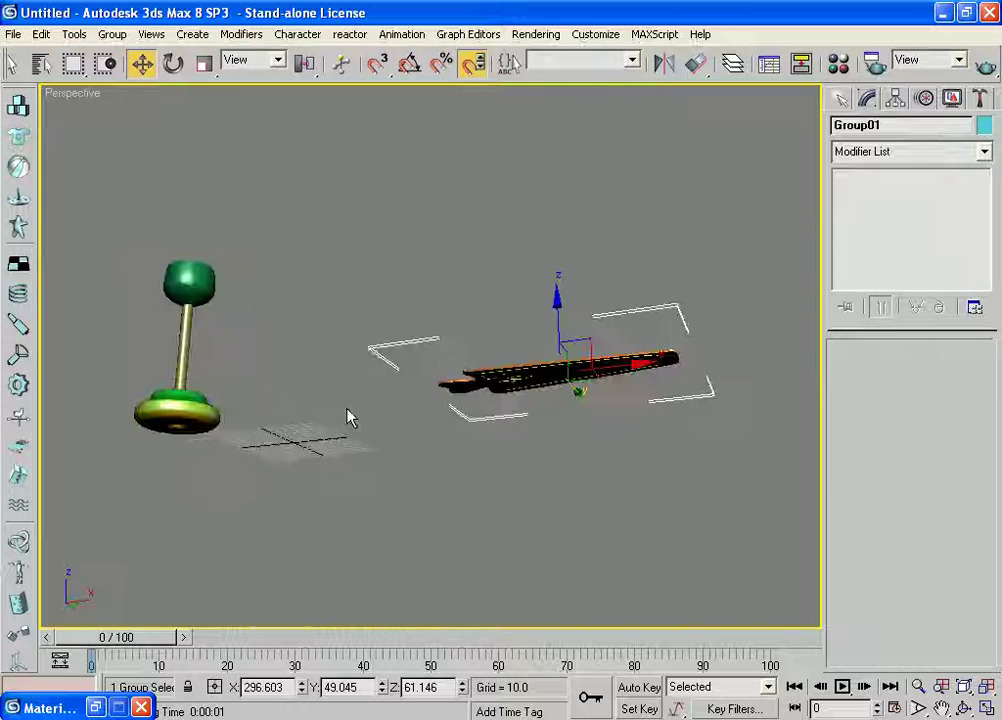
- In the Top view, move Group01 down and left to X 169.544, Y -125.462 near the base
key(t)
middle_drag(445, 376, 559, 380)
scroll(463, 373, down, 3)
scroll(423, 380, down, 2)
middle_drag(423, 380, 456, 378)
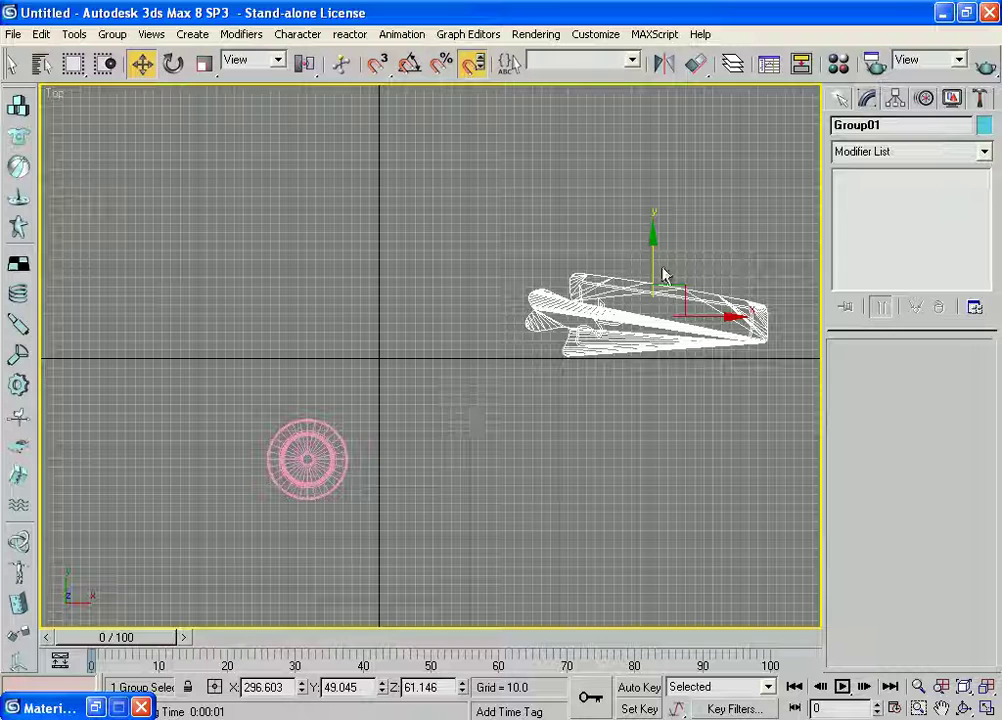
mouse_move(649, 241)
mouse_down()
mouse_move(662, 474)
mouse_move(560, 473)
mouse_up()
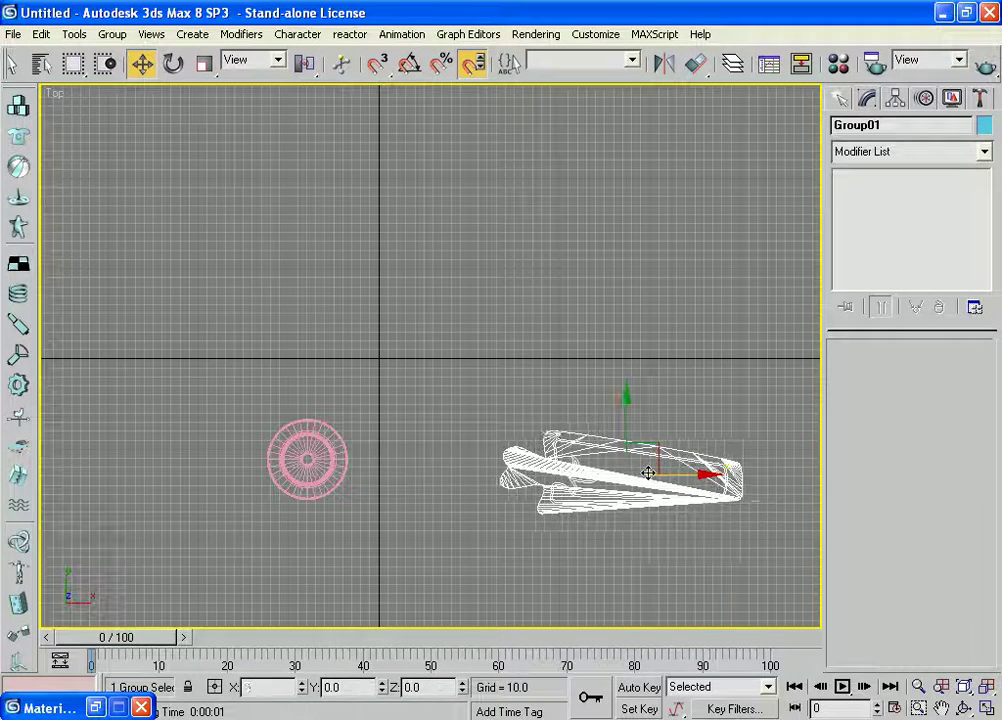
middle_drag(671, 441, 627, 341)
scroll(627, 341, up, 3)
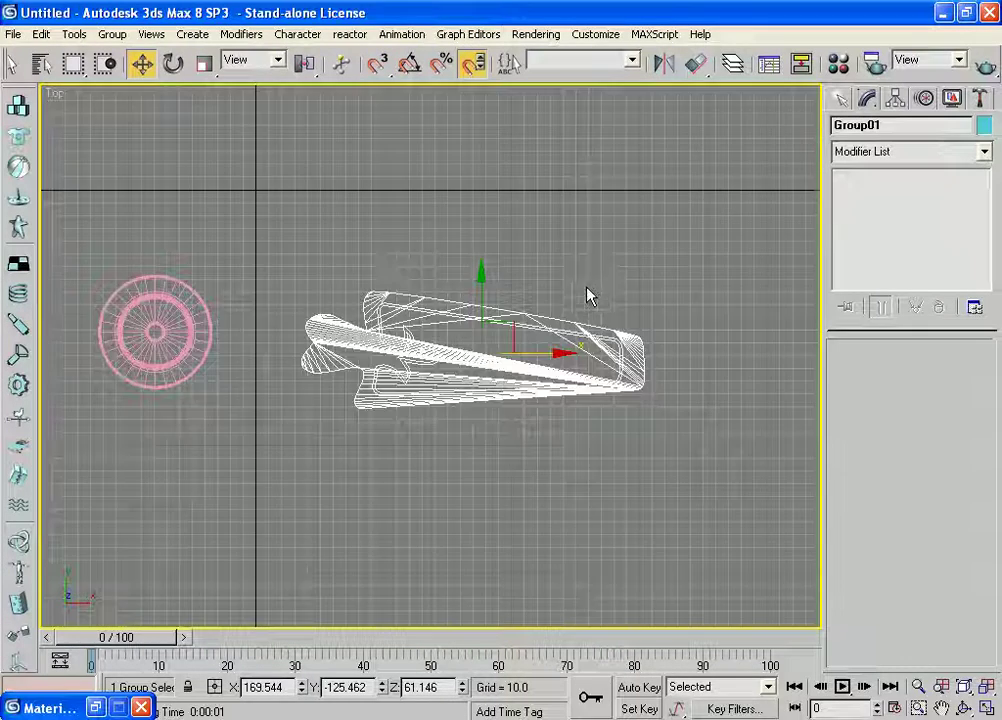
scroll(589, 293, up, 3)
- Scale Group01 to 81% along its Y axis
key(r)
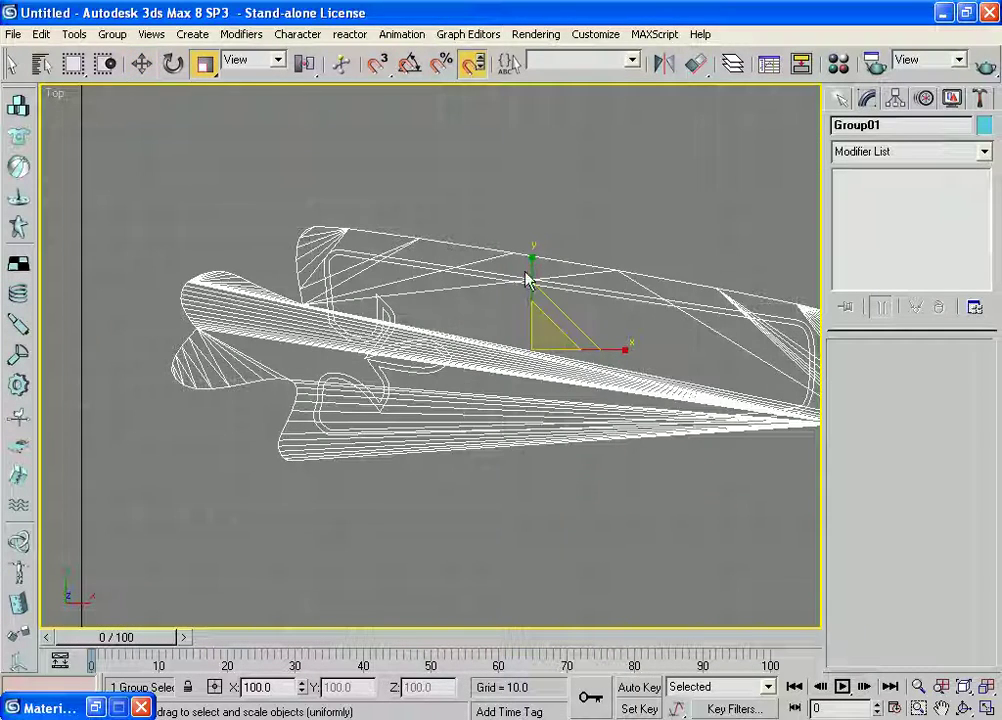
drag(531, 262, 527, 283)
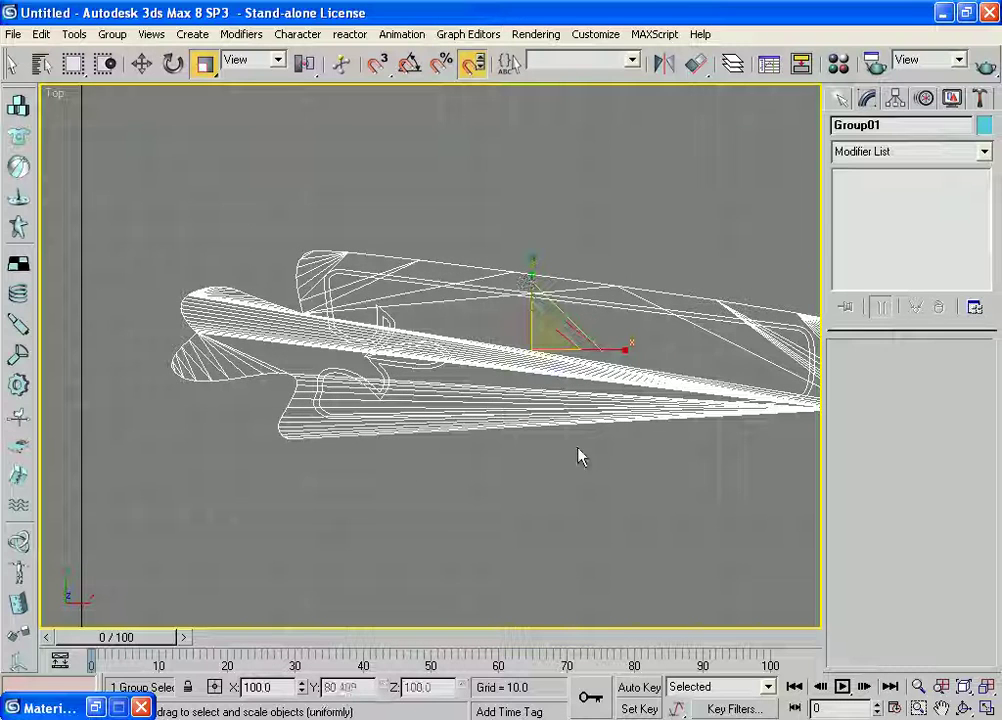
key(p)
mouse_move(443, 394)
alt+middle_down()
mouse_move(428, 528)
mouse_move(401, 420)
mouse_move(613, 456)
mouse_move(476, 470)
mouse_move(539, 230)
mouse_move(645, 355)
mouse_move(615, 431)
mouse_move(633, 436)
mouse_move(577, 430)
alt+middle_up()
click(633, 436)
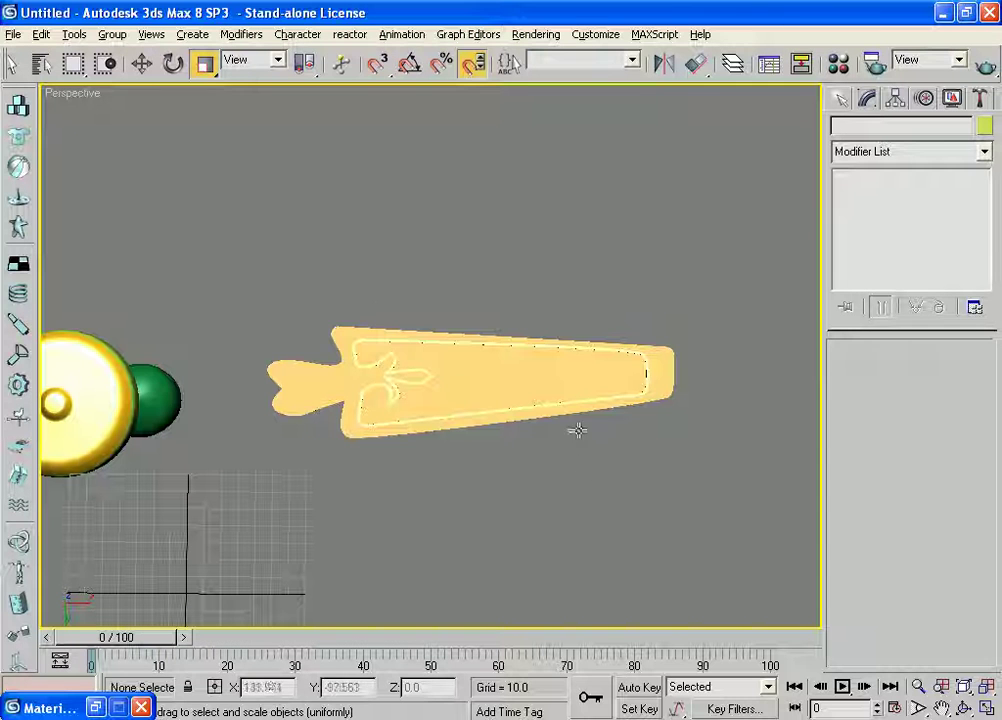
- Non-uniformly scale Group01 along Y to about 71% to narrow the board
click(381, 327)
key(r)
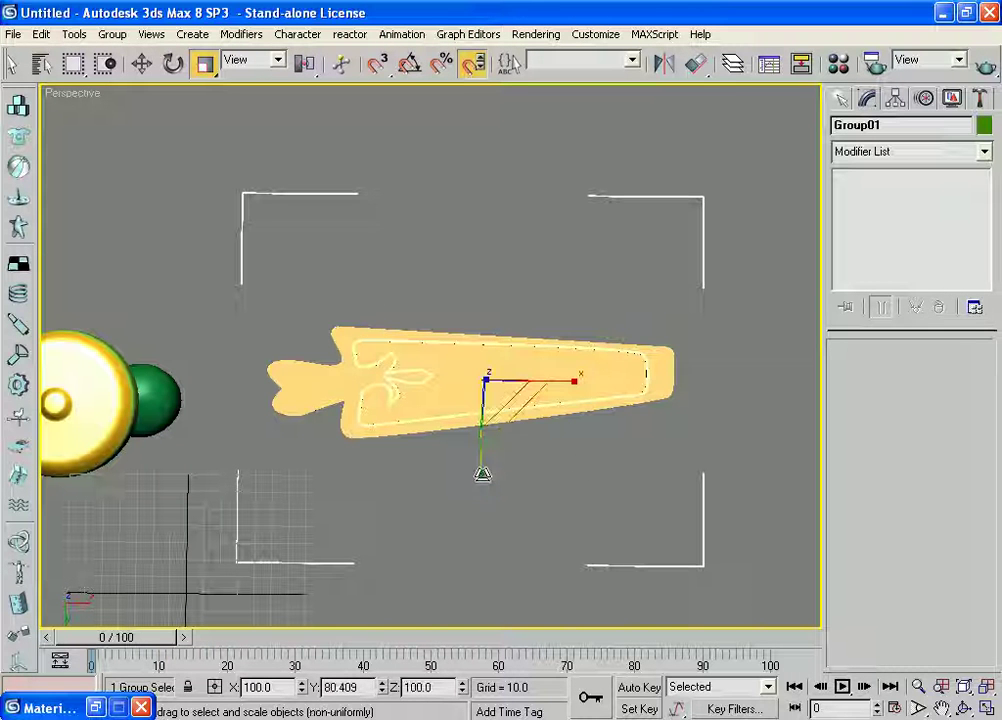
drag(478, 462, 482, 458)
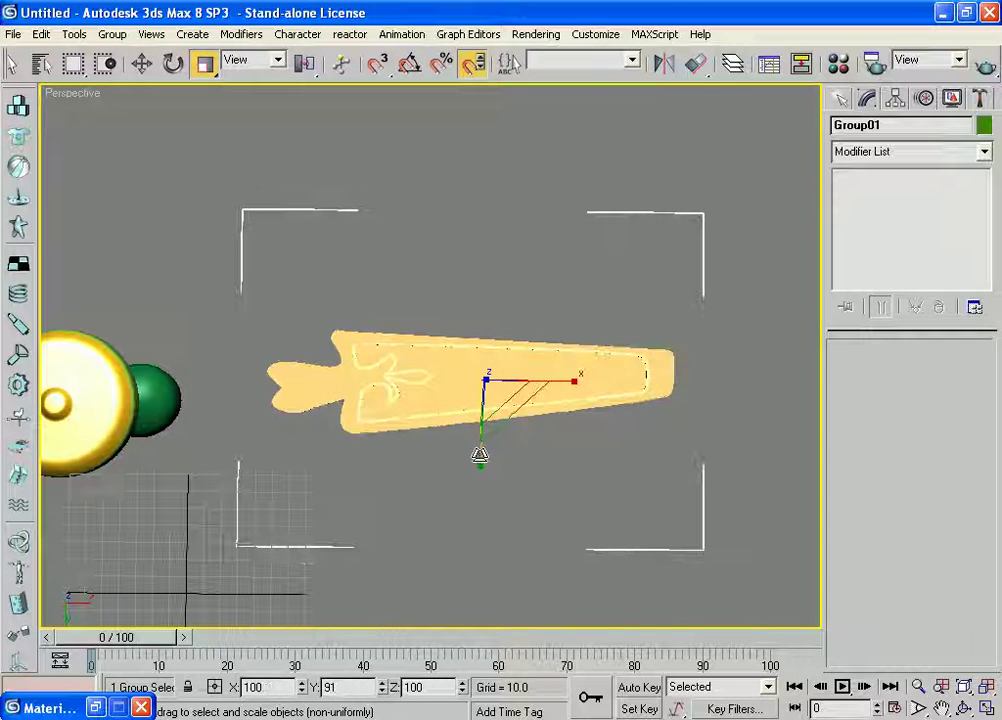
click(570, 487)
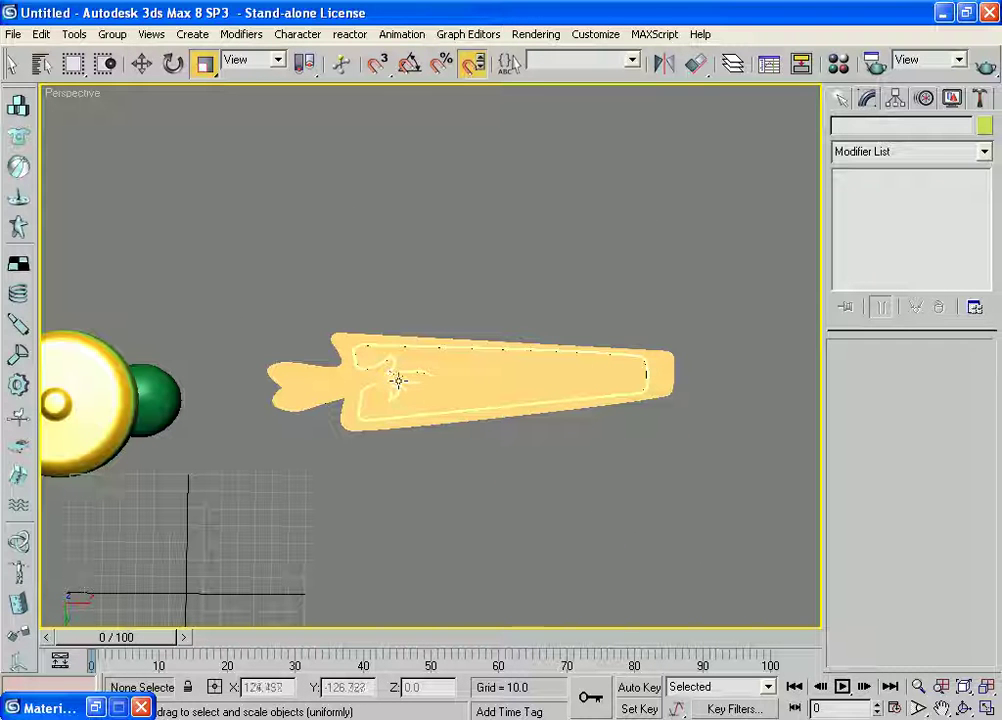
mouse_move(283, 463)
alt+middle_down()
mouse_move(268, 443)
mouse_move(293, 595)
mouse_move(326, 488)
alt+middle_up()
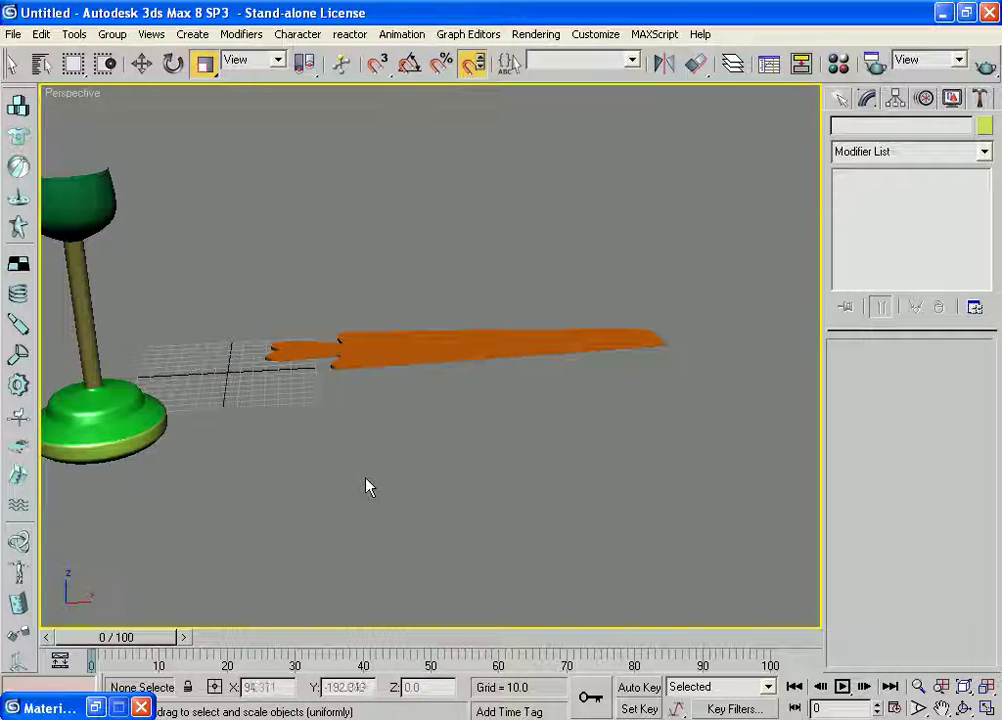
key(l)
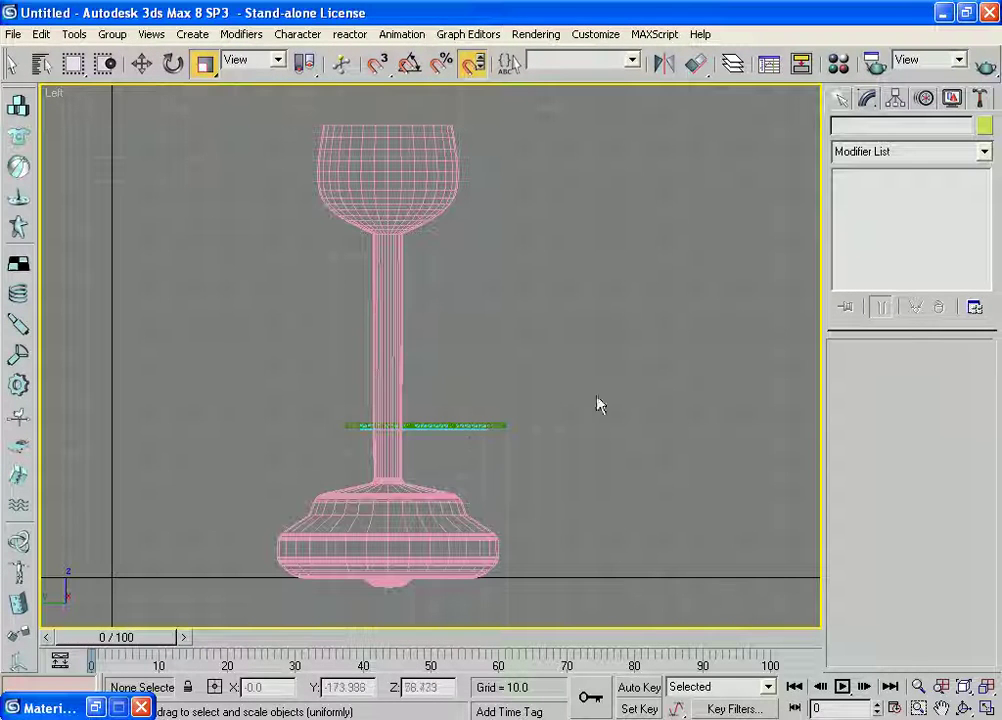
- In the Left view, lower Group01 to the height of the toy's base
drag(465, 445, 459, 443)
key(r)
key(w)
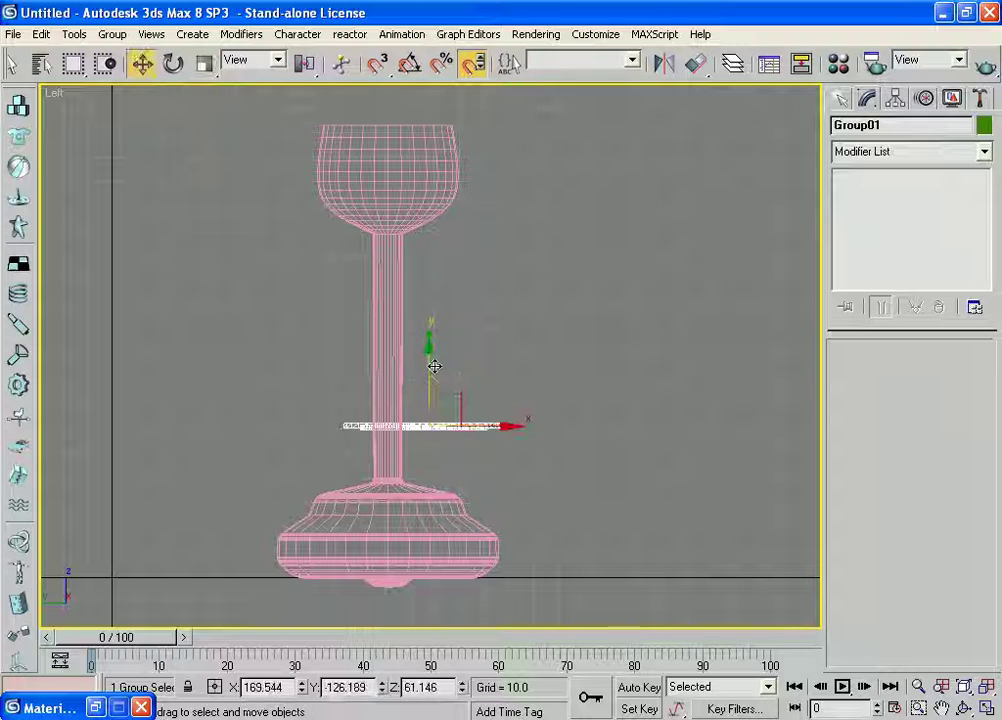
drag(430, 340, 436, 485)
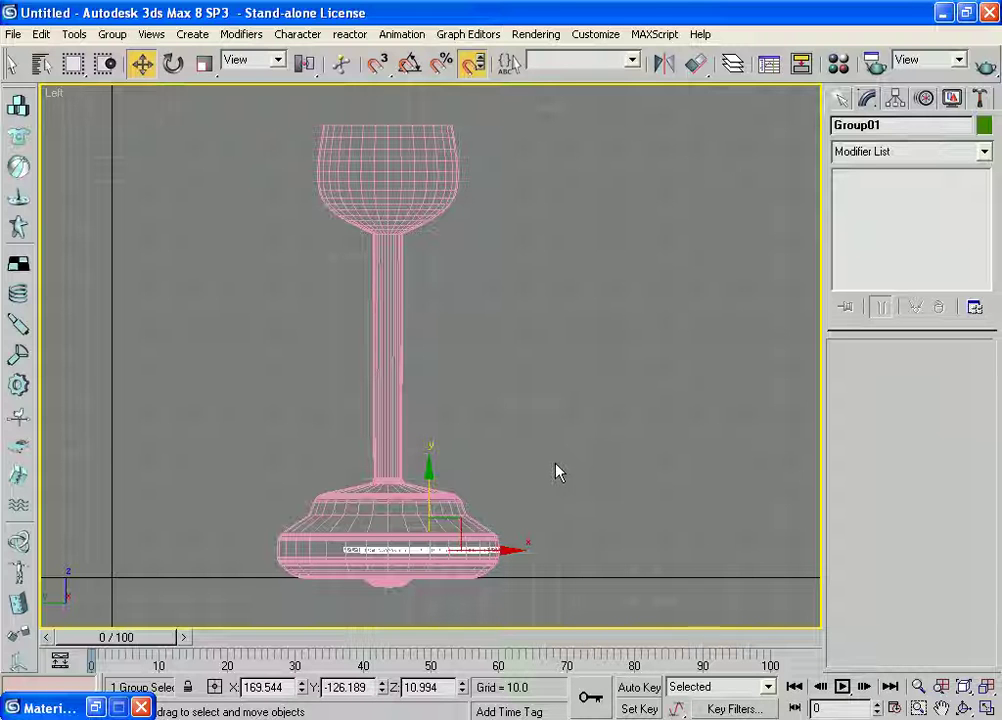
- In the Front view, slide Group01 left until its narrow end meets the base rim
key(f)
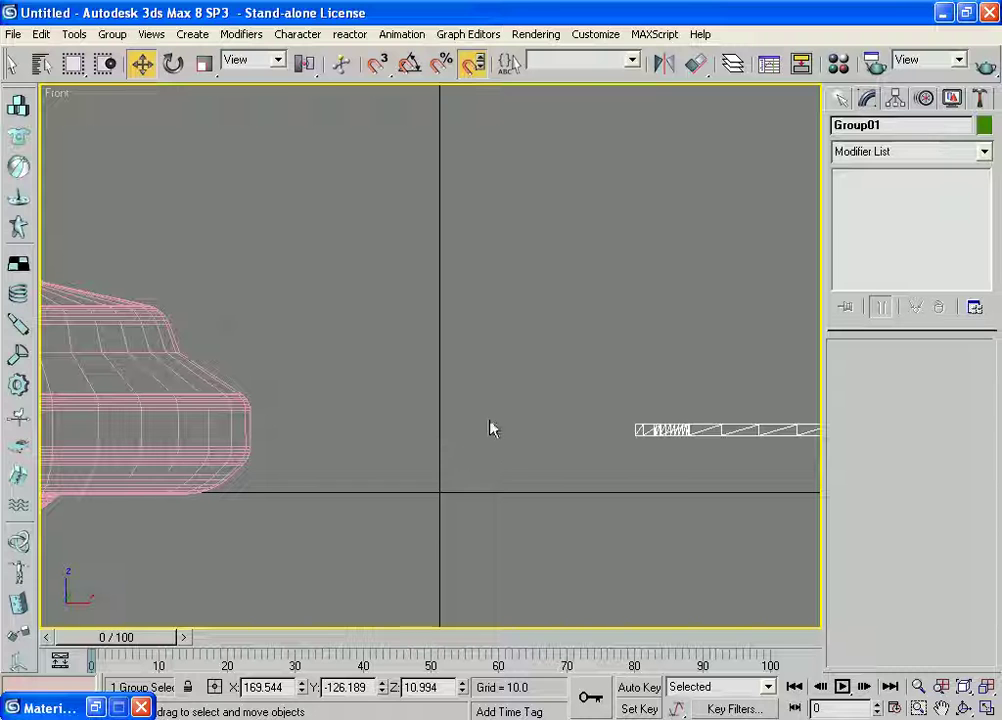
click(656, 480)
click(660, 430)
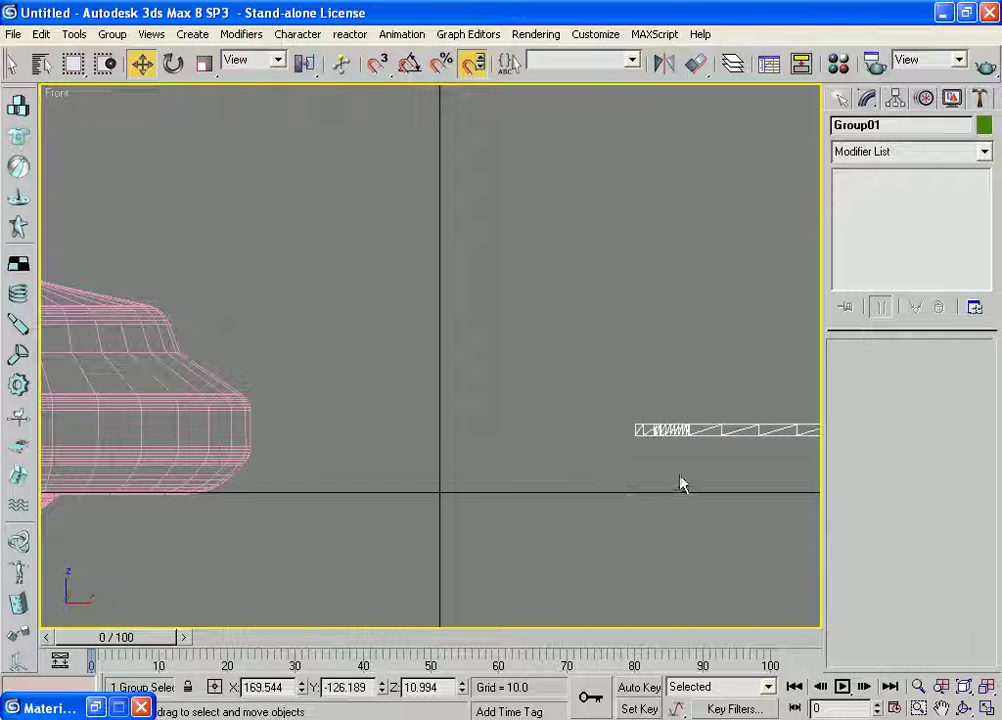
scroll(723, 414, down, 5)
scroll(727, 376, up, 2)
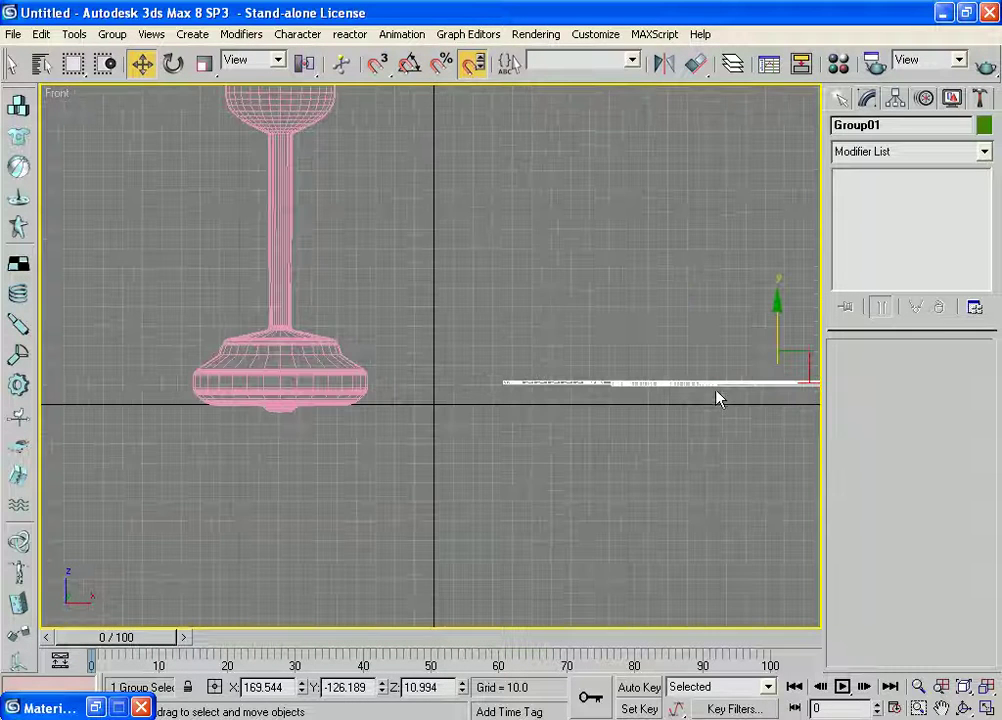
scroll(734, 398, up, 2)
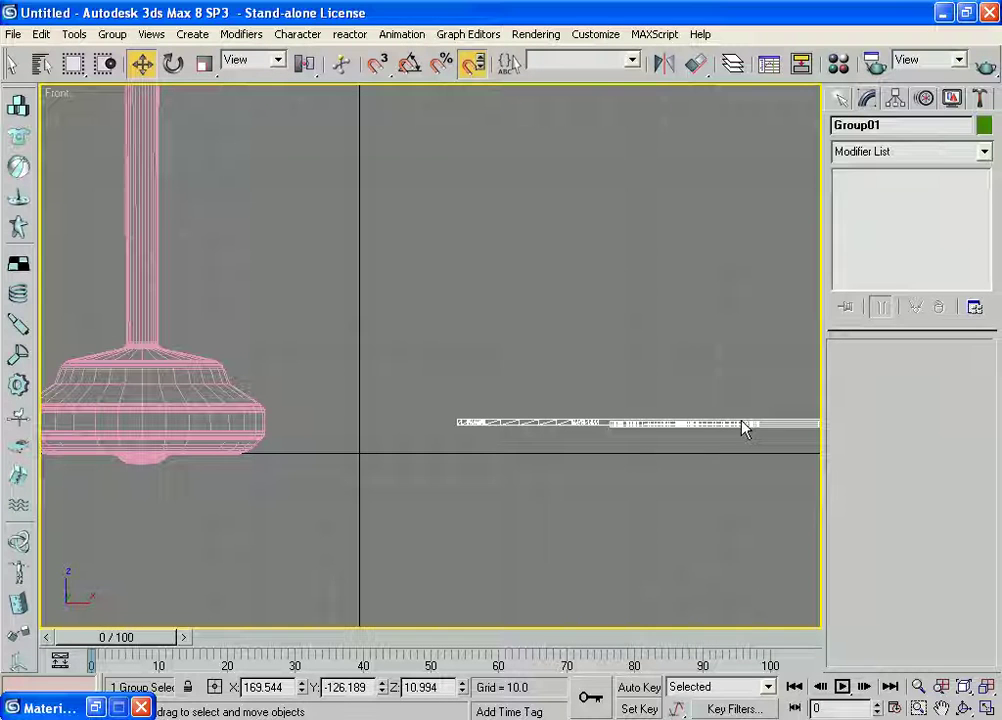
scroll(737, 462, down, 2)
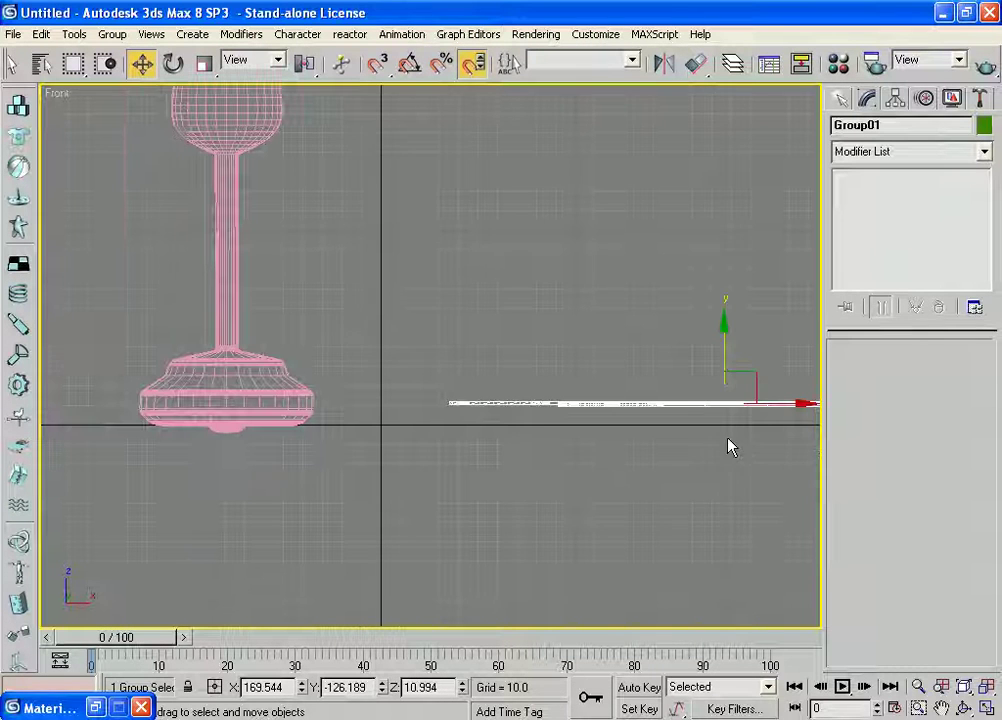
drag(765, 405, 610, 404)
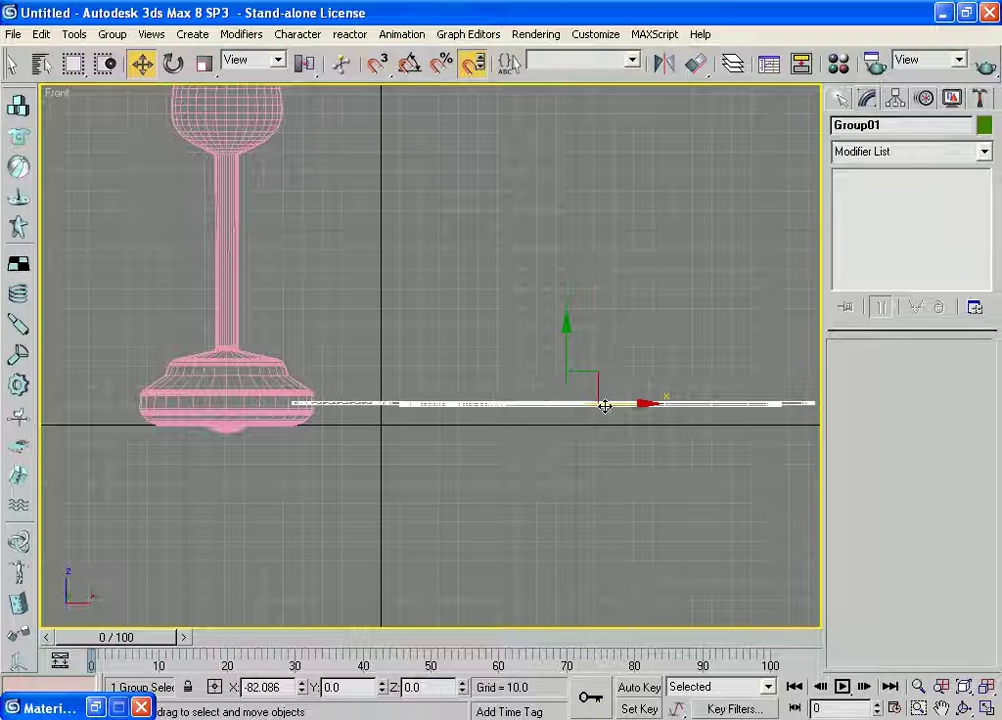
drag(610, 404, 600, 405)
click(645, 285)
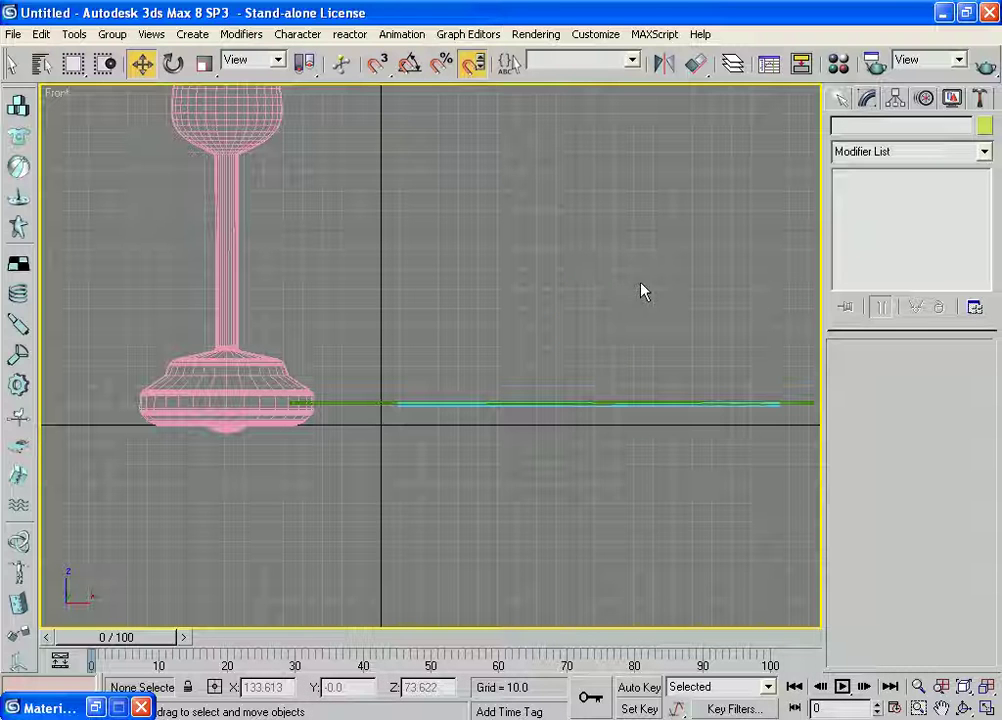
- Pan and orbit the Perspective view to check the paddle's placement against the base
key(p)
middle_drag(315, 575, 512, 550)
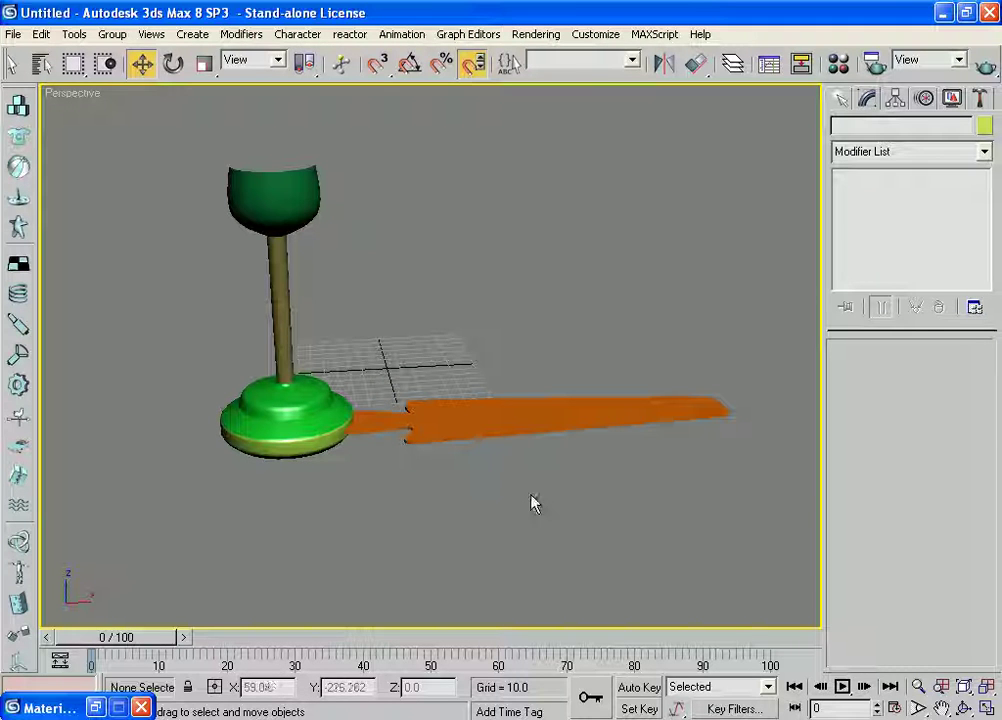
mouse_move(512, 517)
alt+middle_down()
mouse_move(486, 384)
mouse_move(510, 532)
alt+middle_up()
scroll(530, 525, up, 2)
scroll(510, 512, down, 2)
mouse_move(380, 429)
alt+middle_down()
mouse_move(394, 458)
mouse_move(563, 498)
mouse_move(535, 483)
mouse_move(531, 430)
alt+middle_up()
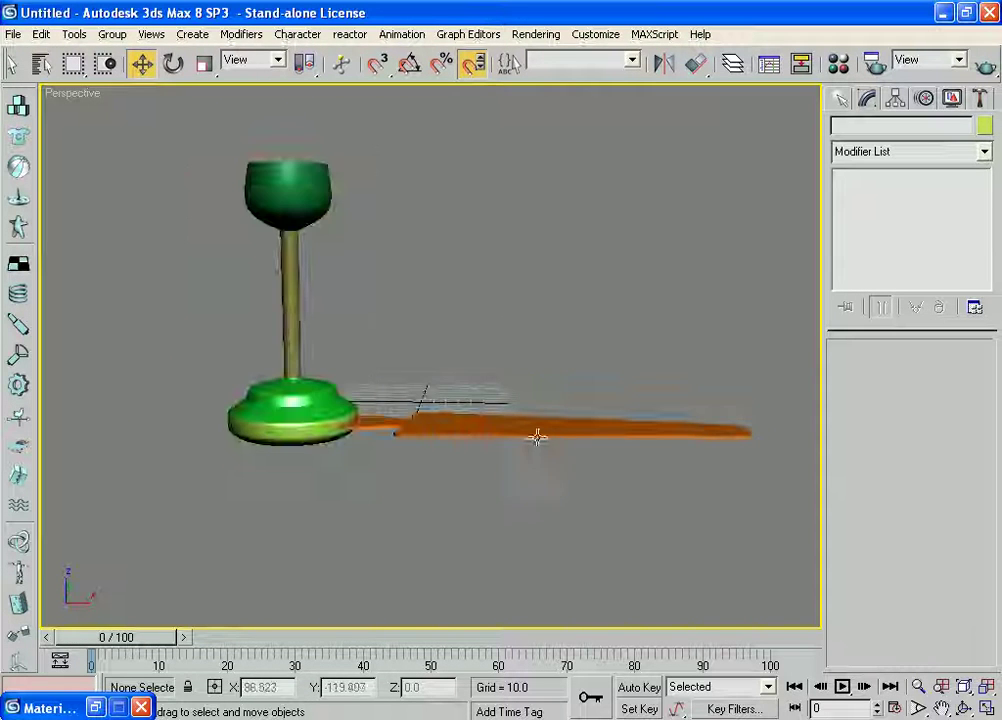
- Restore the Material Editor and select the orange paddle material 02 - Default
click(95, 708)
mouse_move(540, 25)
mouse_down()
mouse_move(712, 55)
mouse_move(855, 62)
mouse_up()
click(722, 115)
- Recolour material 02's ambient to bright yellow, then minimize the Material Editor
click(755, 475)
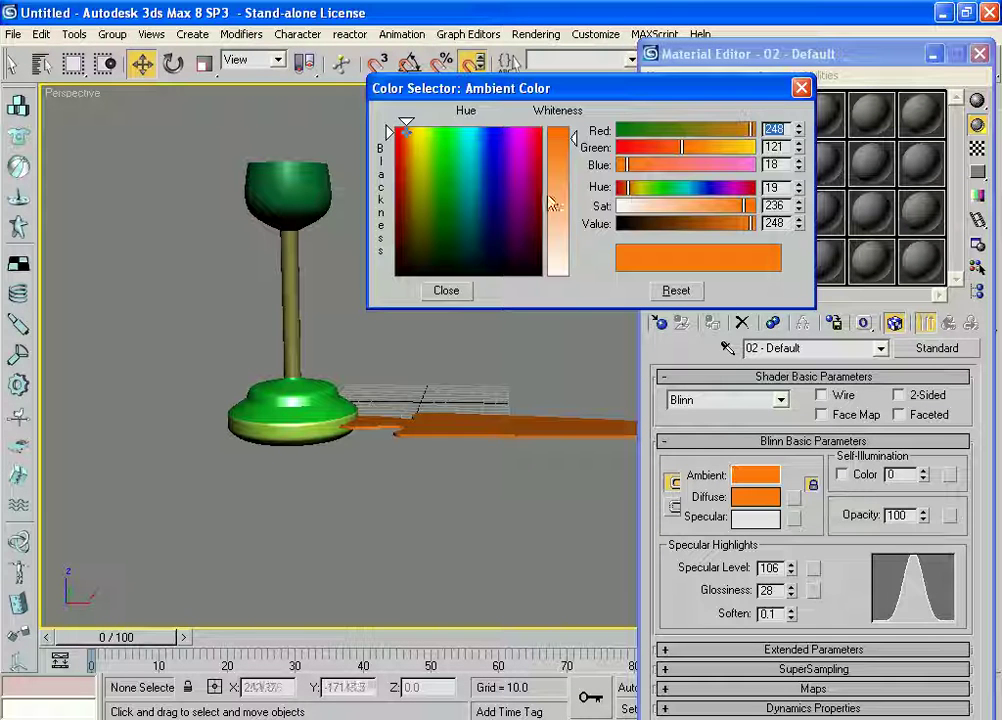
mouse_move(455, 178)
mouse_down()
mouse_move(402, 146)
mouse_move(425, 133)
mouse_up()
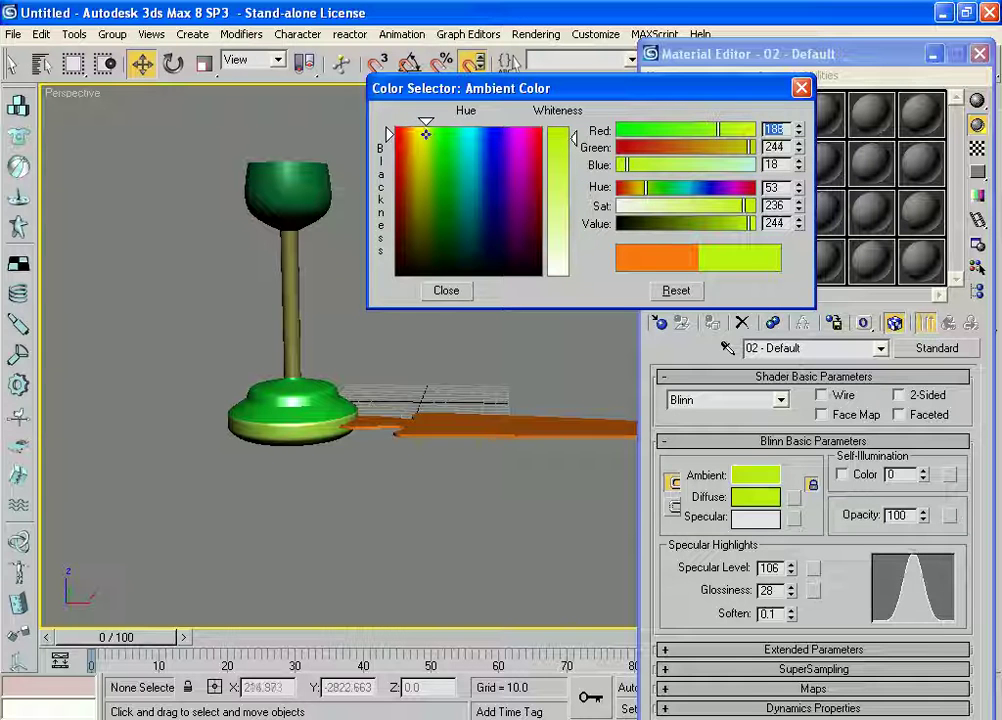
mouse_move(432, 155)
mouse_down()
mouse_move(422, 144)
mouse_move(430, 133)
mouse_up()
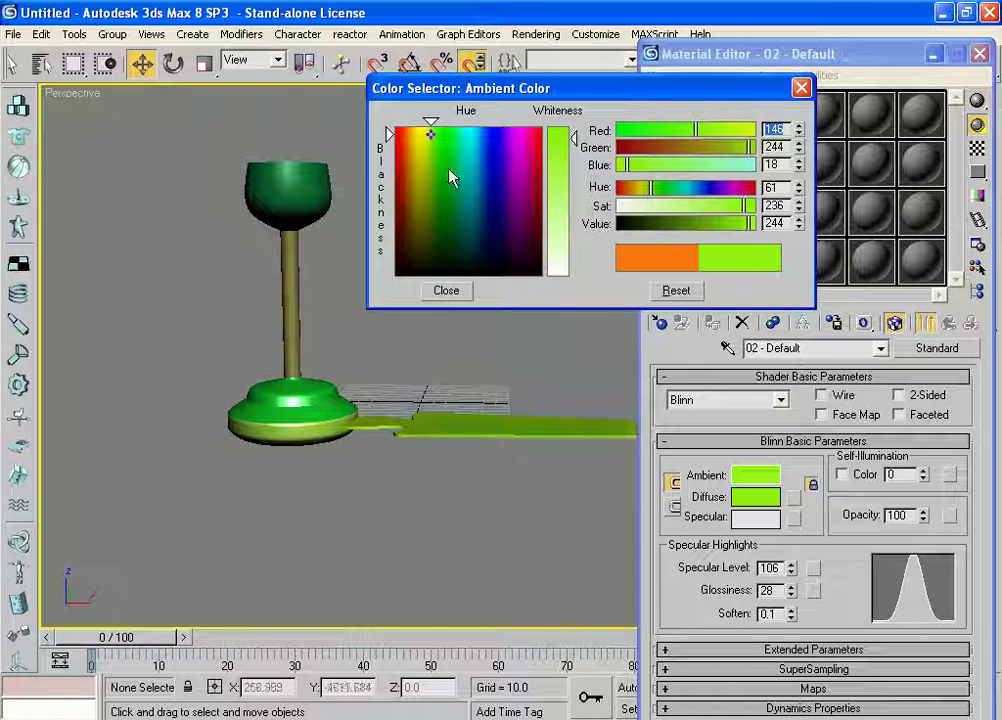
mouse_move(450, 177)
mouse_down()
mouse_move(444, 150)
mouse_move(480, 146)
mouse_move(455, 138)
mouse_up()
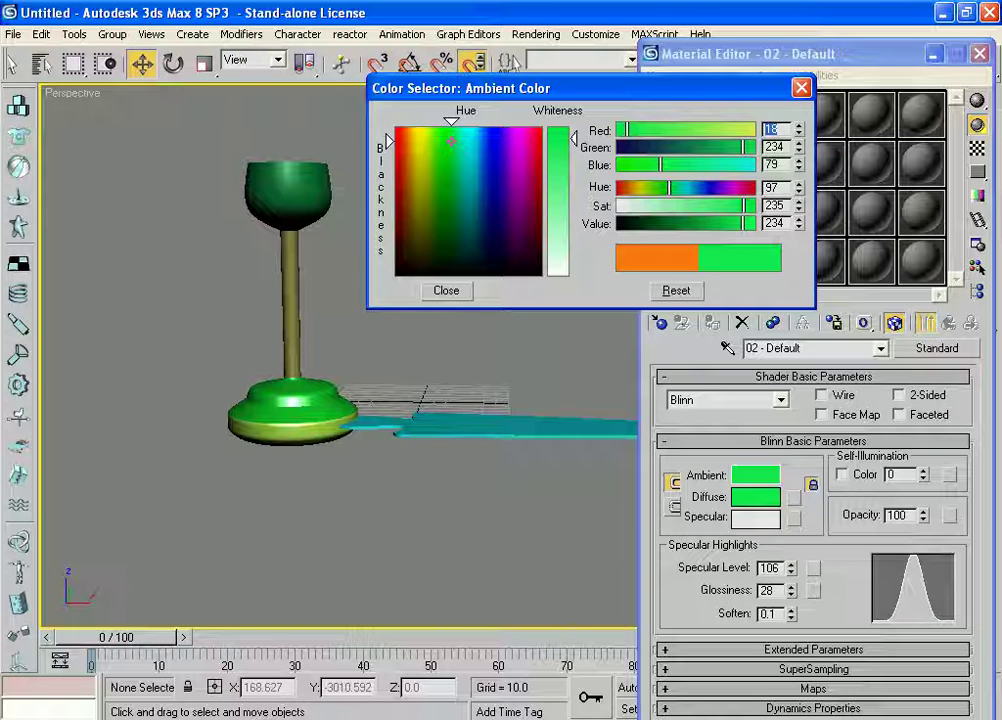
drag(455, 138, 451, 145)
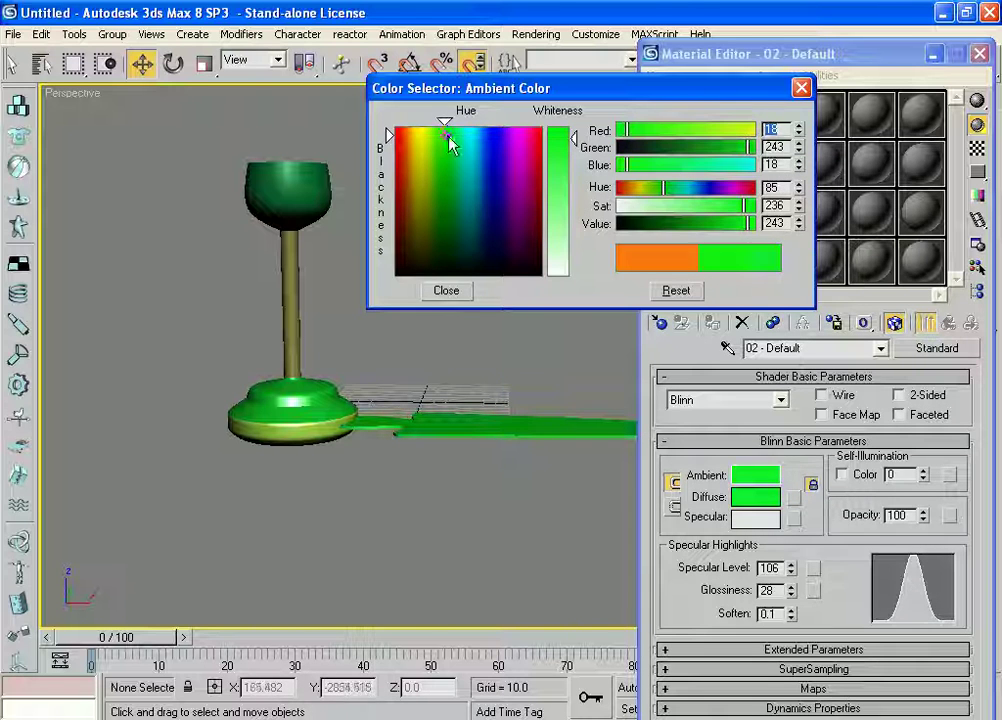
drag(389, 138, 388, 165)
drag(450, 162, 424, 178)
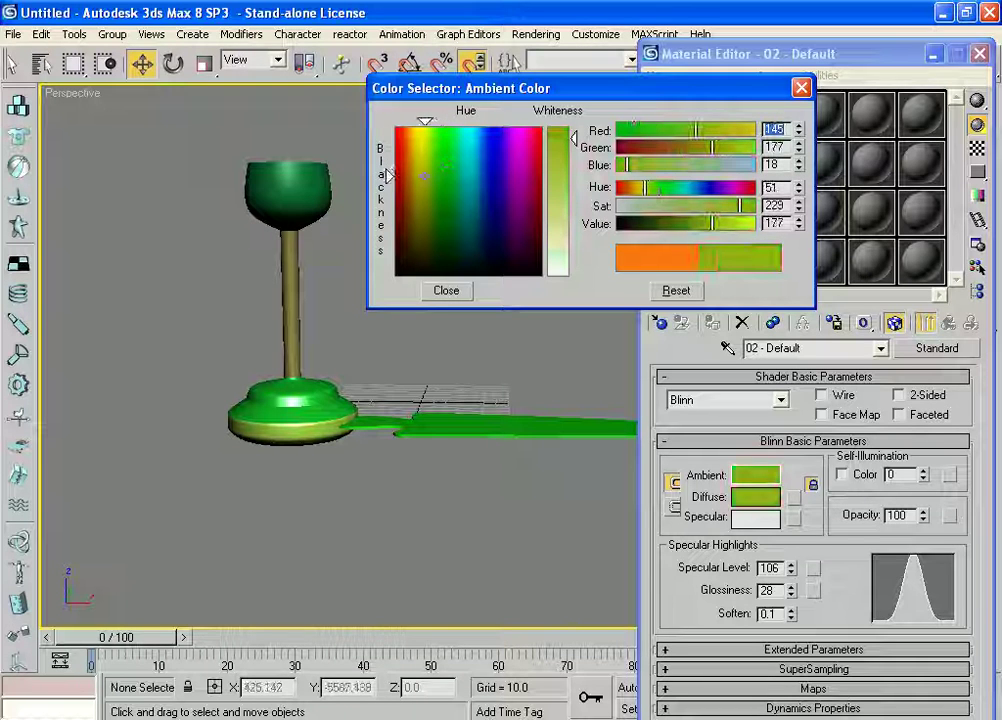
drag(424, 180, 421, 141)
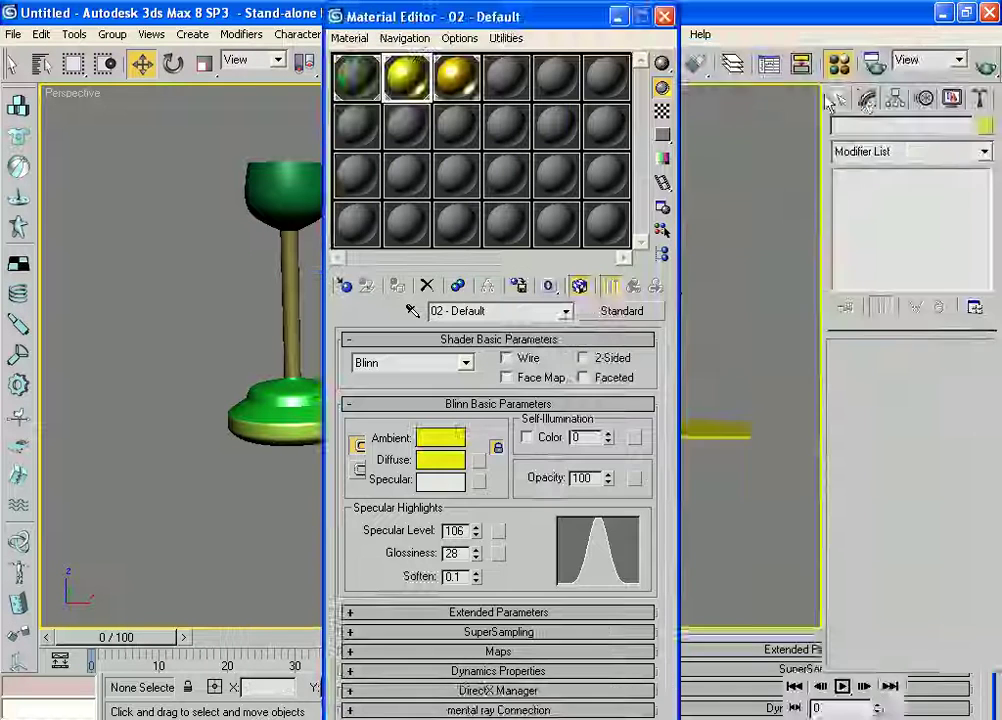
double_click(648, 54)
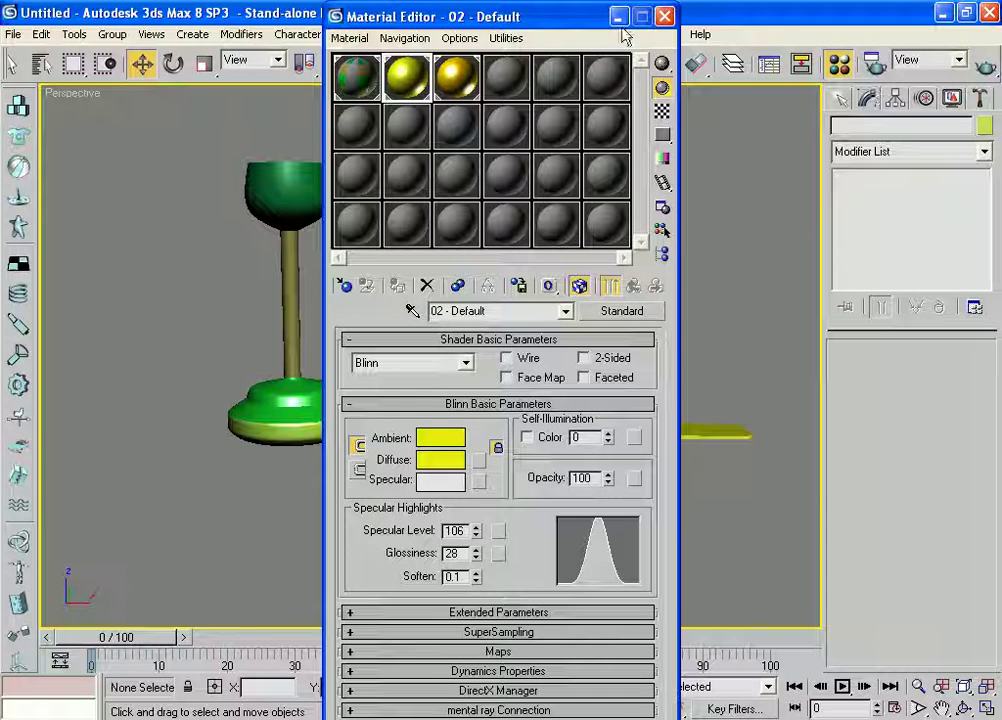
click(617, 16)
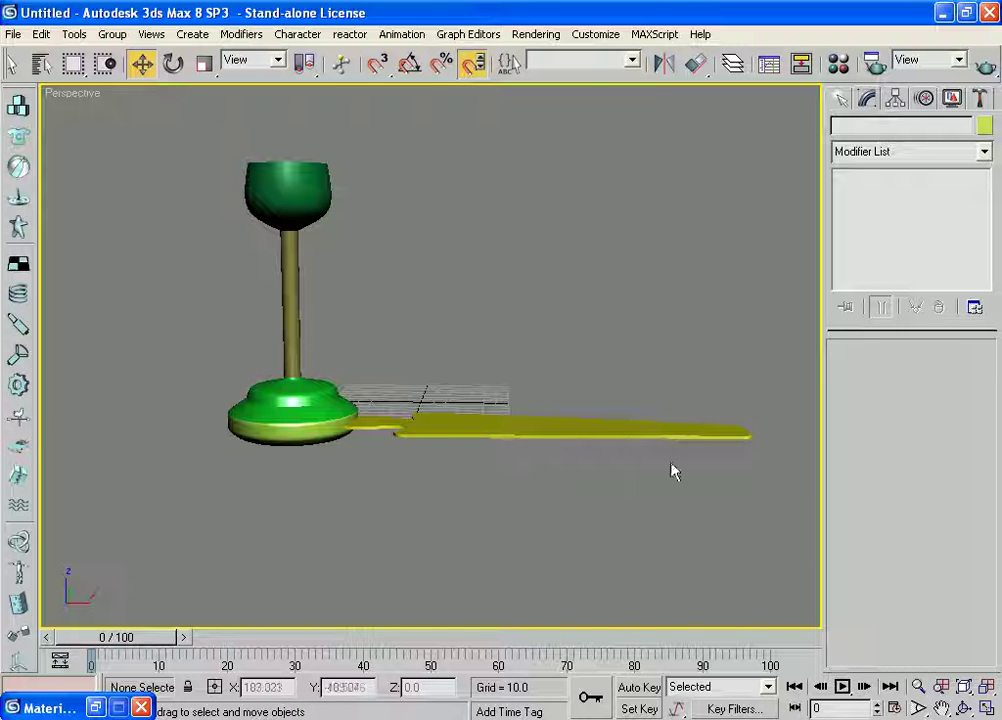
- Switch to wireframe and zoom in close on the yellow paddle
key(F3)
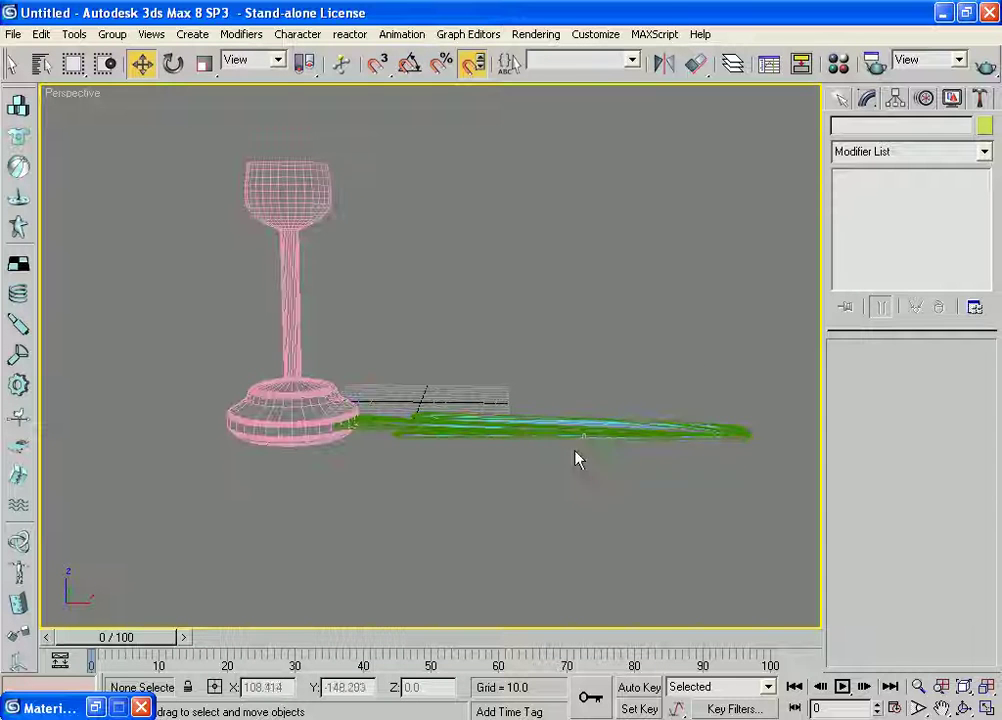
scroll(575, 459, up, 3)
scroll(532, 441, up, 3)
scroll(519, 409, up, 3)
scroll(510, 376, up, 2)
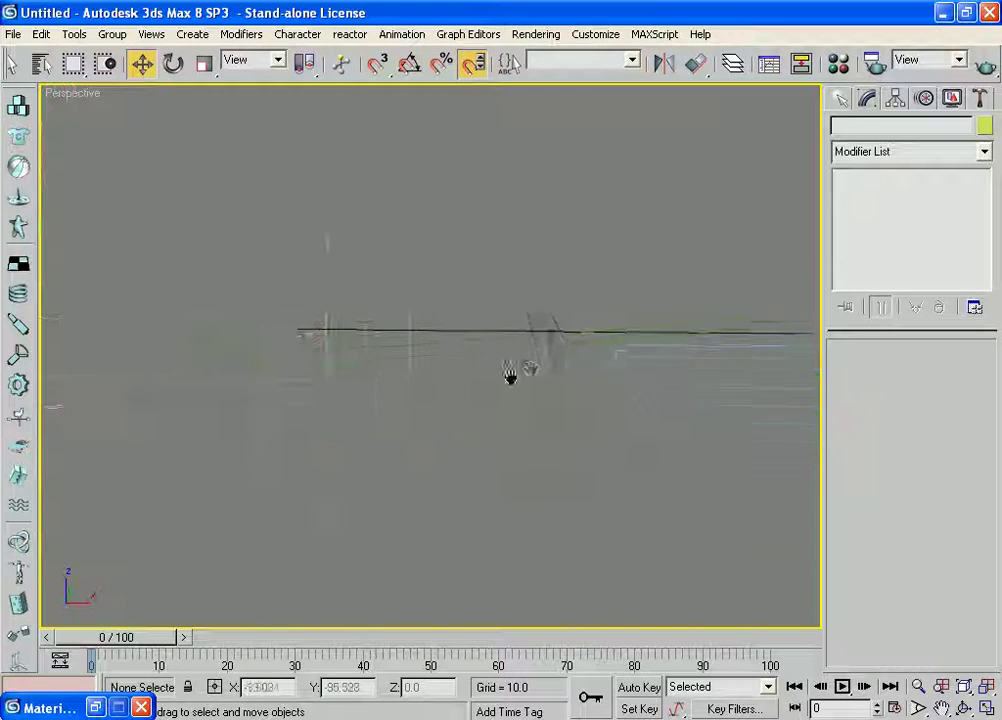
scroll(530, 376, down, 4)
- Return to shaded view, zoom out and orbit around the fan
key(F3)
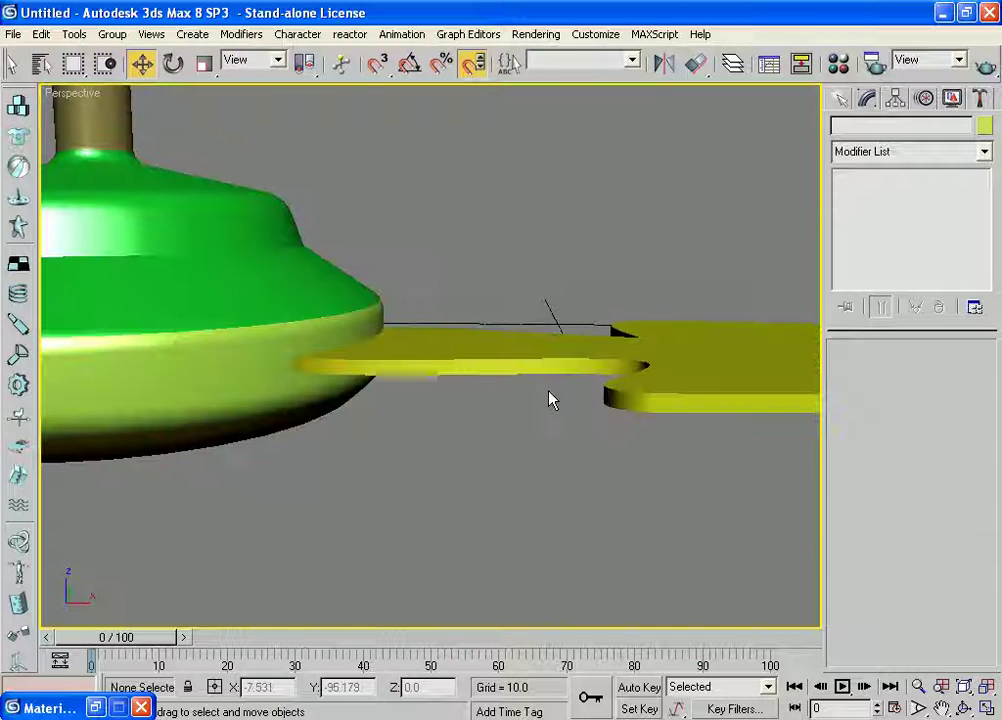
scroll(550, 398, up, 3)
scroll(584, 386, down, 2)
scroll(575, 395, up, 3)
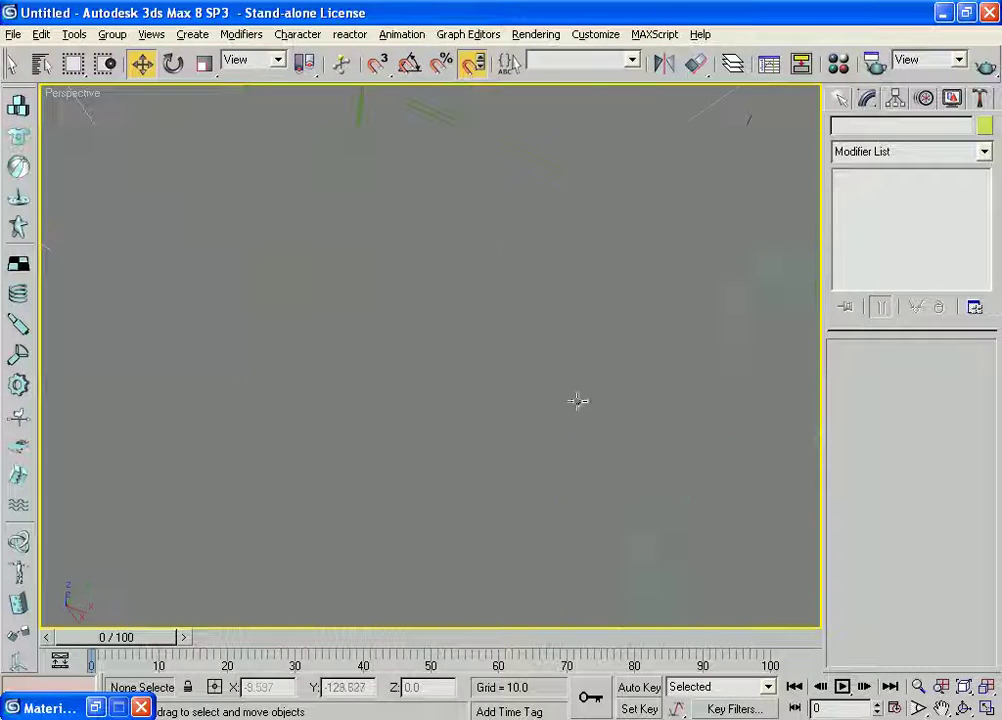
scroll(541, 420, down, 2)
scroll(598, 395, down, 2)
scroll(520, 392, down, 2)
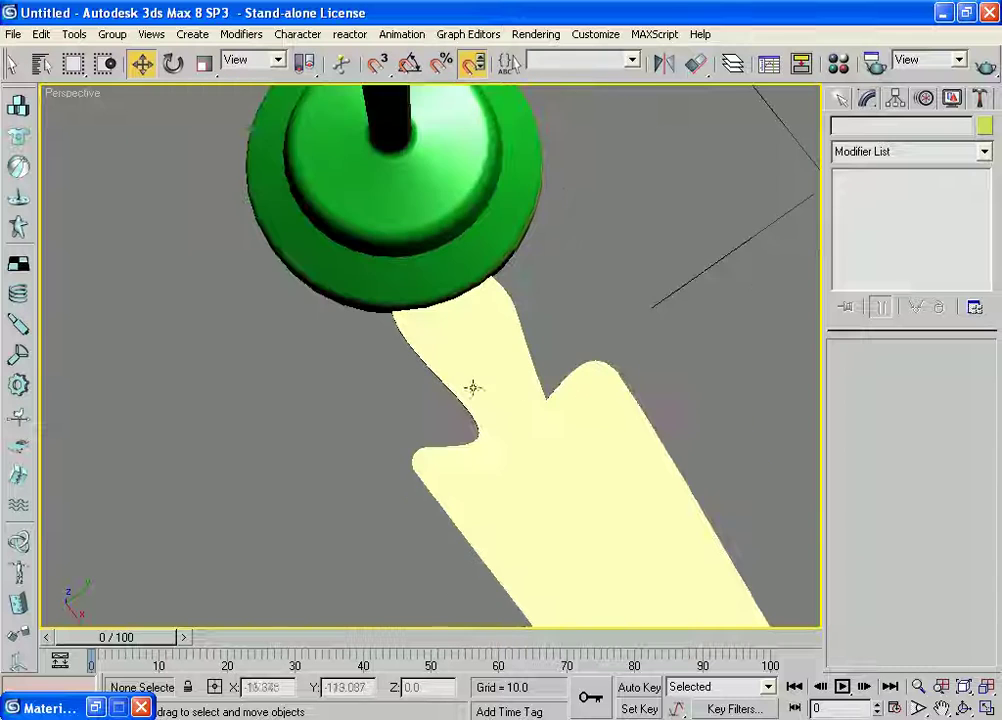
scroll(505, 350, down, 3)
mouse_move(563, 393)
alt+middle_down()
mouse_move(593, 374)
mouse_move(637, 264)
mouse_move(610, 278)
mouse_move(600, 179)
alt+middle_up()
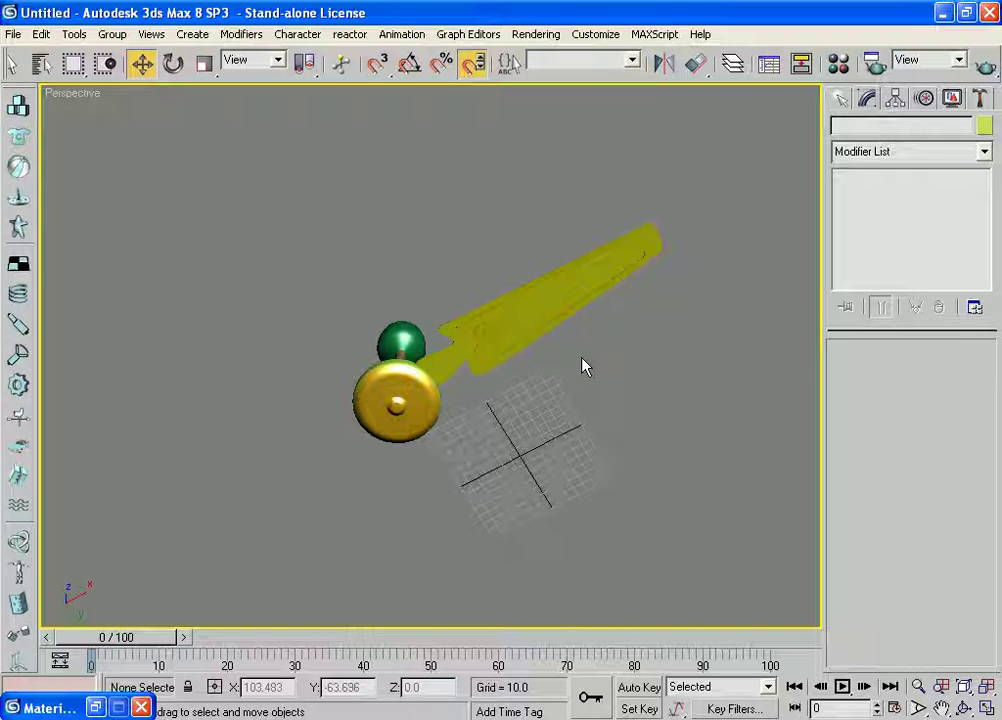
- Switch to the Top viewport and zoom out to see the whole fan from above
key(t)
scroll(488, 347, down, 2)
scroll(560, 300, down, 2)
scroll(531, 289, down, 2)
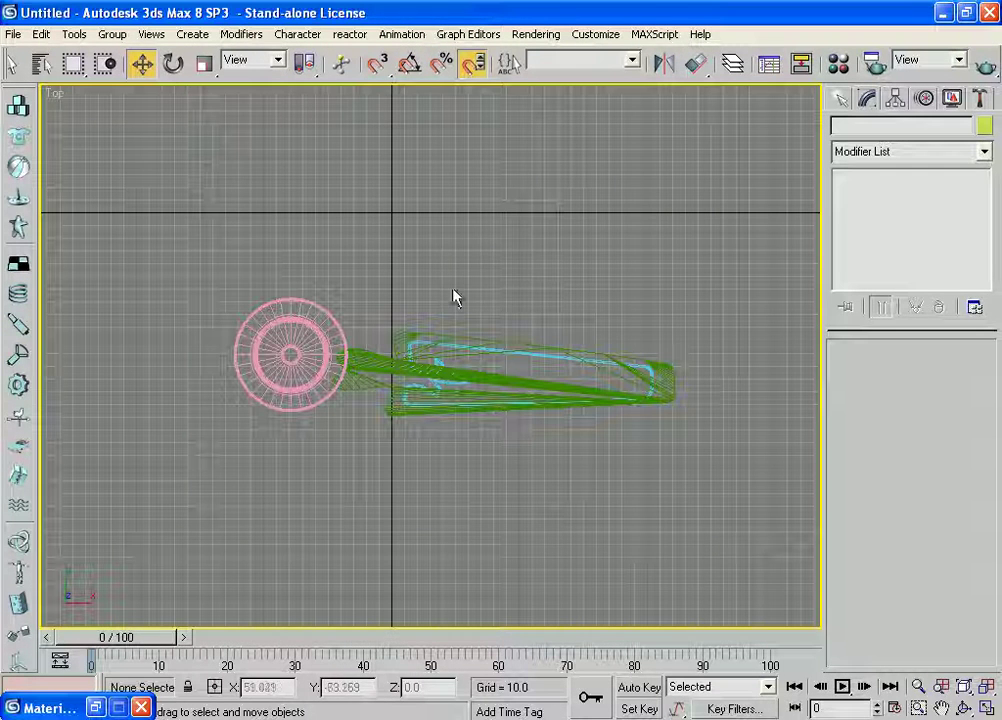
- Rotate Group01 -5.7° about Z and nudge it to X 82.242, Y -142.327
click(471, 364)
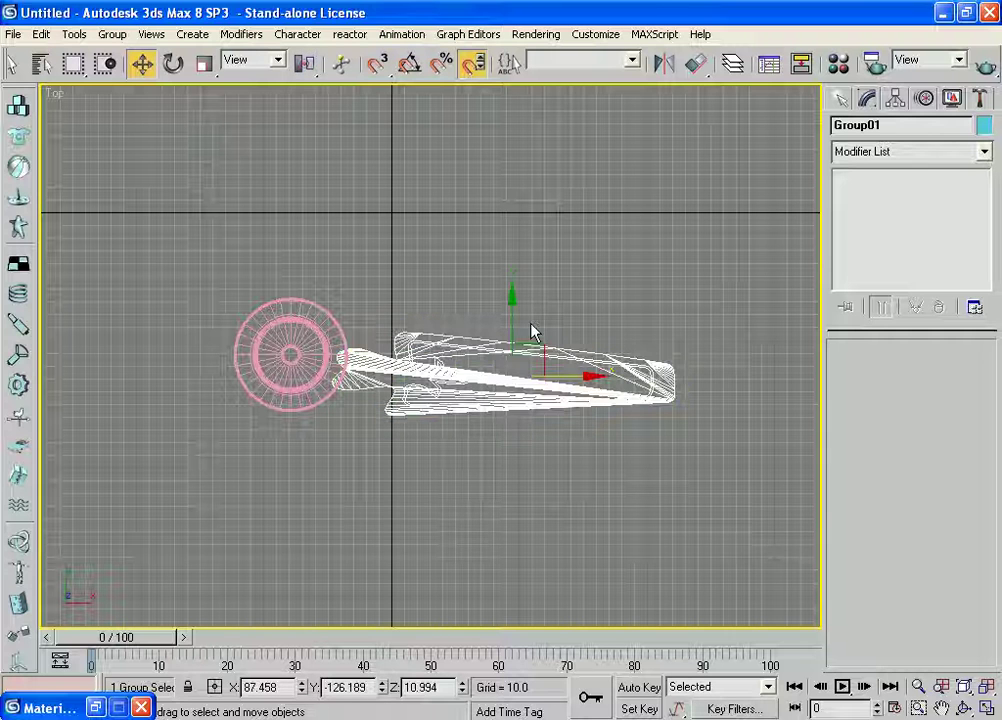
key(e)
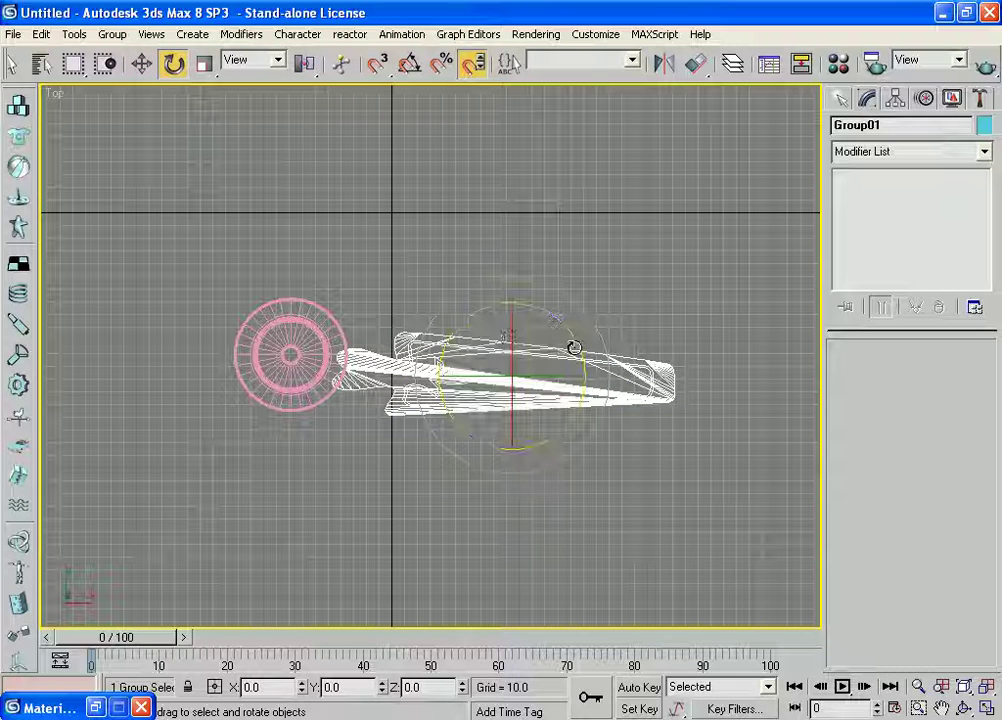
drag(574, 343, 576, 355)
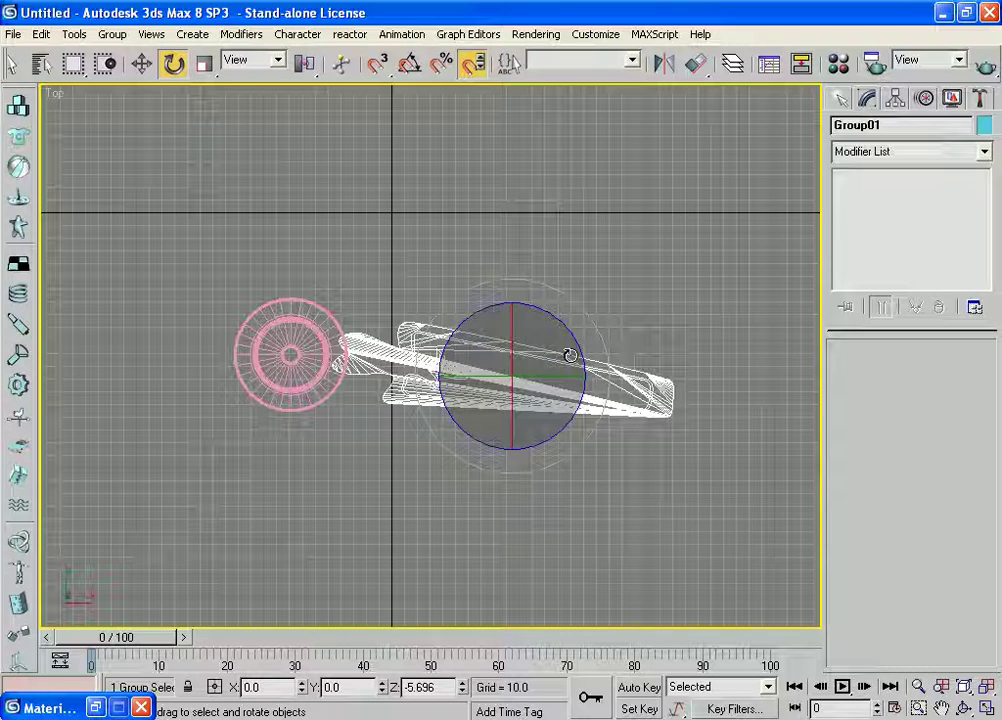
key(w)
drag(537, 360, 532, 371)
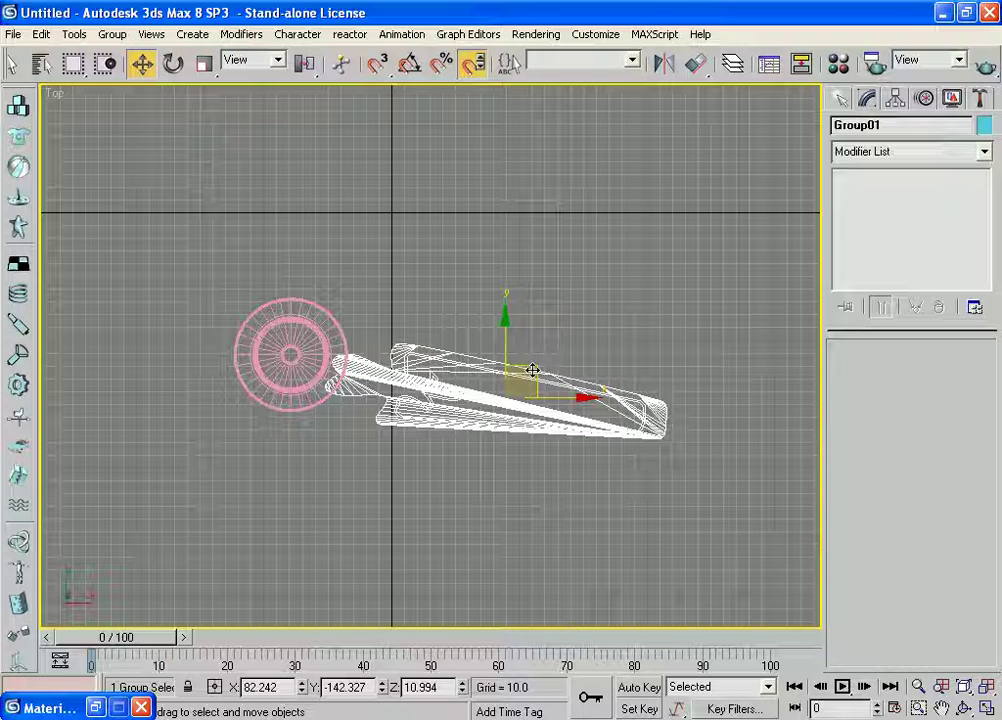
- Mirror the paddle group across the Y axis as a copy, creating Group02
click(663, 63)
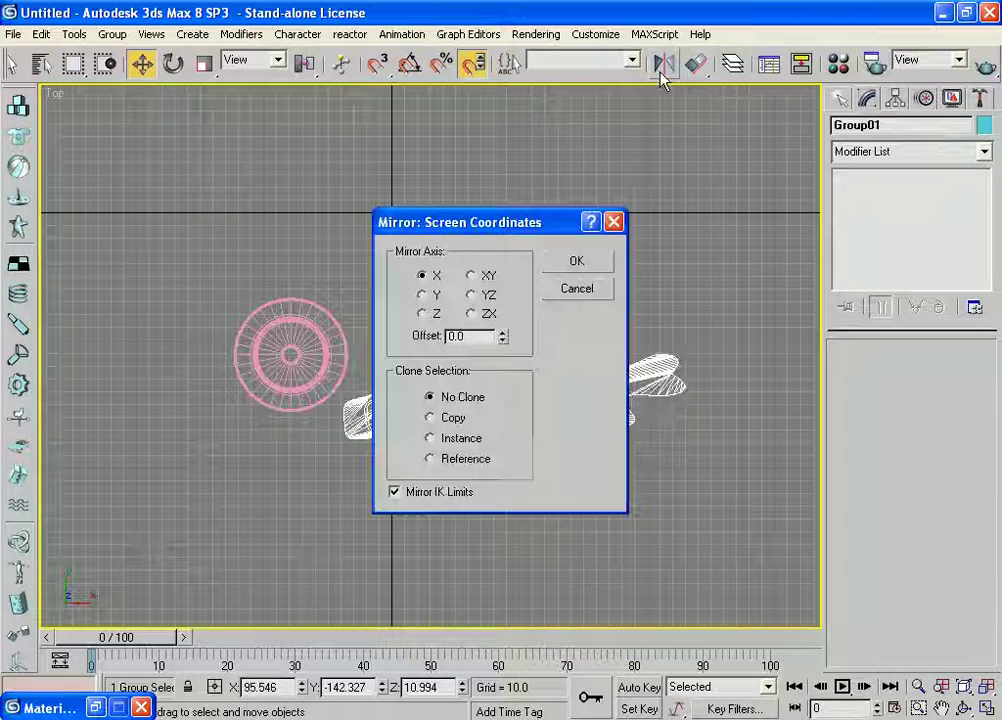
mouse_move(604, 224)
mouse_down()
mouse_move(912, 250)
mouse_move(898, 255)
mouse_up()
text(0.1)
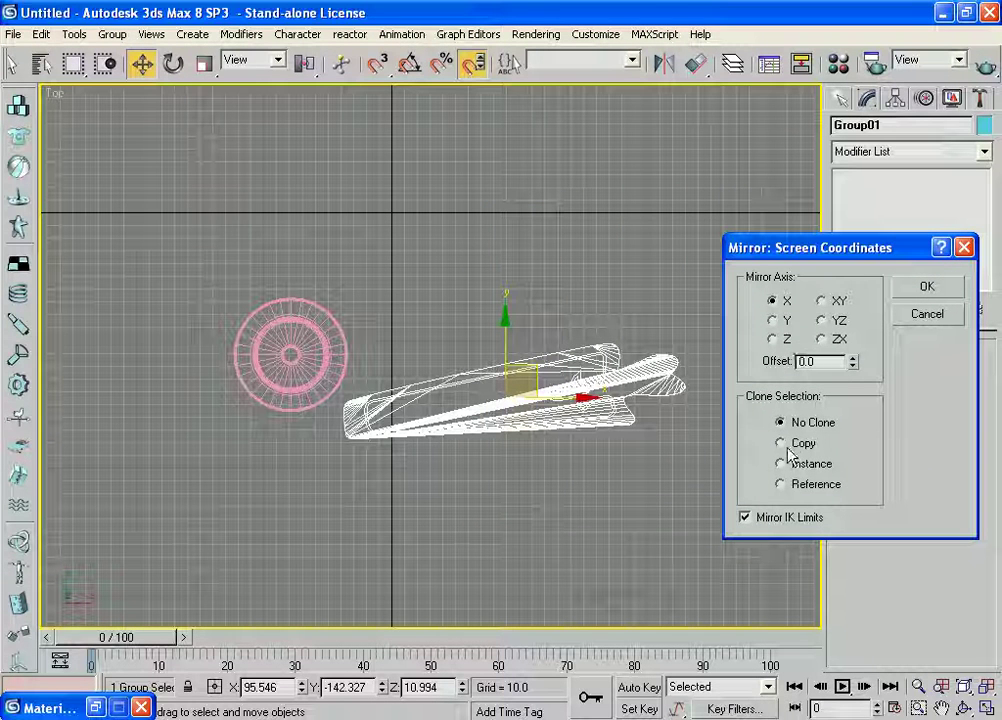
click(774, 321)
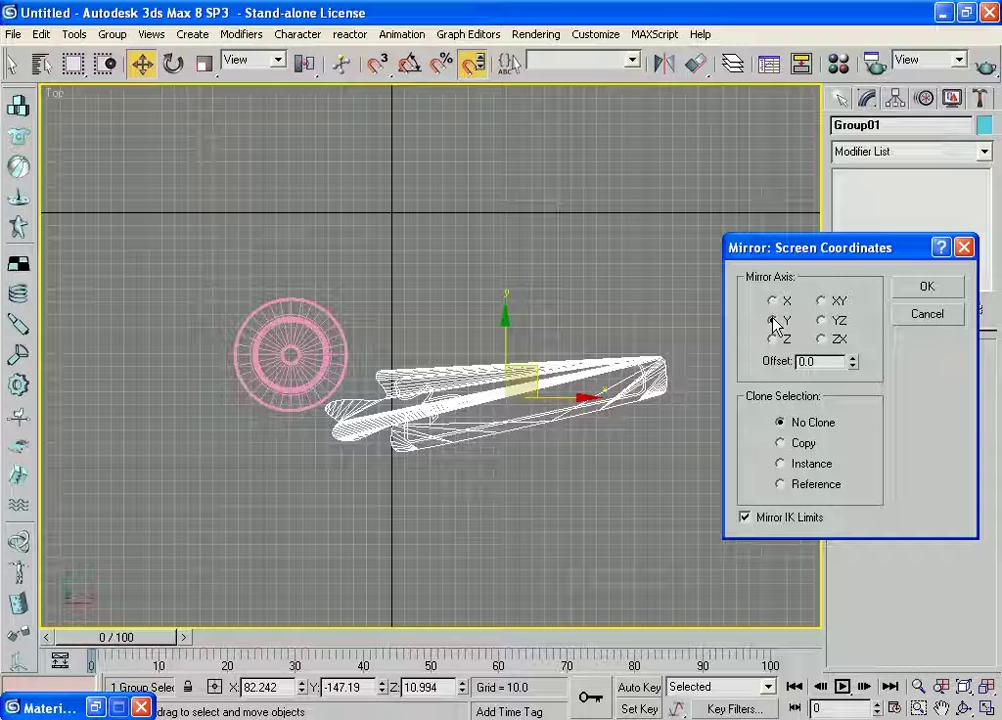
click(782, 443)
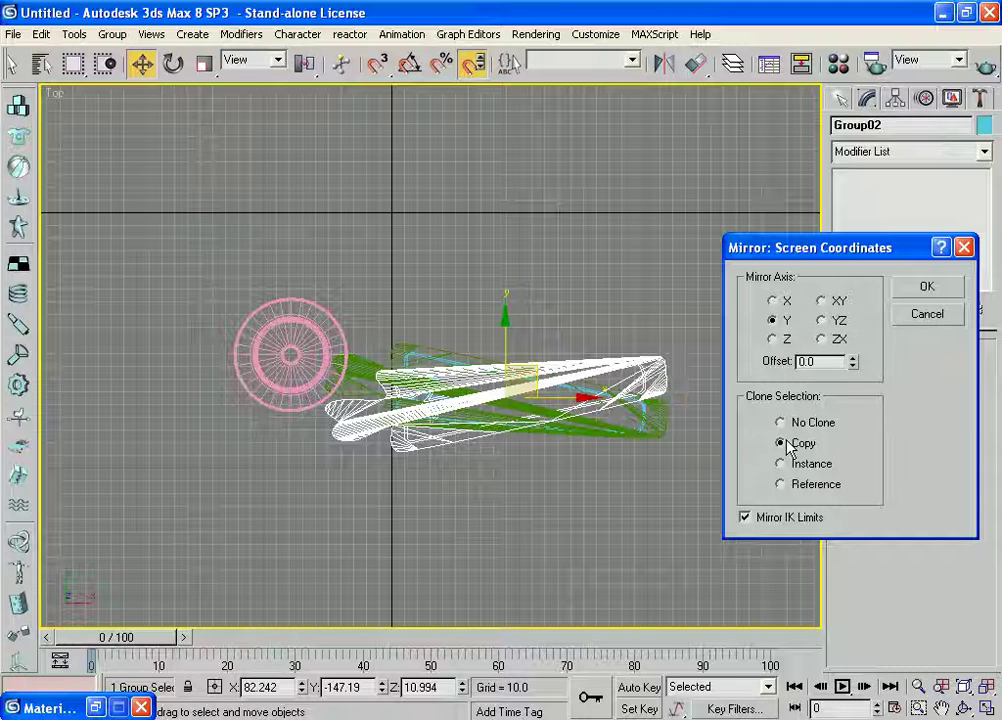
click(924, 289)
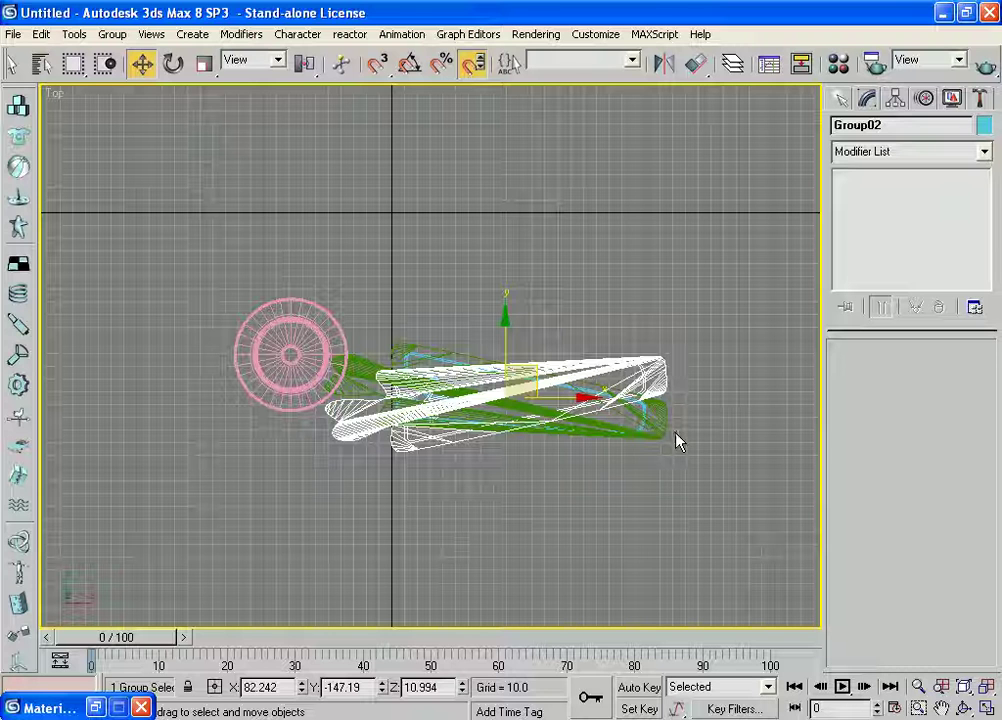
- Undo the earlier mirror and create a Copy of the blade group mirrored on the X axis
key(ctrl+z)
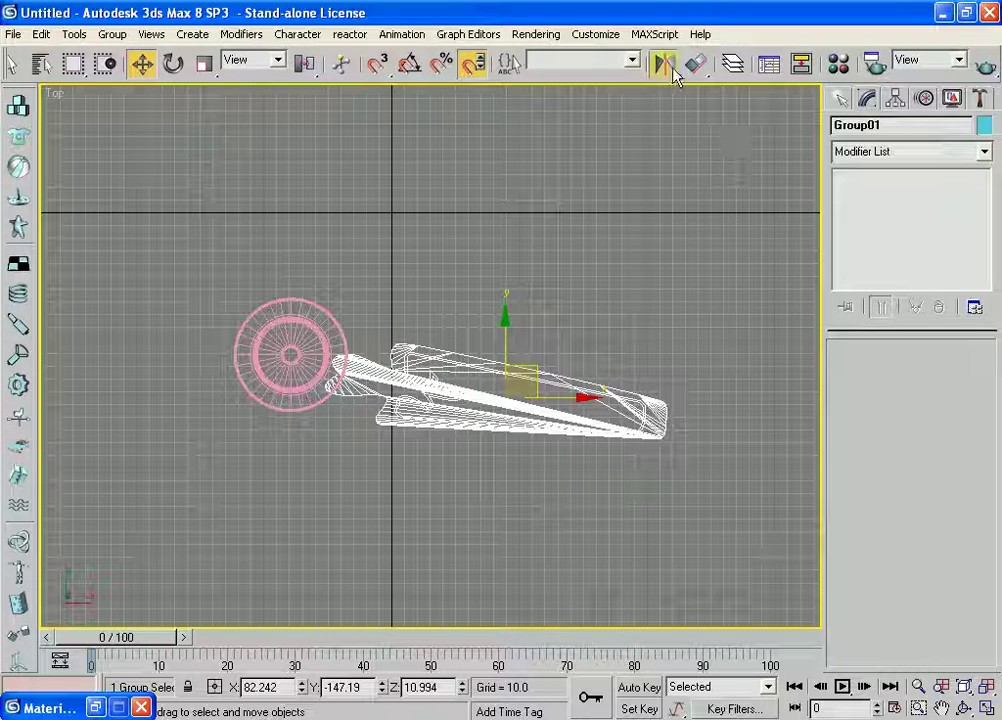
click(664, 64)
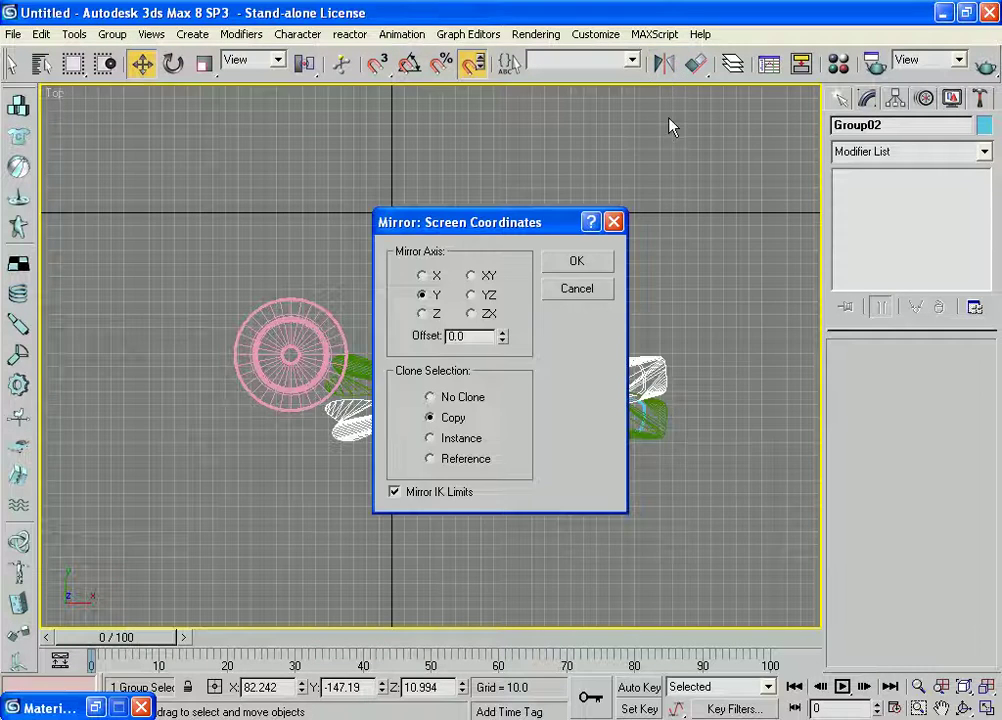
drag(524, 226, 867, 265)
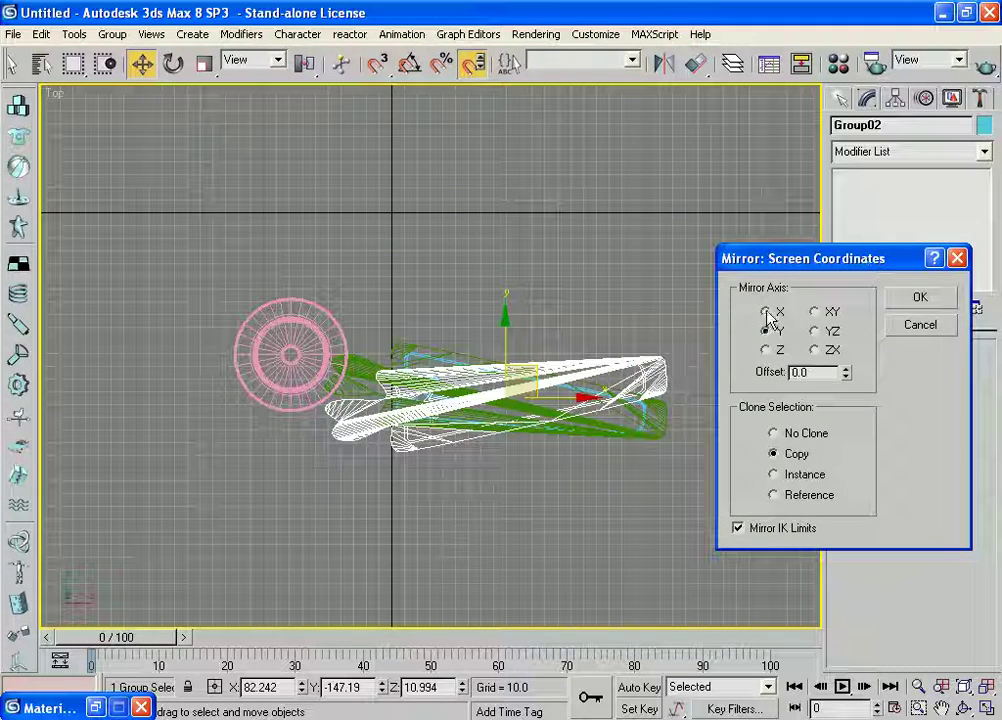
click(766, 313)
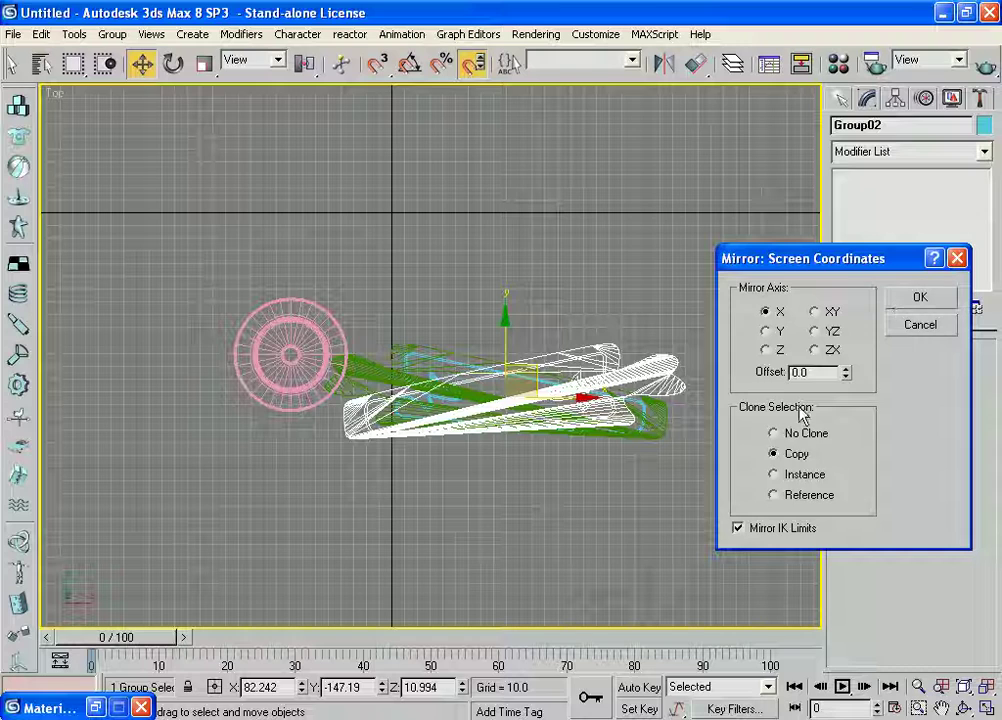
click(919, 298)
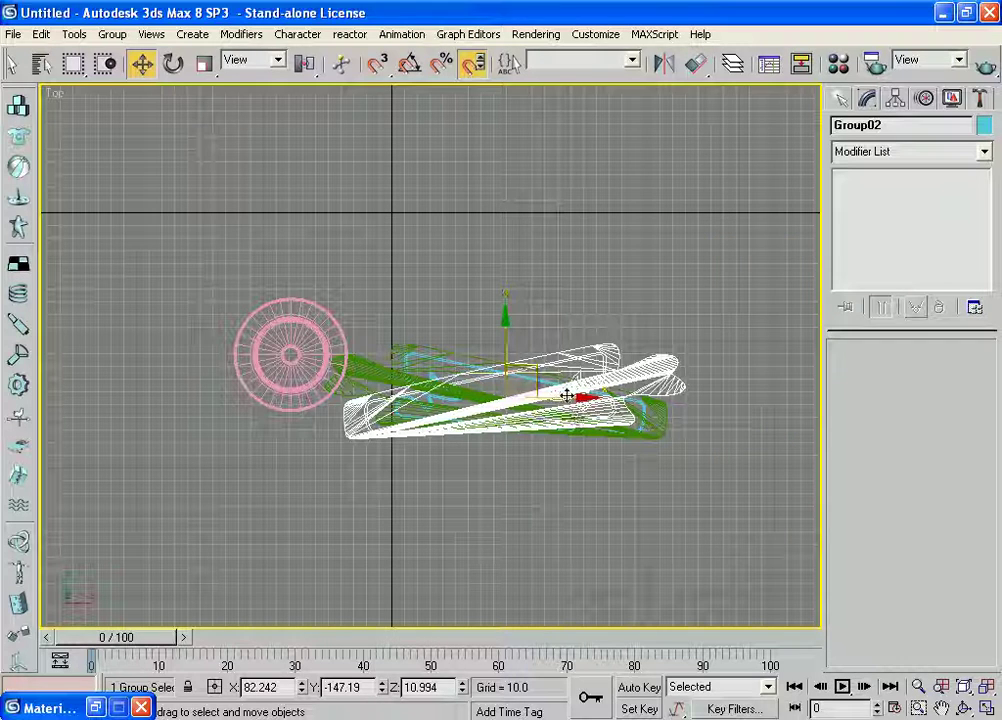
- Slide the mirrored blade copy left of the hub and rotate it about -19.55 degrees
mouse_move(565, 398)
mouse_down()
mouse_move(129, 400)
mouse_move(141, 400)
mouse_up()
middle_drag(461, 502, 688, 472)
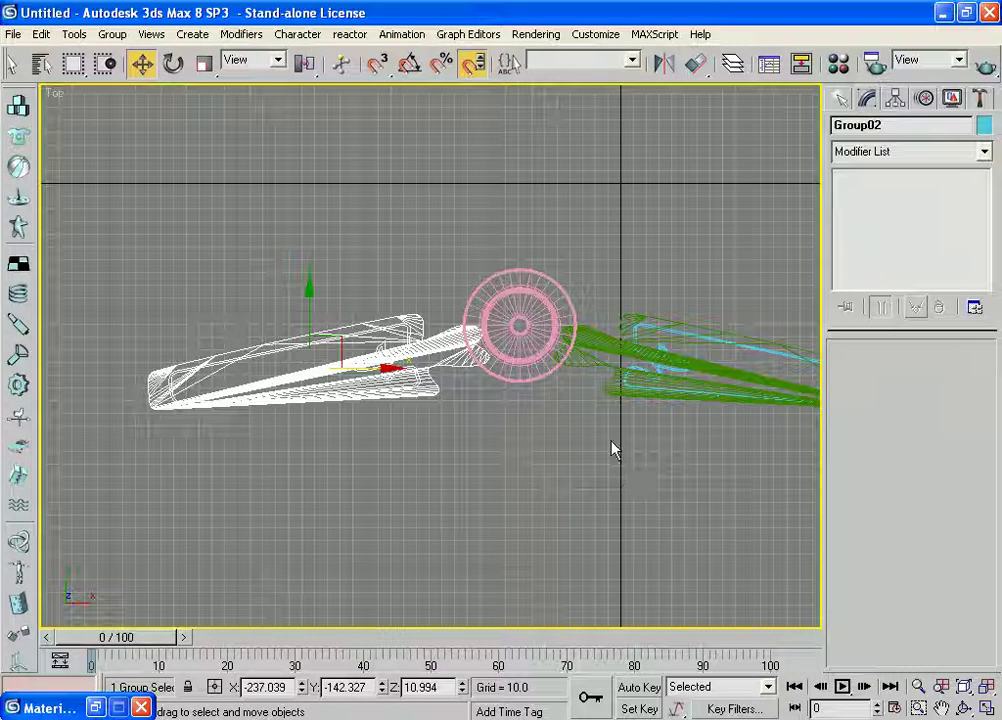
mouse_move(711, 481)
middle_down()
mouse_move(651, 472)
mouse_move(587, 487)
middle_up()
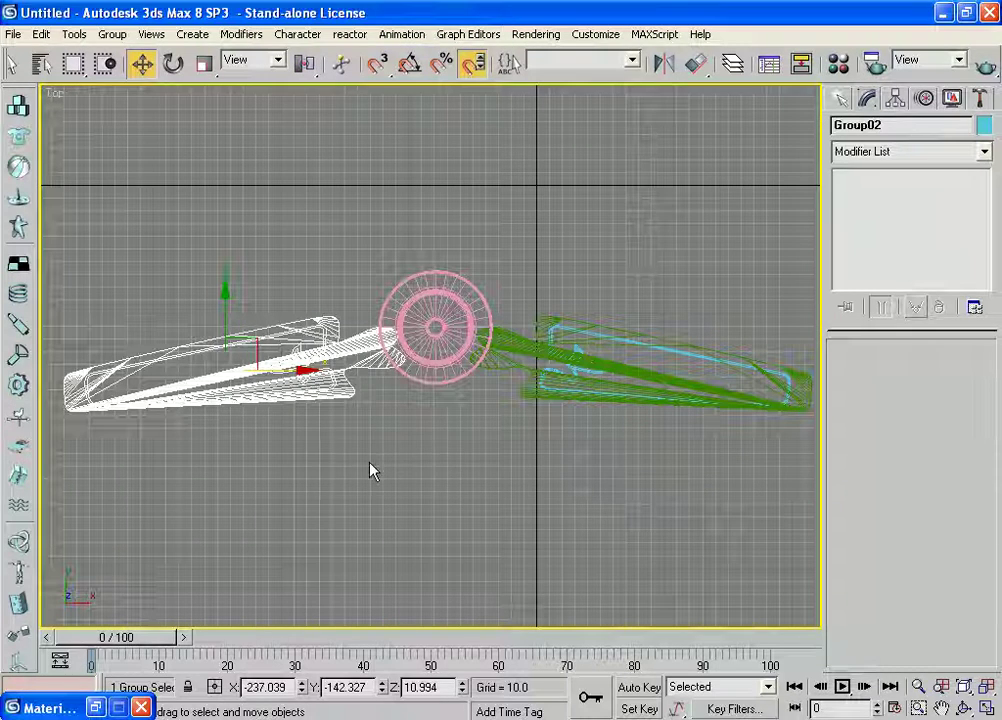
key(e)
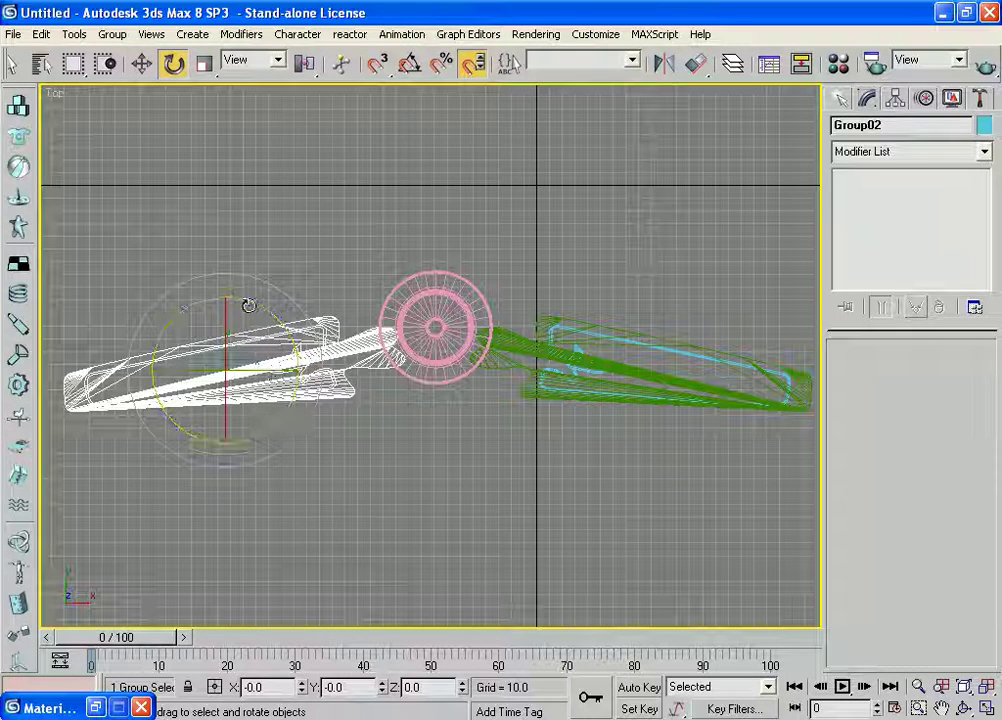
drag(250, 304, 286, 317)
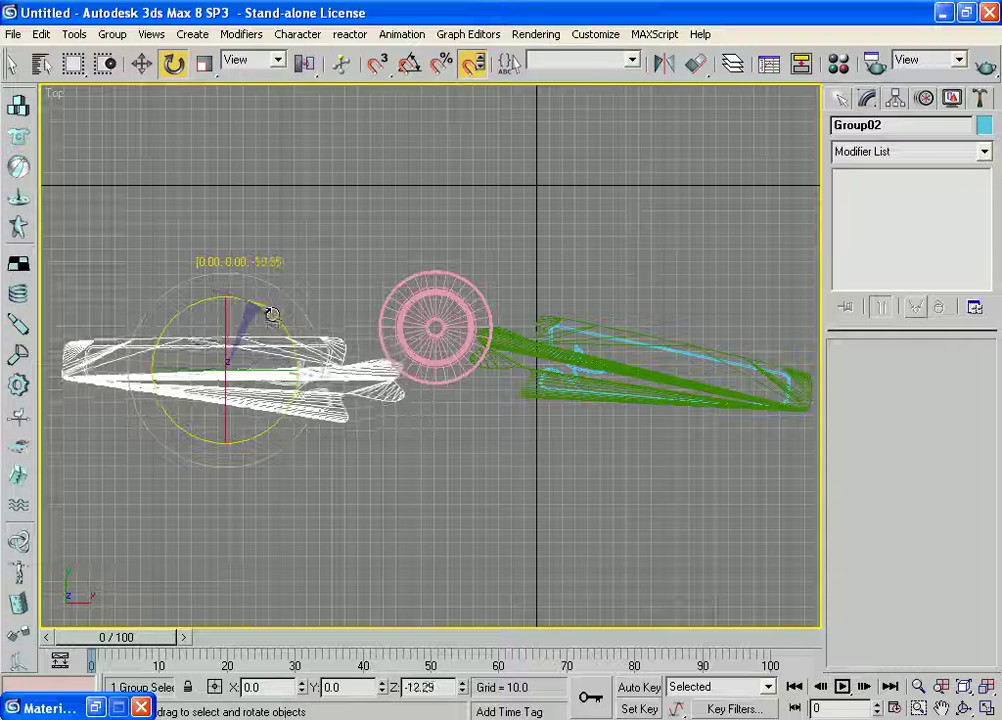
mouse_move(286, 317)
mouse_down()
mouse_move(240, 249)
mouse_move(224, 302)
mouse_move(230, 328)
mouse_up()
key(w)
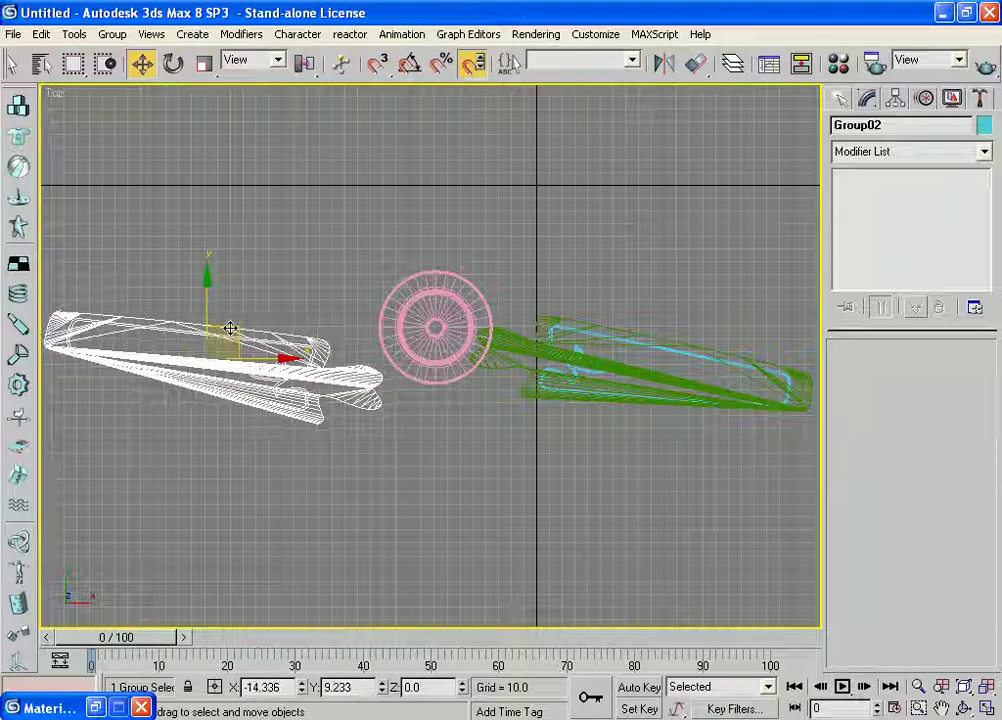
drag(302, 402, 303, 407)
- Turn the copy about 18 degrees counter-clockwise and move it down beside the hub
key(e)
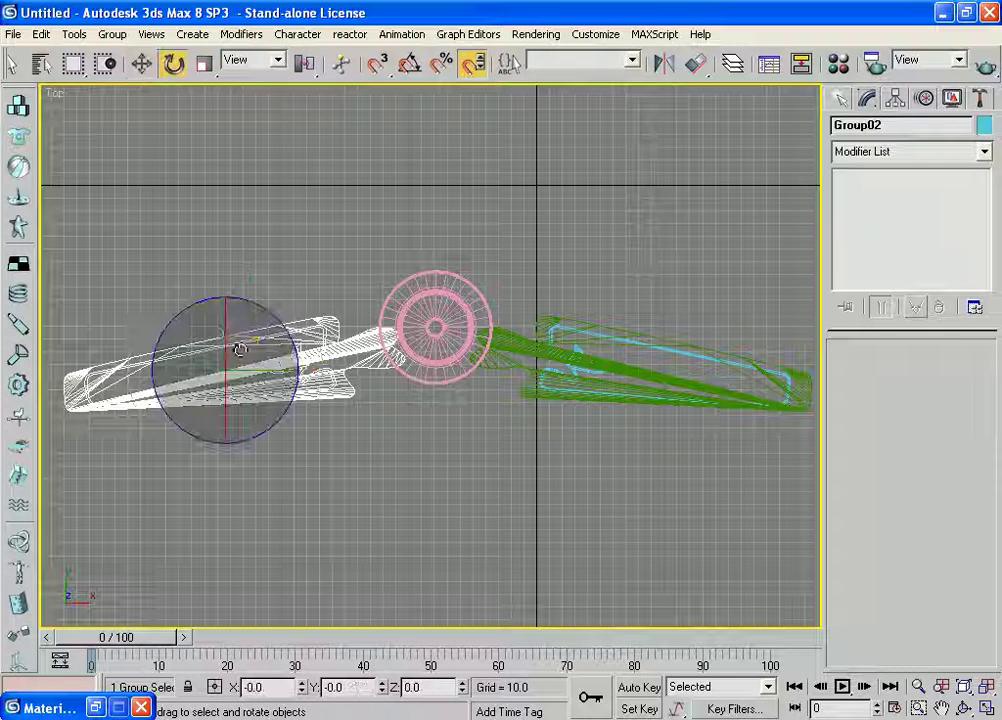
drag(196, 305, 173, 336)
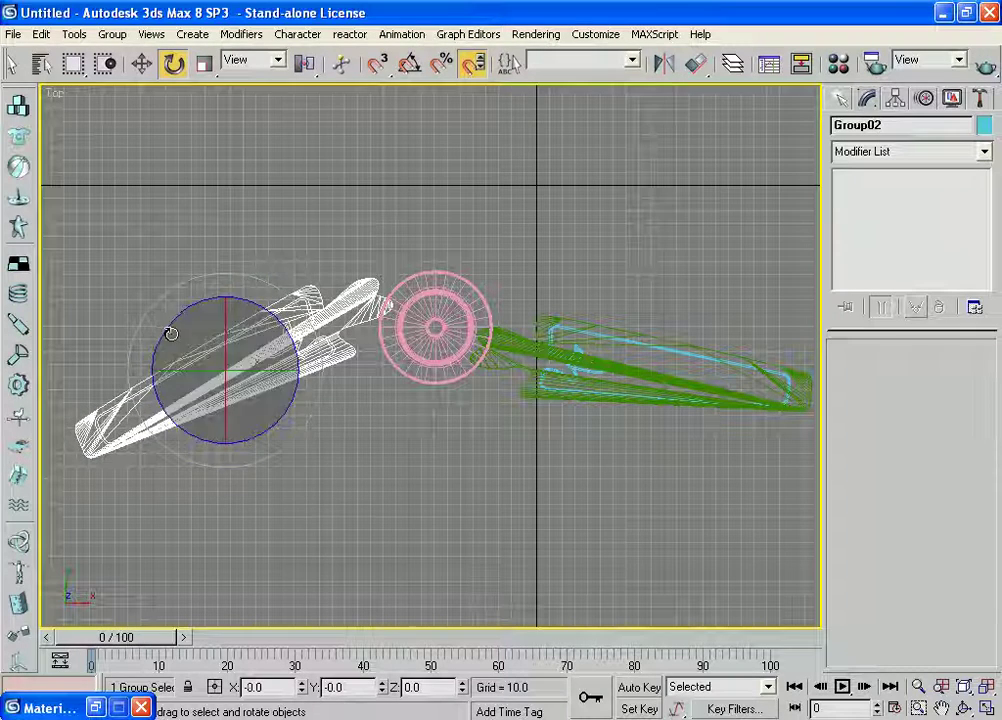
key(w)
drag(240, 341, 253, 409)
middle_drag(561, 506, 588, 459)
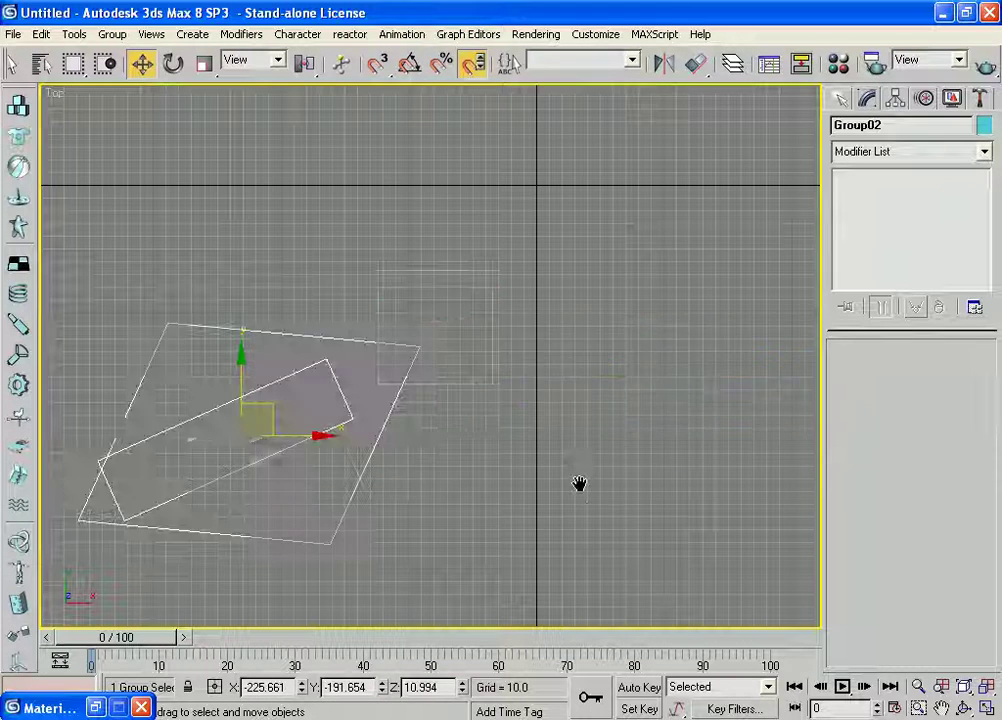
scroll(590, 459, down, 2)
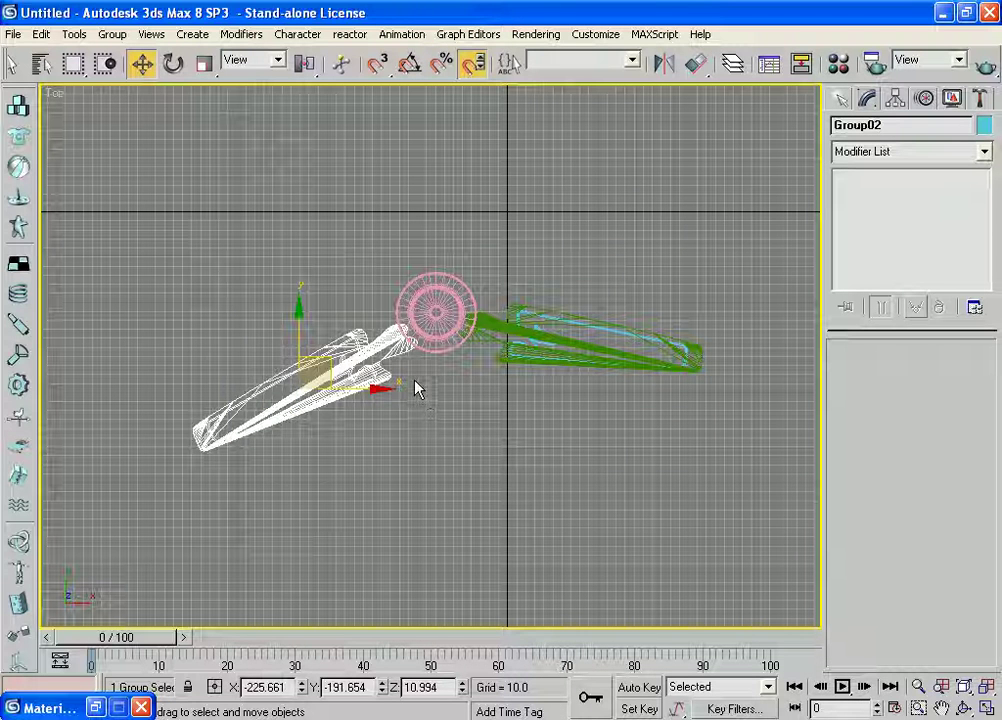
key(e)
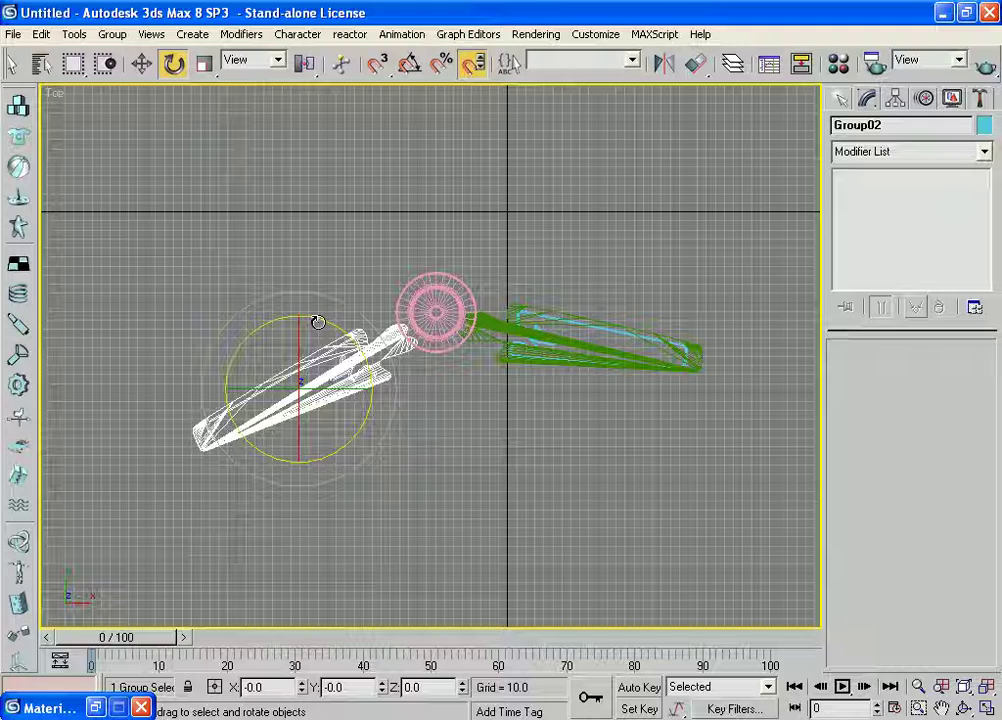
- Rotate off a new copy of the blade group and move it above the hub
shift+drag(317, 322, 335, 468)
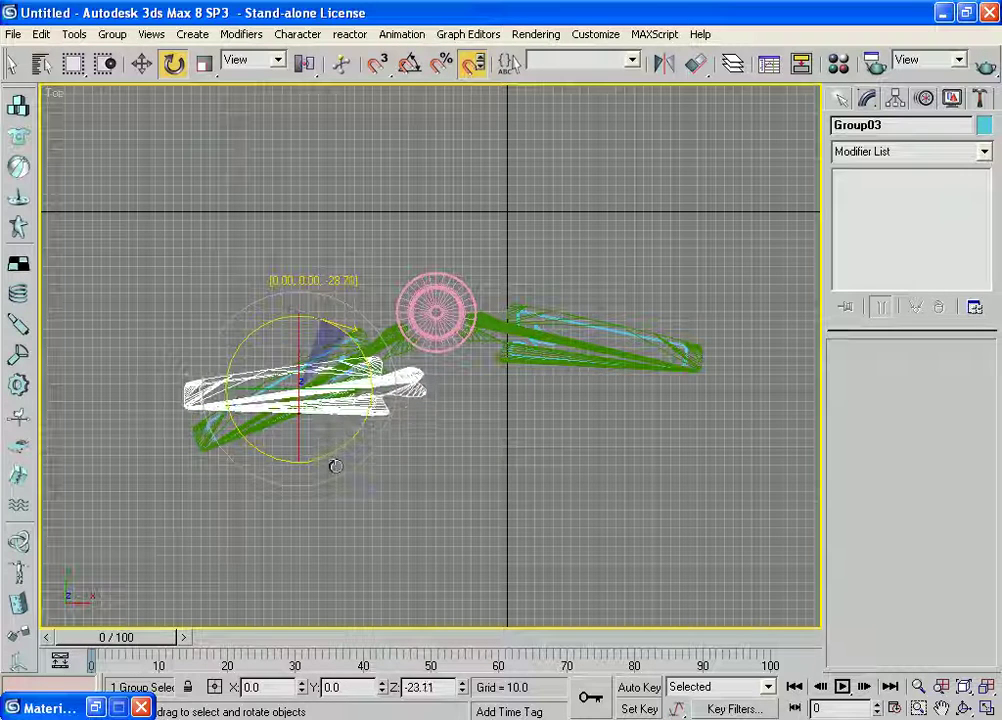
click(429, 457)
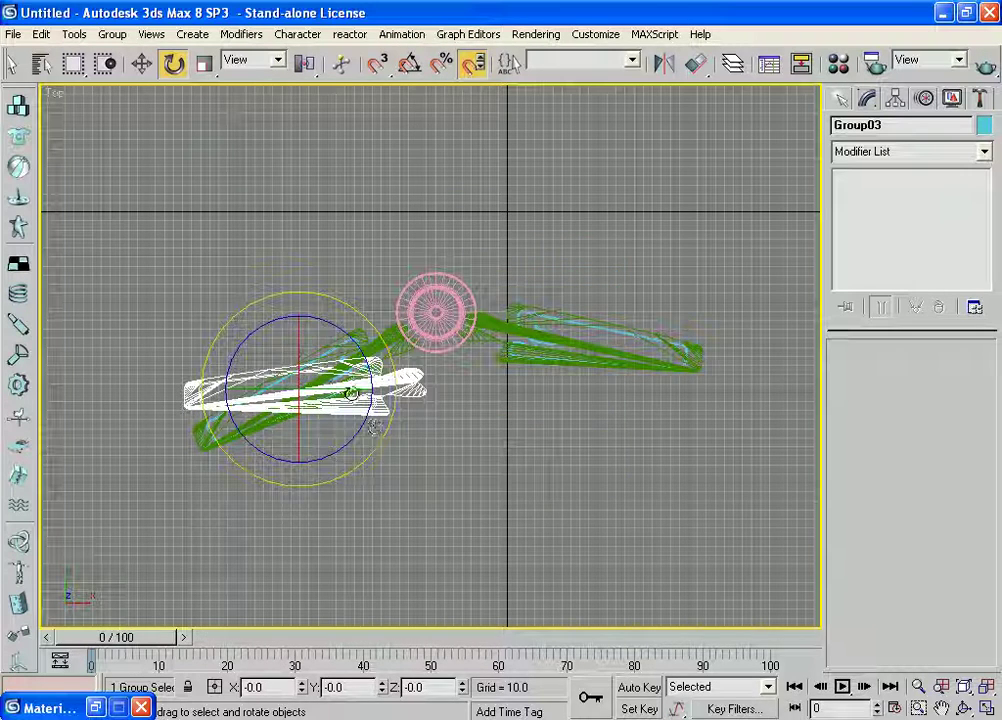
drag(355, 343, 297, 463)
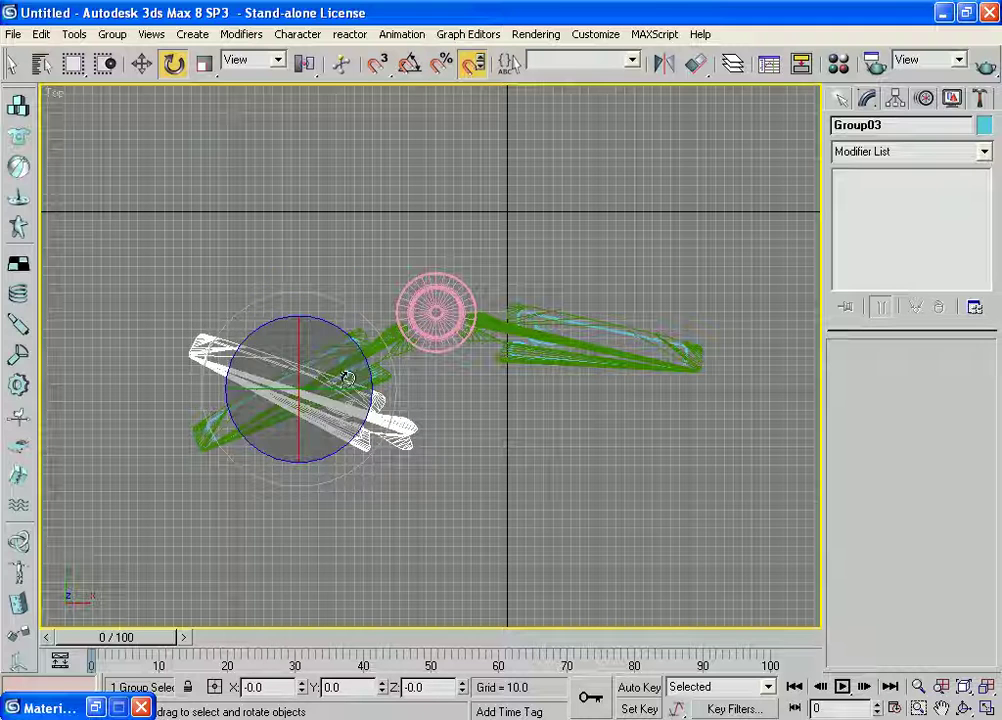
drag(360, 356, 355, 407)
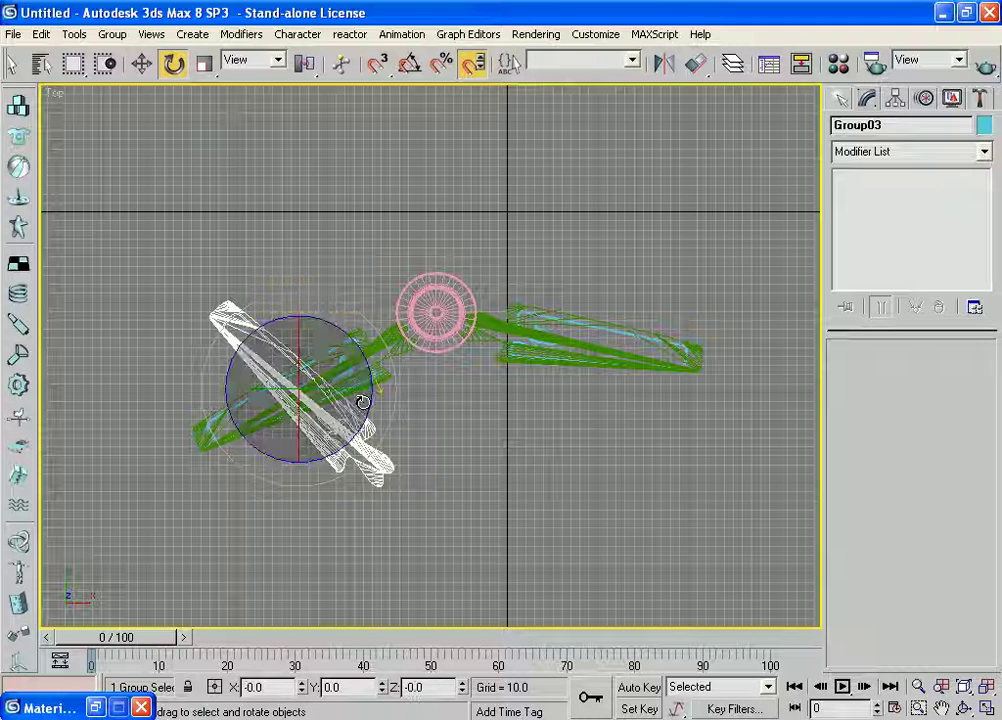
key(w)
drag(325, 362, 362, 167)
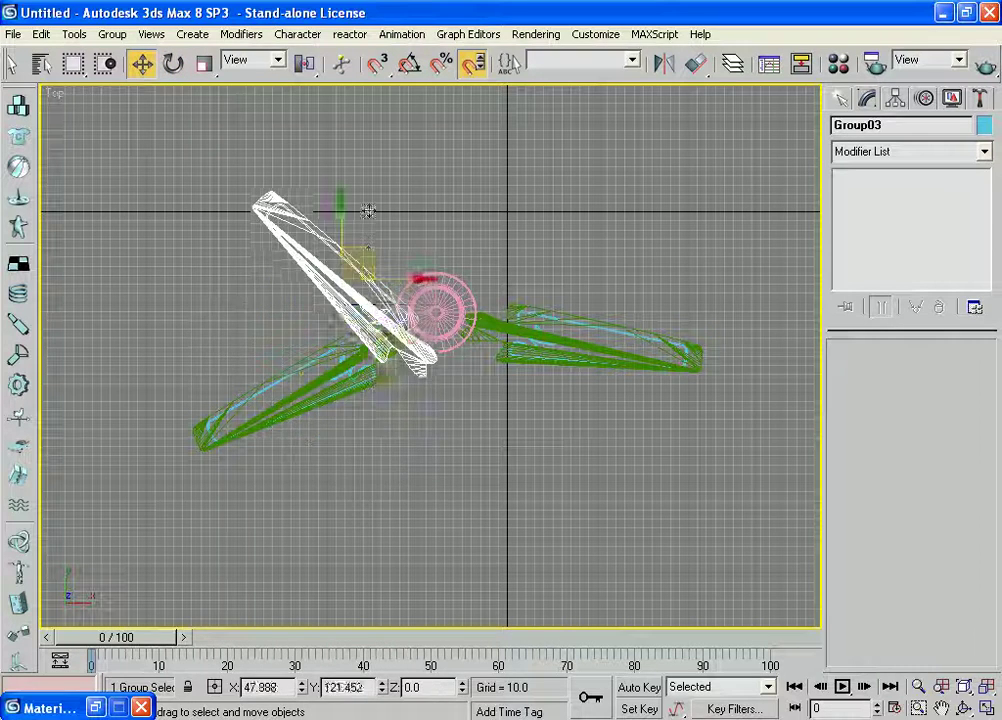
middle_drag(362, 167, 343, 255)
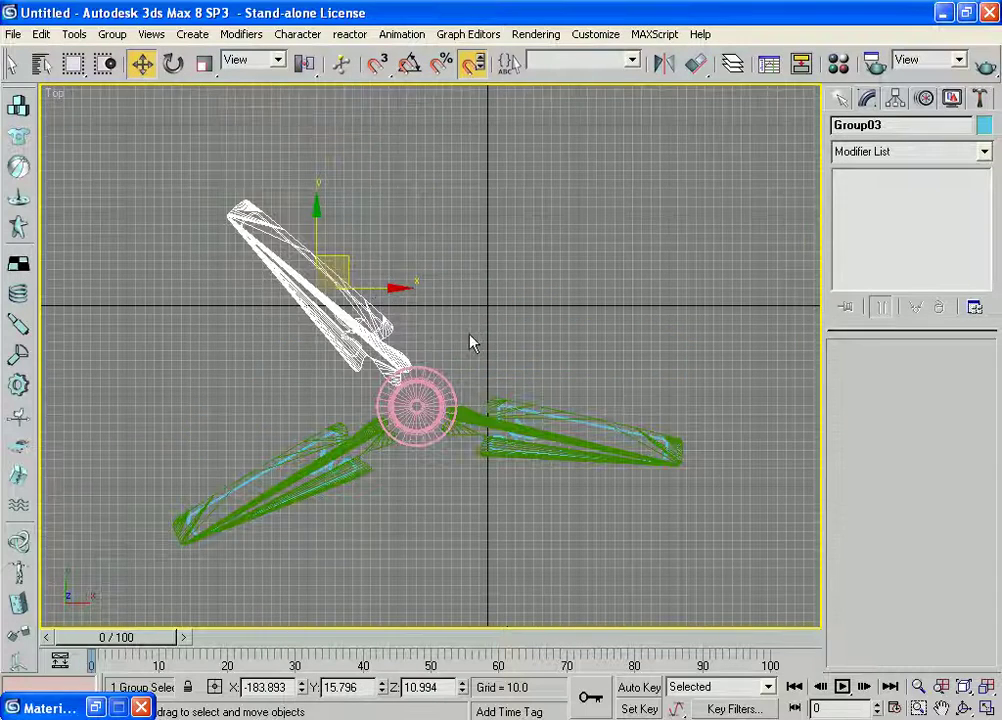
- Fine-tune the top blade, turning it about -10.8 degrees and nudging it into position
key(e)
drag(362, 230, 376, 262)
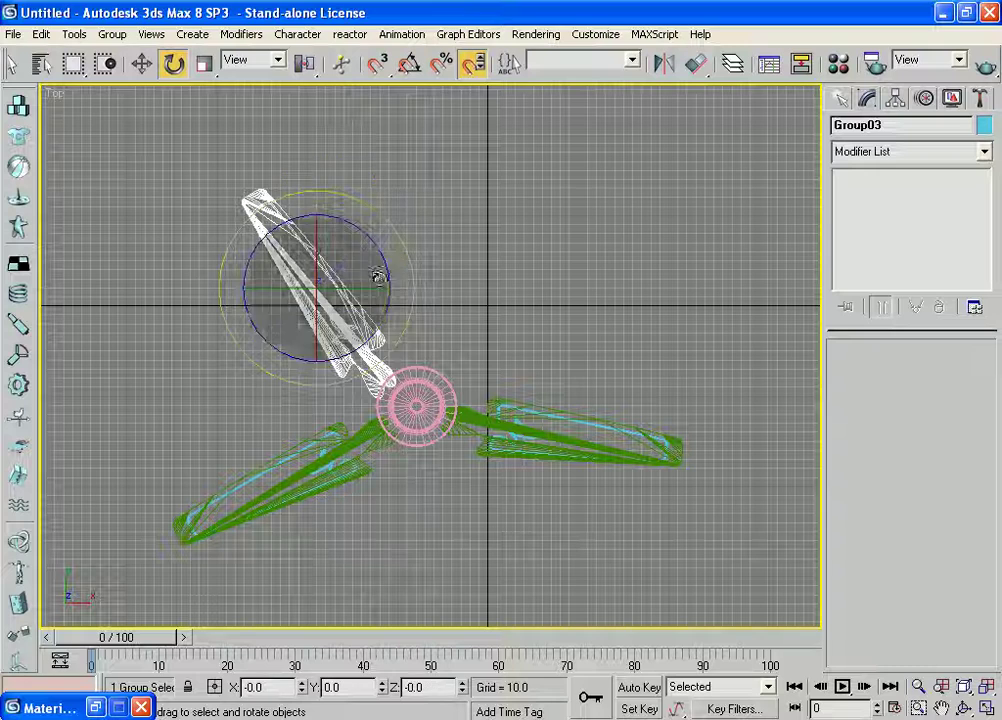
key(w)
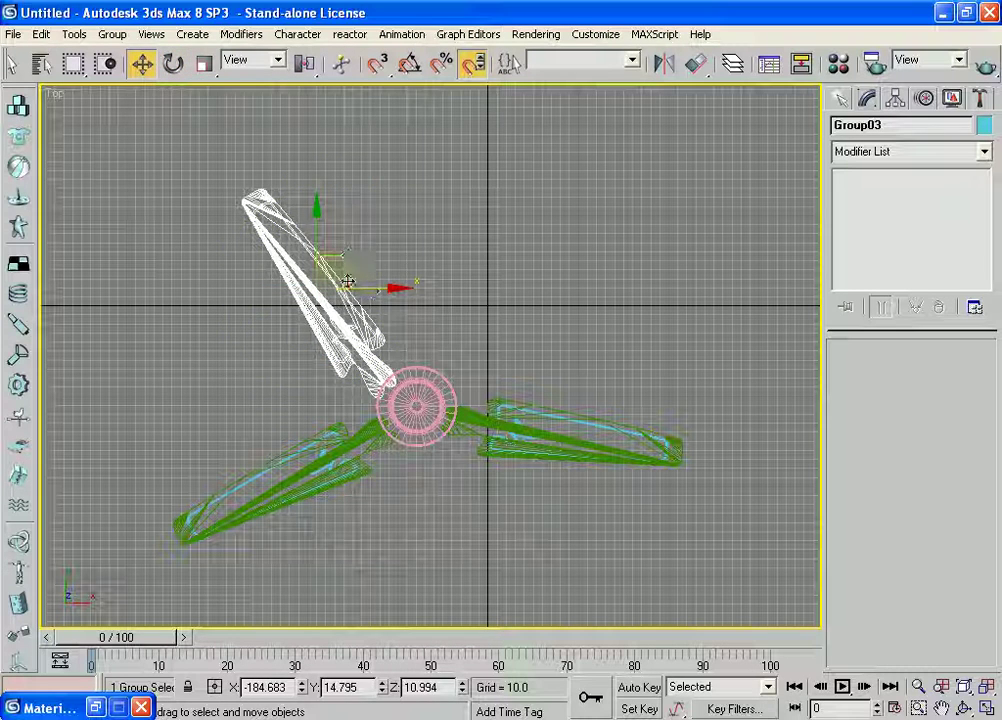
drag(348, 256, 357, 249)
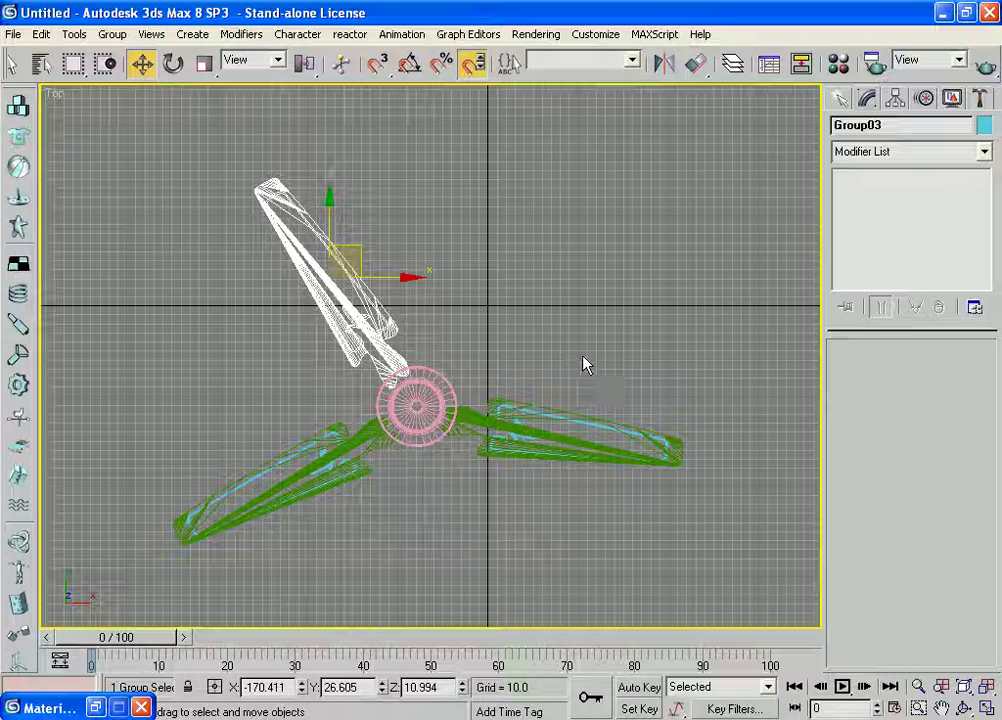
key(e)
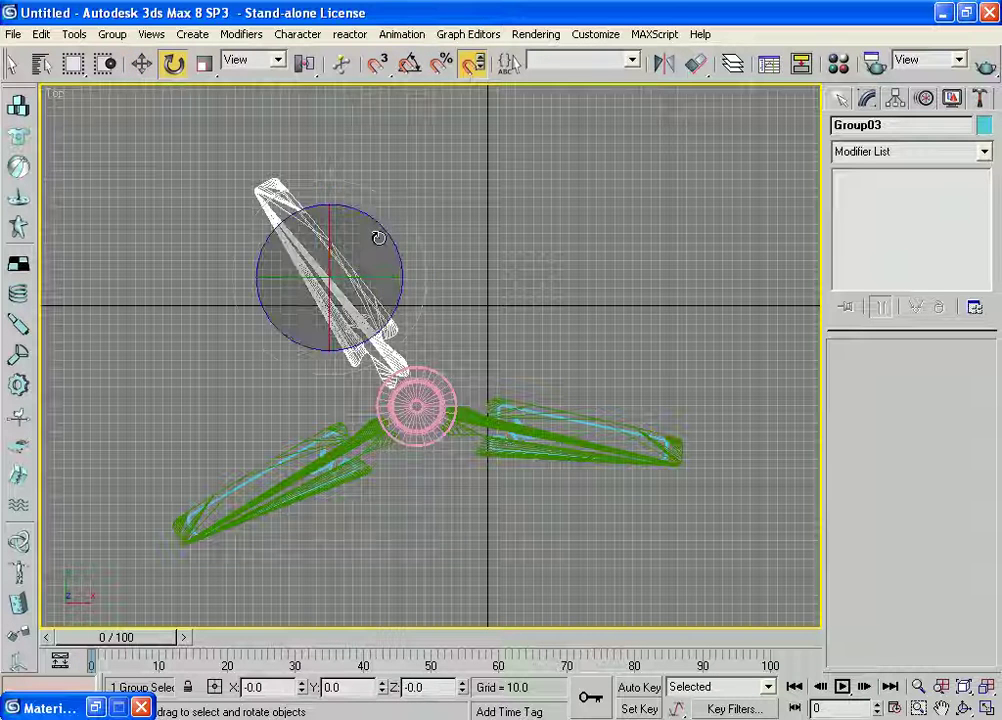
drag(379, 230, 418, 252)
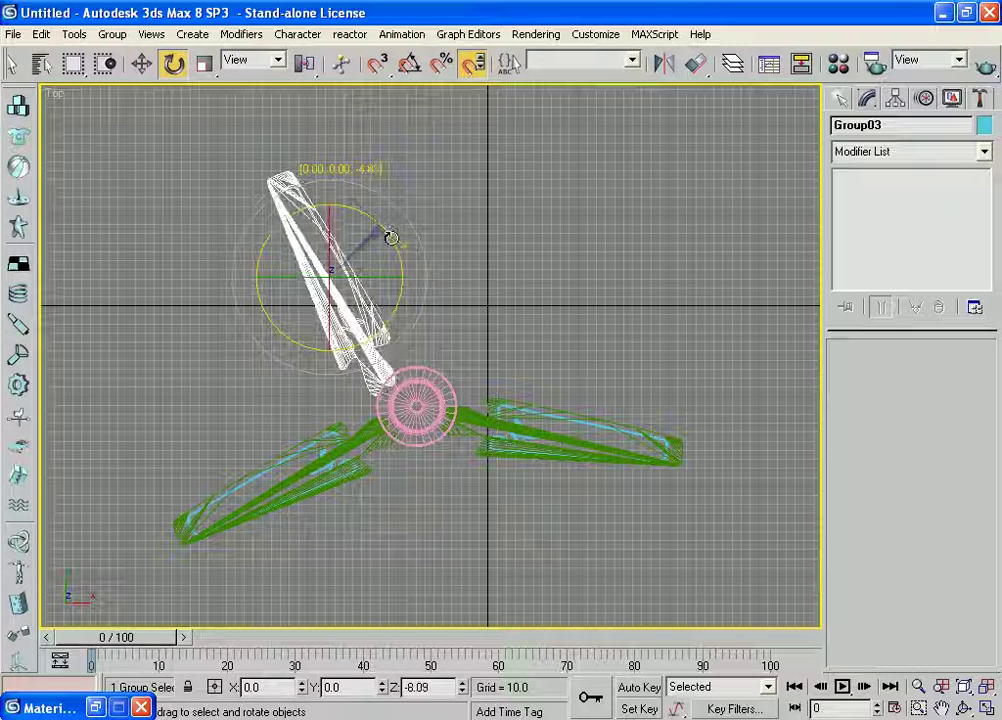
key(w)
mouse_move(352, 258)
mouse_down()
mouse_move(381, 235)
mouse_move(367, 241)
mouse_up()
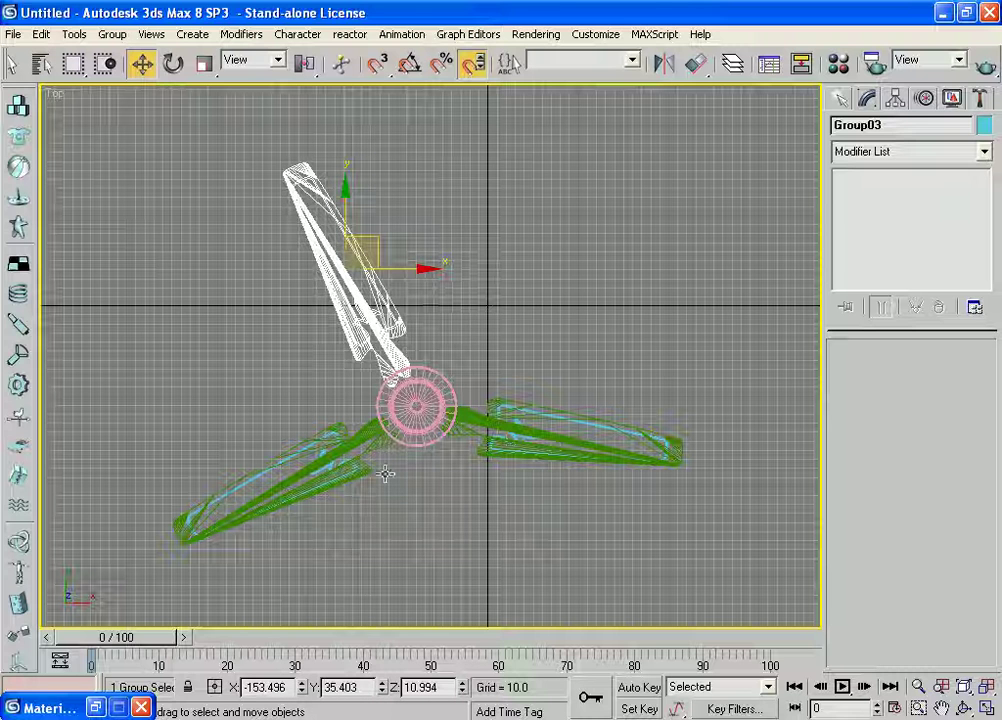
- Rotate Group02, the lower-left blade, about 4 degrees and nudge it into line with the hub
click(329, 485)
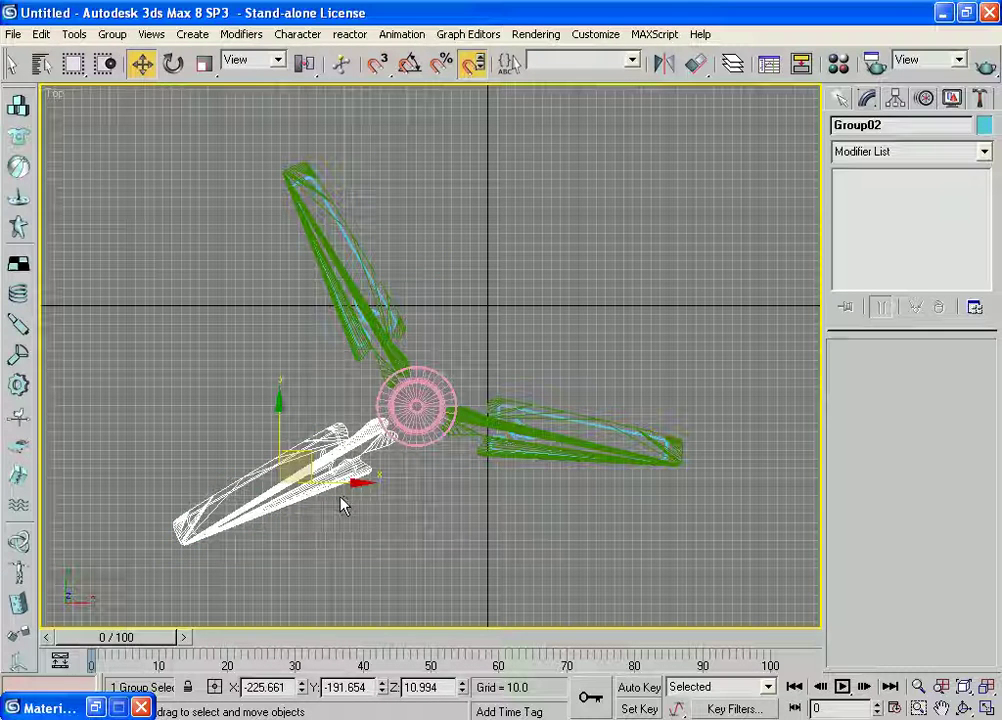
key(e)
drag(208, 442, 212, 460)
key(w)
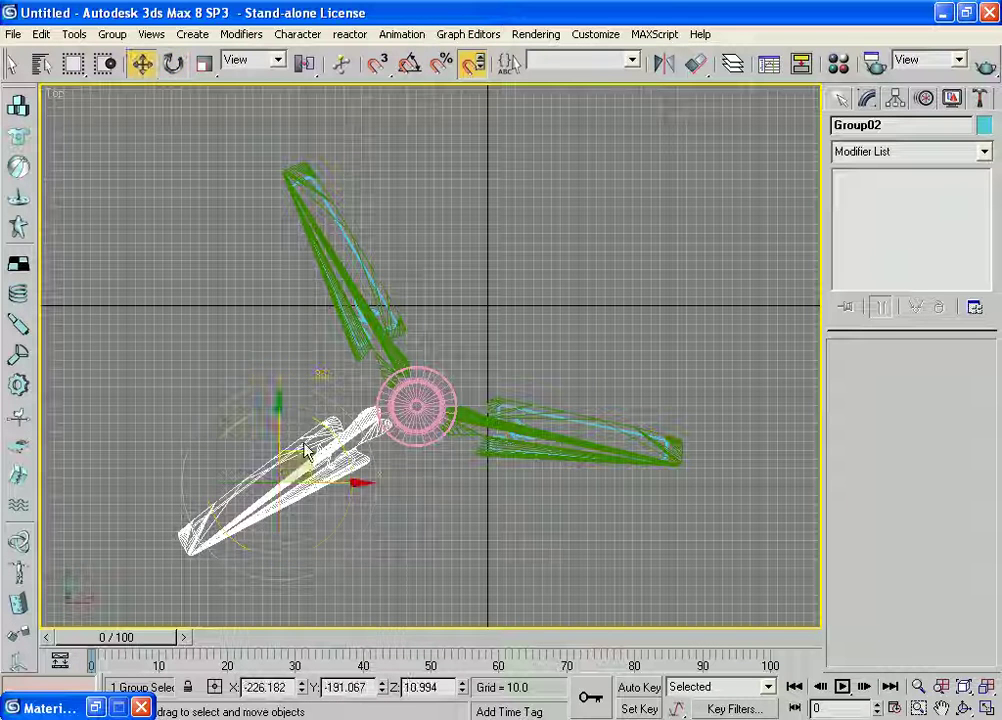
drag(303, 456, 313, 472)
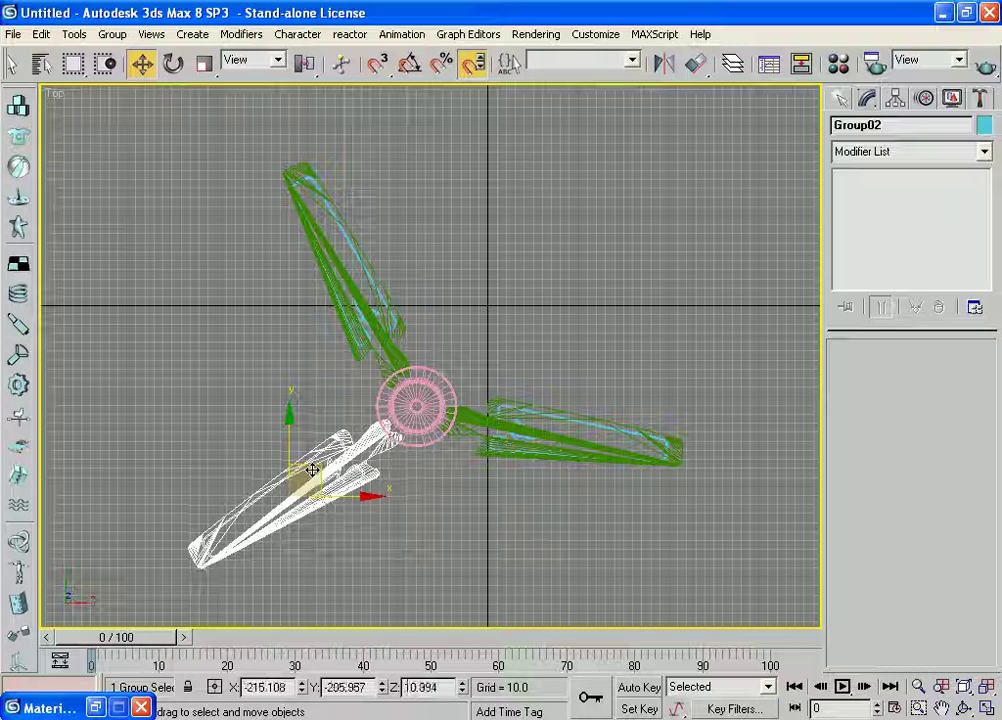
key(e)
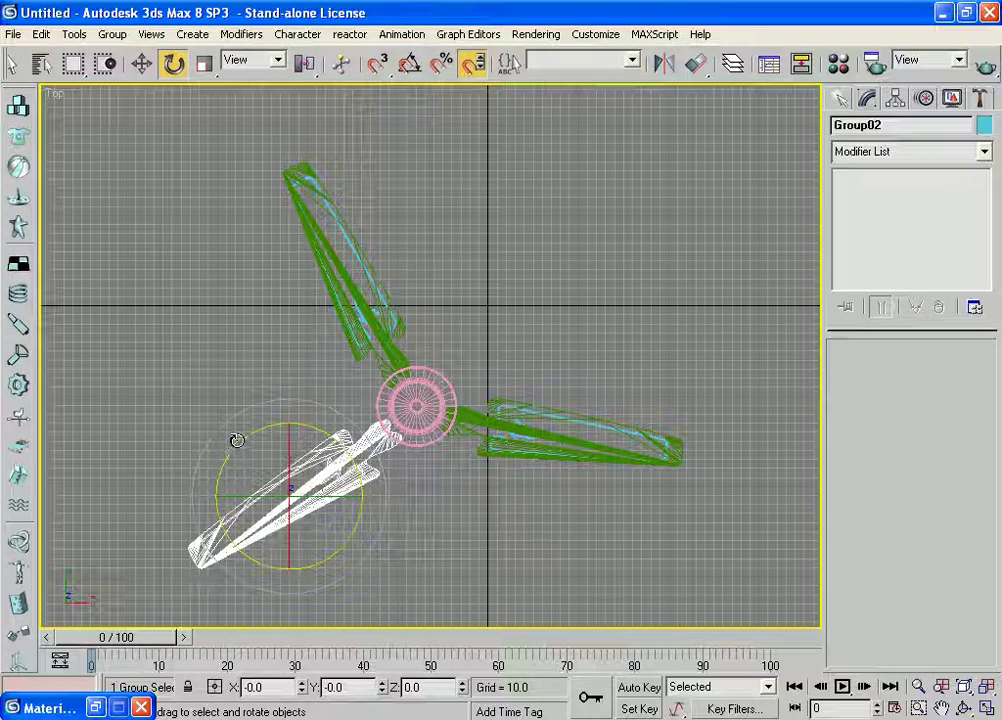
drag(237, 447, 239, 450)
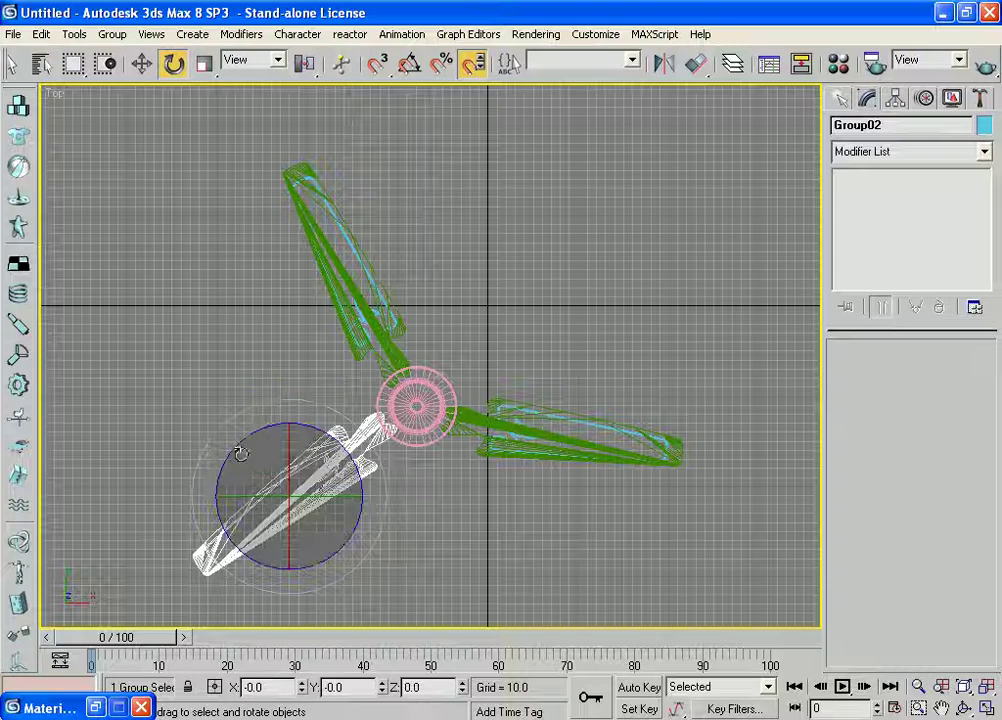
key(w)
drag(309, 472, 315, 478)
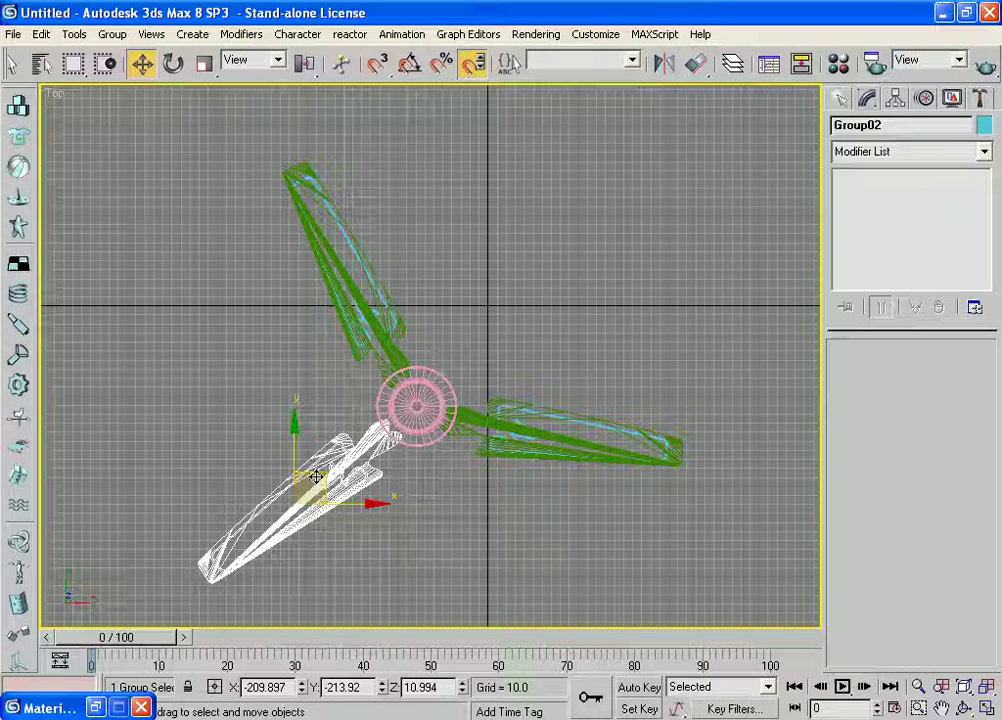
- Turn the right-hand blade about 4.6 degrees, then clear the selection
click(565, 453)
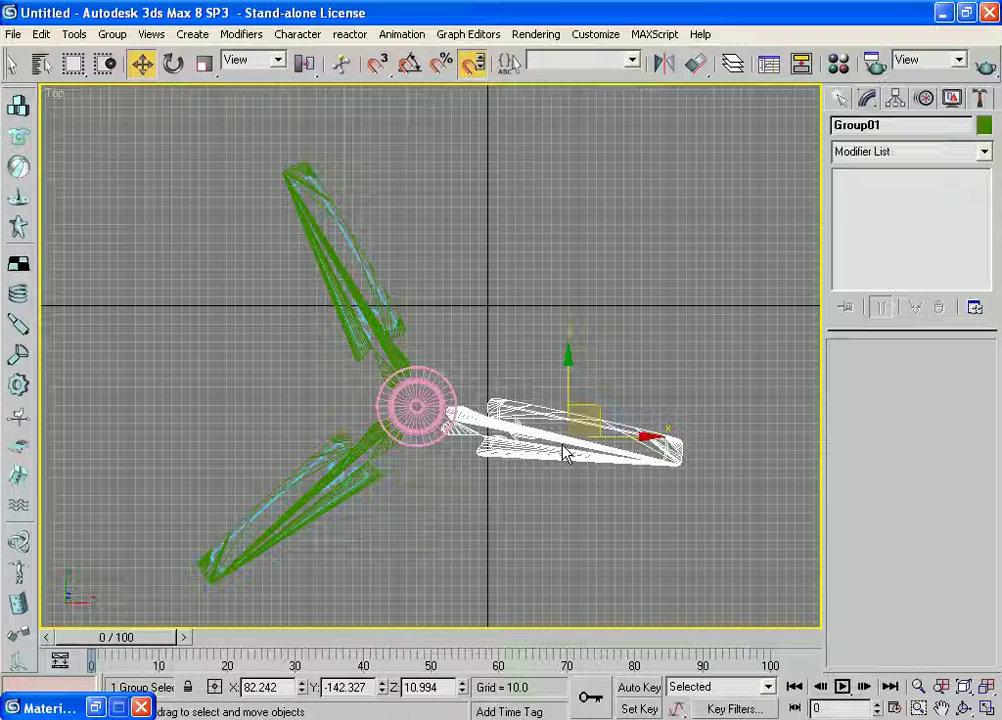
key(e)
mouse_move(550, 369)
mouse_down()
mouse_move(541, 366)
mouse_move(591, 378)
mouse_up()
key(w)
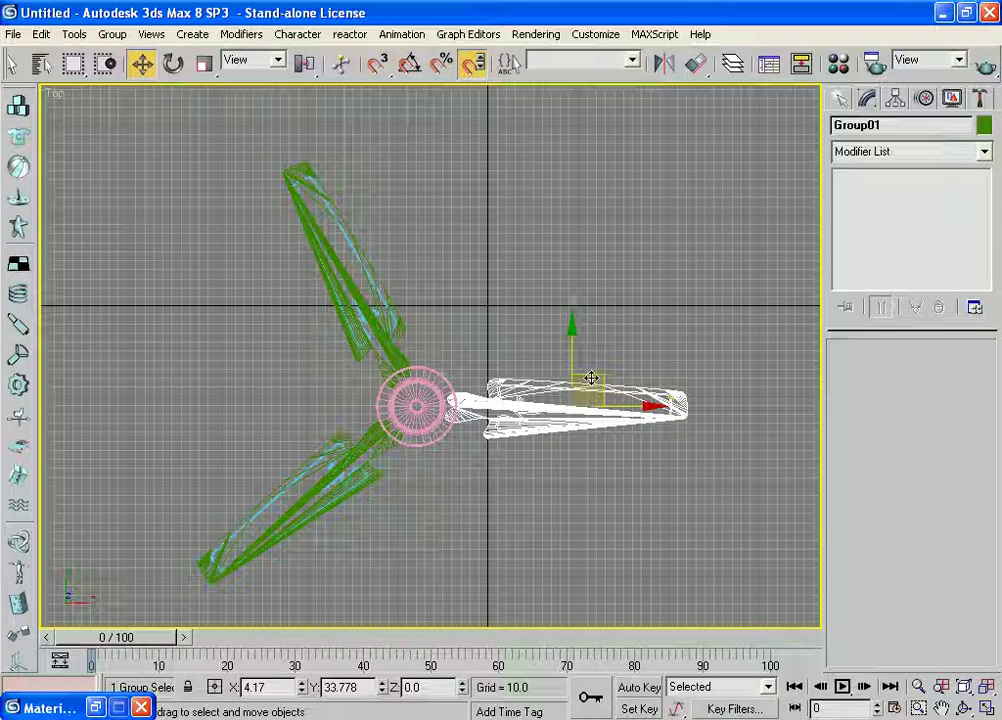
click(593, 508)
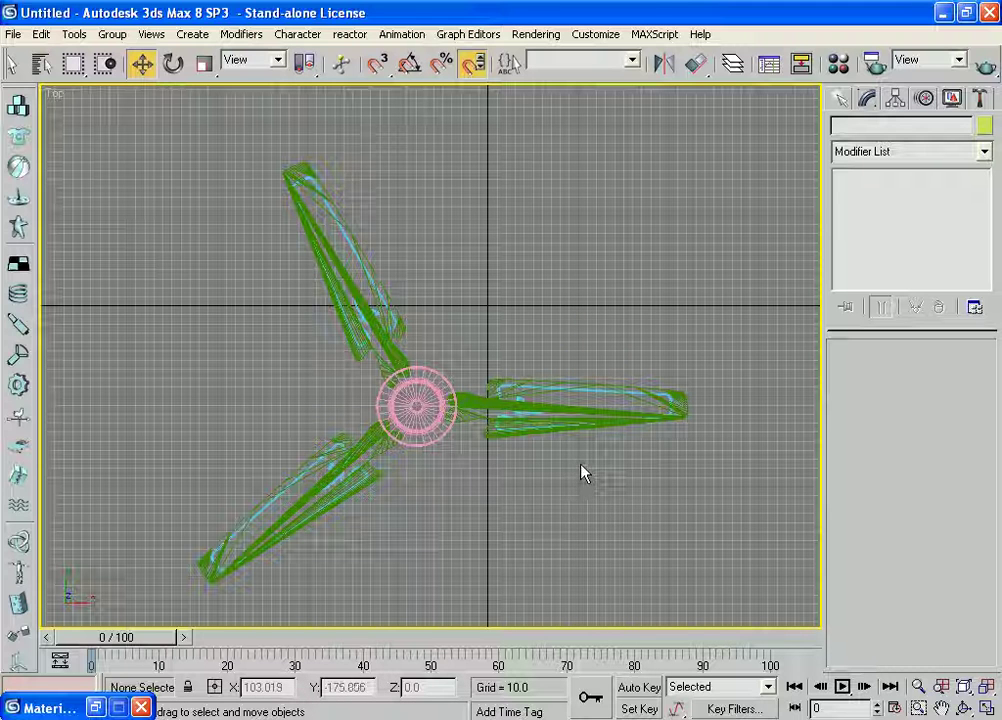
- Inspect the fan in the Left view, then switch to the shaded Perspective view
key(l)
scroll(643, 414, up, 1)
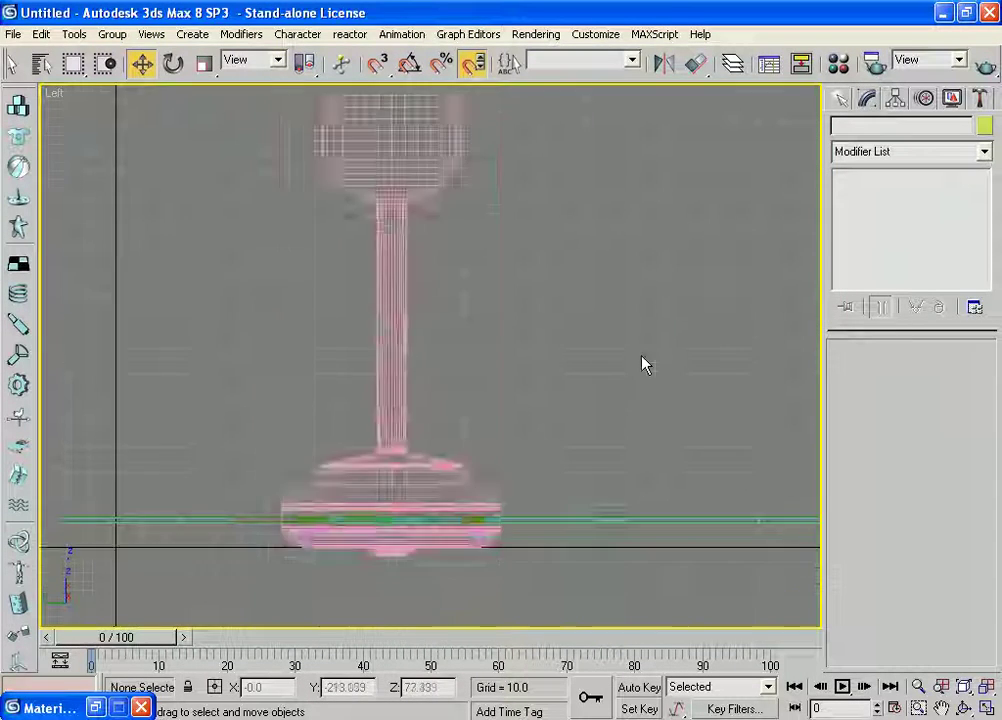
scroll(640, 380, down, 5)
scroll(623, 358, up, 3)
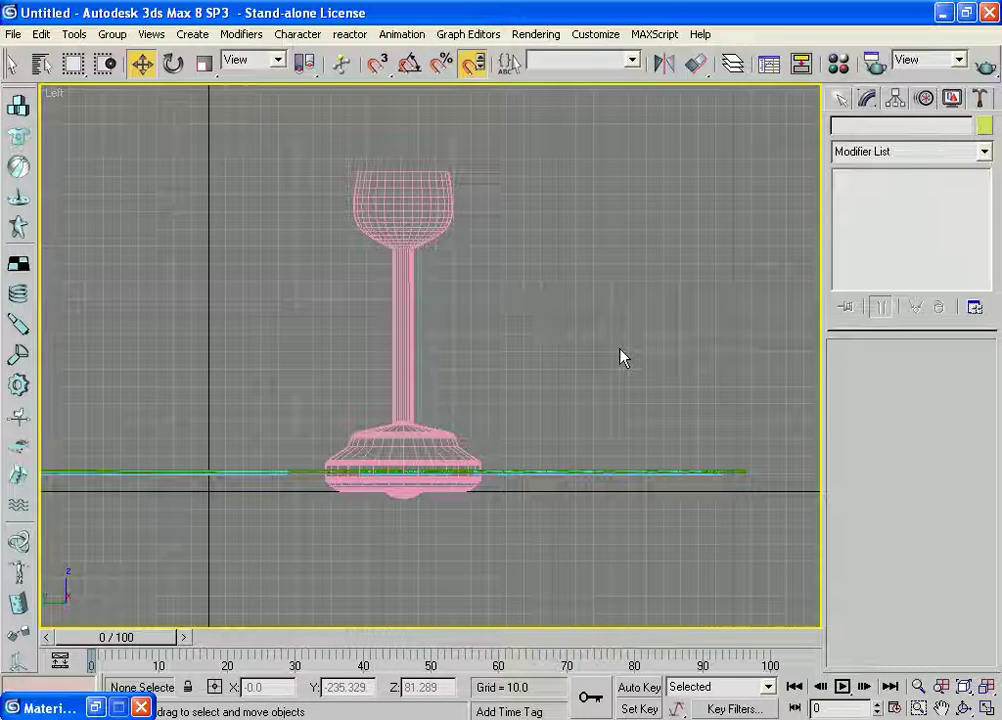
key(p)
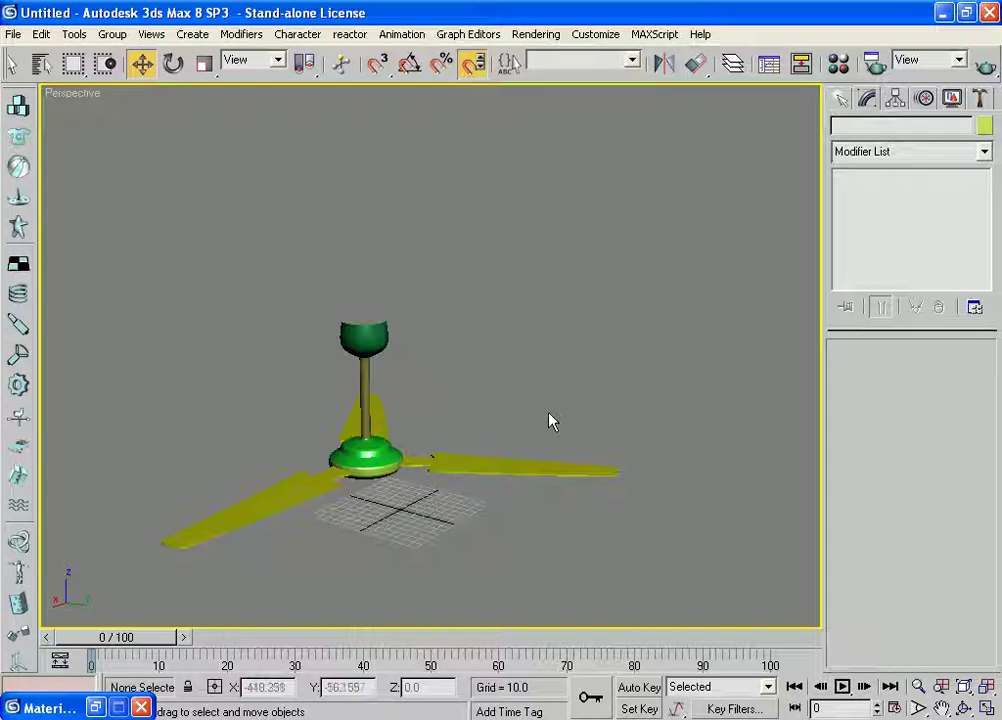
- Select all four fan parts and group them under the name Seeling_Fan
key(ctrl+a)
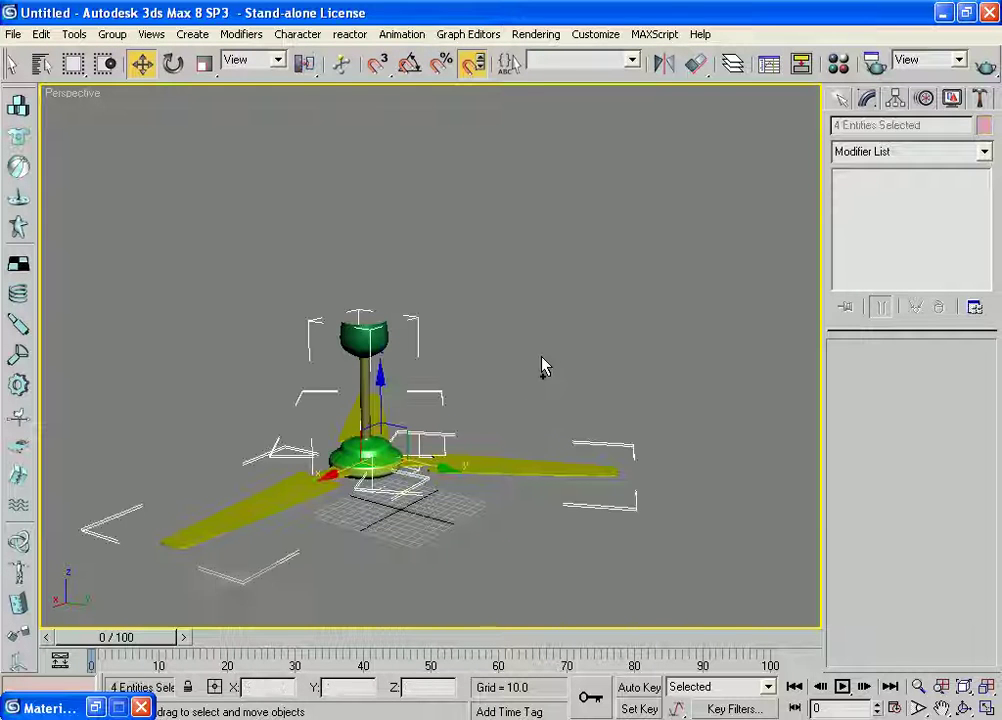
click(112, 34)
click(116, 54)
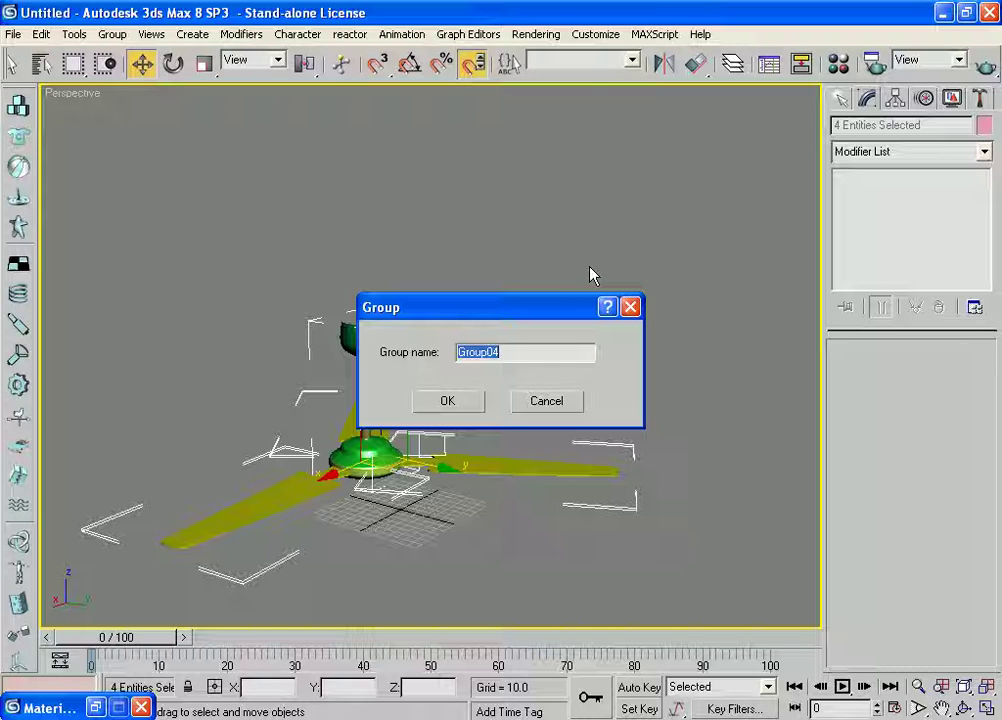
text(Se)
text(ling)
key(Left)
key(Left)
key(Left)
key(Left)
key(Left)
text(e)
key(End)
text(Fa)
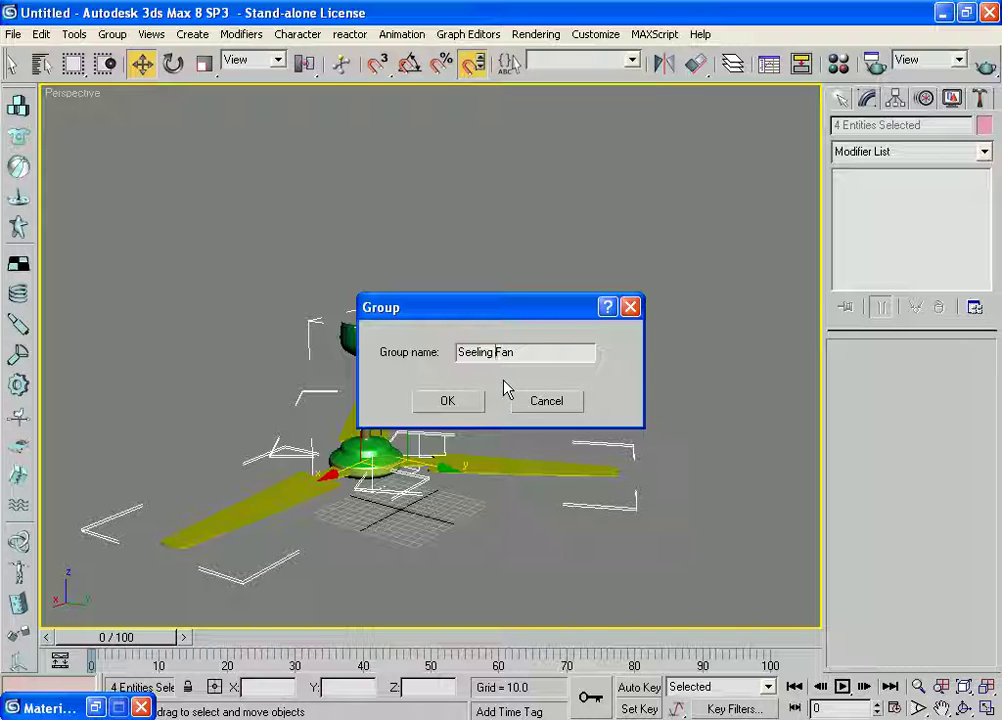
text(_)
click(447, 400)
- Clear the selection and reframe the fan in the viewport
click(507, 566)
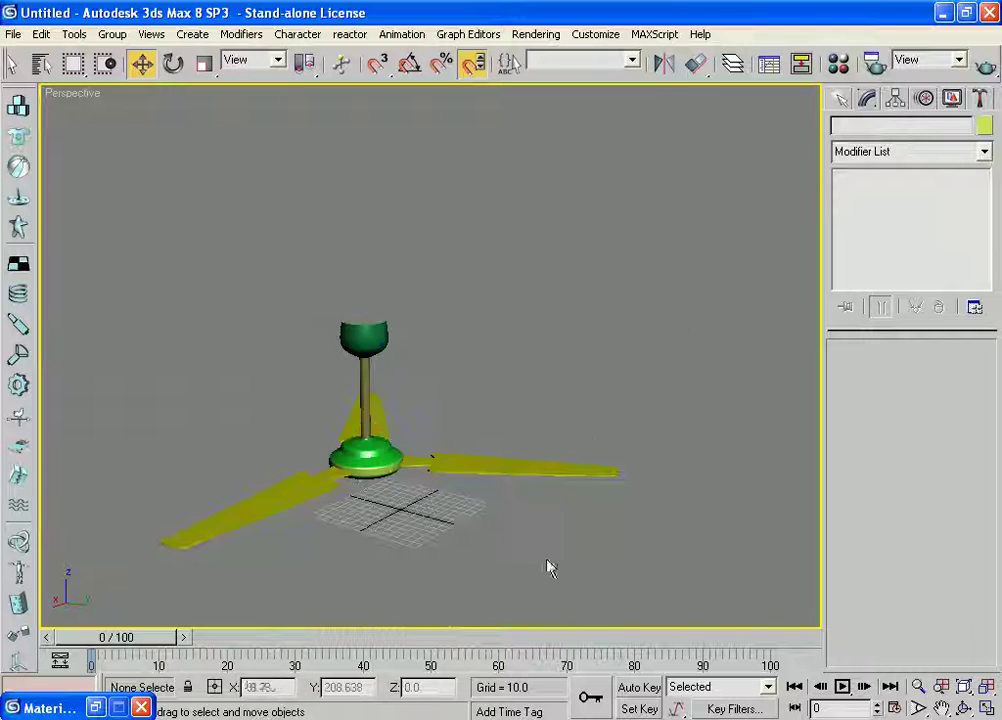
middle_drag(559, 409, 630, 393)
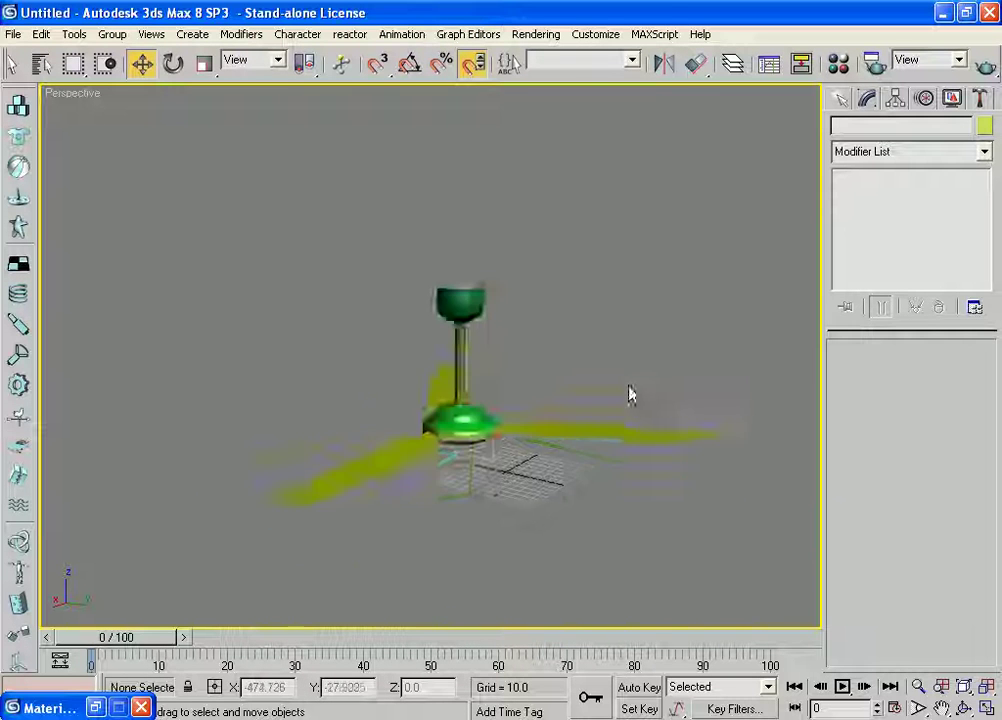
scroll(630, 393, up, 3)
scroll(740, 426, down, 3)
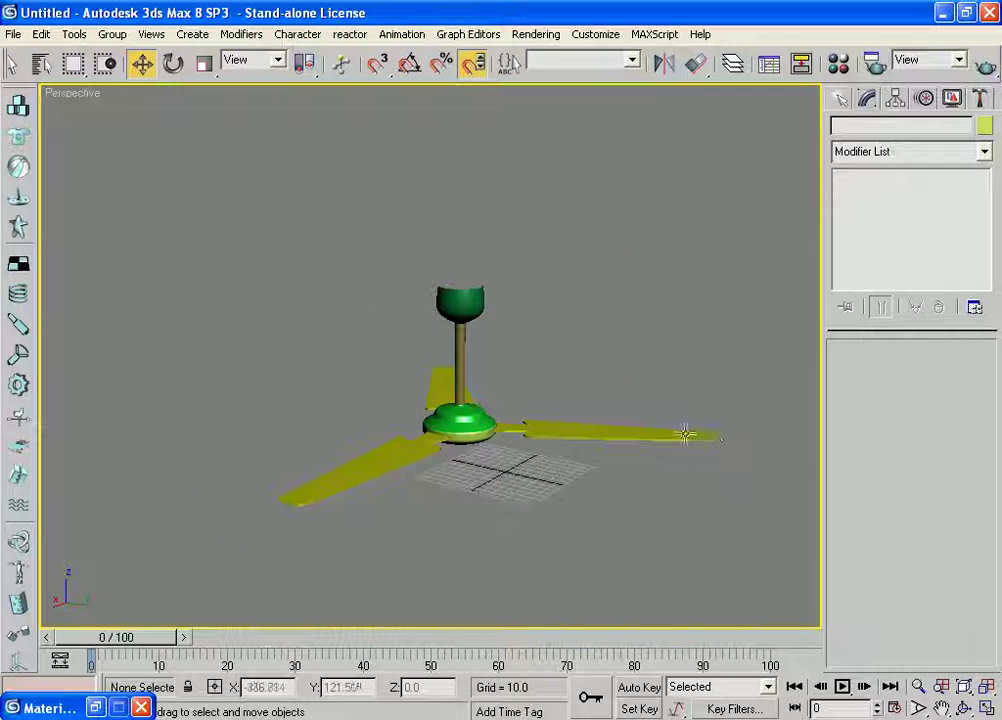
scroll(686, 432, up, 2)
scroll(644, 416, up, 4)
scroll(645, 437, down, 5)
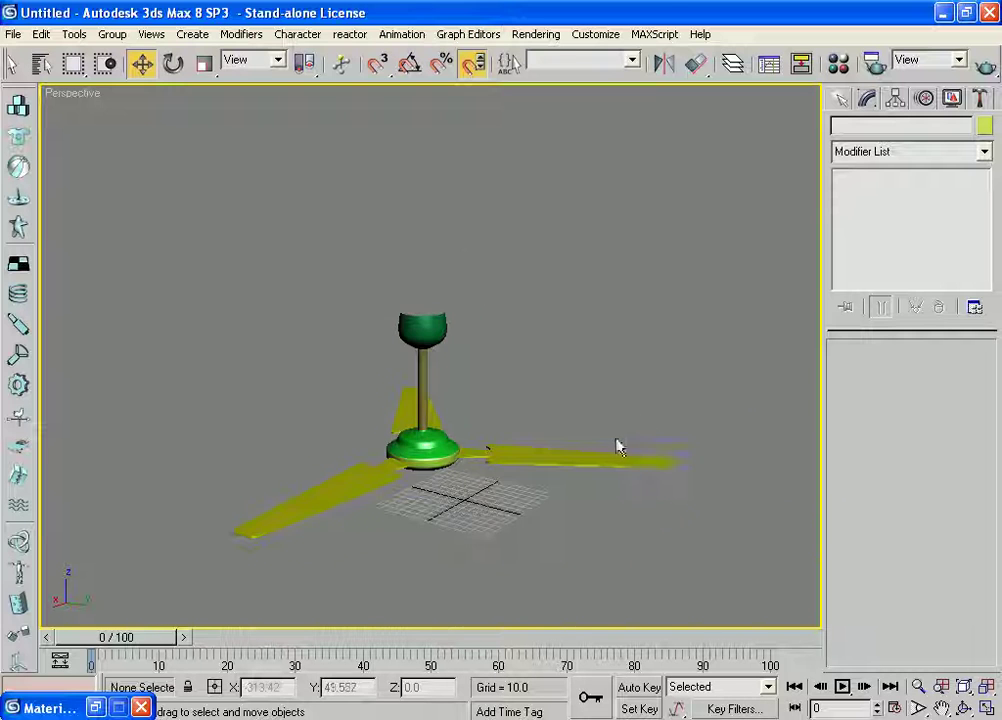
middle_drag(620, 445, 649, 385)
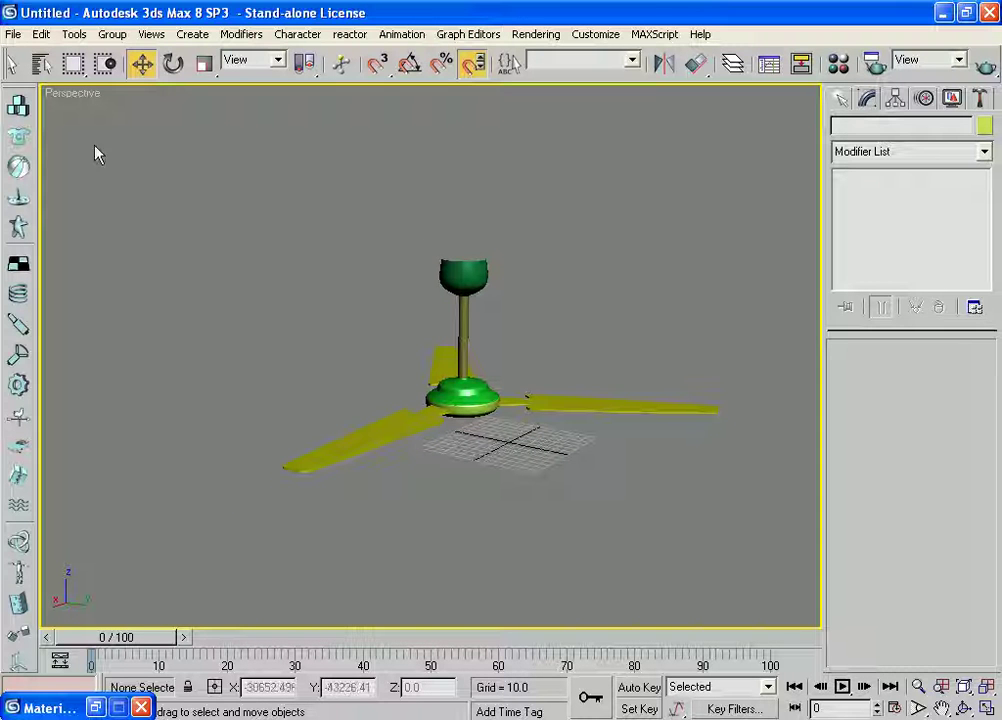
- Save the scene as Fan.max in the Class-18(23.11.2012) folder on STUDENT (E:)
key(ctrl+s)
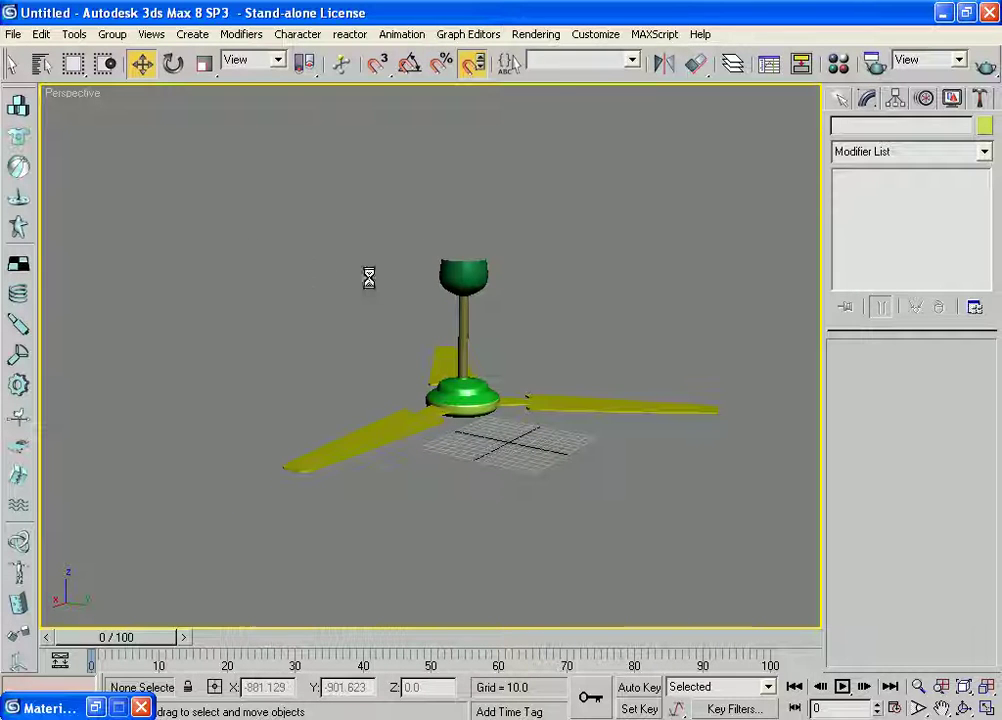
drag(360, 70, 658, 189)
click(561, 241)
click(445, 401)
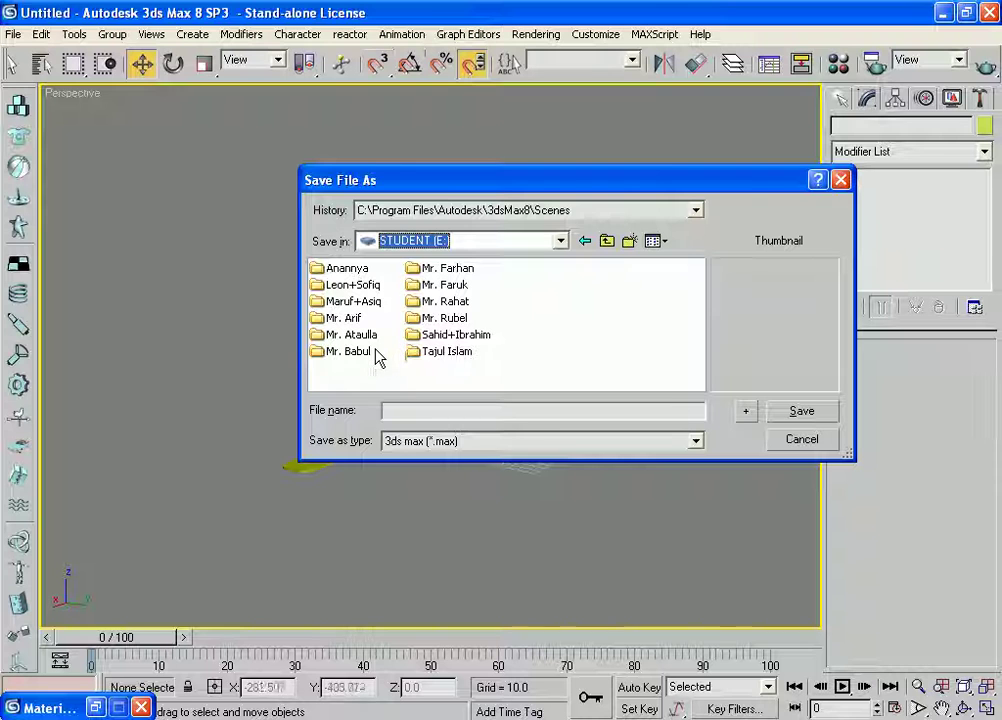
double_click(448, 288)
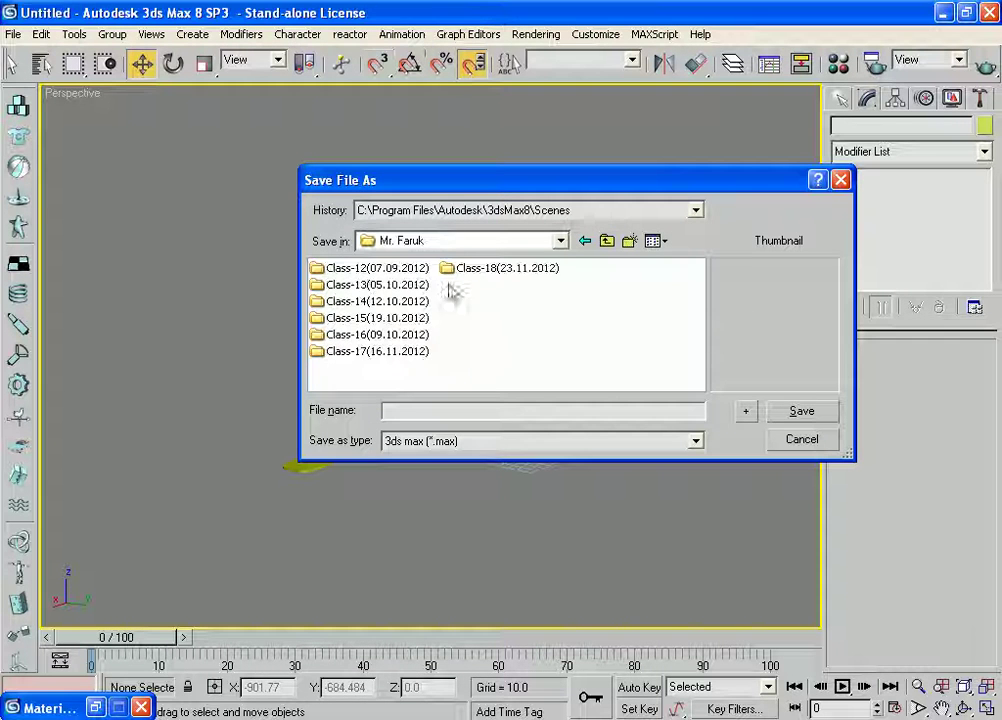
double_click(478, 268)
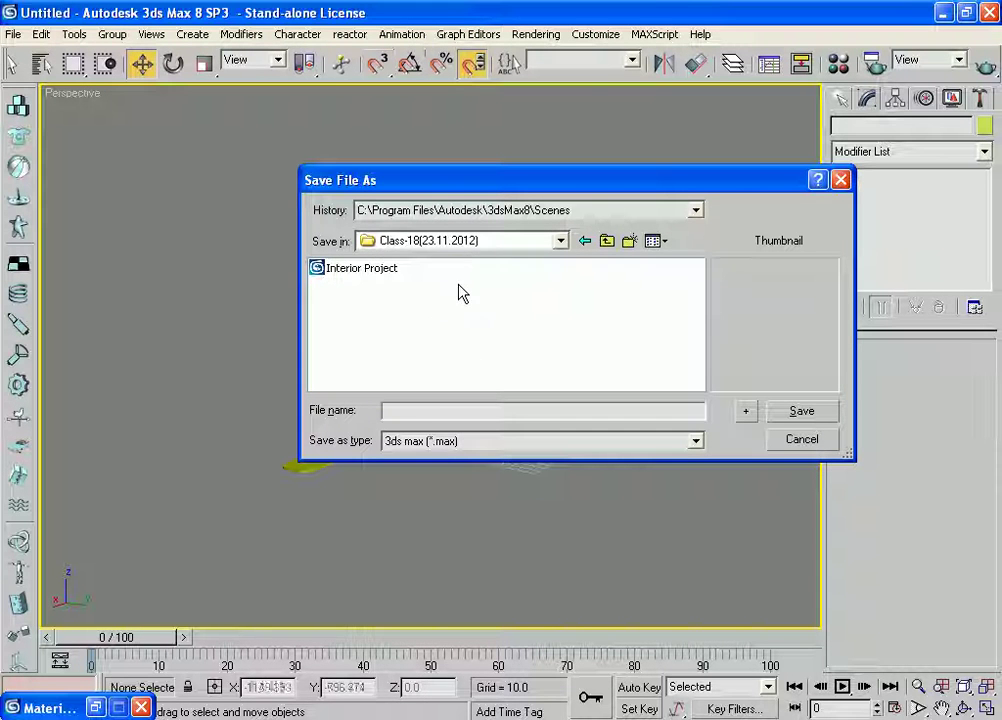
click(445, 411)
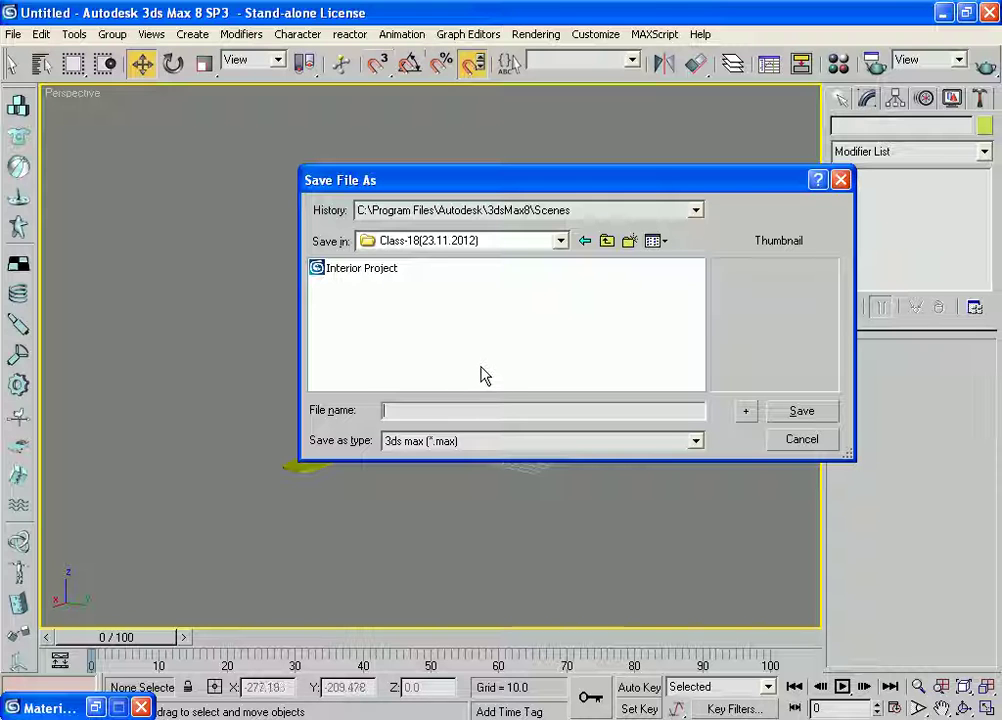
text(Fan)
click(795, 413)
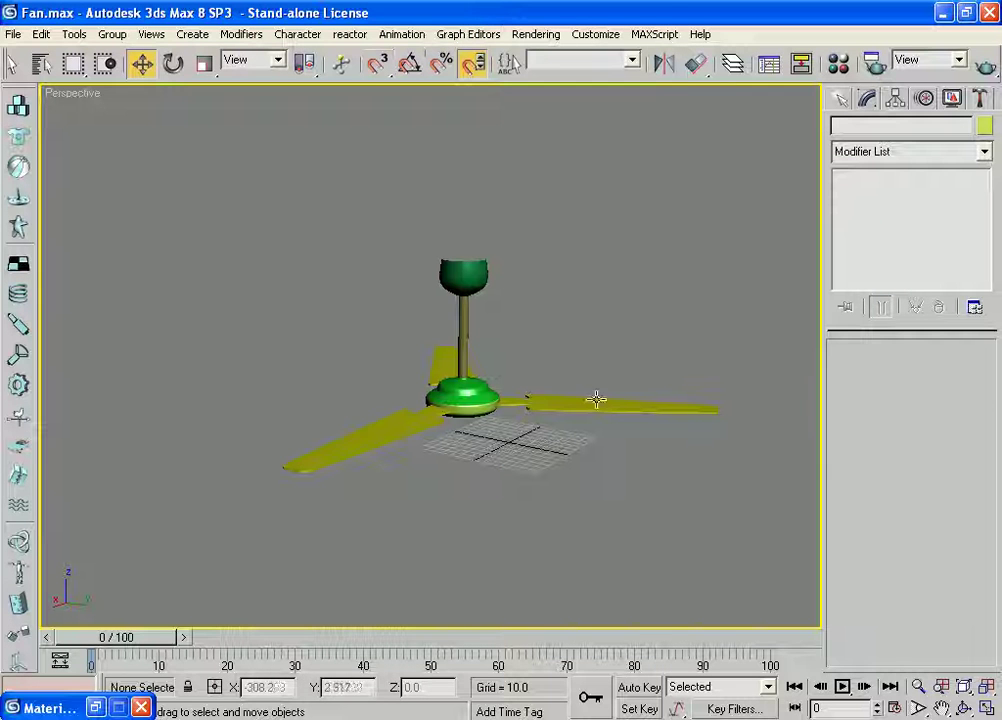
- Orbit to view the fan from below, quick-render it, and close the rendered frame
mouse_move(637, 496)
alt+middle_down()
mouse_move(600, 455)
mouse_move(687, 434)
mouse_move(573, 510)
mouse_move(605, 368)
alt+middle_up()
scroll(613, 371, up, 5)
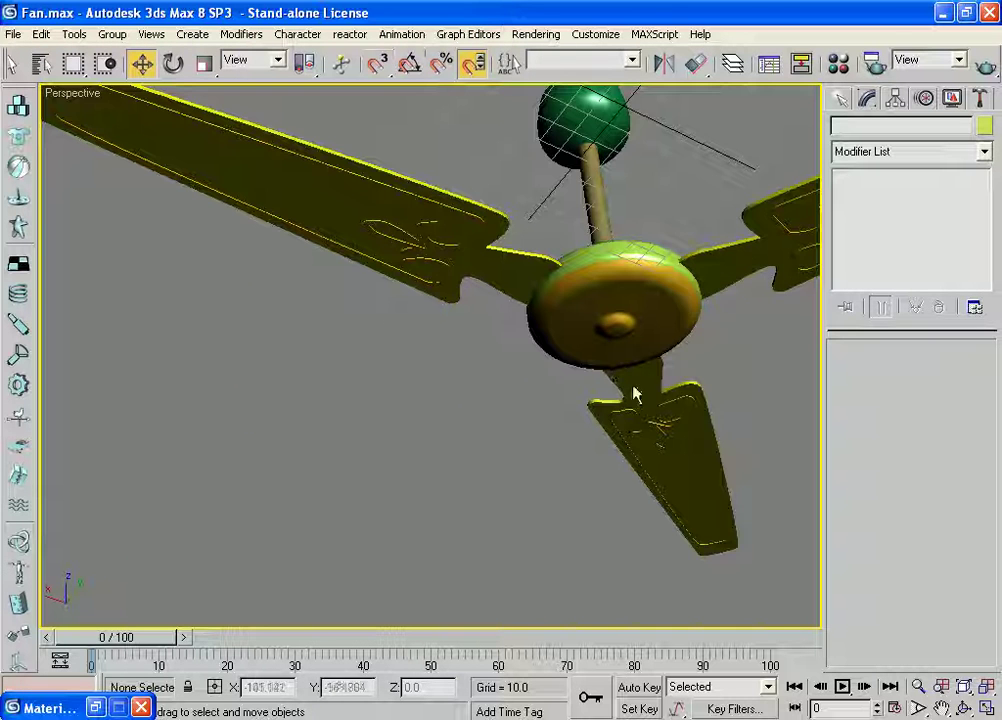
mouse_move(735, 352)
alt+middle_down()
mouse_move(626, 394)
mouse_move(633, 340)
mouse_move(646, 347)
mouse_move(631, 360)
mouse_move(634, 389)
alt+middle_up()
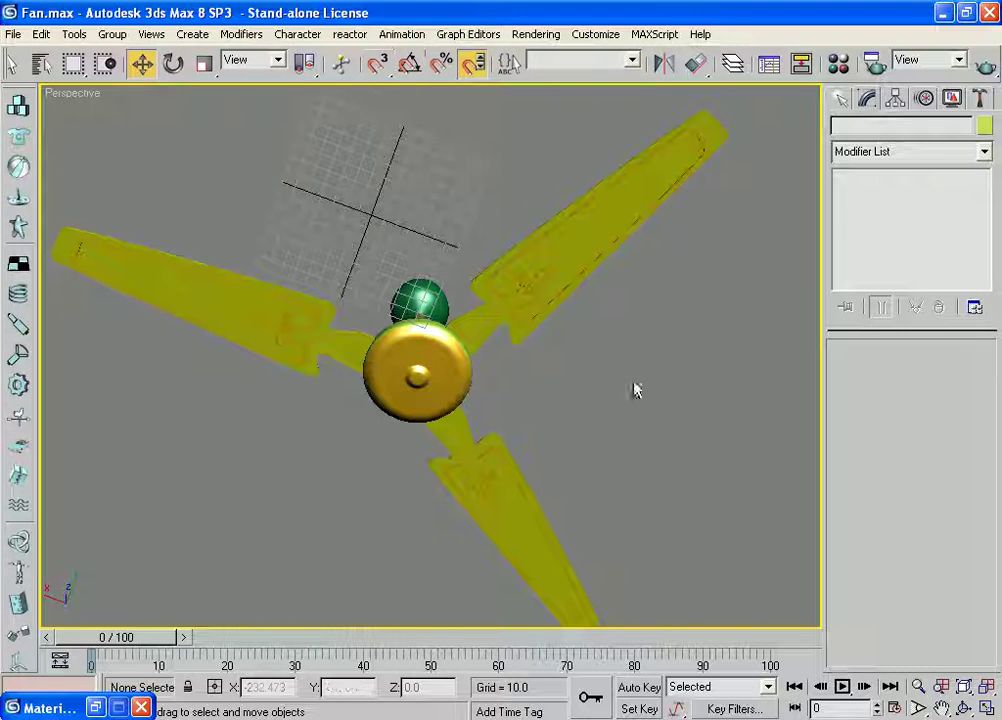
click(985, 66)
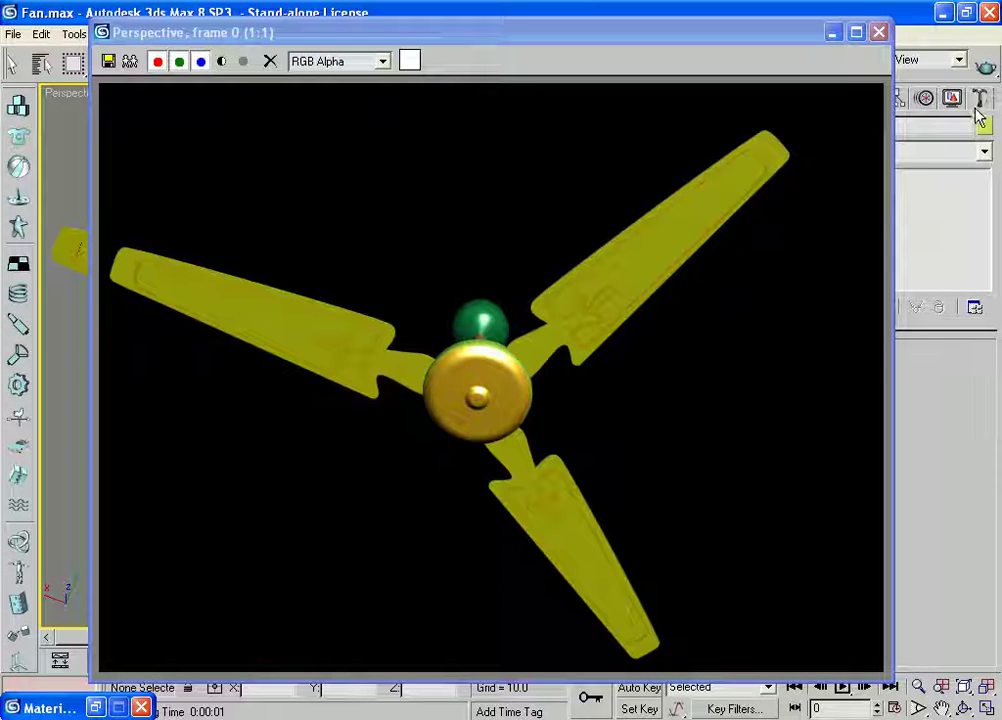
click(879, 32)
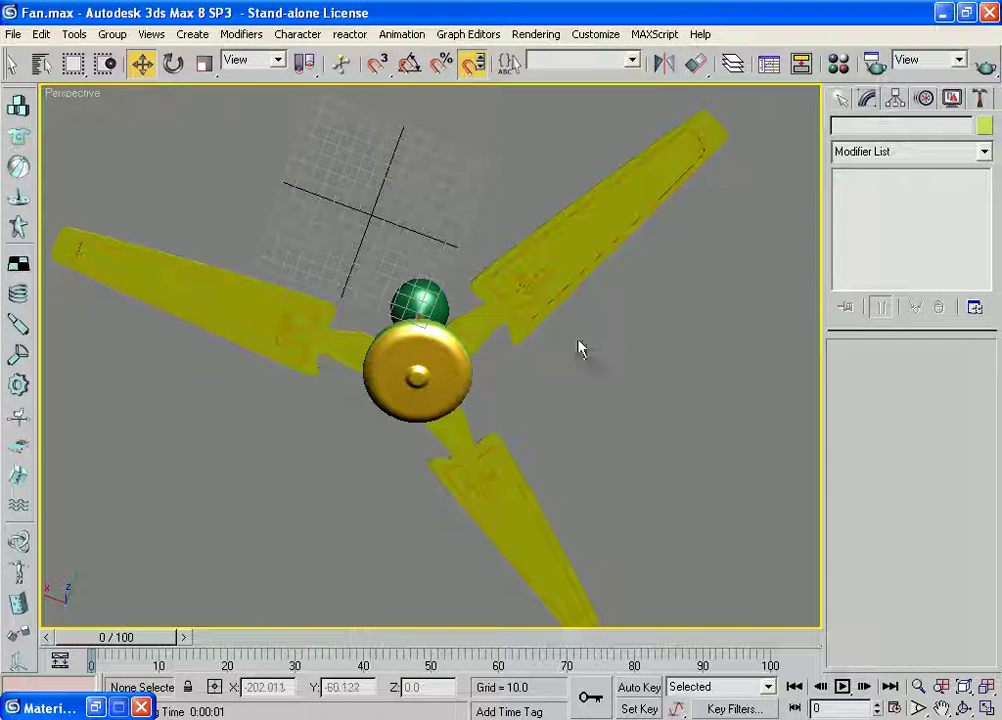
mouse_move(562, 323)
alt+middle_down()
mouse_move(594, 423)
mouse_move(926, 371)
alt+middle_up()
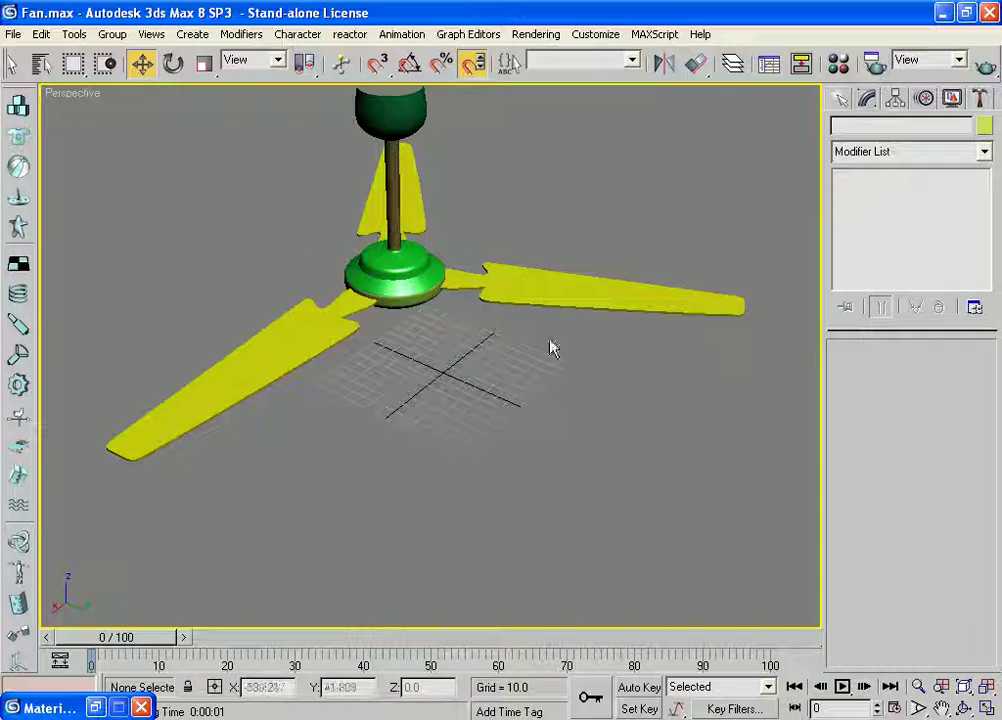
scroll(510, 378, down, 3)
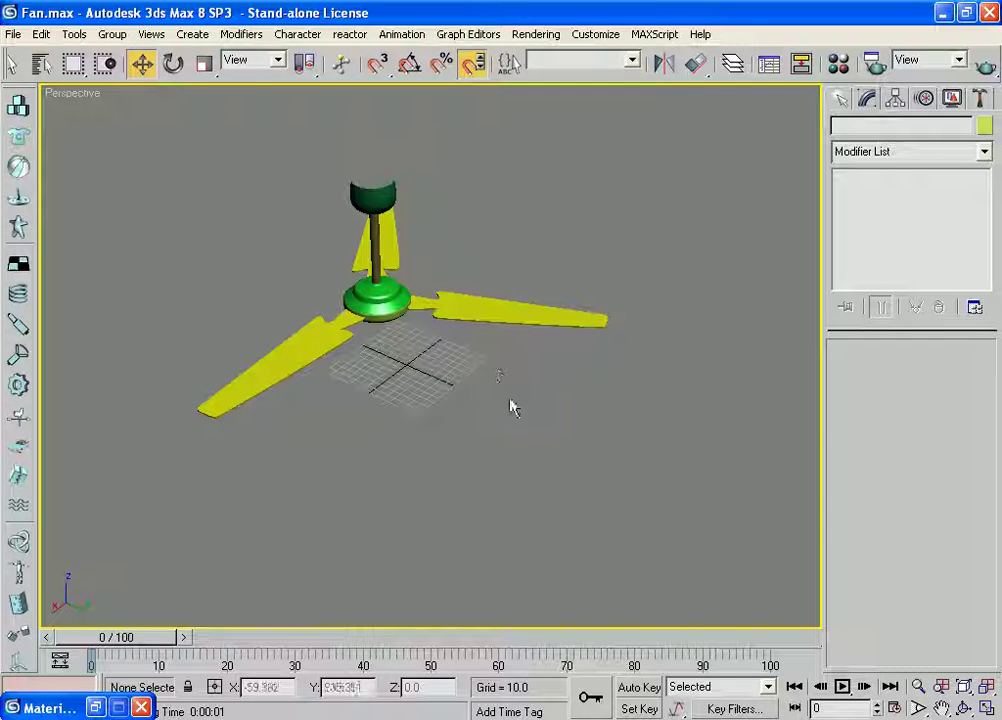
mouse_move(521, 349)
alt+middle_down()
mouse_move(409, 400)
mouse_move(653, 306)
mouse_move(615, 326)
mouse_move(564, 246)
mouse_move(575, 280)
alt+middle_up()
mouse_move(660, 228)
alt+middle_down()
mouse_move(510, 304)
mouse_move(510, 253)
mouse_move(519, 262)
mouse_move(470, 219)
alt+middle_up()
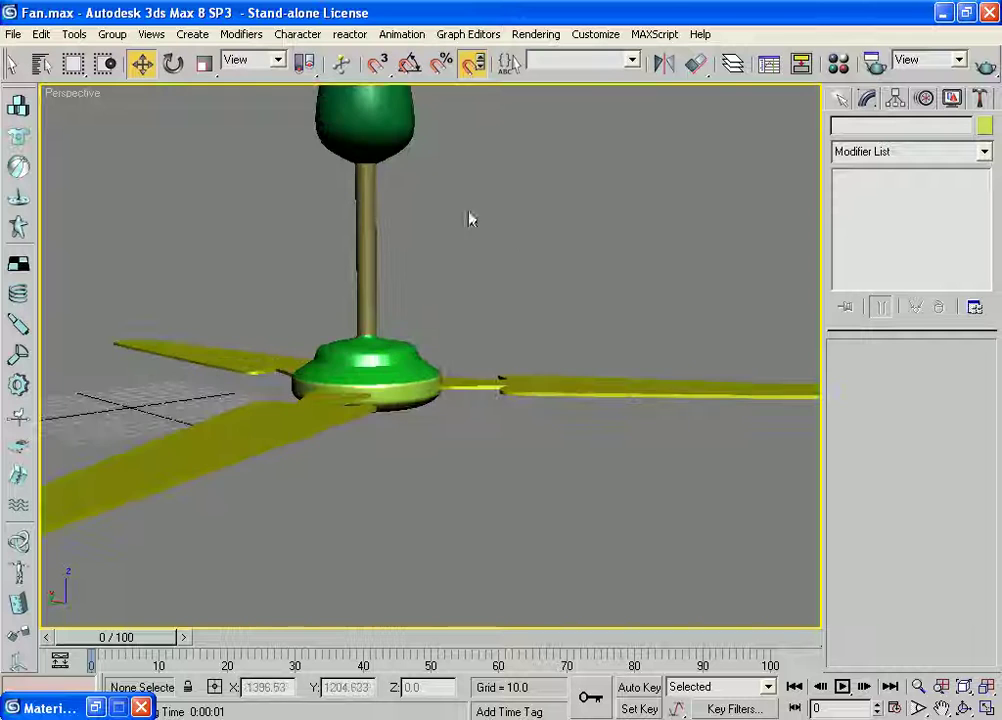
mouse_move(527, 190)
alt+middle_down()
mouse_move(408, 199)
mouse_move(521, 239)
mouse_move(537, 221)
mouse_move(501, 369)
mouse_move(532, 396)
mouse_move(528, 469)
alt+middle_up()
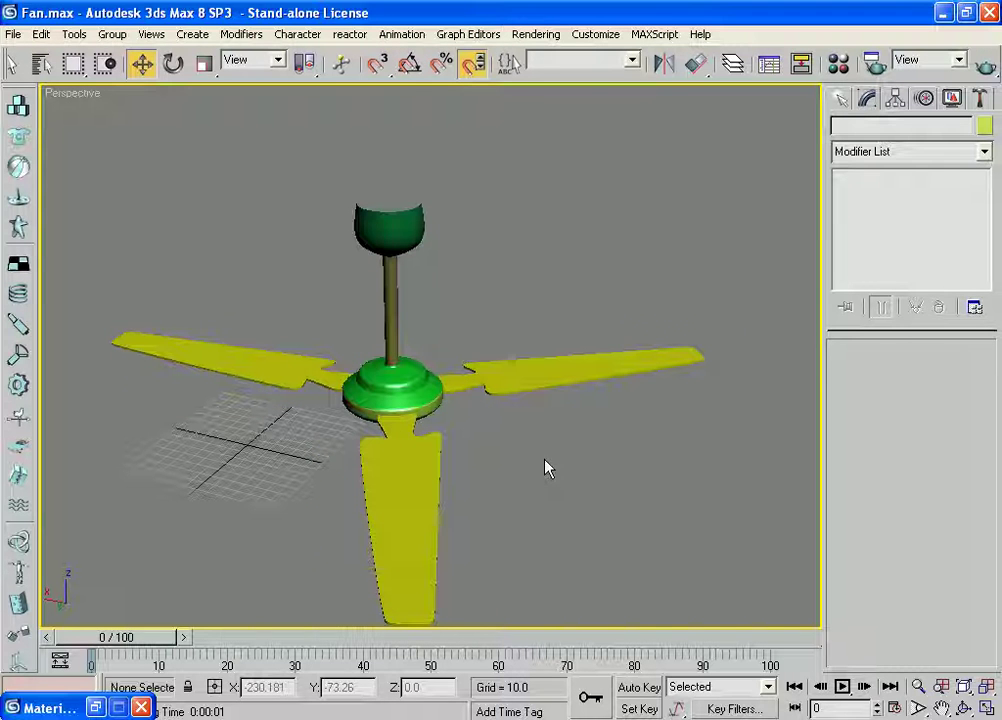